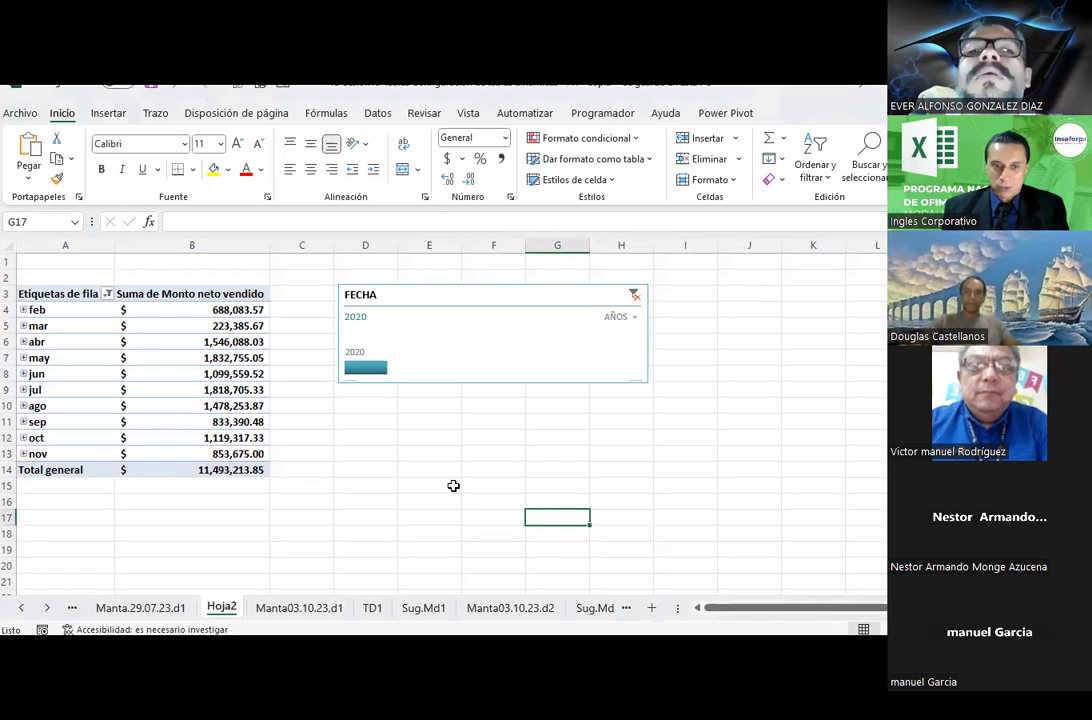
Switch to the Manta.29.07.23.d1 sheet and inspect Qty. Total, Costo unitario and the M8 Monto total formula.
{"action": "left_click", "coordinate": [142, 610]}
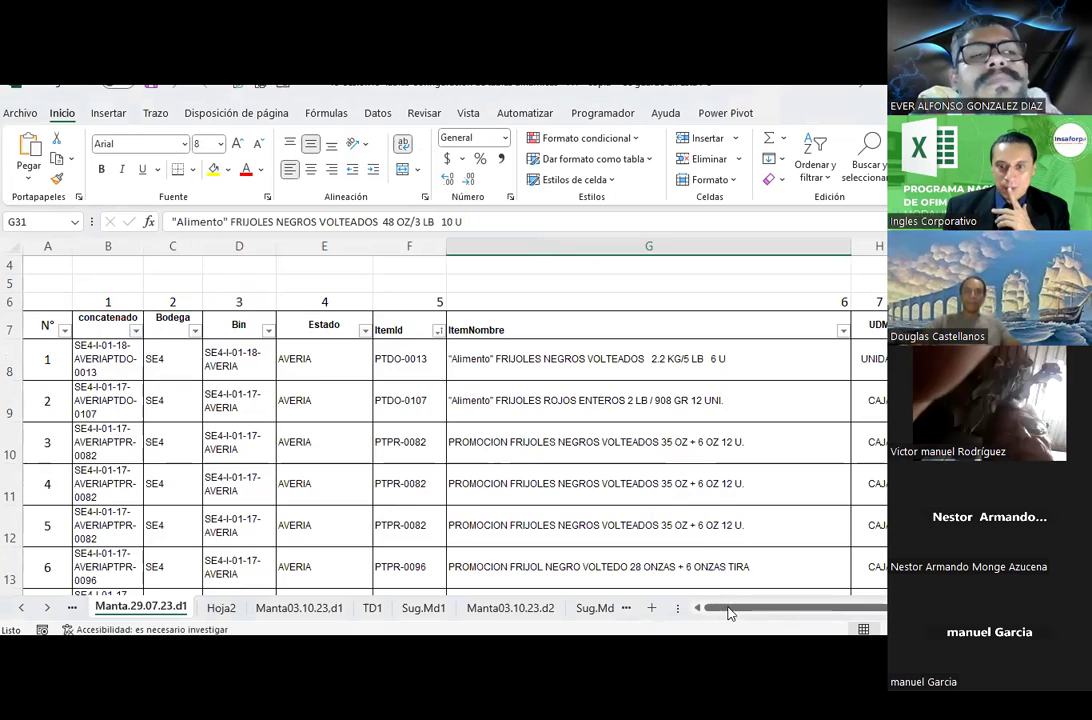
{"action": "left_click_drag", "start_coordinate": [743, 608], "coordinate": [807, 608]}
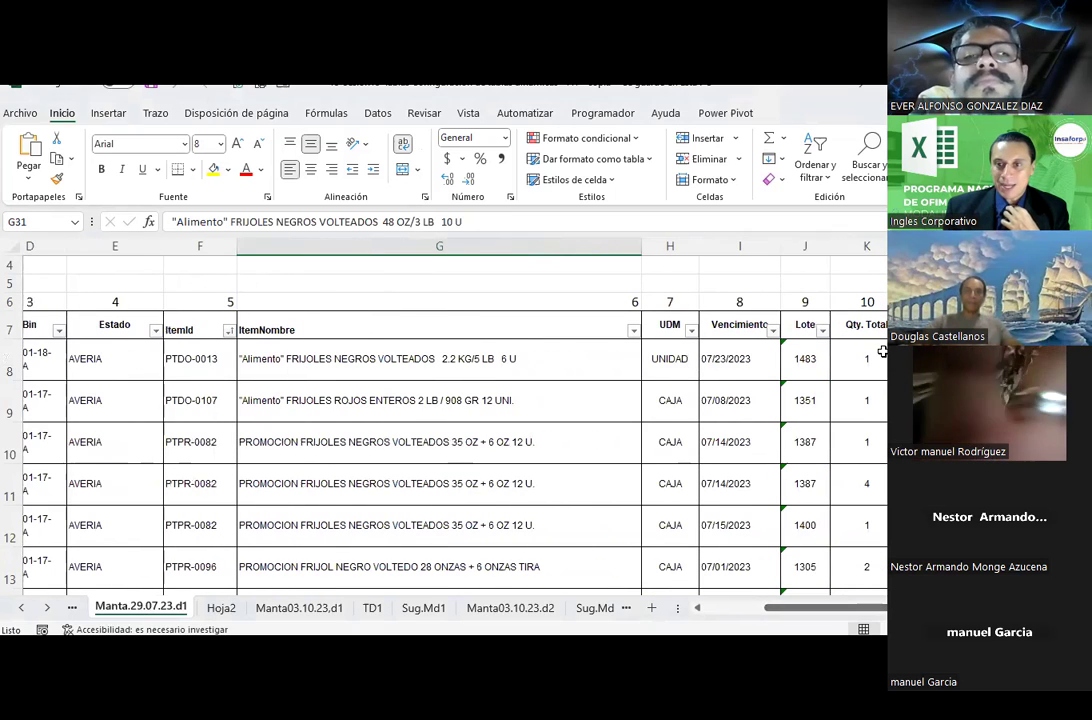
{"action": "left_click", "coordinate": [880, 352]}
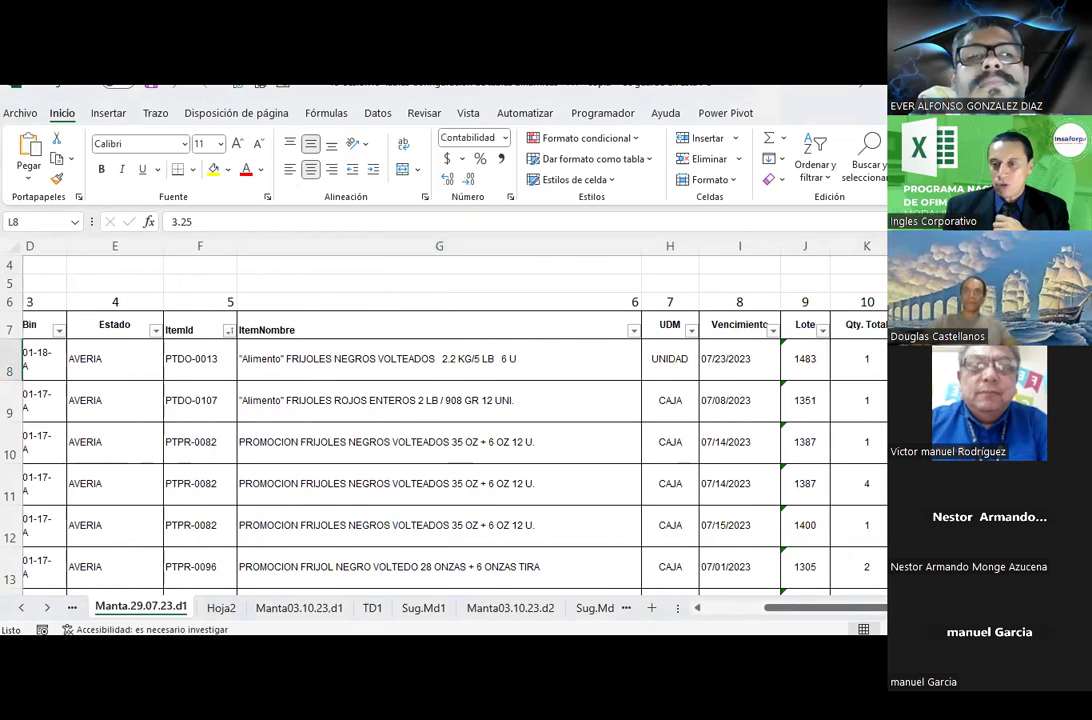
{"action": "left_click_drag", "start_coordinate": [878, 612], "coordinate": [900, 612]}
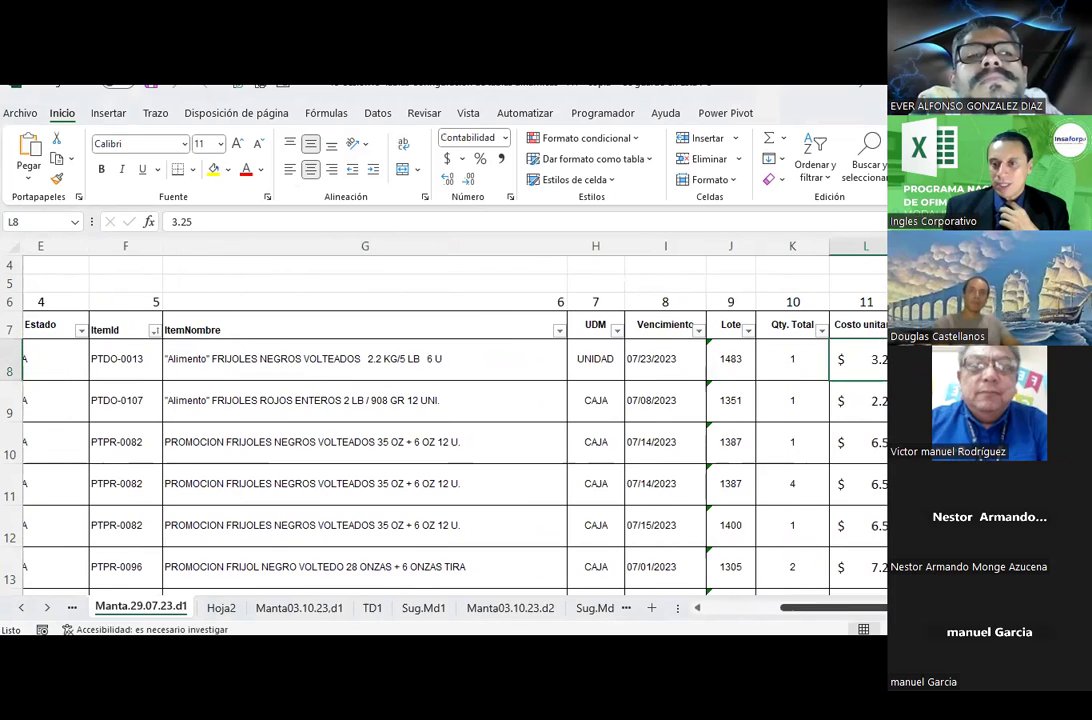
{"action": "key", "text": "Right"}
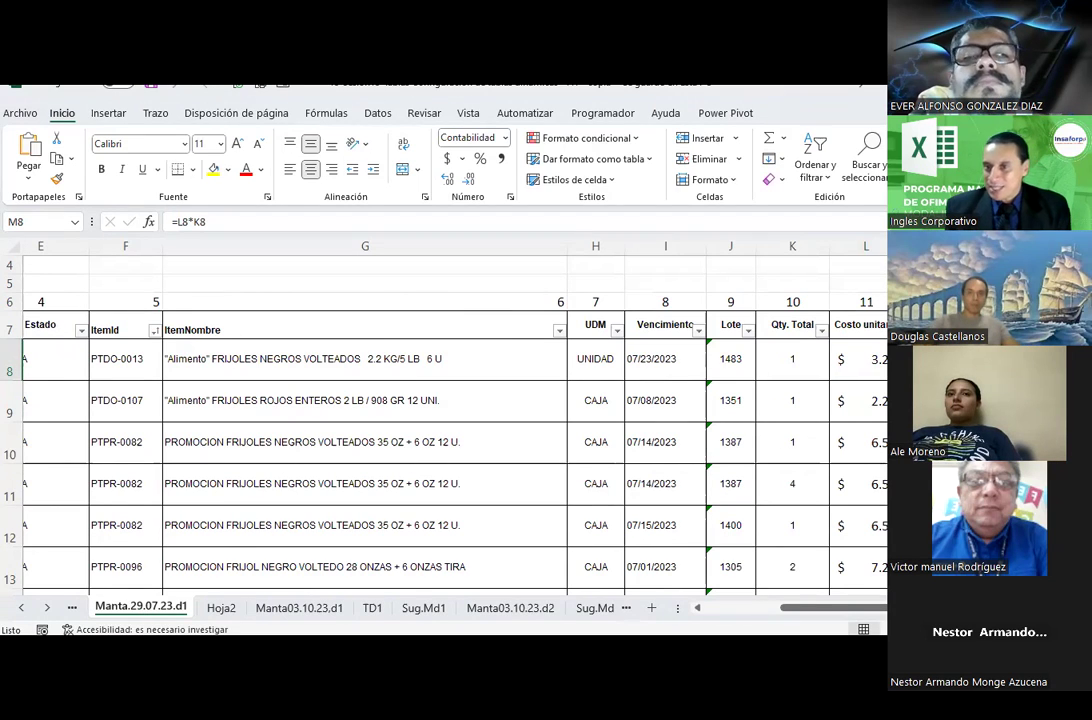
{"action": "key", "text": "Up"}
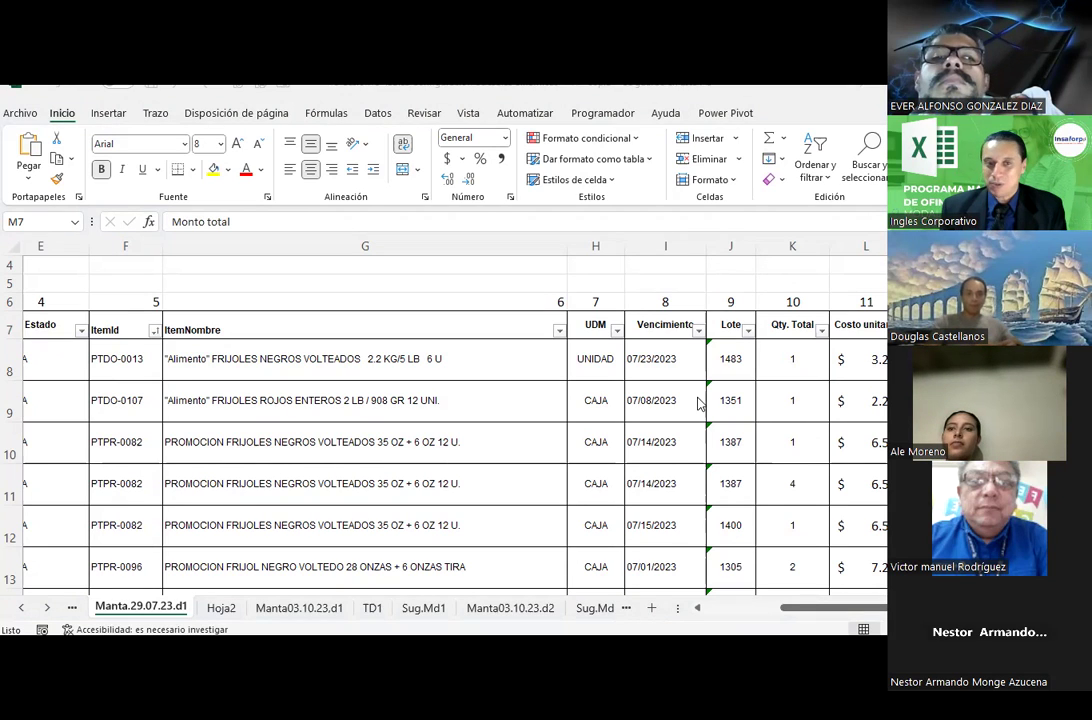
{"action": "scroll", "coordinate": [733, 604], "scroll_direction": "left", "scroll_amount": 3}
{"action": "scroll", "coordinate": [721, 612], "scroll_direction": "left", "scroll_amount": 2}
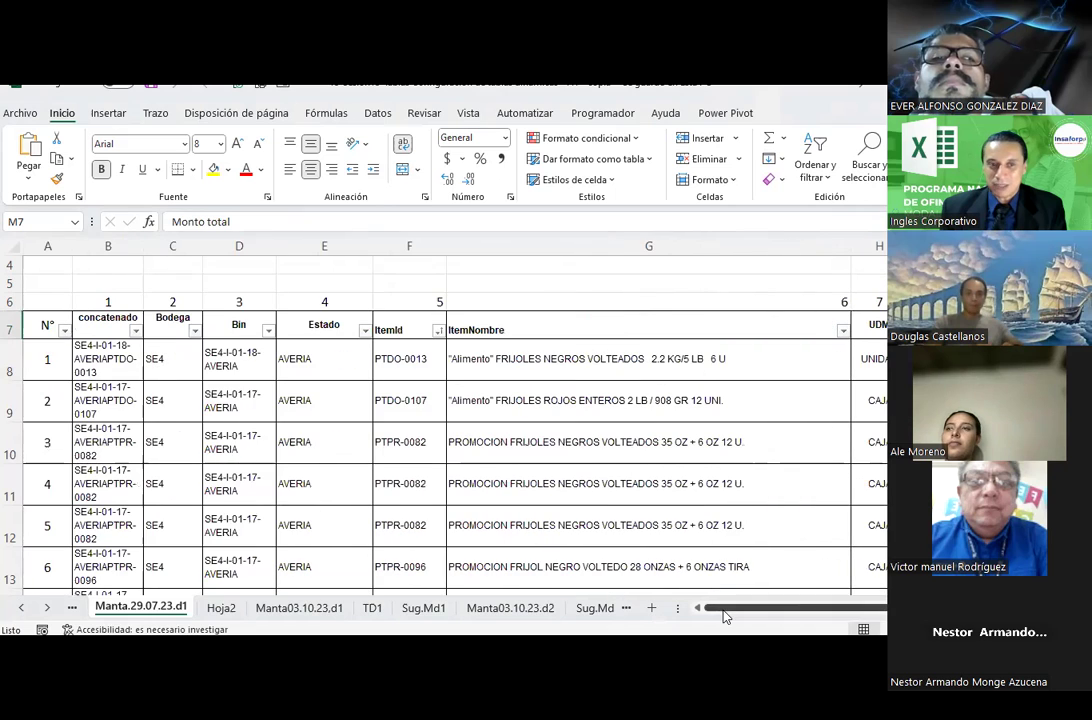
Select the data range A7:L272 on the Manta.29.07.23.d1 sheet.
{"action": "left_click_drag", "start_coordinate": [38, 324], "coordinate": [786, 415]}
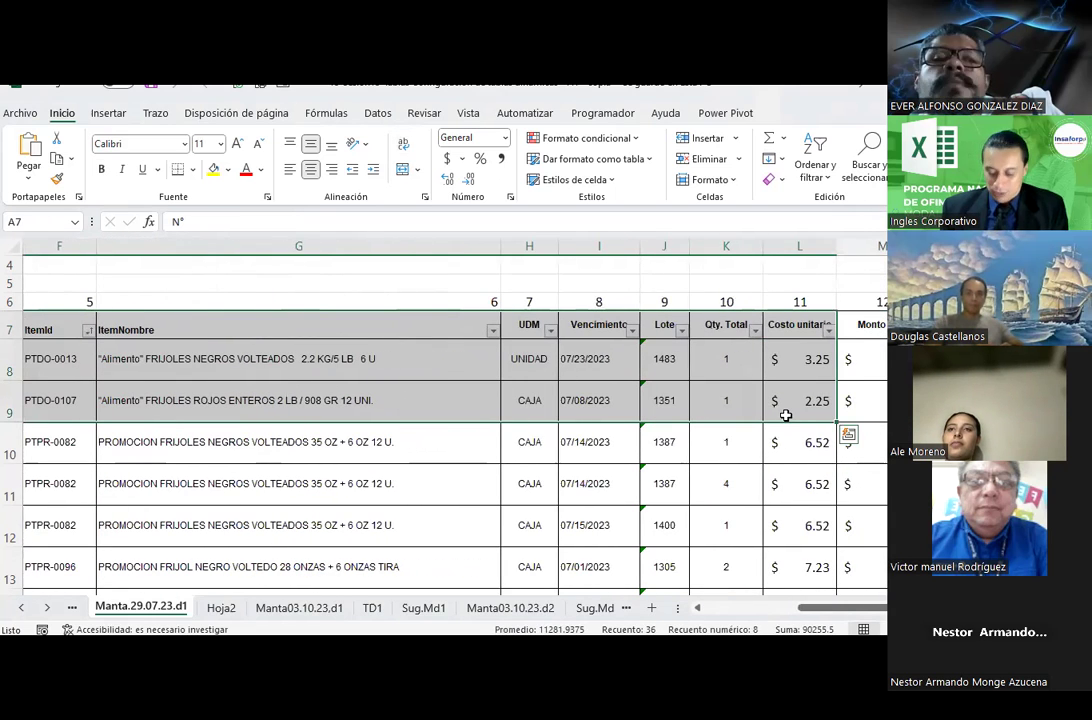
{"action": "key", "text": "ctrl+shift+Down"}
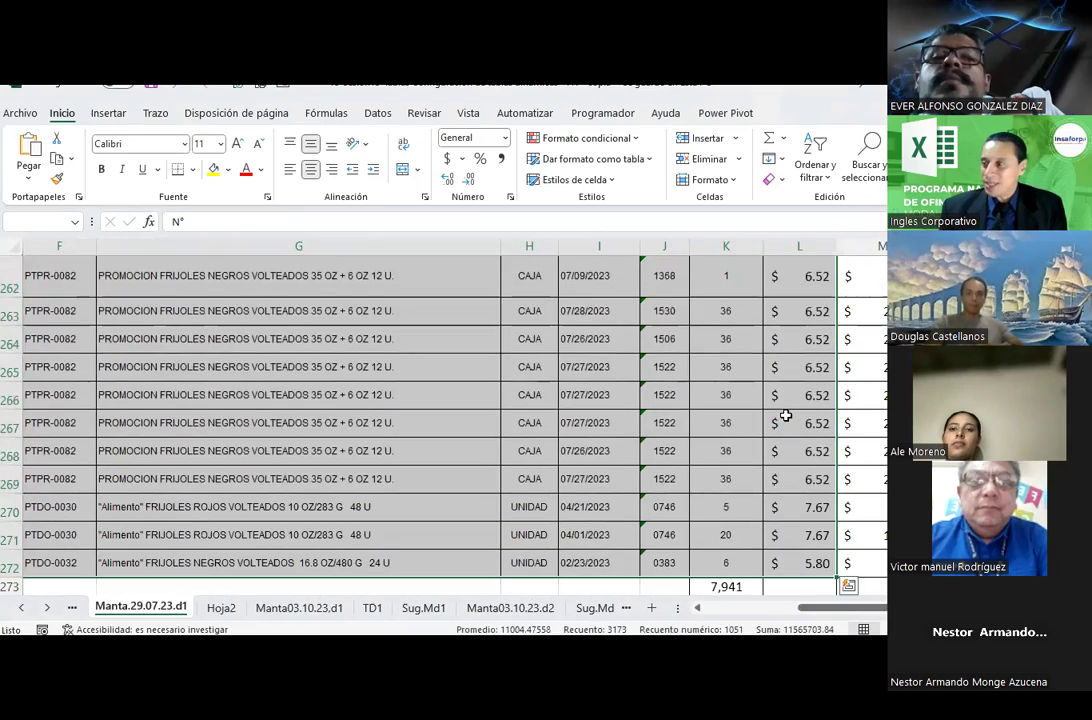
{"action": "scroll", "coordinate": [786, 415], "scroll_direction": "up", "scroll_amount": 5}
{"action": "scroll", "coordinate": [786, 415], "scroll_direction": "up", "scroll_amount": 6}
{"action": "scroll", "coordinate": [786, 415], "scroll_direction": "up", "scroll_amount": 8}
{"action": "scroll", "coordinate": [786, 415], "scroll_direction": "up", "scroll_amount": 8}
{"action": "scroll", "coordinate": [786, 415], "scroll_direction": "up", "scroll_amount": 8}
{"action": "scroll", "coordinate": [786, 415], "scroll_direction": "up", "scroll_amount": 10}
{"action": "scroll", "coordinate": [786, 415], "scroll_direction": "up", "scroll_amount": 10}
{"action": "scroll", "coordinate": [786, 415], "scroll_direction": "up", "scroll_amount": 8}
{"action": "scroll", "coordinate": [786, 415], "scroll_direction": "up", "scroll_amount": 7}
{"action": "scroll", "coordinate": [786, 415], "scroll_direction": "up", "scroll_amount": 9}
{"action": "scroll", "coordinate": [786, 415], "scroll_direction": "up", "scroll_amount": 8}
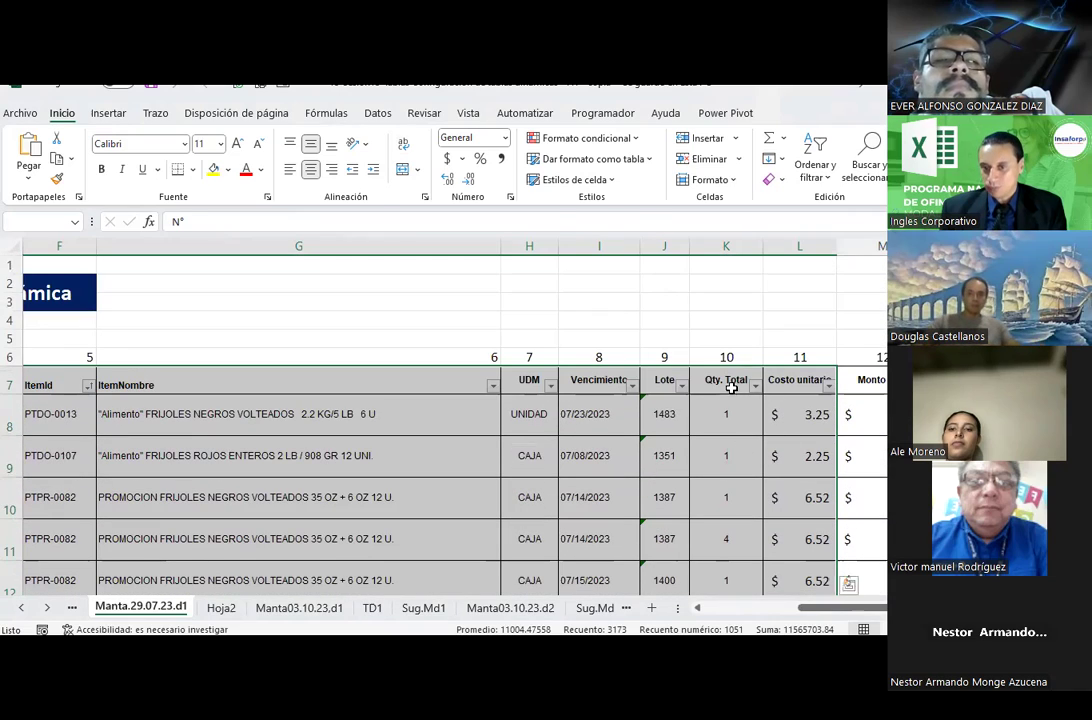
{"action": "scroll", "coordinate": [642, 580], "scroll_direction": "left", "scroll_amount": 5}
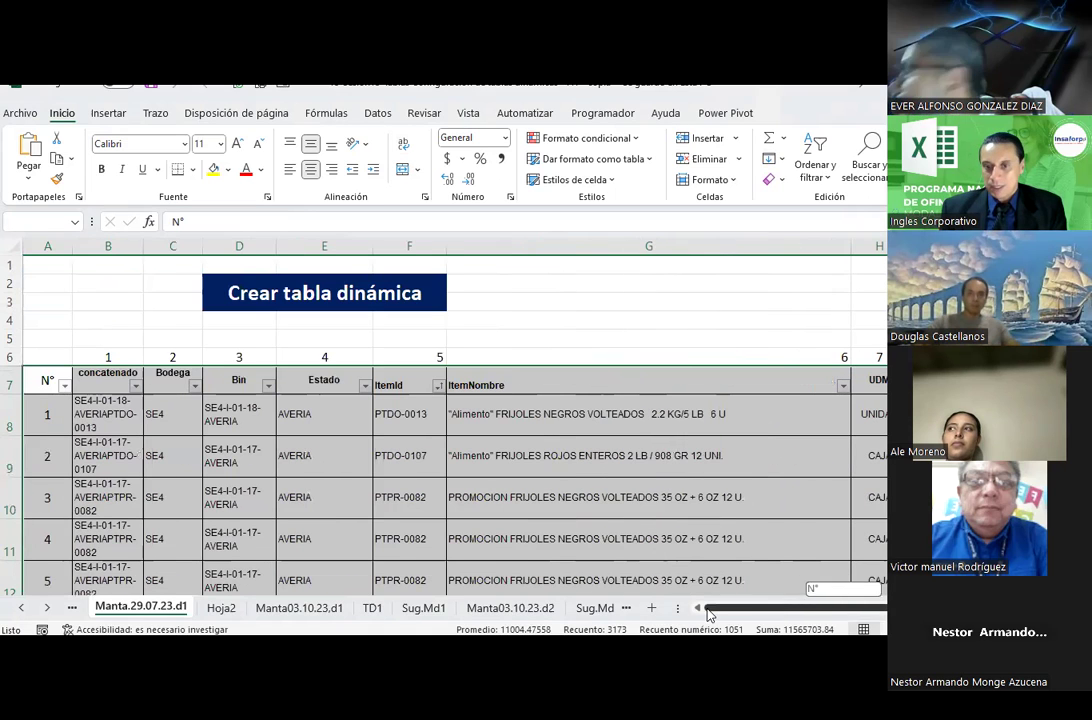
Insert a pivot table from the selected range on a new worksheet.
{"action": "left_click", "coordinate": [110, 114]}
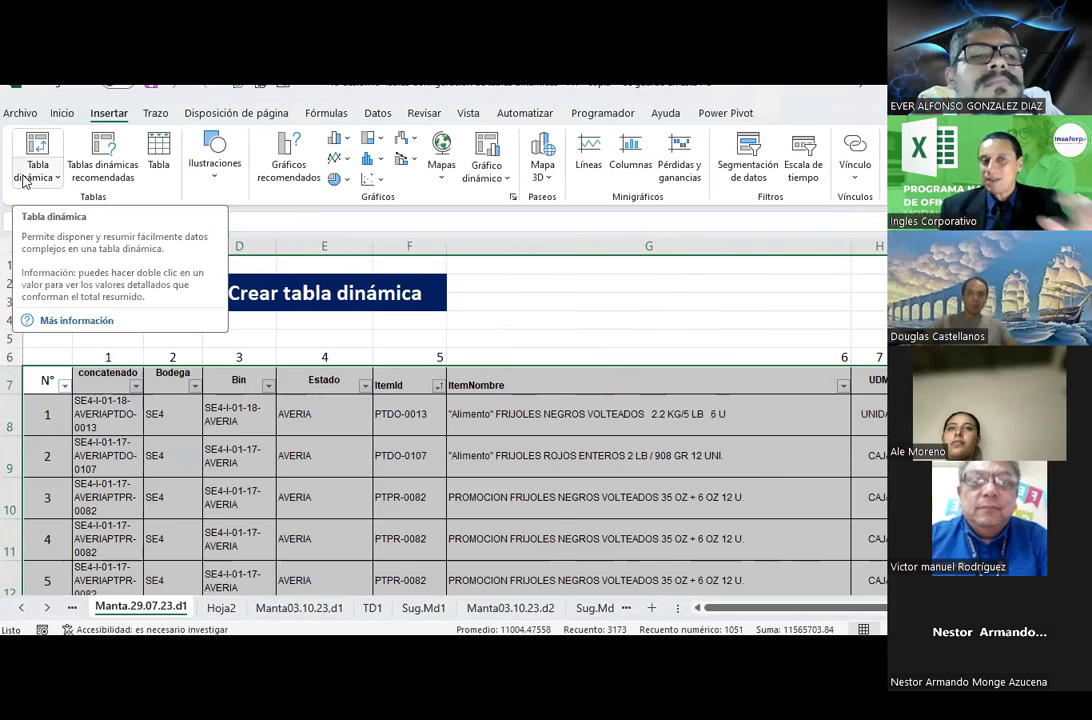
{"action": "left_click", "coordinate": [56, 179]}
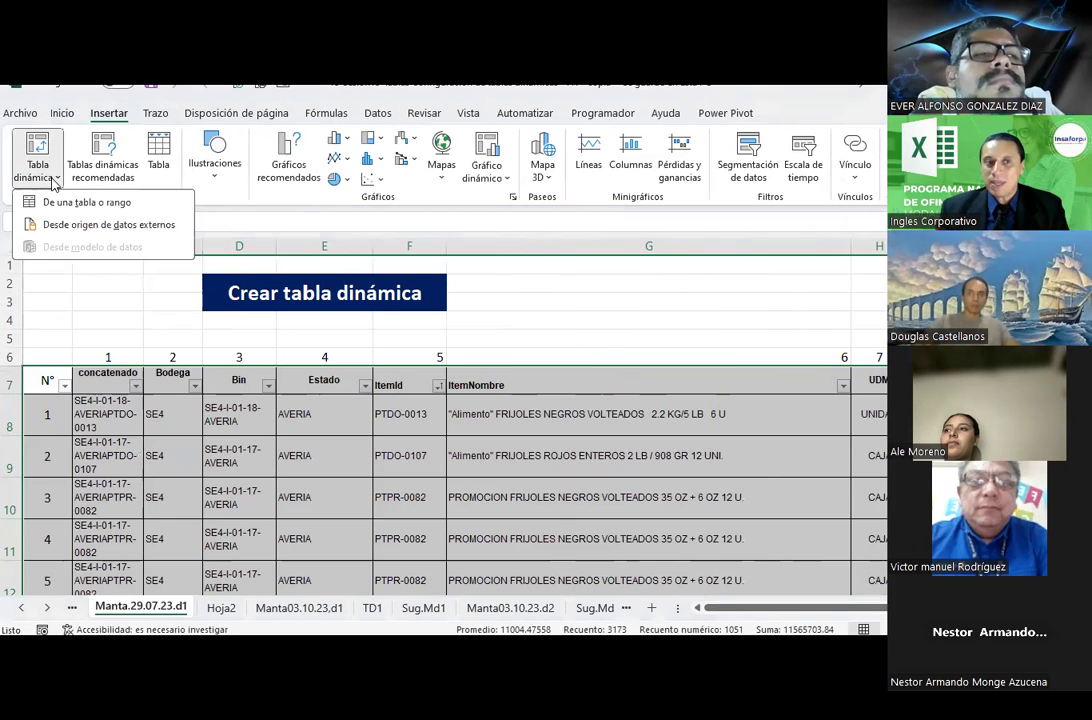
{"action": "left_click", "coordinate": [49, 203]}
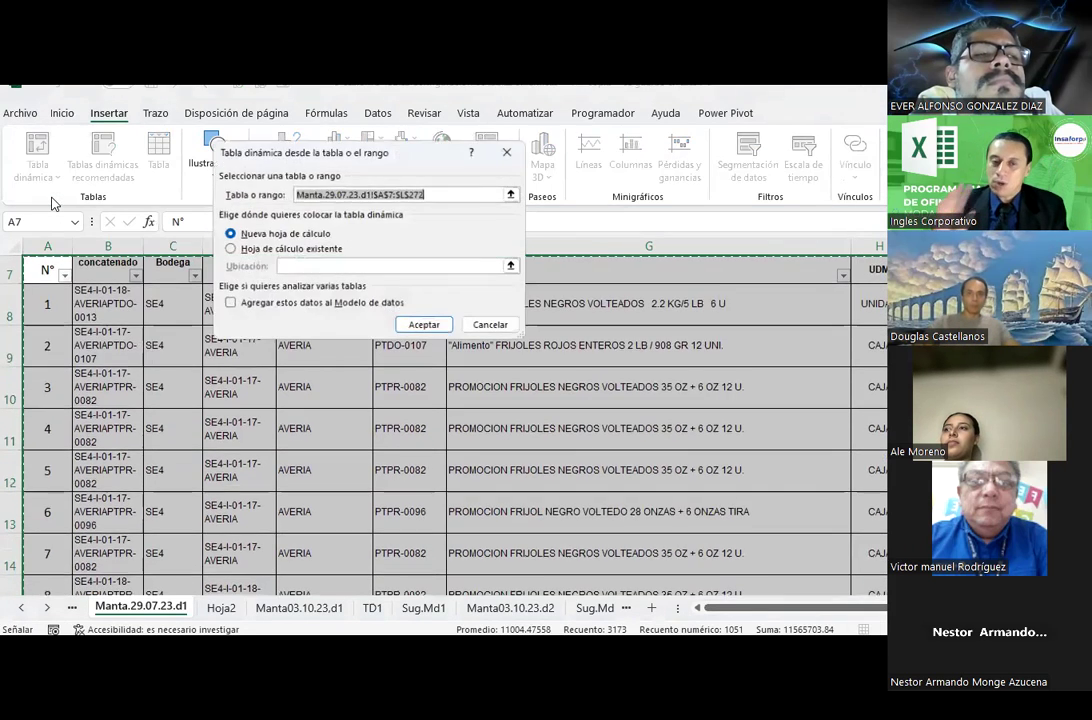
{"action": "left_click", "coordinate": [411, 321]}
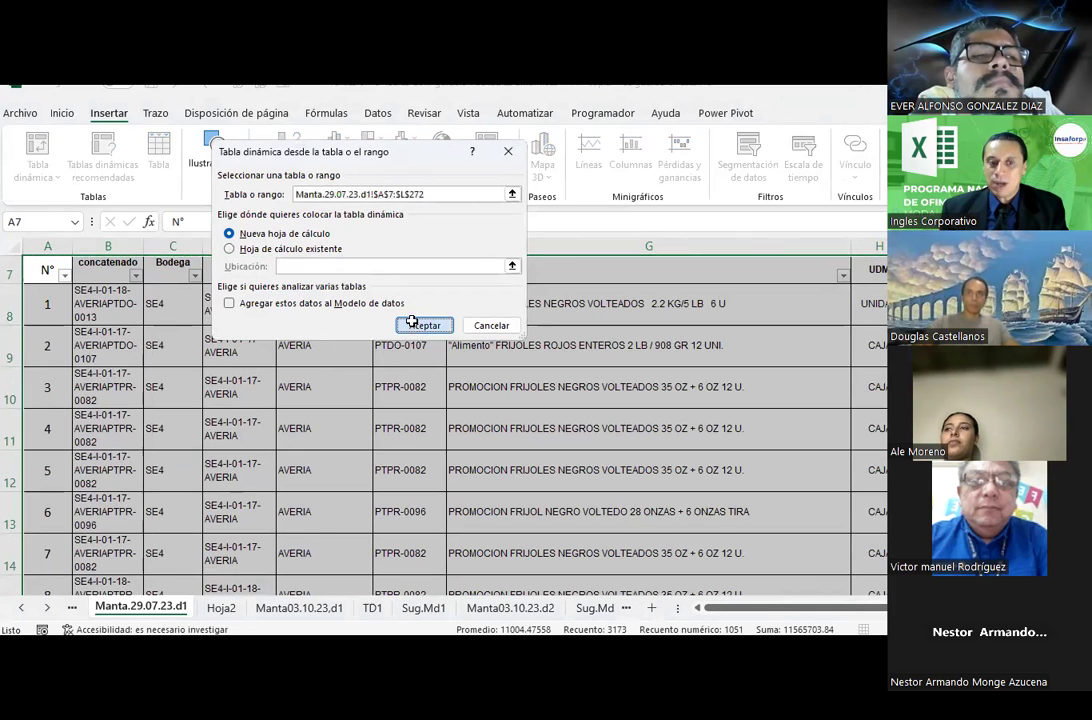
{"action": "mouse_move", "coordinate": [109, 607]}
{"action": "left_mouse_down"}
{"action": "mouse_move", "coordinate": [385, 620]}
{"action": "mouse_move", "coordinate": [378, 606]}
{"action": "left_mouse_up"}
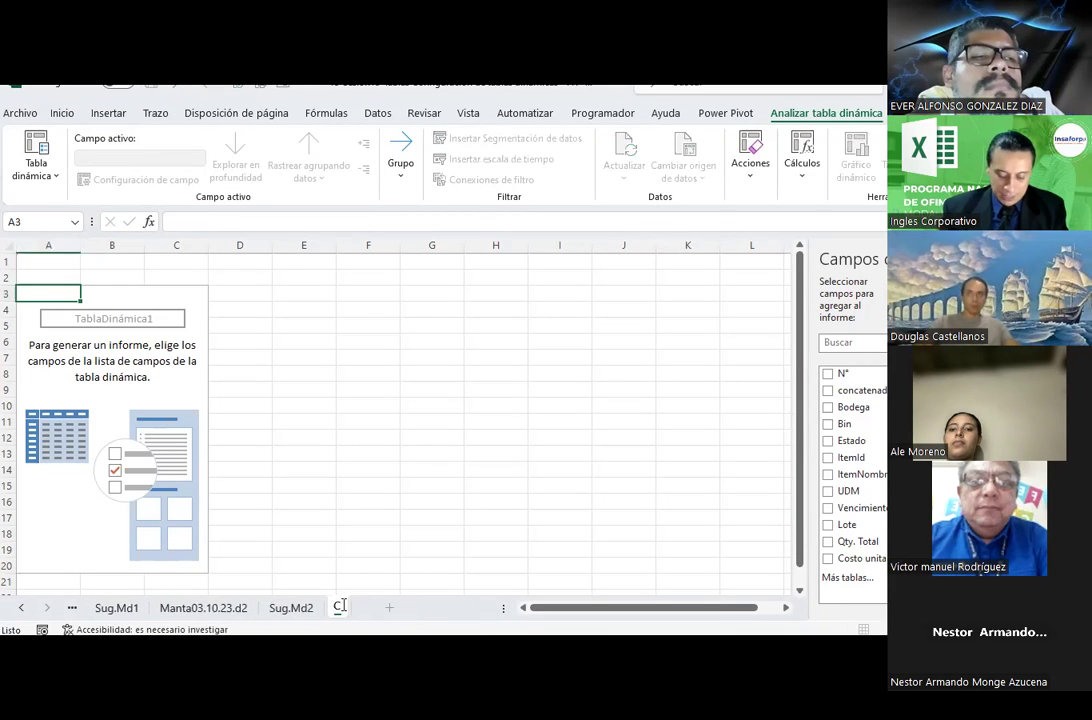
Name the new sheet CalculosTD and select its empty TablaDinámica1.
{"action": "type", "text": "CalculosTD"}
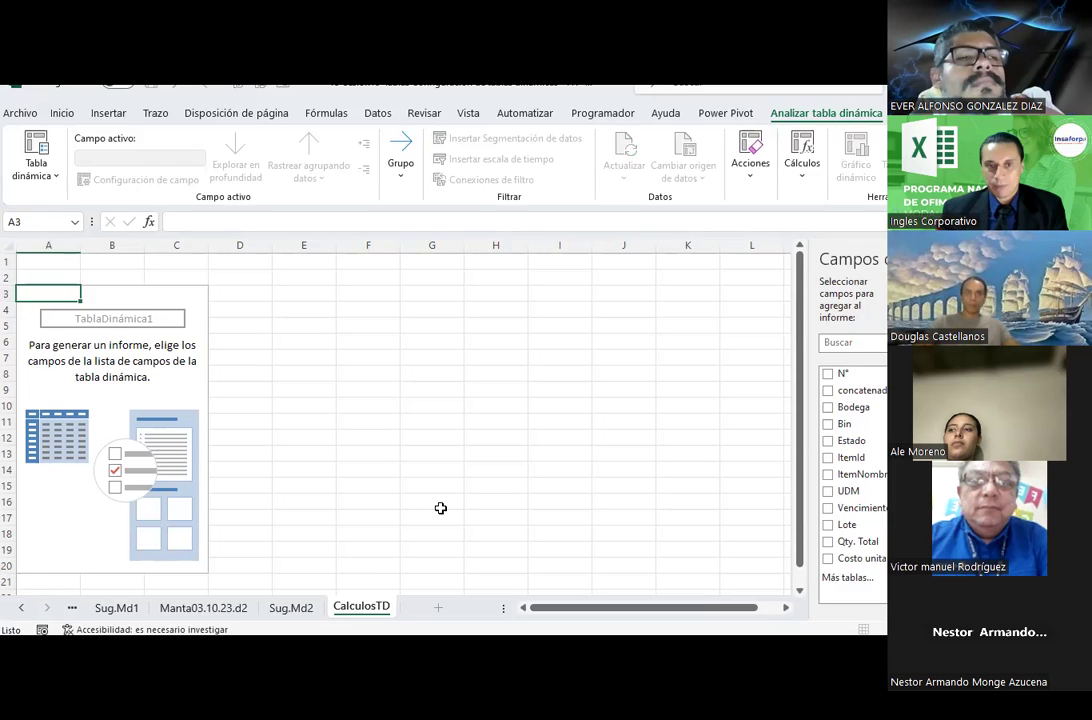
{"action": "left_click", "coordinate": [441, 507]}
{"action": "left_click", "coordinate": [202, 305]}
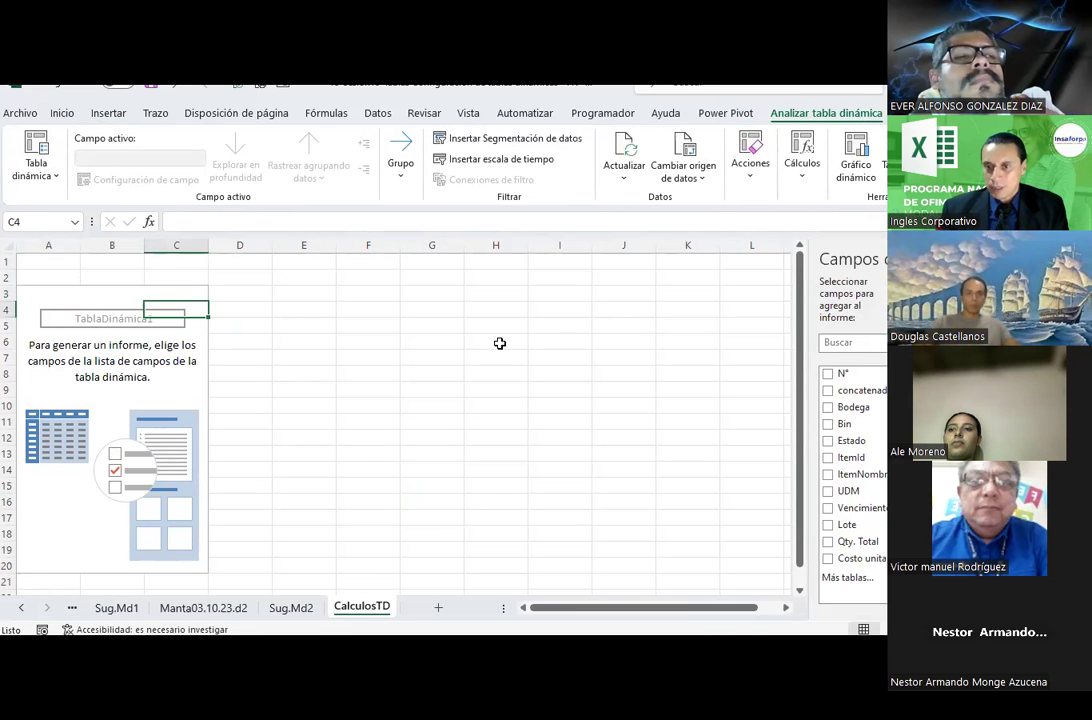
Add ItemId, ItemNombre, Qty. Total and Costo unitario to the pivot table, checking ECOVUTIL's total of 120.
{"action": "left_click", "coordinate": [828, 457]}
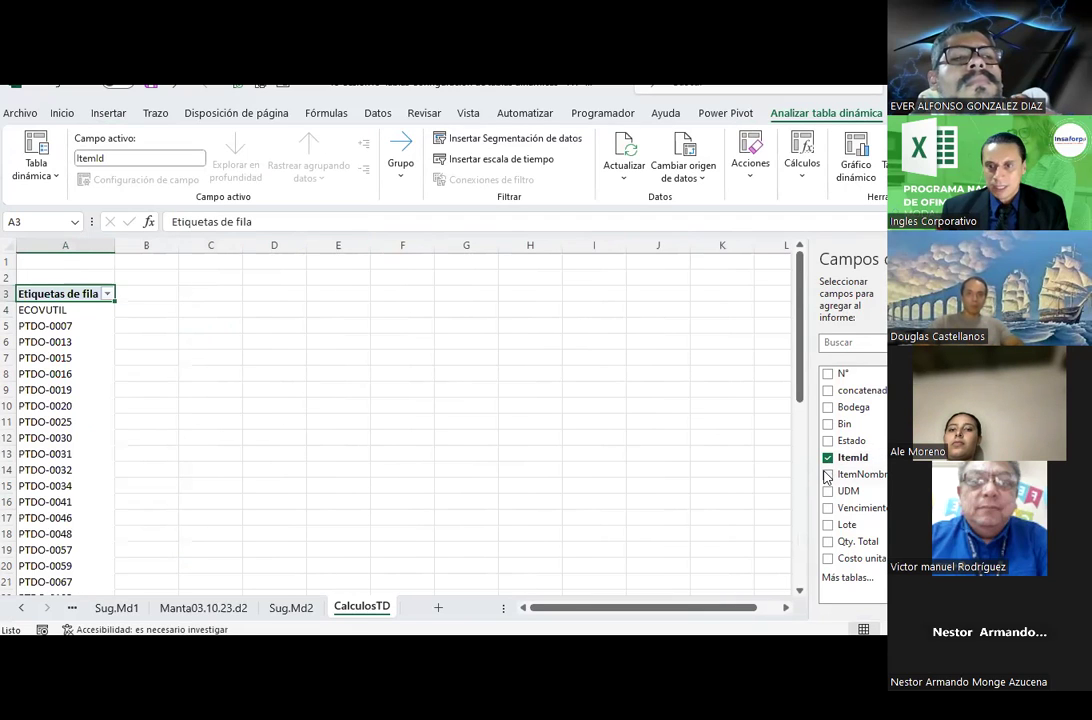
{"action": "left_click", "coordinate": [827, 474]}
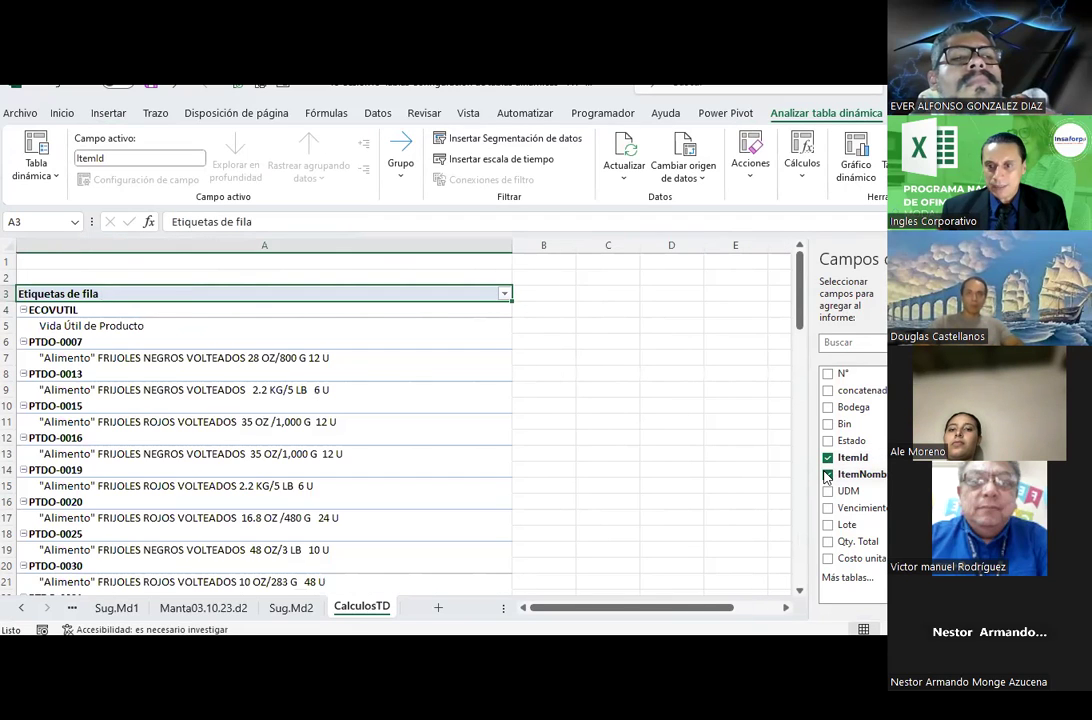
{"action": "left_click", "coordinate": [828, 542]}
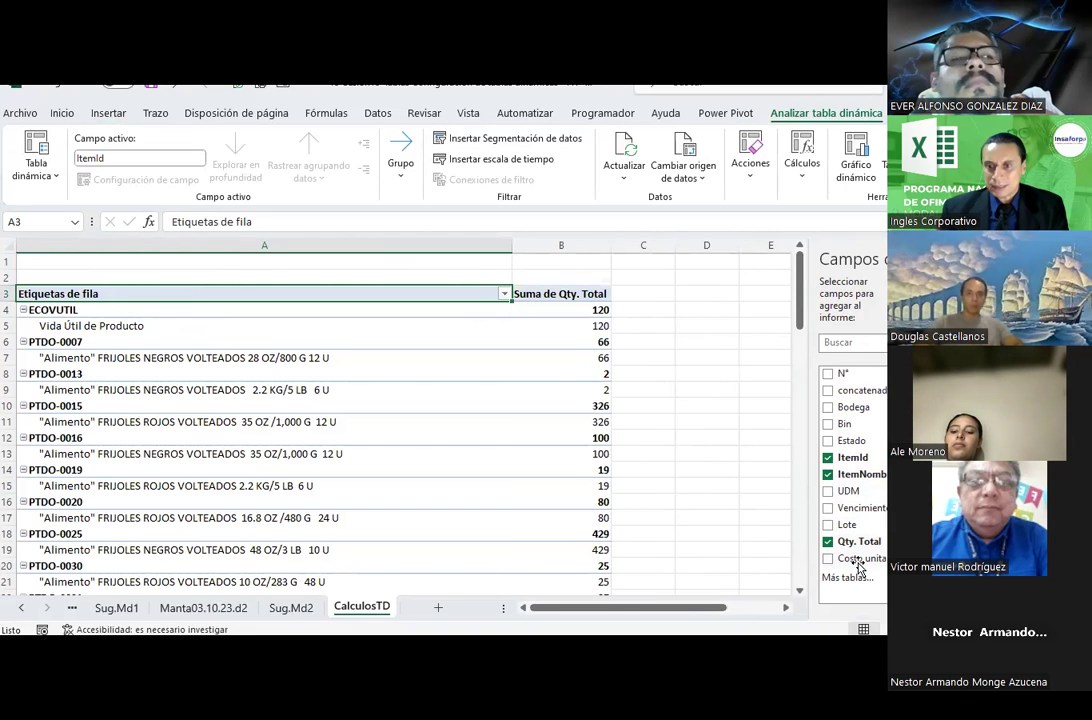
{"action": "left_click", "coordinate": [827, 558]}
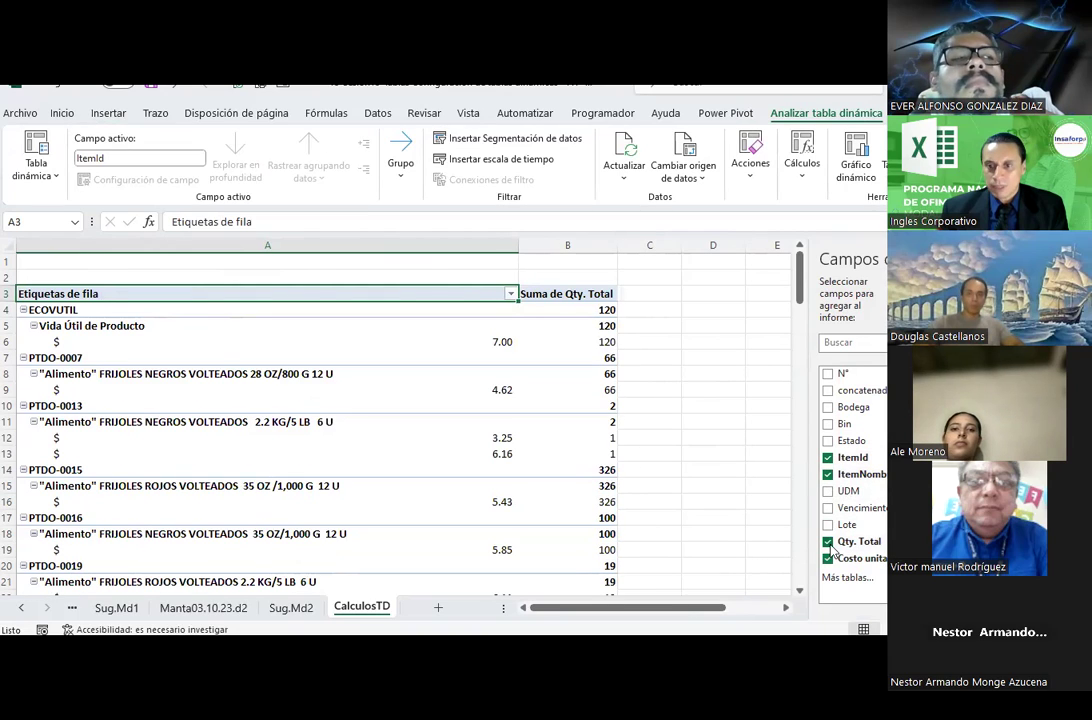
{"action": "left_click", "coordinate": [24, 608]}
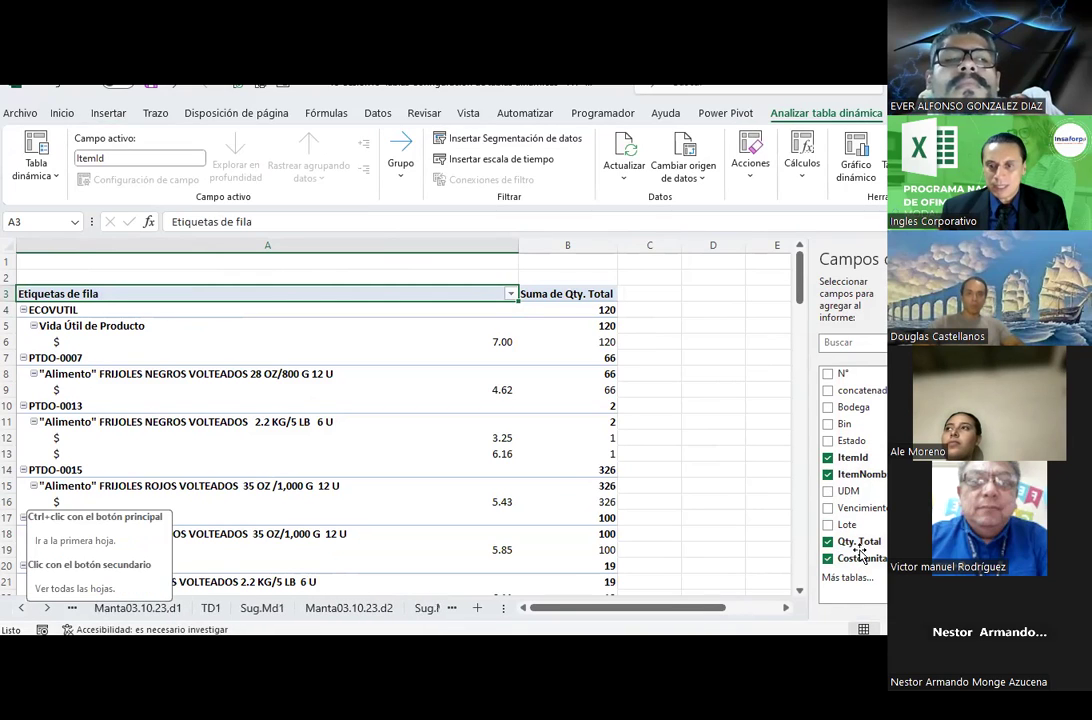
{"action": "left_click", "coordinate": [587, 307]}
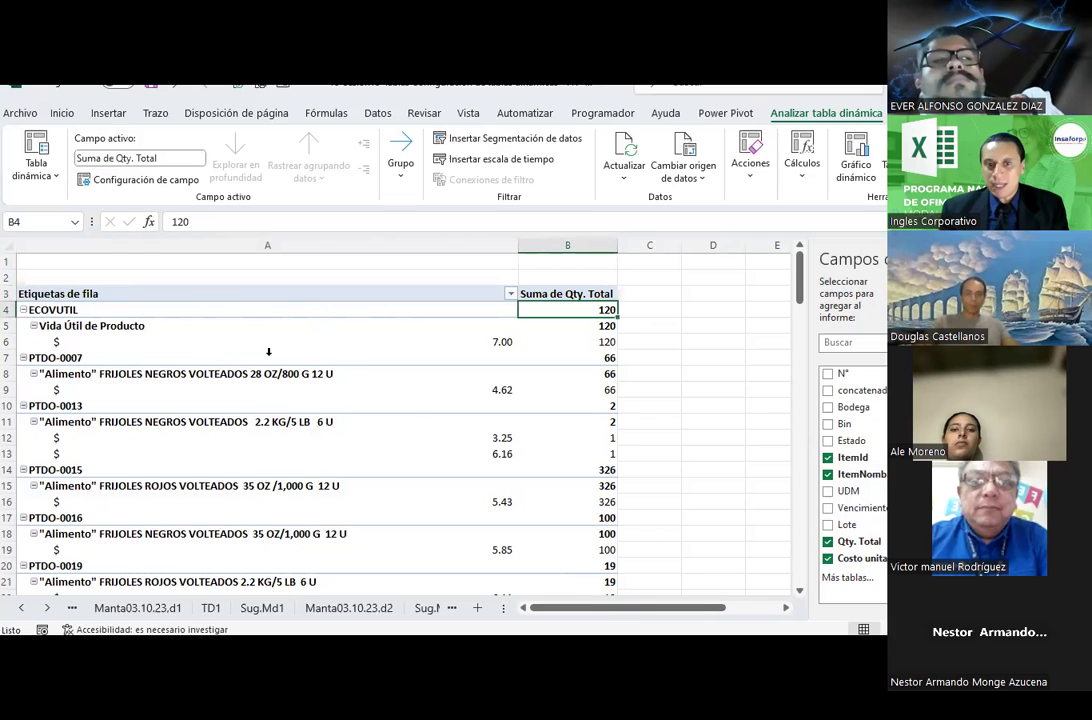
{"action": "left_click", "coordinate": [707, 389]}
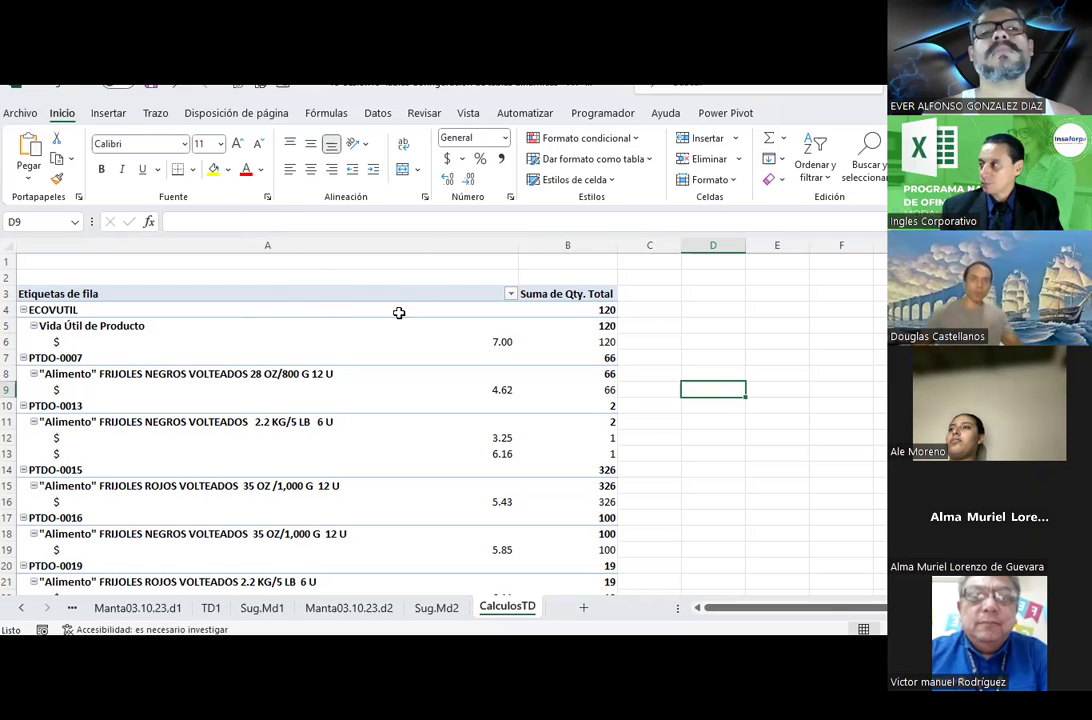
Select a CalculosTD pivot table cell and show the Diseño options.
{"action": "left_click", "coordinate": [344, 343]}
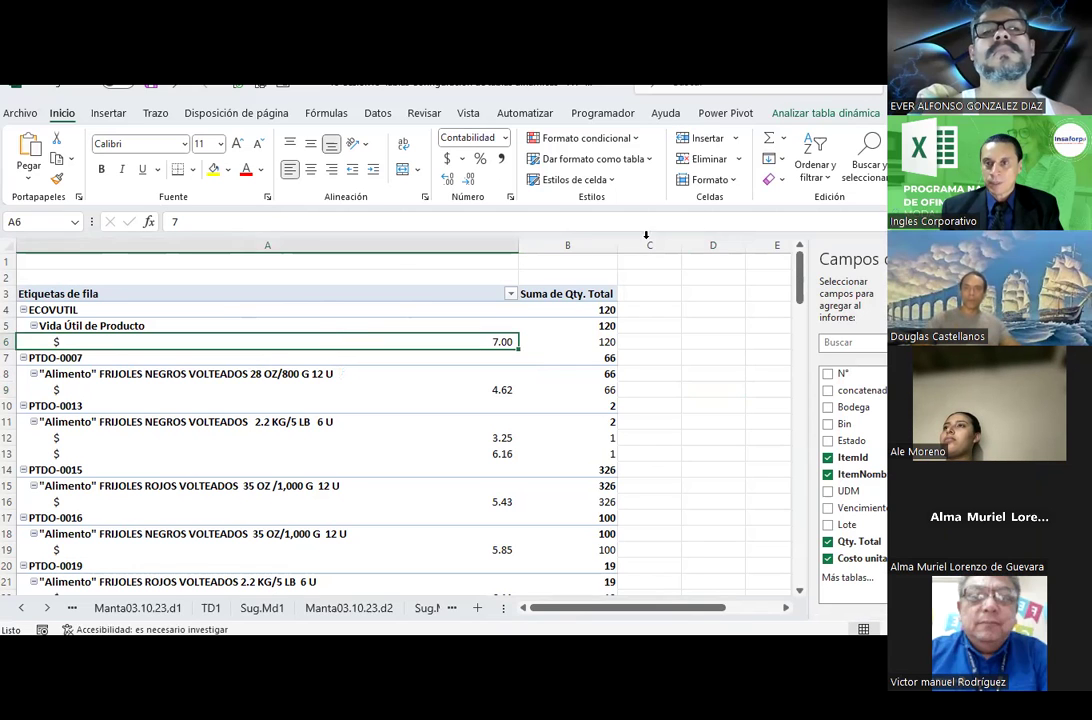
{"action": "left_click", "coordinate": [910, 113]}
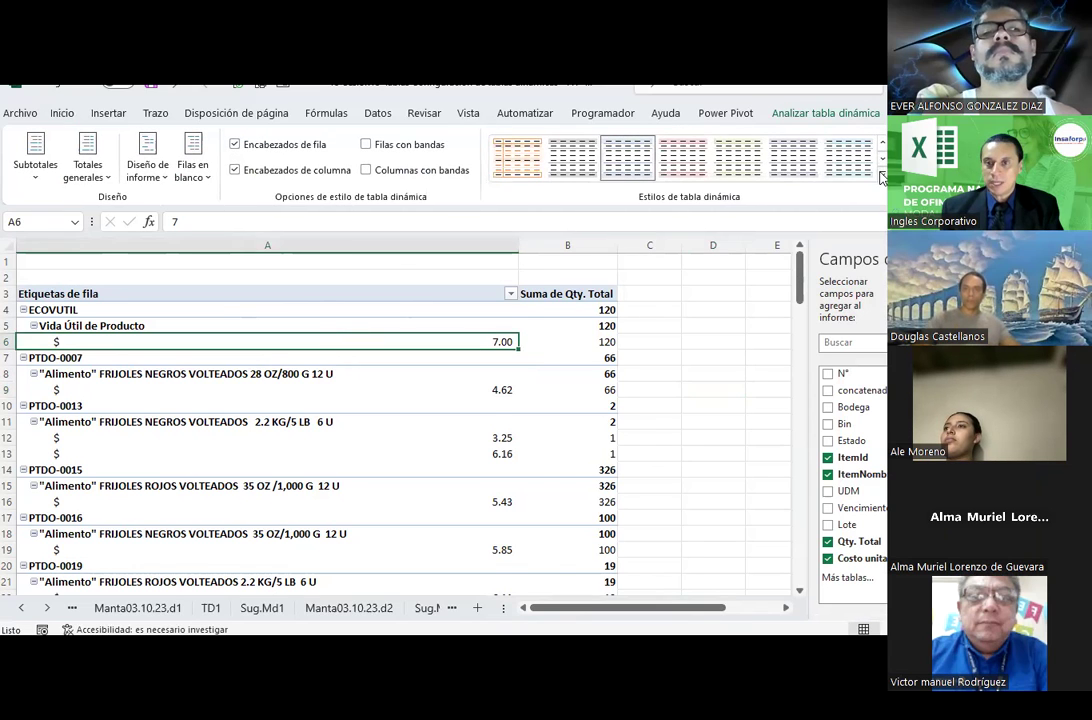
Apply the Púrpura oscuro style to the pivot table.
{"action": "left_click", "coordinate": [883, 177]}
{"action": "scroll", "coordinate": [739, 450], "scroll_direction": "down", "scroll_amount": 5}
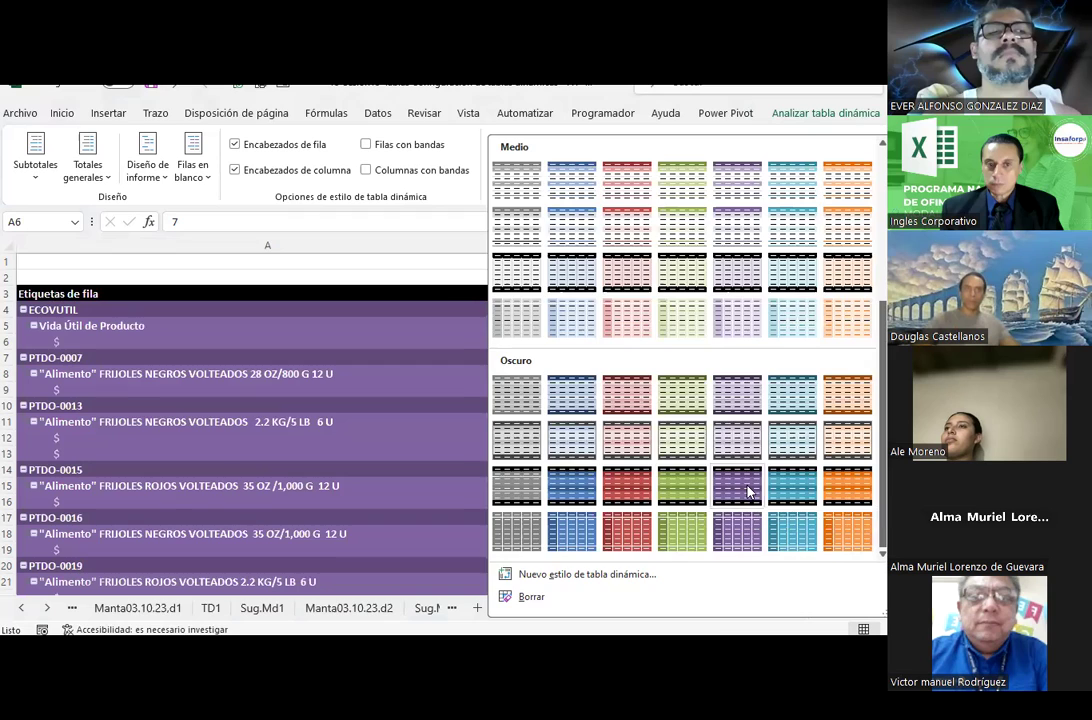
{"action": "left_click", "coordinate": [748, 490]}
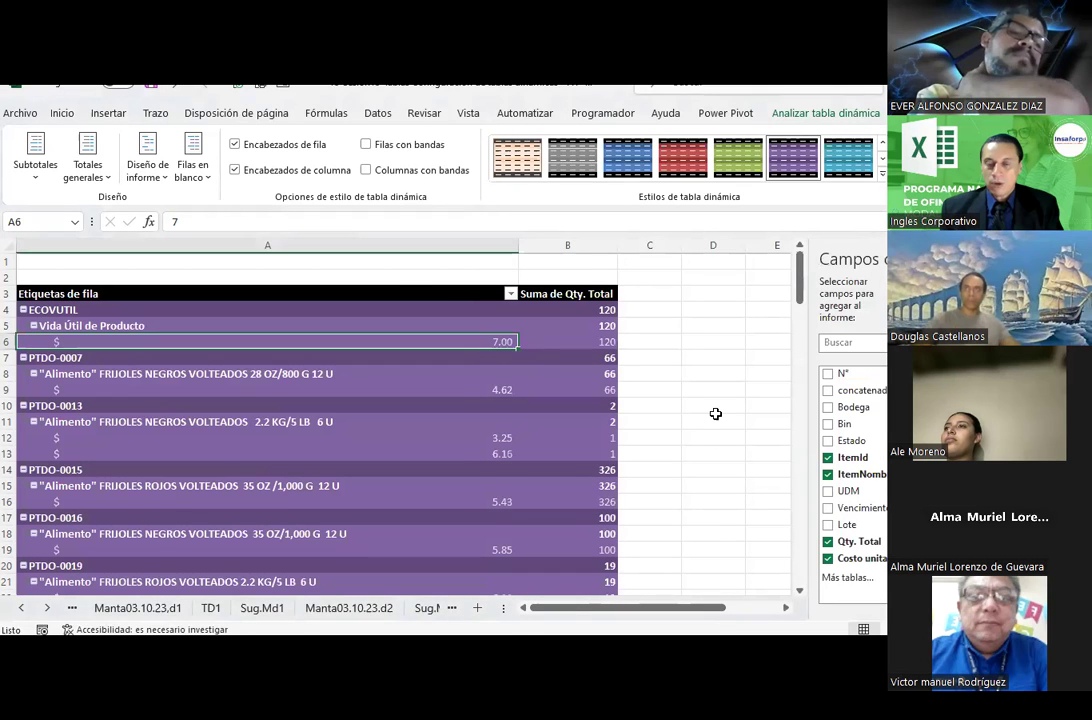
Hide all subtotals in the pivot table with No mostrar subtotales.
{"action": "left_click", "coordinate": [240, 294]}
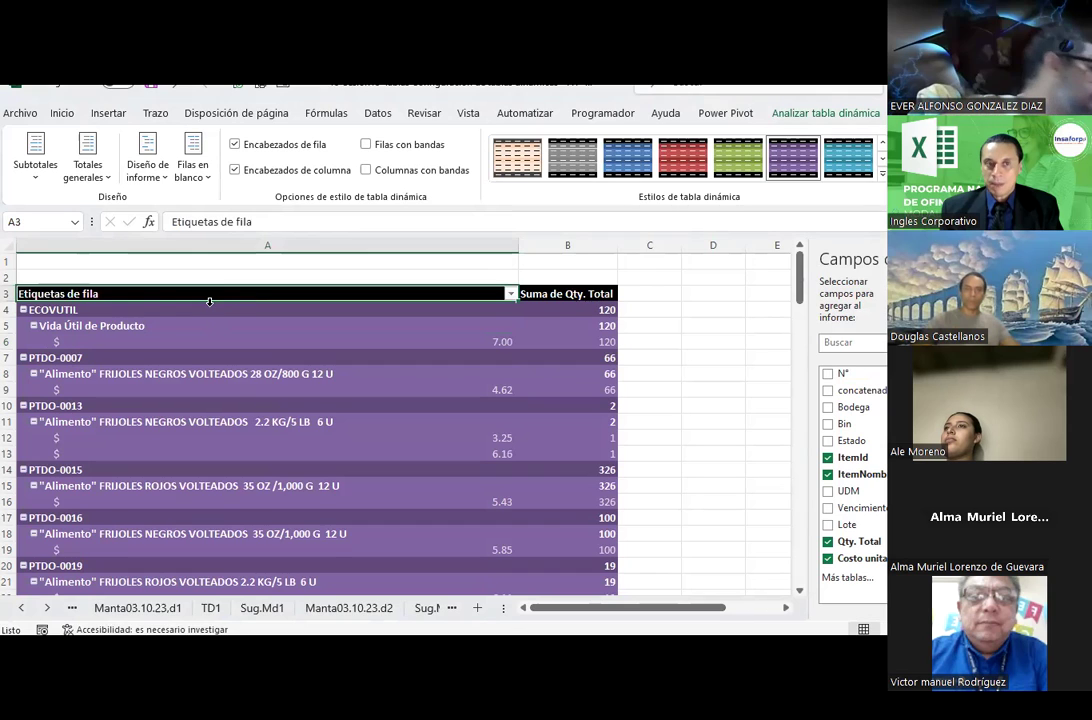
{"action": "left_click", "coordinate": [44, 178]}
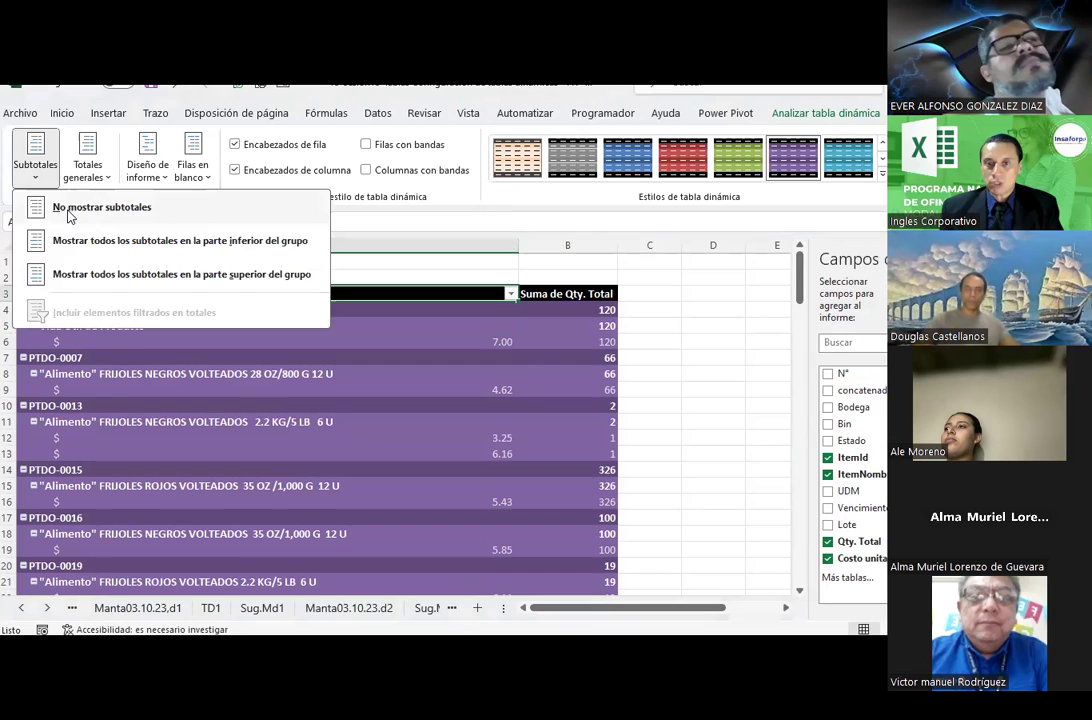
{"action": "left_click", "coordinate": [69, 210]}
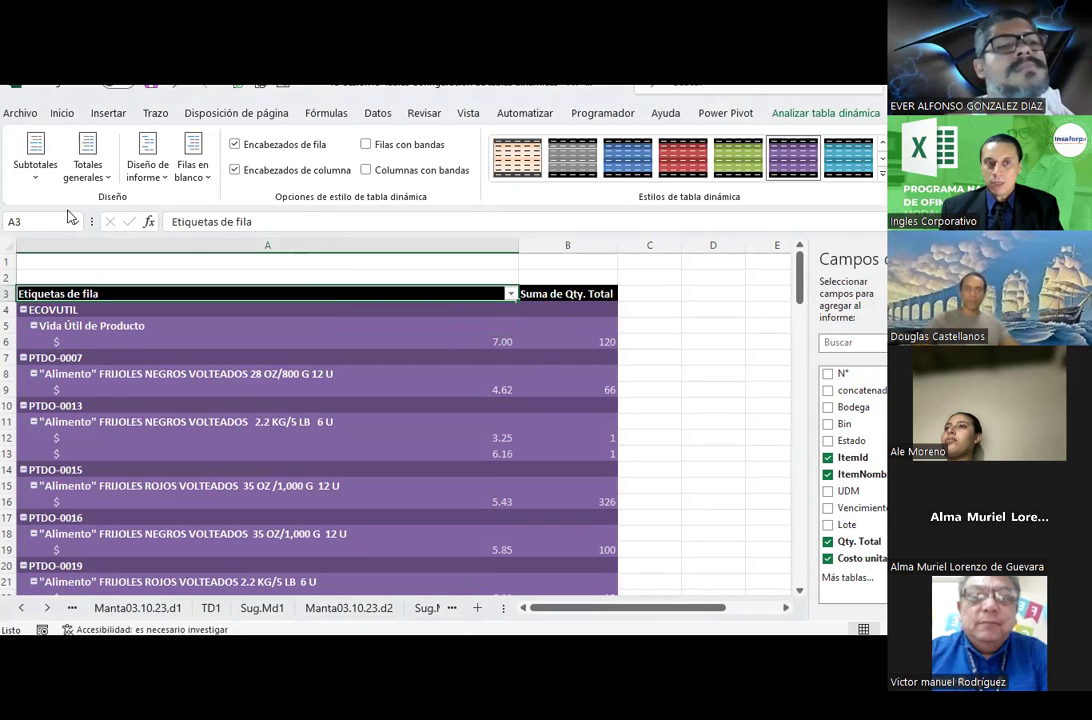
Show the pivot in tabular layout, autofit column A and widen the ItemNombre column.
{"action": "left_click", "coordinate": [160, 175]}
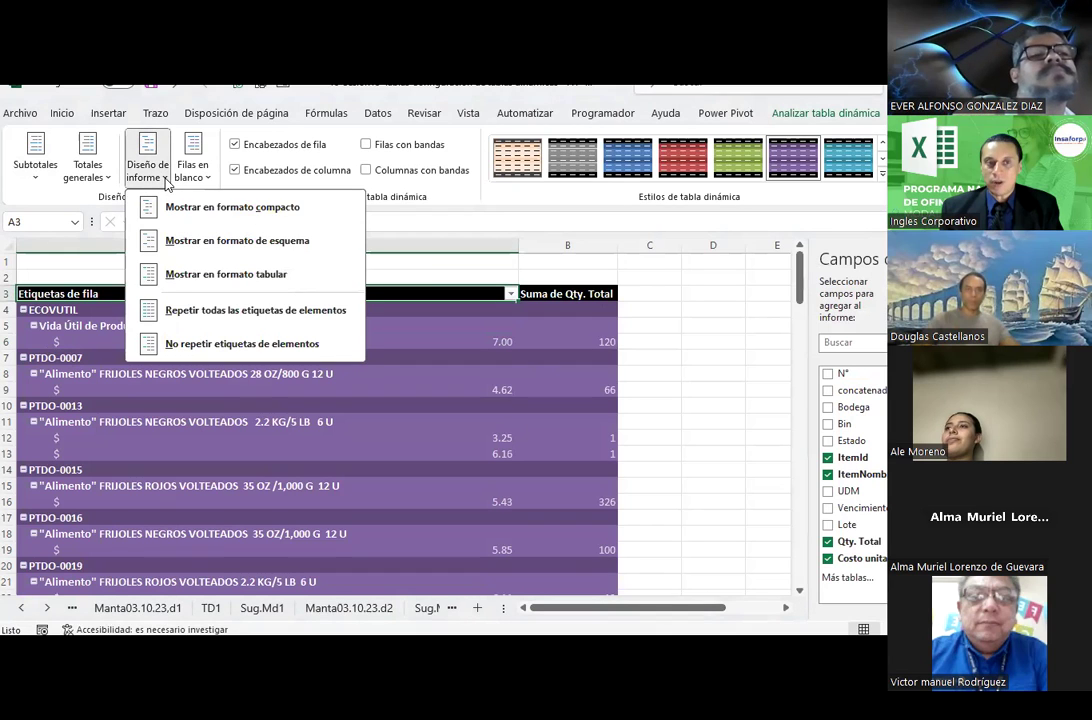
{"action": "left_click", "coordinate": [216, 280]}
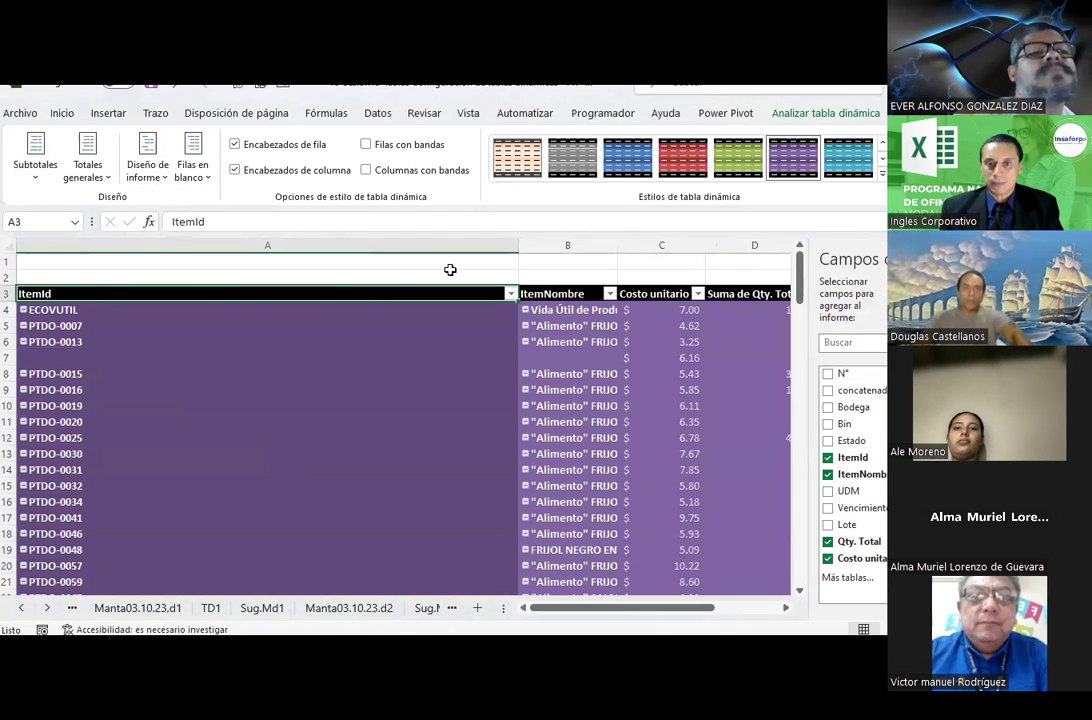
{"action": "double_click", "coordinate": [518, 246]}
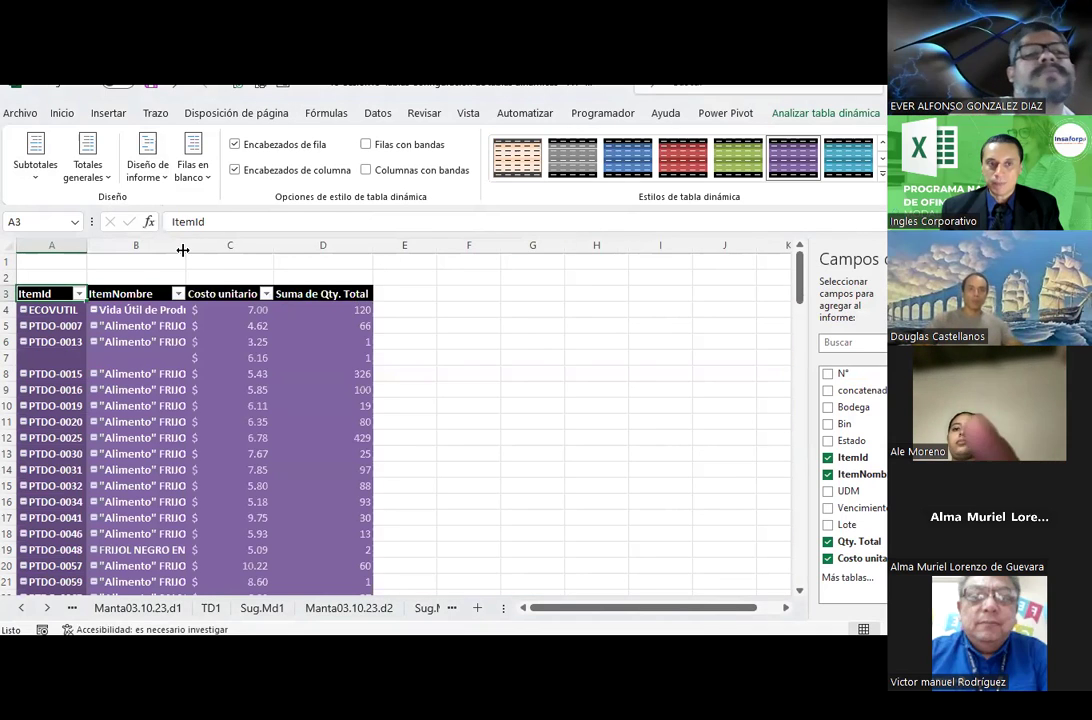
{"action": "mouse_move", "coordinate": [183, 250]}
{"action": "left_mouse_down"}
{"action": "mouse_move", "coordinate": [575, 248]}
{"action": "mouse_move", "coordinate": [577, 298]}
{"action": "left_mouse_up"}
{"action": "left_click_drag", "start_coordinate": [617, 608], "coordinate": [654, 608]}
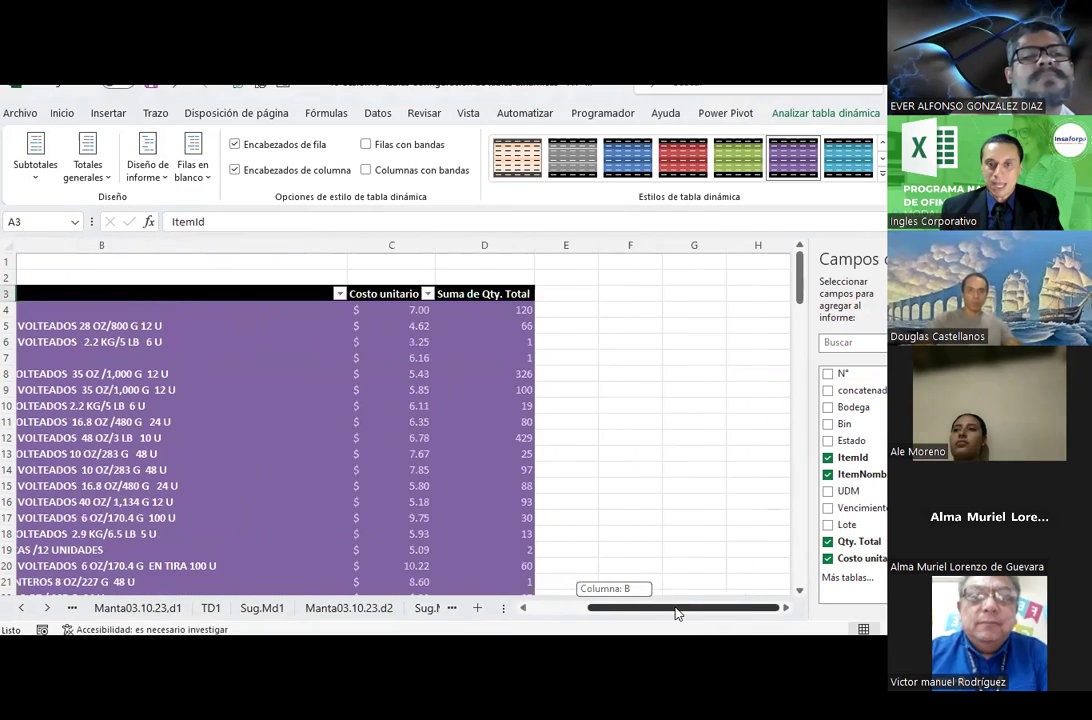
Narrow the ItemNombre column B to about 37 width, truncating long product names.
{"action": "left_click", "coordinate": [571, 245]}
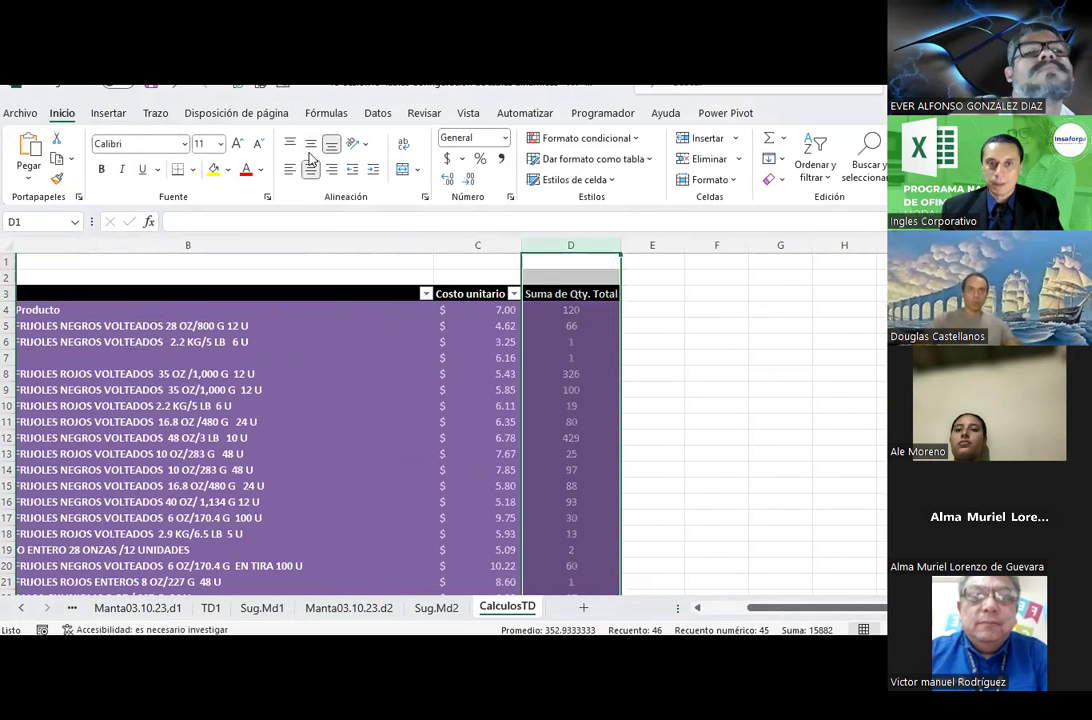
{"action": "left_click", "coordinate": [752, 421]}
{"action": "left_click", "coordinate": [721, 608]}
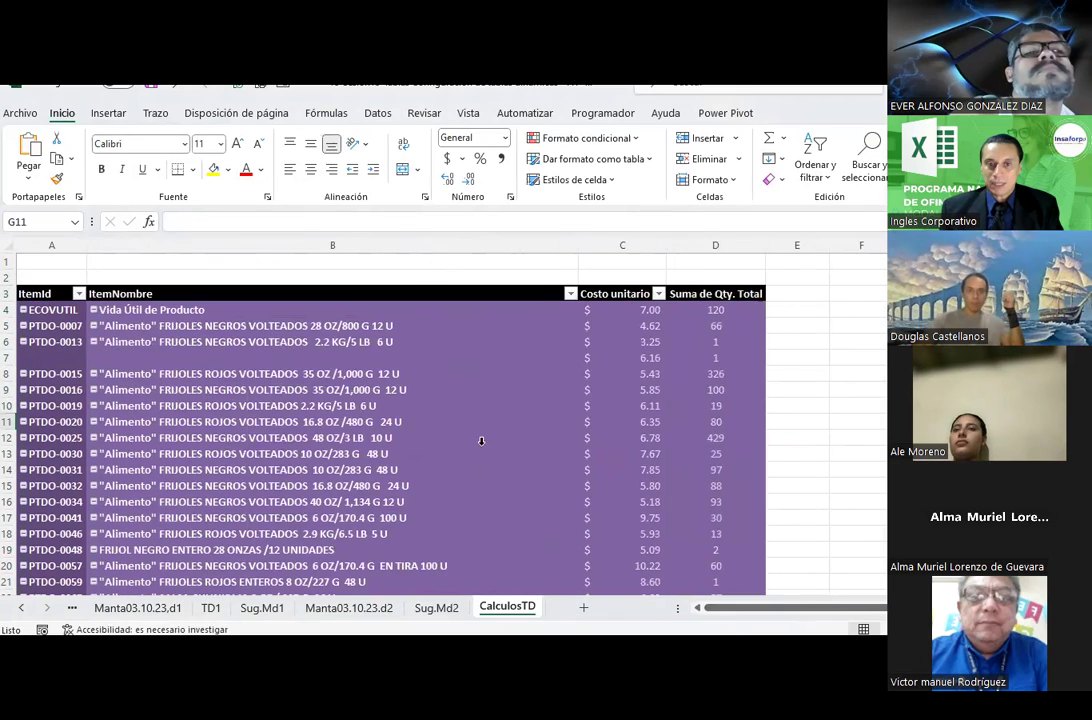
{"action": "scroll", "coordinate": [470, 430], "scroll_direction": "down", "scroll_amount": 7}
{"action": "scroll", "coordinate": [468, 424], "scroll_direction": "down", "scroll_amount": 3}
{"action": "mouse_move", "coordinate": [582, 245]}
{"action": "left_mouse_down"}
{"action": "mouse_move", "coordinate": [299, 262]}
{"action": "mouse_move", "coordinate": [278, 250]}
{"action": "left_mouse_up"}
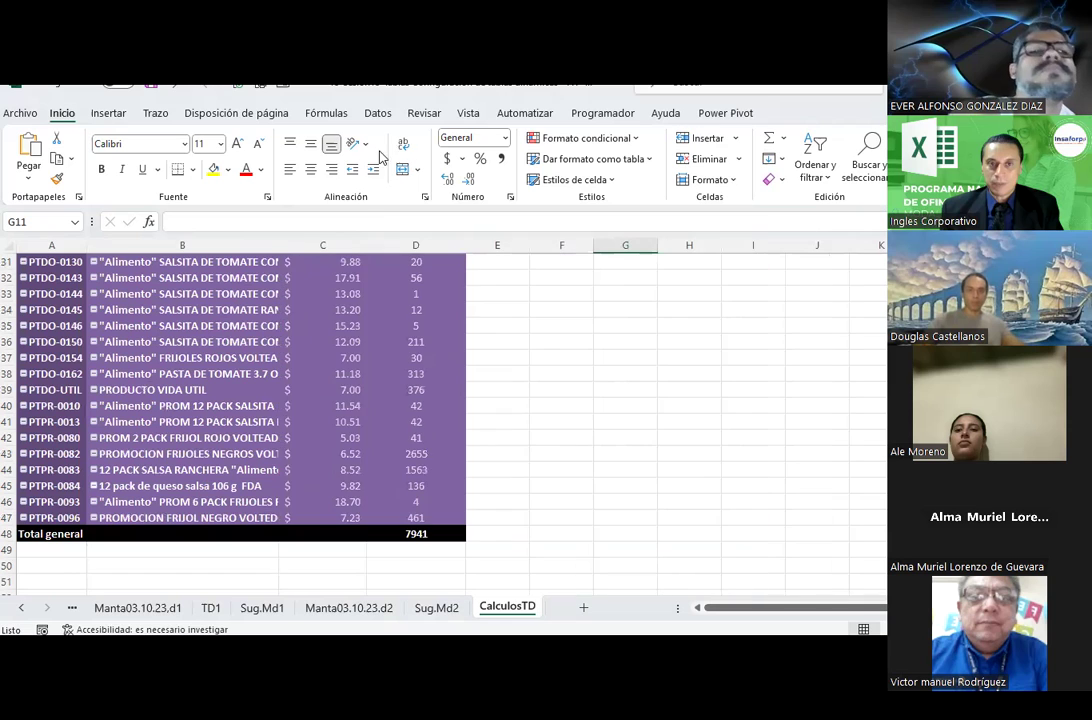
{"action": "scroll", "coordinate": [408, 146], "scroll_direction": "up", "scroll_amount": 10}
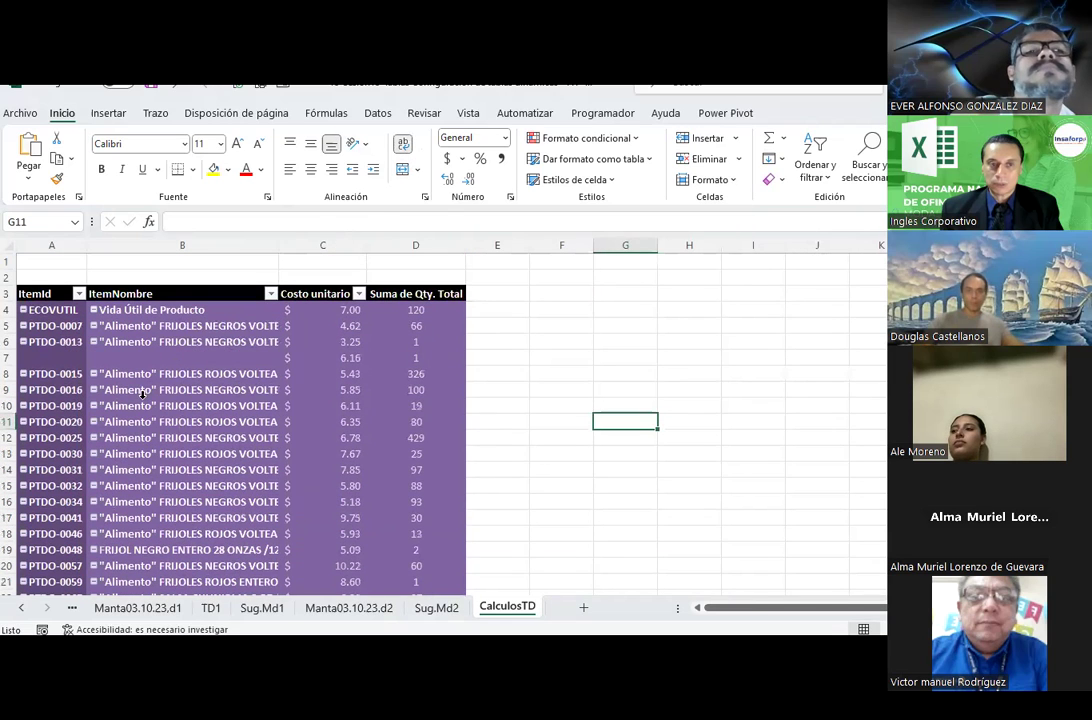
{"action": "left_click", "coordinate": [154, 350]}
{"action": "left_click", "coordinate": [154, 354]}
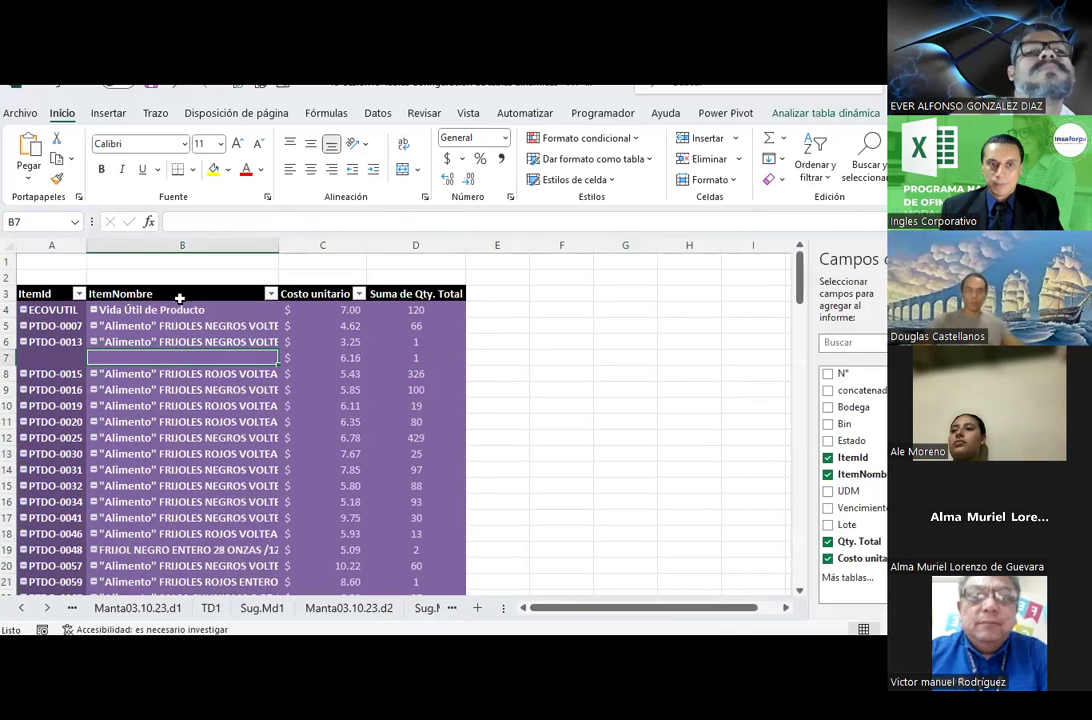
{"action": "left_click", "coordinate": [16, 342]}
Wrap the item names in B4:B47 and make row 6 tall enough for two lines.
{"action": "left_click_drag", "start_coordinate": [12, 357], "coordinate": [12, 358]}
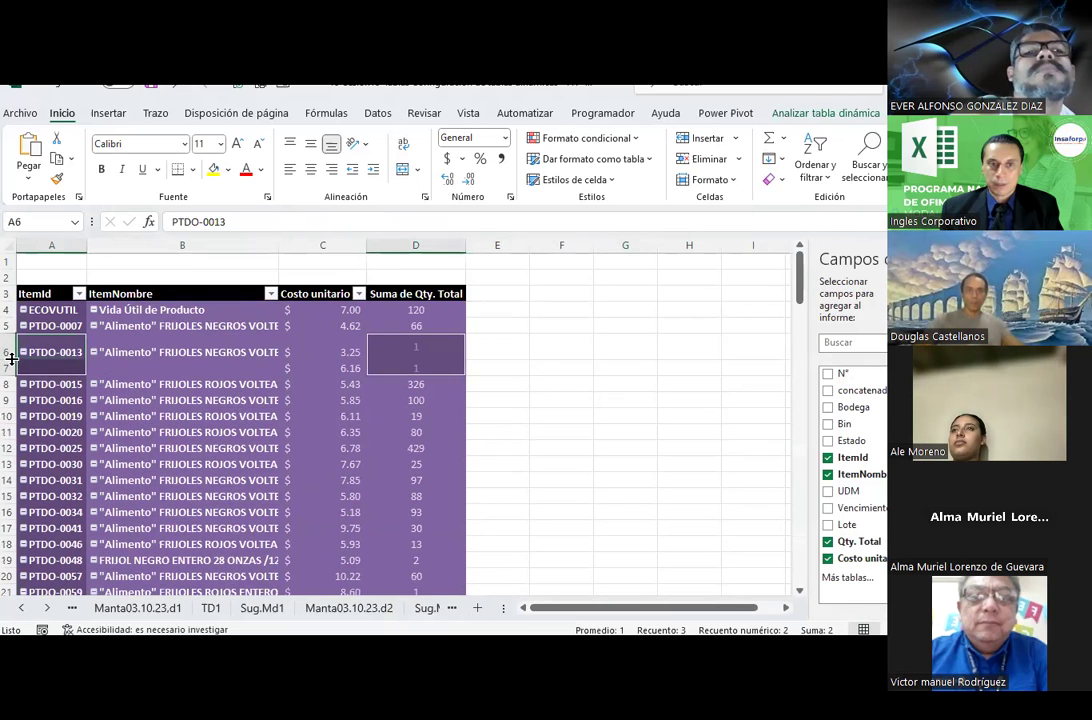
{"action": "left_click_drag", "start_coordinate": [154, 310], "coordinate": [144, 622]}
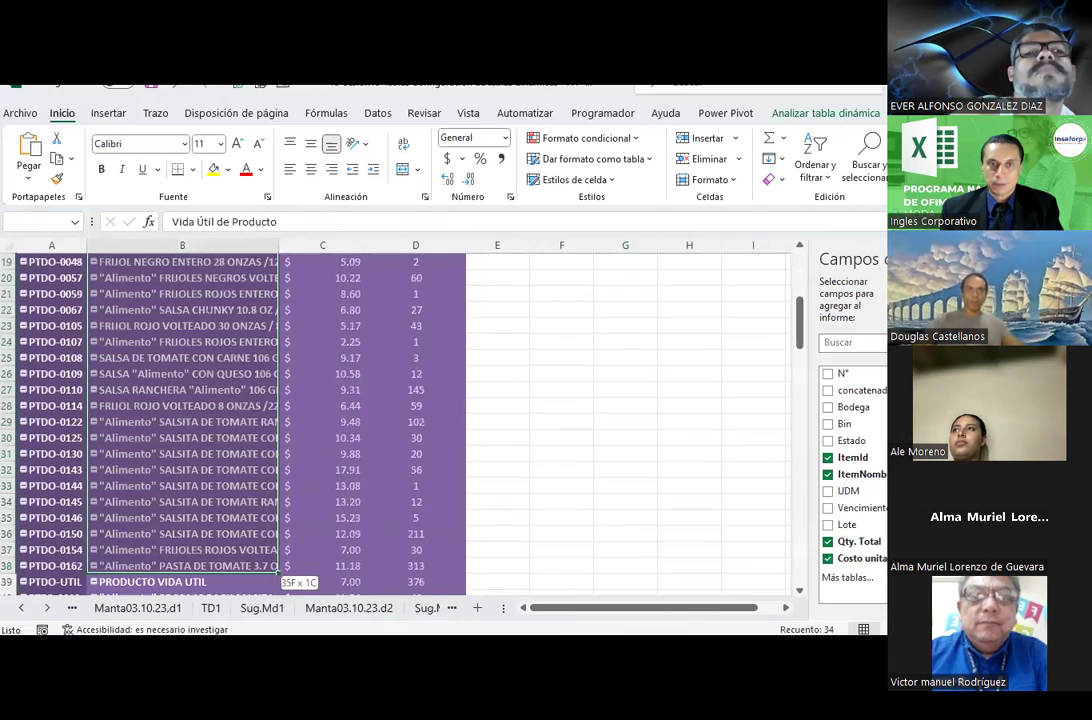
{"action": "left_click_drag", "start_coordinate": [144, 622], "coordinate": [144, 549]}
{"action": "left_click", "coordinate": [398, 147]}
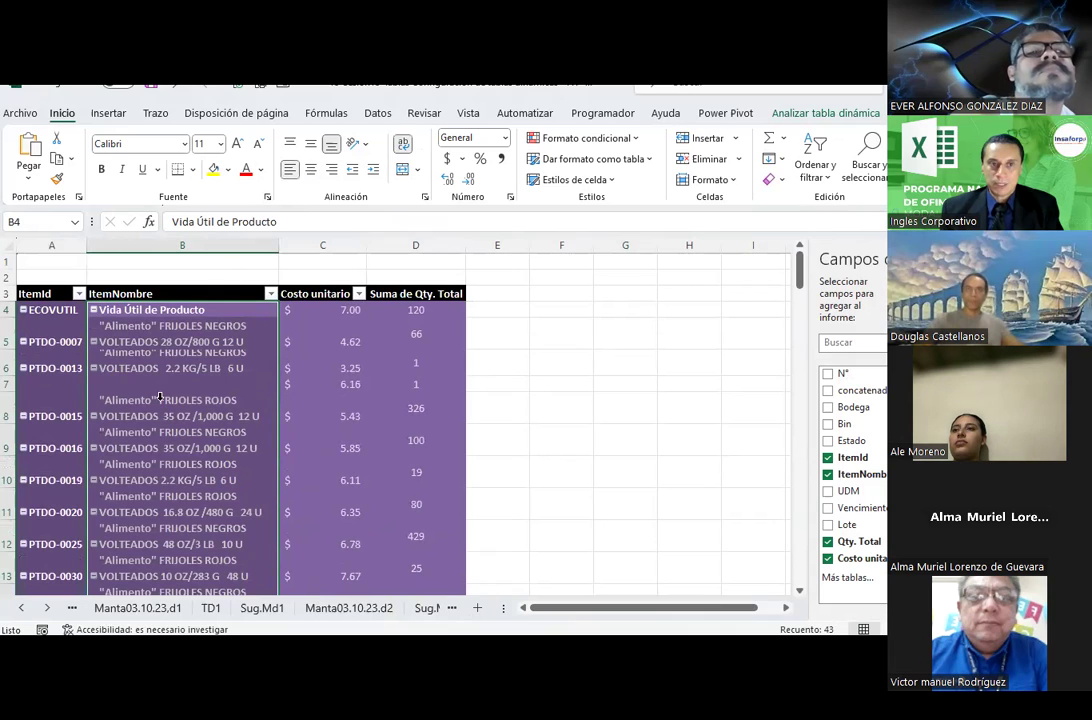
{"action": "left_click", "coordinate": [160, 397]}
{"action": "left_click", "coordinate": [150, 368]}
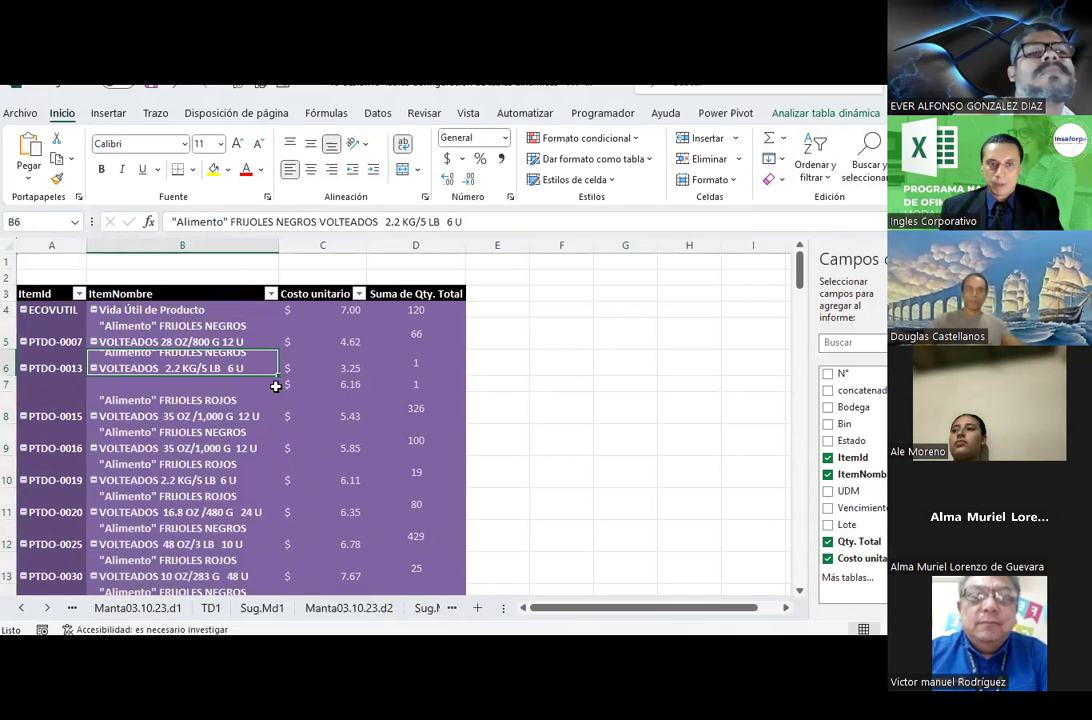
{"action": "left_click_drag", "start_coordinate": [7, 373], "coordinate": [7, 387]}
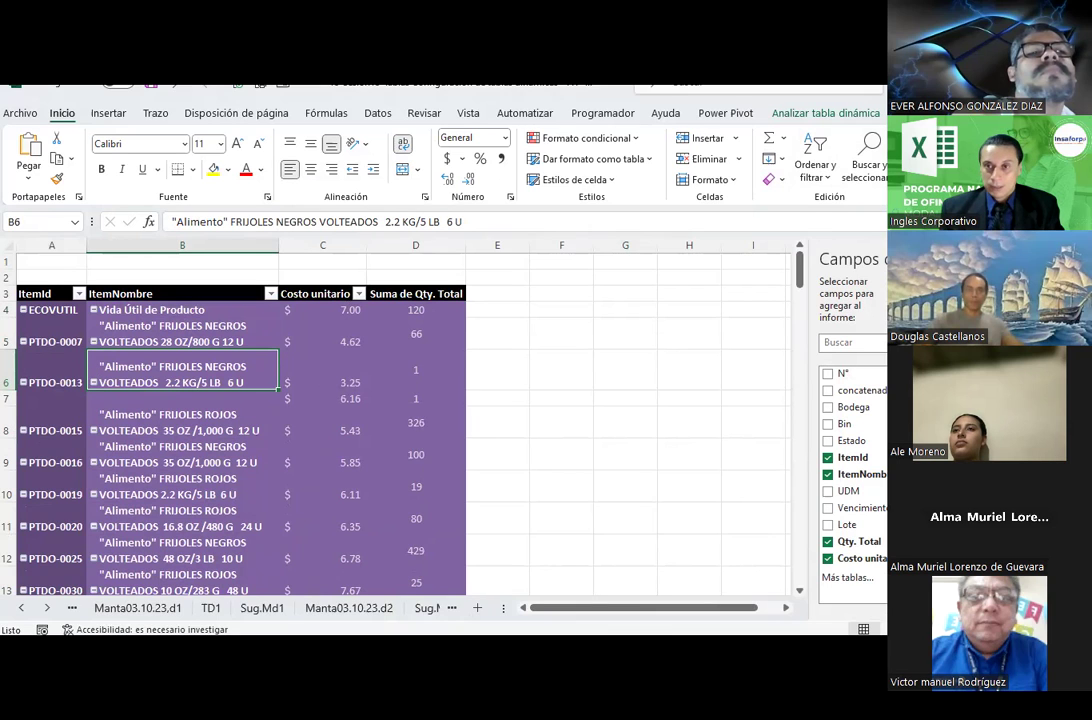
{"action": "left_click", "coordinate": [910, 113]}
{"action": "left_click", "coordinate": [860, 115]}
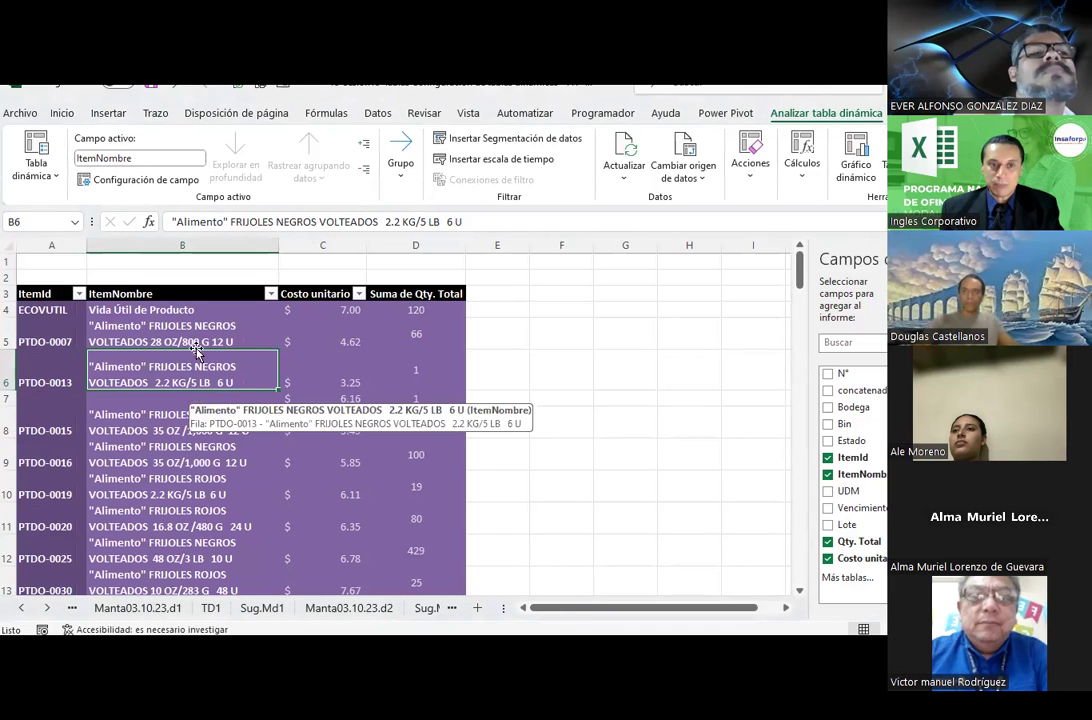
Center the ItemId labels in column A horizontally and vertically.
{"action": "left_click", "coordinate": [38, 264]}
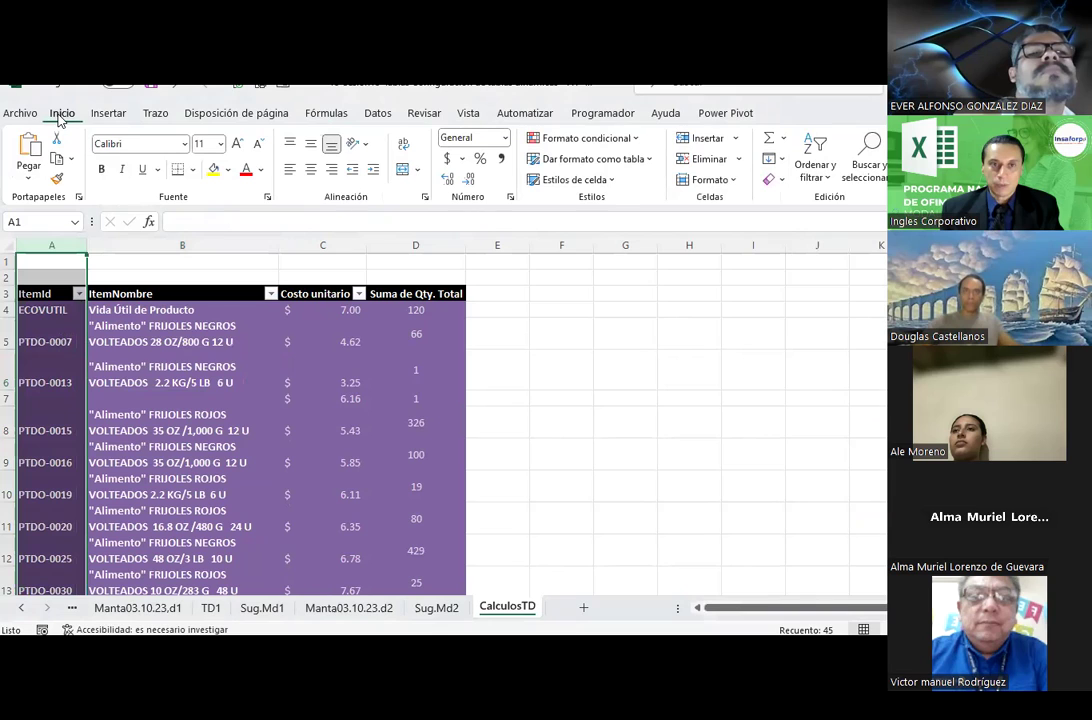
{"action": "left_click", "coordinate": [311, 170]}
{"action": "left_click", "coordinate": [312, 146]}
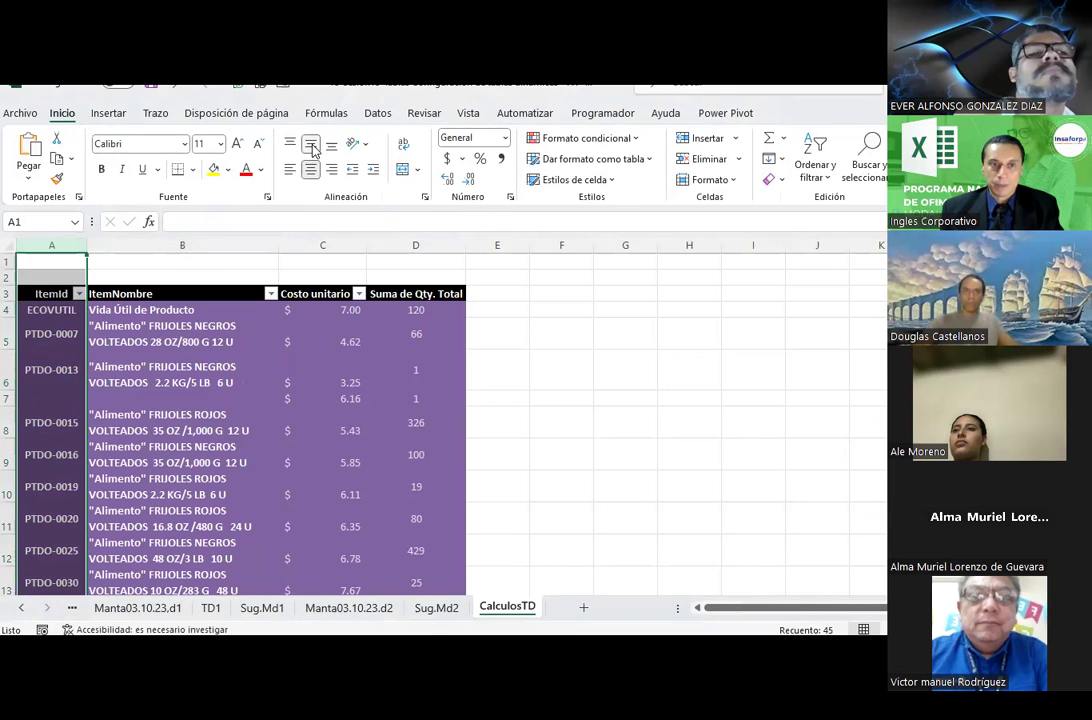
{"action": "left_click", "coordinate": [194, 356]}
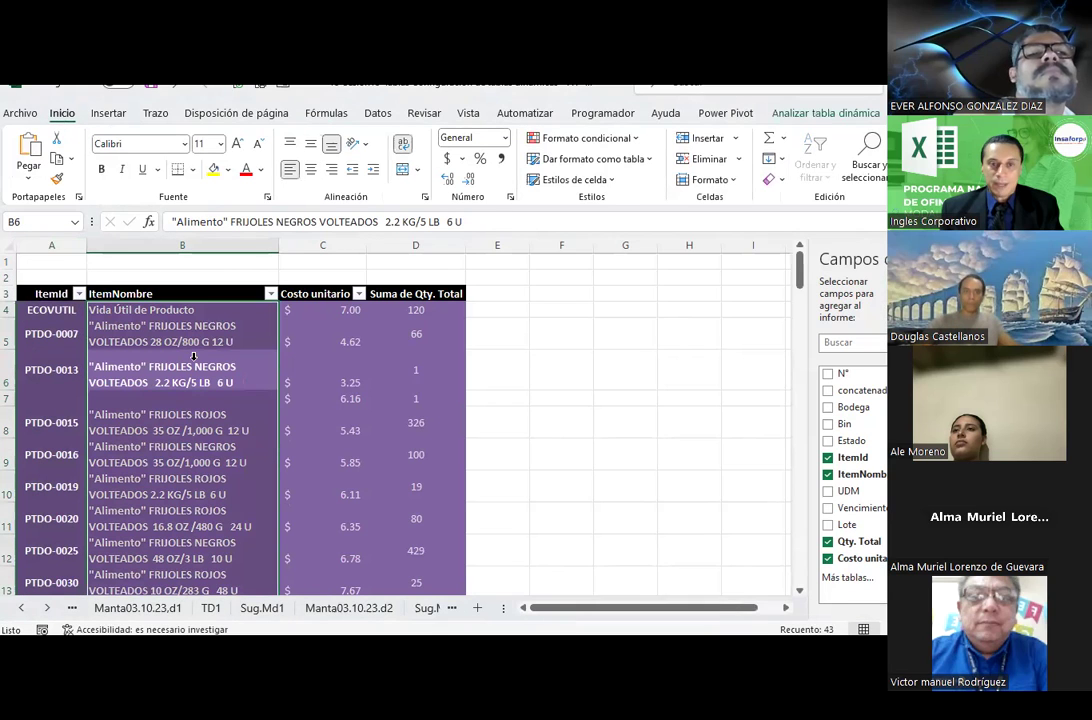
Rename the Suma de Qty. Total header to Mont. total and Costo unitario to PU.
{"action": "left_click", "coordinate": [390, 296]}
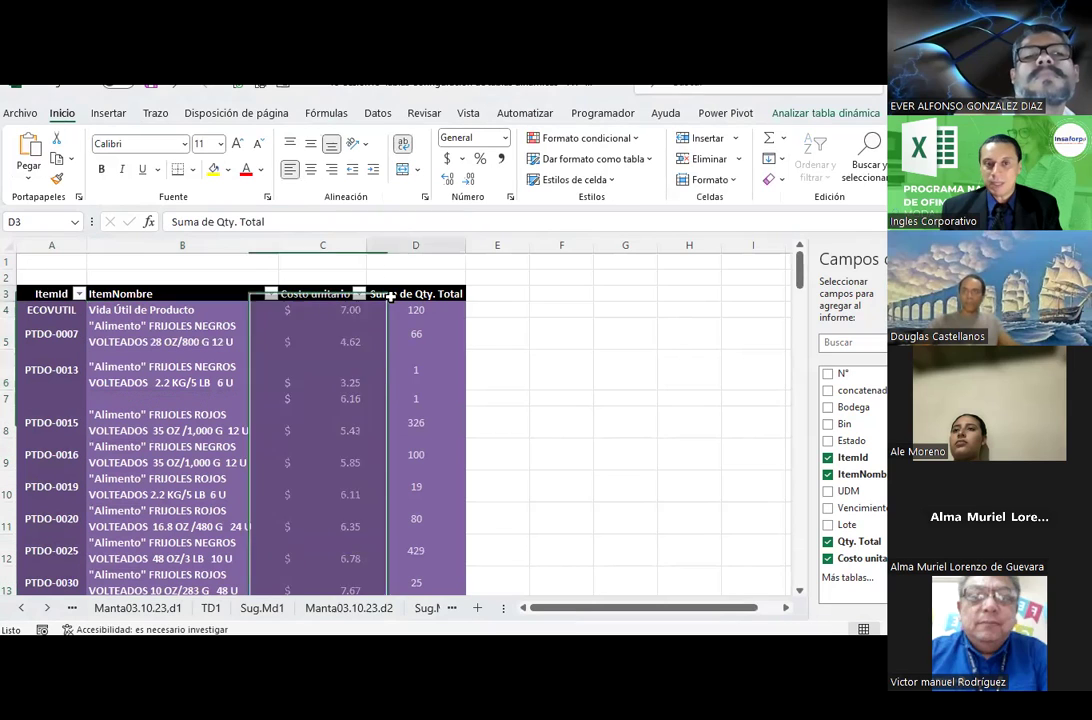
{"action": "left_click", "coordinate": [820, 115]}
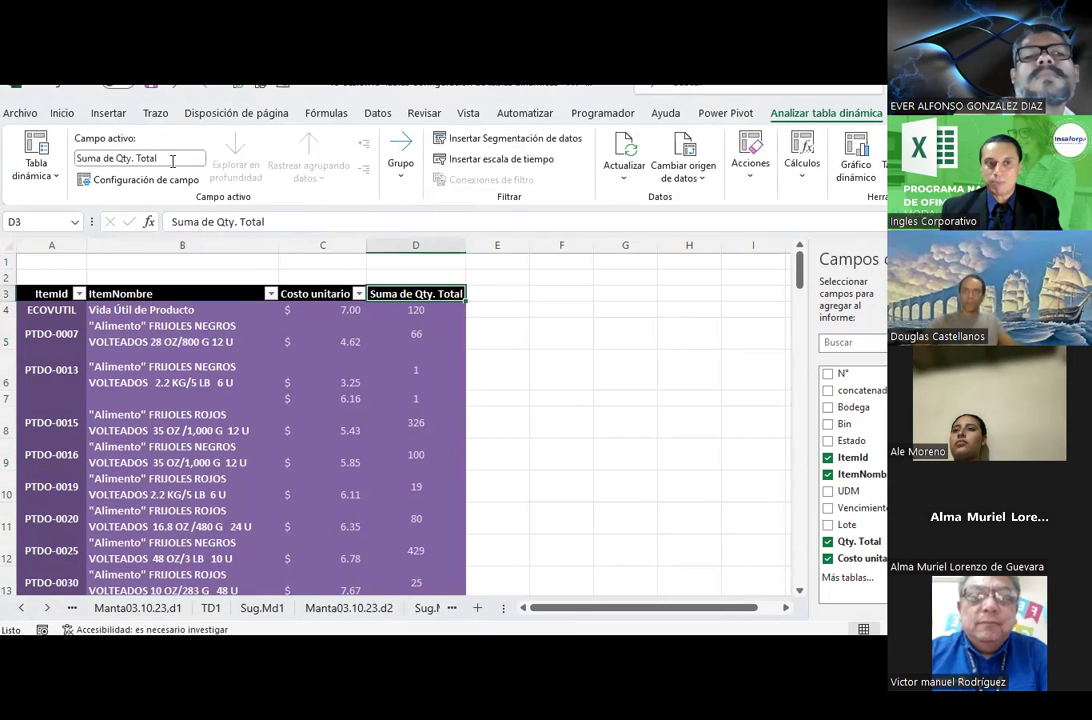
{"action": "type", "text": "Mon"}
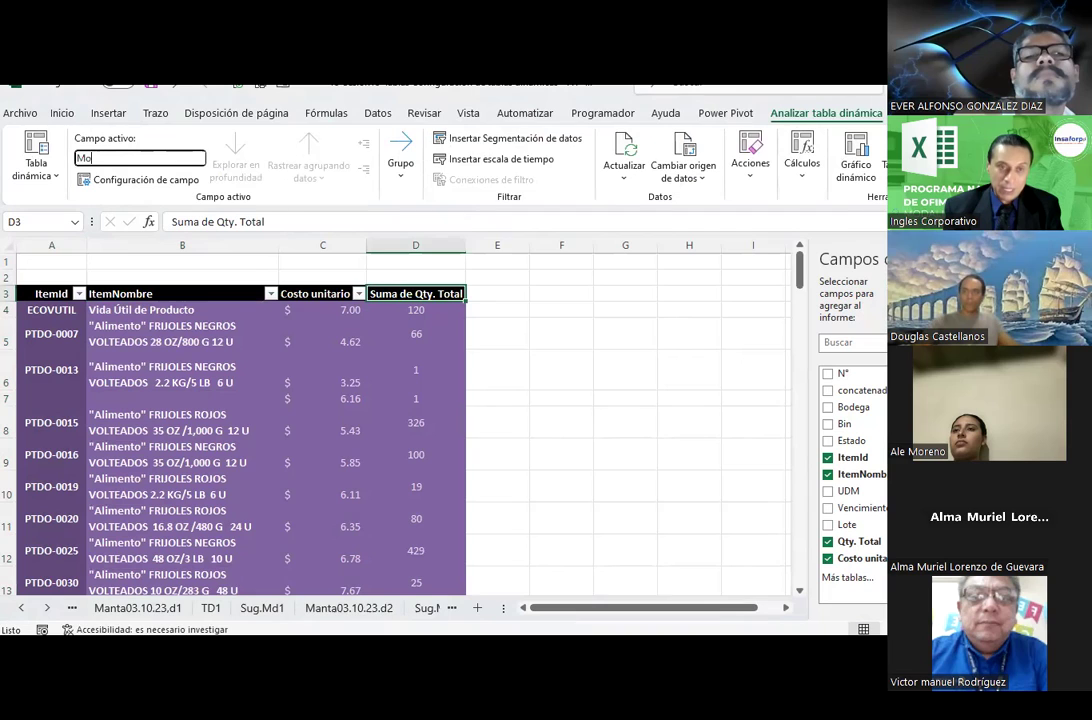
{"action": "type", "text": "al"}
{"action": "key", "text": "Return"}
{"action": "key", "text": "Left"}
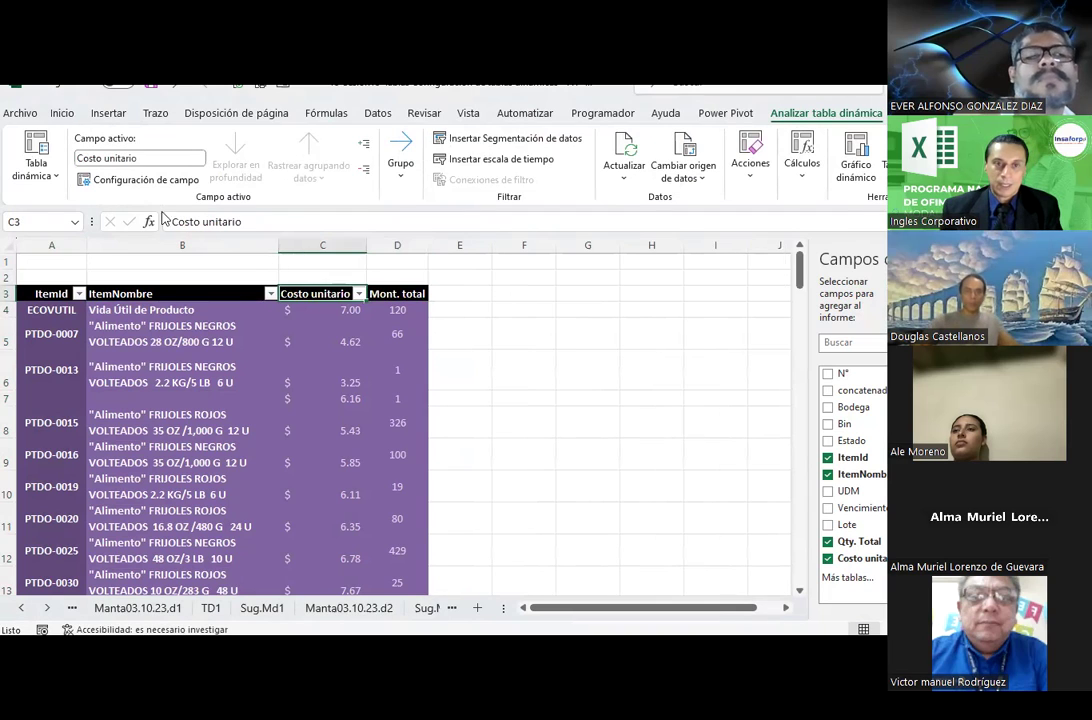
{"action": "left_click", "coordinate": [140, 158]}
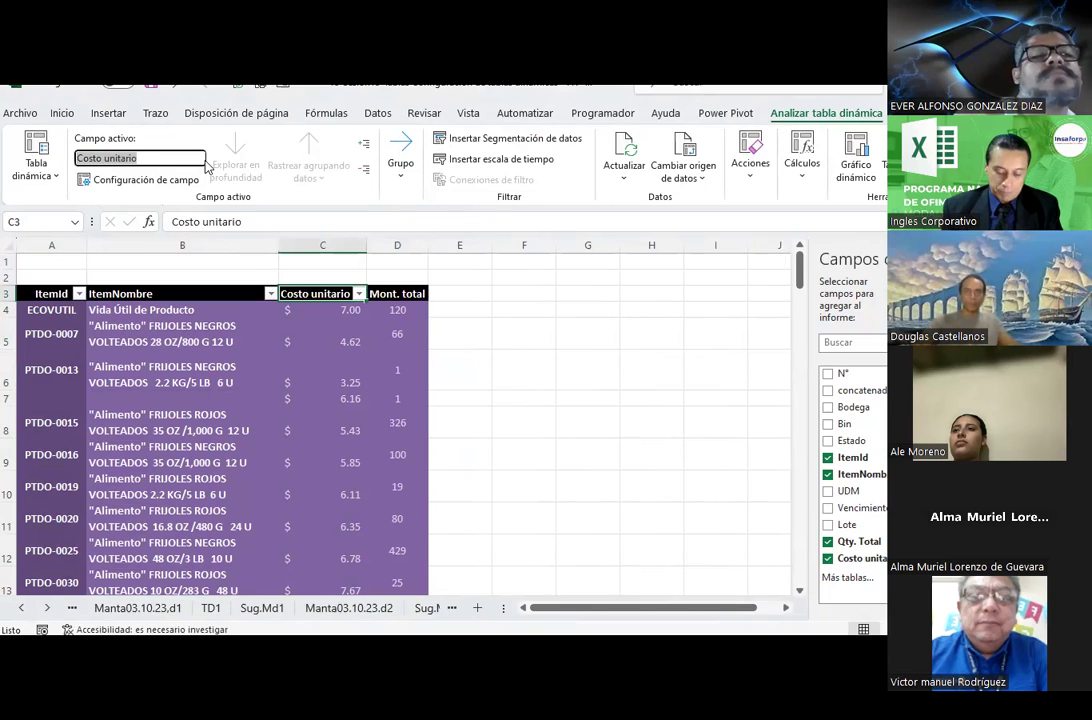
{"action": "type", "text": "PU"}
{"action": "key", "text": "Return"}
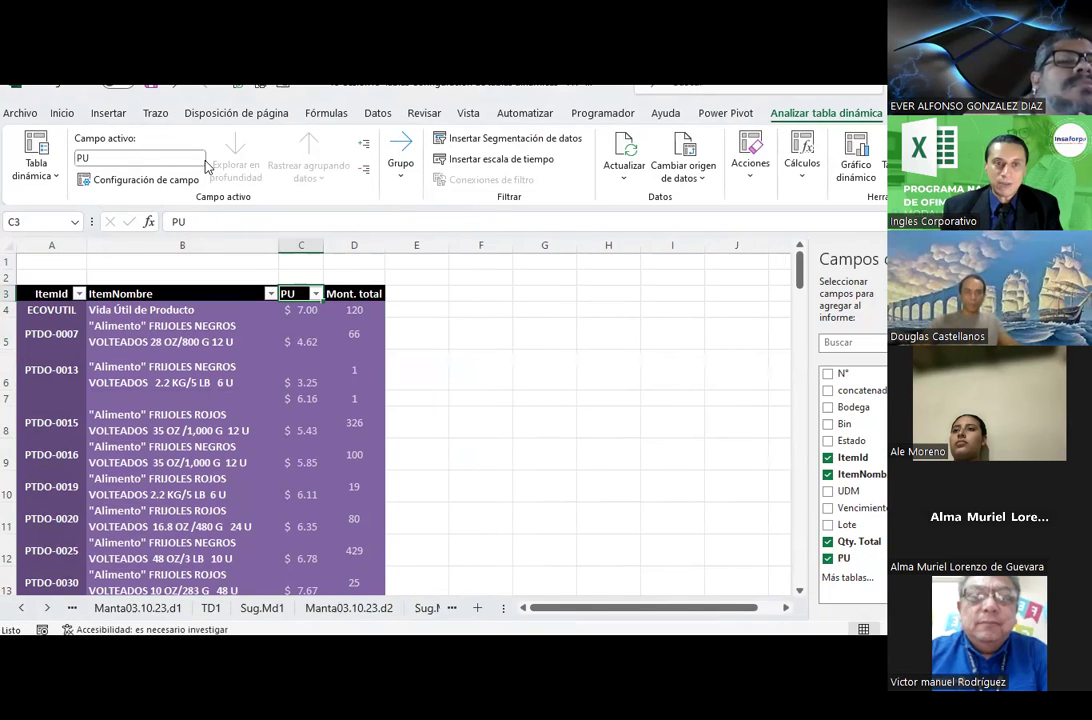
Rename the ItemNombre header to Descripción and ItemId to Cód.
{"action": "left_click", "coordinate": [201, 288]}
{"action": "left_click", "coordinate": [165, 159]}
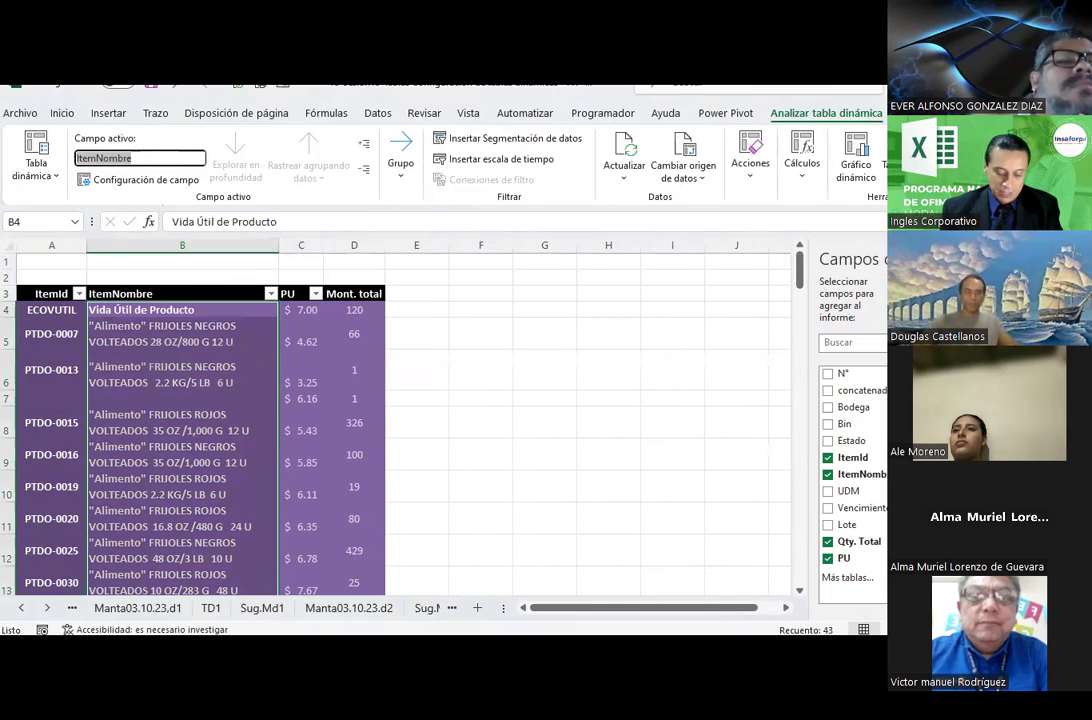
{"action": "type", "text": "Descripció"}
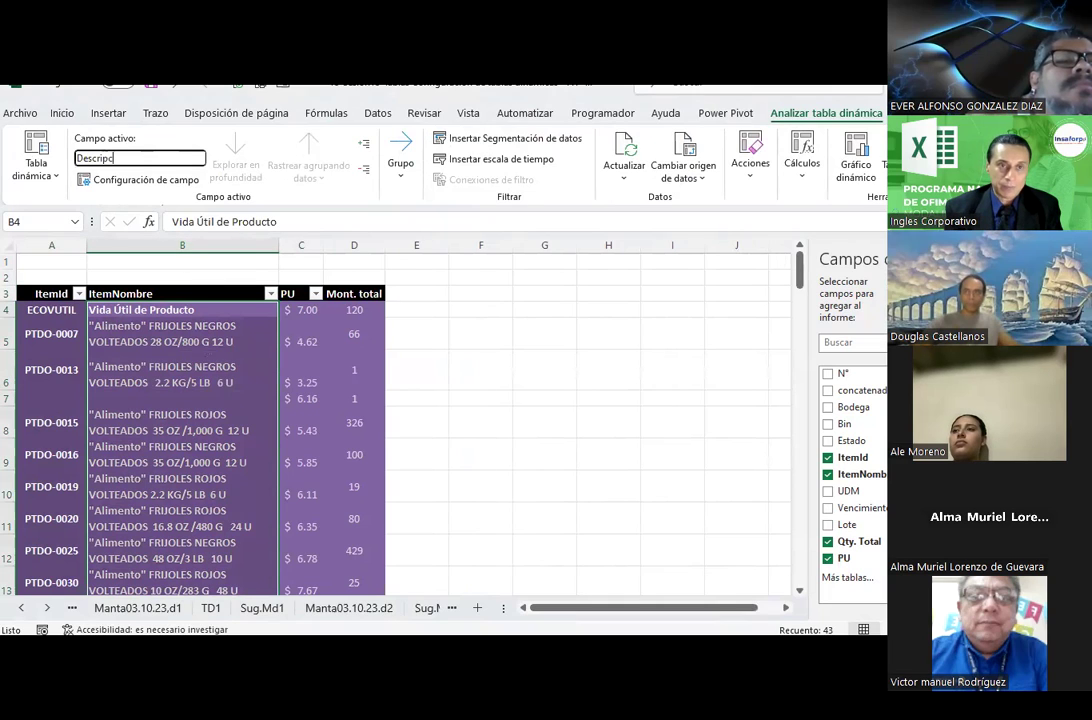
{"action": "type", "text": "n"}
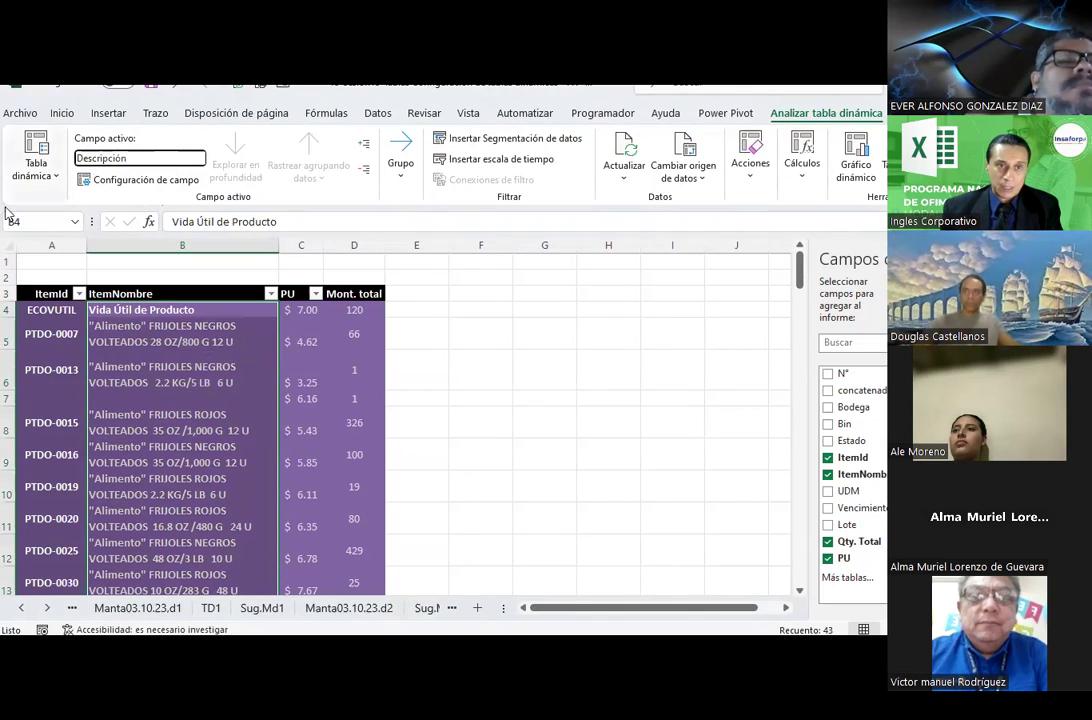
{"action": "left_click", "coordinate": [41, 293]}
{"action": "left_click", "coordinate": [168, 158]}
{"action": "type", "text": "Cód"}
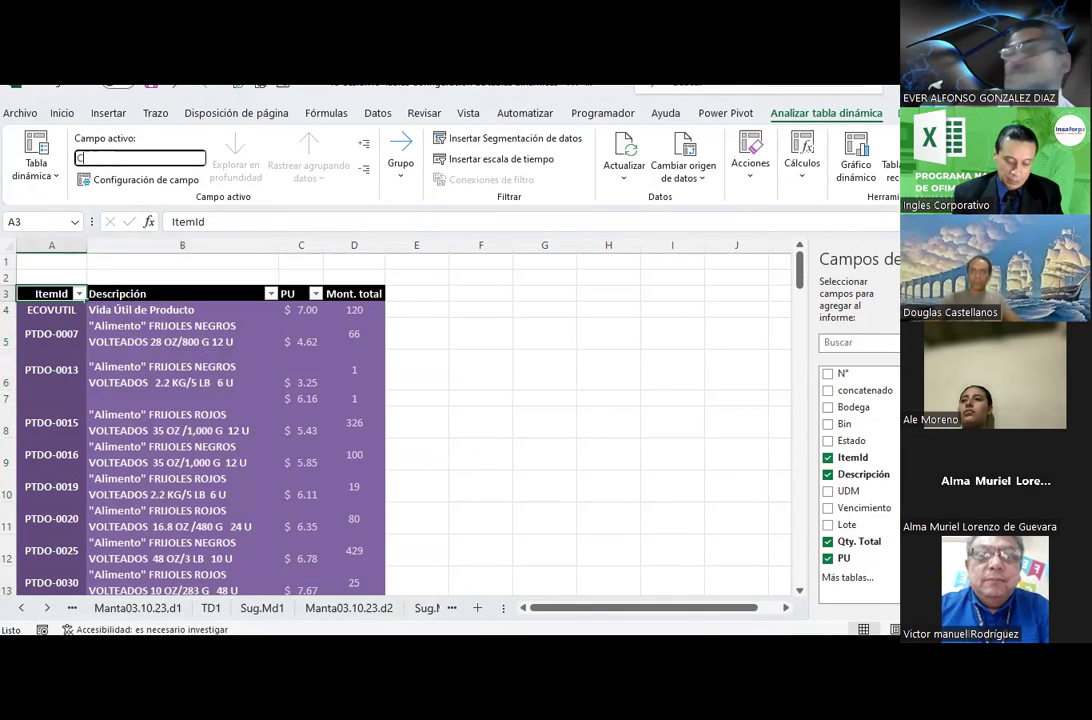
{"action": "key", "text": "Return"}
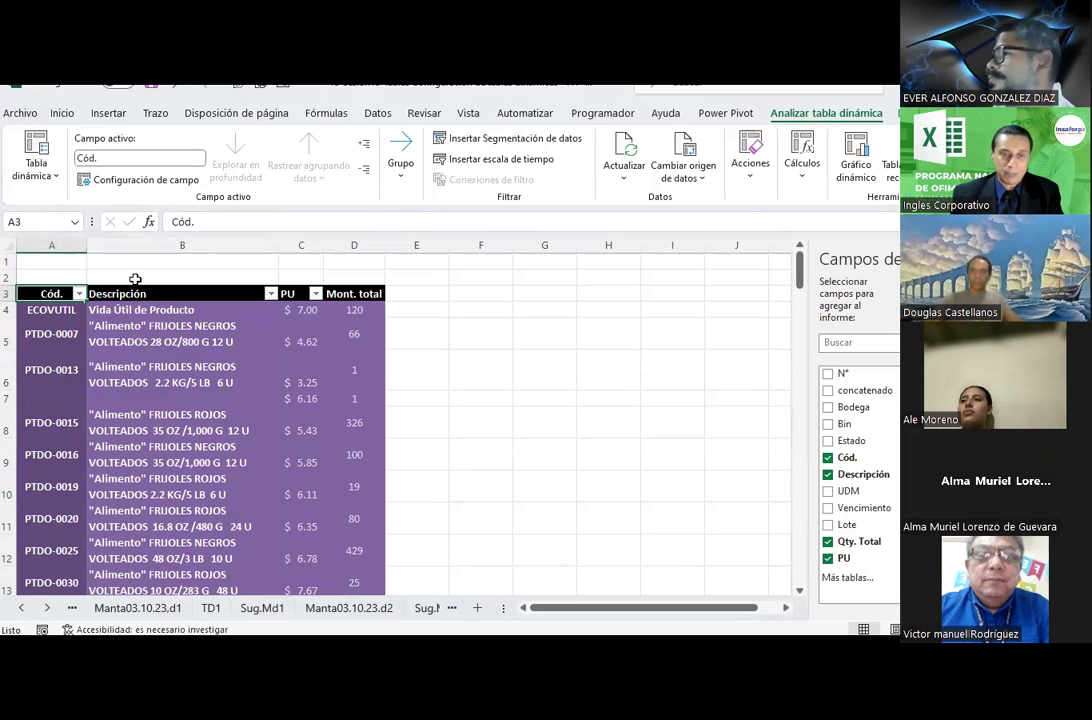
{"action": "left_click", "coordinate": [134, 287]}
{"action": "left_click", "coordinate": [487, 360]}
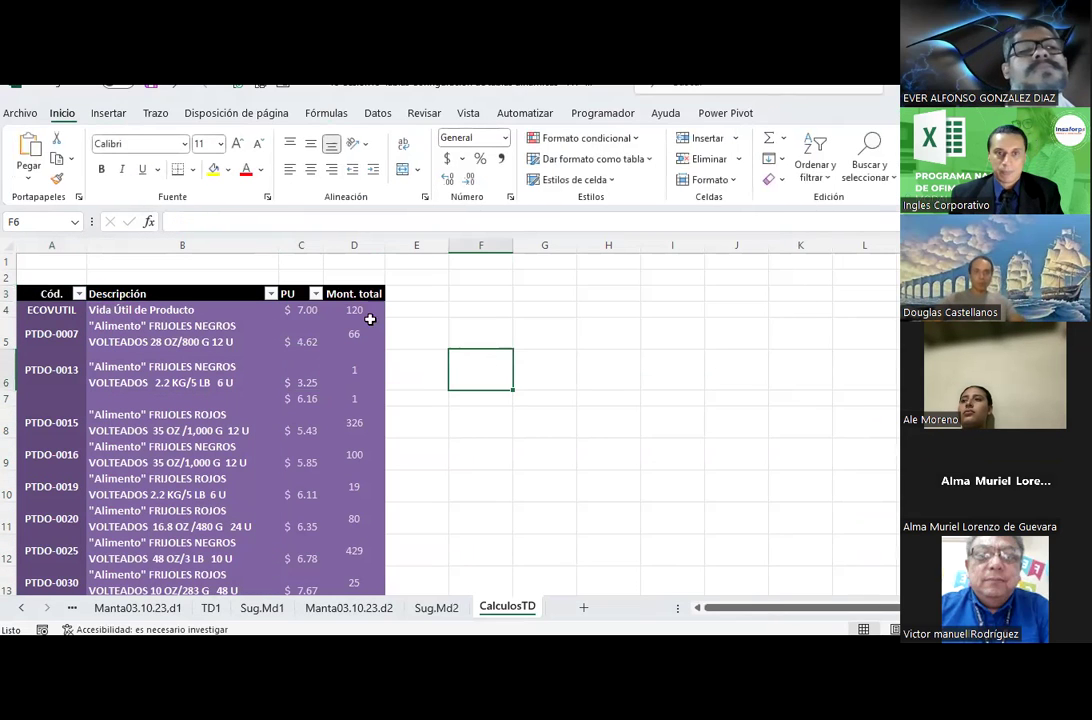
Centre the Cód., Descripción, PU and Mont. total header labels horizontally.
{"action": "left_click", "coordinate": [53, 290]}
{"action": "left_click", "coordinate": [50, 293]}
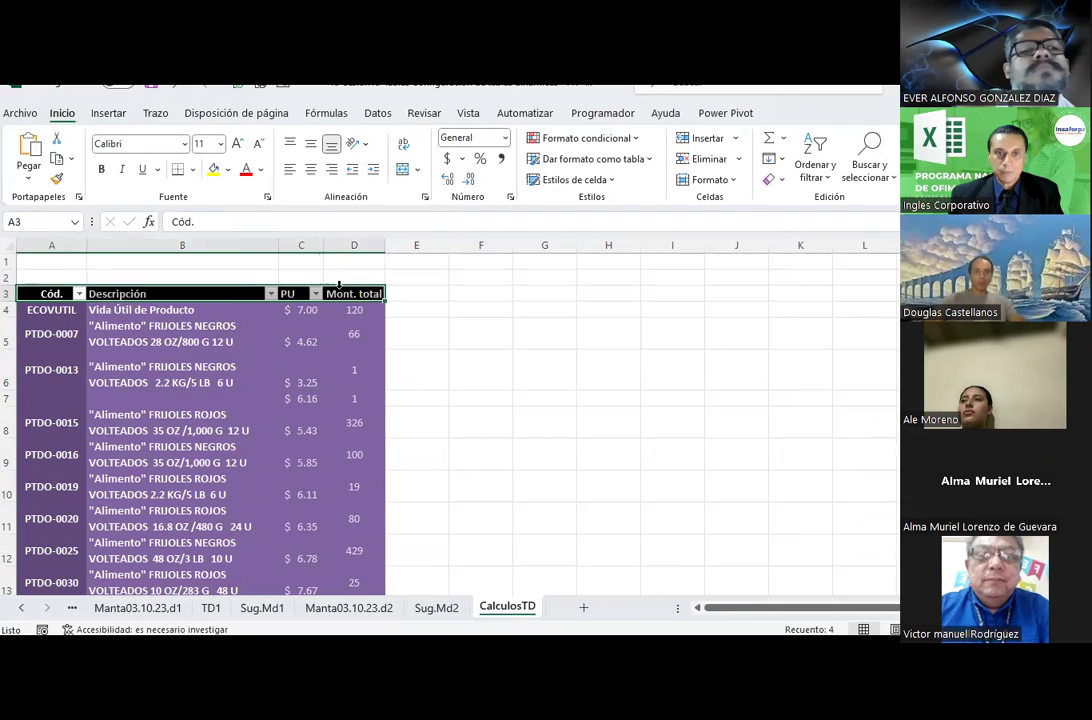
{"action": "left_click", "coordinate": [68, 116]}
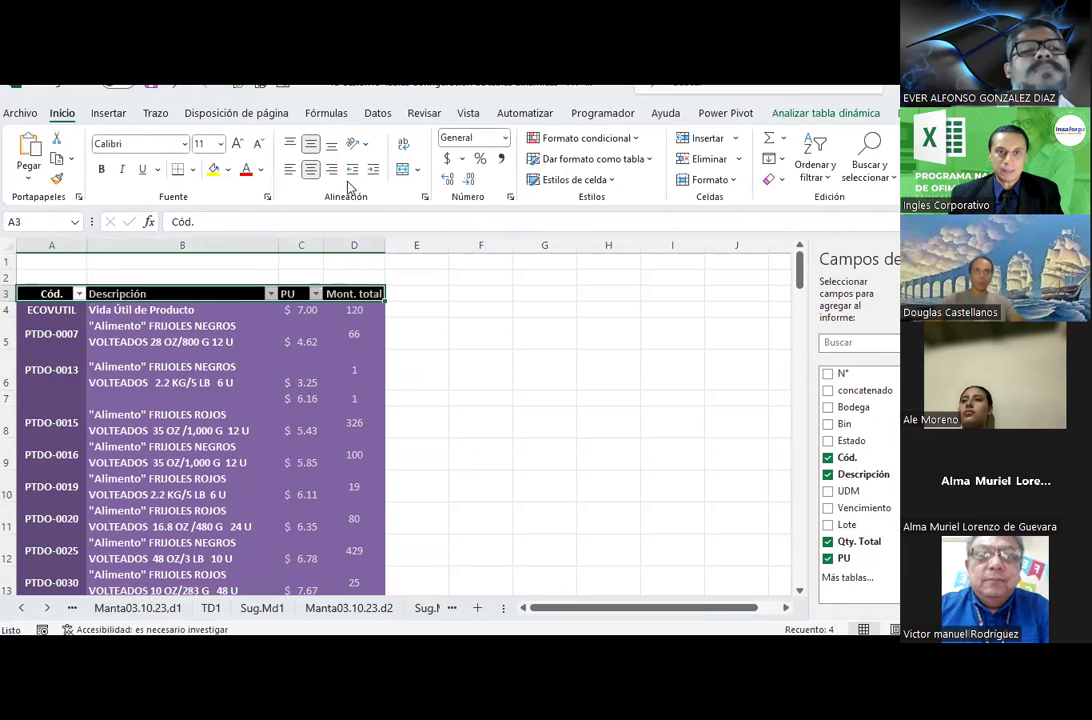
{"action": "left_click", "coordinate": [335, 376]}
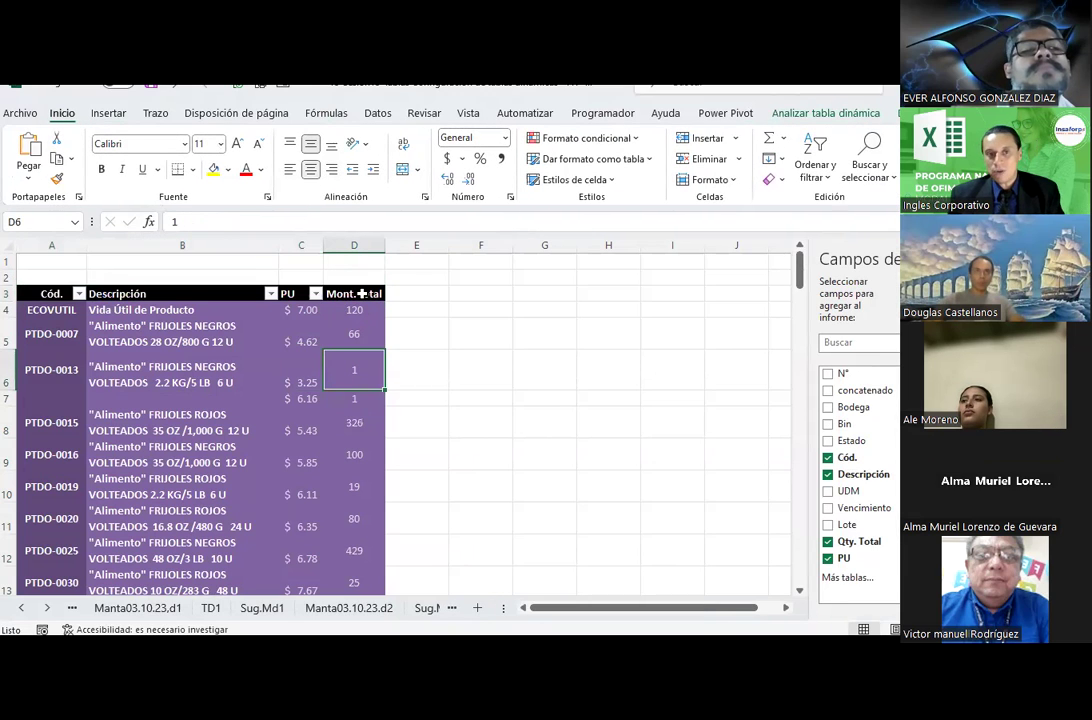
{"action": "left_click_drag", "start_coordinate": [354, 293], "coordinate": [78, 293]}
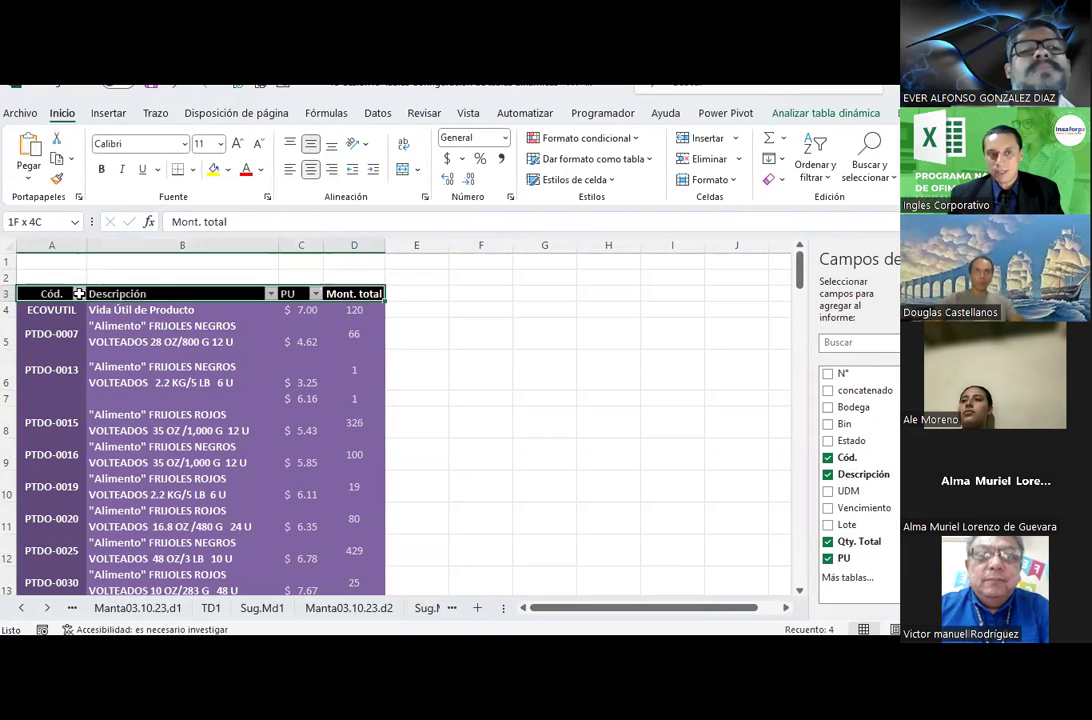
{"action": "left_click", "coordinate": [310, 169]}
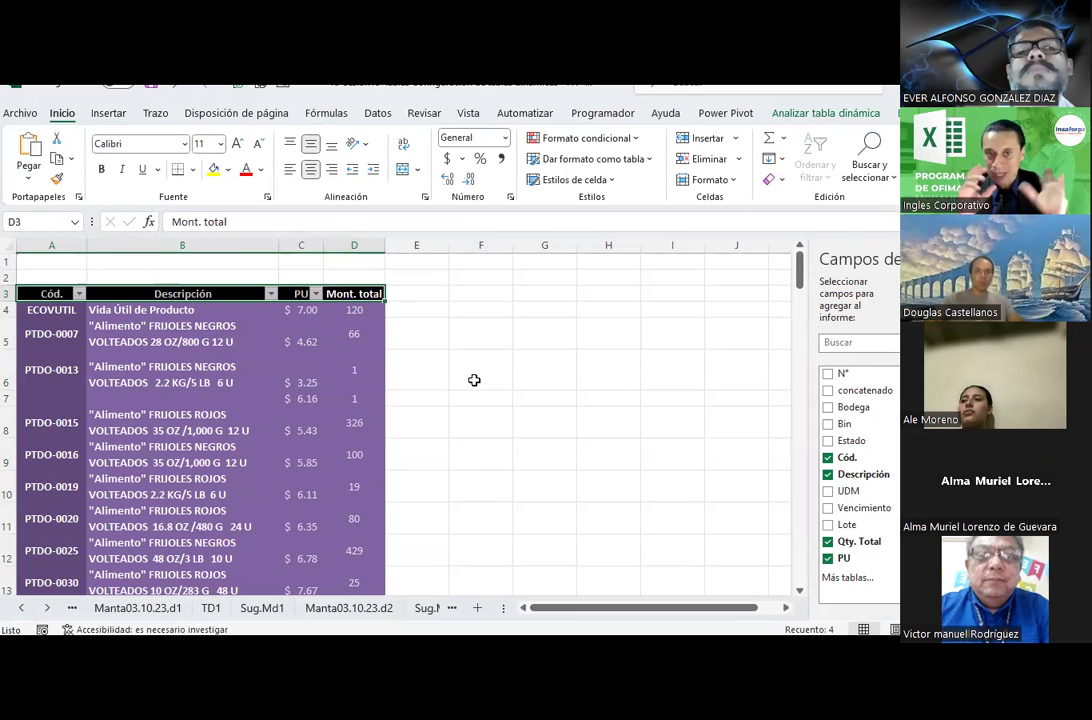
Drag the row 3 border down so the header row is 30 points tall.
{"action": "left_click", "coordinate": [474, 380]}
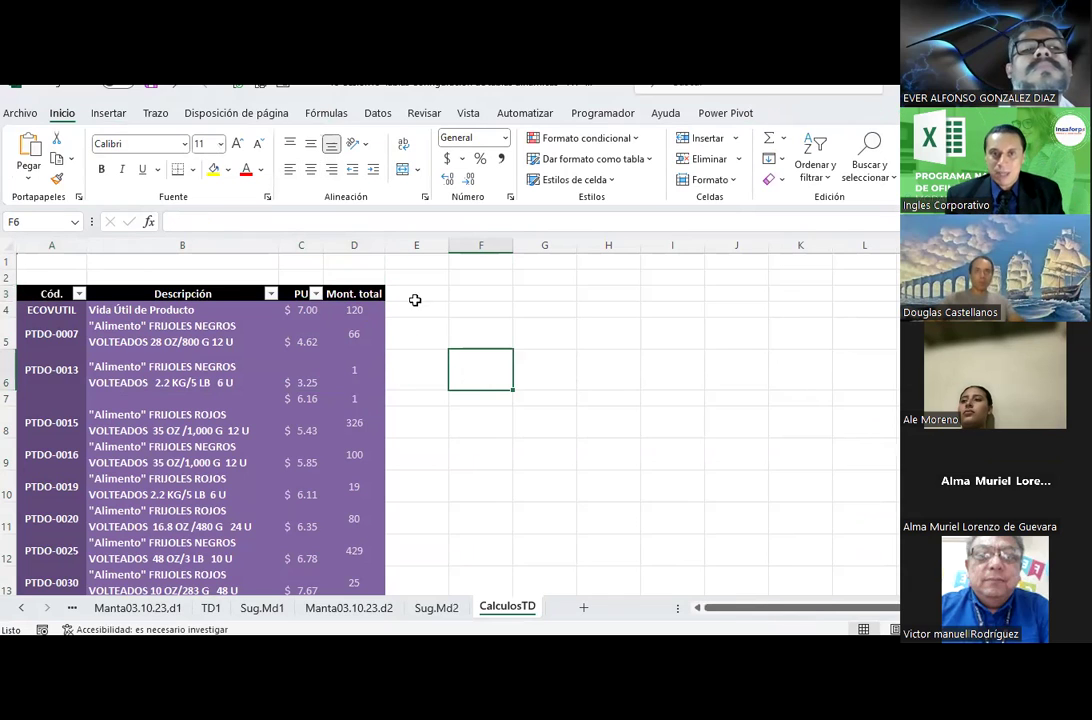
{"action": "left_click", "coordinate": [155, 297]}
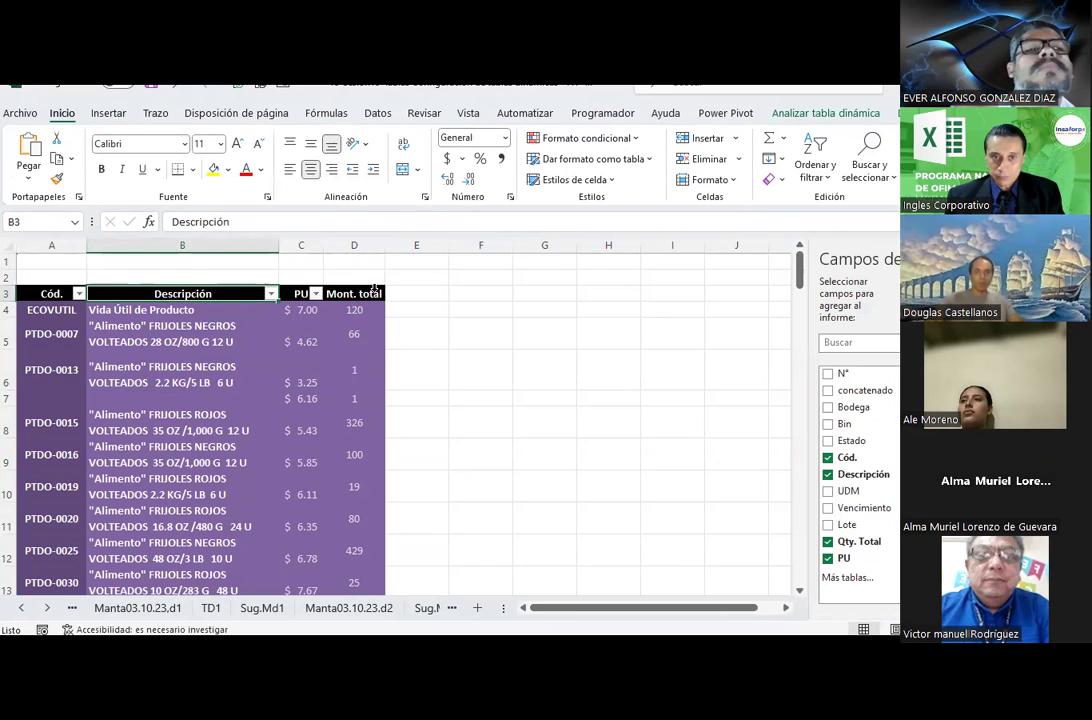
{"action": "left_click_drag", "start_coordinate": [8, 301], "coordinate": [8, 316]}
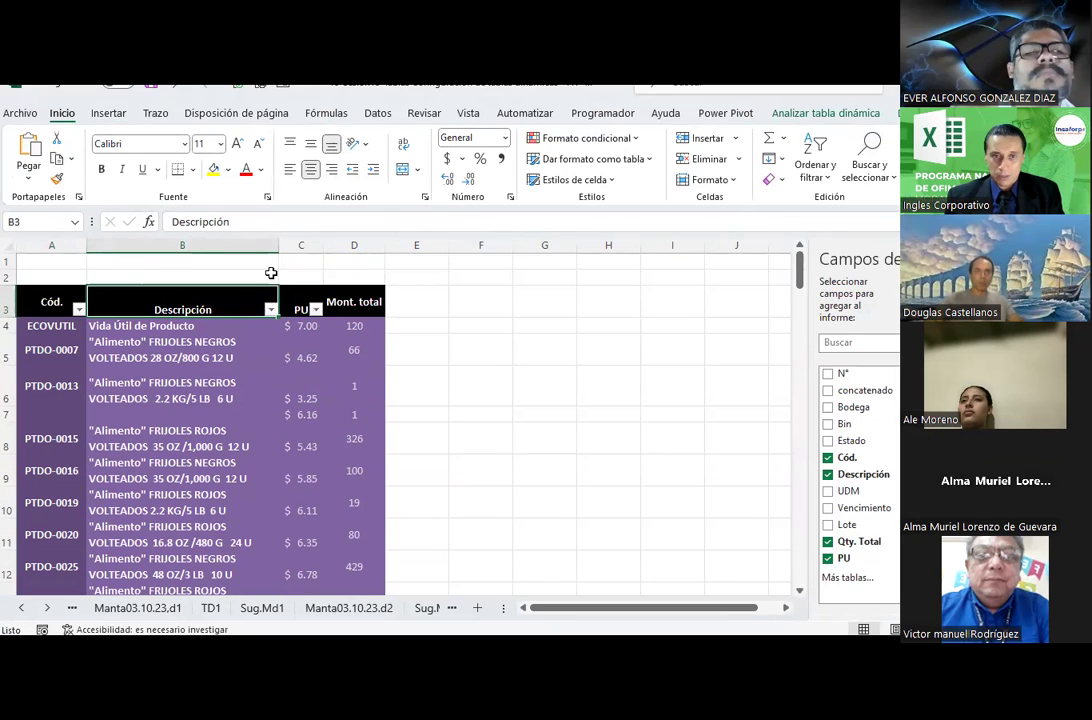
{"action": "left_click", "coordinate": [378, 112]}
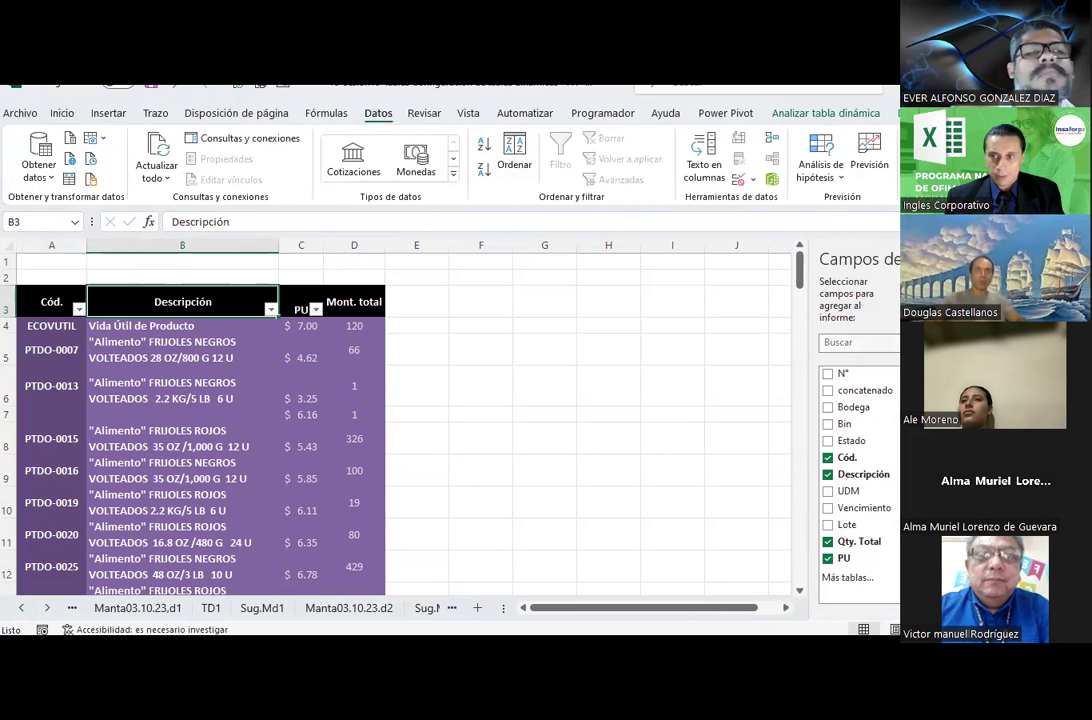
{"action": "left_click", "coordinate": [437, 415]}
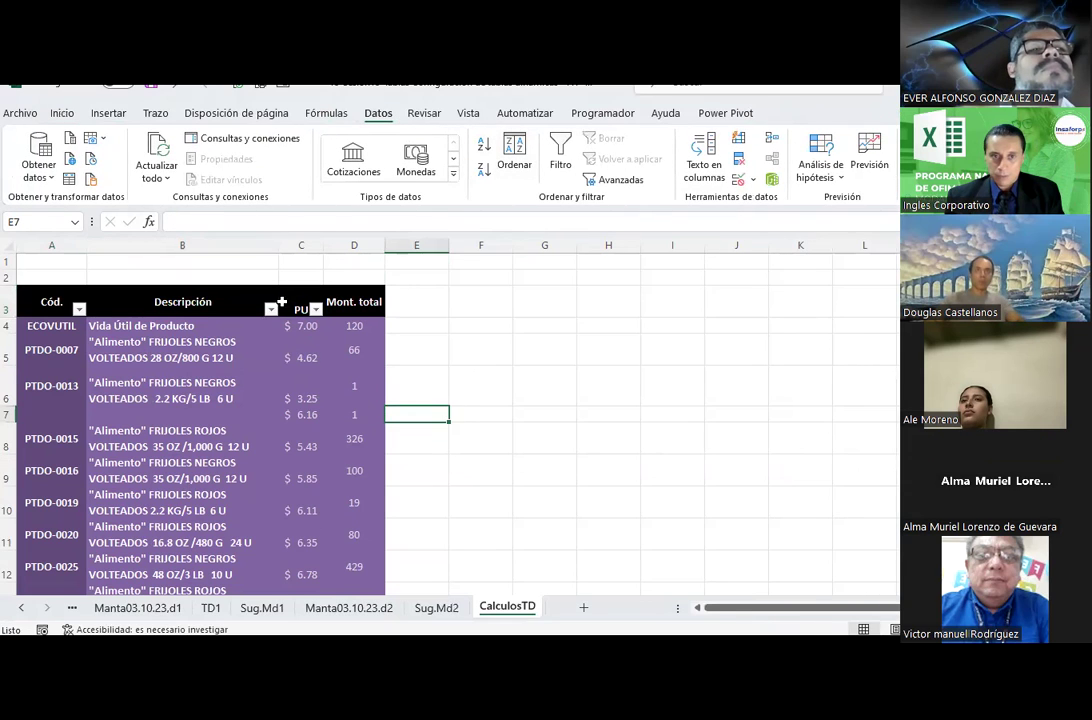
{"action": "left_click", "coordinate": [286, 293]}
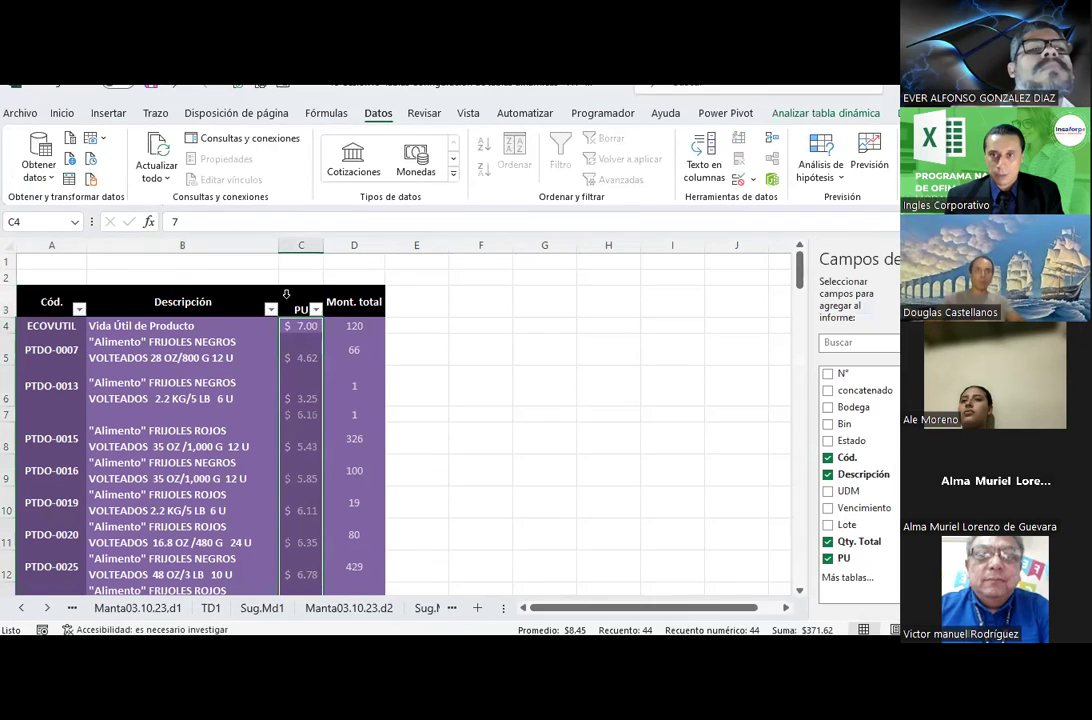
Toggle the row and column header styling off and back on, keeping the black header row.
{"action": "left_click", "coordinate": [896, 112]}
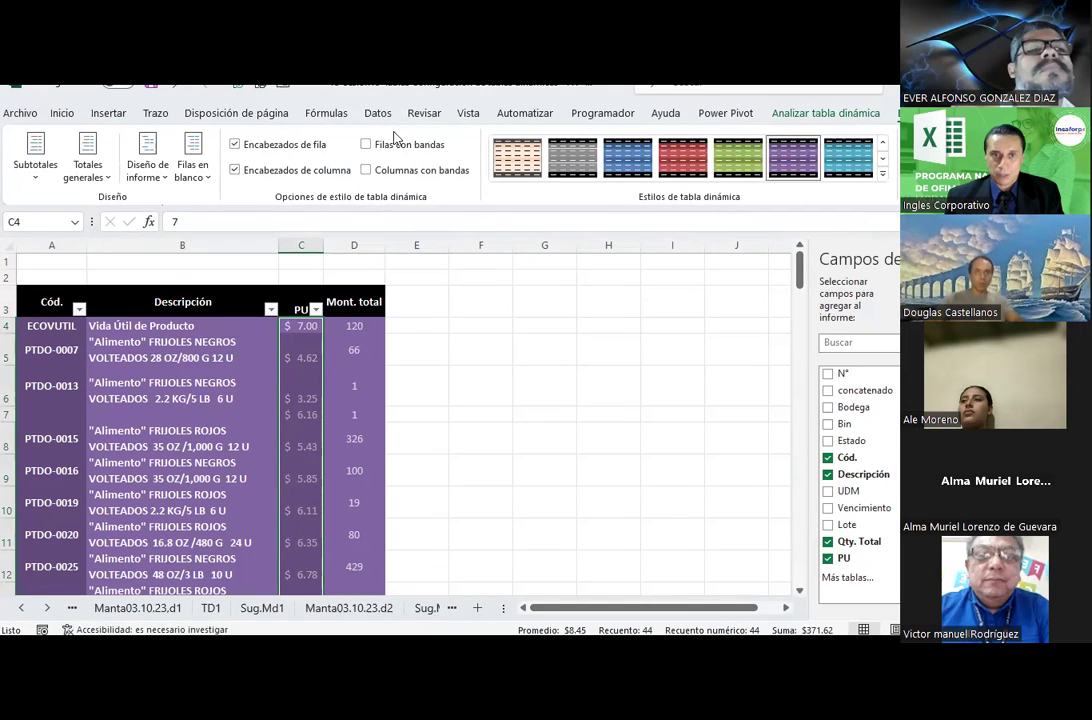
{"action": "left_click", "coordinate": [269, 145]}
{"action": "left_click", "coordinate": [269, 145]}
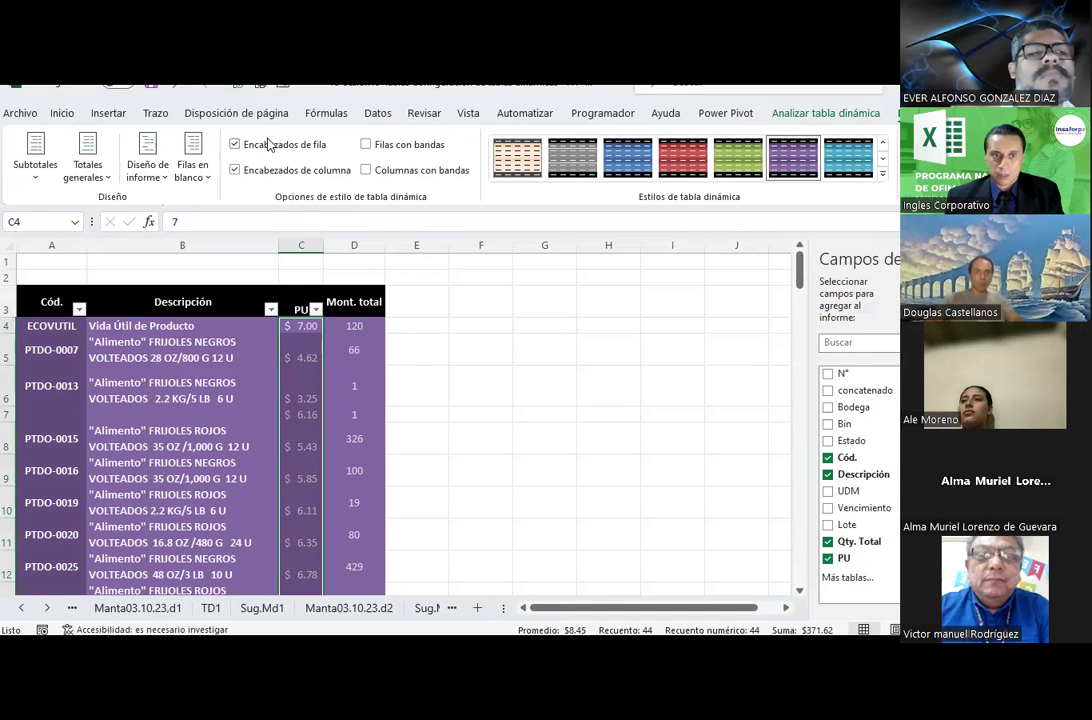
{"action": "left_click", "coordinate": [257, 172]}
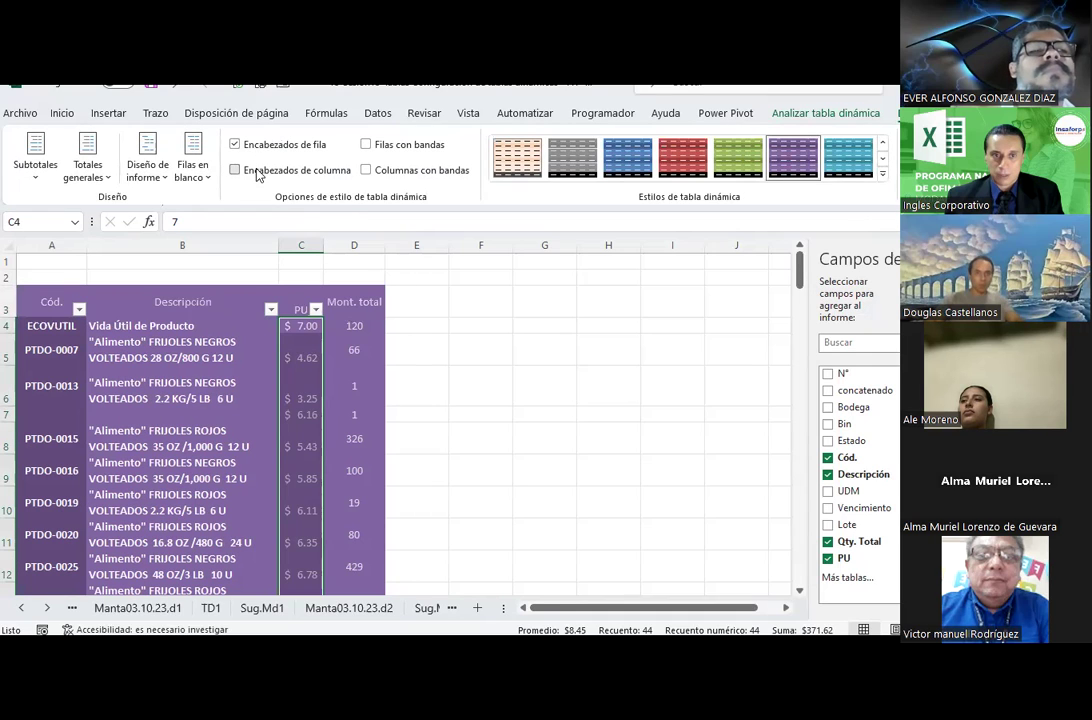
{"action": "left_click", "coordinate": [258, 172]}
Turn on Banded Rows and Banded Columns for the pivot table.
{"action": "left_click", "coordinate": [410, 146]}
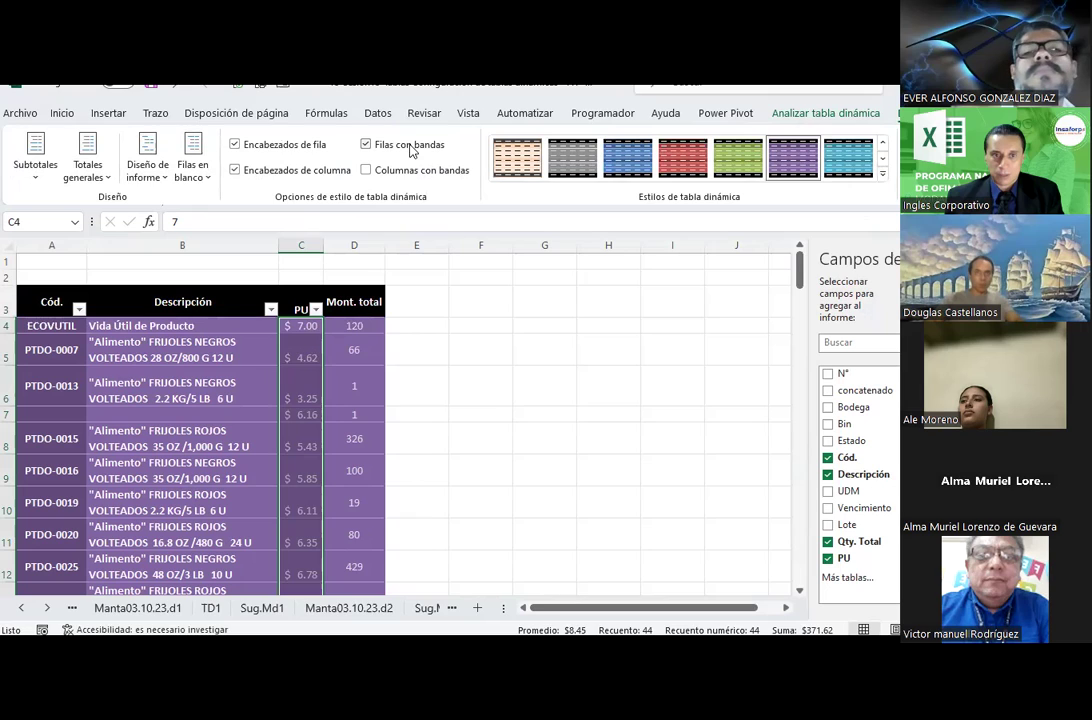
{"action": "left_click", "coordinate": [405, 172]}
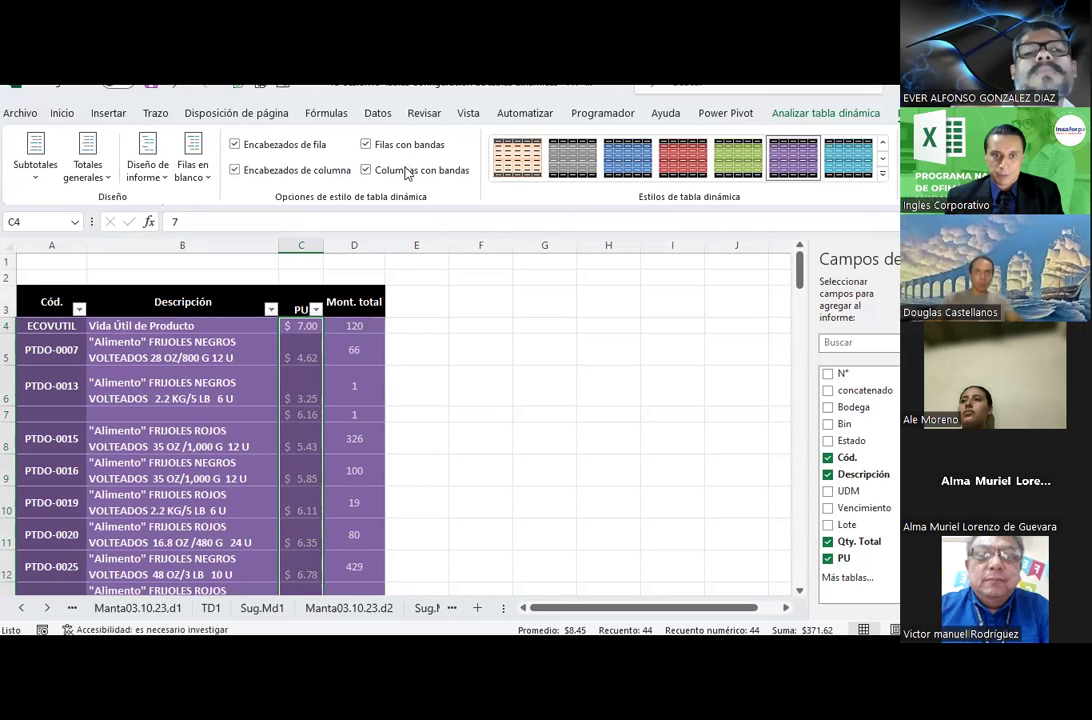
{"action": "left_click", "coordinate": [495, 388]}
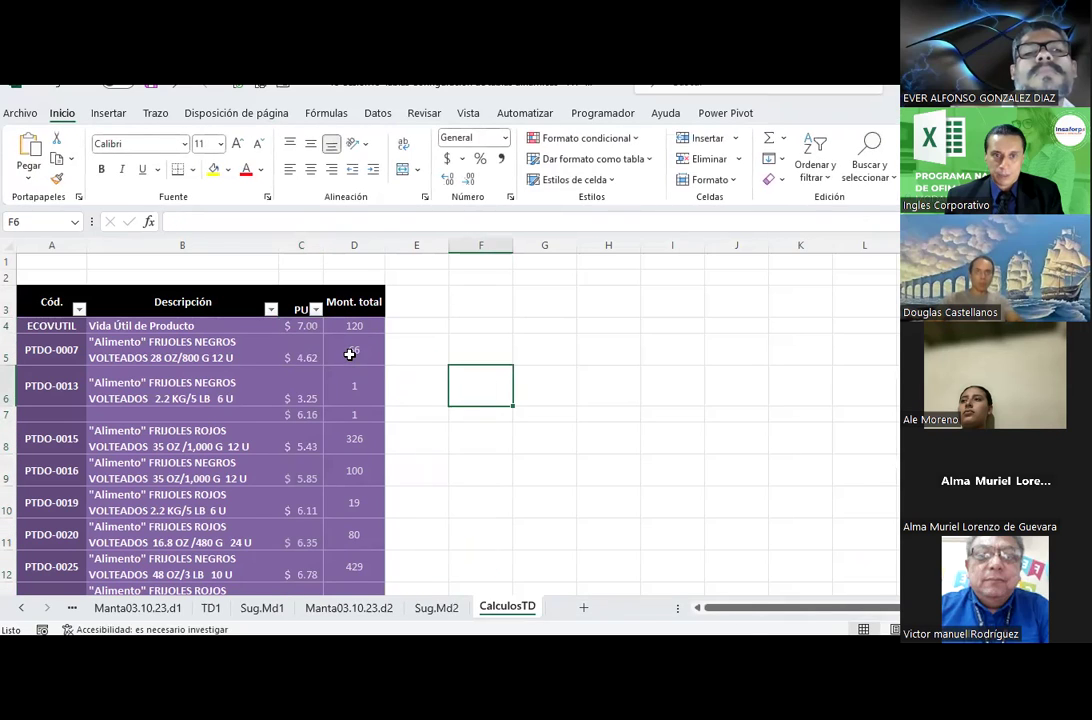
{"action": "left_click", "coordinate": [350, 354]}
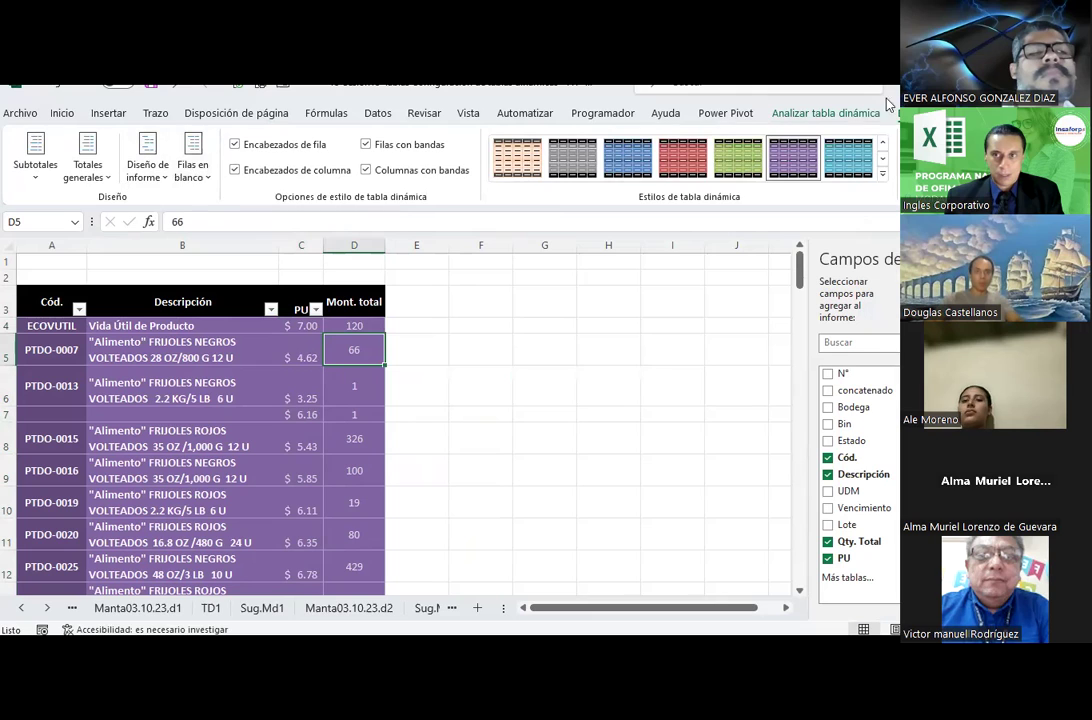
{"action": "left_click", "coordinate": [845, 113]}
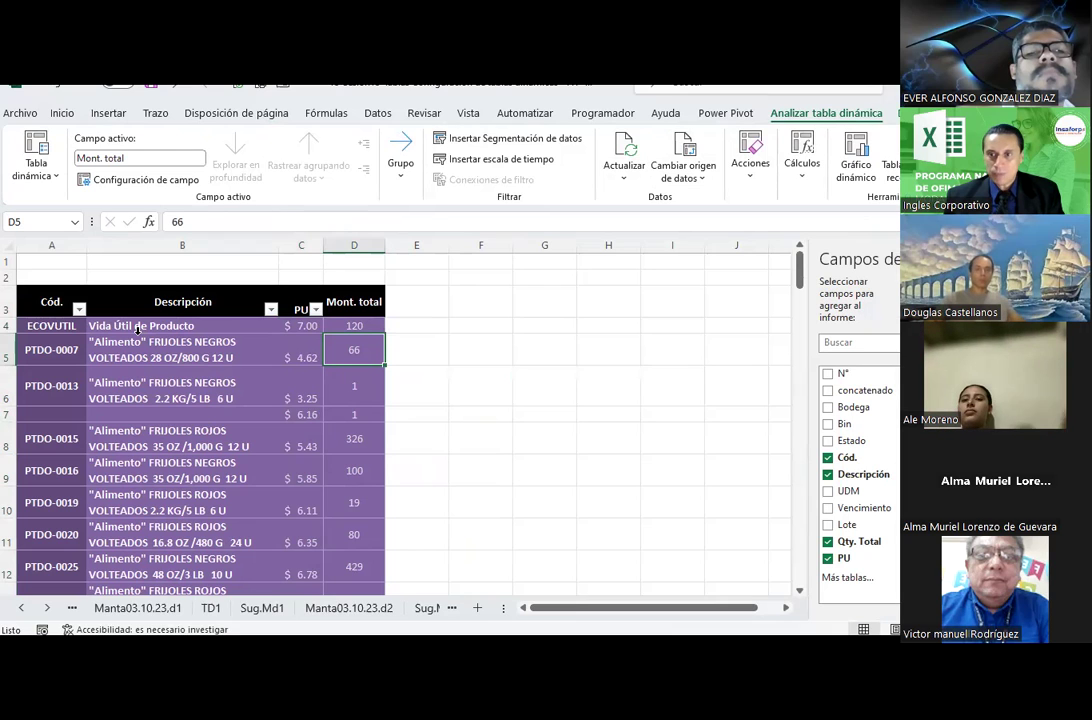
Scroll down through the pivot and select the PU column values.
{"action": "left_click", "coordinate": [186, 414]}
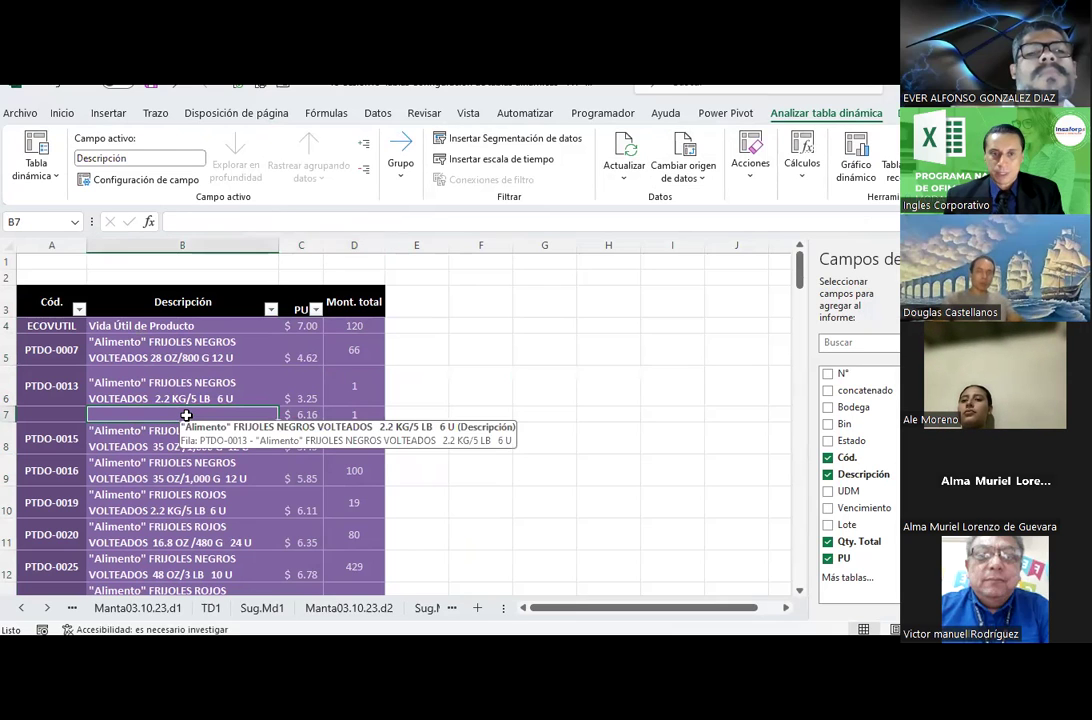
{"action": "scroll", "coordinate": [186, 414], "scroll_direction": "down", "scroll_amount": 1}
{"action": "scroll", "coordinate": [186, 414], "scroll_direction": "down", "scroll_amount": 1}
{"action": "scroll", "coordinate": [186, 414], "scroll_direction": "down", "scroll_amount": 2}
{"action": "scroll", "coordinate": [186, 414], "scroll_direction": "down", "scroll_amount": 2}
{"action": "scroll", "coordinate": [186, 410], "scroll_direction": "down", "scroll_amount": 1}
{"action": "scroll", "coordinate": [186, 410], "scroll_direction": "down", "scroll_amount": 1}
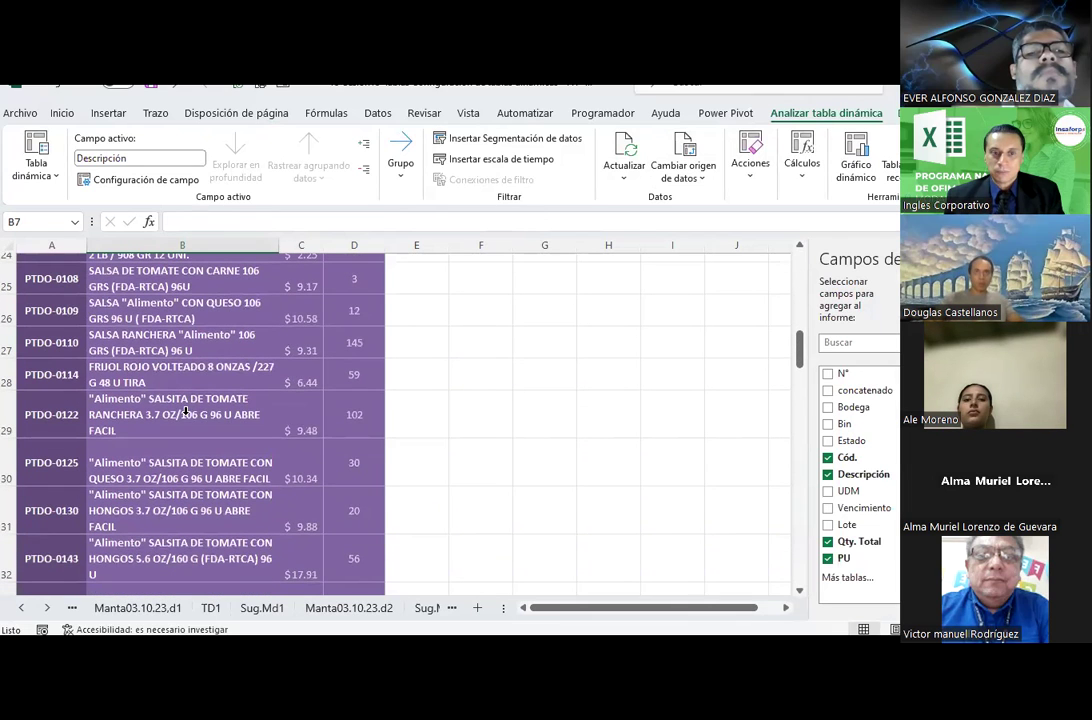
{"action": "left_click", "coordinate": [301, 245]}
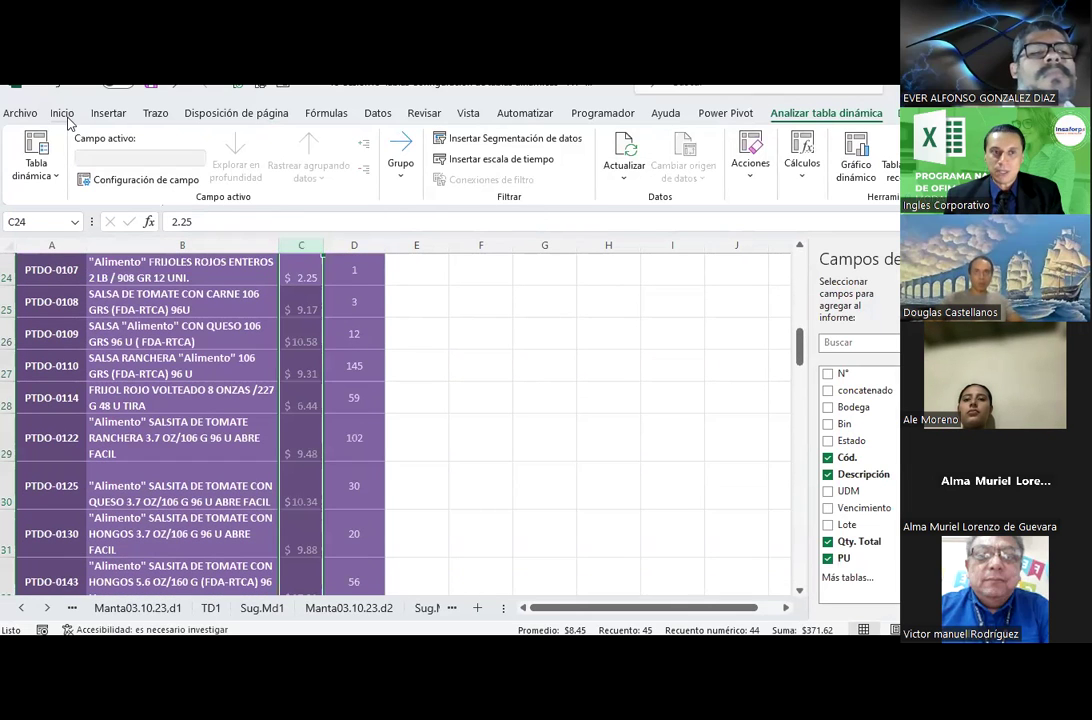
Middle-align the PU prices vertically and save the workbook.
{"action": "left_click", "coordinate": [62, 113]}
{"action": "left_click", "coordinate": [311, 146]}
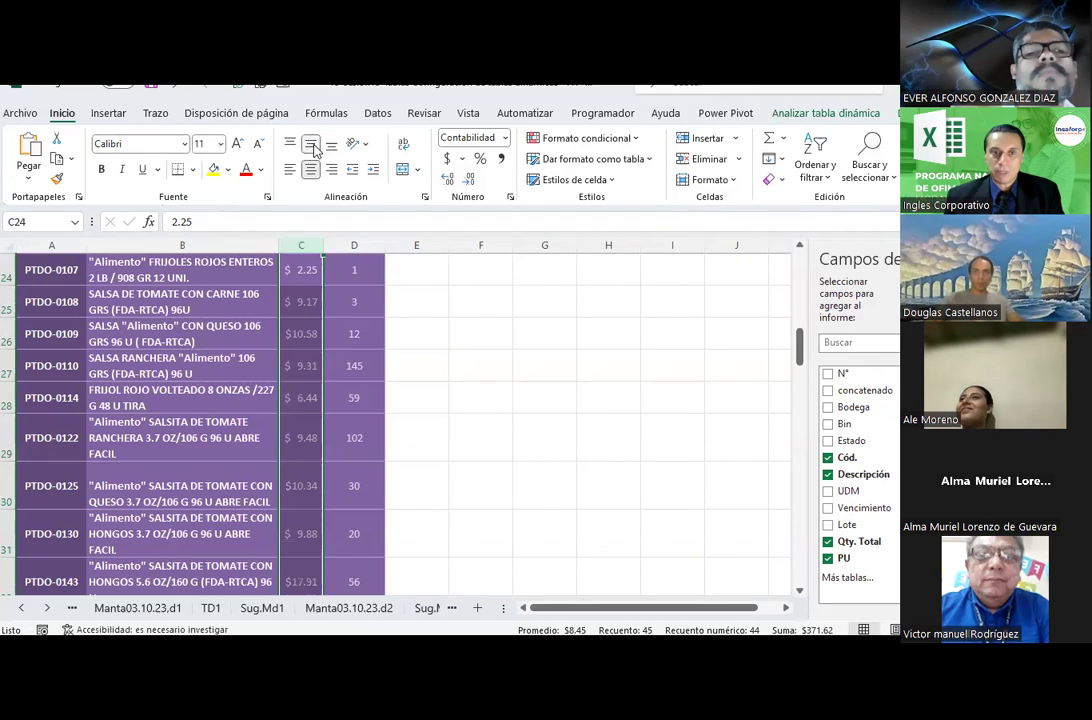
{"action": "left_click", "coordinate": [354, 245]}
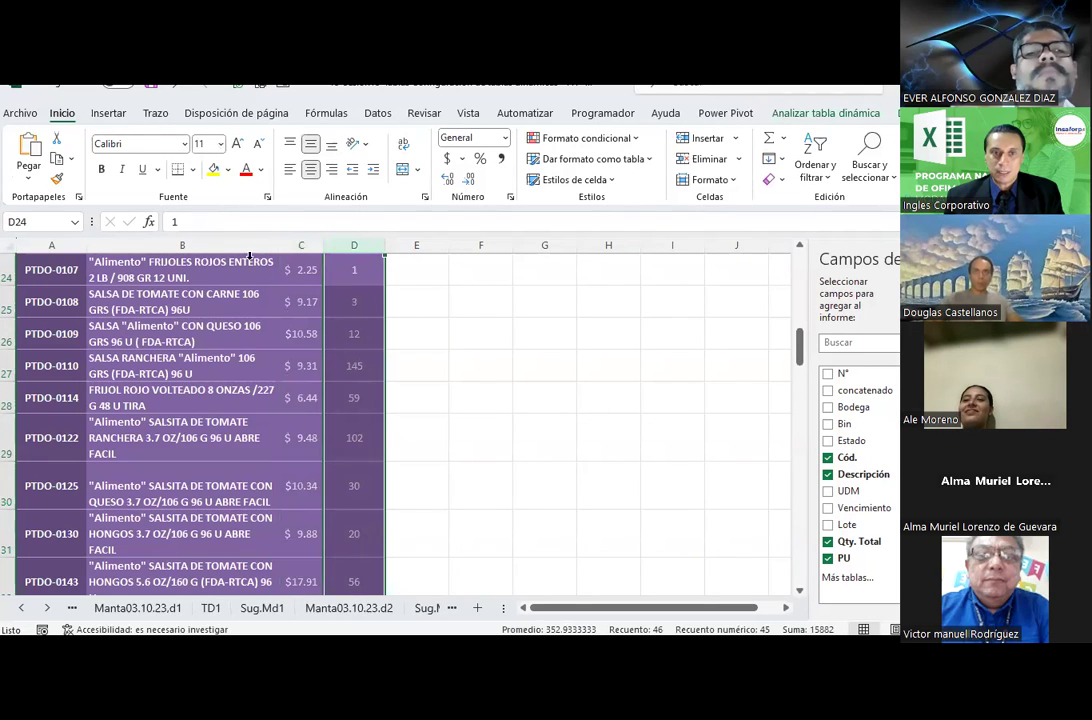
{"action": "left_click", "coordinate": [150, 88]}
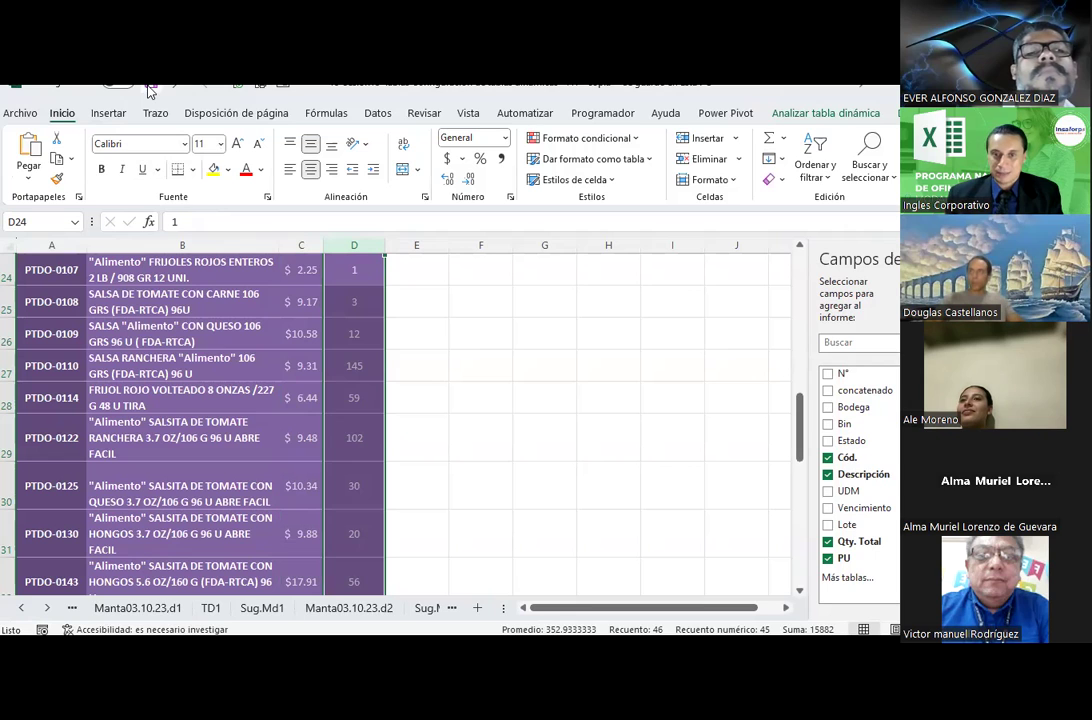
Review the finished pivot, selecting ECOVUTIL's Mont. total value of 120.
{"action": "key", "text": "ctrl+Page_Down"}
{"action": "scroll", "coordinate": [515, 452], "scroll_direction": "up", "scroll_amount": 5}
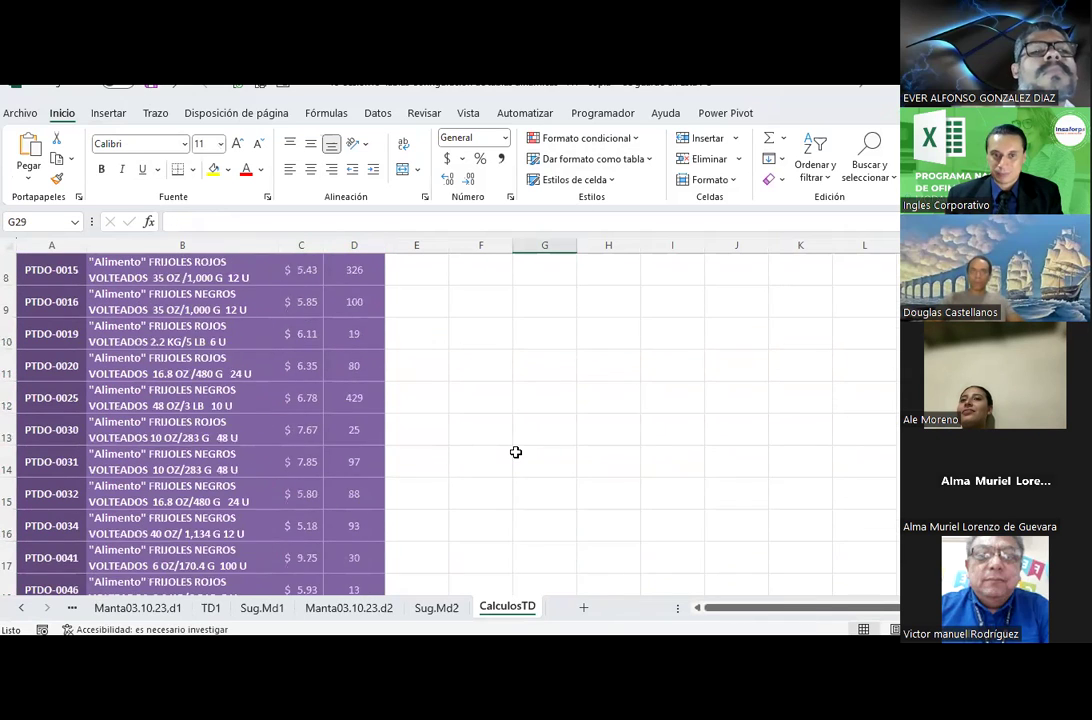
{"action": "scroll", "coordinate": [515, 452], "scroll_direction": "up", "scroll_amount": 3}
{"action": "left_click", "coordinate": [358, 325]}
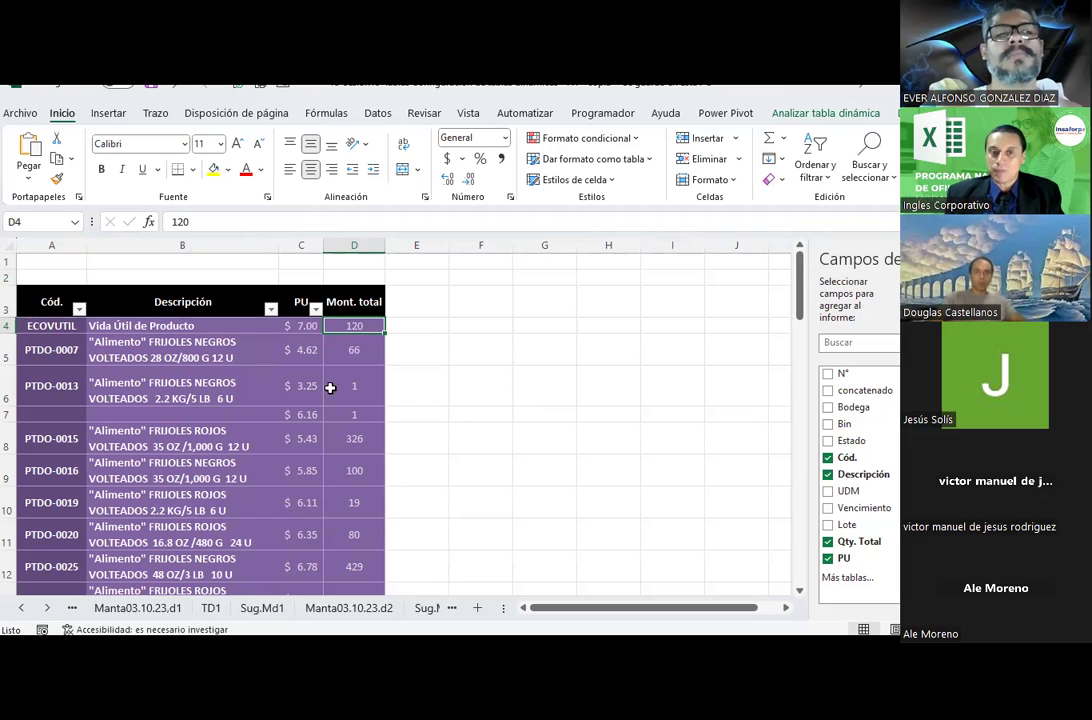
{"action": "mouse_move", "coordinate": [362, 328]}
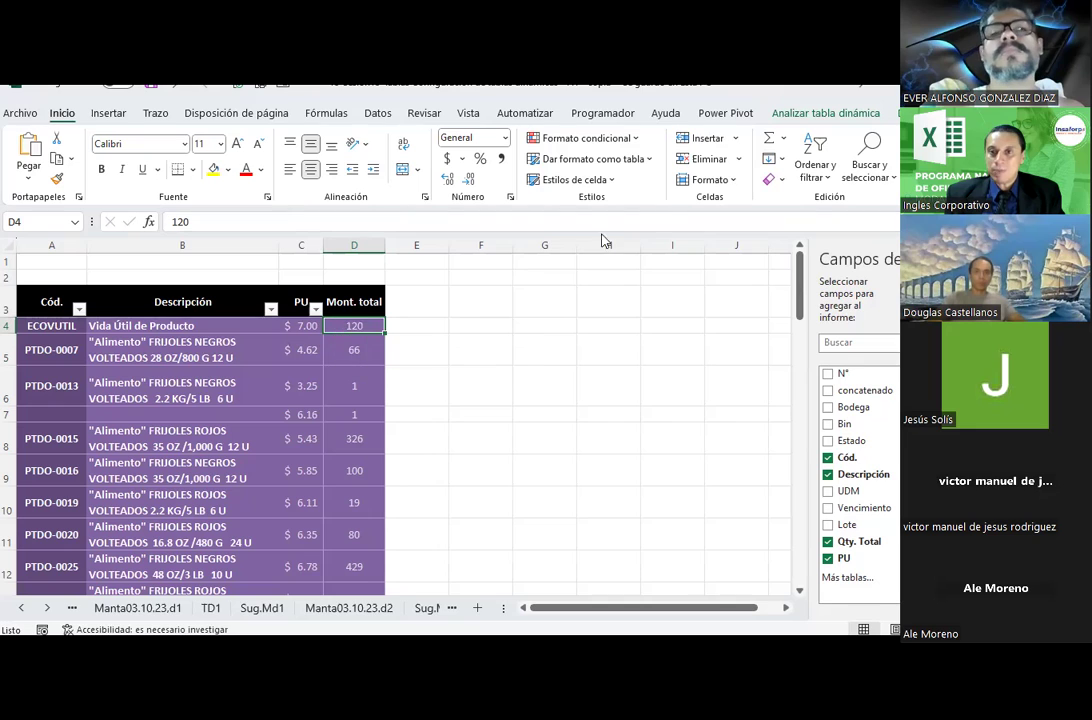
Open the Campo calculado dialog from Cálculos and cancel it without changes.
{"action": "left_click", "coordinate": [820, 114]}
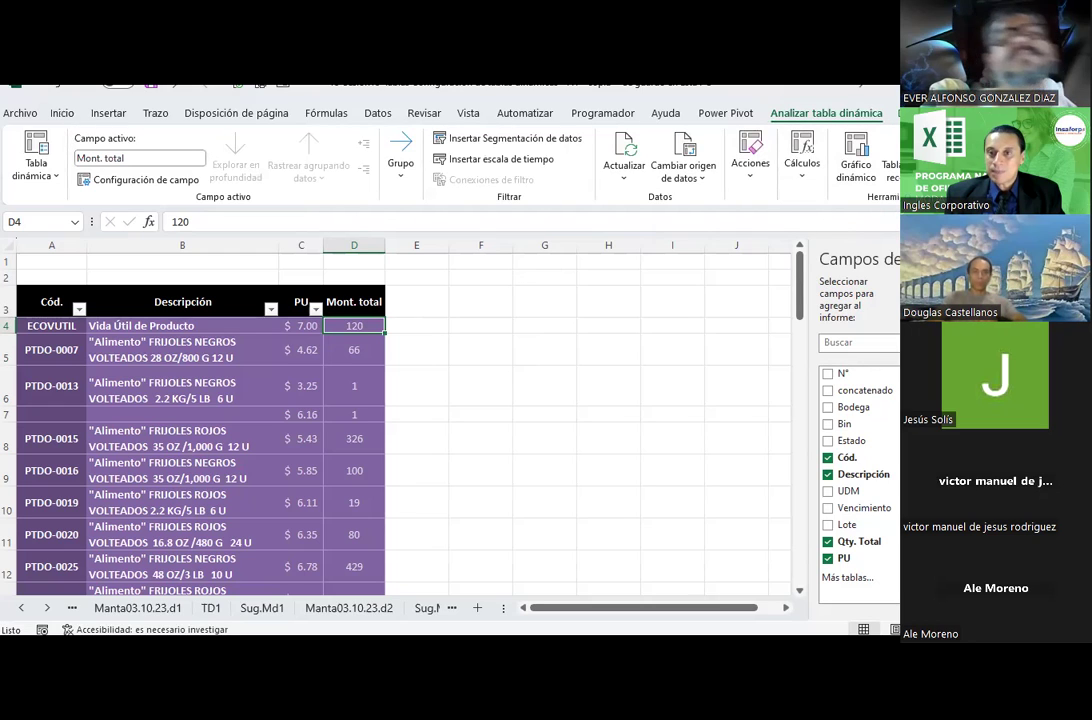
{"action": "left_click", "coordinate": [804, 181]}
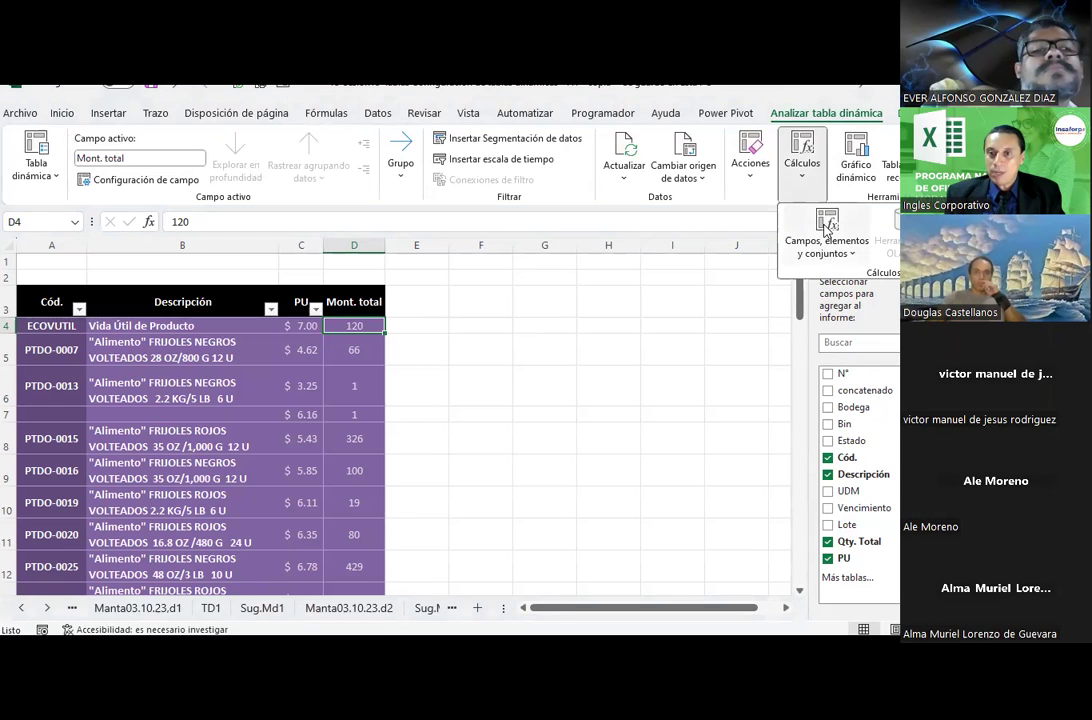
{"action": "left_click", "coordinate": [843, 253]}
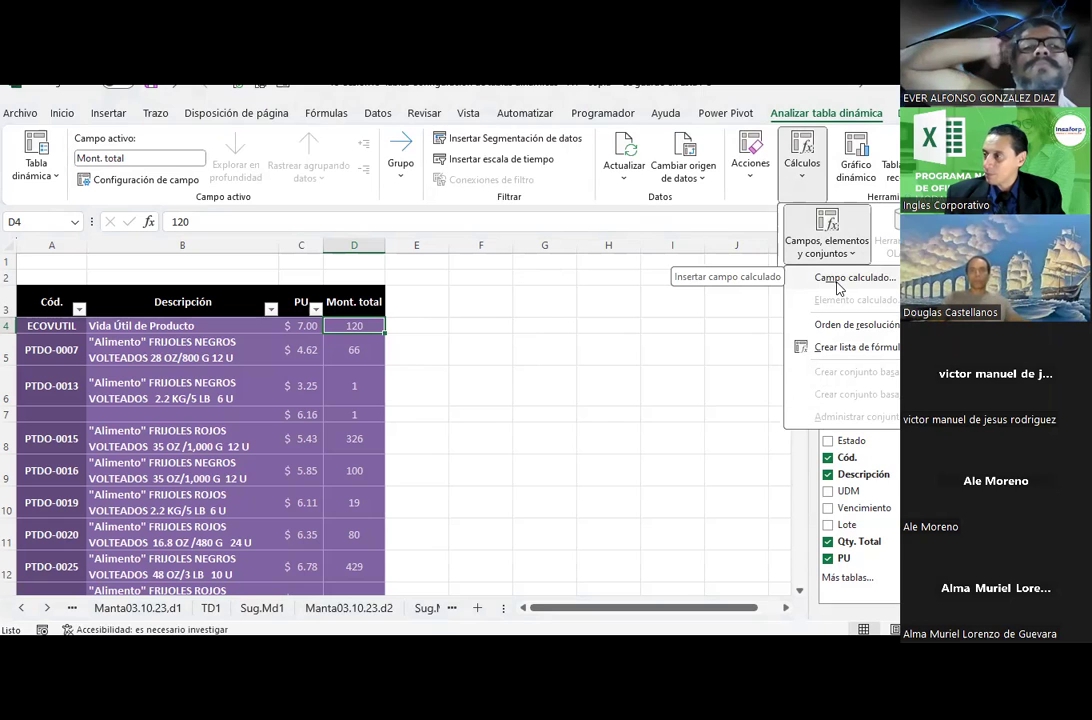
{"action": "left_click", "coordinate": [840, 288]}
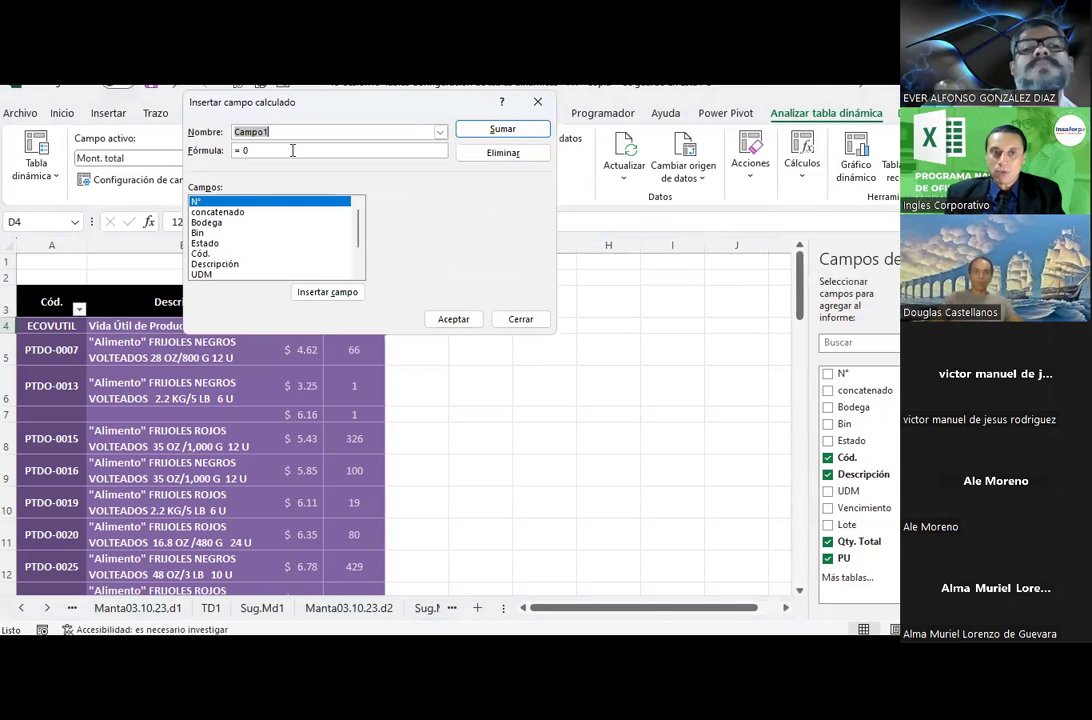
{"action": "left_click_drag", "start_coordinate": [265, 107], "coordinate": [550, 246]}
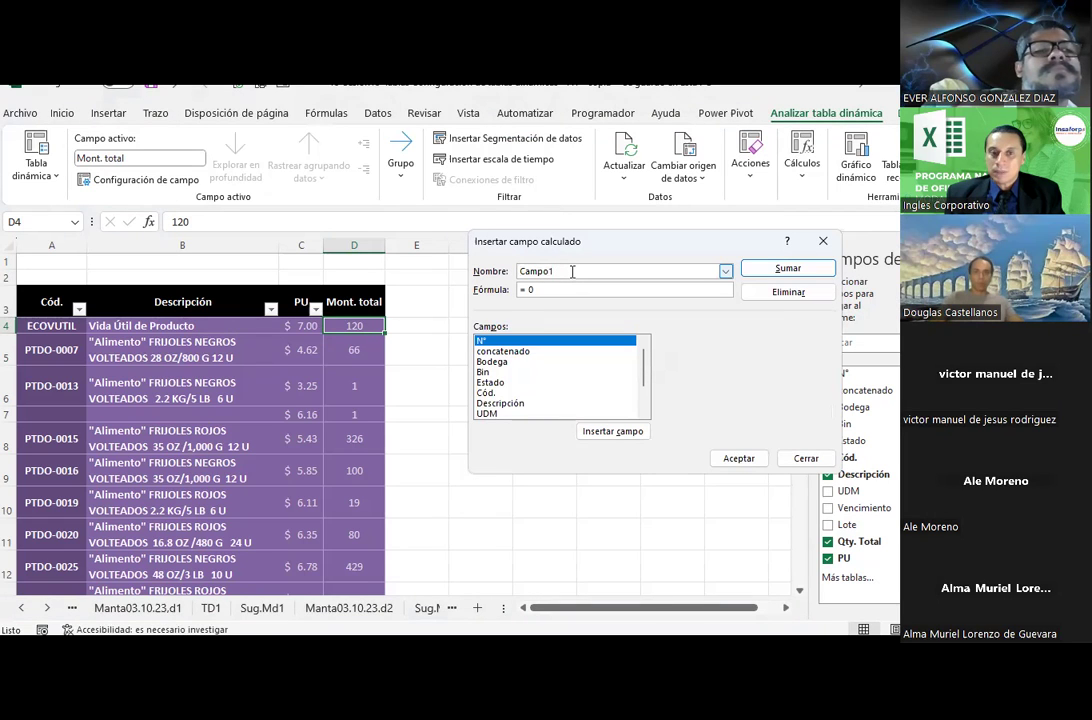
{"action": "key", "text": "Escape"}
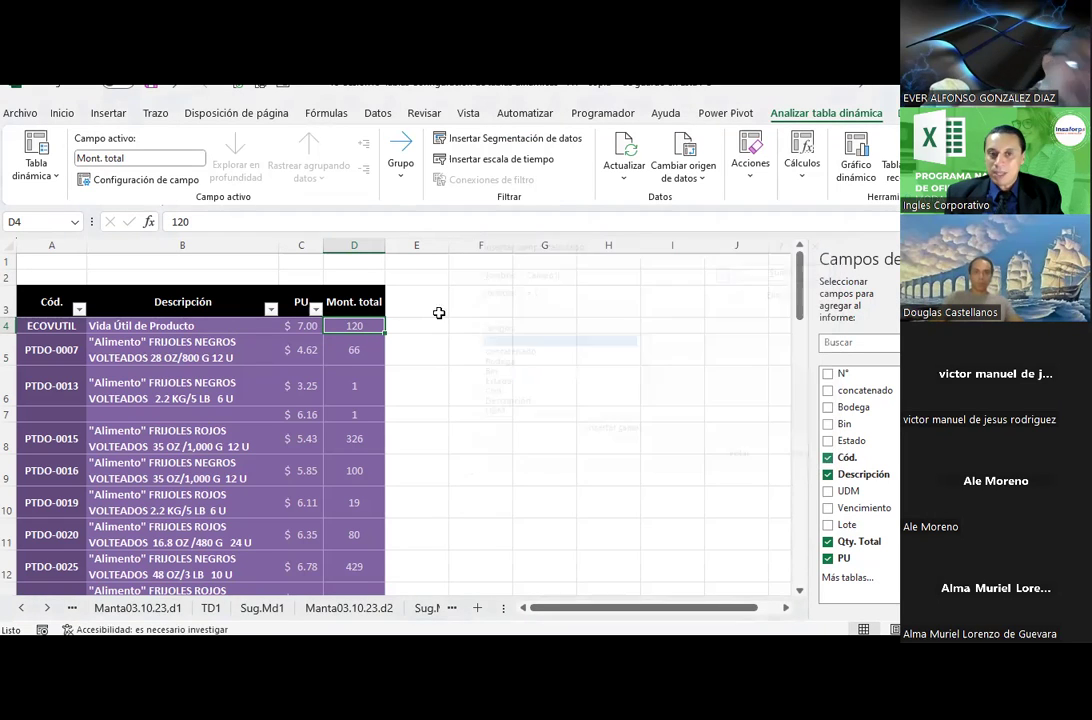
Rename the Mont. total header in D3 to Cantidad.
{"action": "left_click", "coordinate": [354, 304]}
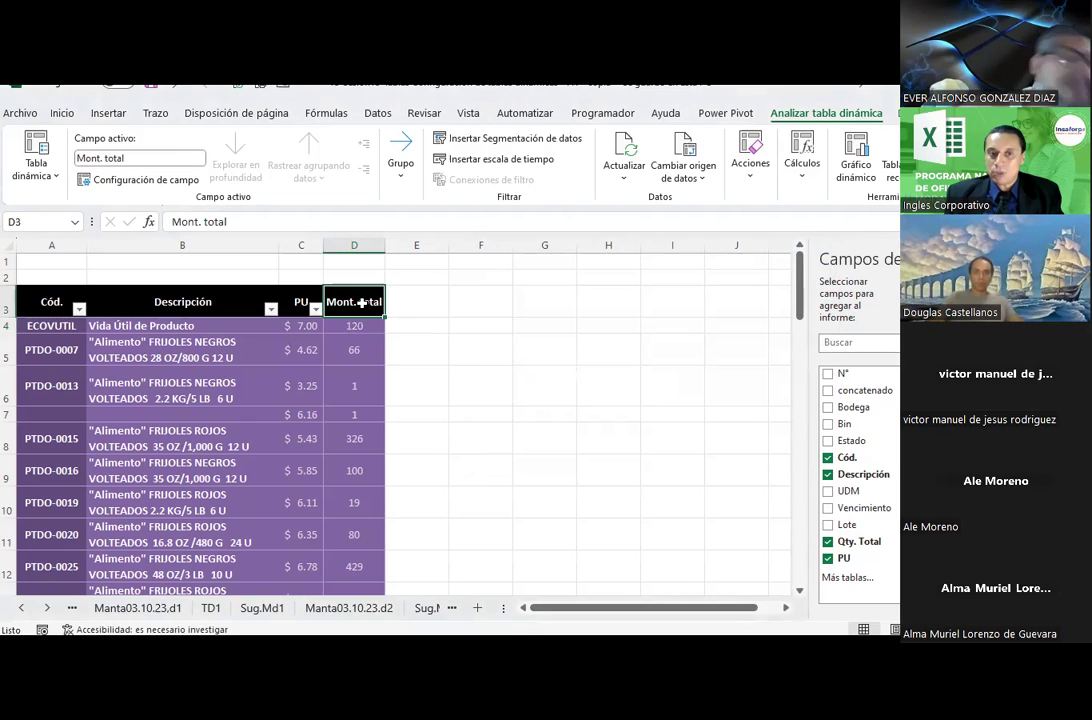
{"action": "triple_click", "coordinate": [199, 221]}
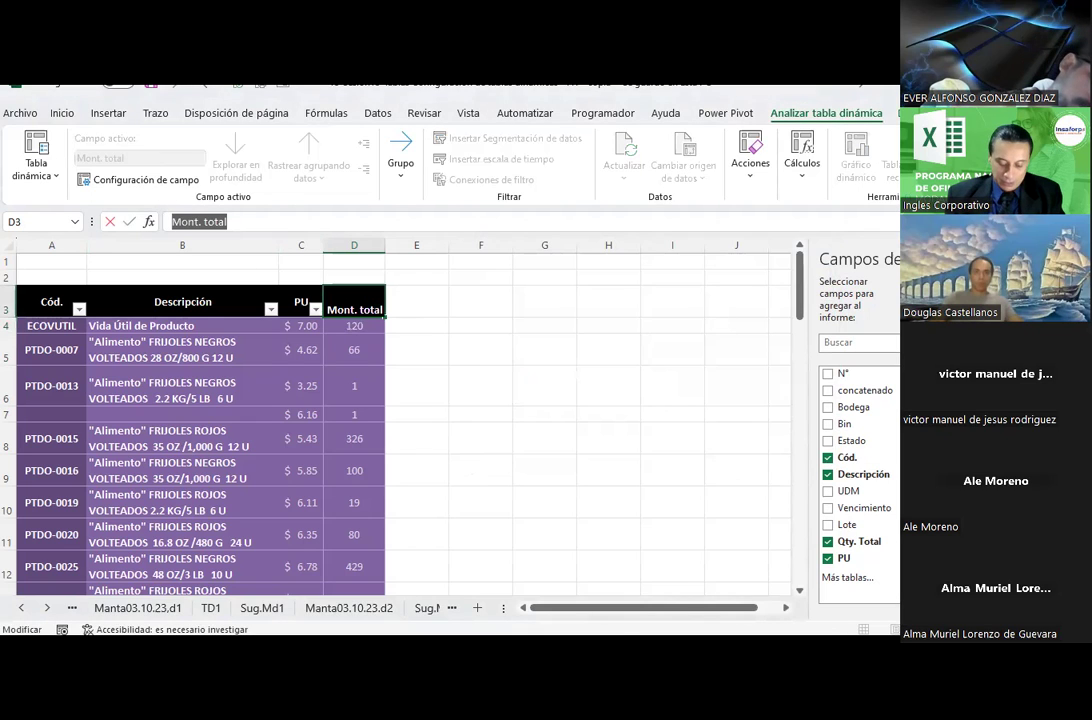
{"action": "type", "text": "C"}
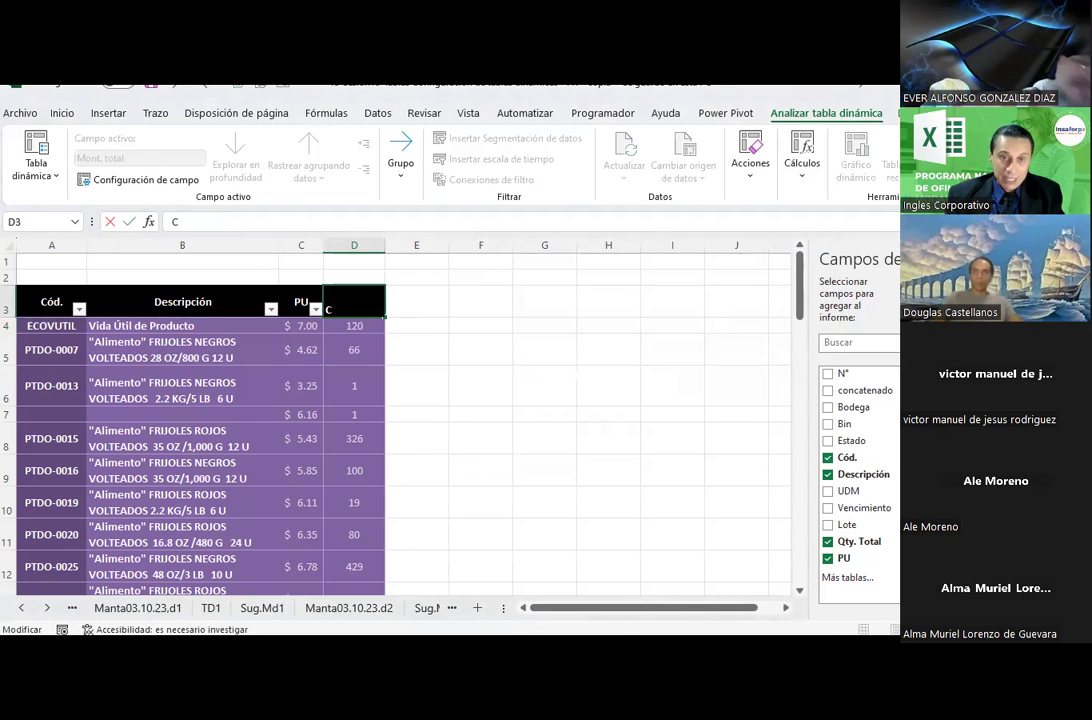
{"action": "type", "text": "antidad"}
{"action": "key", "text": "Return"}
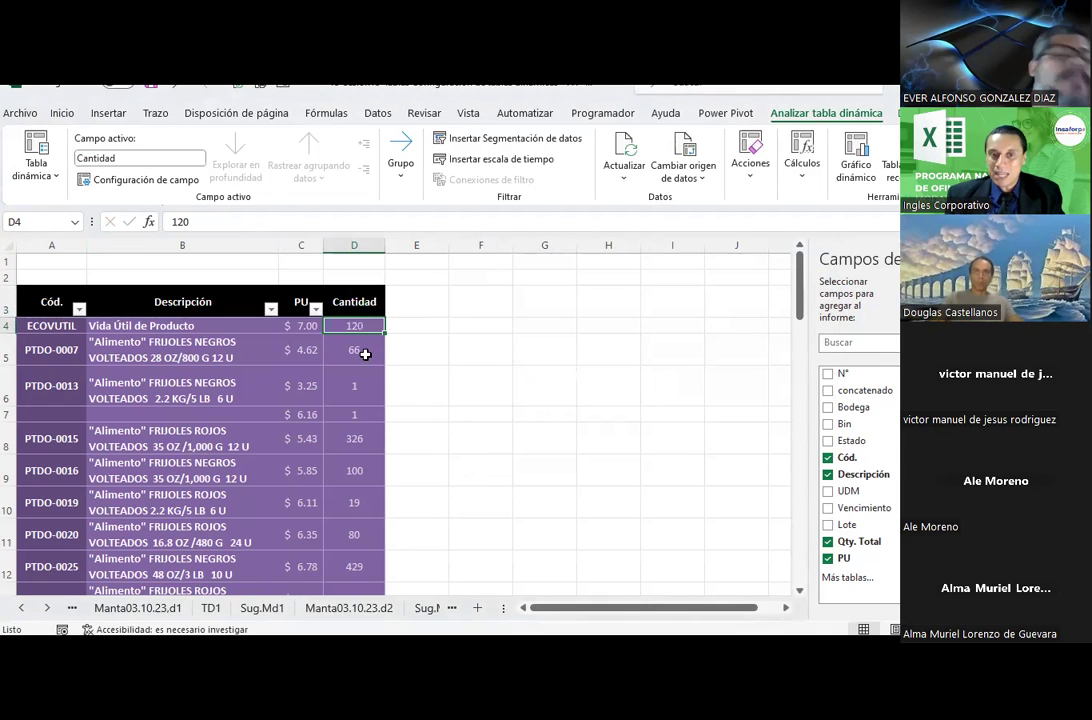
Create calculated field Monto total with formula =PU*'Qty. Total', giving 3360 for ECOVUTIL.
{"action": "left_click", "coordinate": [815, 180]}
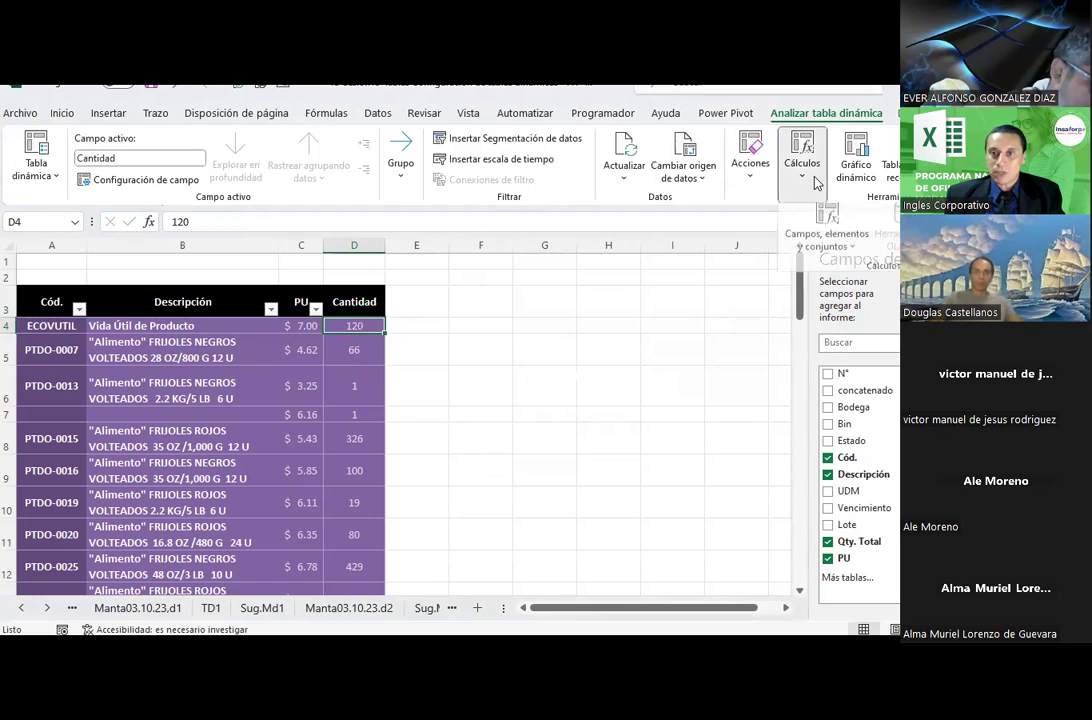
{"action": "left_click", "coordinate": [827, 232]}
{"action": "left_click", "coordinate": [831, 278]}
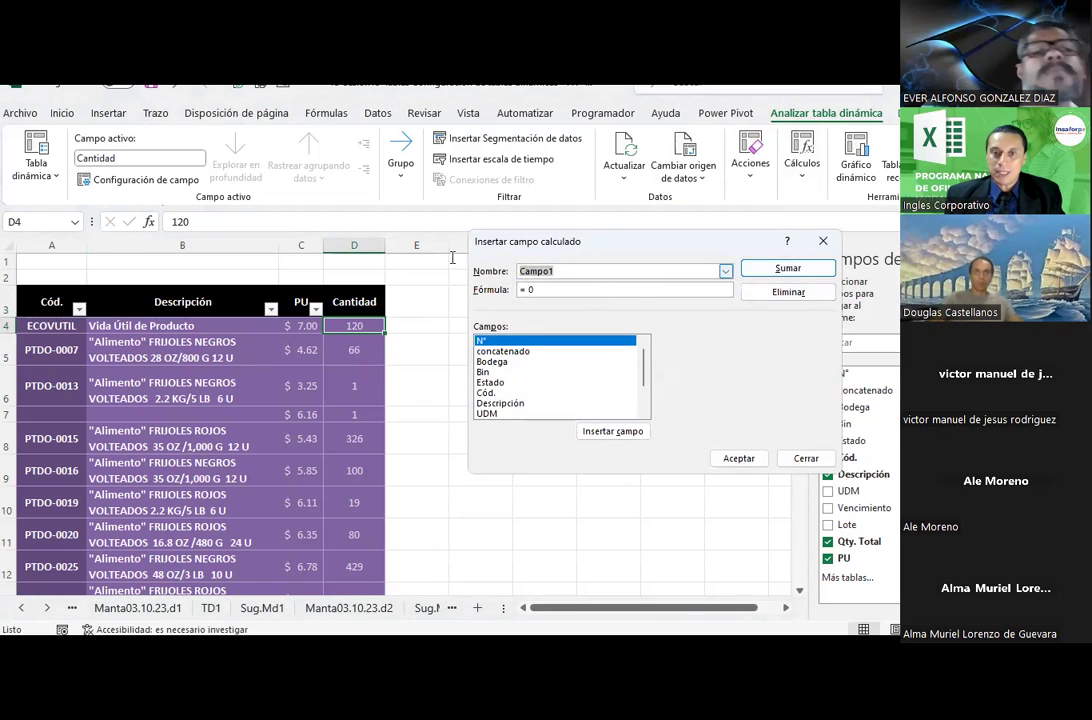
{"action": "type", "text": "Monto total"}
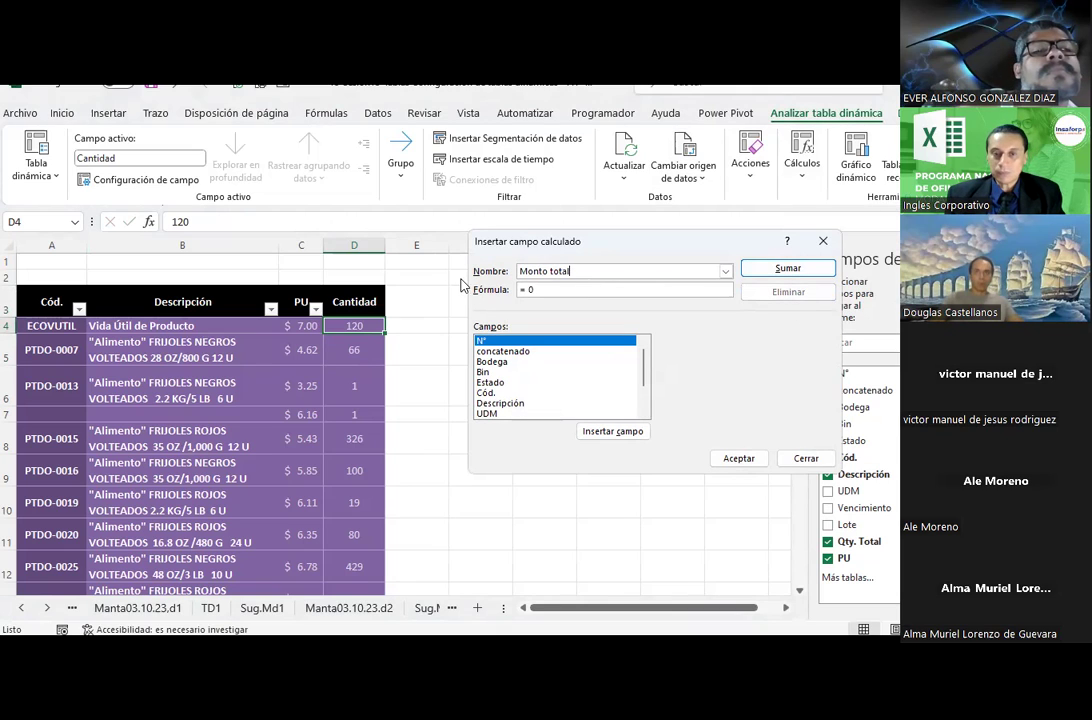
{"action": "left_click", "coordinate": [524, 290]}
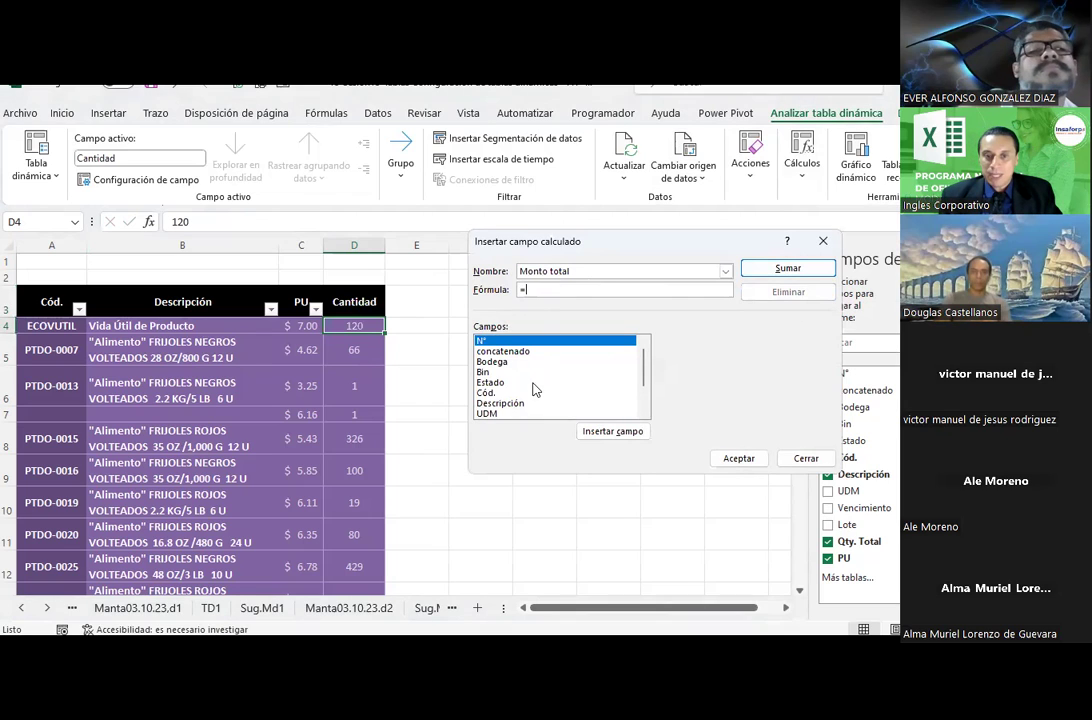
{"action": "scroll", "coordinate": [535, 389], "scroll_direction": "down", "scroll_amount": 1}
{"action": "scroll", "coordinate": [535, 389], "scroll_direction": "down", "scroll_amount": 1}
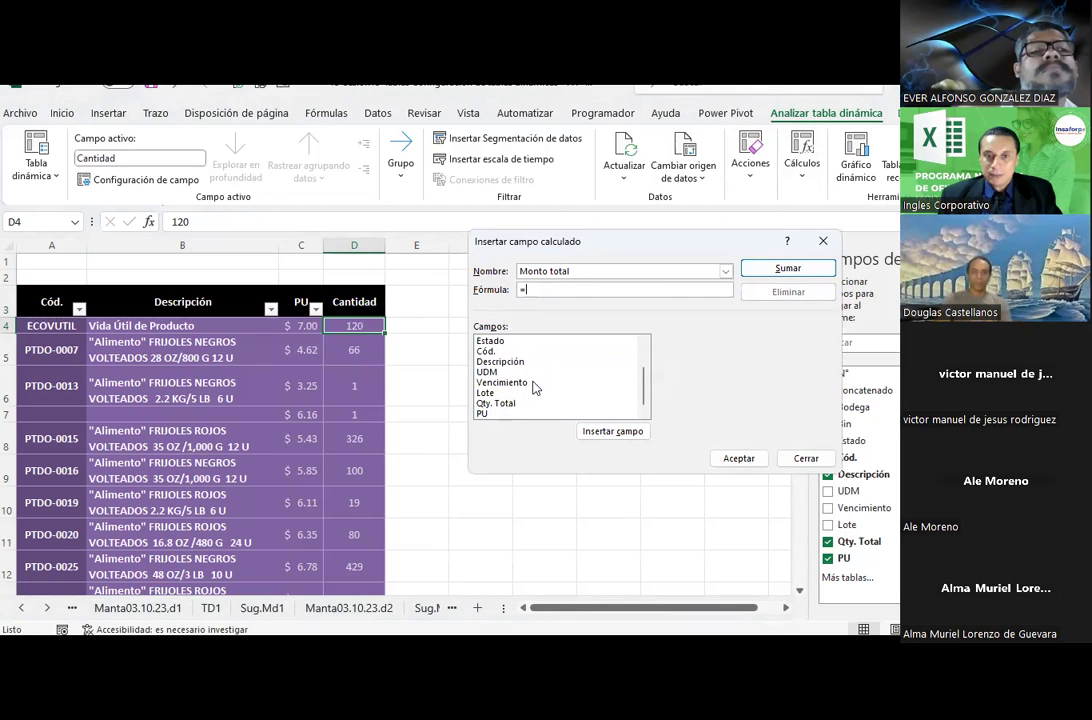
{"action": "left_click", "coordinate": [490, 414]}
{"action": "double_click", "coordinate": [492, 414]}
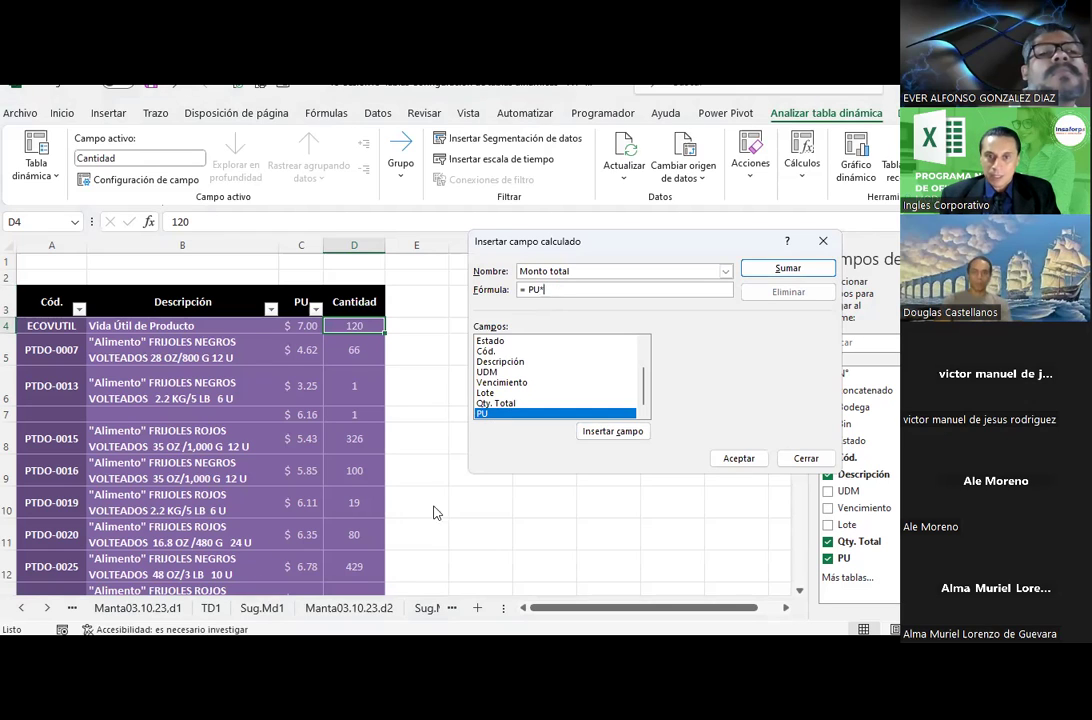
{"action": "double_click", "coordinate": [502, 405]}
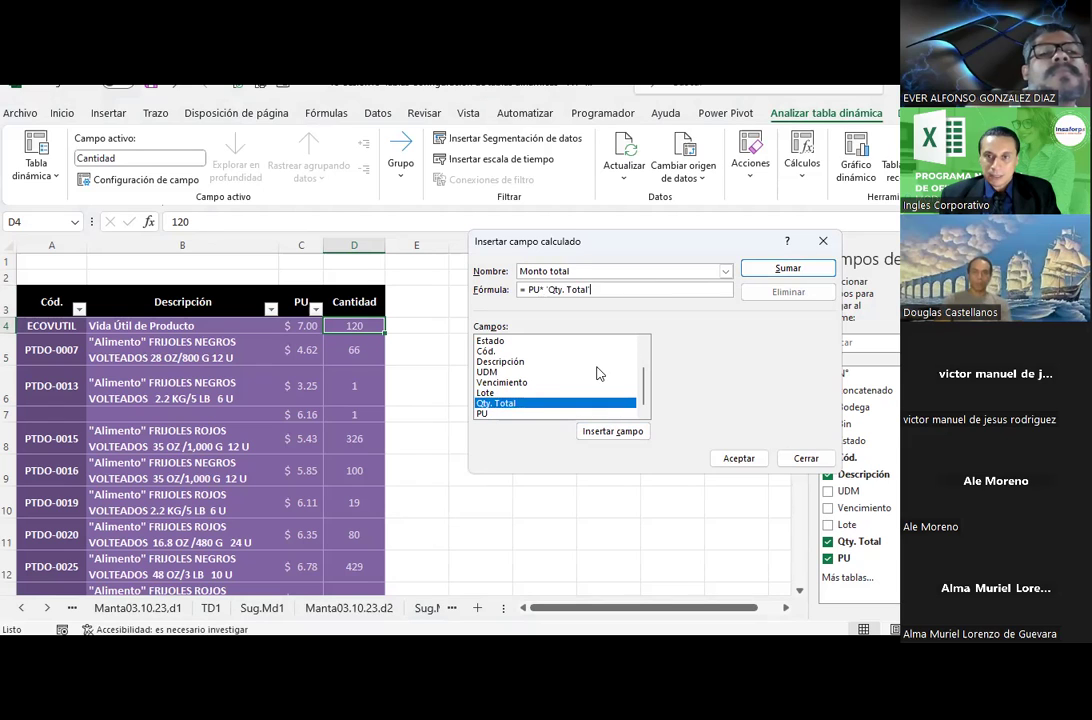
{"action": "left_click", "coordinate": [739, 458]}
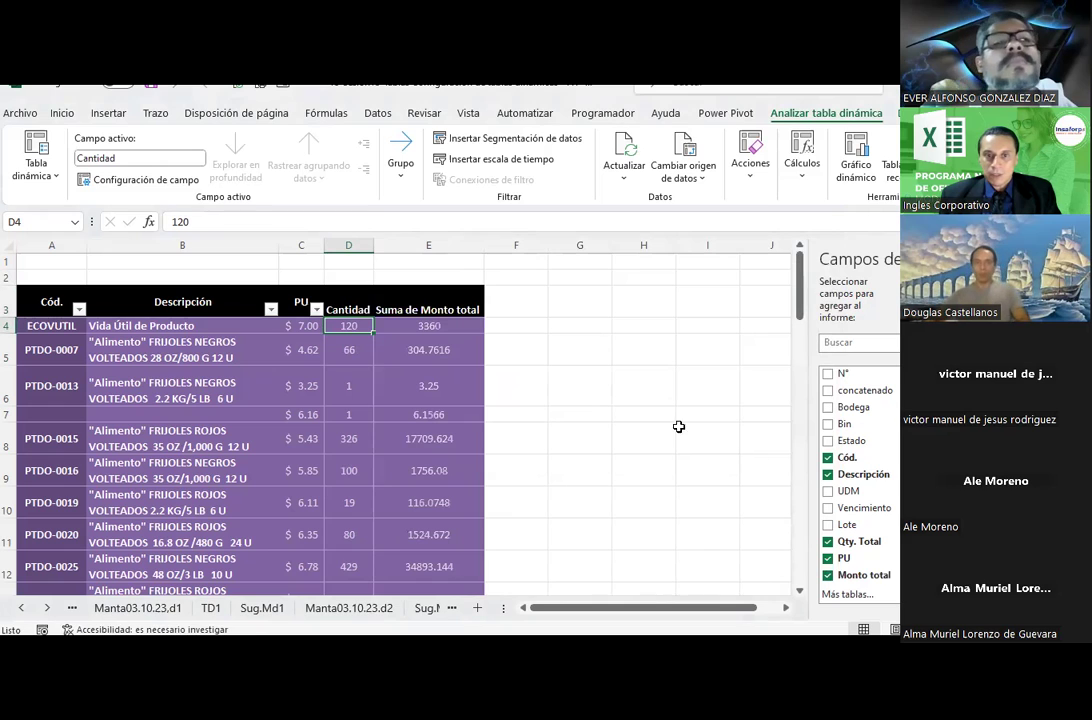
Enter =7*120 in G4 (840) and compare it with the pivot's 3360 in E4.
{"action": "left_click", "coordinate": [438, 326]}
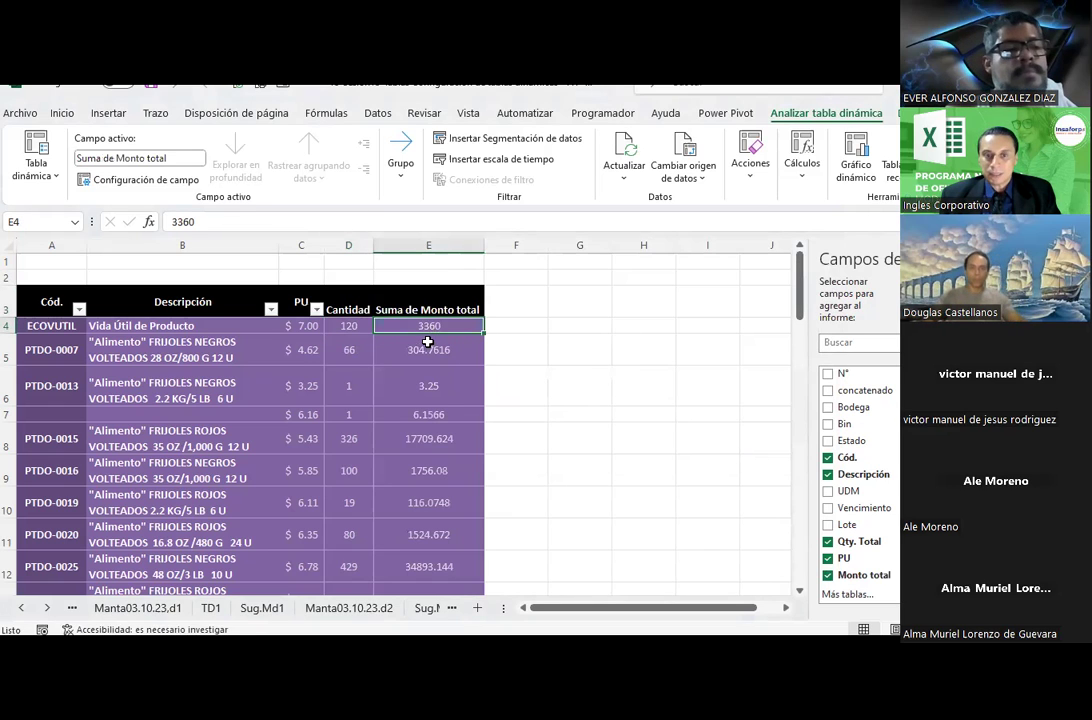
{"action": "left_click", "coordinate": [602, 324]}
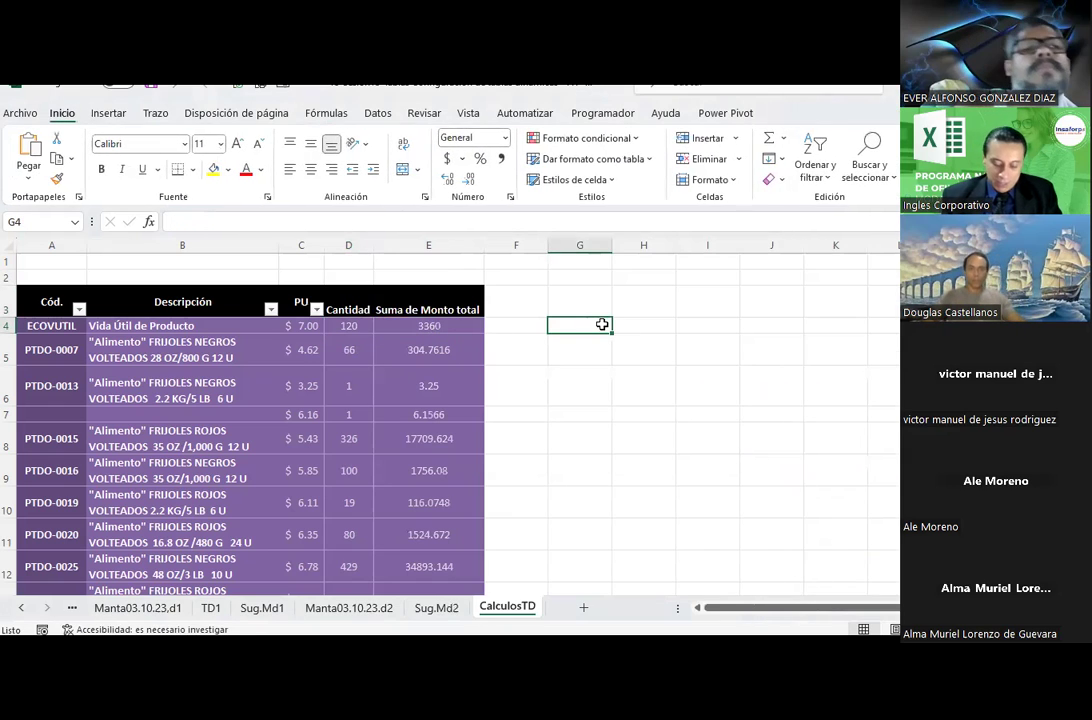
{"action": "type", "text": "=7*120"}
{"action": "key", "text": "Return"}
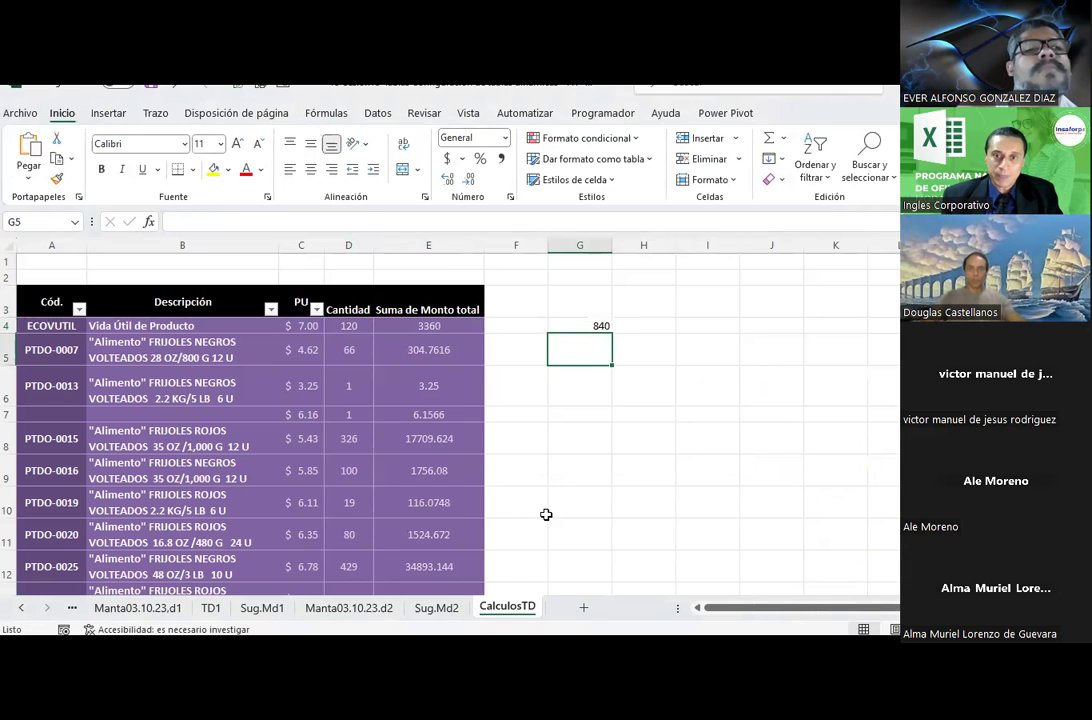
{"action": "left_click", "coordinate": [578, 323]}
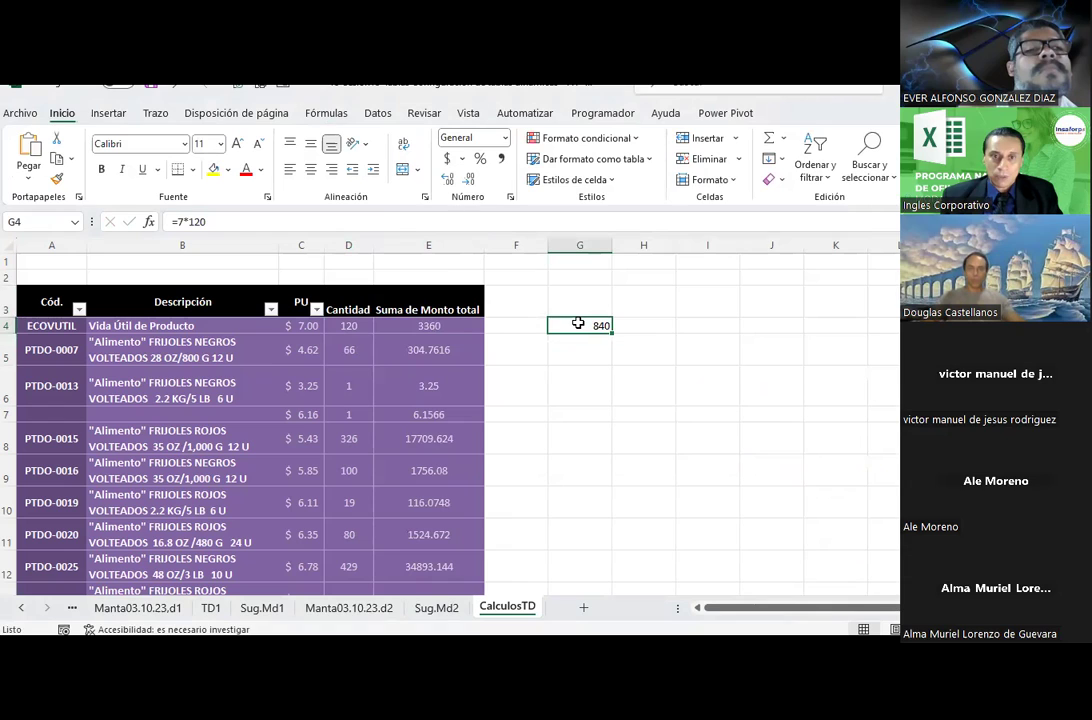
{"action": "left_click", "coordinate": [426, 326]}
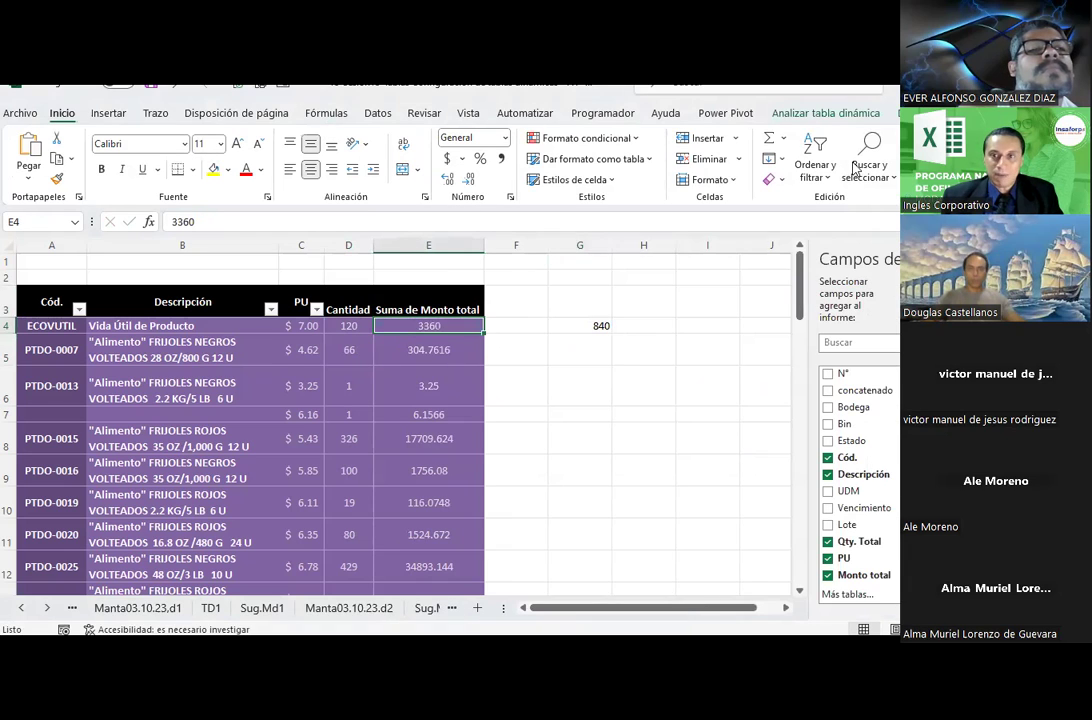
Add a calculated field Campo1 (= 0), creating a Suma de Campo1 column of zeros.
{"action": "left_click", "coordinate": [826, 113]}
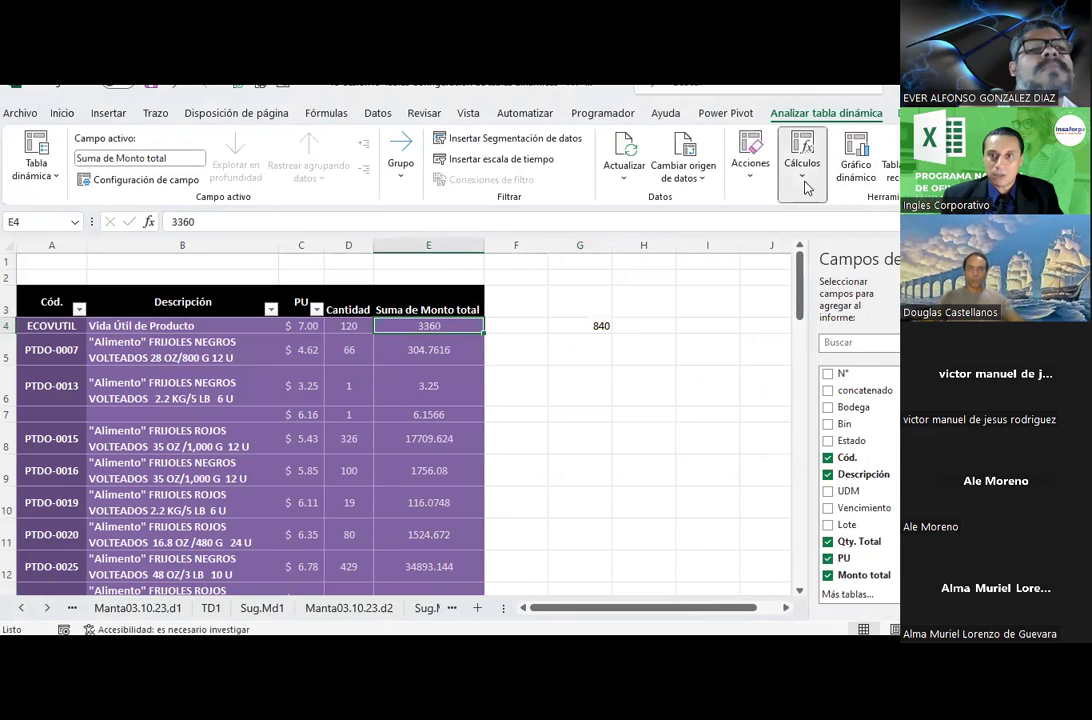
{"action": "left_click", "coordinate": [802, 158]}
{"action": "left_click", "coordinate": [817, 250]}
{"action": "left_click", "coordinate": [845, 277]}
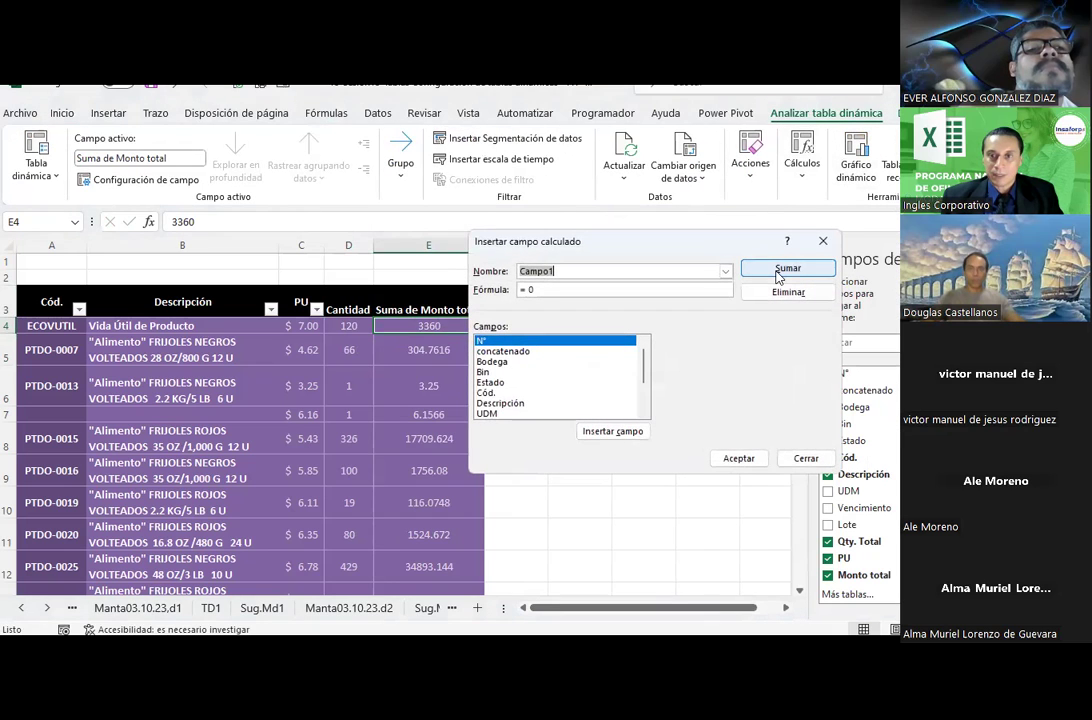
{"action": "left_click", "coordinate": [779, 270]}
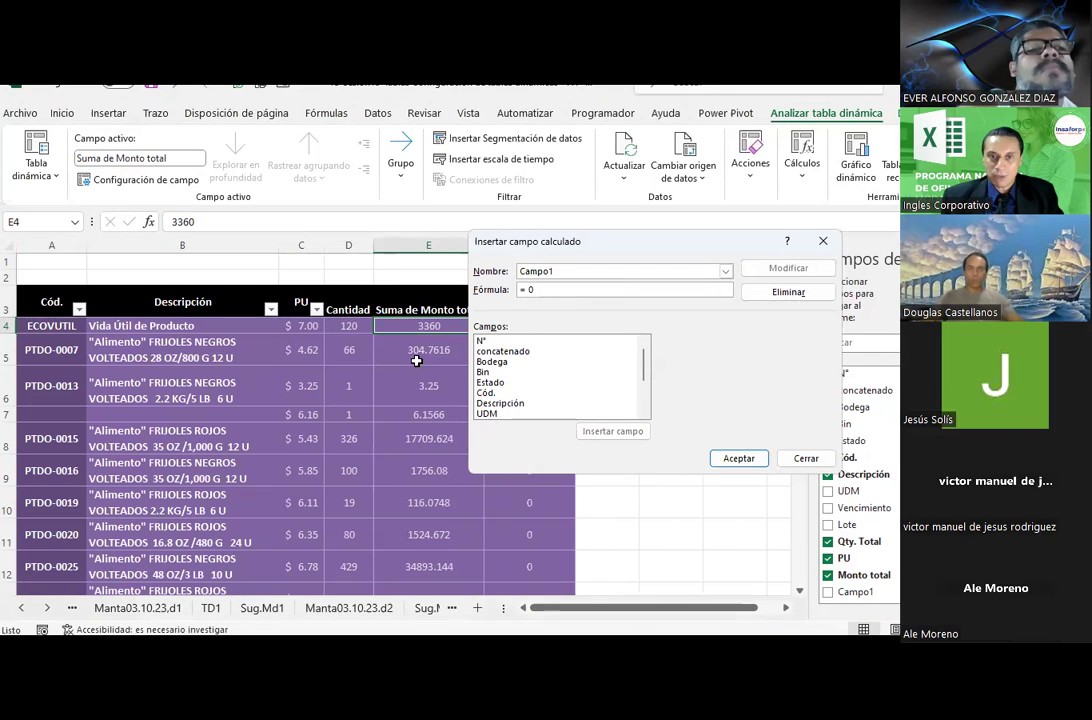
{"action": "key", "text": "Return"}
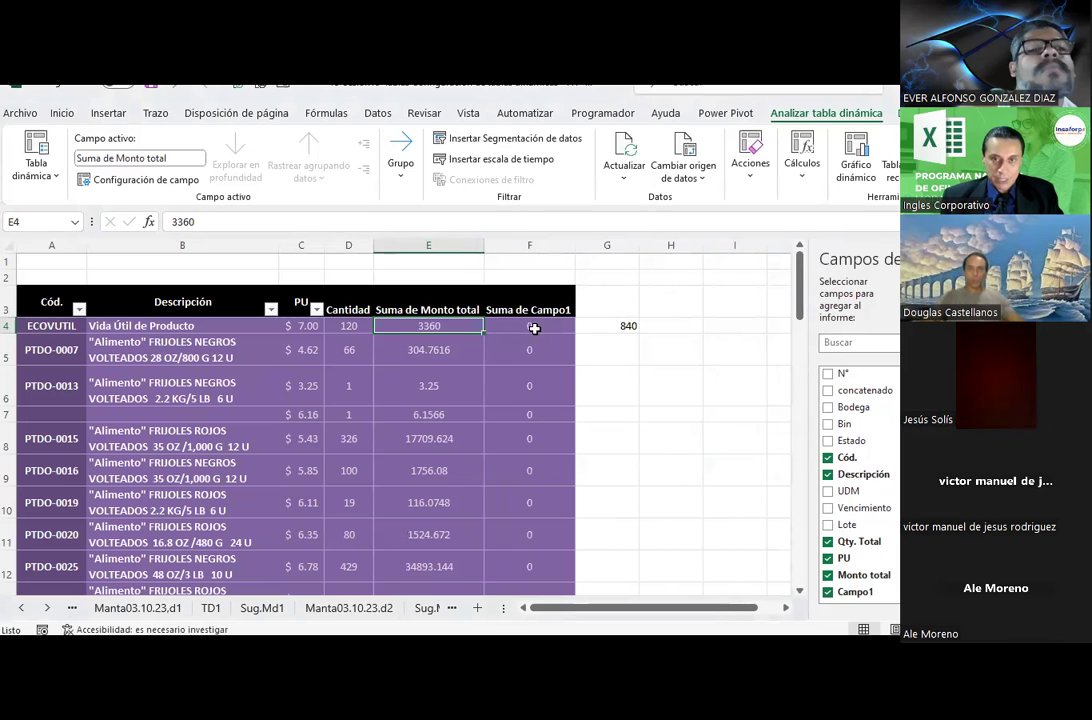
Try deleting the Suma de Campo1 column F and dismiss the pivot table warning.
{"action": "left_click", "coordinate": [533, 325]}
{"action": "left_click", "coordinate": [530, 245]}
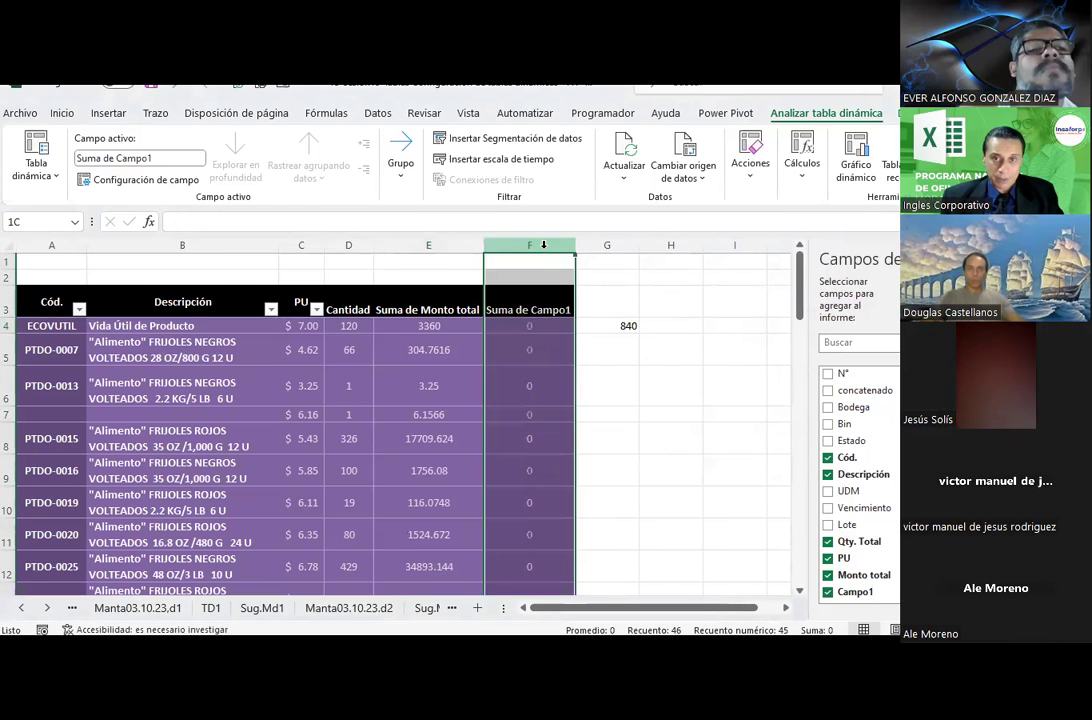
{"action": "right_click", "coordinate": [530, 245]}
{"action": "left_click", "coordinate": [588, 431]}
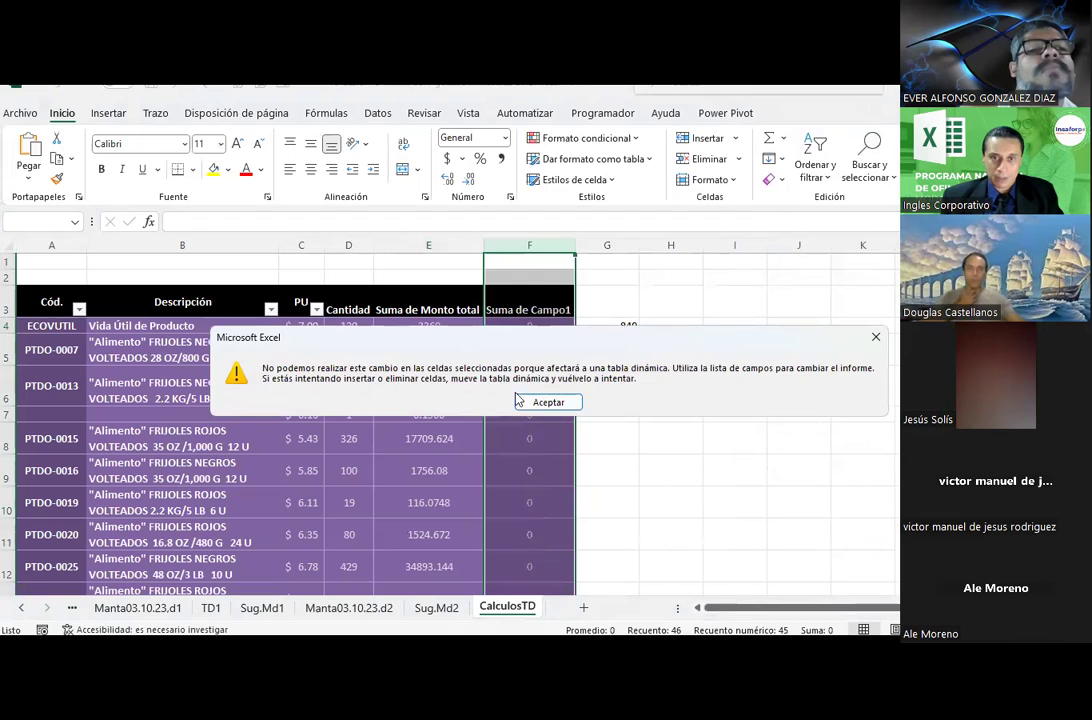
{"action": "left_click", "coordinate": [548, 400]}
{"action": "left_click", "coordinate": [522, 323]}
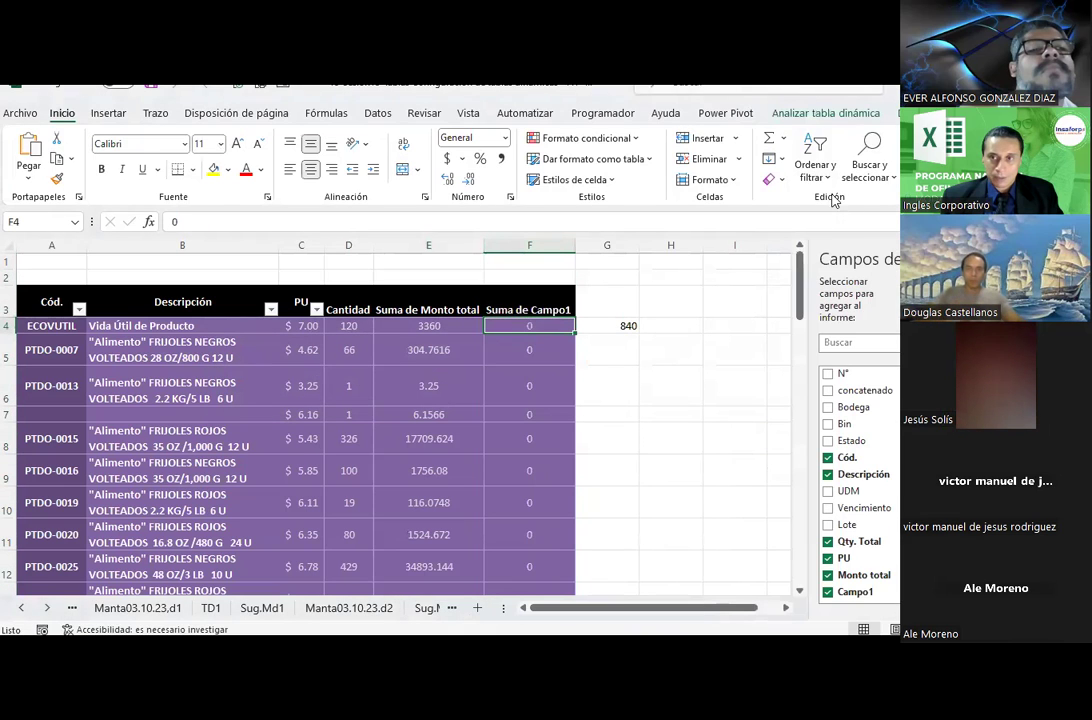
{"action": "left_click", "coordinate": [800, 113]}
Remove Campo1 from the pivot by unchecking it in the PivotTable Fields list.
{"action": "left_click", "coordinate": [801, 168]}
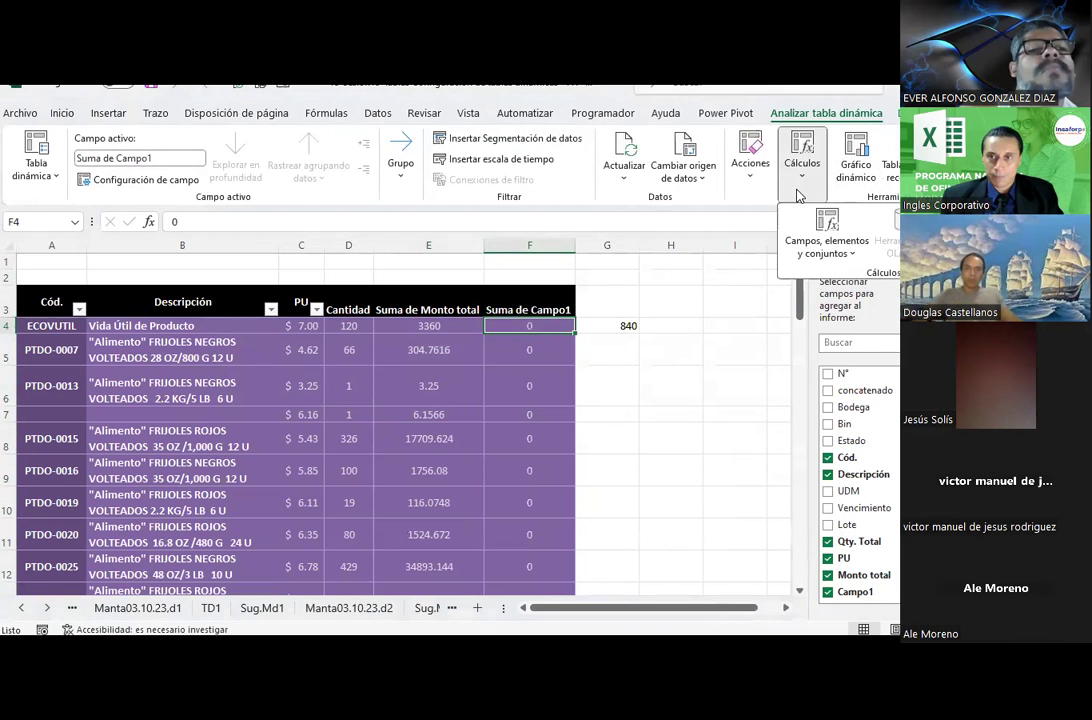
{"action": "left_click", "coordinate": [830, 242]}
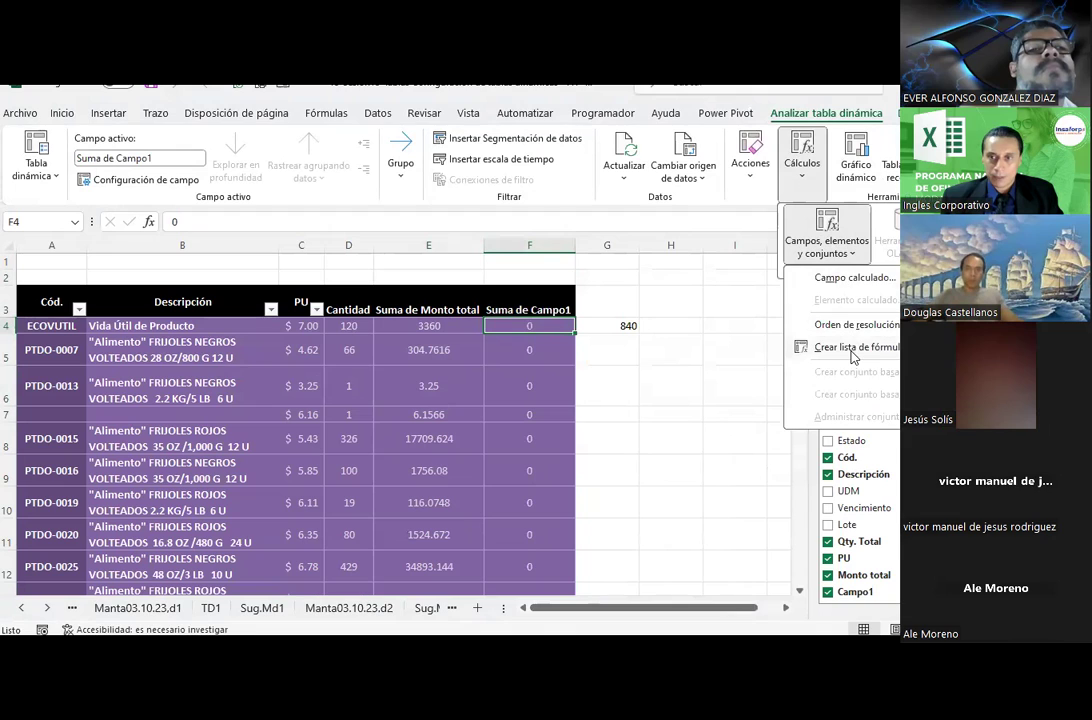
{"action": "key", "text": "Escape"}
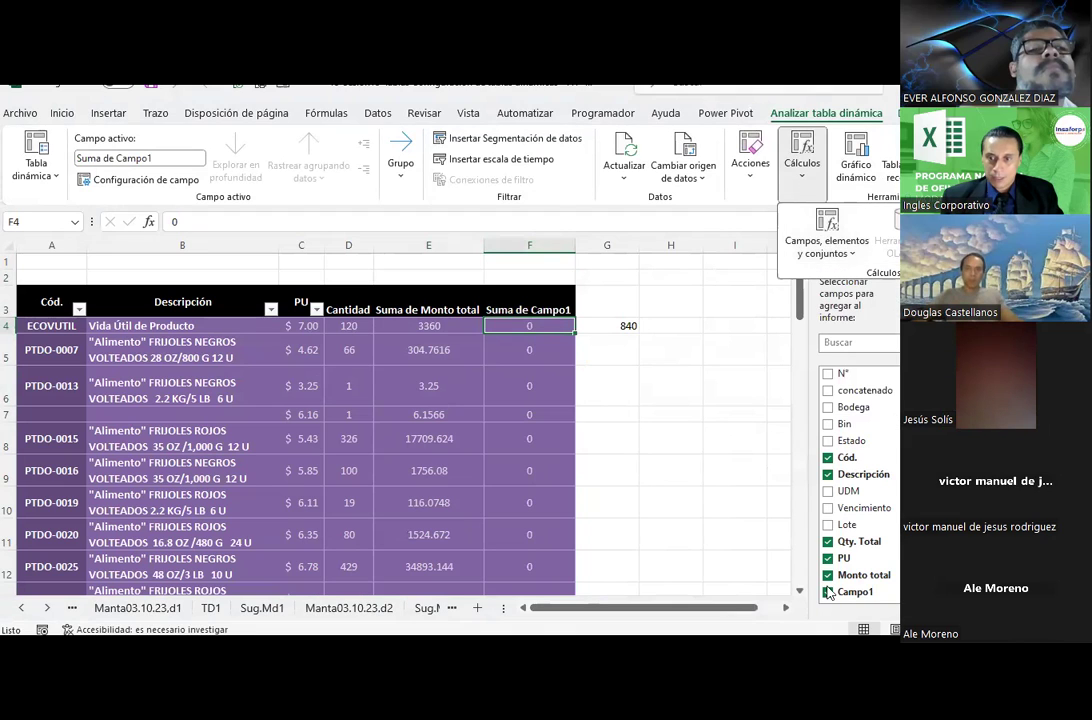
{"action": "left_click", "coordinate": [827, 592]}
{"action": "left_click", "coordinate": [460, 326]}
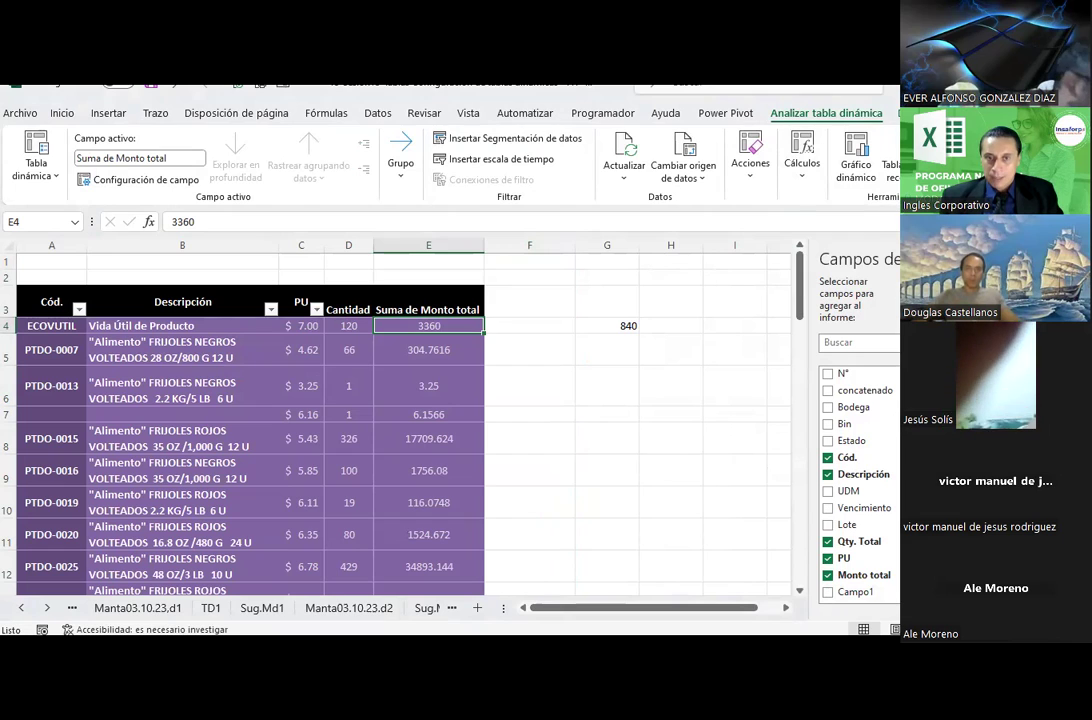
Select the 3360 amount in E4 and reopen Campos, elementos y conjuntos.
{"action": "left_click", "coordinate": [429, 326]}
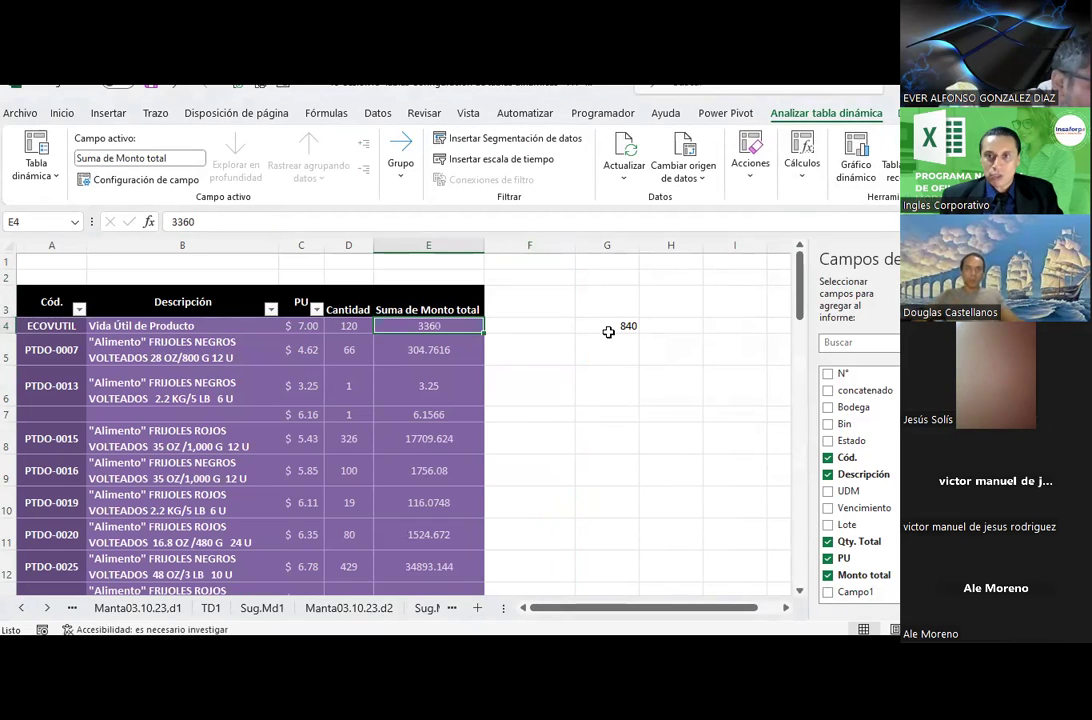
{"action": "left_click", "coordinate": [802, 163]}
{"action": "left_click", "coordinate": [832, 250]}
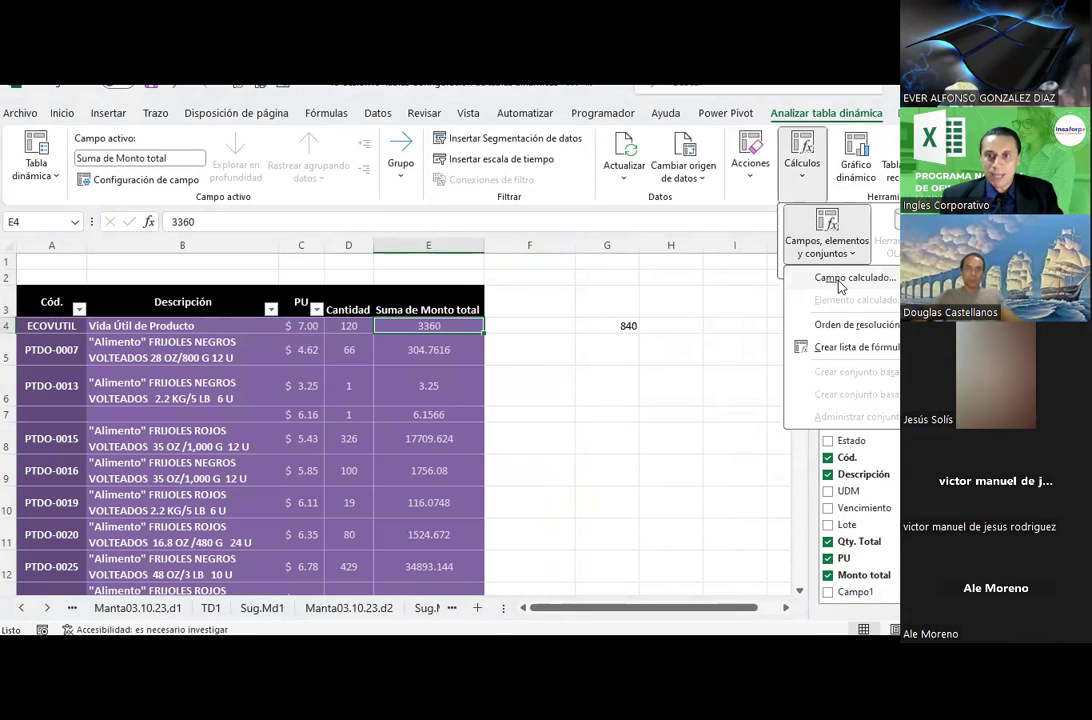
Close the calculated field window and summarise Monto total by Producto.
{"action": "left_click", "coordinate": [840, 278]}
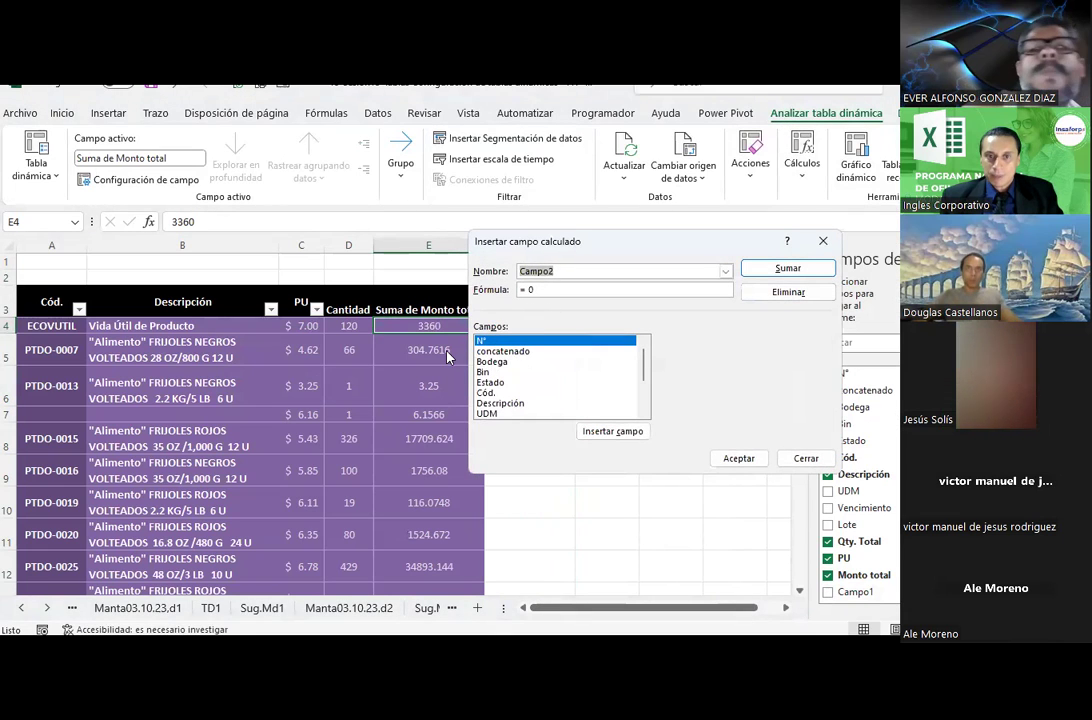
{"action": "left_click", "coordinate": [806, 458]}
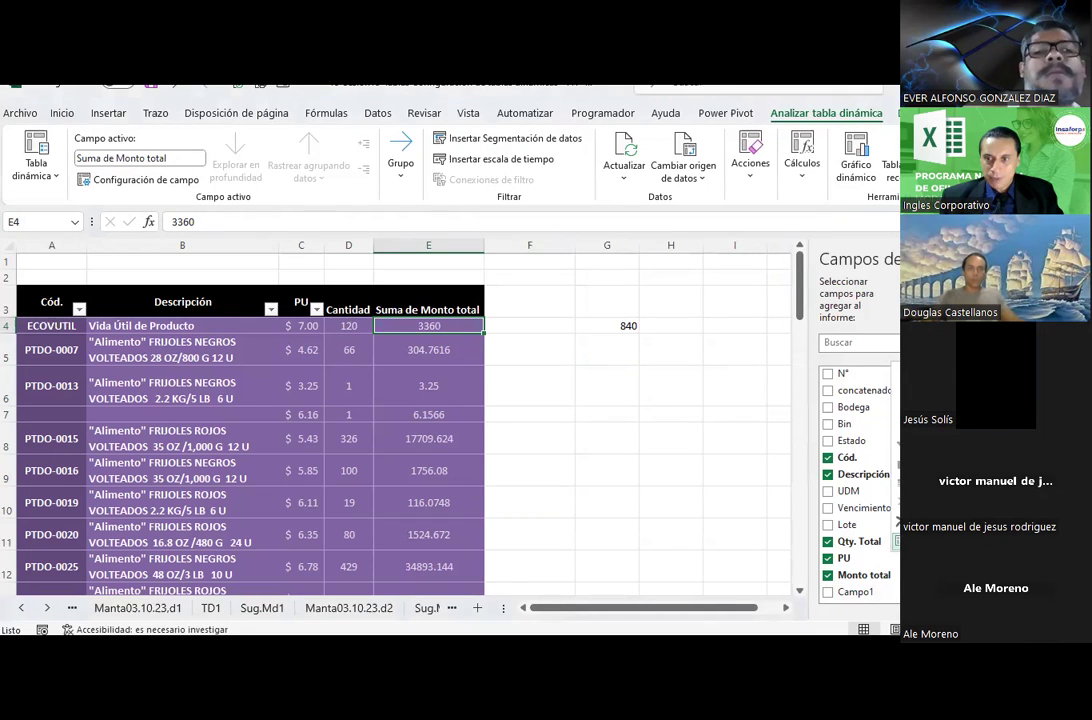
{"action": "left_click", "coordinate": [138, 179]}
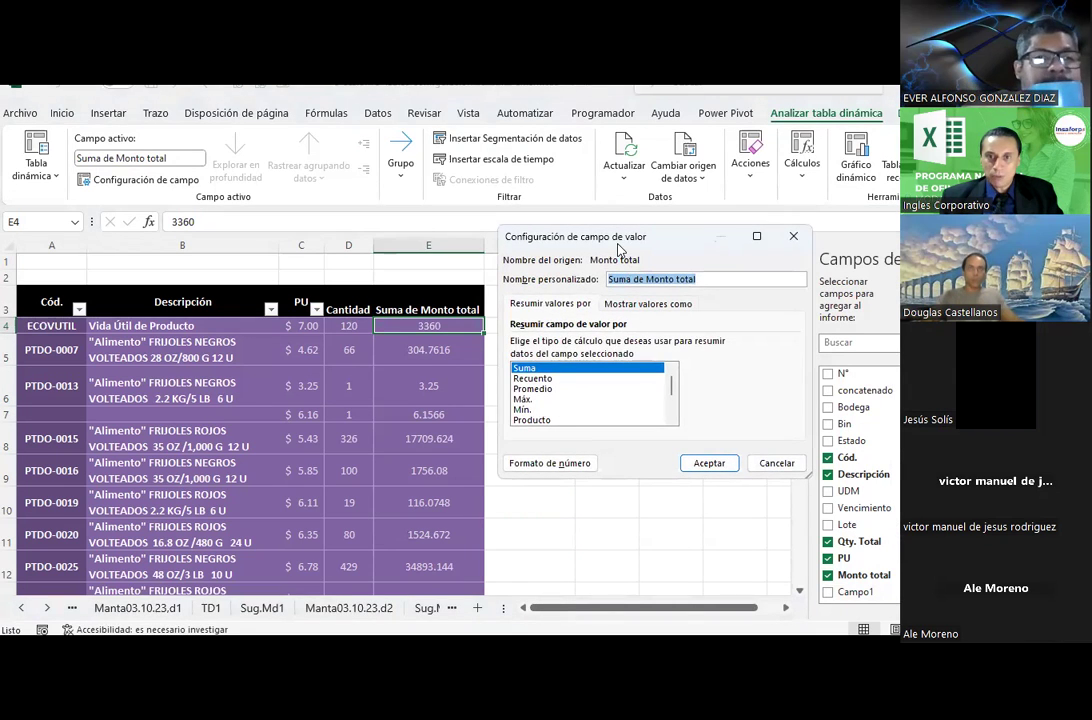
{"action": "left_click_drag", "start_coordinate": [620, 243], "coordinate": [610, 148]}
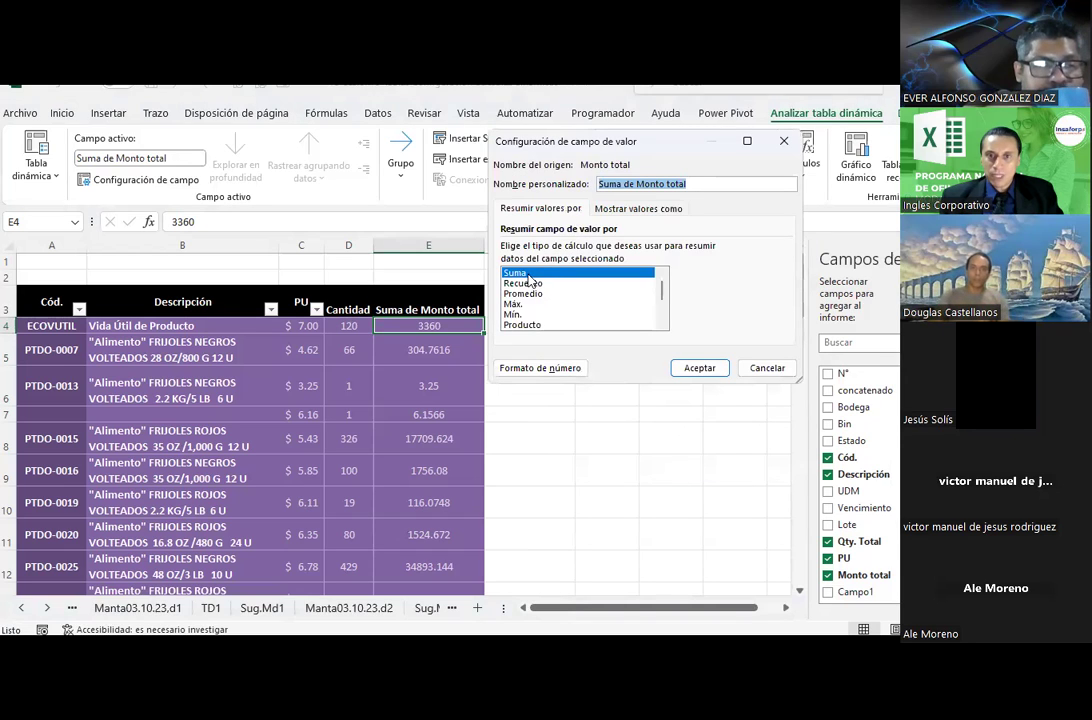
{"action": "left_click", "coordinate": [530, 325]}
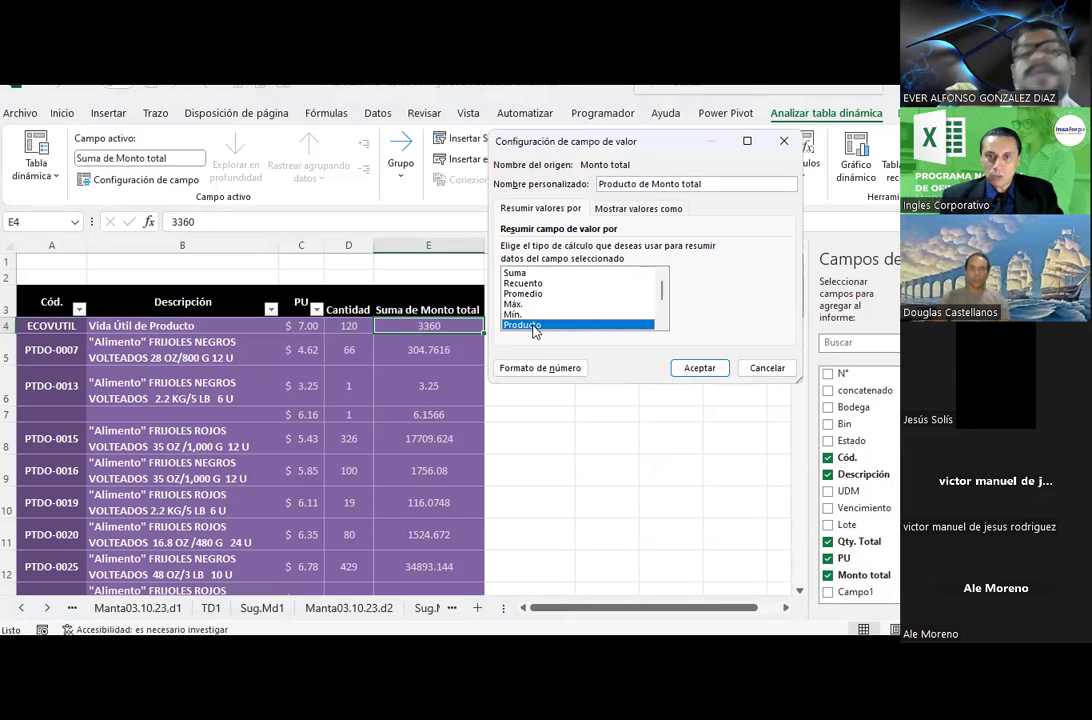
{"action": "left_click", "coordinate": [699, 369]}
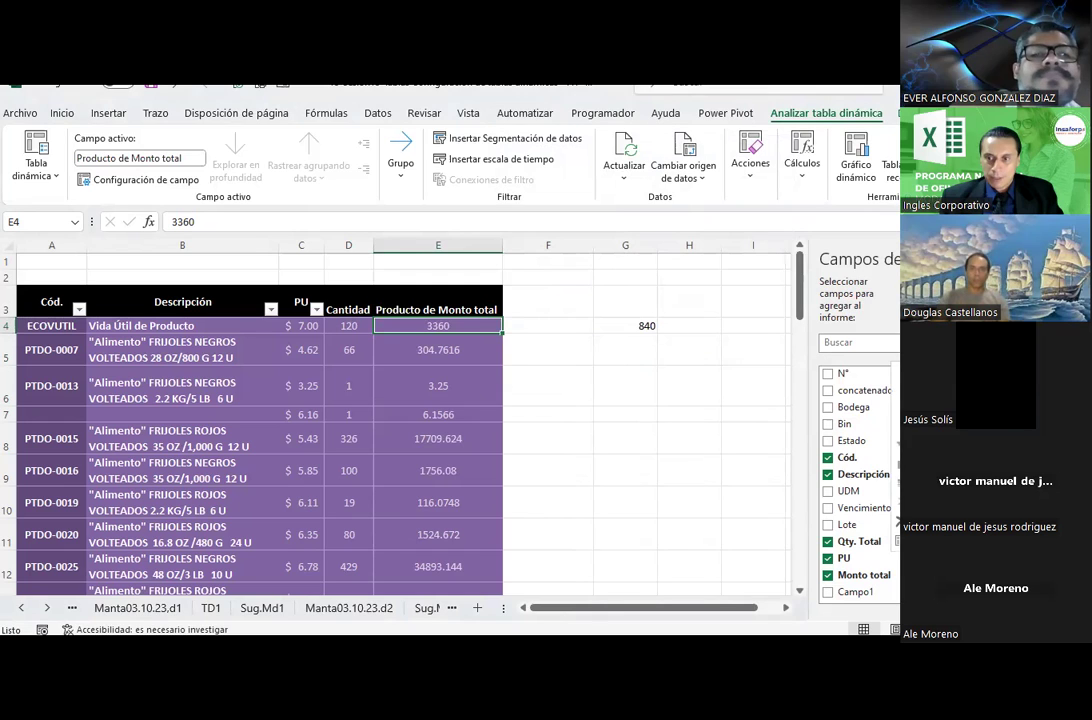
Reopen the Monto total value field settings and select Suma instead.
{"action": "left_click", "coordinate": [140, 179]}
{"action": "scroll", "coordinate": [560, 311], "scroll_direction": "down", "scroll_amount": 2}
{"action": "scroll", "coordinate": [560, 311], "scroll_direction": "up", "scroll_amount": 2}
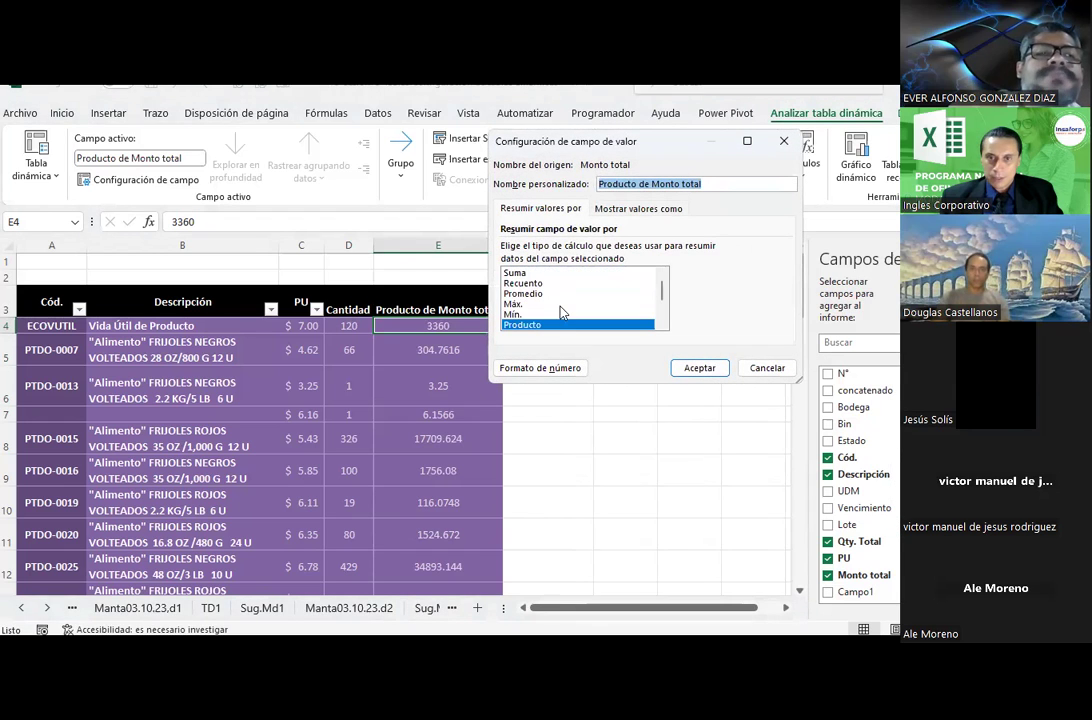
{"action": "left_click", "coordinate": [513, 273]}
Cancel the summary change and remove Monto total from the pivot table.
{"action": "left_click", "coordinate": [767, 368]}
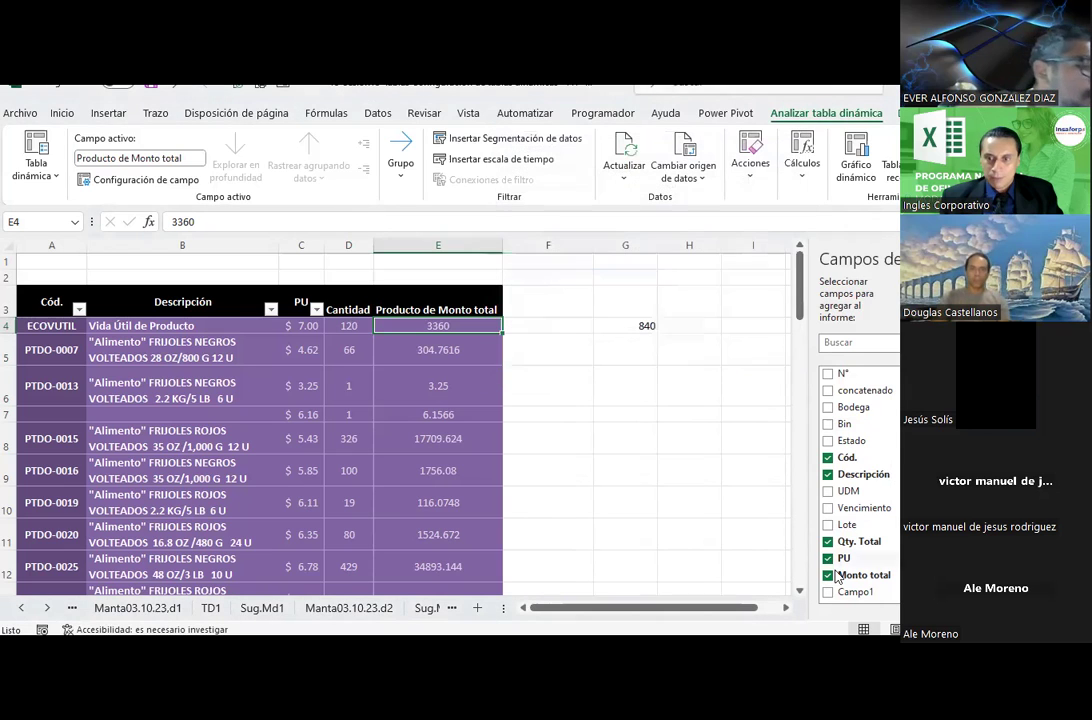
{"action": "left_click", "coordinate": [828, 575]}
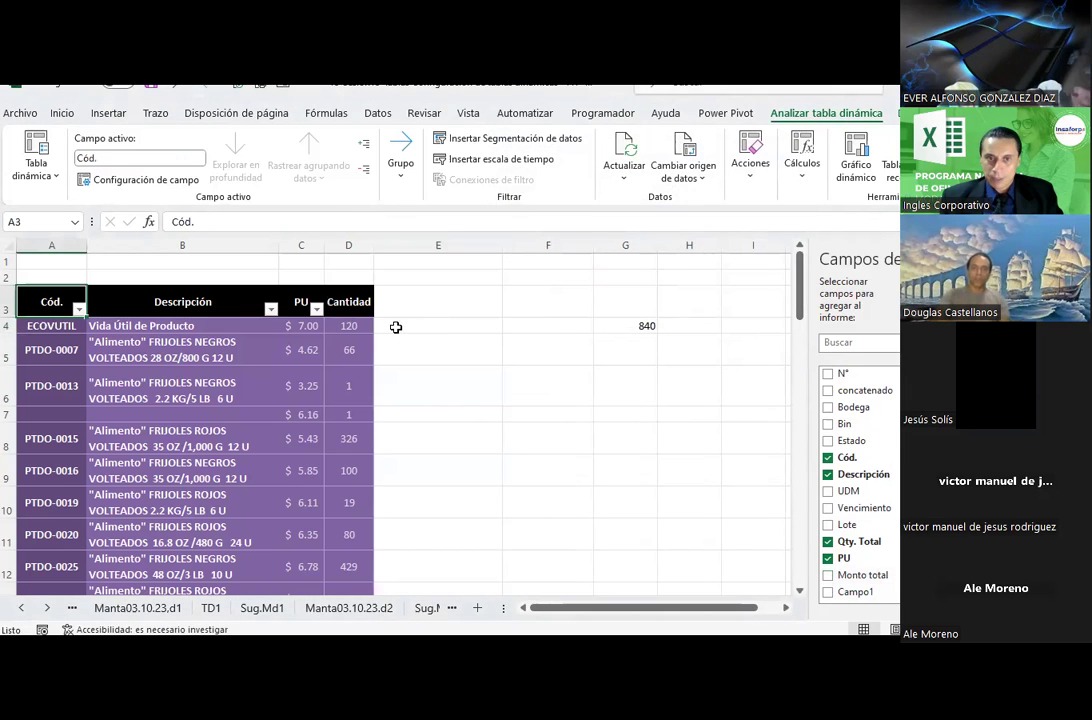
{"action": "left_click", "coordinate": [349, 324]}
{"action": "left_click", "coordinate": [855, 162]}
{"action": "key", "text": "Escape"}
Re-save the Monto total calculated field as =PU*'Qty. Total' and add it back to the pivot.
{"action": "left_click", "coordinate": [802, 162]}
{"action": "left_click", "coordinate": [826, 245]}
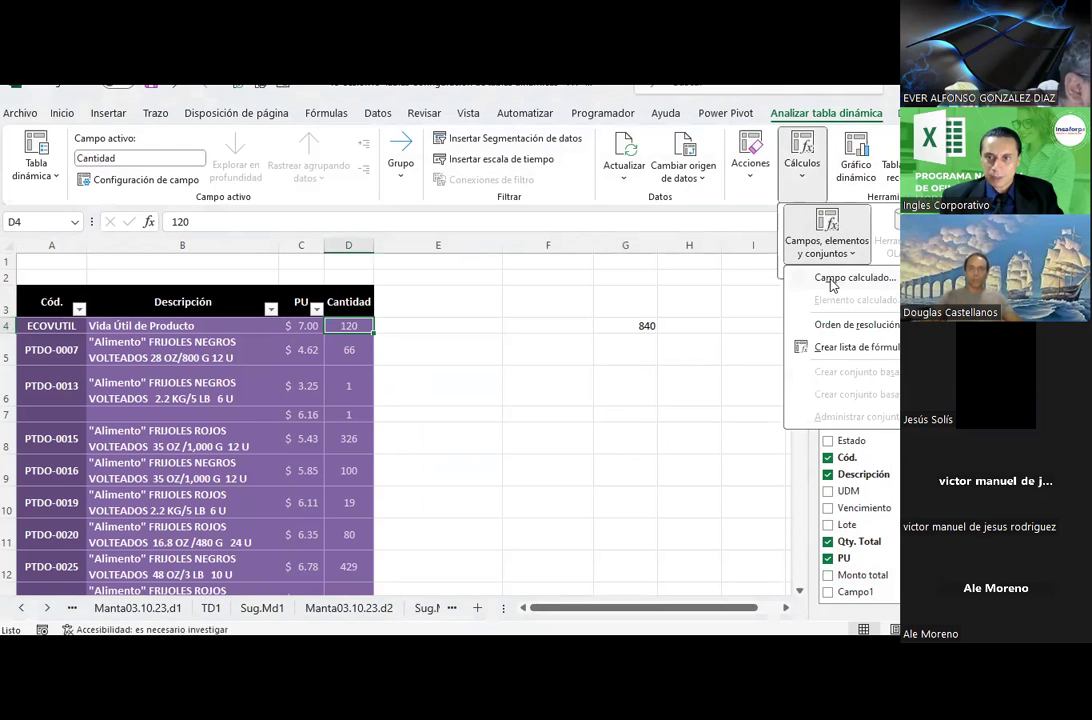
{"action": "left_click", "coordinate": [832, 279]}
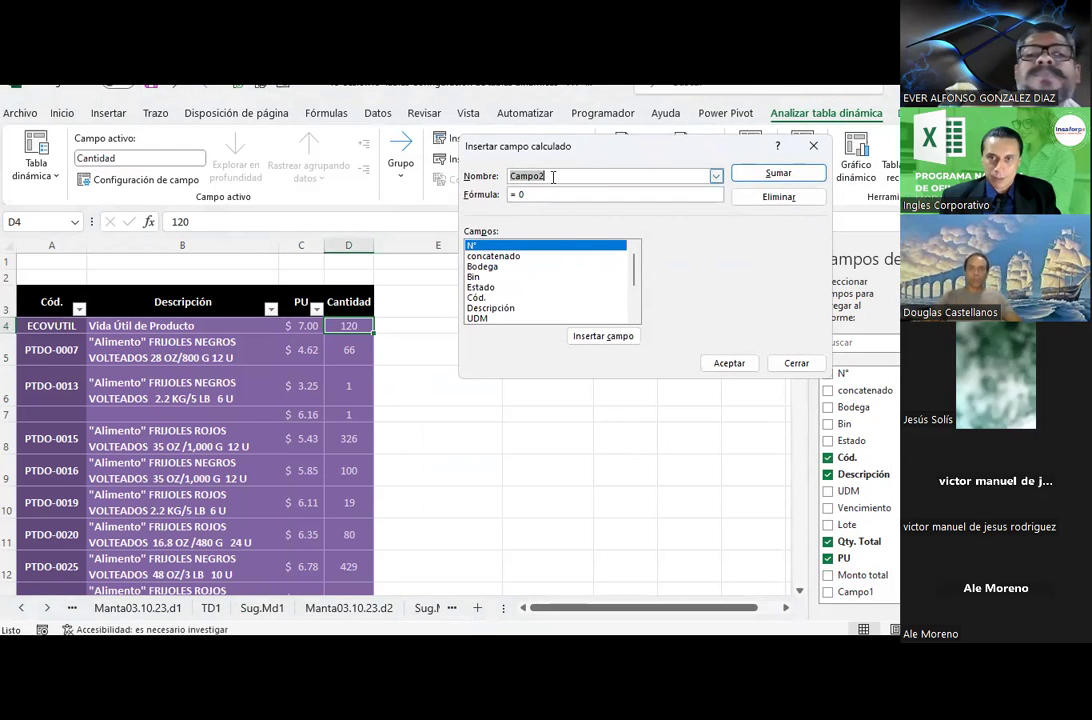
{"action": "key", "text": "alt+Down"}
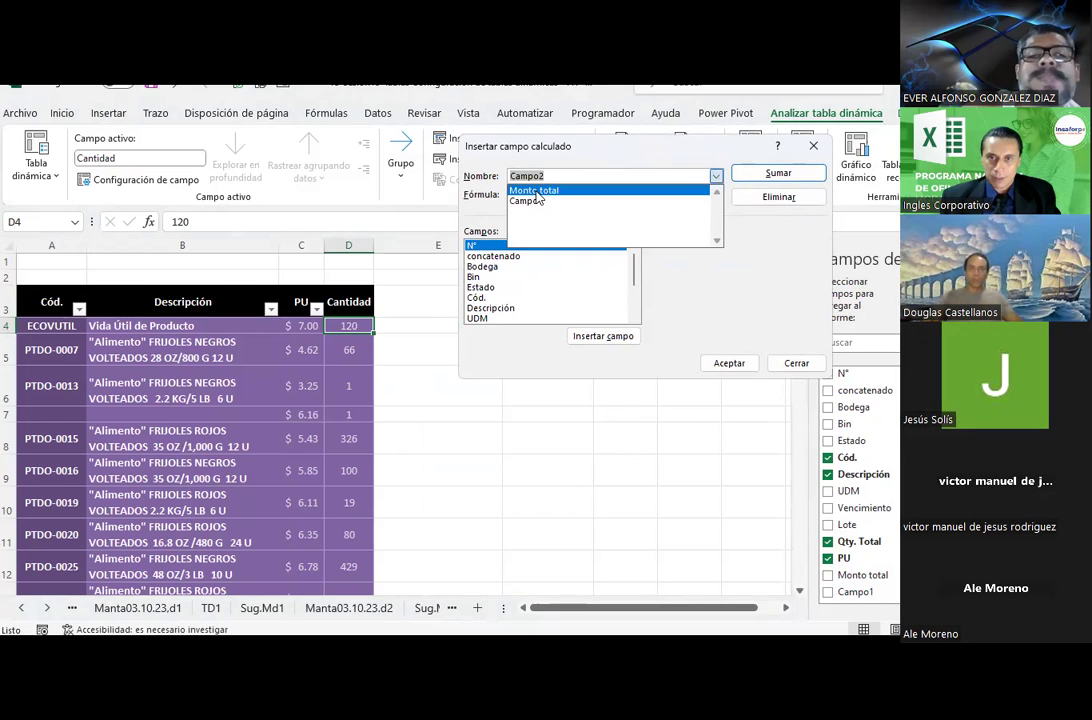
{"action": "left_click", "coordinate": [535, 191]}
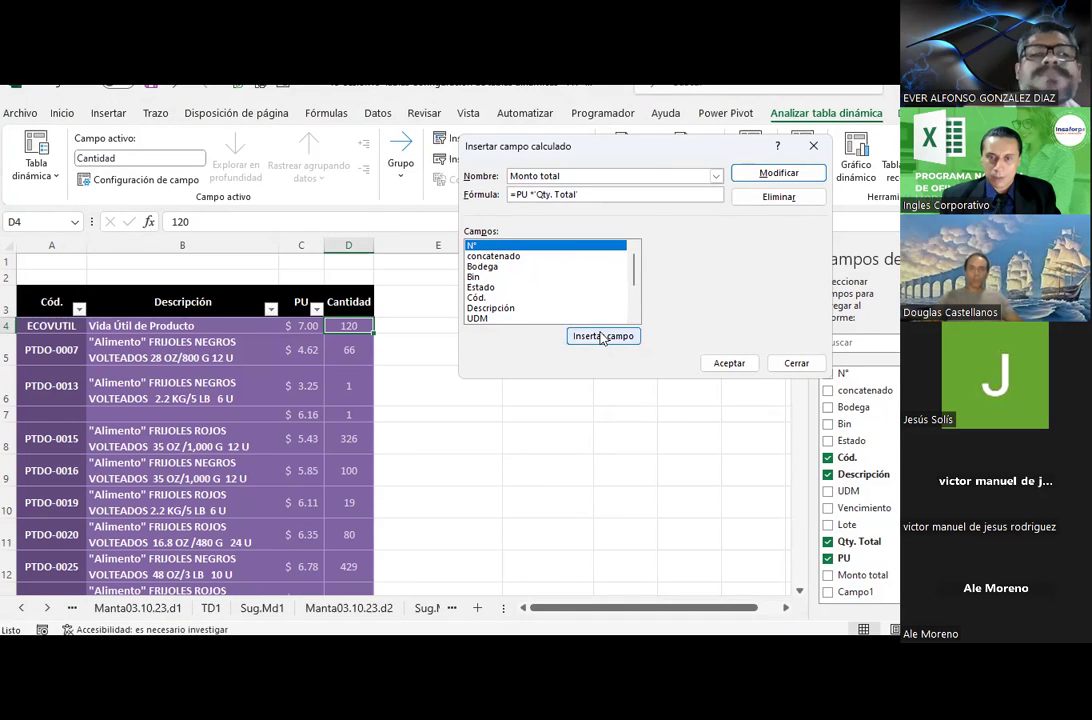
{"action": "left_click", "coordinate": [729, 363]}
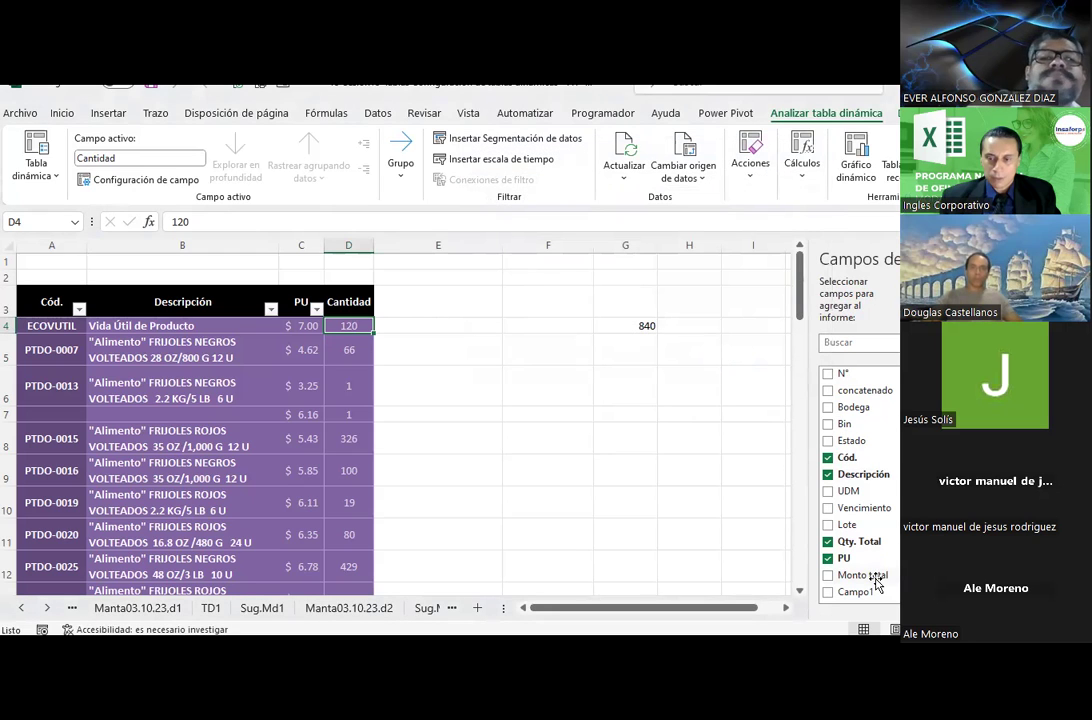
{"action": "left_click", "coordinate": [828, 575]}
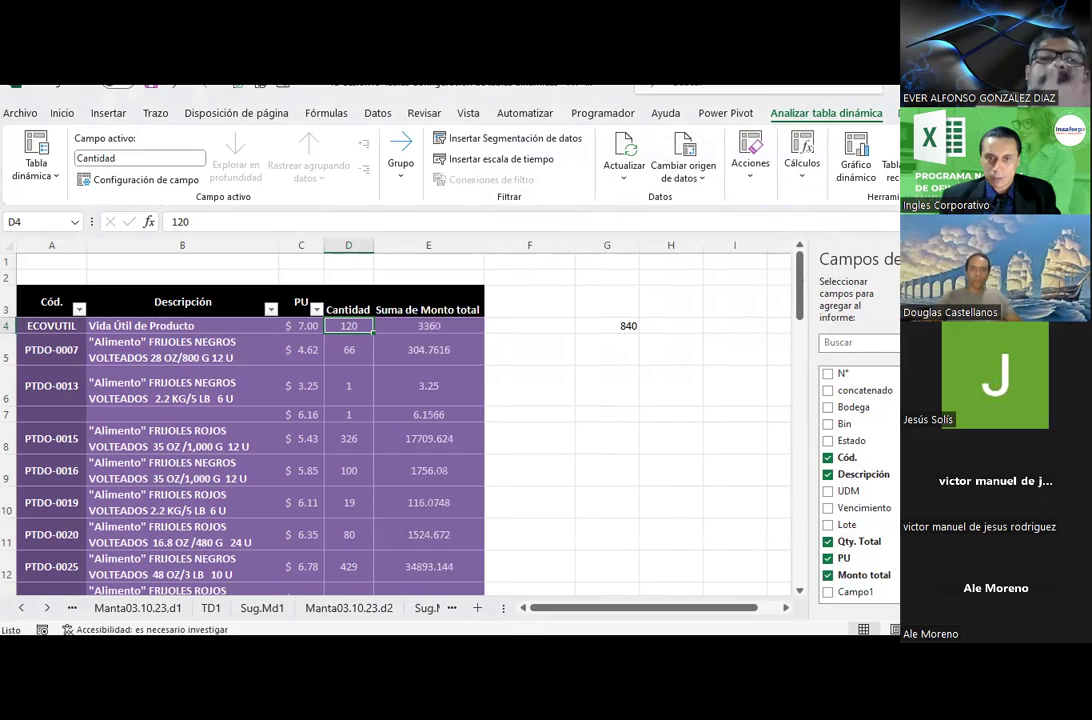
{"action": "left_click", "coordinate": [421, 321]}
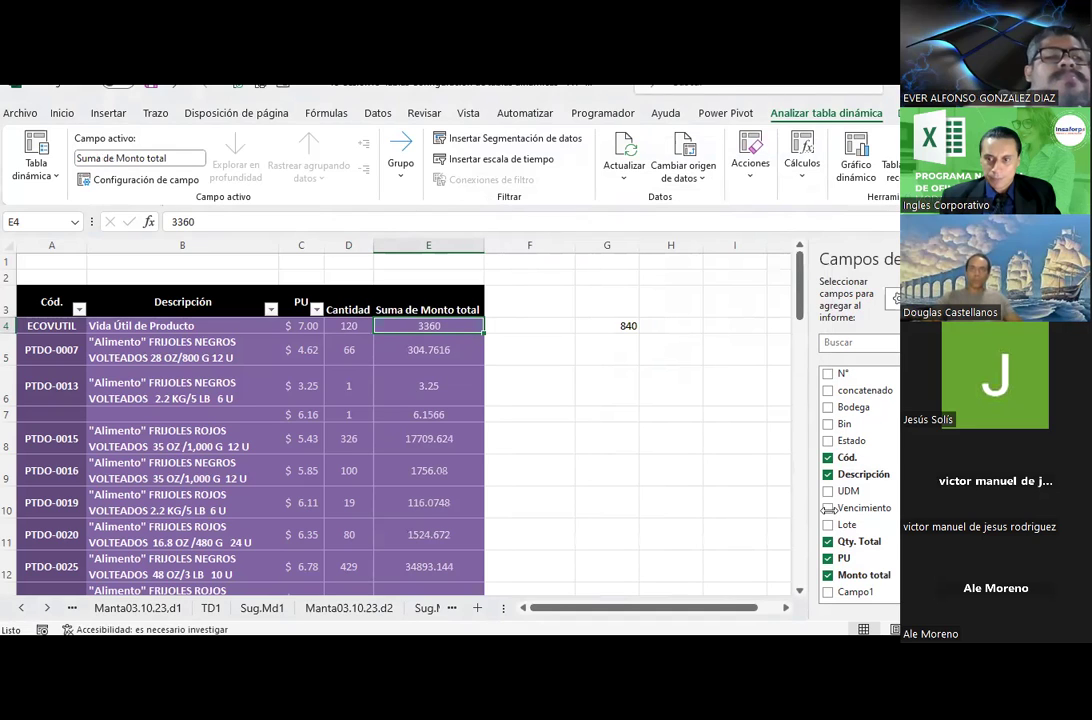
Rename the Suma de Monto total column header to 'Monto totales'.
{"action": "left_click_drag", "start_coordinate": [808, 490], "coordinate": [662, 490]}
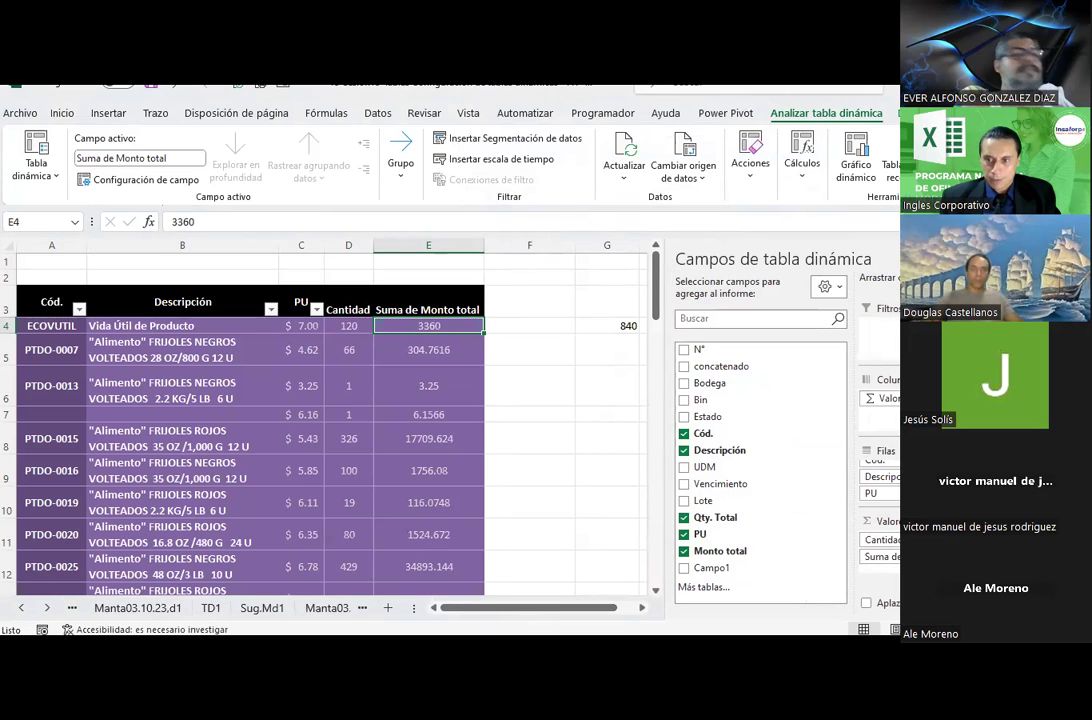
{"action": "double_click", "coordinate": [426, 310]}
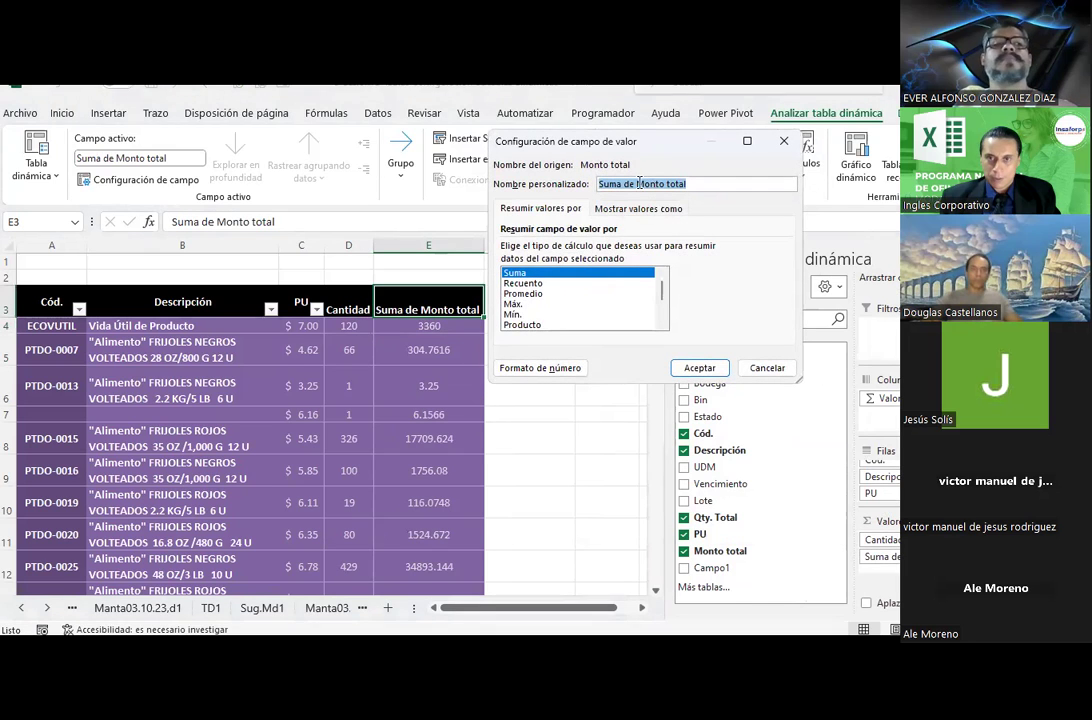
{"action": "left_click_drag", "start_coordinate": [639, 185], "coordinate": [535, 192]}
{"action": "key", "text": "BackSpace"}
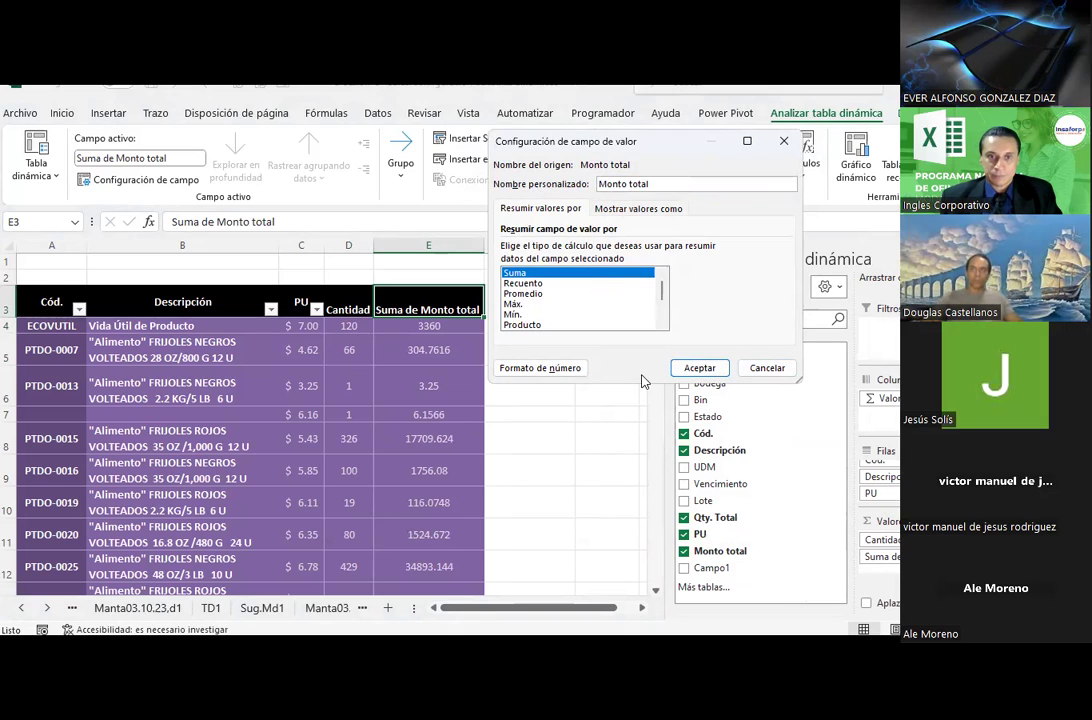
{"action": "left_click", "coordinate": [699, 368]}
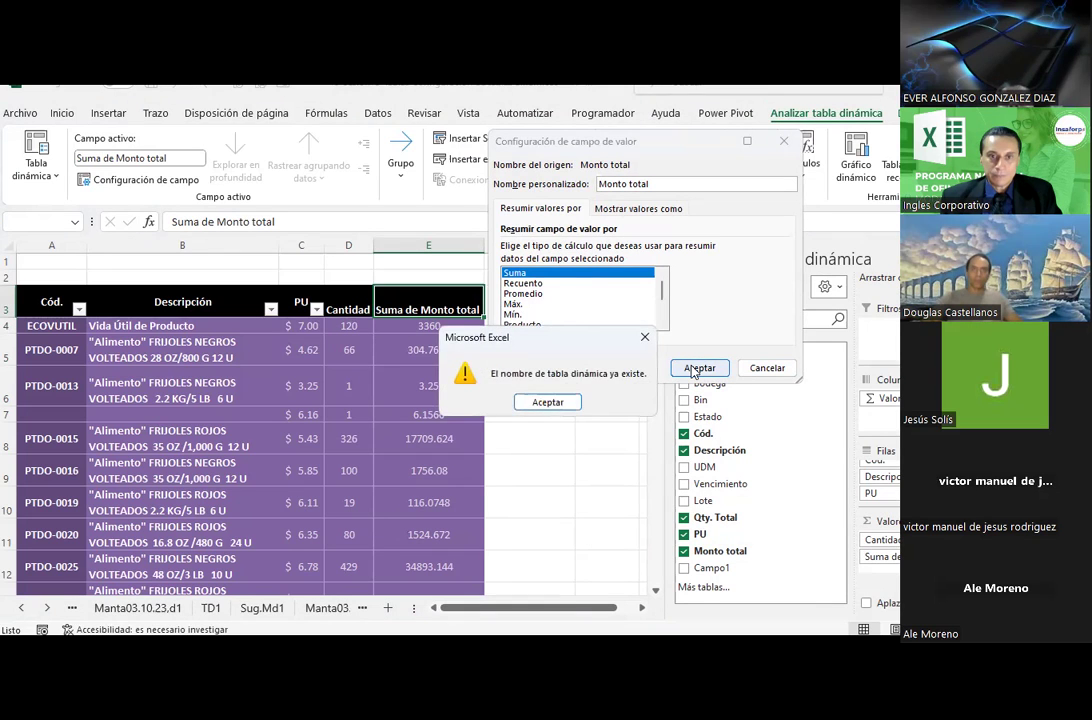
{"action": "left_click", "coordinate": [556, 403]}
{"action": "left_click", "coordinate": [668, 184]}
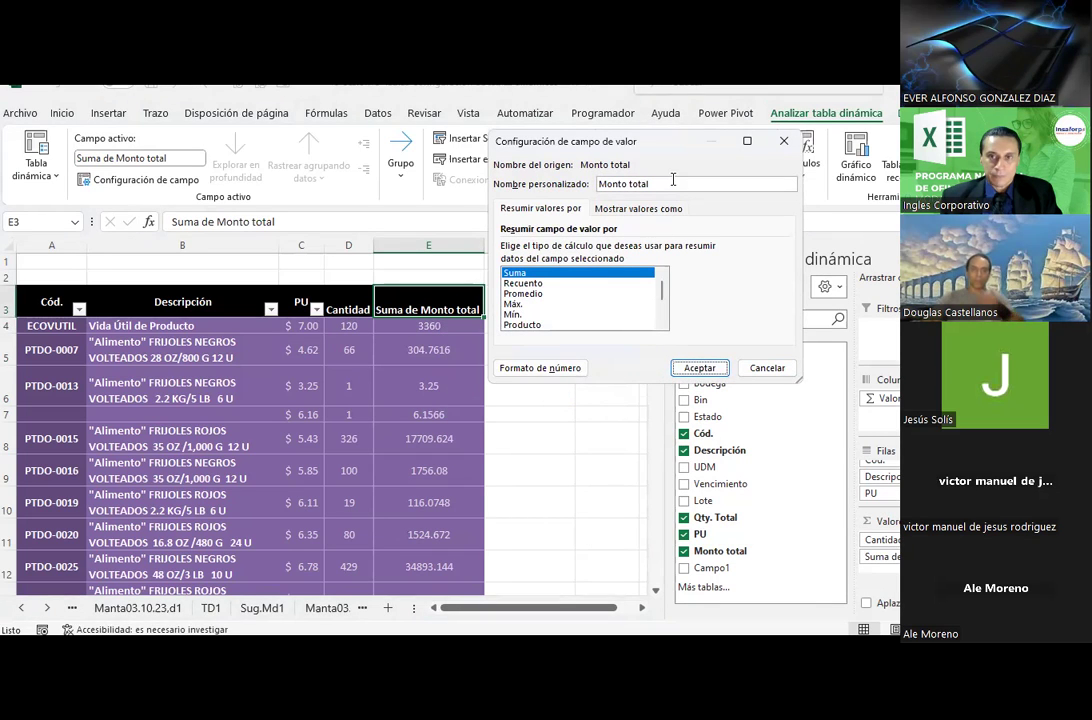
{"action": "type", "text": "es"}
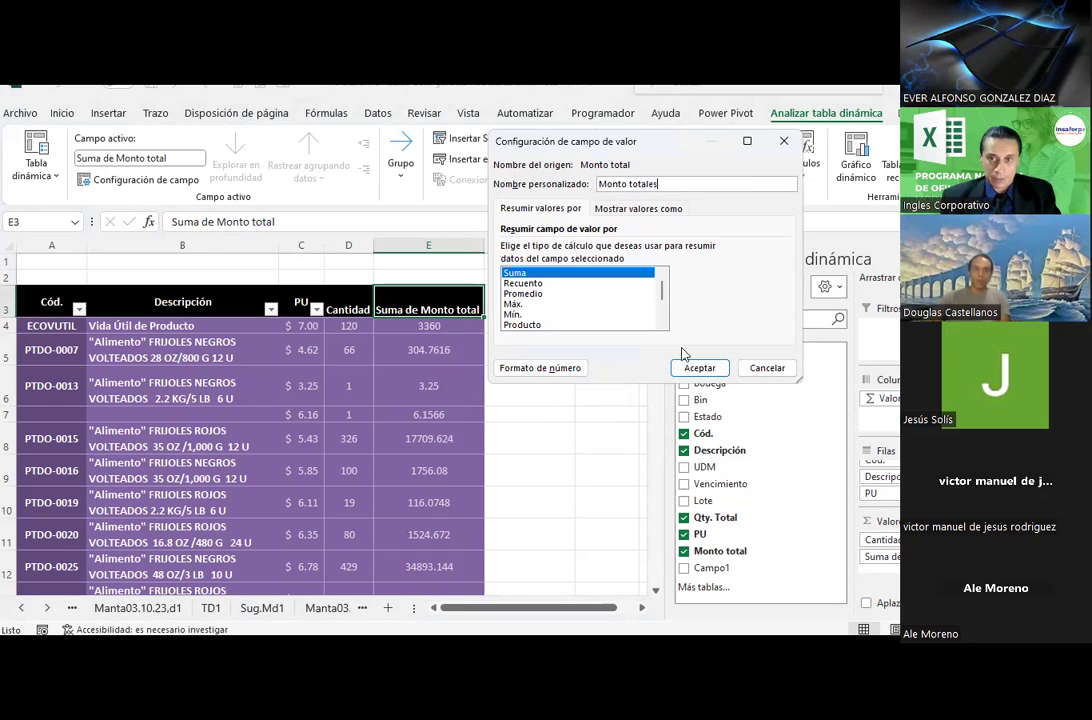
{"action": "left_click", "coordinate": [699, 368]}
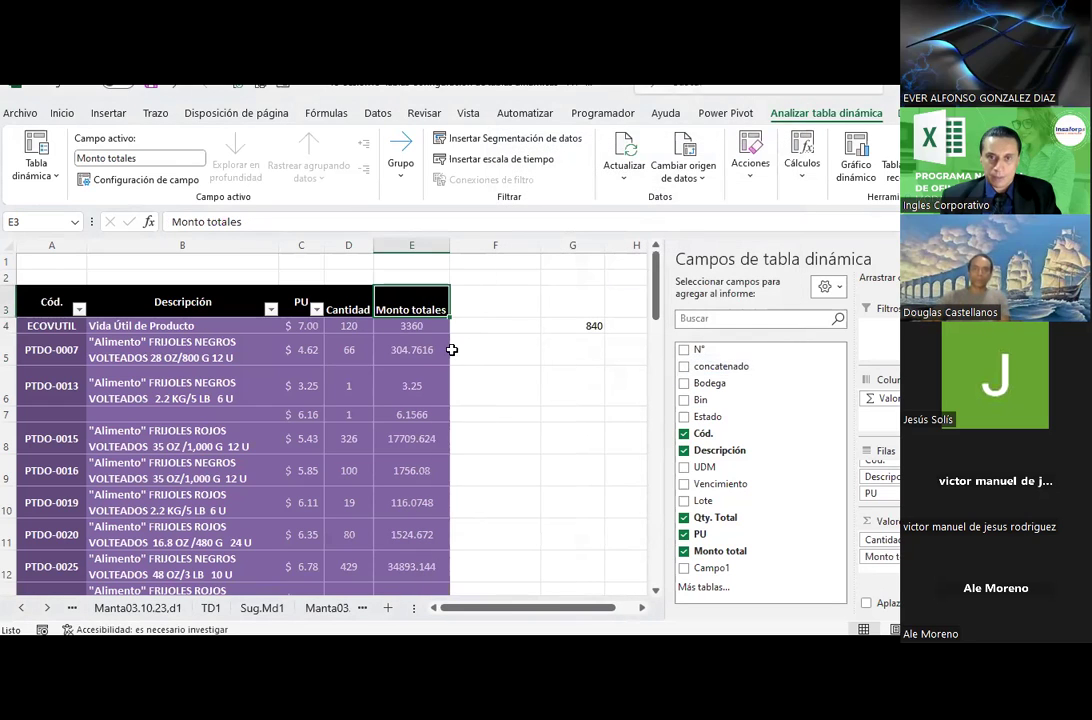
{"action": "left_click", "coordinate": [349, 323]}
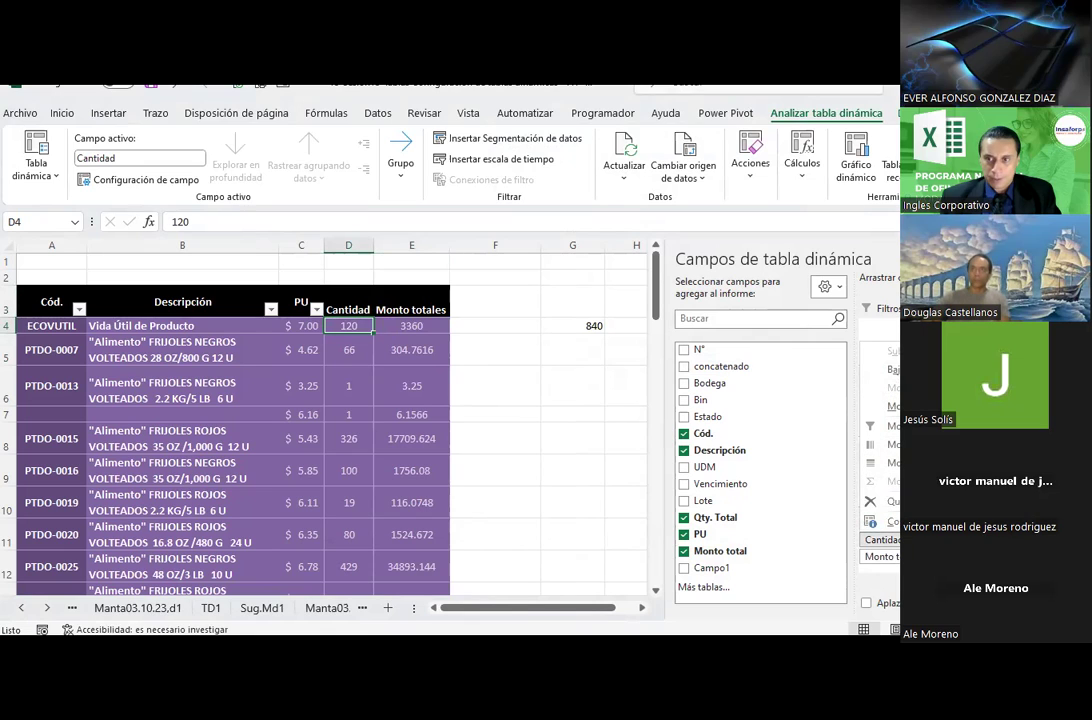
Filter Manta.29.07.23.d1 to ItemId ECOVUTIL and check the Qty. Total and amount sums.
{"action": "left_click", "coordinate": [882, 539]}
{"action": "key", "text": "Escape"}
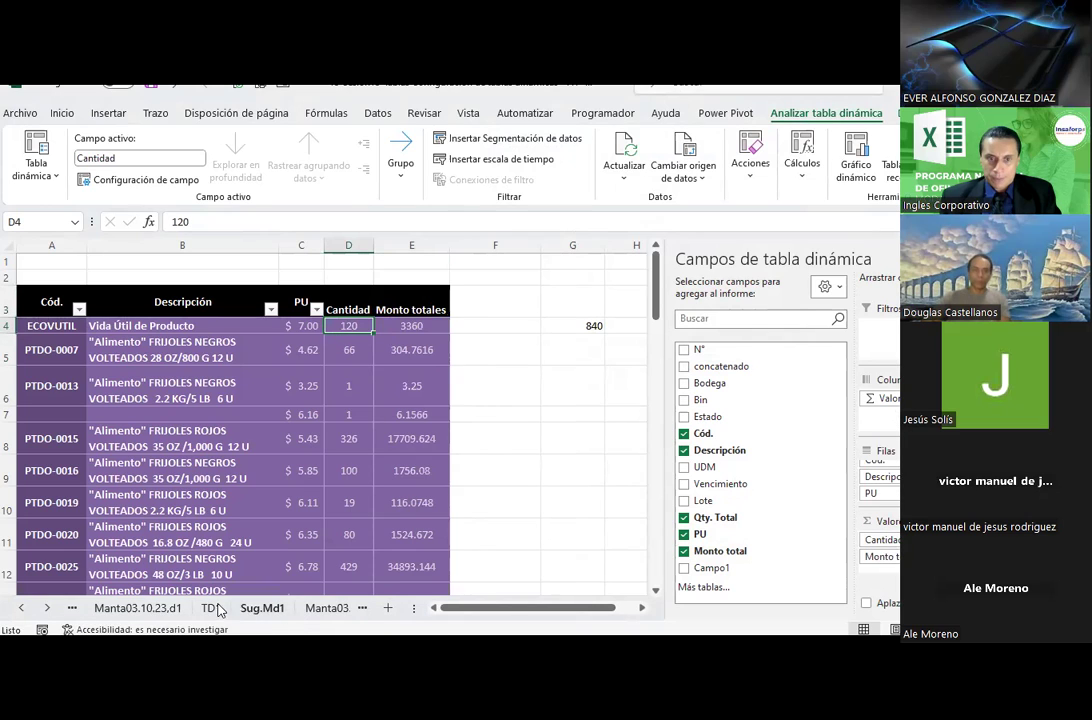
{"action": "left_click", "coordinate": [21, 608]}
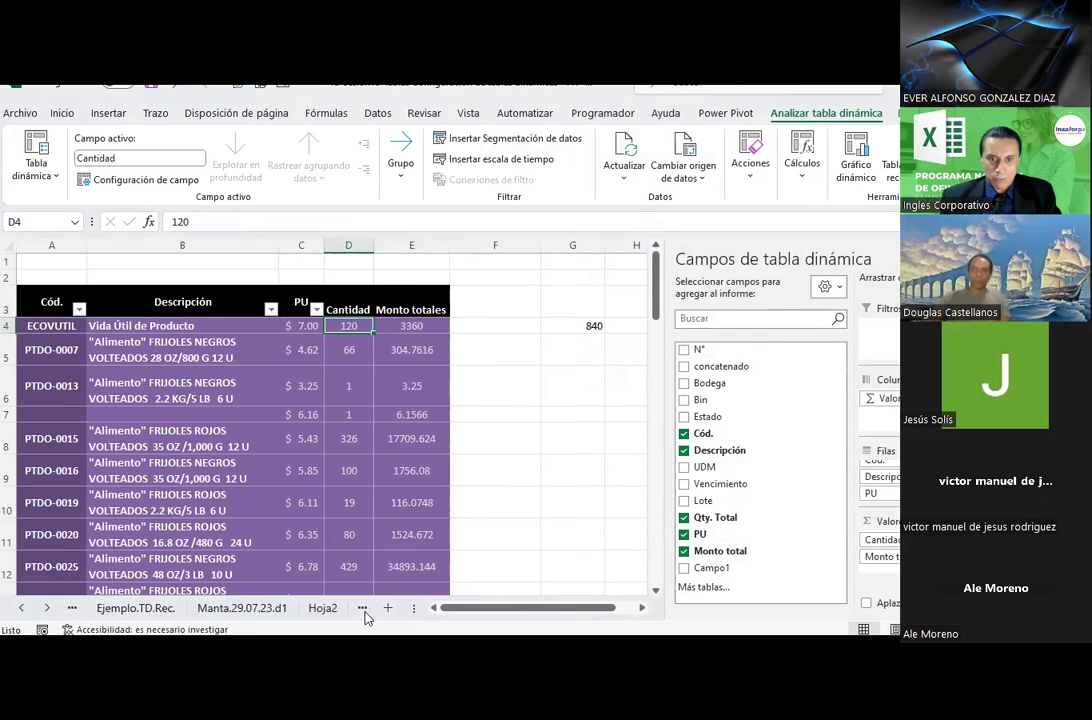
{"action": "left_click", "coordinate": [241, 608]}
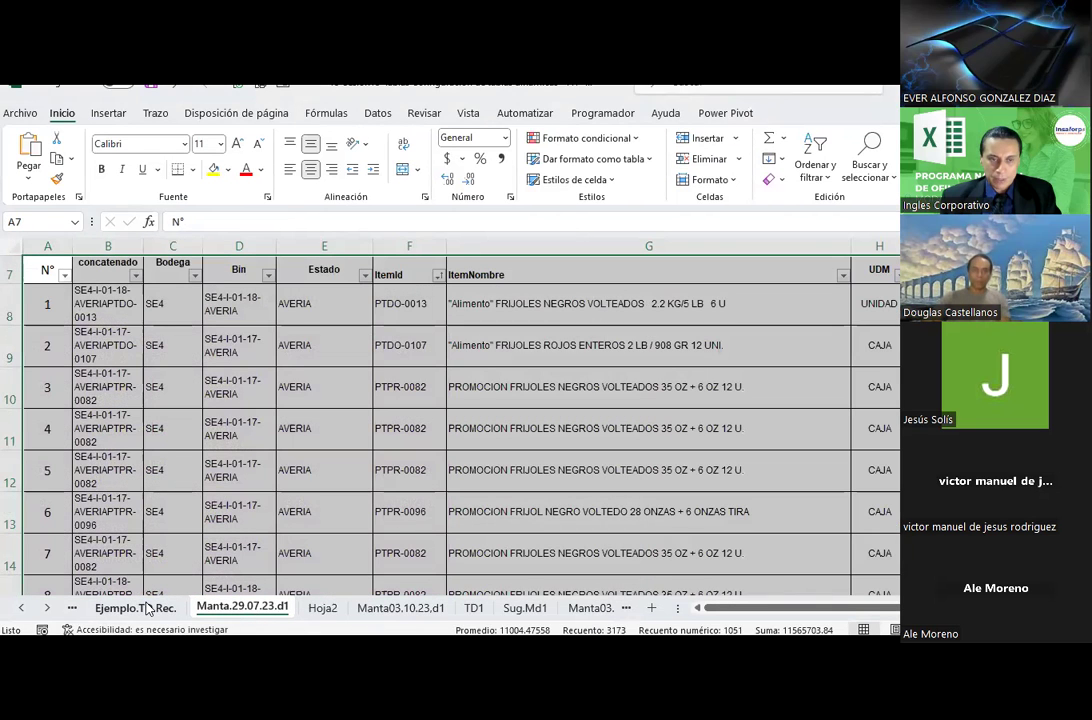
{"action": "left_click", "coordinate": [438, 275]}
{"action": "left_click", "coordinate": [290, 471]}
{"action": "left_click", "coordinate": [295, 485]}
{"action": "left_click", "coordinate": [341, 617]}
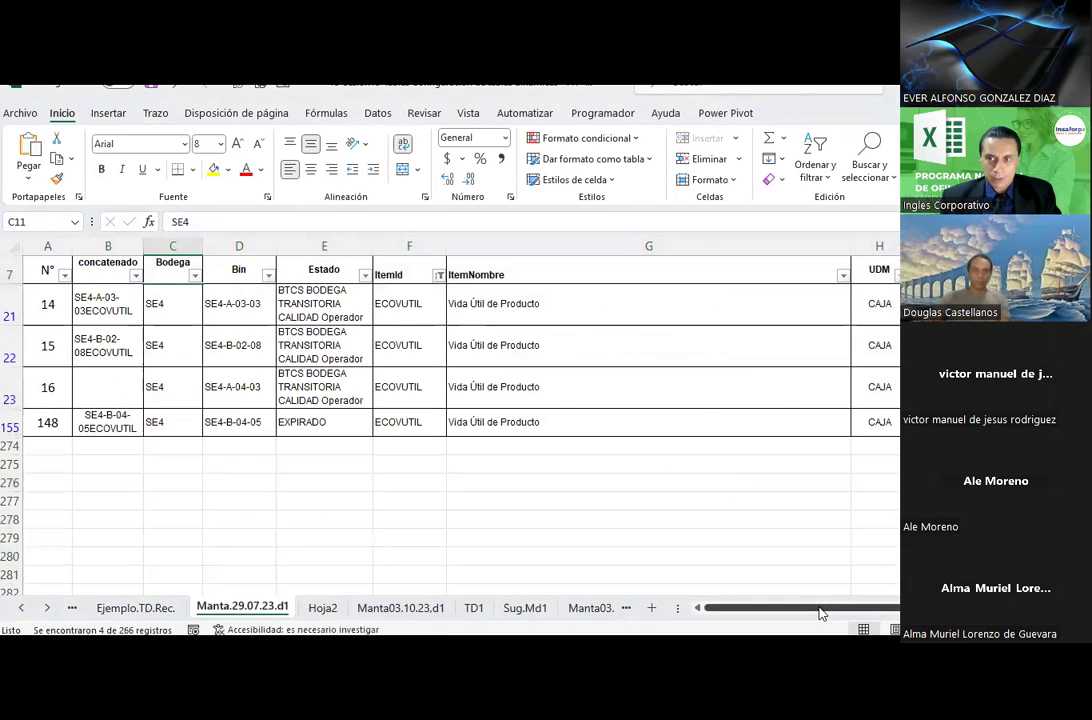
{"action": "left_click_drag", "start_coordinate": [820, 607], "coordinate": [880, 607]}
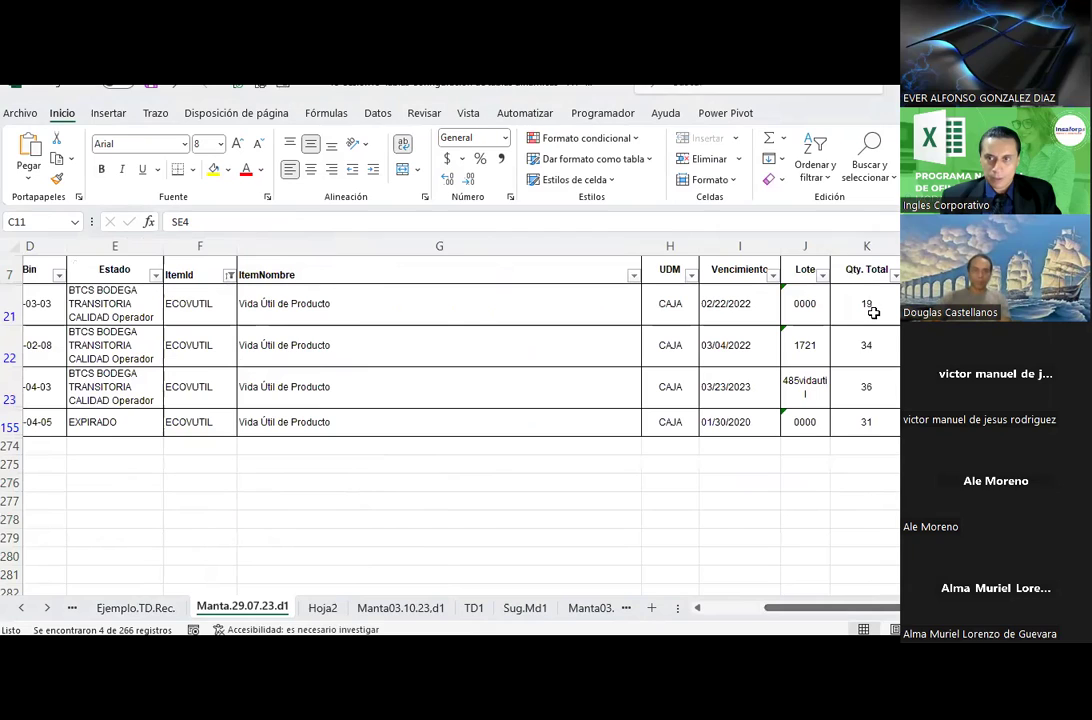
{"action": "left_click_drag", "start_coordinate": [866, 303], "coordinate": [868, 420]}
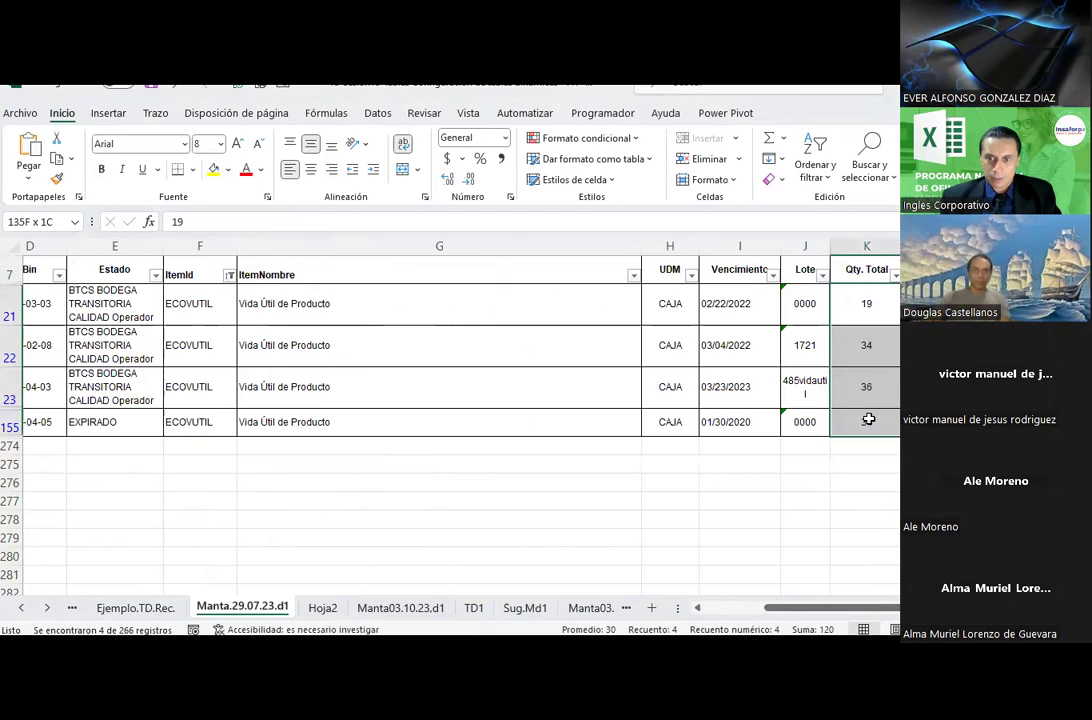
{"action": "left_click_drag", "start_coordinate": [1000, 303], "coordinate": [1000, 421]}
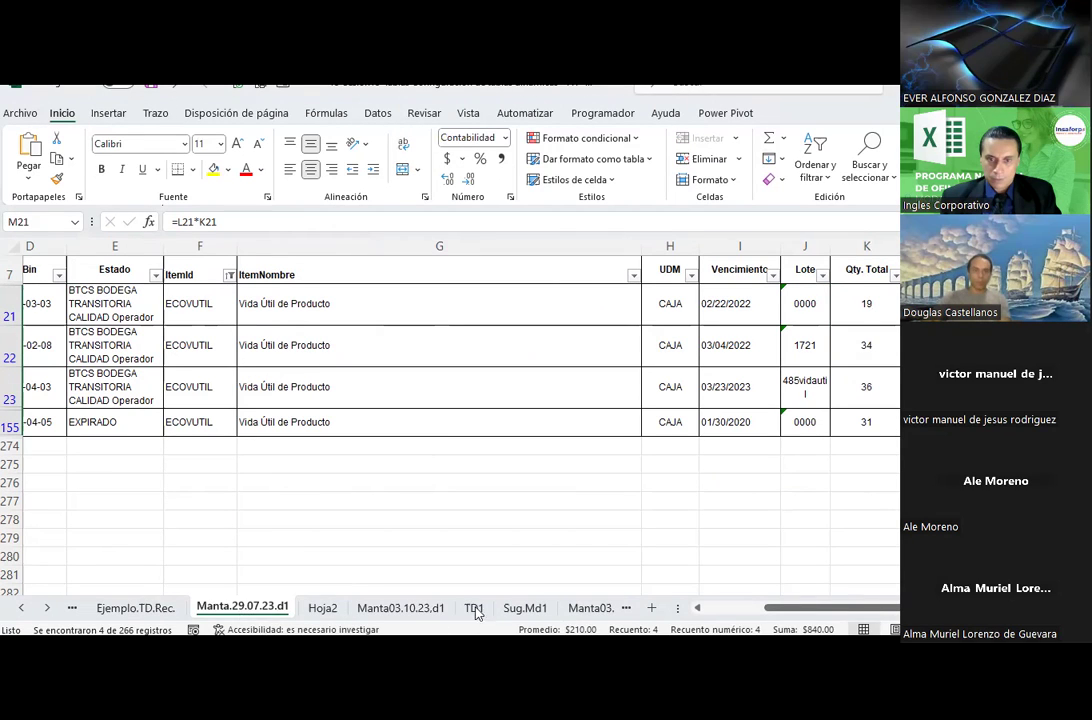
Drill into ECOVUTIL's 3360 pivot value to list its detail rows in Hoja3 and check their sums.
{"action": "left_click_drag", "start_coordinate": [478, 613], "coordinate": [533, 621]}
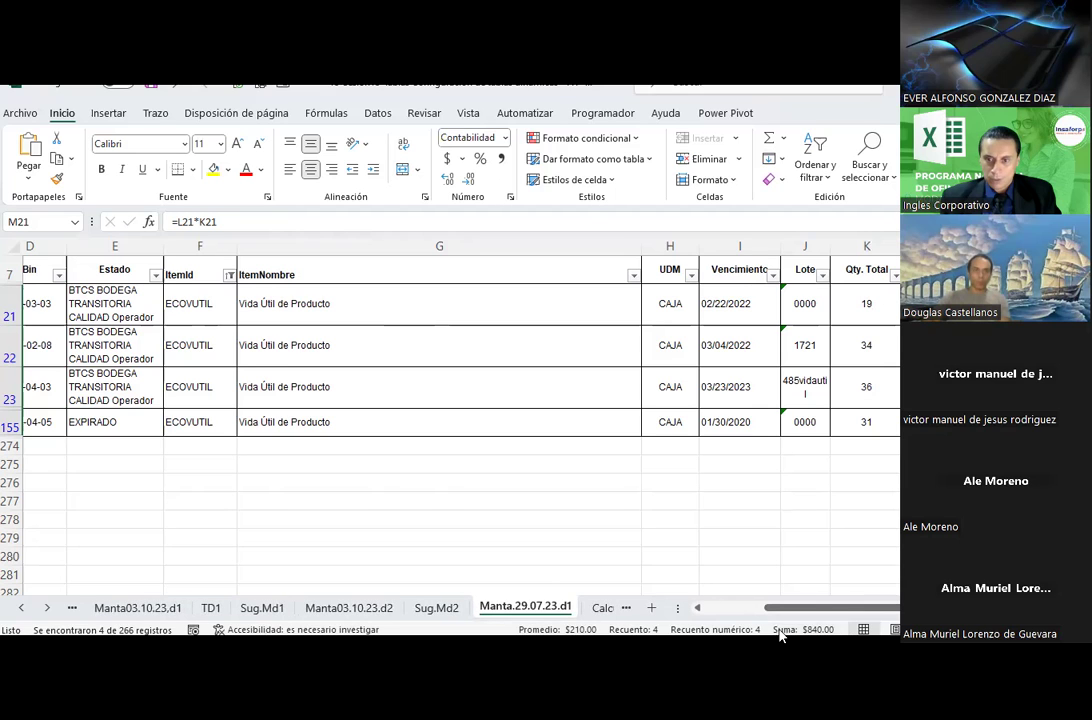
{"action": "left_click", "coordinate": [603, 607]}
{"action": "left_click", "coordinate": [434, 325]}
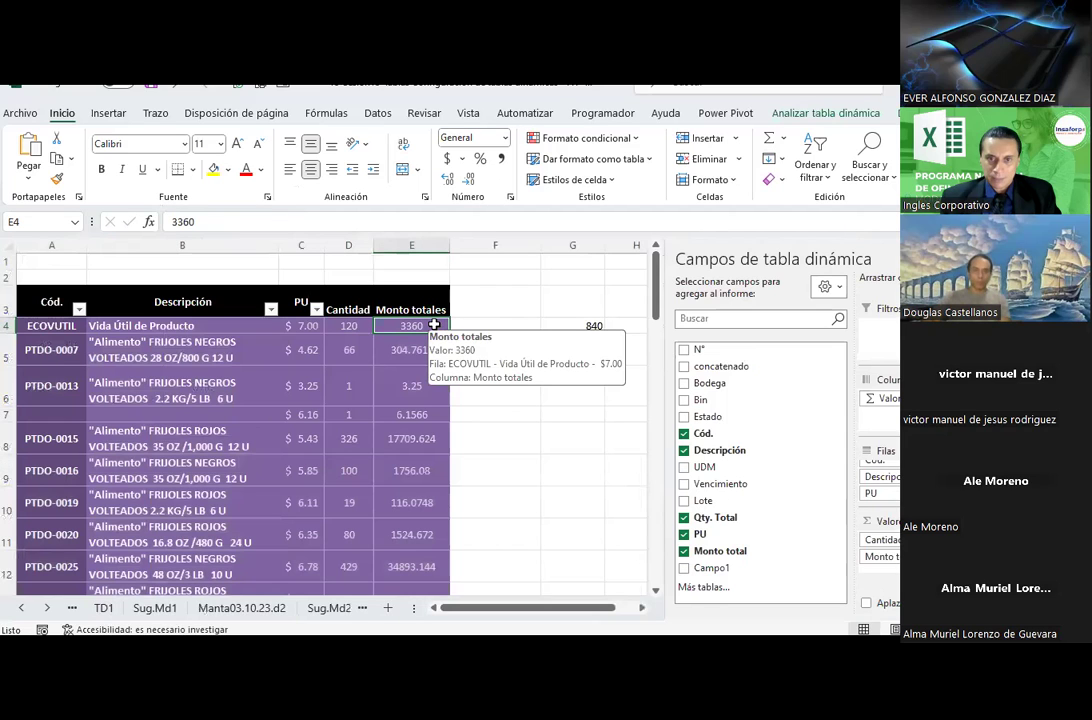
{"action": "double_click", "coordinate": [434, 325]}
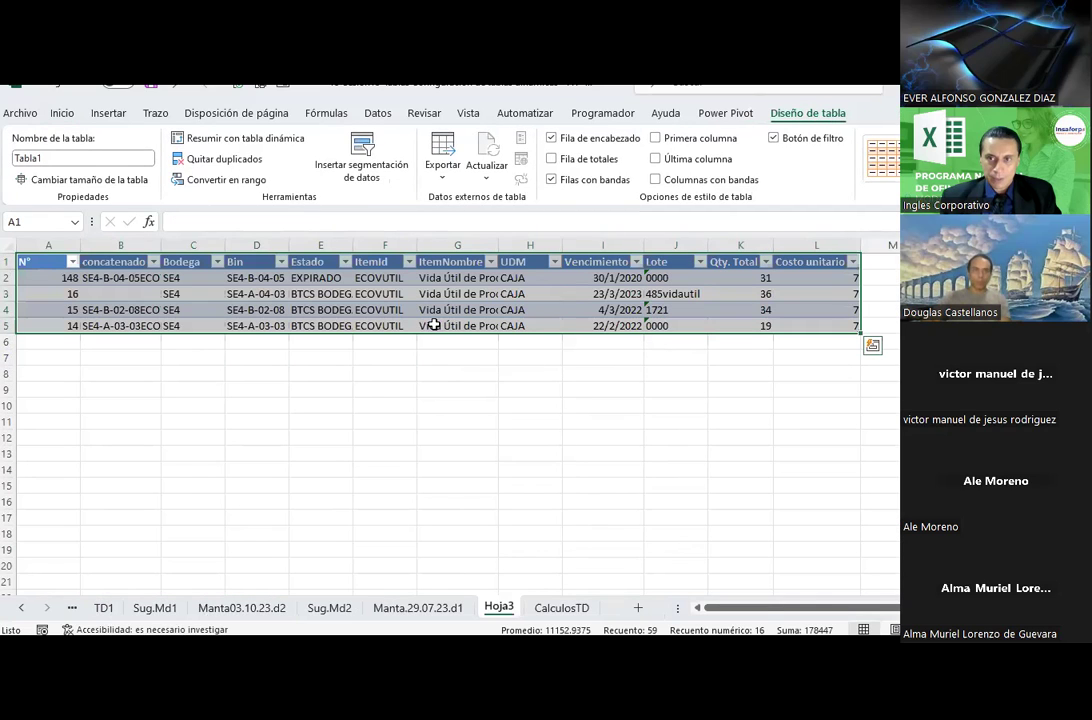
{"action": "left_click", "coordinate": [500, 391]}
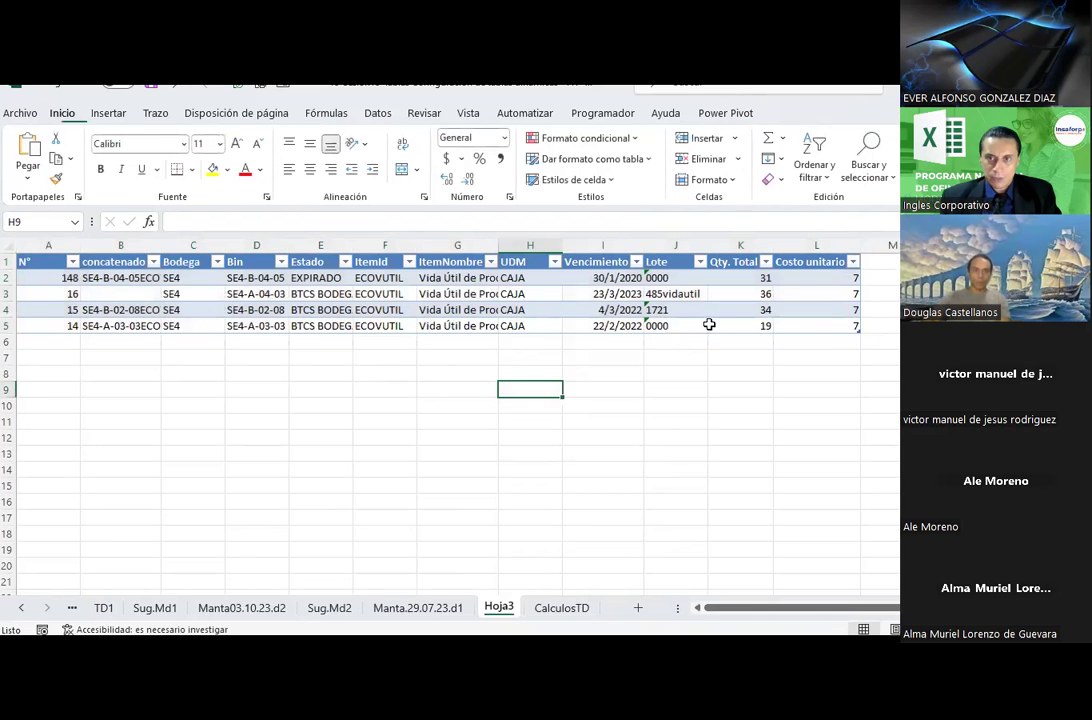
{"action": "left_click_drag", "start_coordinate": [751, 276], "coordinate": [760, 326]}
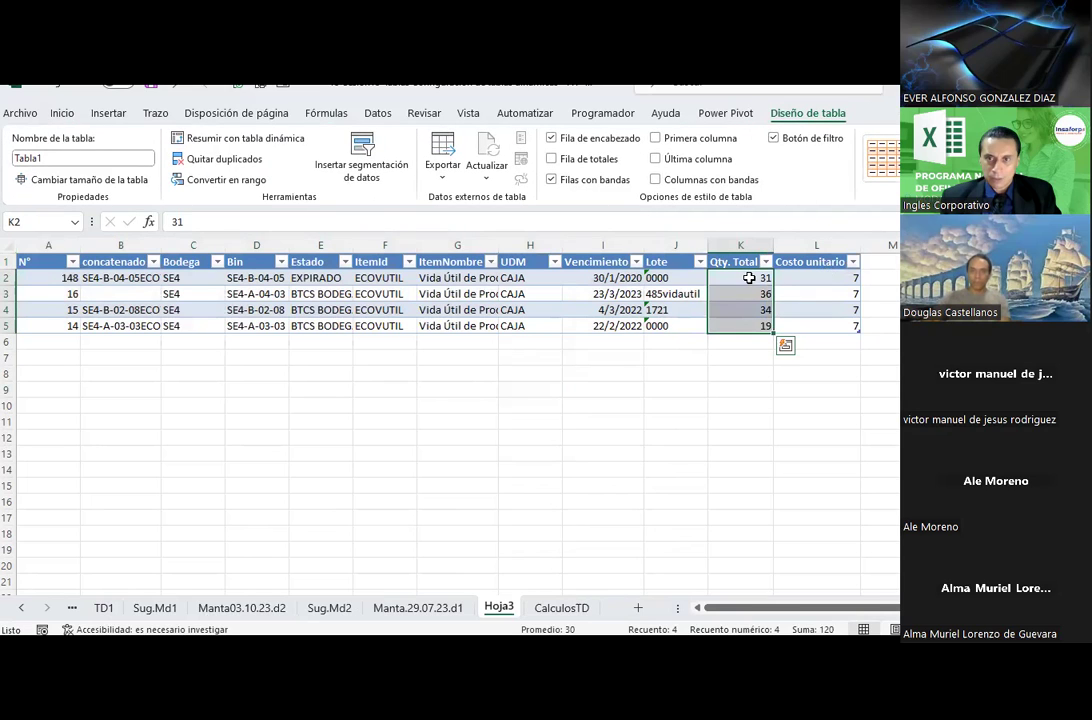
{"action": "left_click_drag", "start_coordinate": [800, 279], "coordinate": [810, 324]}
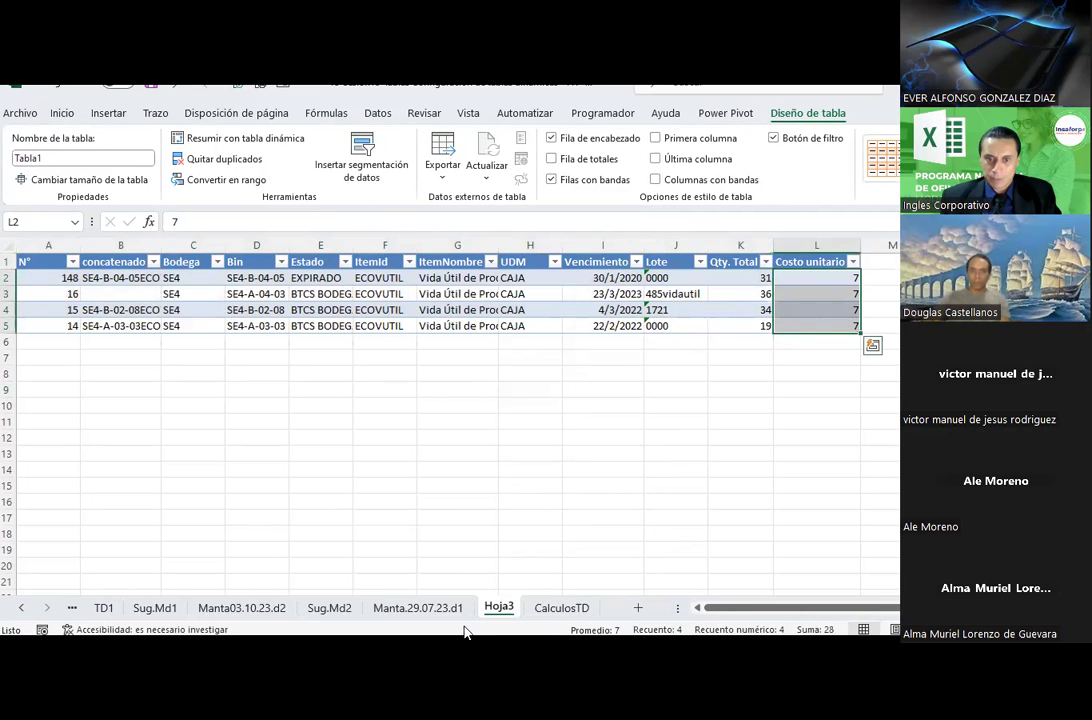
{"action": "left_click", "coordinate": [561, 607]}
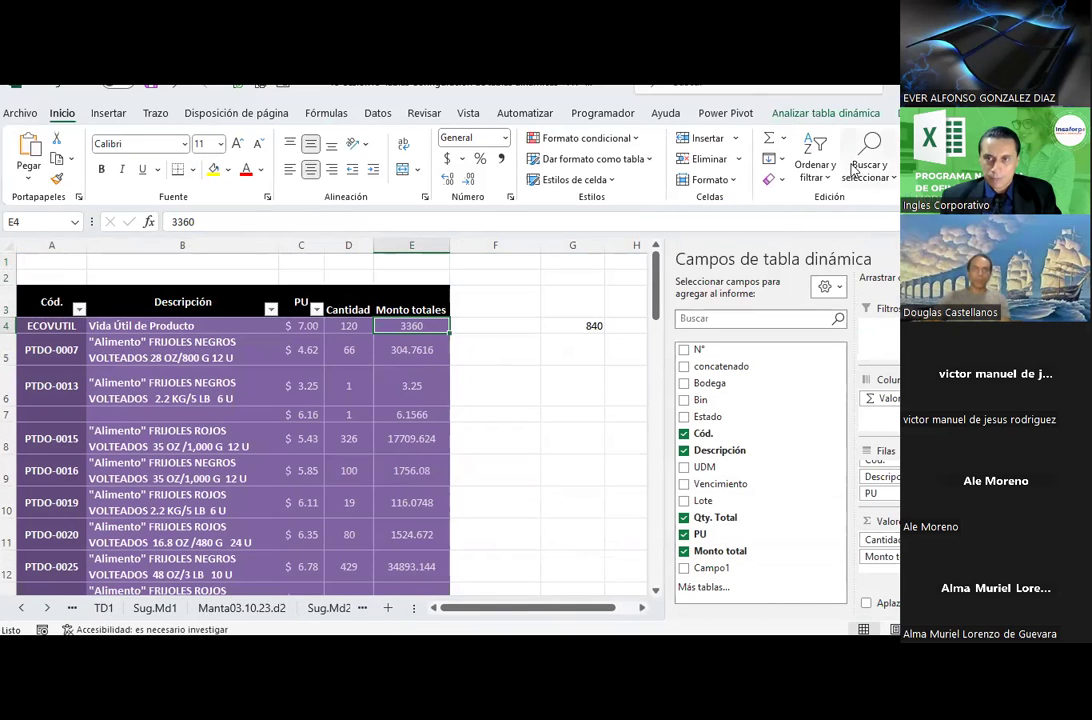
{"action": "left_click", "coordinate": [826, 113]}
{"action": "left_click", "coordinate": [857, 165]}
{"action": "key", "text": "Escape"}
{"action": "left_click", "coordinate": [799, 186]}
{"action": "left_click", "coordinate": [826, 246]}
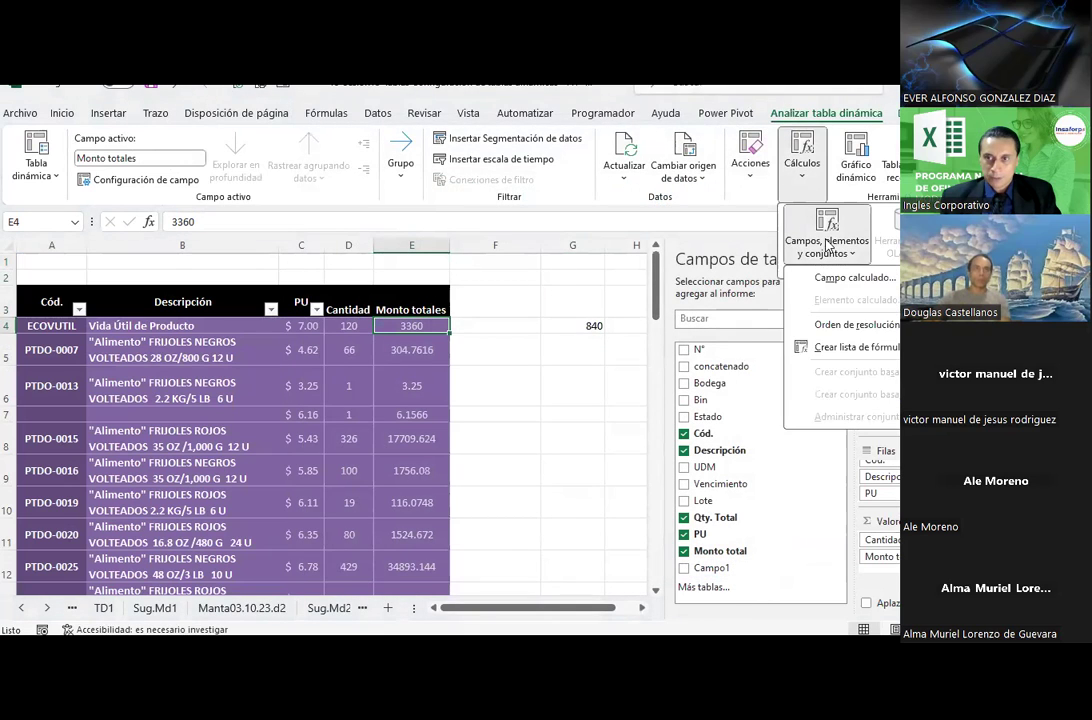
{"action": "left_click", "coordinate": [820, 279]}
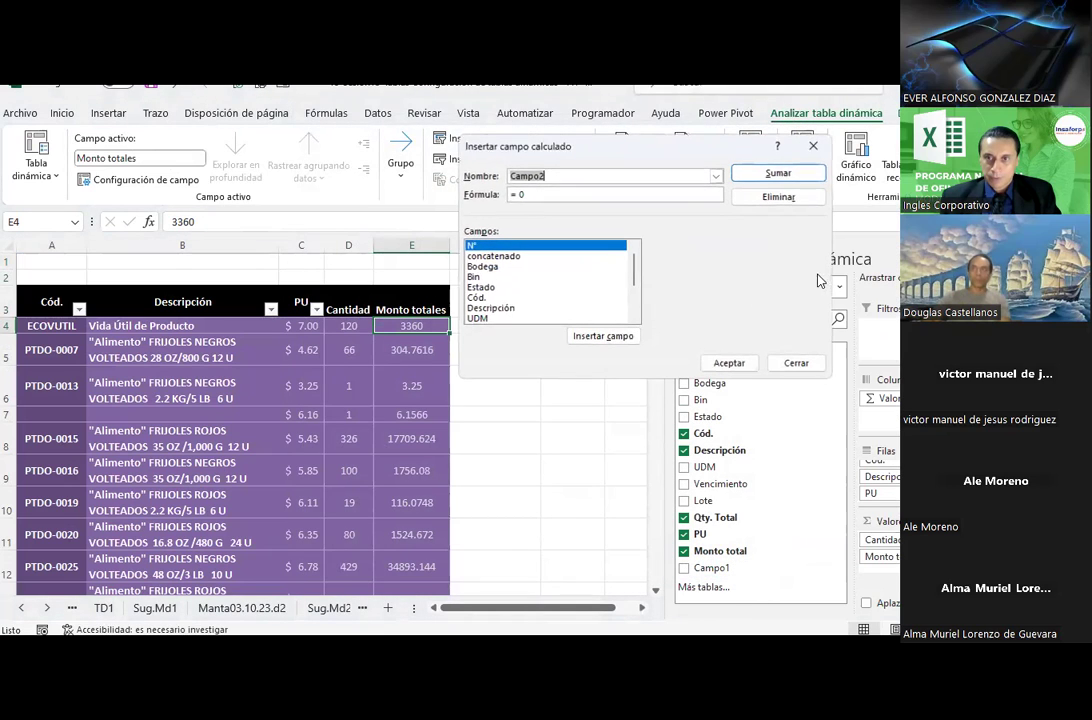
{"action": "left_click", "coordinate": [715, 176]}
{"action": "left_click", "coordinate": [600, 190]}
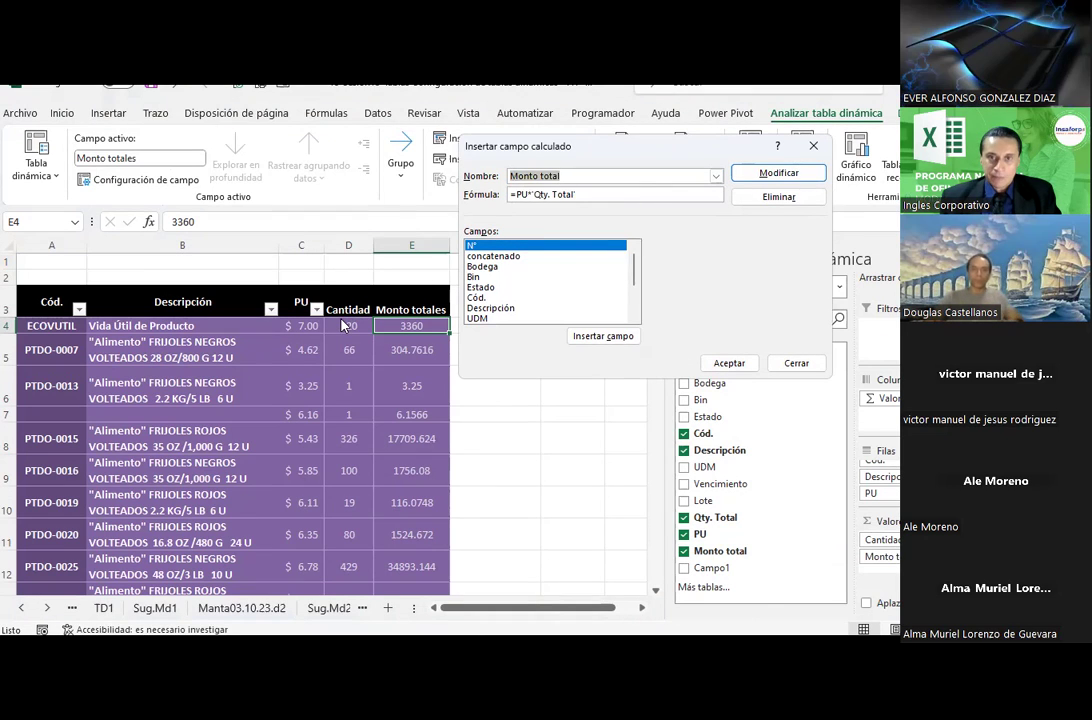
{"action": "left_click_drag", "start_coordinate": [633, 276], "coordinate": [632, 300]}
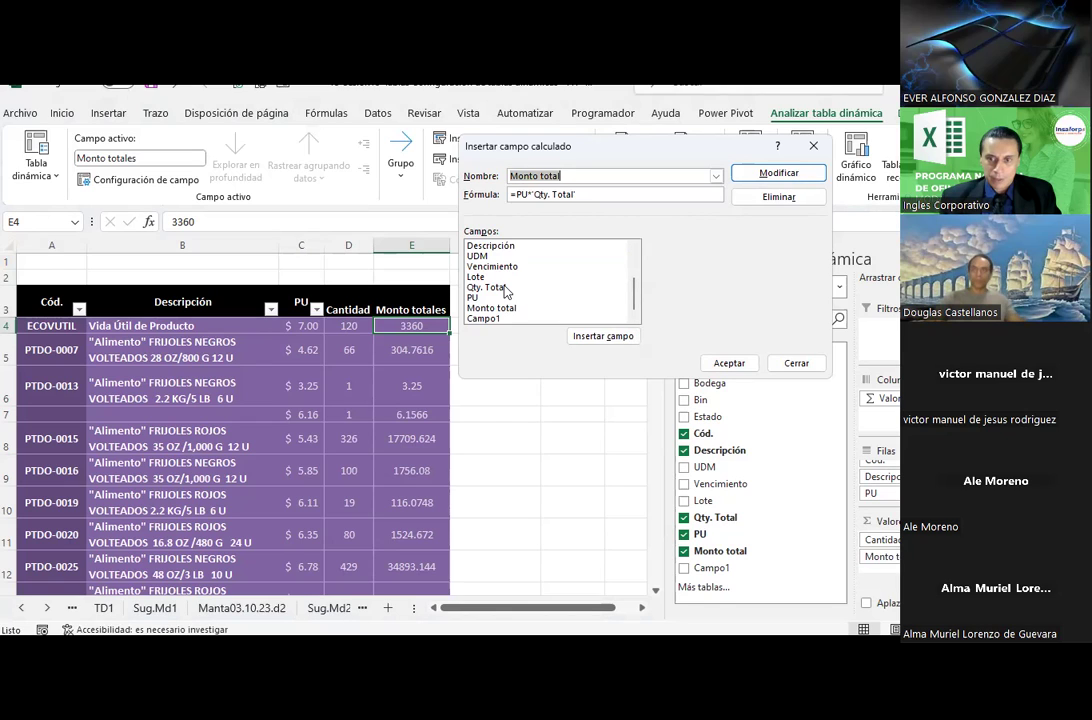
{"action": "left_click", "coordinate": [506, 289]}
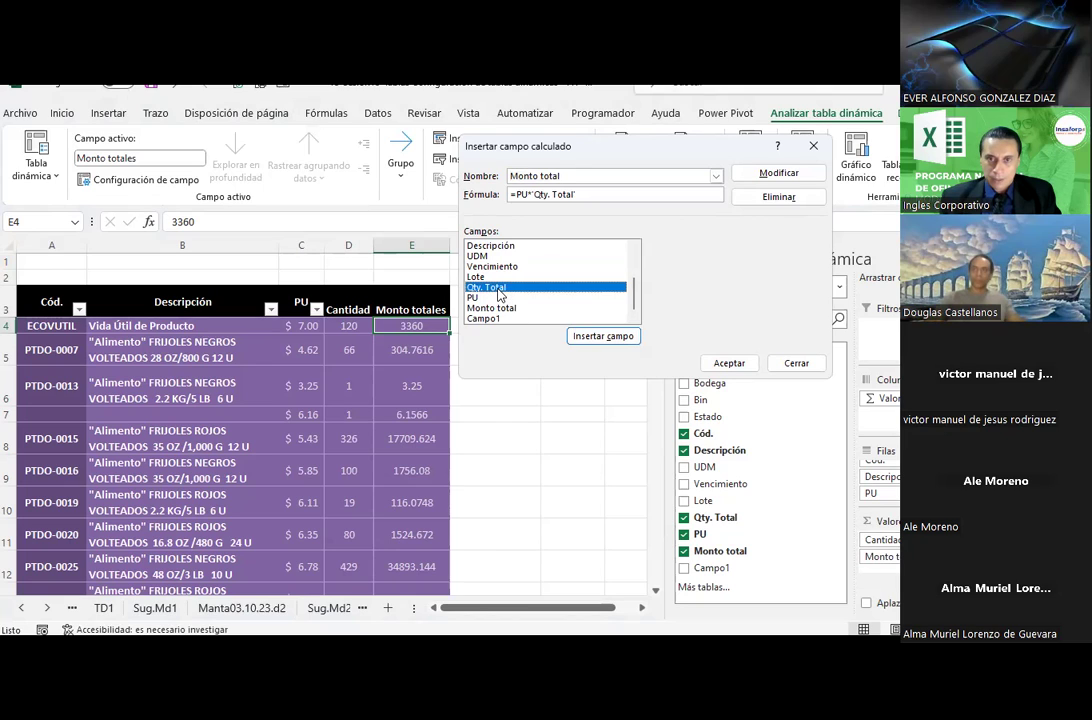
Close the calculated field window and review the Qty. Total column on Manta.29.07.23.d1.
{"action": "key", "text": "Escape"}
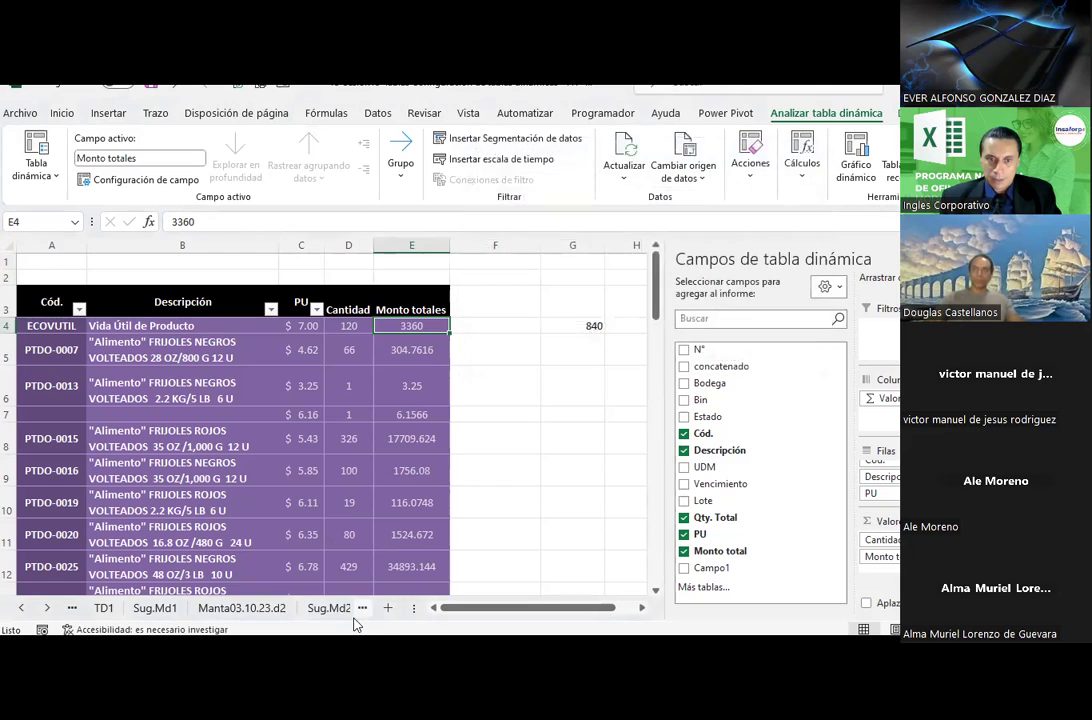
{"action": "left_click", "coordinate": [362, 607]}
{"action": "left_click", "coordinate": [497, 610]}
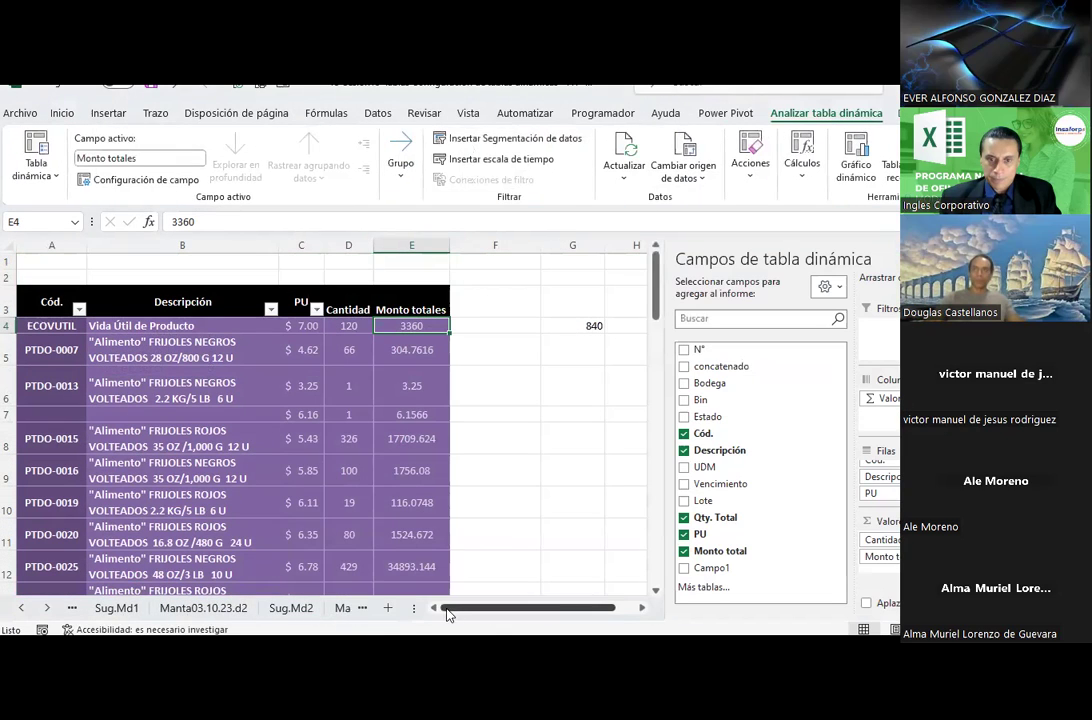
{"action": "left_click_drag", "start_coordinate": [416, 611], "coordinate": [495, 611]}
{"action": "left_click", "coordinate": [395, 607]}
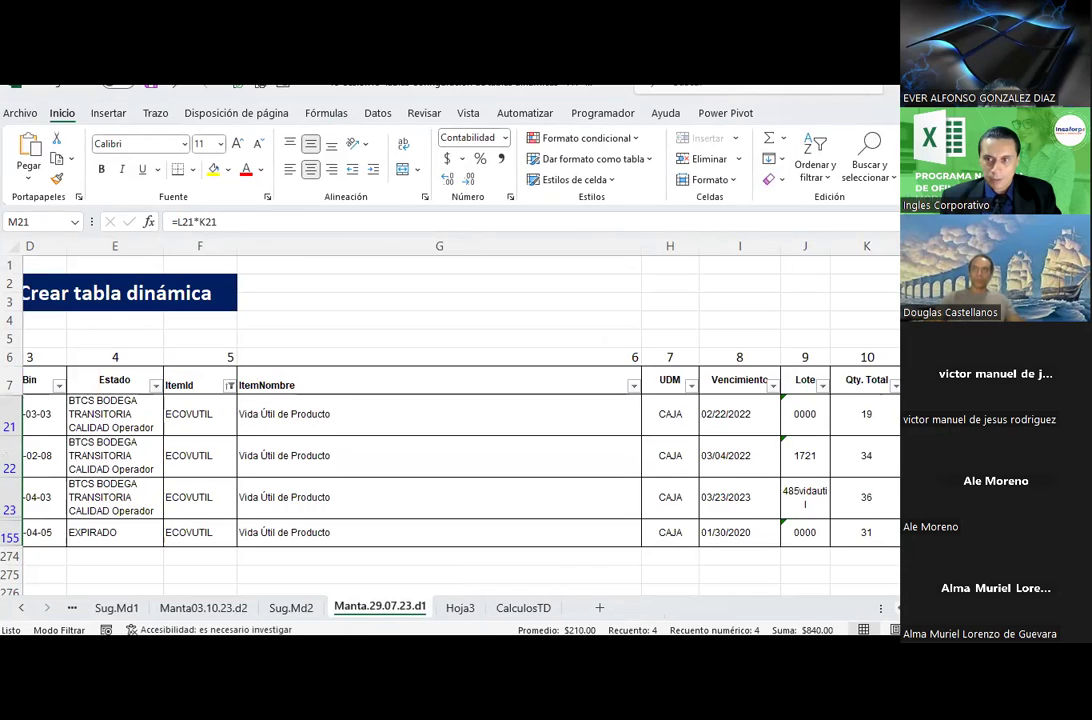
{"action": "left_click", "coordinate": [866, 381]}
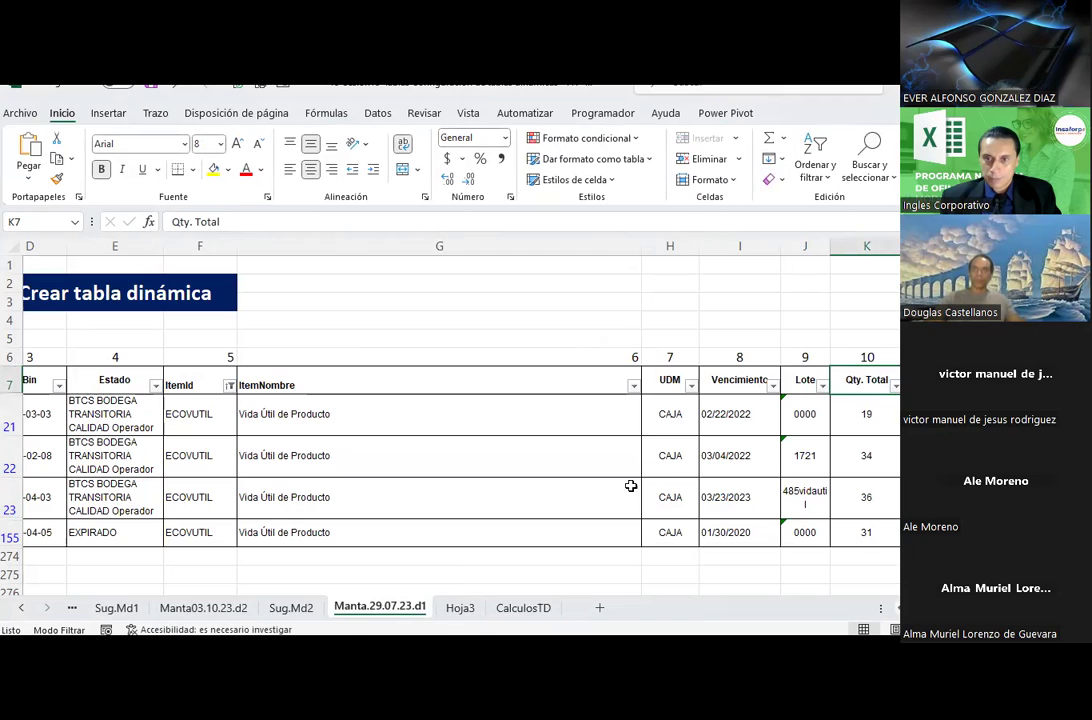
Delete the Hoja3 drill-down sheet.
{"action": "left_click", "coordinate": [462, 608]}
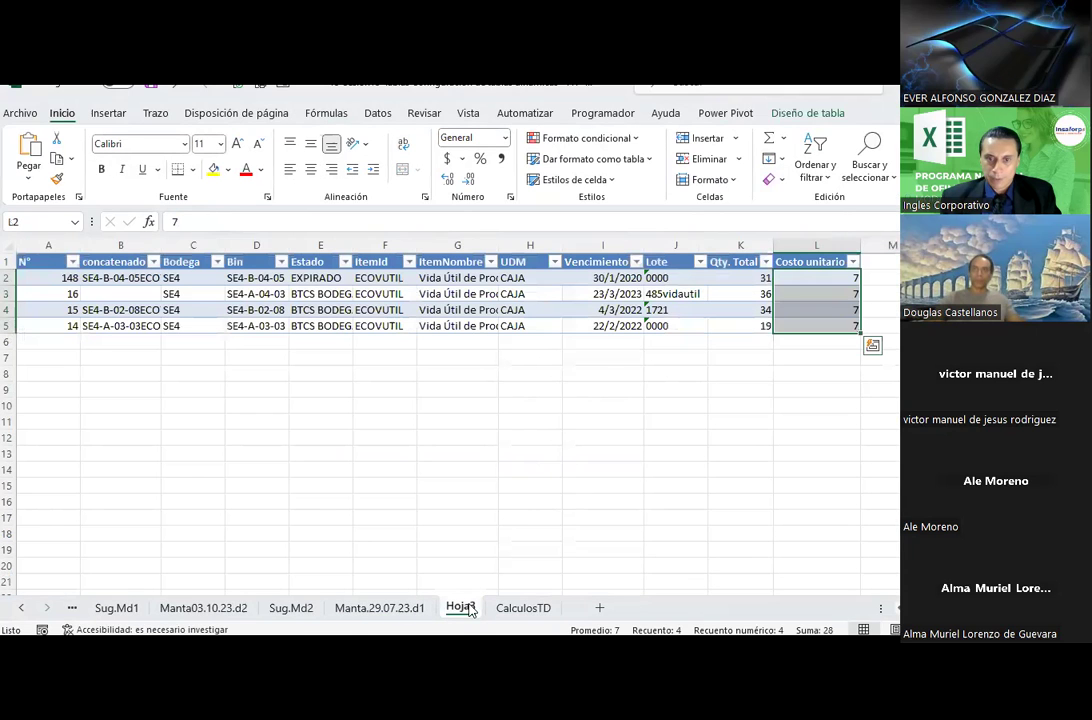
{"action": "right_click", "coordinate": [470, 610]}
{"action": "left_click", "coordinate": [510, 383]}
{"action": "left_click", "coordinate": [509, 401]}
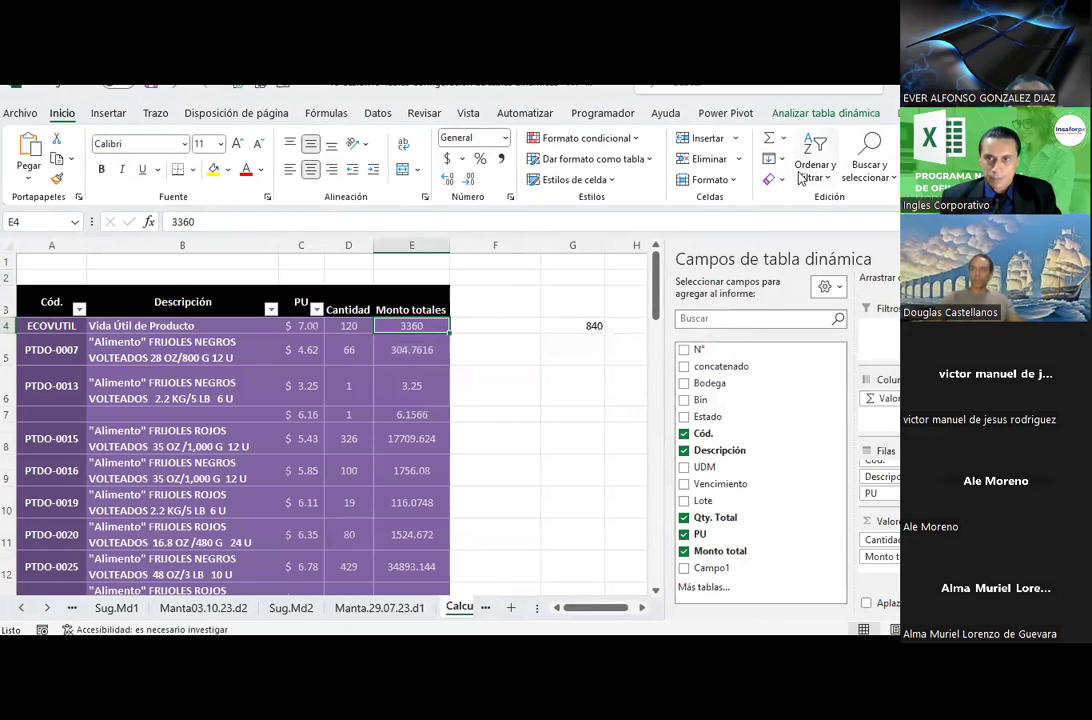
Delete the Monto total calculated field in Insertar campo calculado.
{"action": "left_click", "coordinate": [825, 114]}
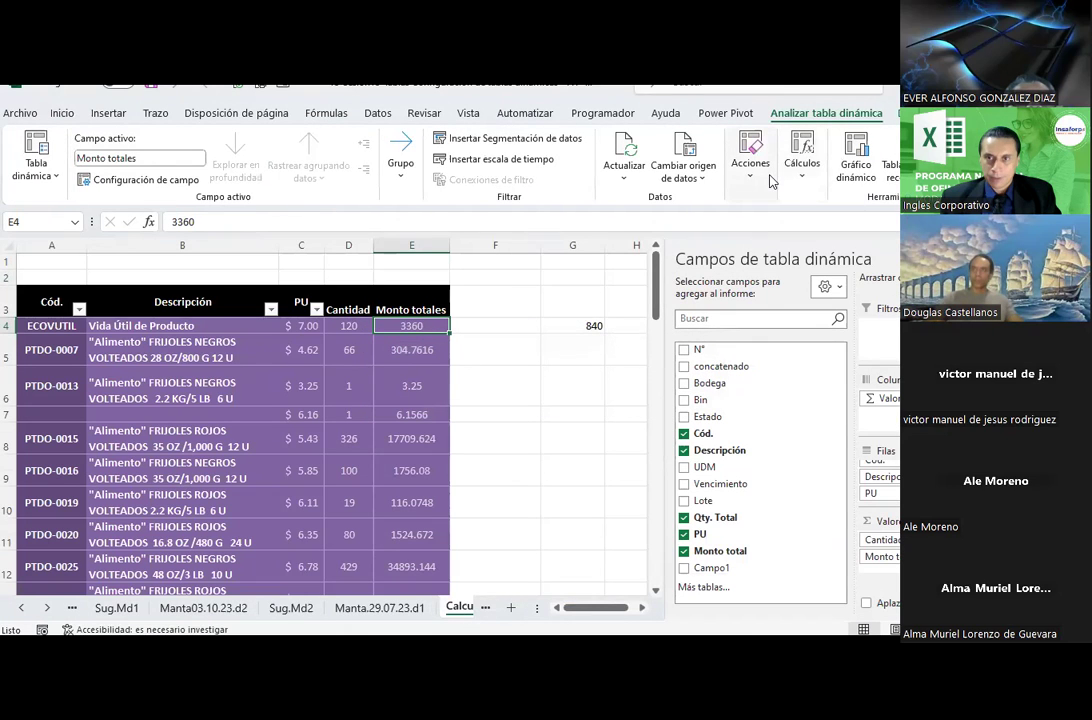
{"action": "left_click", "coordinate": [801, 163]}
{"action": "left_click", "coordinate": [826, 240]}
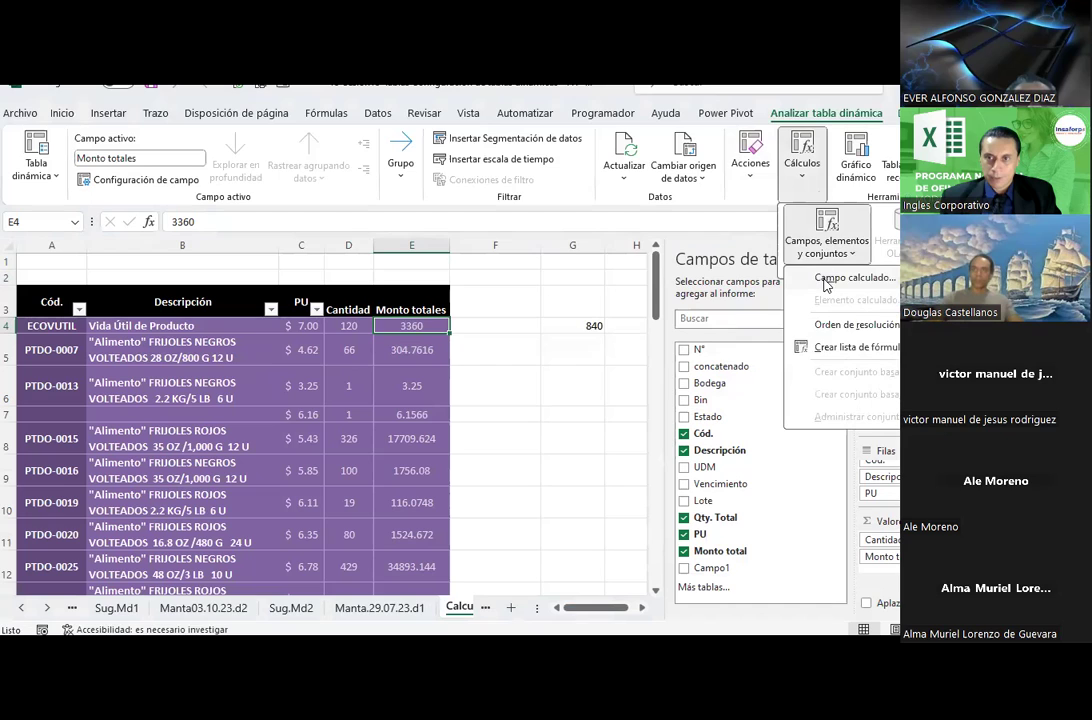
{"action": "left_click", "coordinate": [853, 278]}
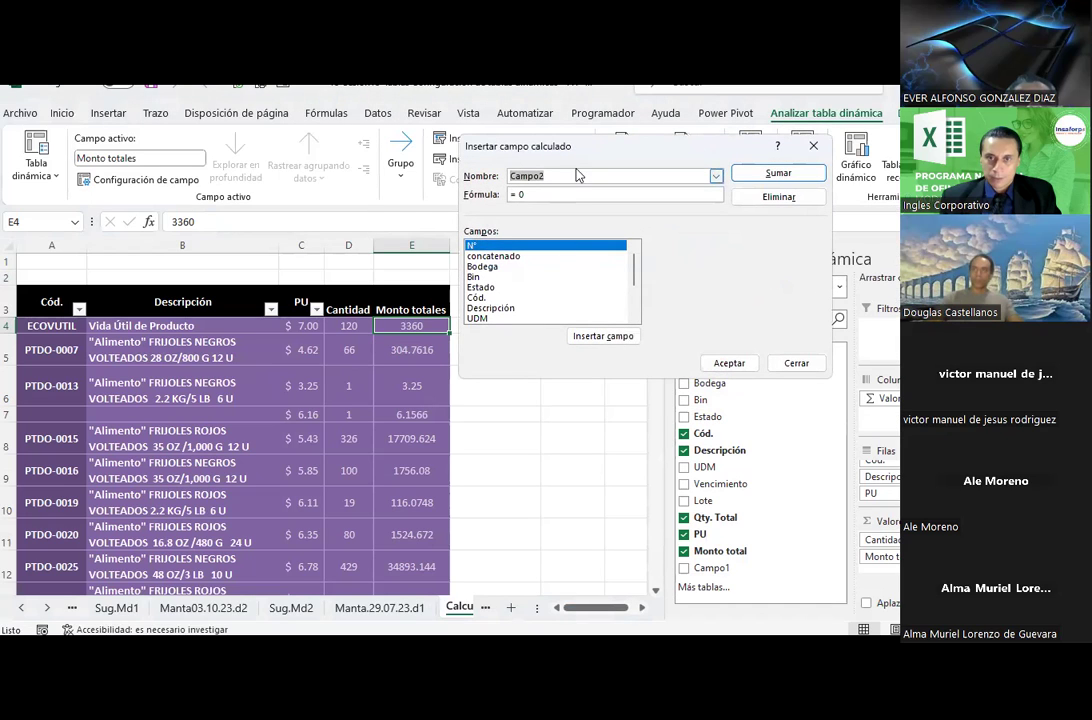
{"action": "left_click", "coordinate": [716, 176]}
{"action": "left_click", "coordinate": [540, 187]}
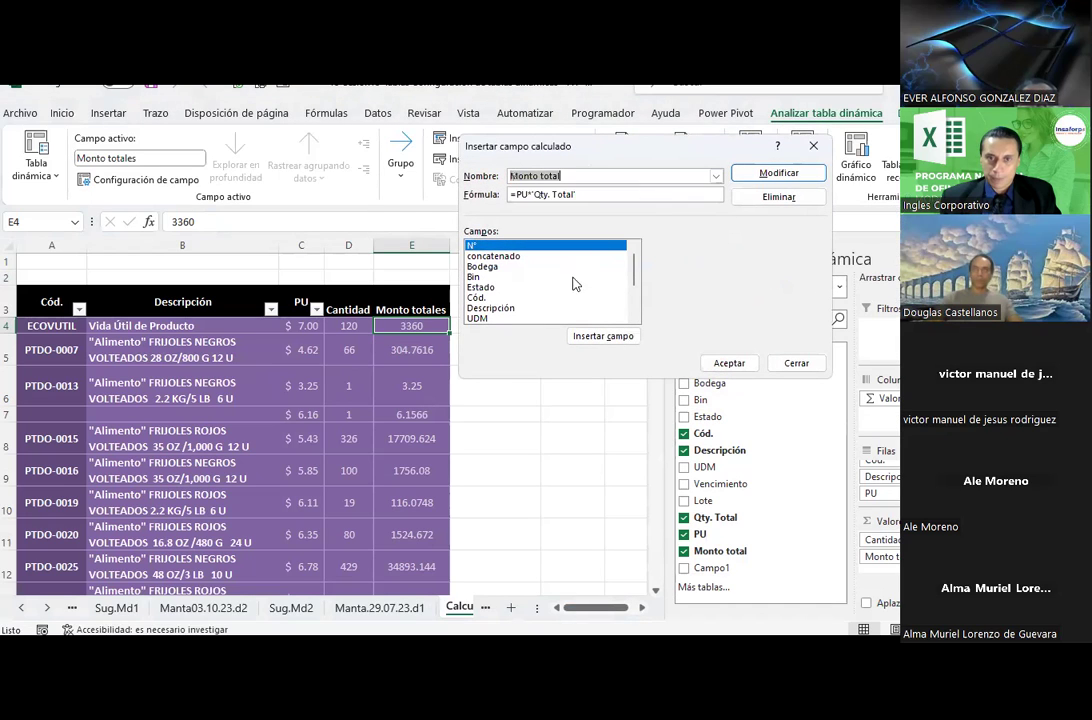
{"action": "left_click_drag", "start_coordinate": [634, 273], "coordinate": [638, 314]}
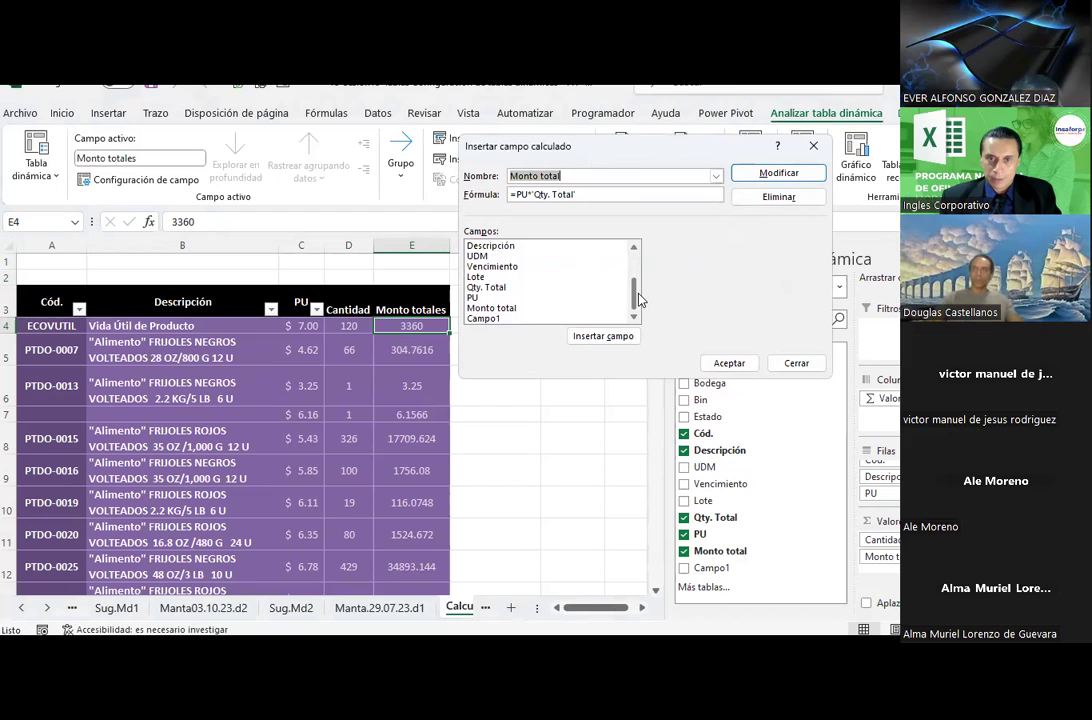
{"action": "left_click", "coordinate": [516, 194]}
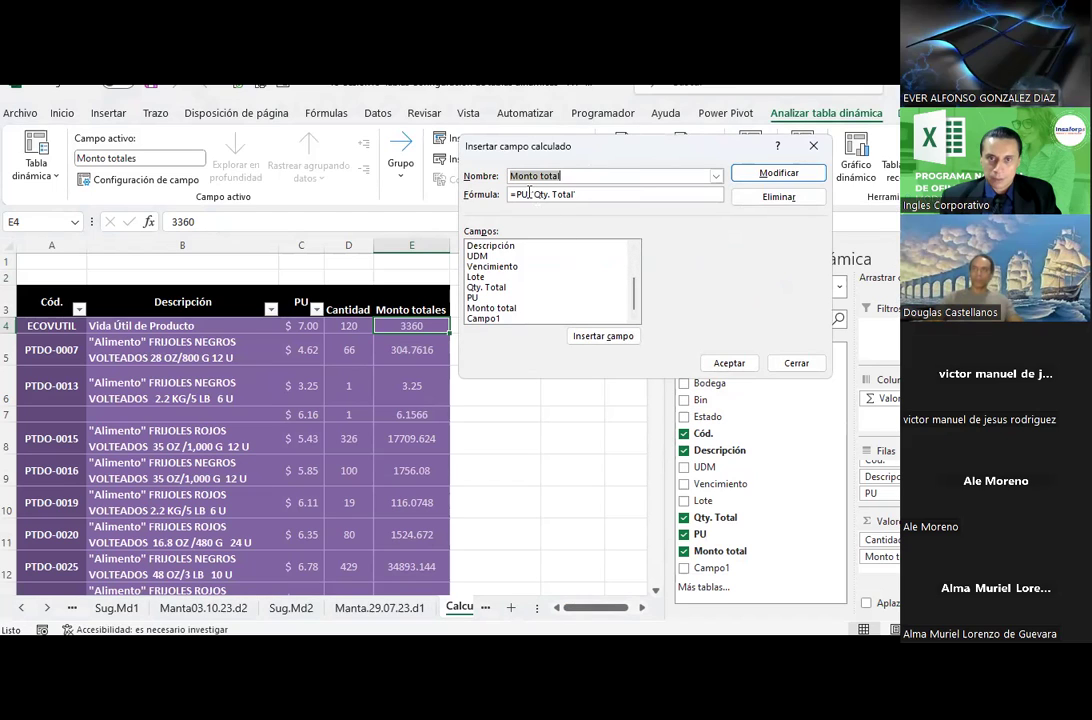
{"action": "left_click", "coordinate": [486, 289]}
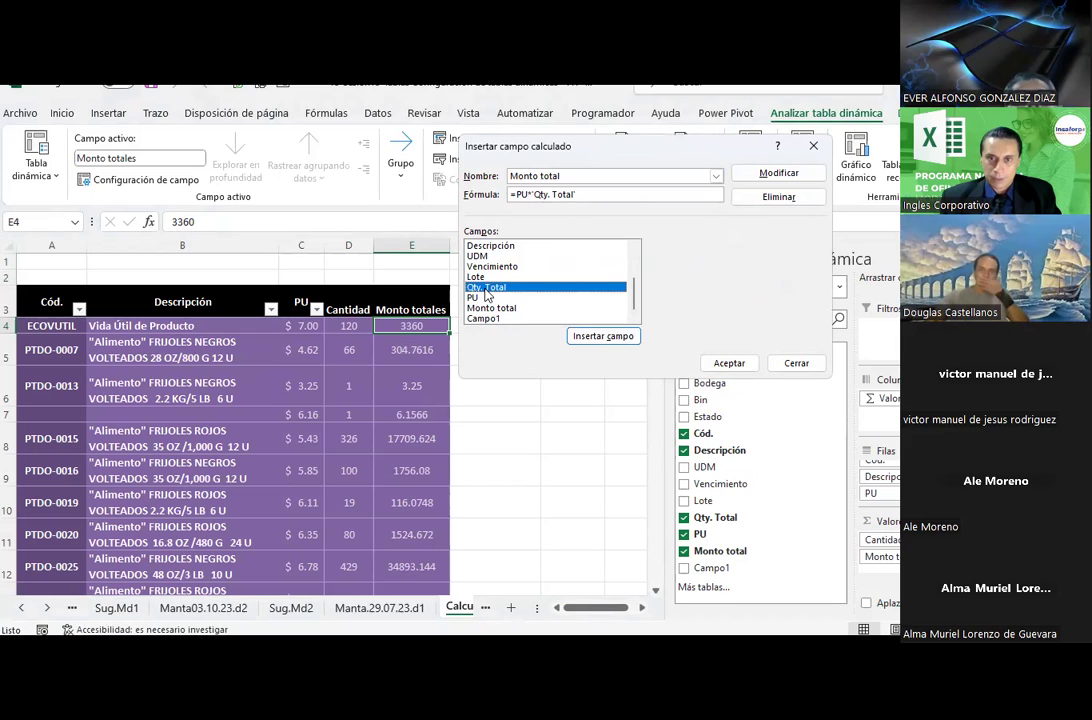
{"action": "left_click", "coordinate": [490, 298]}
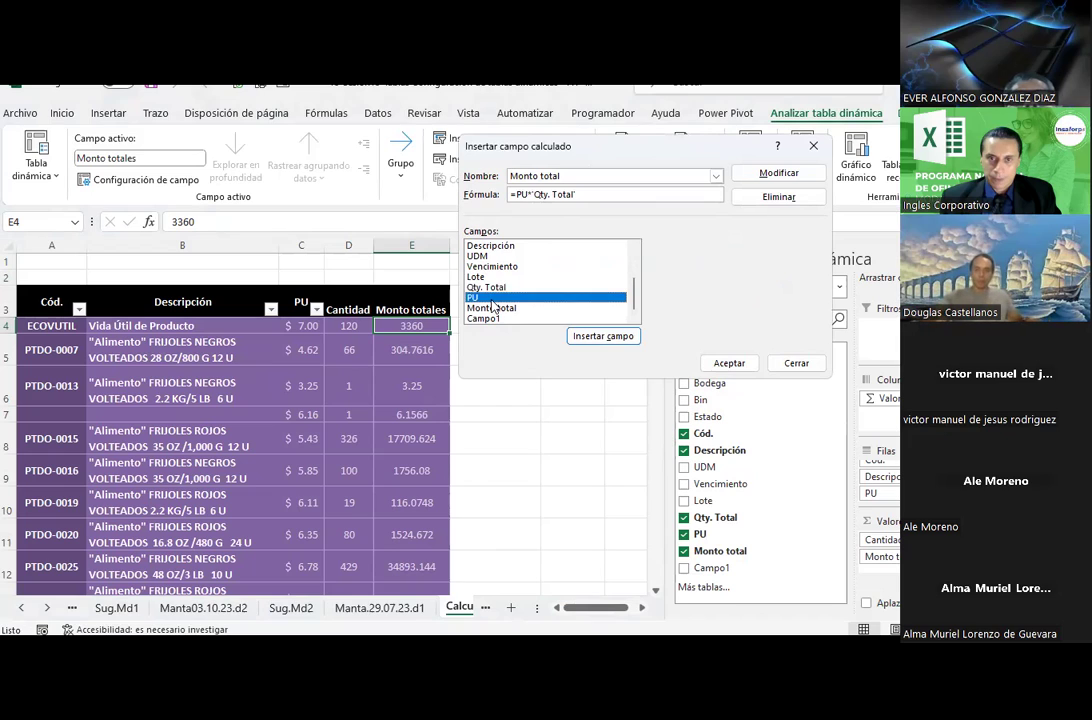
{"action": "left_click", "coordinate": [482, 319]}
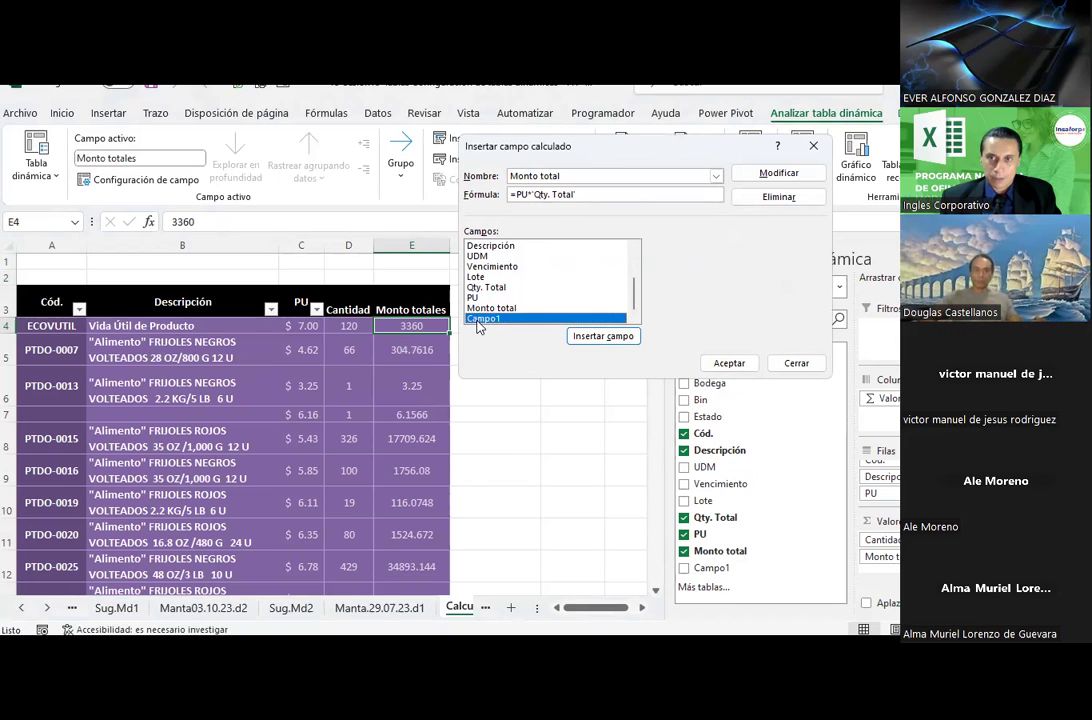
{"action": "left_click", "coordinate": [781, 197]}
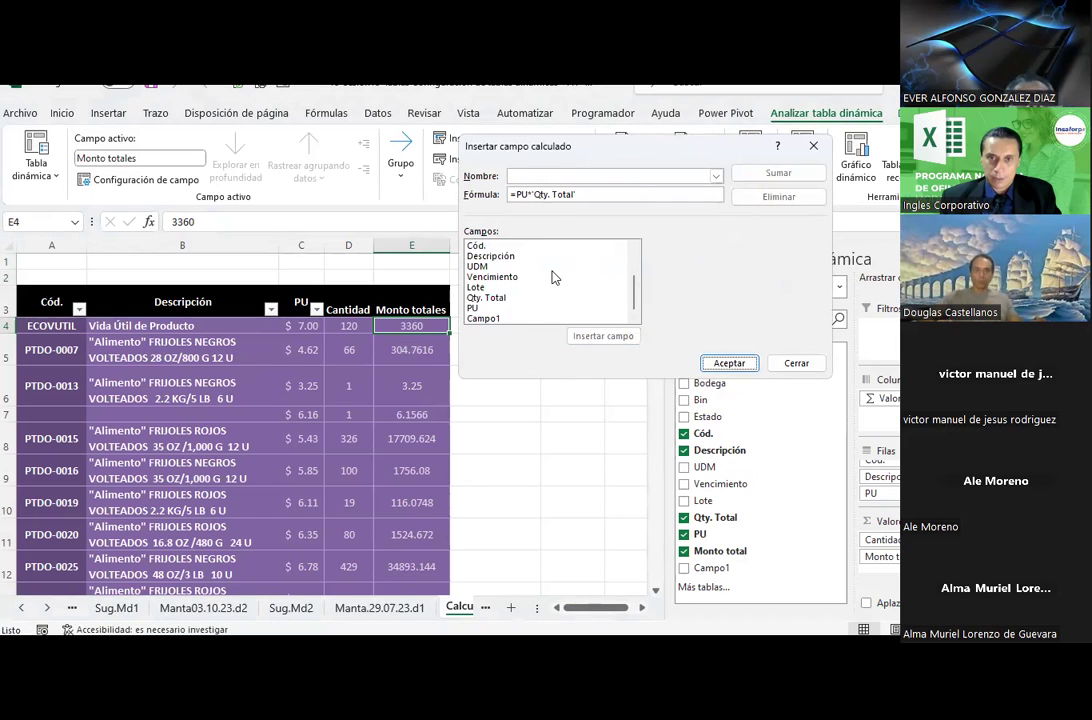
Delete the Campo1 calculated field too and accept the dialog.
{"action": "left_click", "coordinate": [495, 318]}
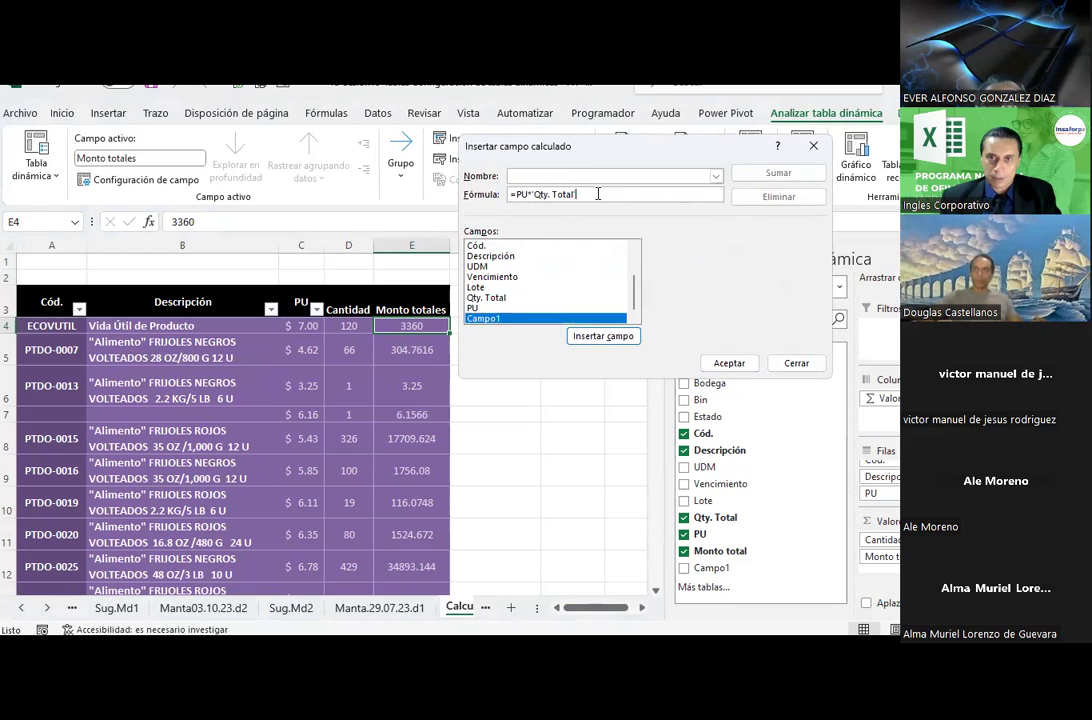
{"action": "left_click", "coordinate": [716, 176]}
{"action": "left_click", "coordinate": [605, 190]}
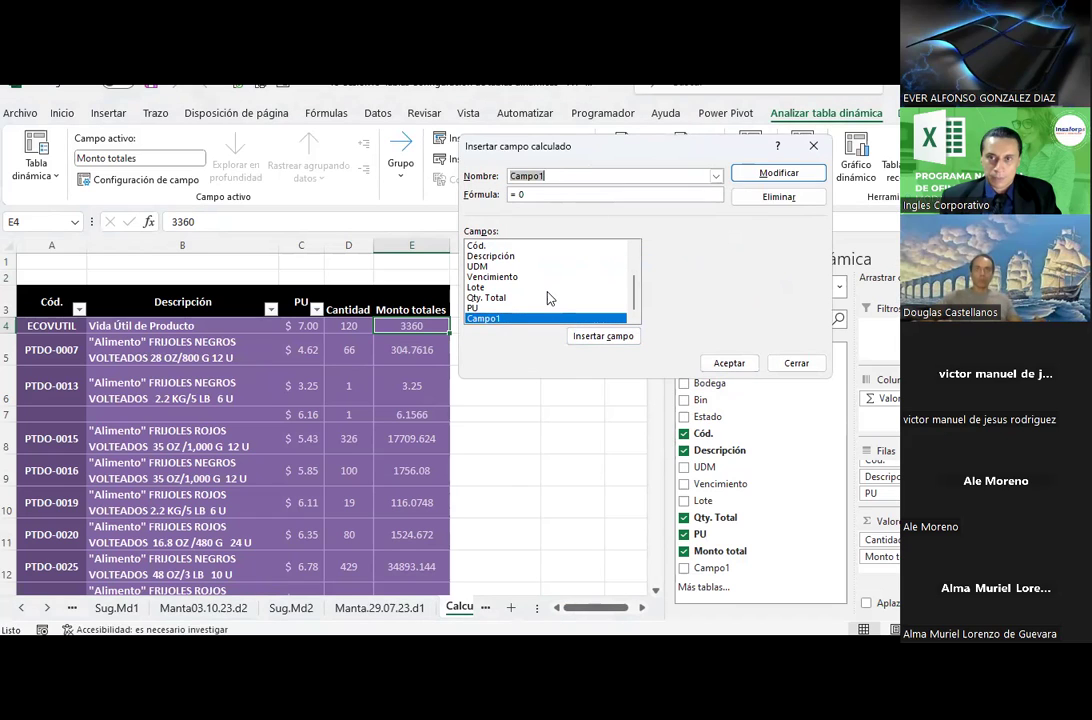
{"action": "left_click", "coordinate": [781, 198]}
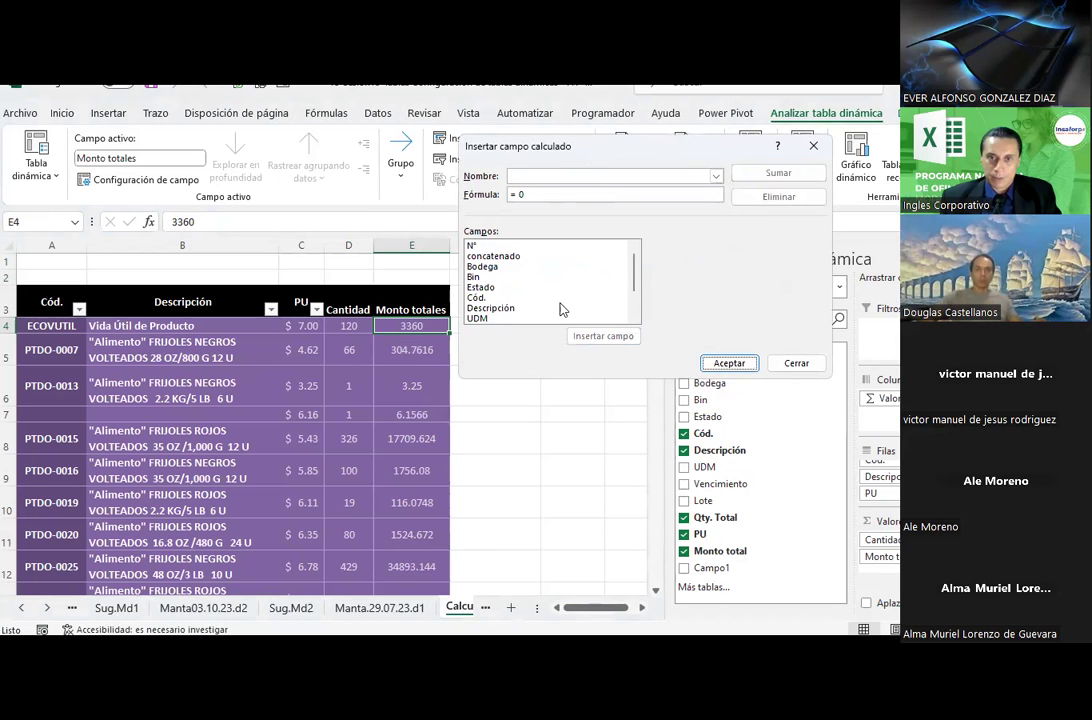
{"action": "scroll", "coordinate": [562, 310], "scroll_direction": "down", "scroll_amount": 2}
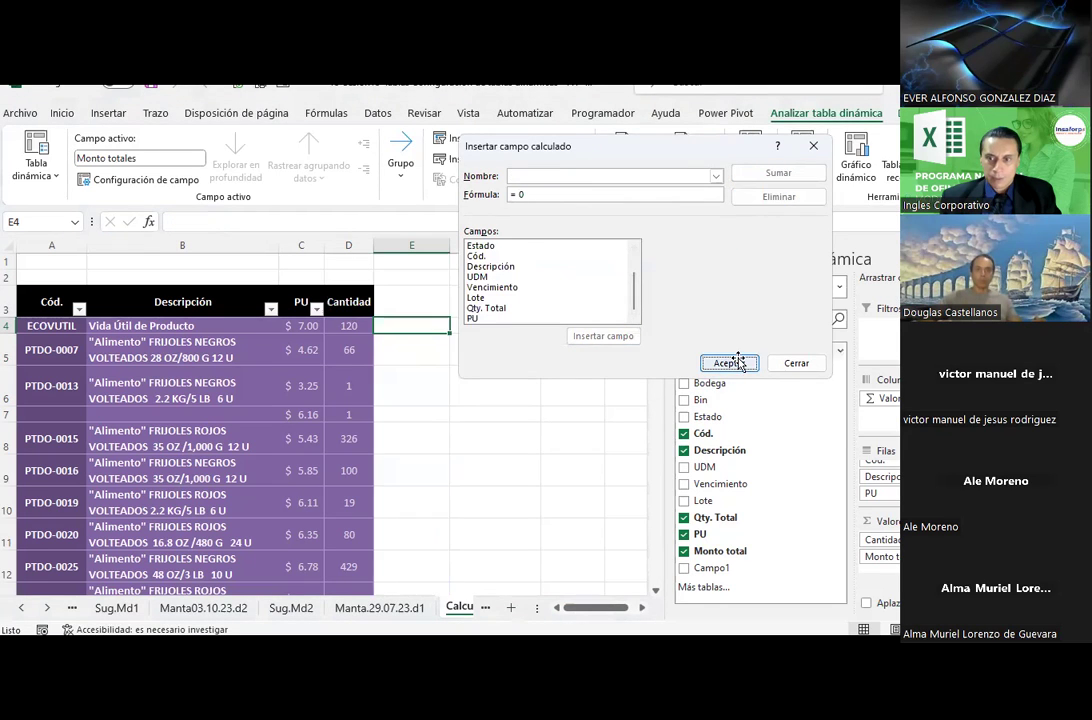
{"action": "left_click", "coordinate": [737, 362]}
{"action": "left_click", "coordinate": [366, 325]}
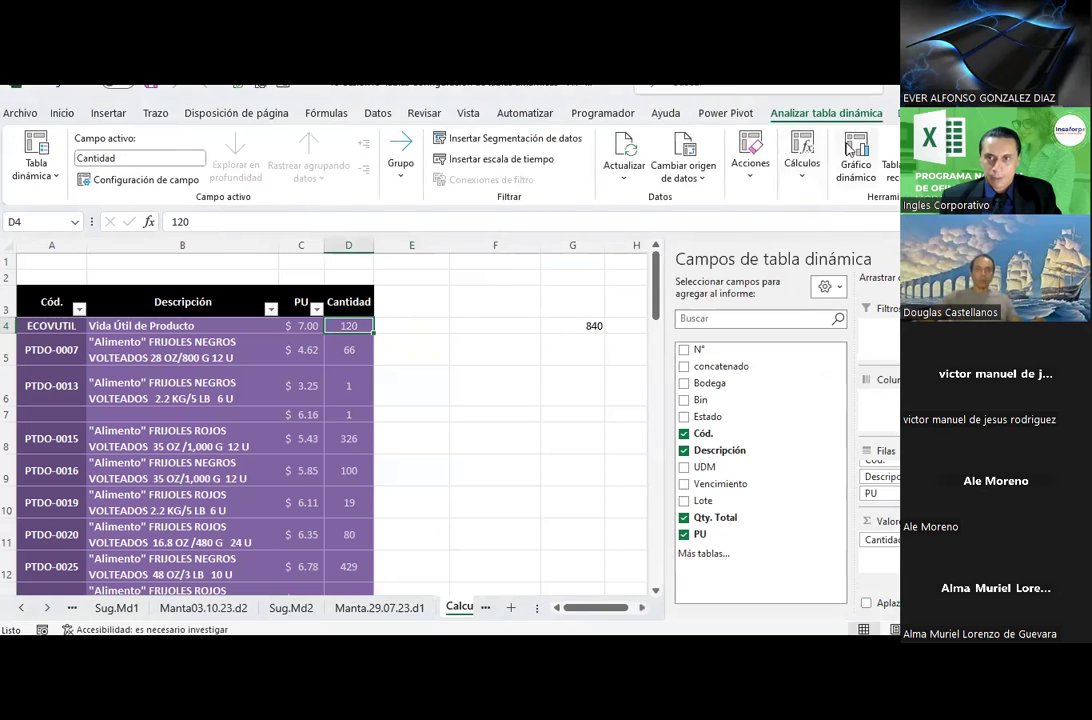
Create a calculated field named MT with formula ='Qty. Total'*PU.
{"action": "left_click", "coordinate": [802, 158]}
{"action": "left_click", "coordinate": [815, 245]}
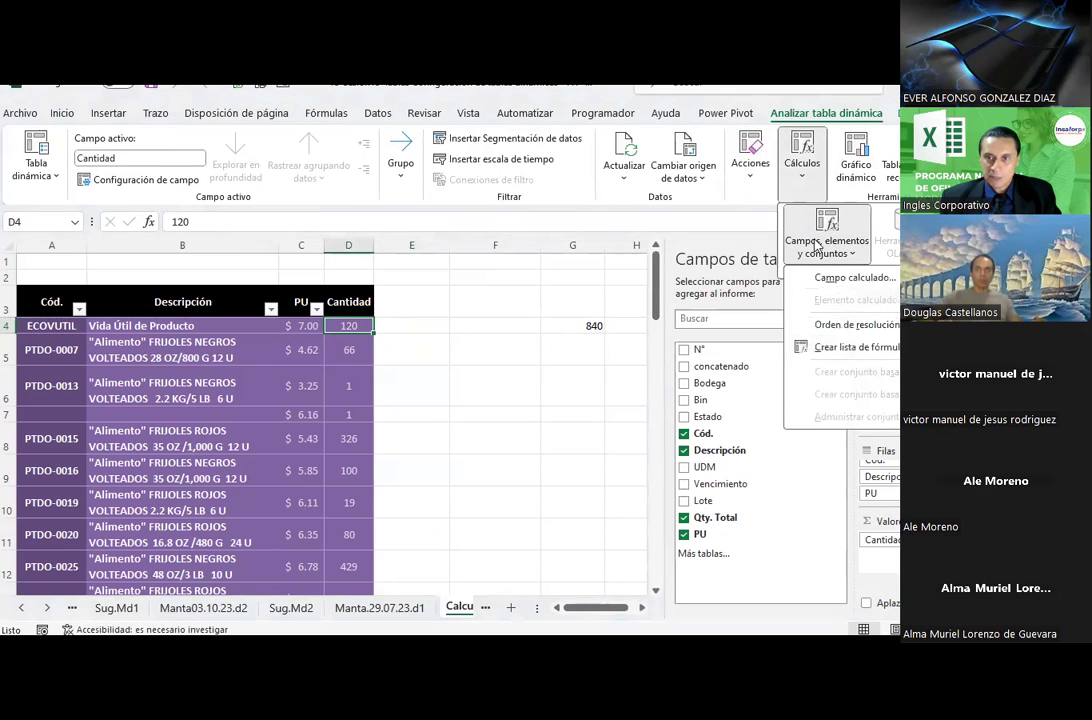
{"action": "left_click", "coordinate": [840, 277]}
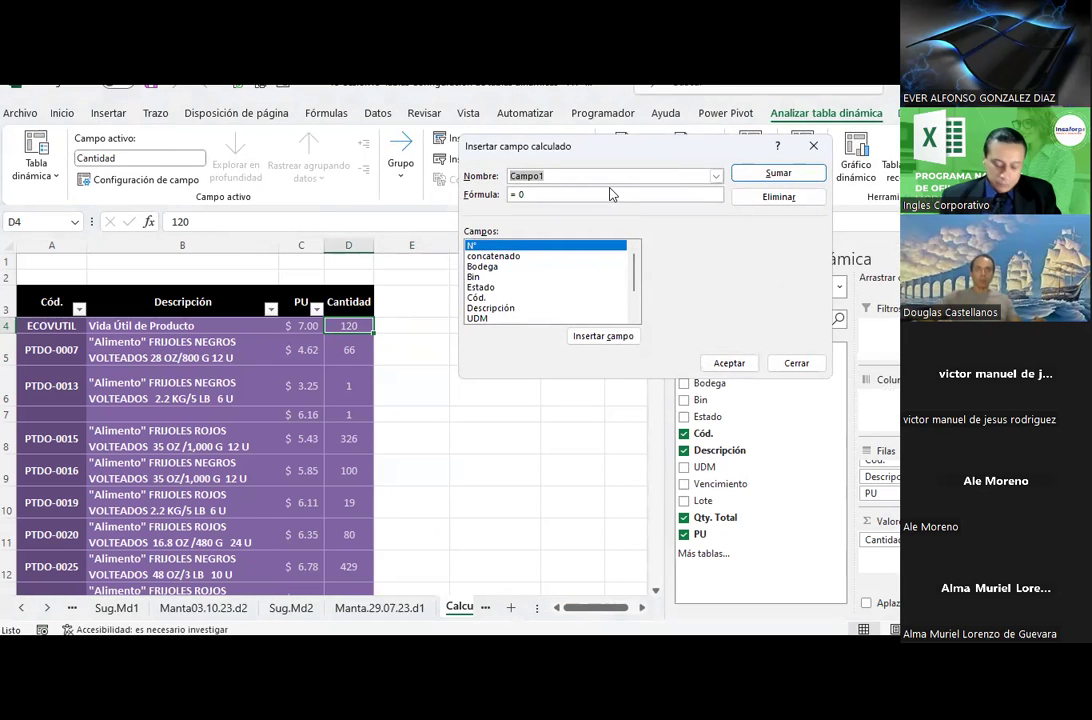
{"action": "type", "text": "MT"}
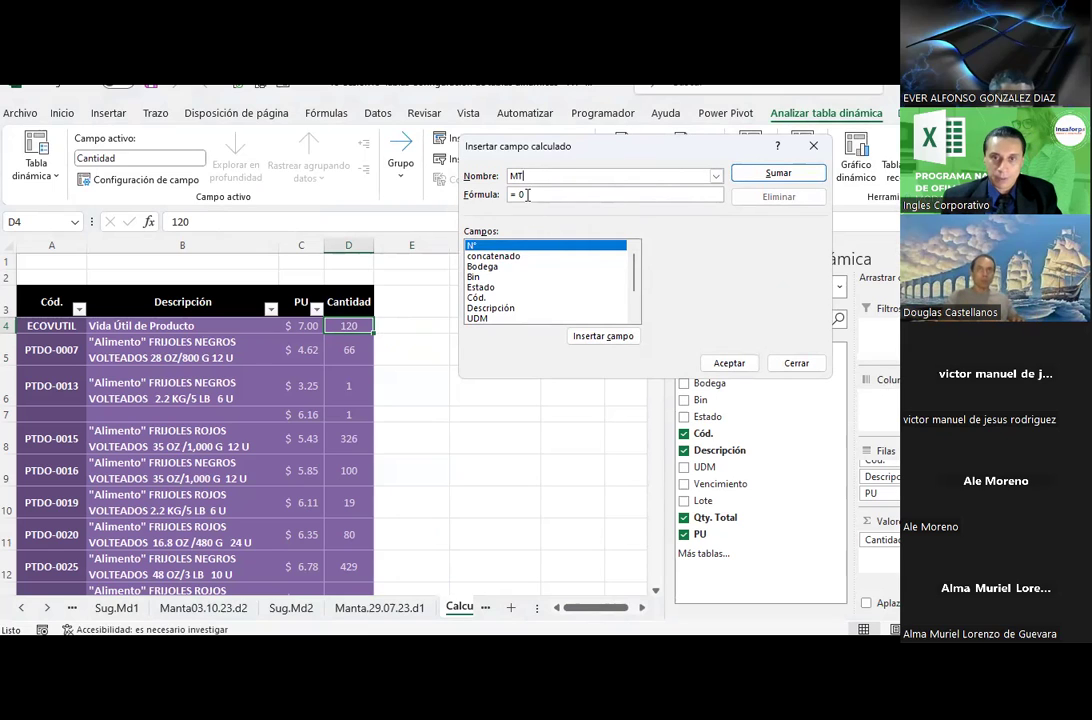
{"action": "key", "text": "BackSpace"}
{"action": "key", "text": "BackSpace"}
{"action": "scroll", "coordinate": [560, 275], "scroll_direction": "down", "scroll_amount": 2}
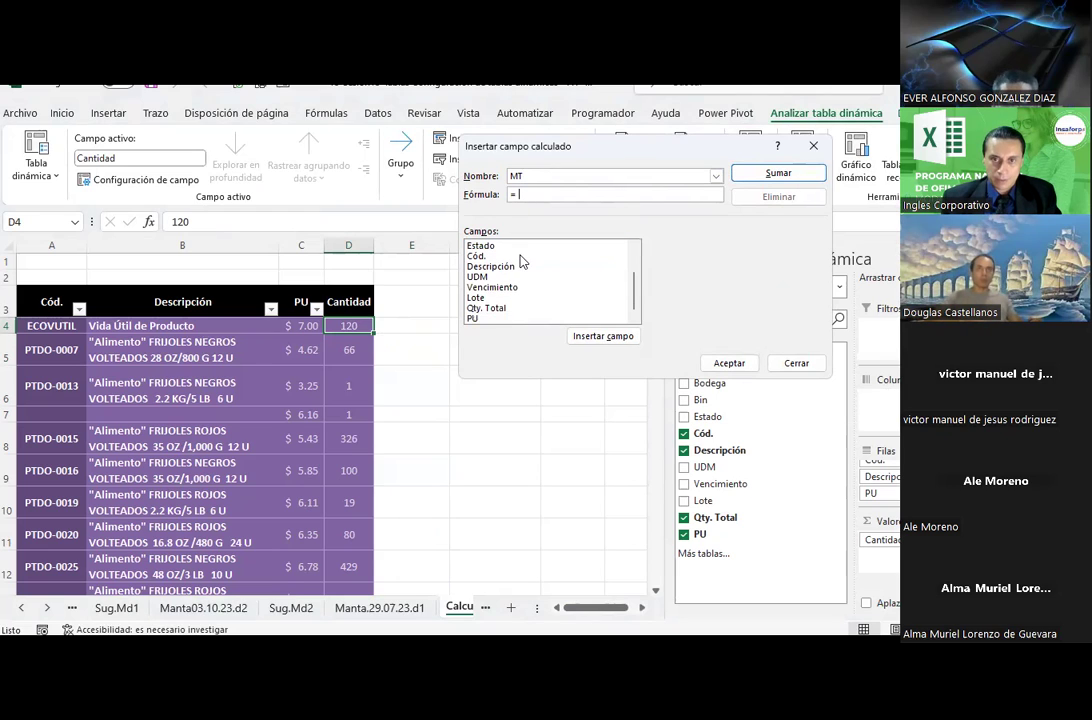
{"action": "left_click", "coordinate": [479, 310]}
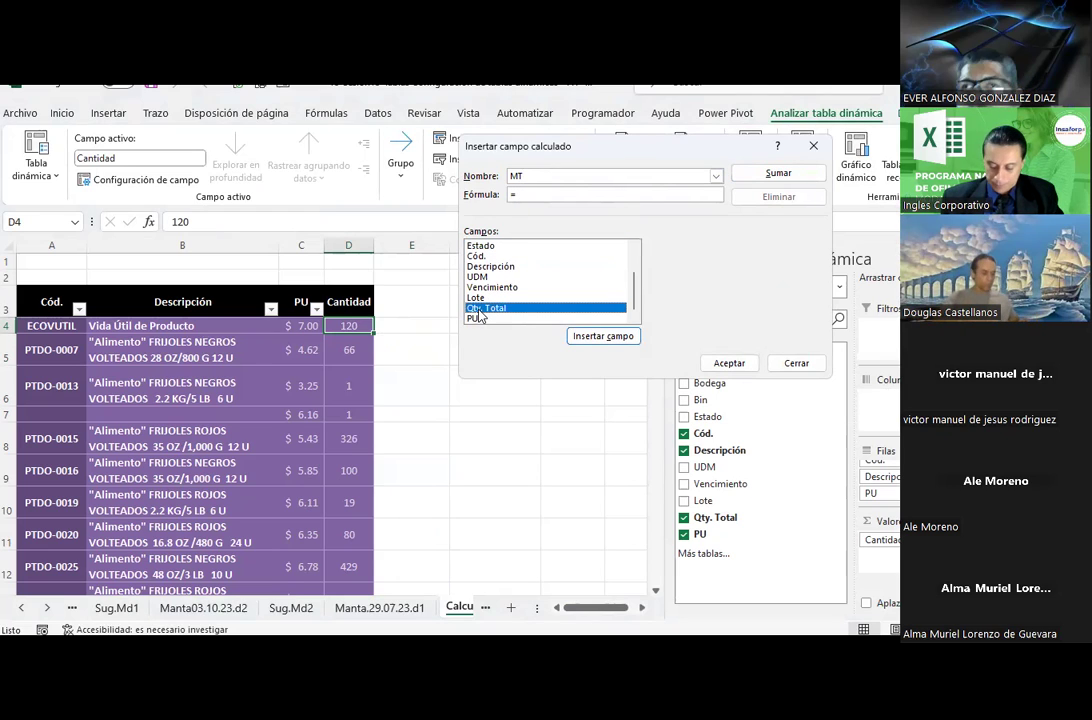
{"action": "left_click", "coordinate": [572, 338]}
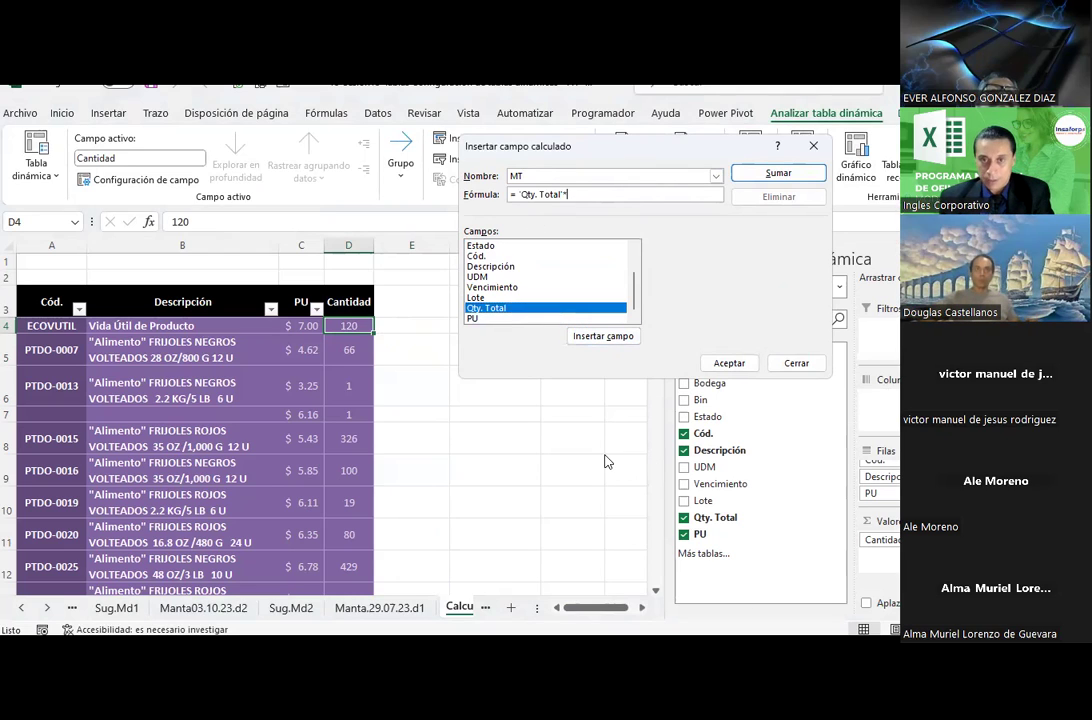
{"action": "left_click", "coordinate": [607, 318]}
{"action": "left_click", "coordinate": [597, 338]}
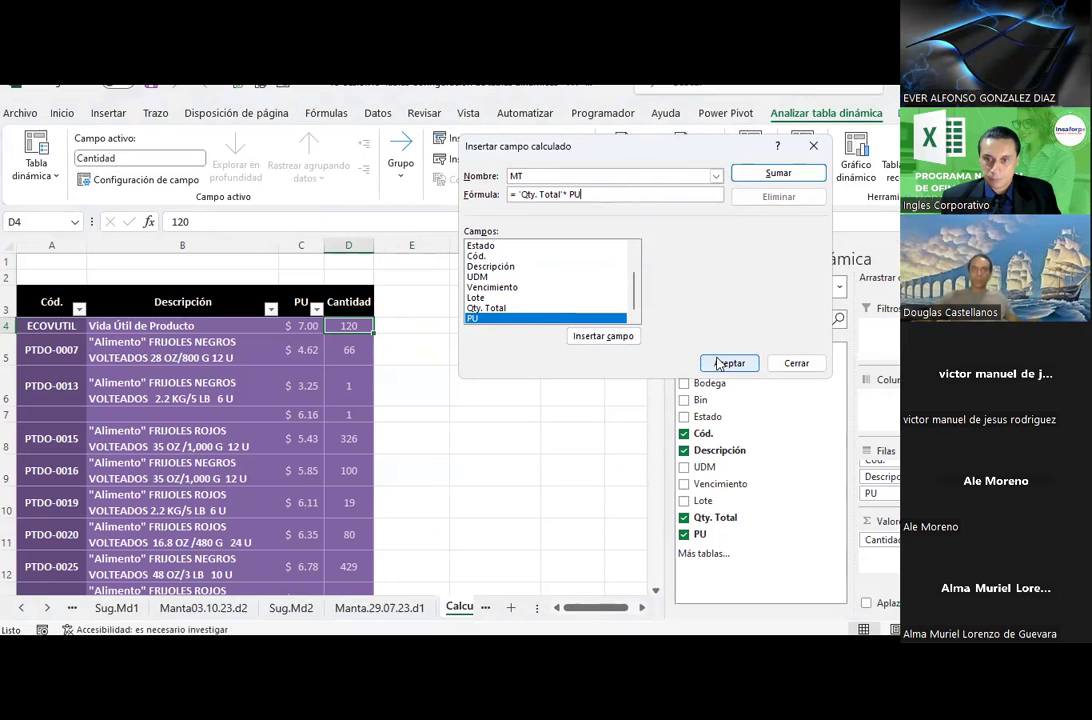
{"action": "left_click", "coordinate": [718, 364]}
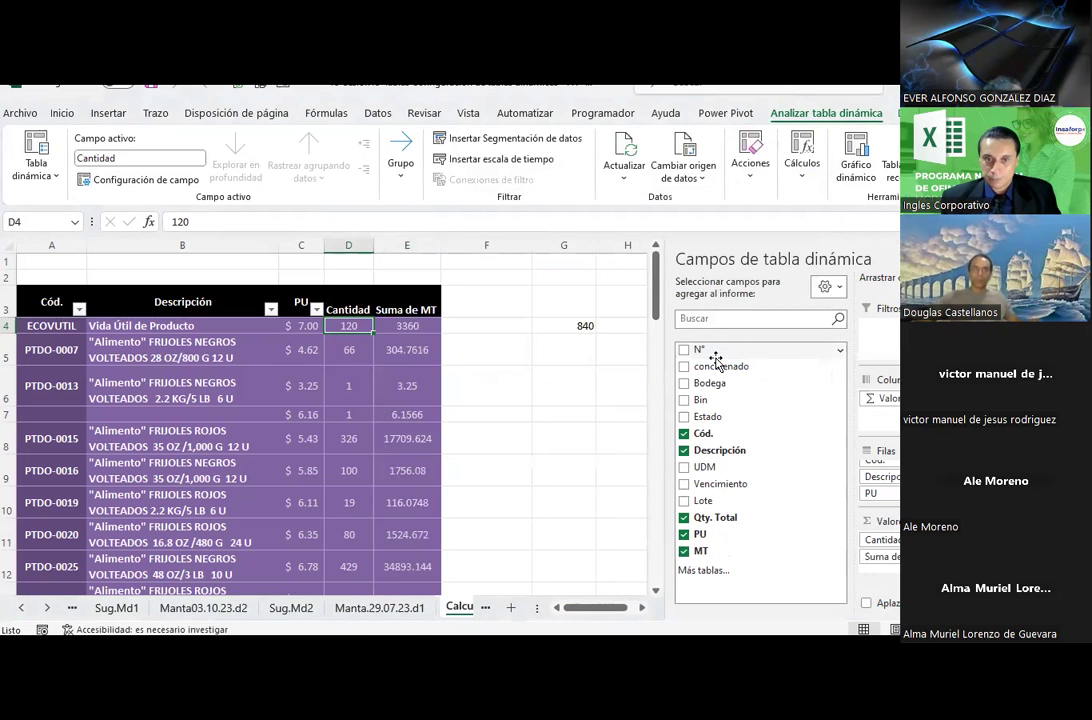
Apply Contabilidad format to the Suma de MT values from E4 through the Total general row.
{"action": "left_click", "coordinate": [407, 325]}
{"action": "left_click_drag", "start_coordinate": [407, 325], "coordinate": [397, 627]}
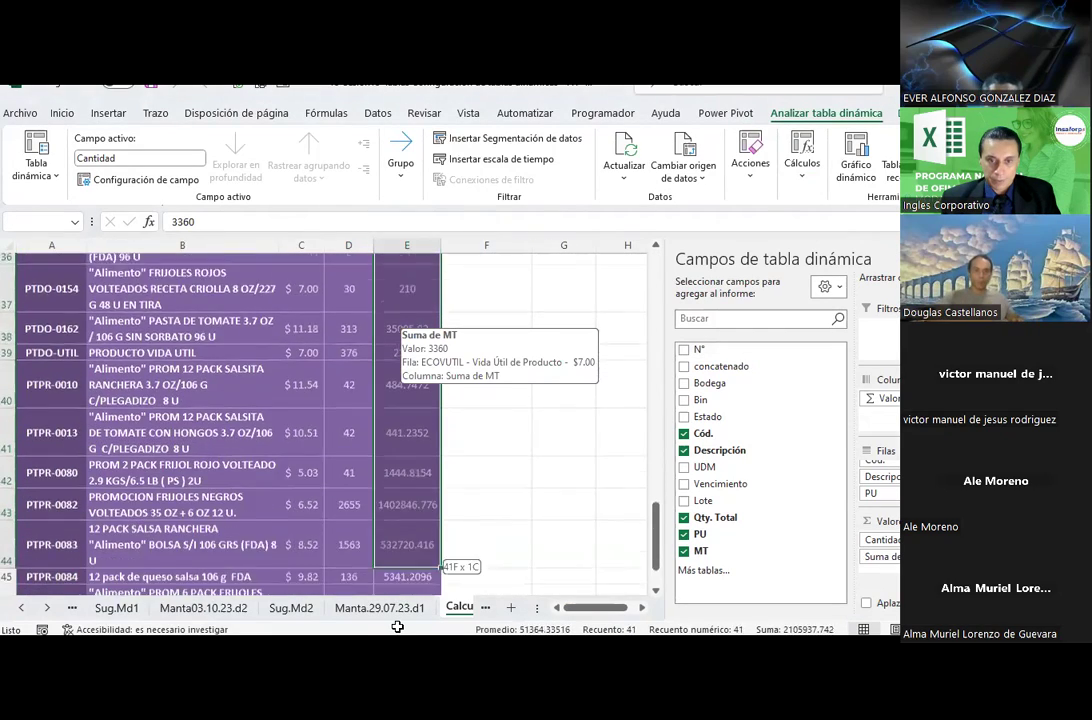
{"action": "mouse_move", "coordinate": [397, 627]}
{"action": "left_mouse_down"}
{"action": "mouse_move", "coordinate": [391, 542]}
{"action": "mouse_move", "coordinate": [407, 566]}
{"action": "left_mouse_up"}
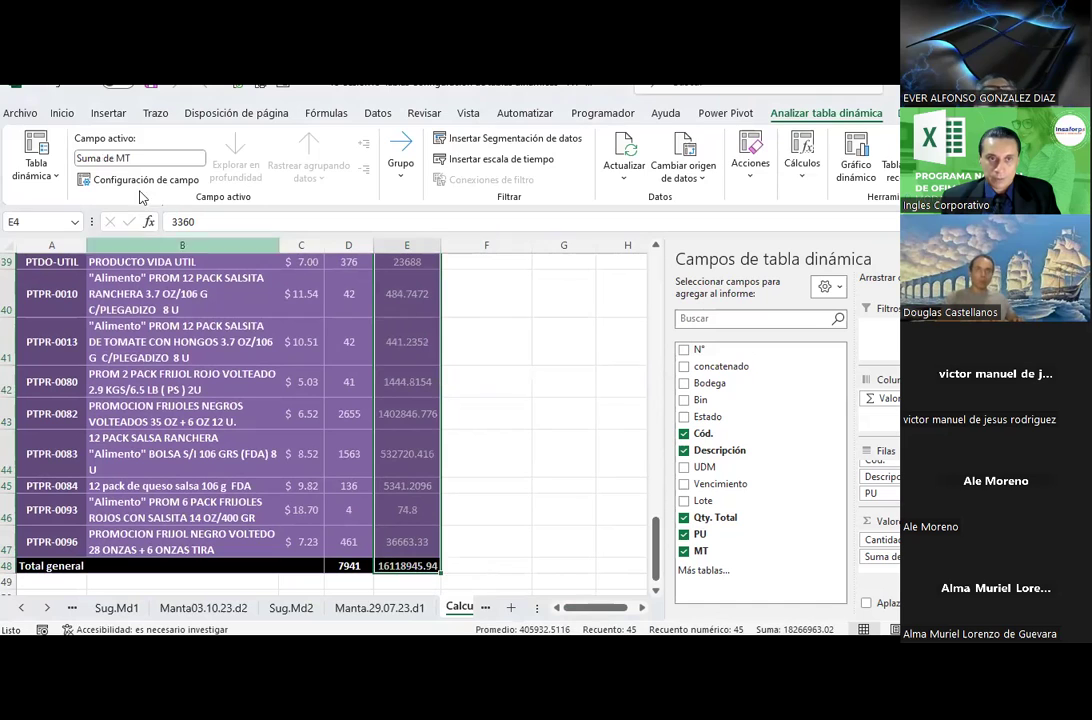
{"action": "left_click", "coordinate": [62, 113]}
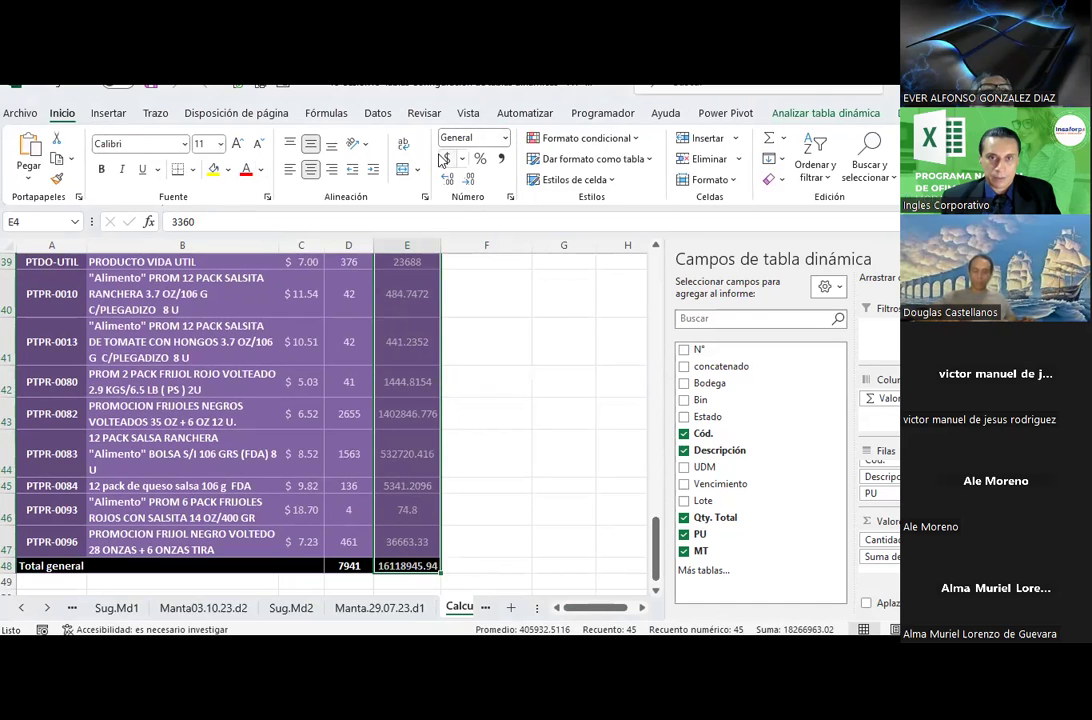
{"action": "left_click", "coordinate": [447, 158]}
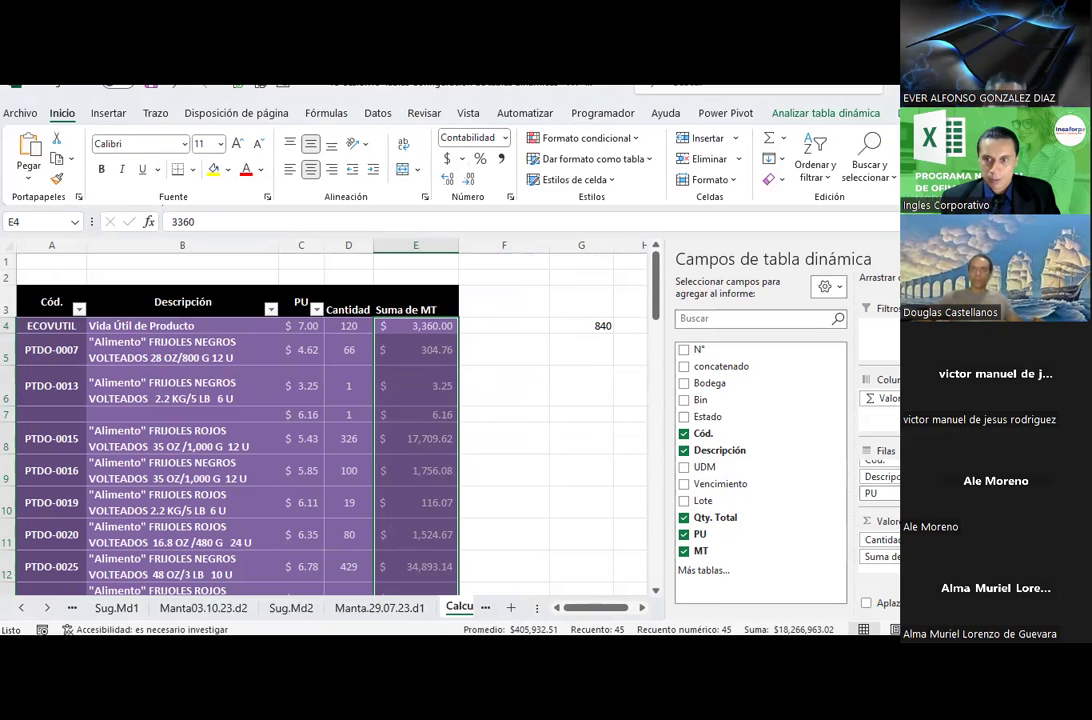
{"action": "left_click", "coordinate": [880, 539]}
{"action": "left_click", "coordinate": [880, 521]}
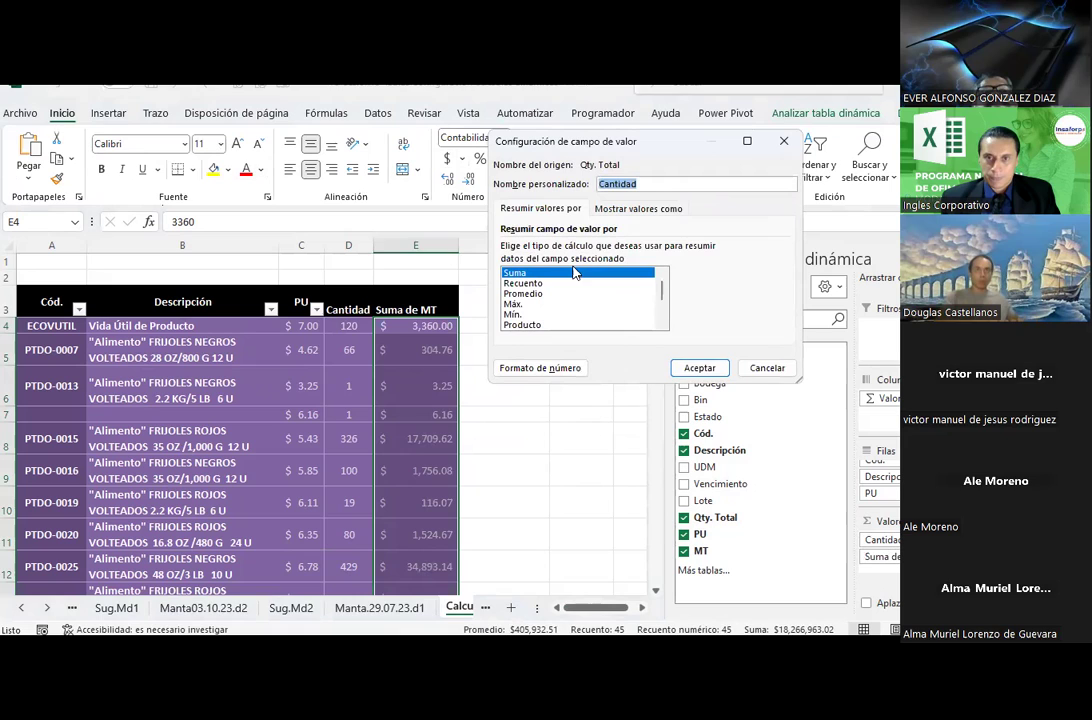
{"action": "left_click", "coordinate": [768, 369]}
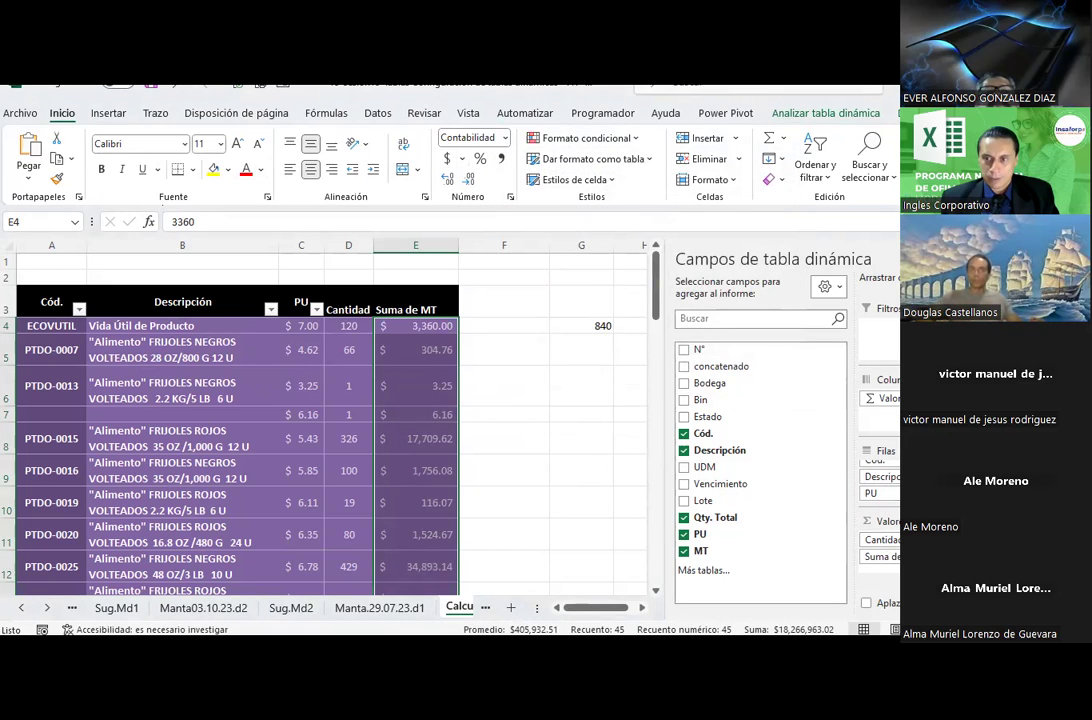
{"action": "left_click", "coordinate": [880, 539]}
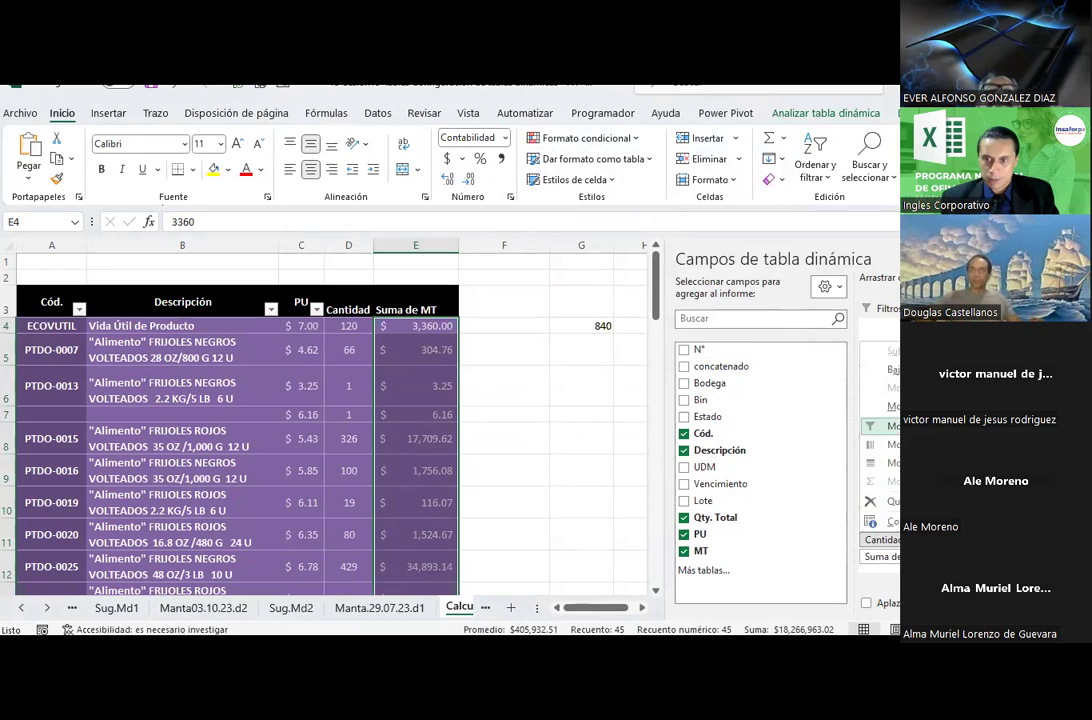
{"action": "left_click", "coordinate": [880, 521]}
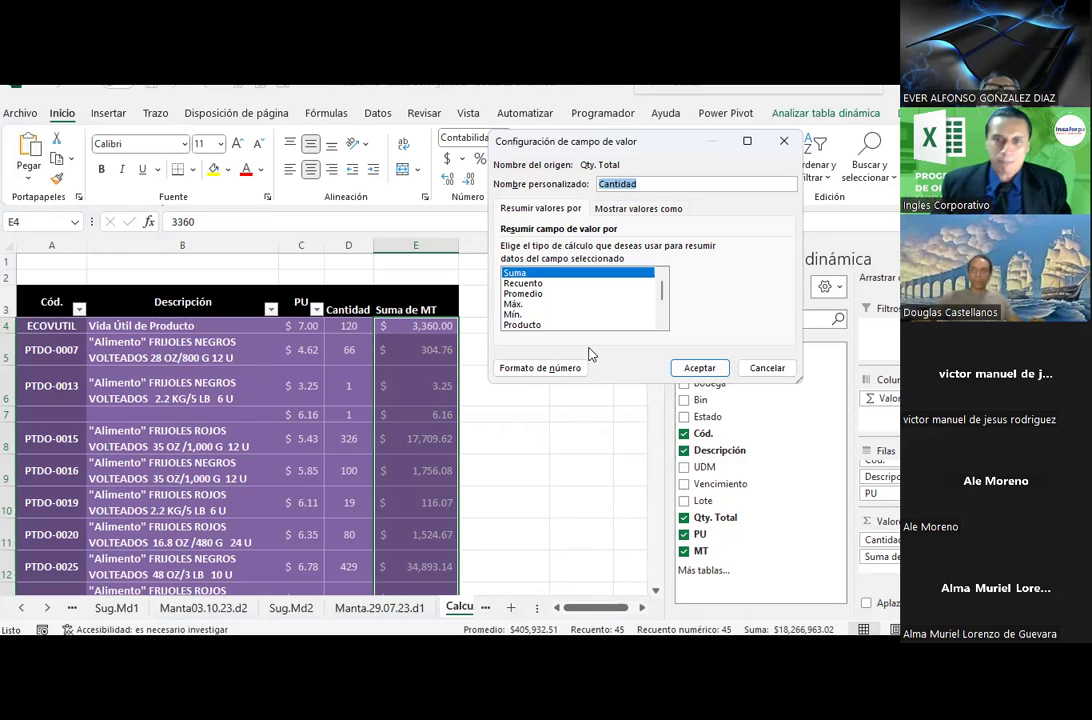
{"action": "left_click", "coordinate": [766, 369]}
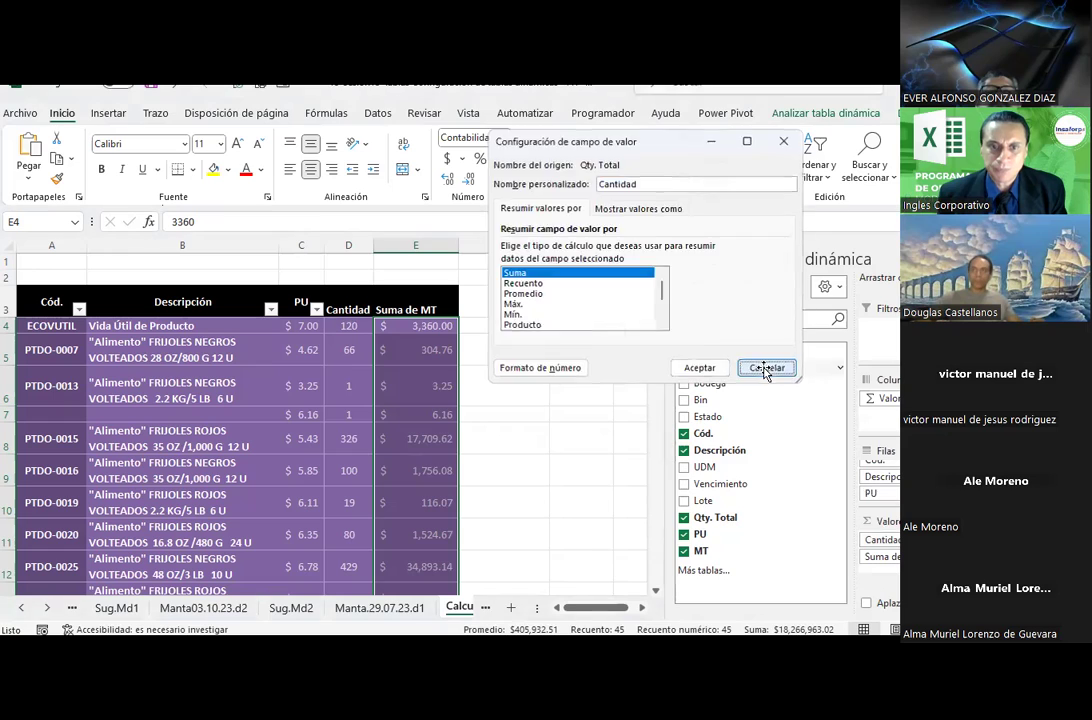
{"action": "left_click", "coordinate": [434, 326]}
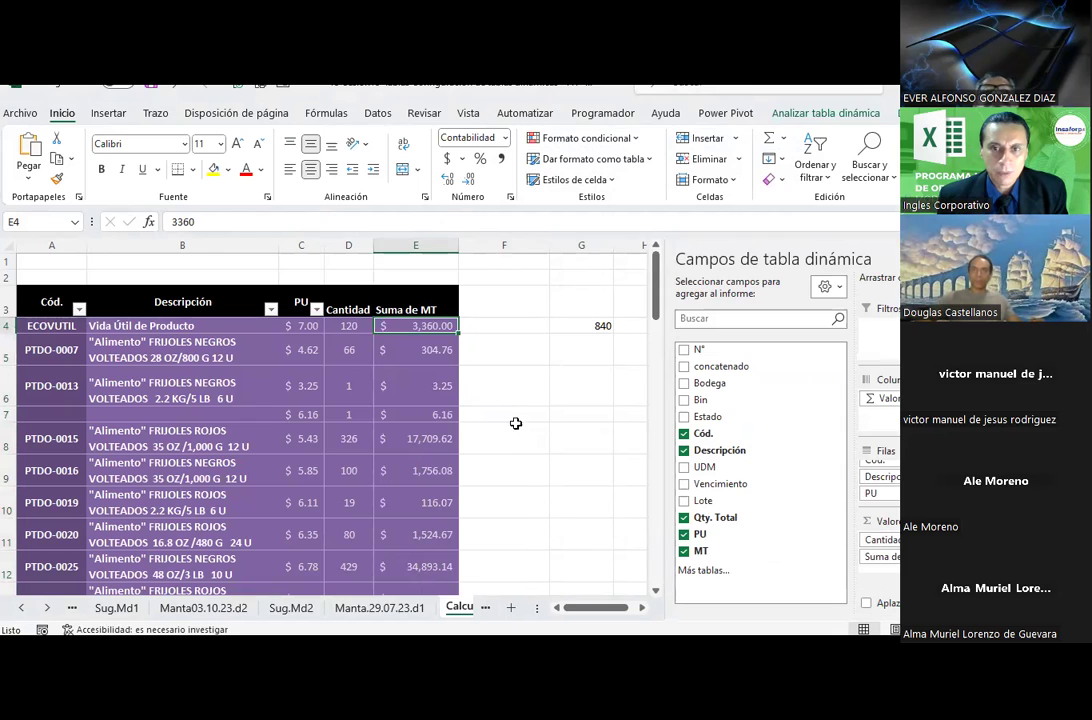
{"action": "left_click", "coordinate": [812, 113]}
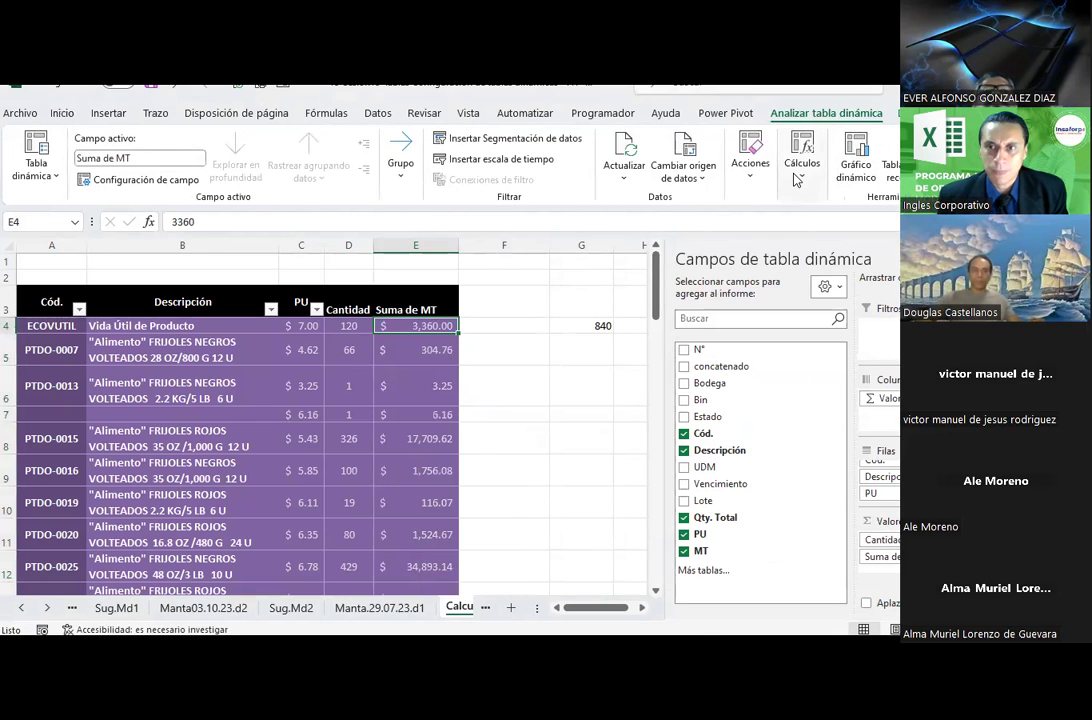
{"action": "left_click", "coordinate": [801, 163]}
{"action": "left_click", "coordinate": [830, 252]}
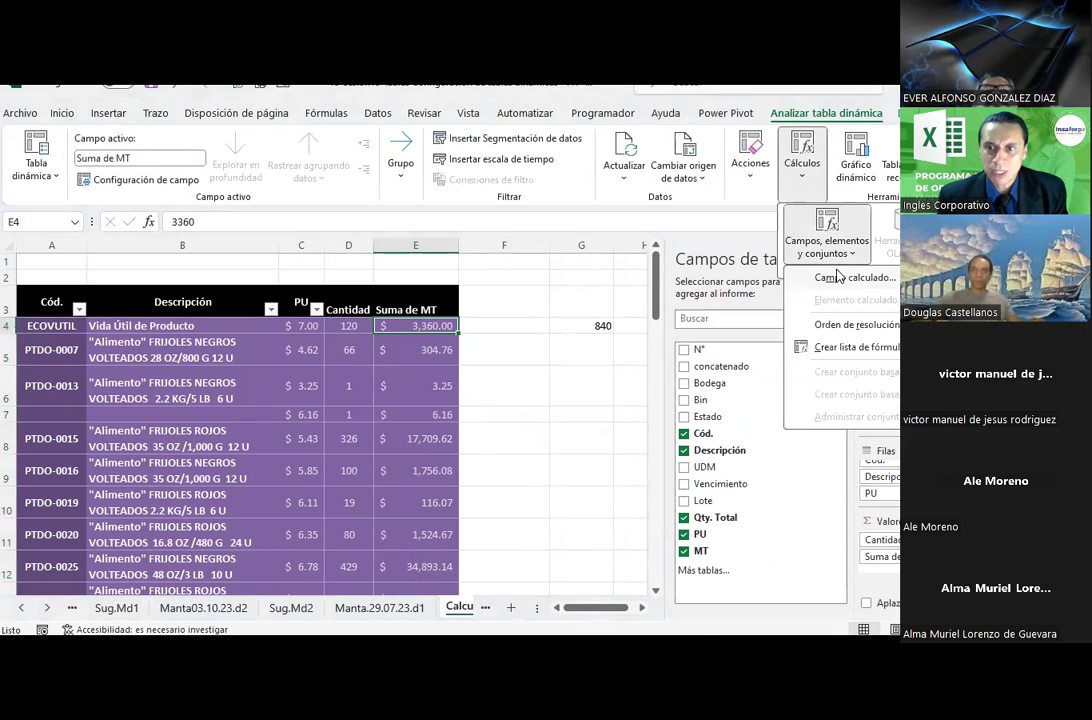
Re-save the MT calculated field with its formula ='Qty. Total'*PU.
{"action": "left_click", "coordinate": [848, 277]}
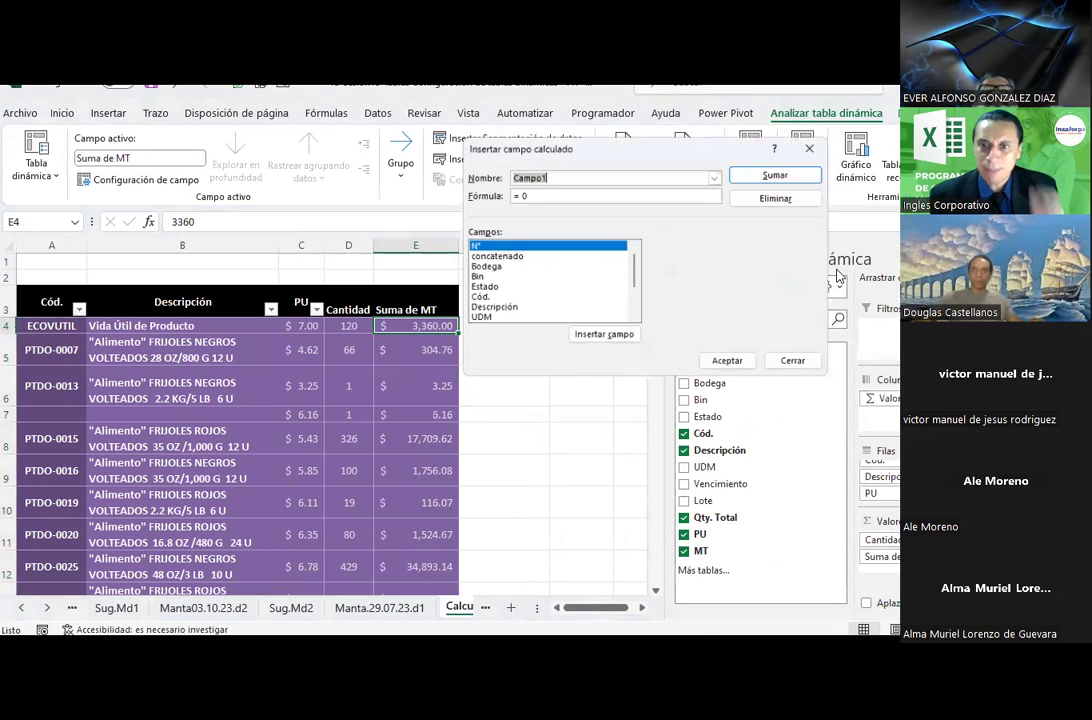
{"action": "left_click", "coordinate": [716, 176]}
{"action": "left_click", "coordinate": [626, 191]}
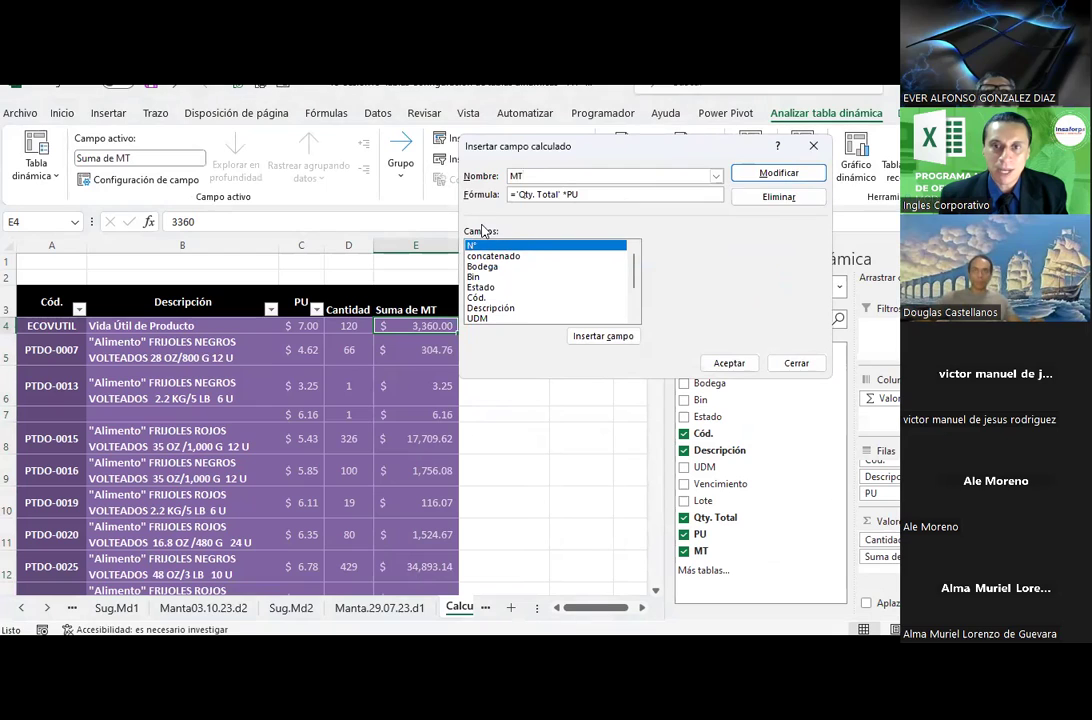
{"action": "left_click", "coordinate": [748, 176]}
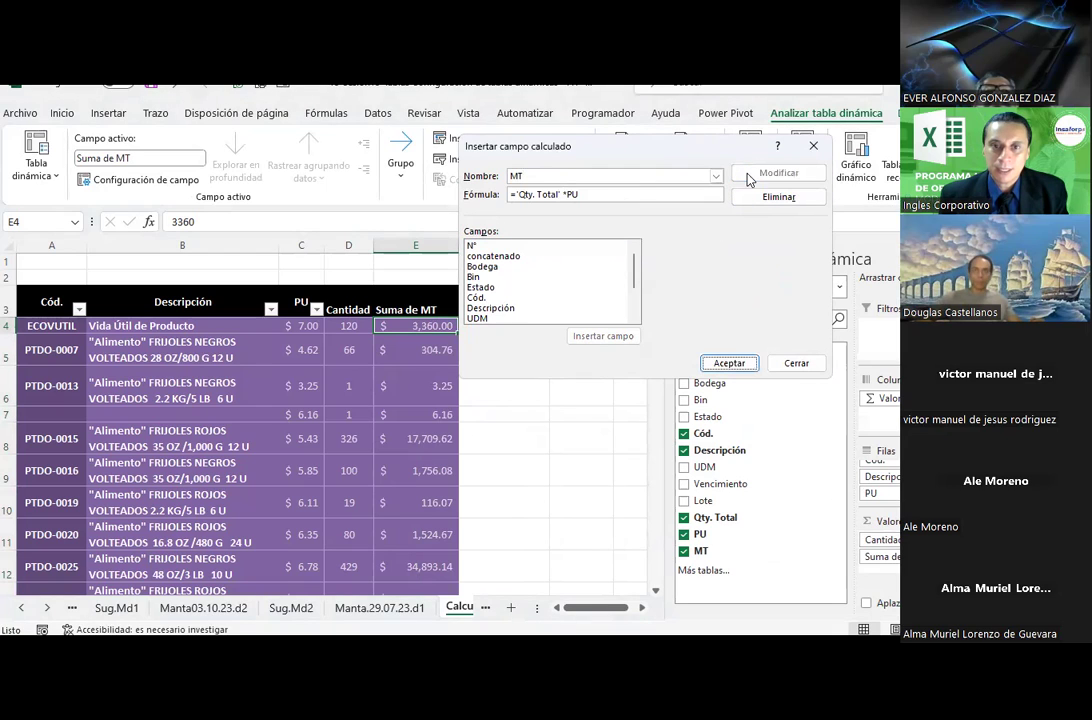
{"action": "left_click", "coordinate": [716, 366]}
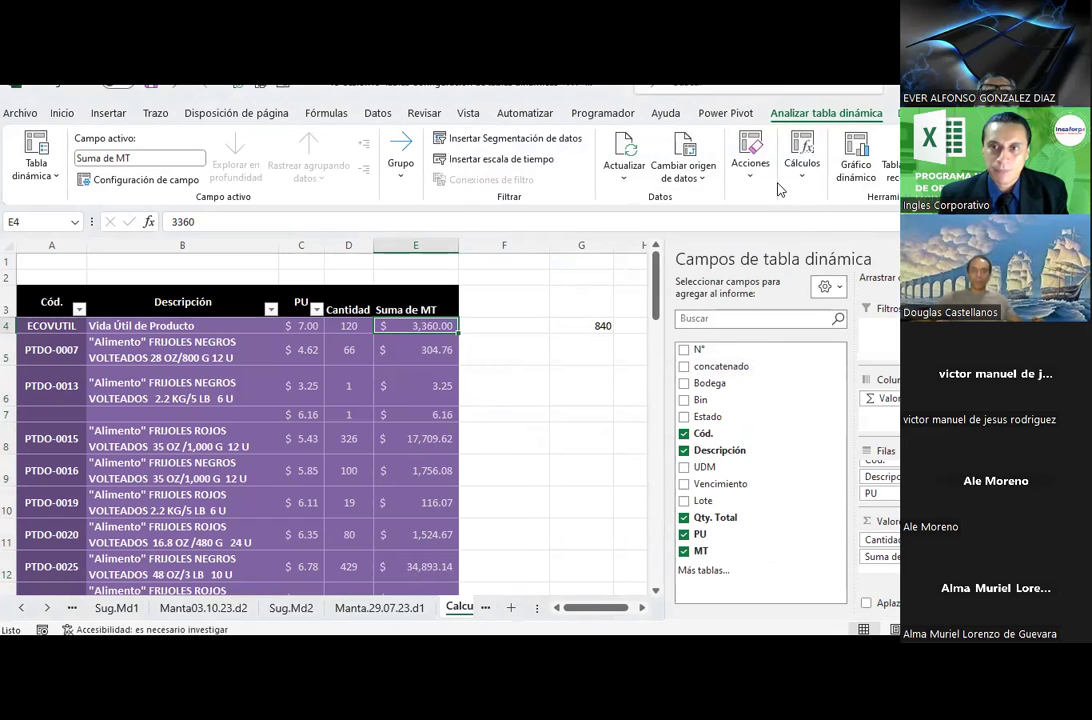
View the Orden de resolución window for calculated items and close it.
{"action": "left_click", "coordinate": [752, 165]}
{"action": "left_click", "coordinate": [820, 172]}
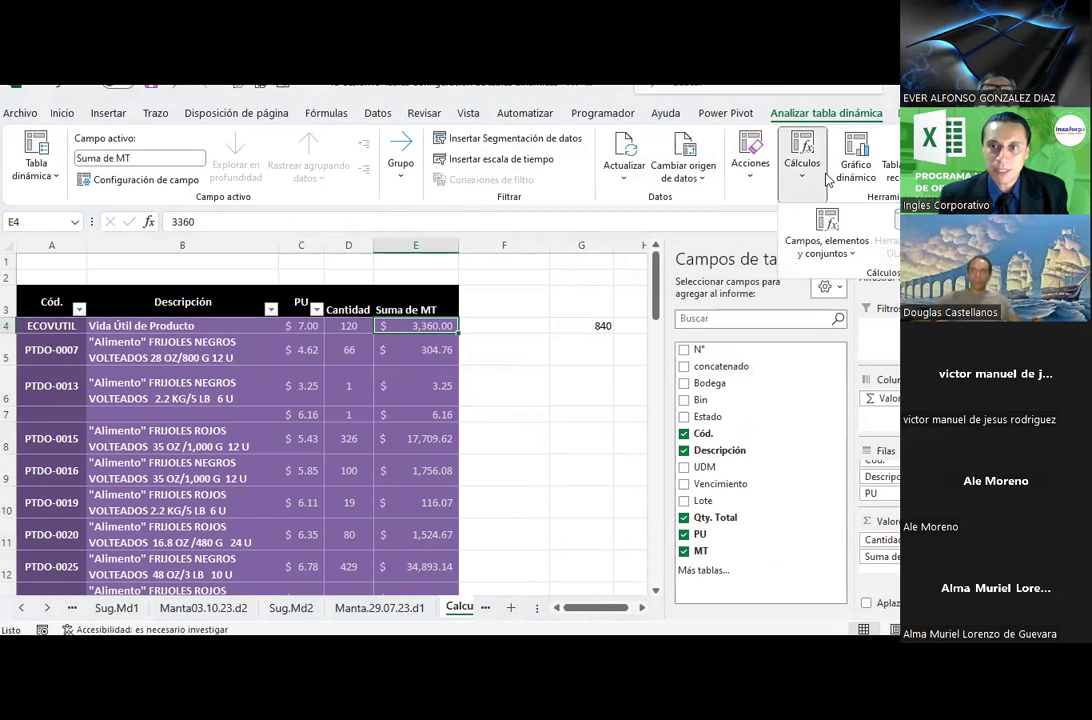
{"action": "left_click", "coordinate": [828, 238]}
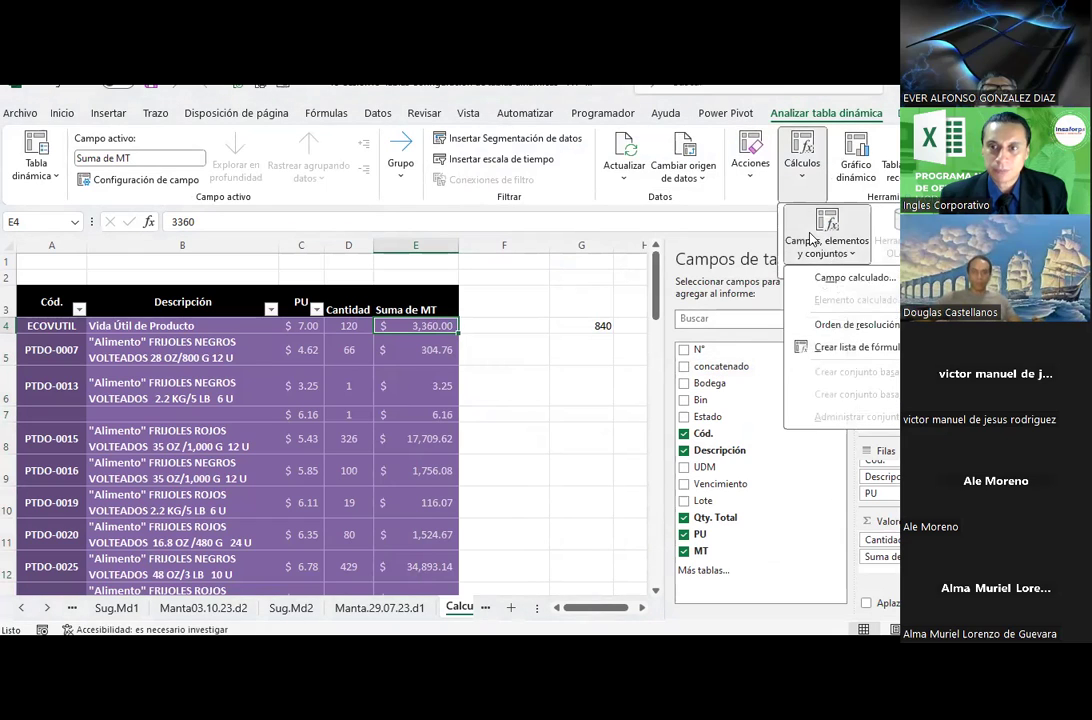
{"action": "left_click", "coordinate": [823, 326]}
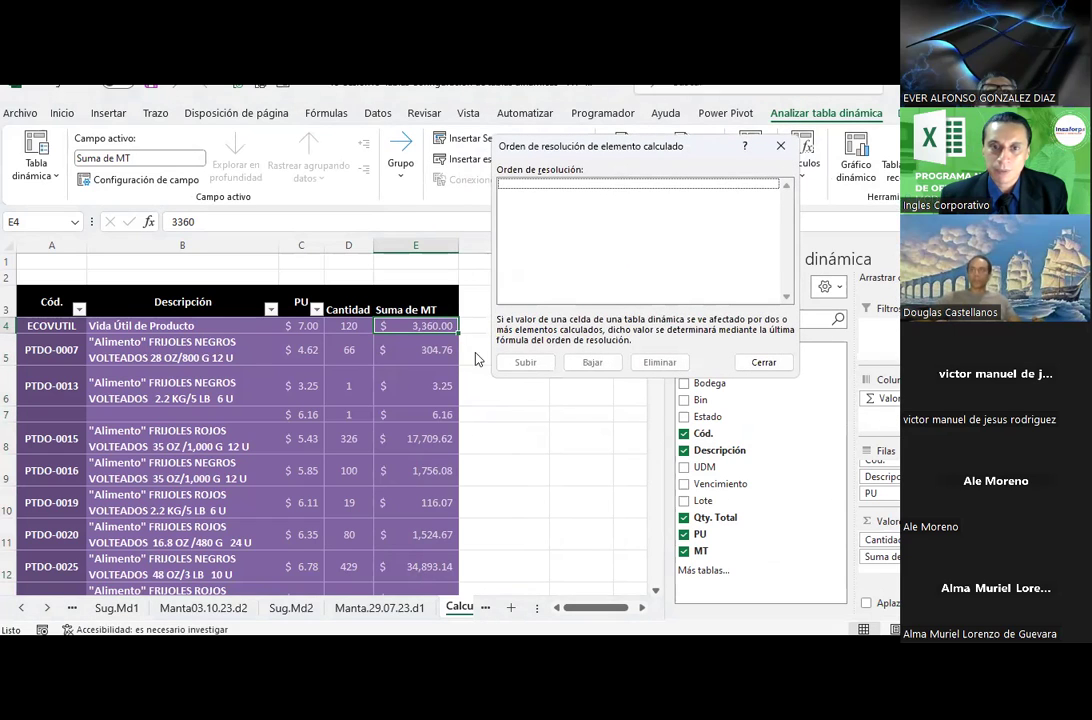
{"action": "left_click", "coordinate": [763, 362]}
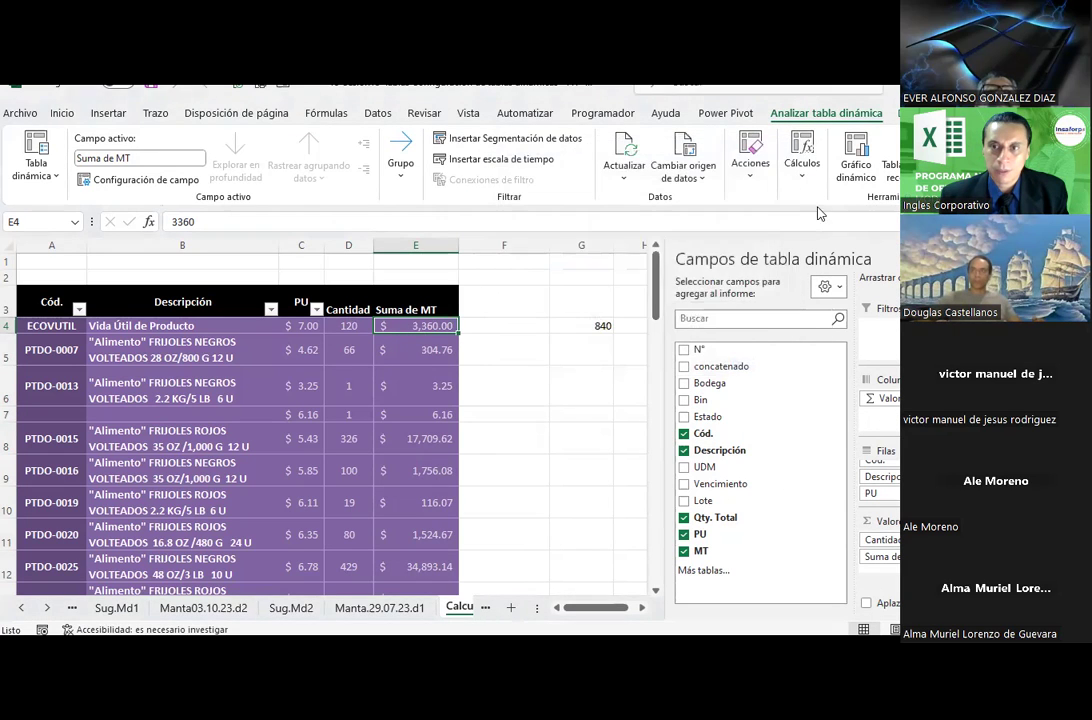
{"action": "left_click", "coordinate": [802, 163]}
{"action": "left_click", "coordinate": [826, 240]}
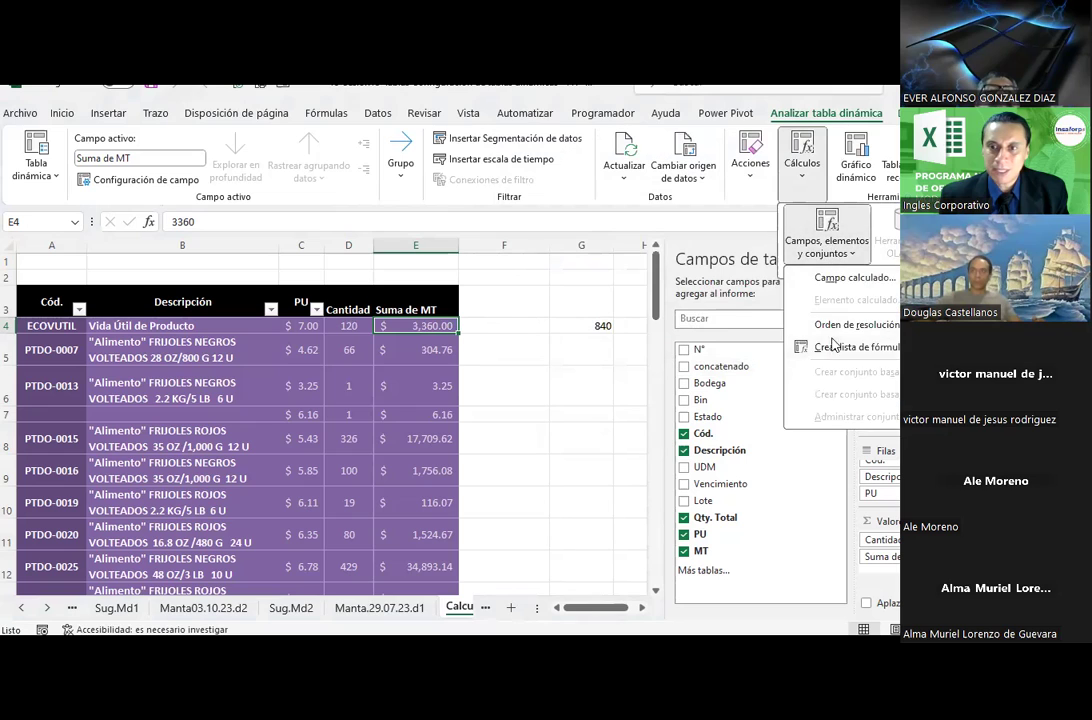
{"action": "key", "text": "Escape"}
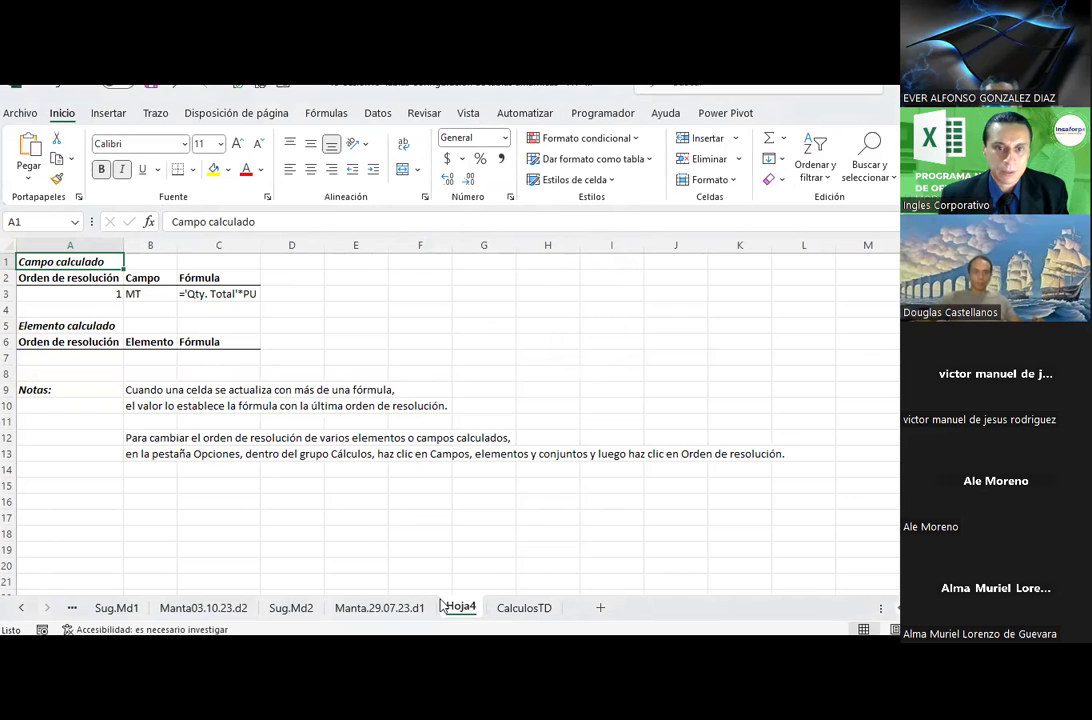
{"action": "right_click", "coordinate": [472, 610]}
{"action": "left_click", "coordinate": [517, 379]}
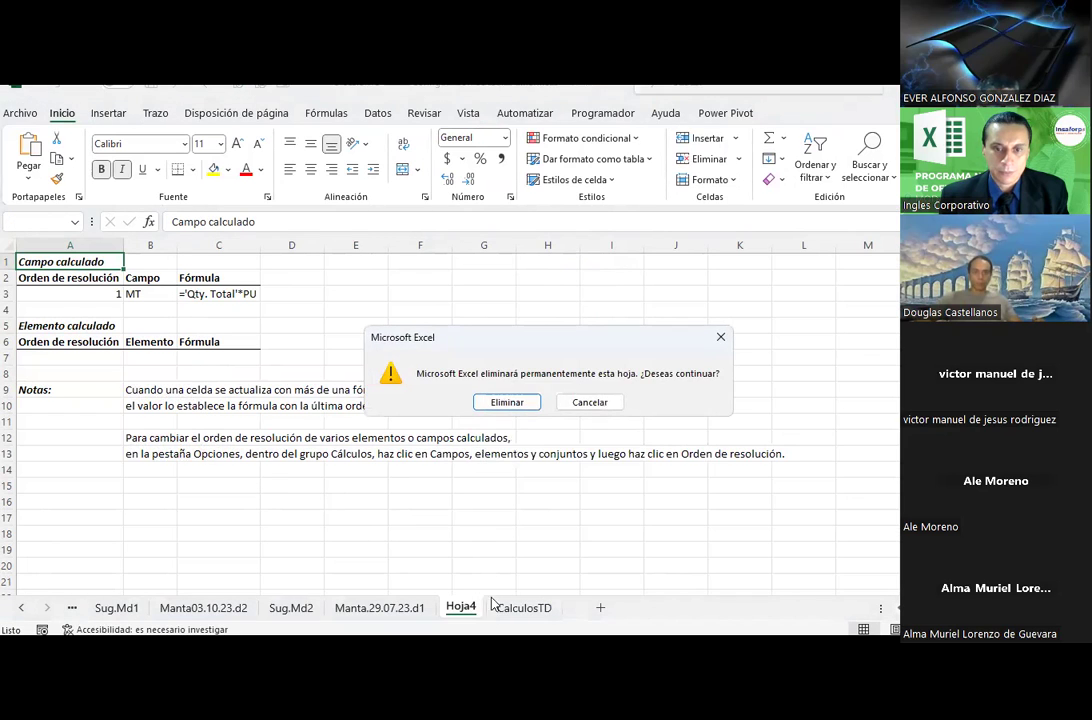
{"action": "left_click", "coordinate": [510, 403]}
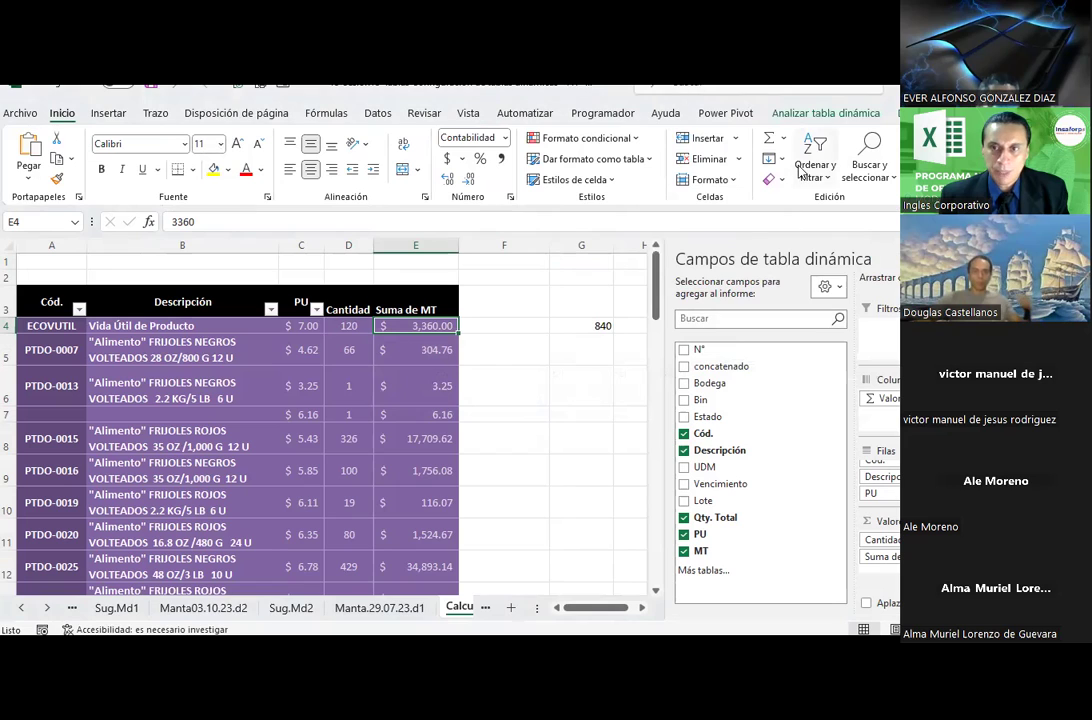
{"action": "left_click", "coordinate": [826, 114]}
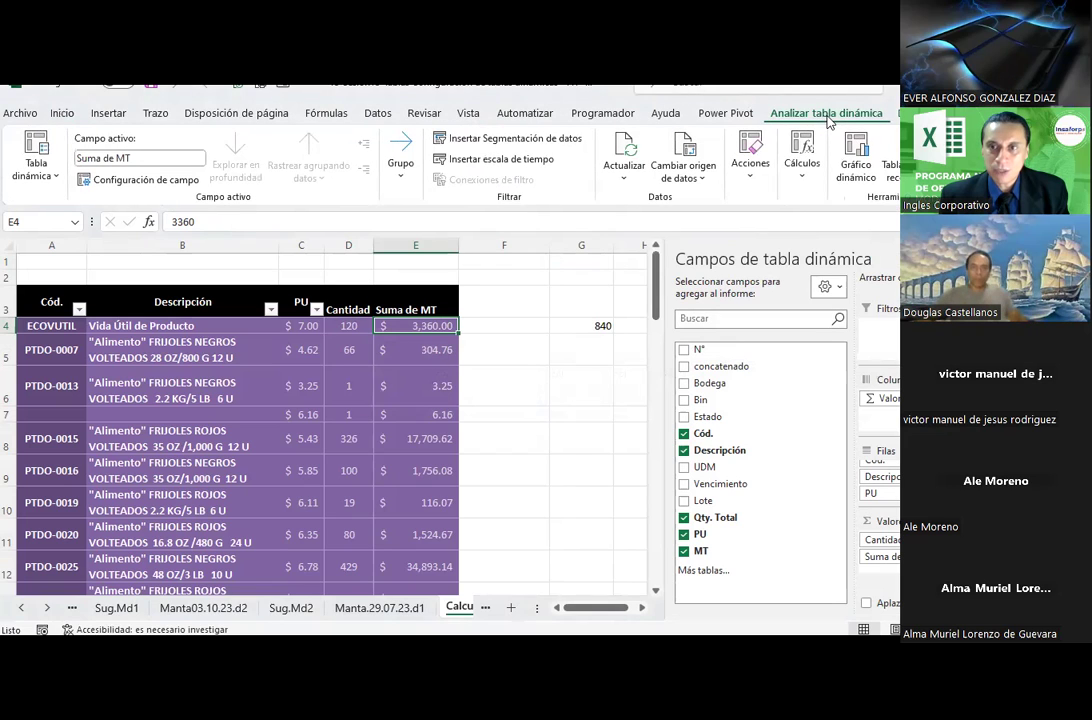
{"action": "left_click", "coordinate": [802, 160]}
{"action": "left_click", "coordinate": [842, 258]}
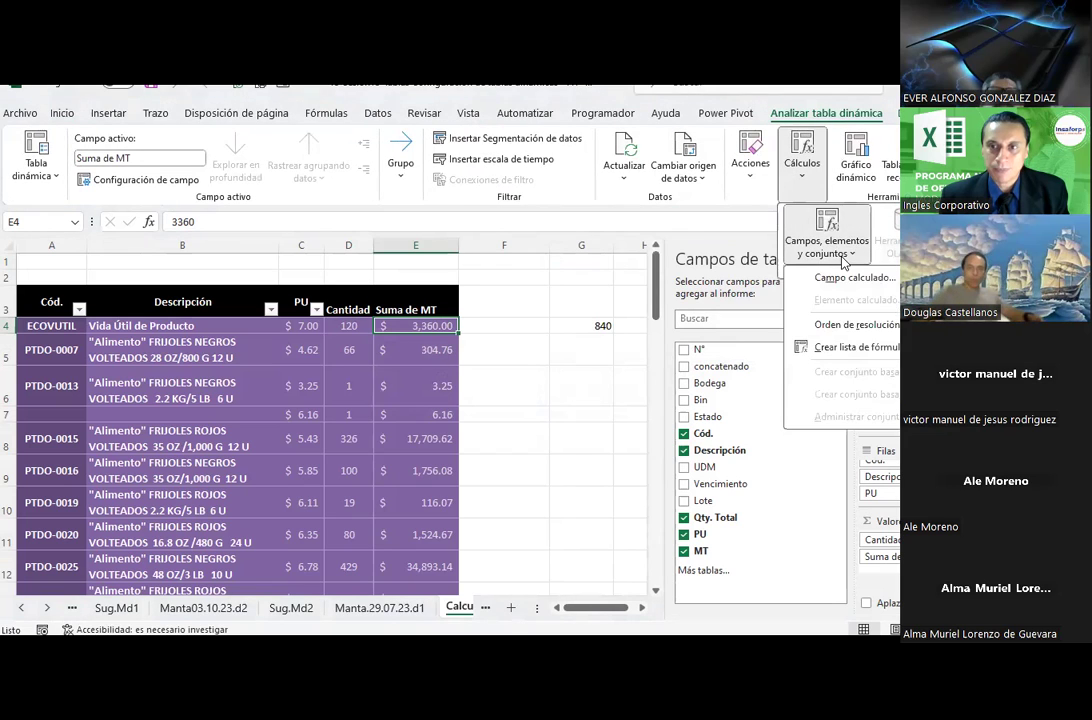
{"action": "left_click", "coordinate": [842, 280]}
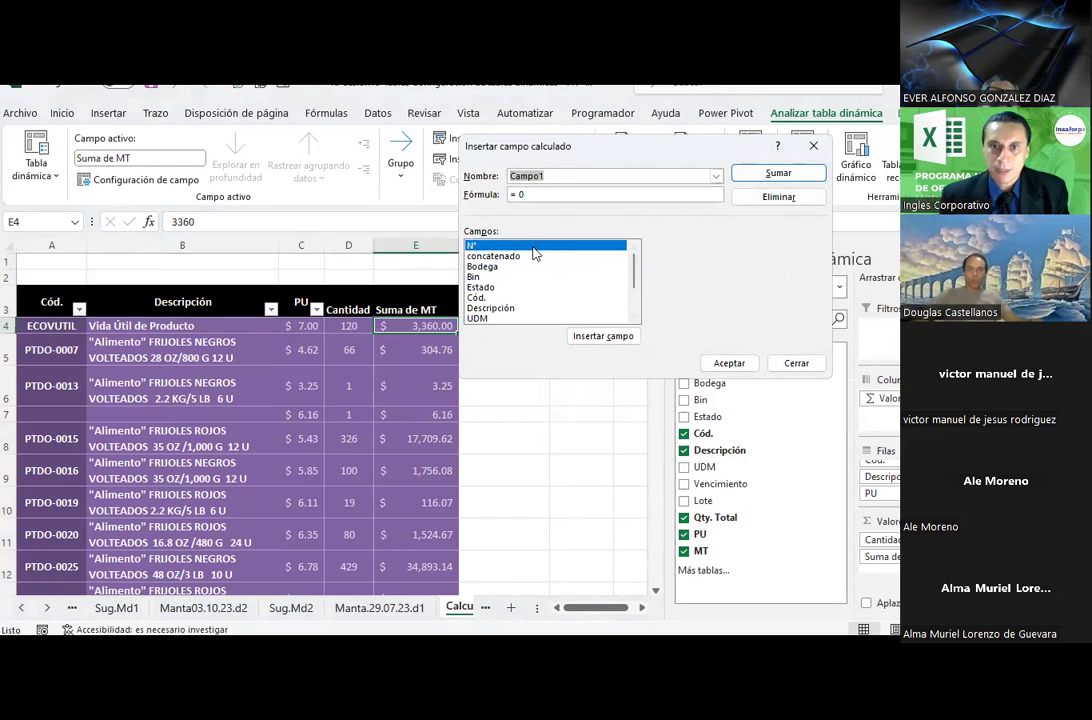
{"action": "left_click", "coordinate": [715, 177]}
{"action": "left_click", "coordinate": [527, 191]}
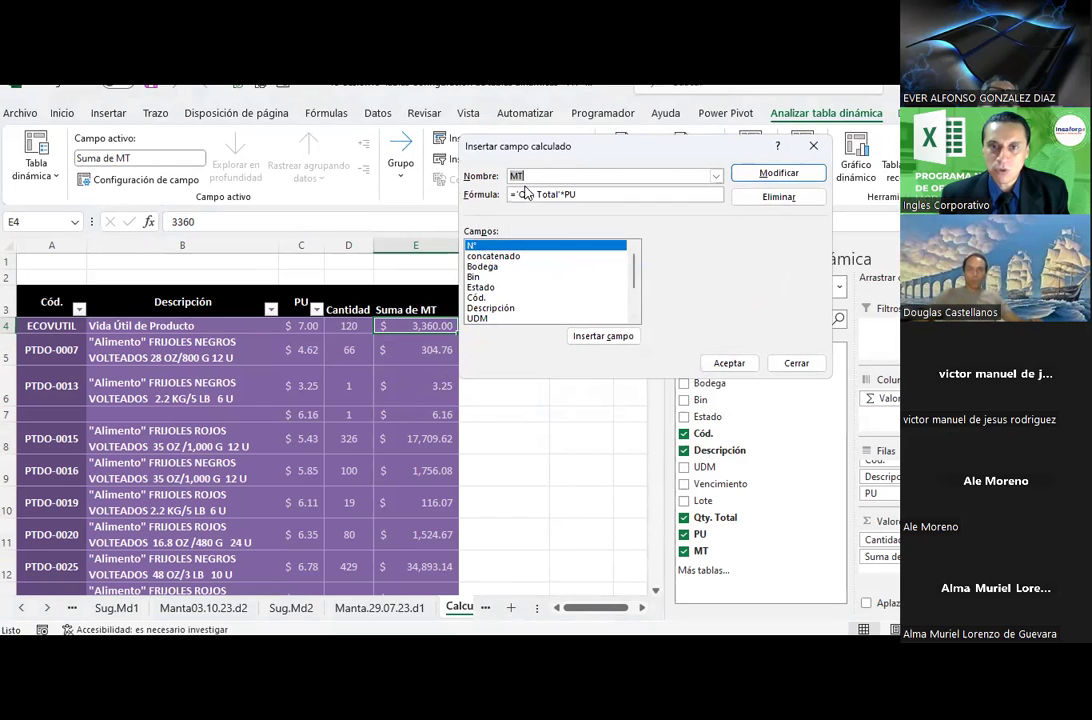
{"action": "left_click", "coordinate": [593, 194]}
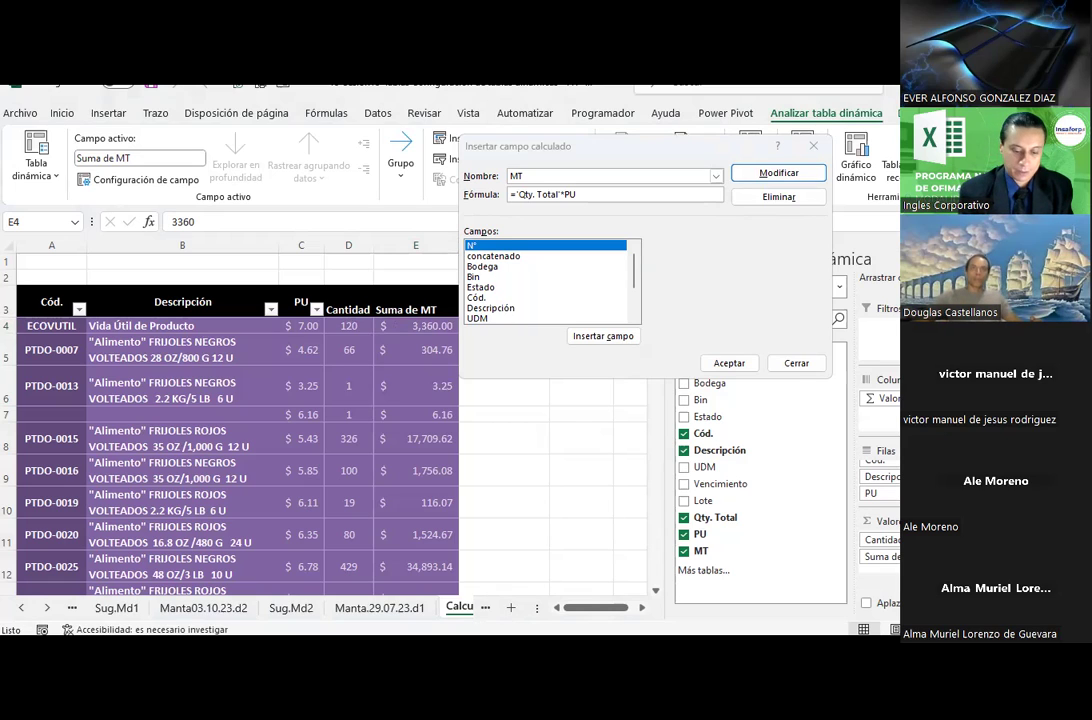
{"action": "left_click", "coordinate": [600, 195]}
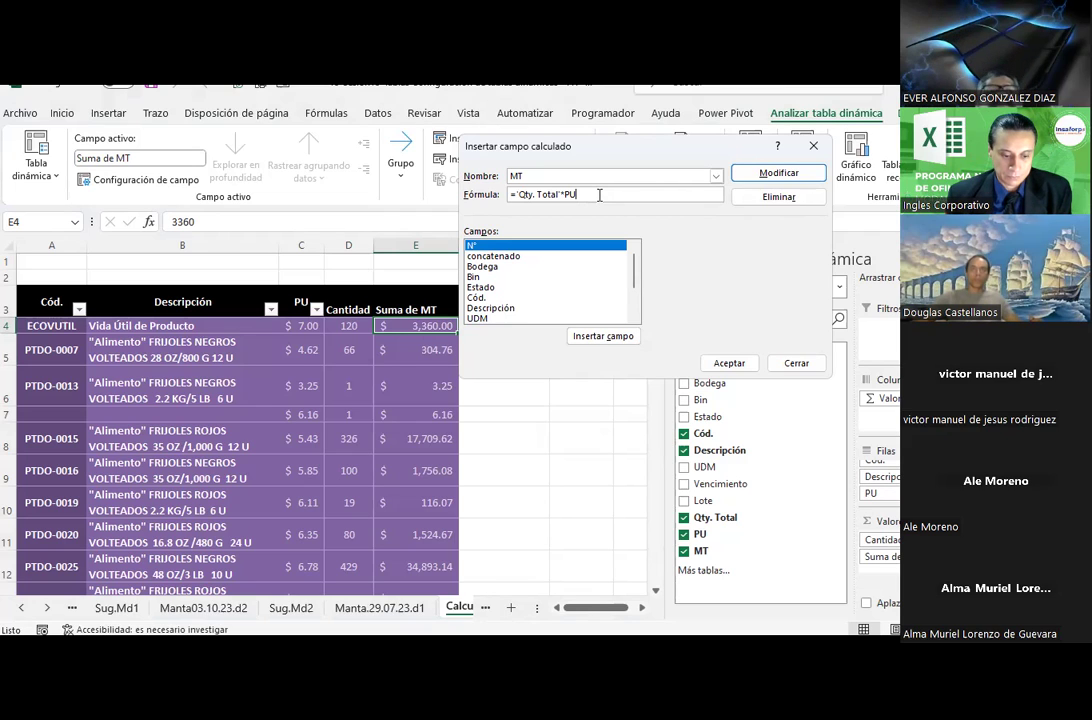
{"action": "left_click", "coordinate": [548, 175]}
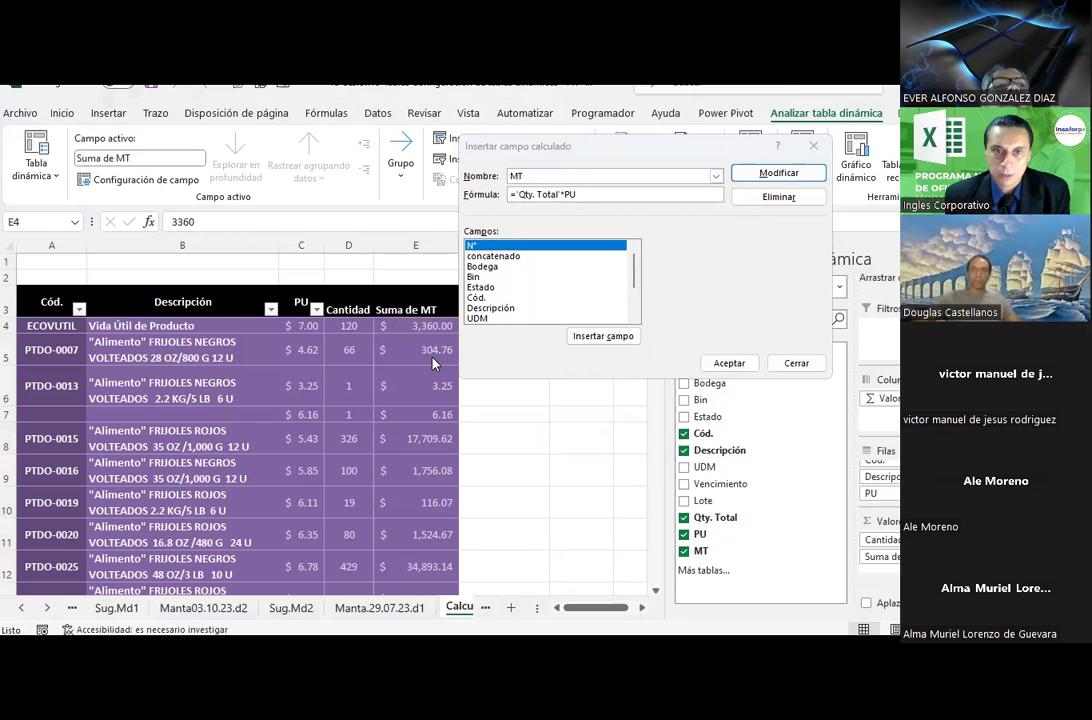
{"action": "left_click", "coordinate": [780, 364]}
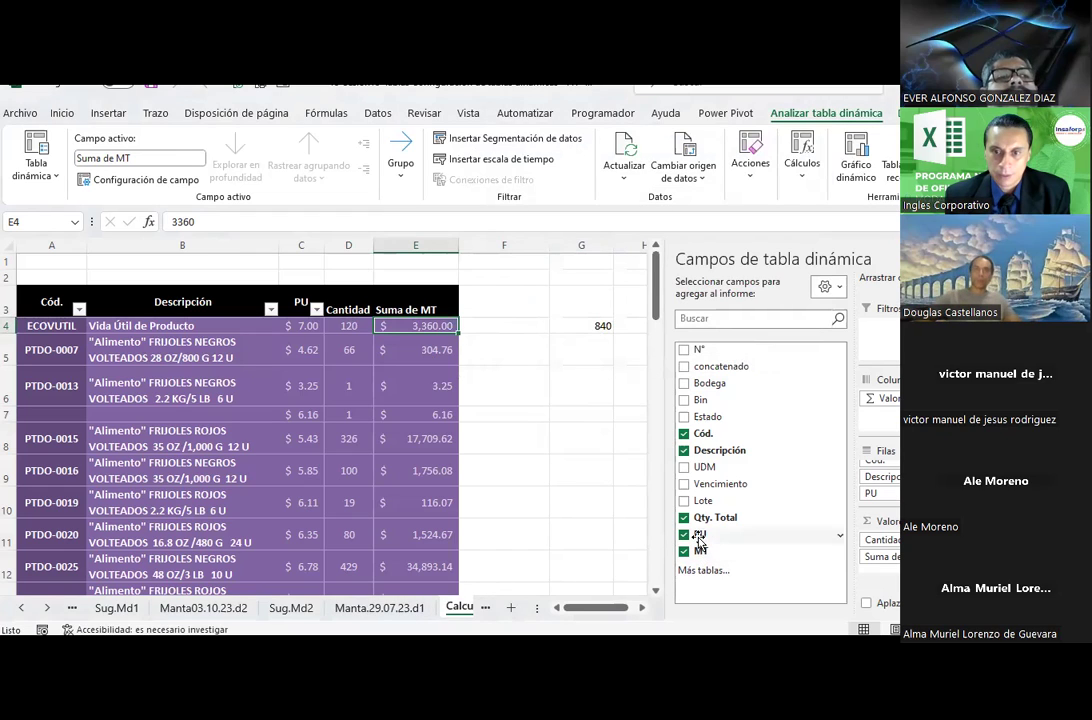
Check the sort and filter options for the PU and Qty. Total fields.
{"action": "left_click", "coordinate": [840, 537]}
{"action": "left_click", "coordinate": [840, 536]}
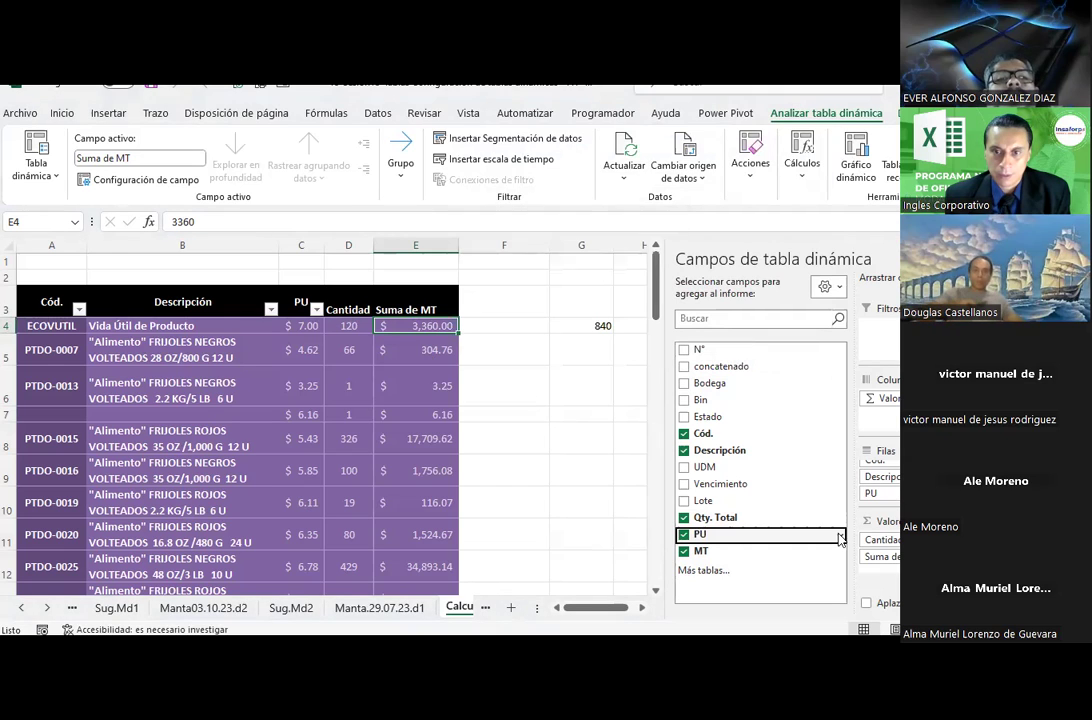
{"action": "left_click", "coordinate": [840, 518]}
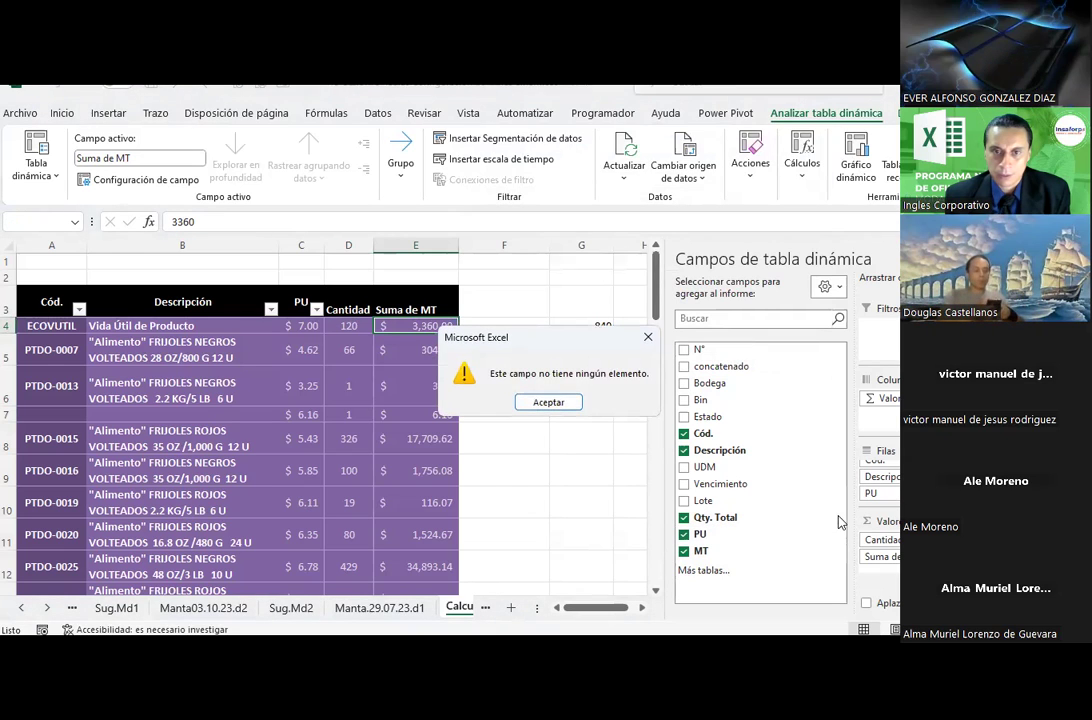
{"action": "left_click", "coordinate": [563, 403]}
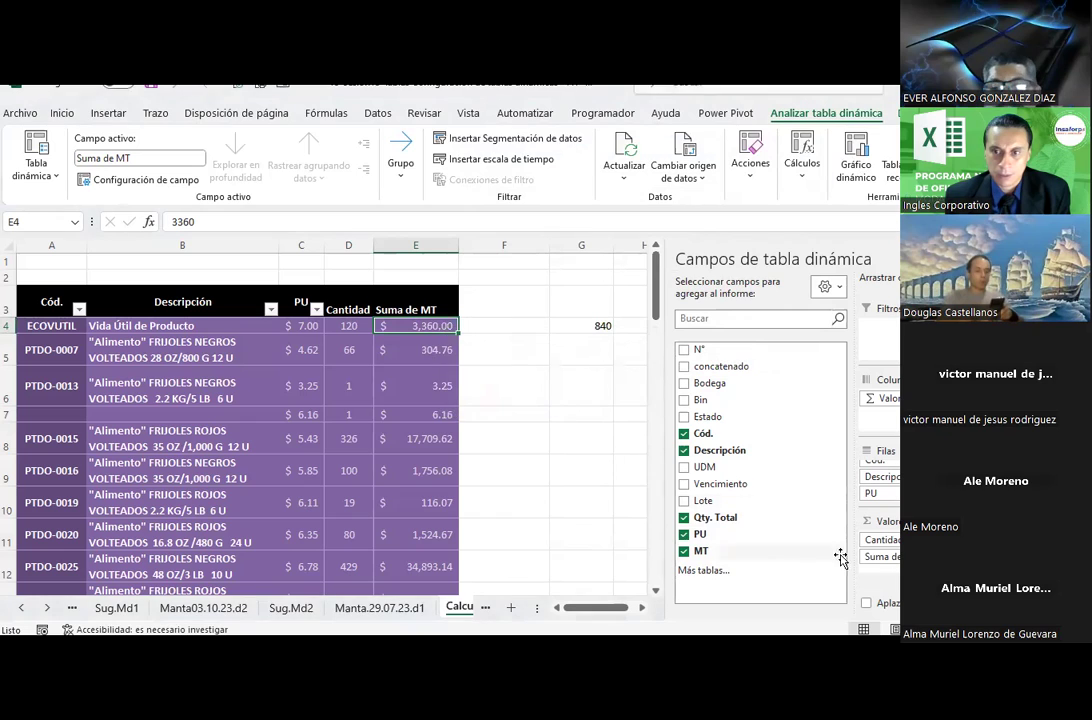
Load the MT calculated field and edit the start of its formula.
{"action": "left_click", "coordinate": [751, 160]}
{"action": "left_click", "coordinate": [803, 165]}
{"action": "left_click", "coordinate": [829, 240]}
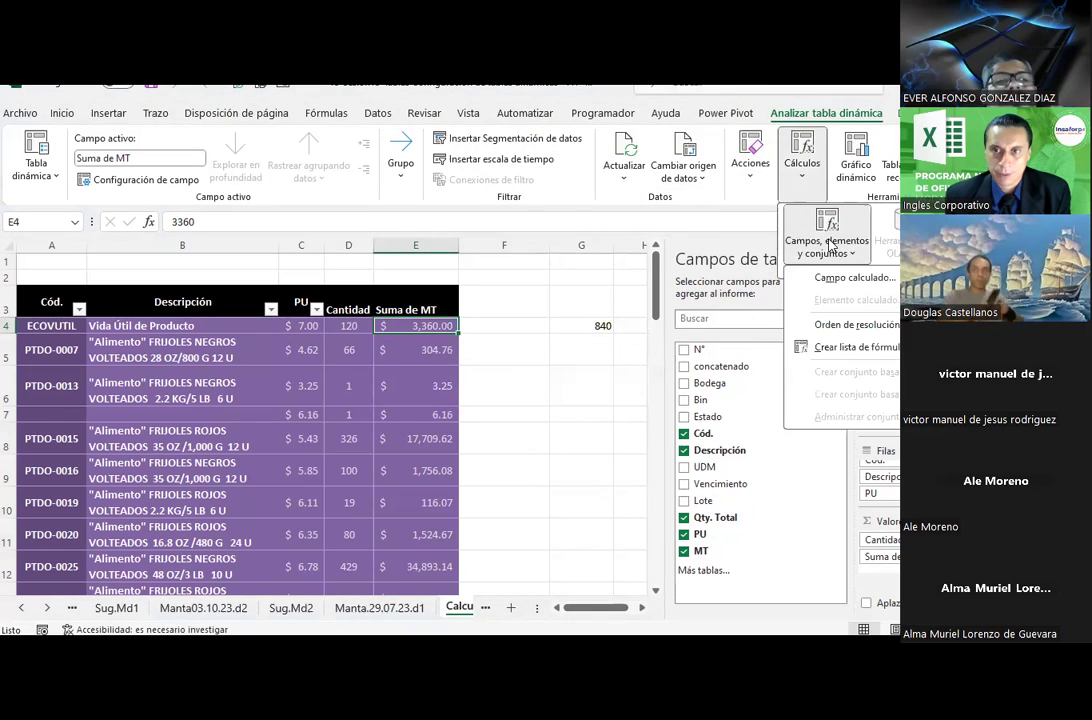
{"action": "left_click", "coordinate": [848, 277]}
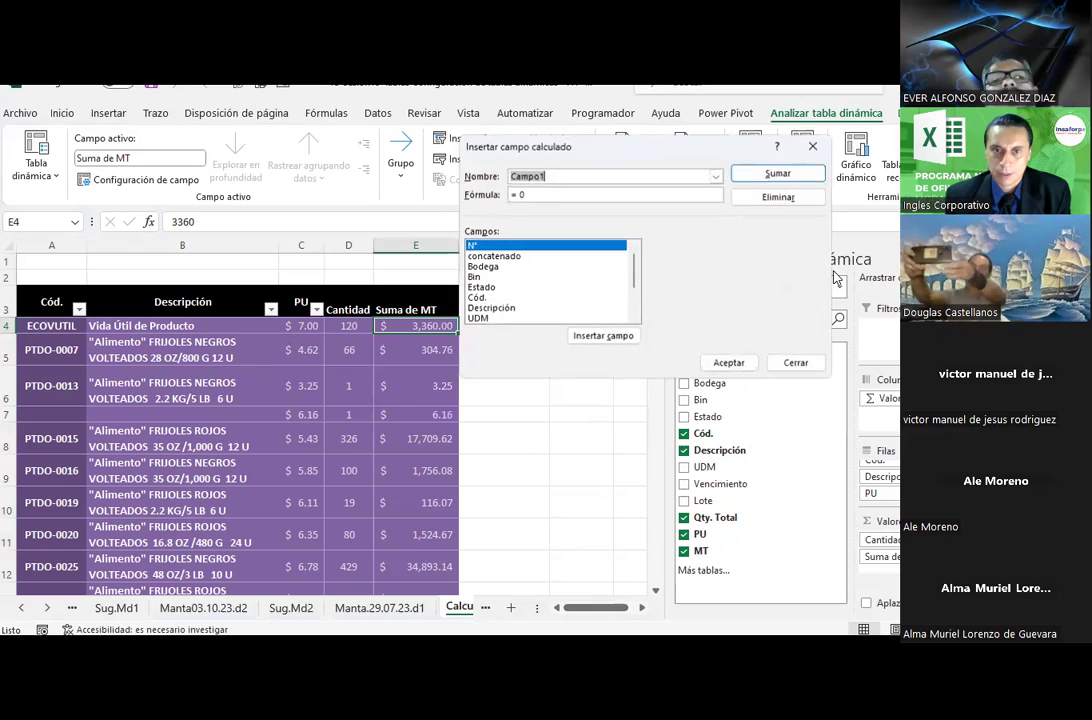
{"action": "left_click", "coordinate": [716, 176]}
{"action": "left_click", "coordinate": [550, 189]}
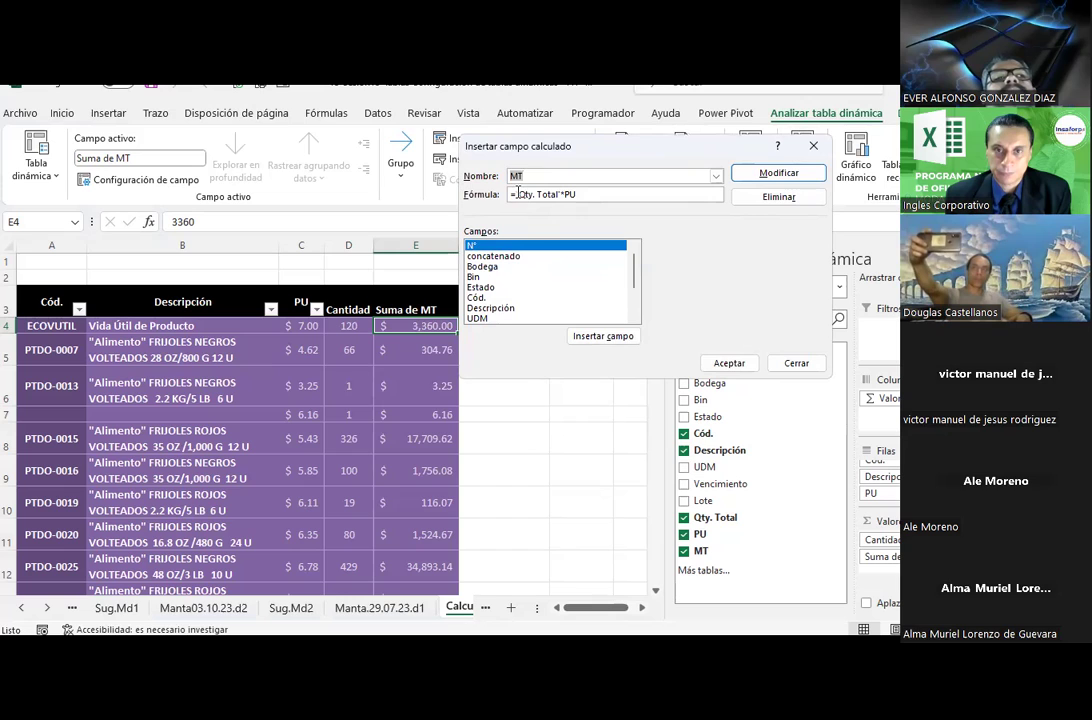
{"action": "left_click", "coordinate": [516, 194]}
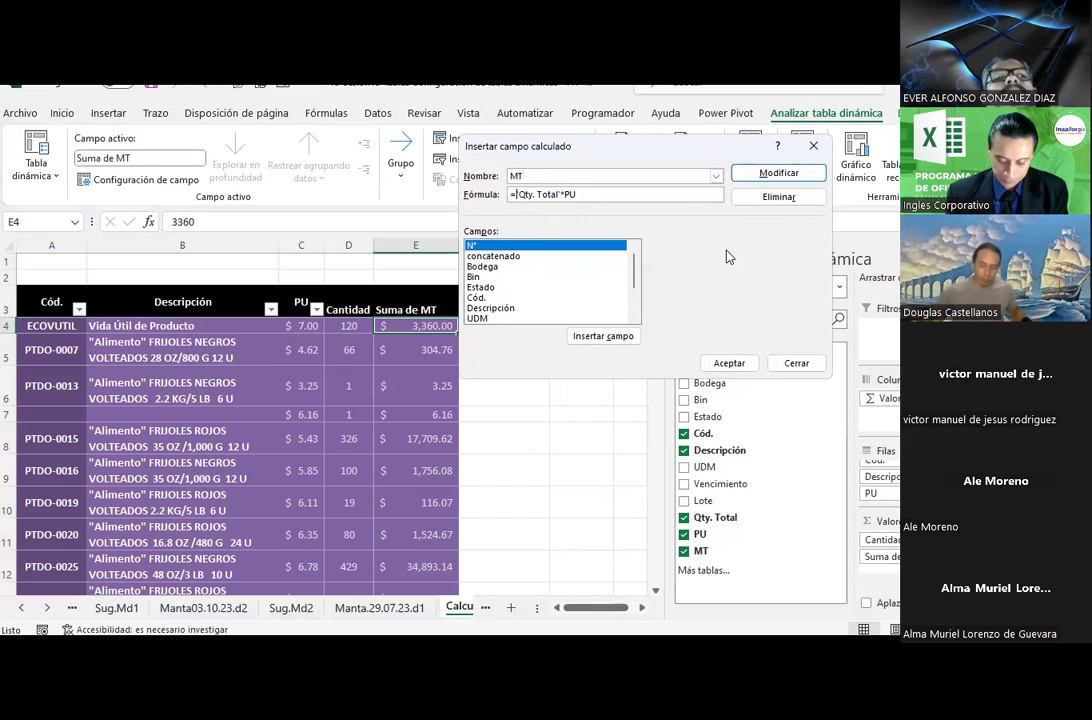
{"action": "mouse_move", "coordinate": [395, 645]}
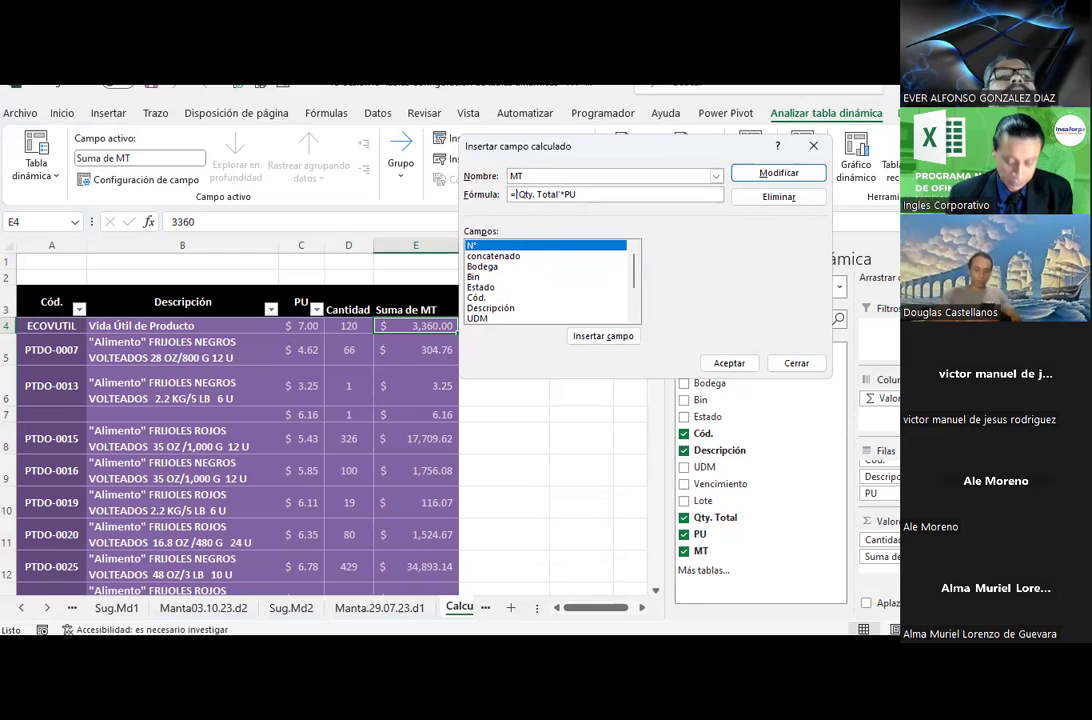
{"action": "type", "text": "^^"}
{"action": "key", "text": "BackSpace"}
{"action": "key", "text": "BackSpace"}
{"action": "key", "text": "BackSpace"}
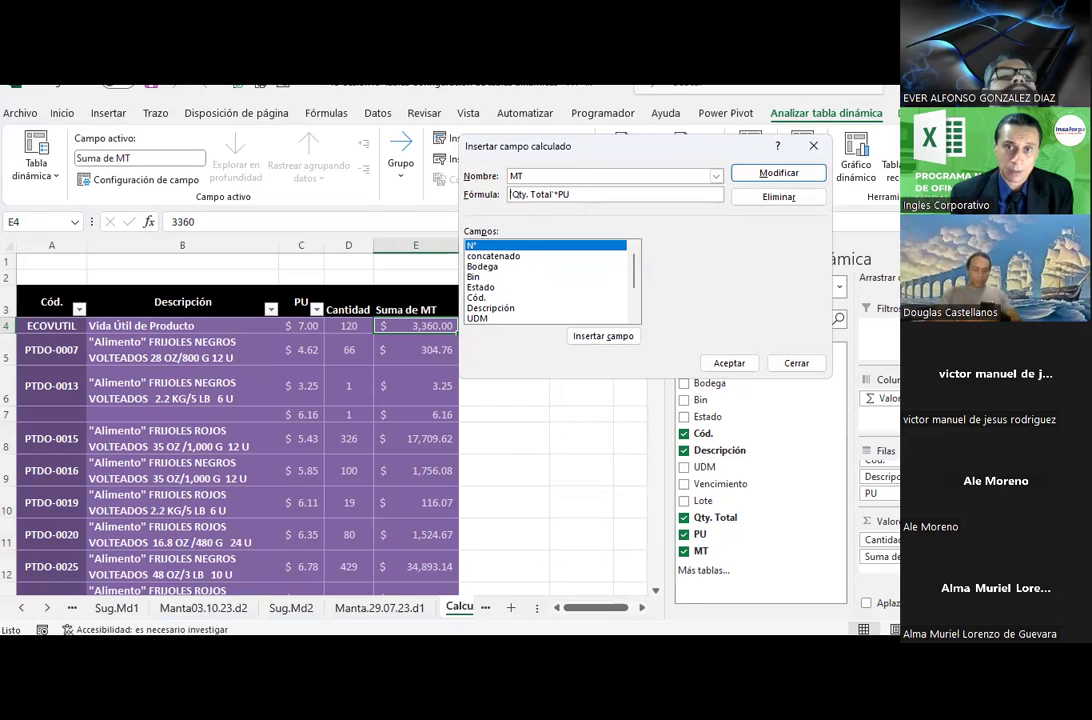
{"action": "type", "text": "=("}
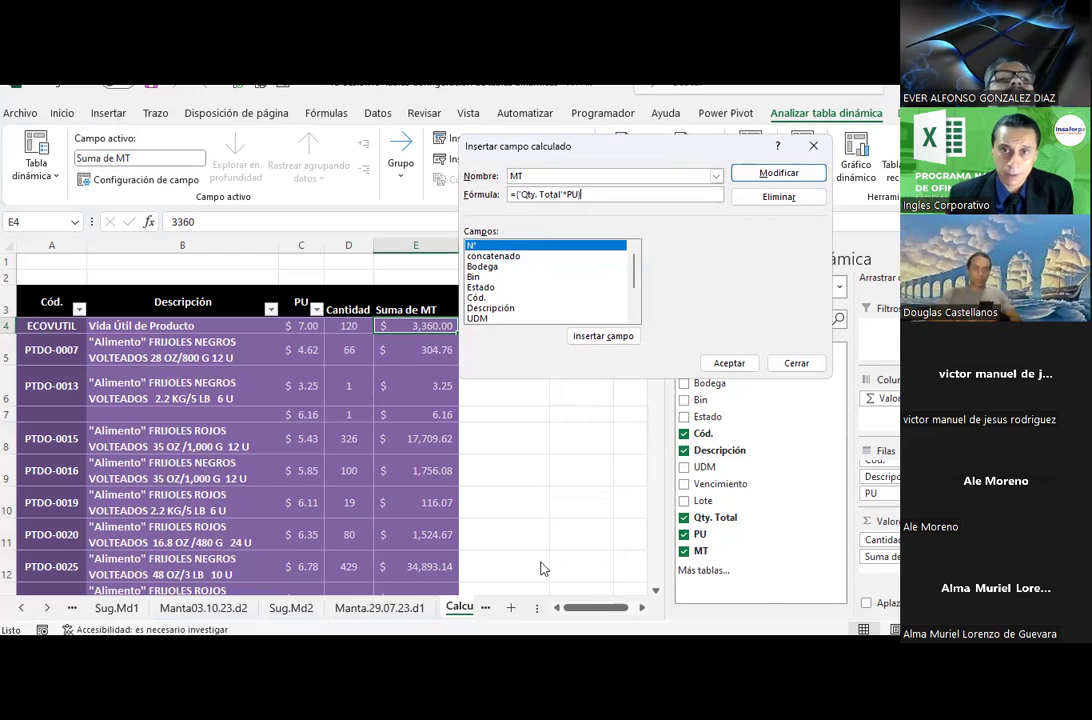
{"action": "left_click", "coordinate": [763, 176]}
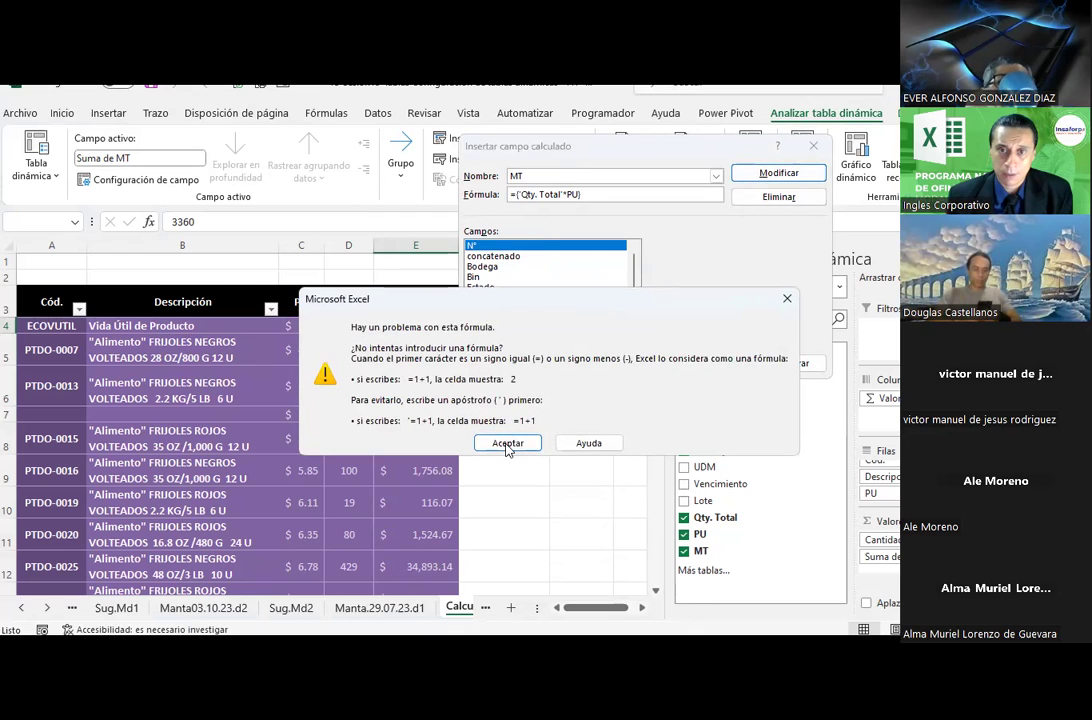
Add the closing parenthesis so MT reads =('Qty. Total'*PU) and accept it.
{"action": "left_click", "coordinate": [507, 443]}
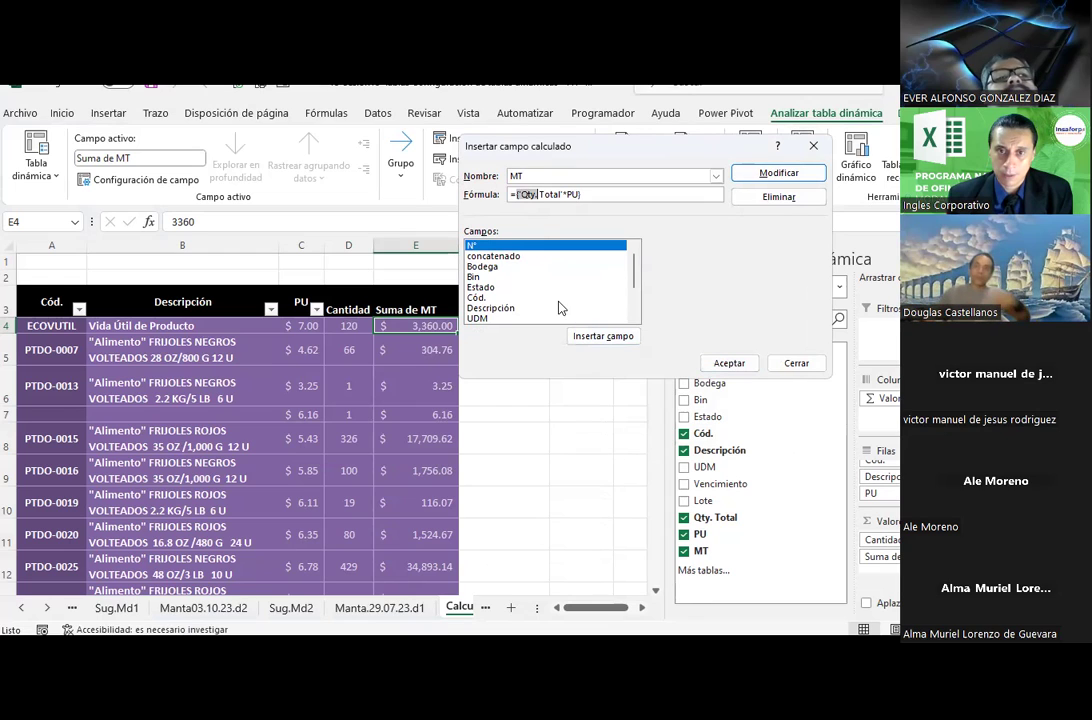
{"action": "scroll", "coordinate": [561, 308], "scroll_direction": "down", "scroll_amount": 1}
{"action": "scroll", "coordinate": [524, 300], "scroll_direction": "down", "scroll_amount": 1}
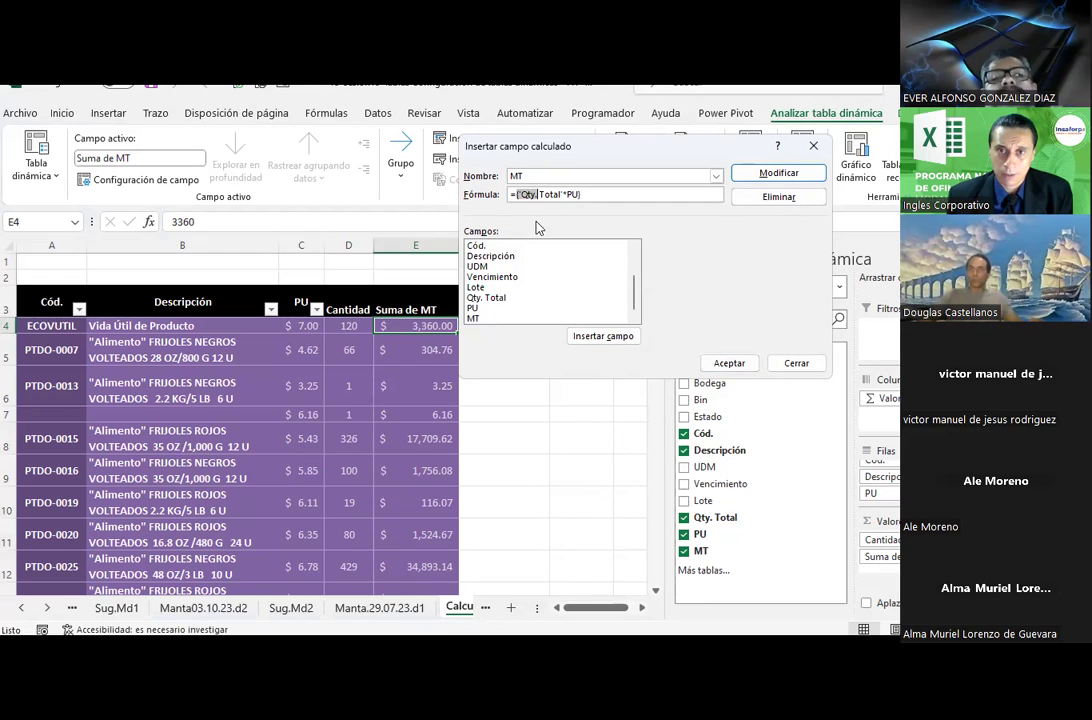
{"action": "left_click", "coordinate": [720, 363]}
{"action": "left_click", "coordinate": [505, 442]}
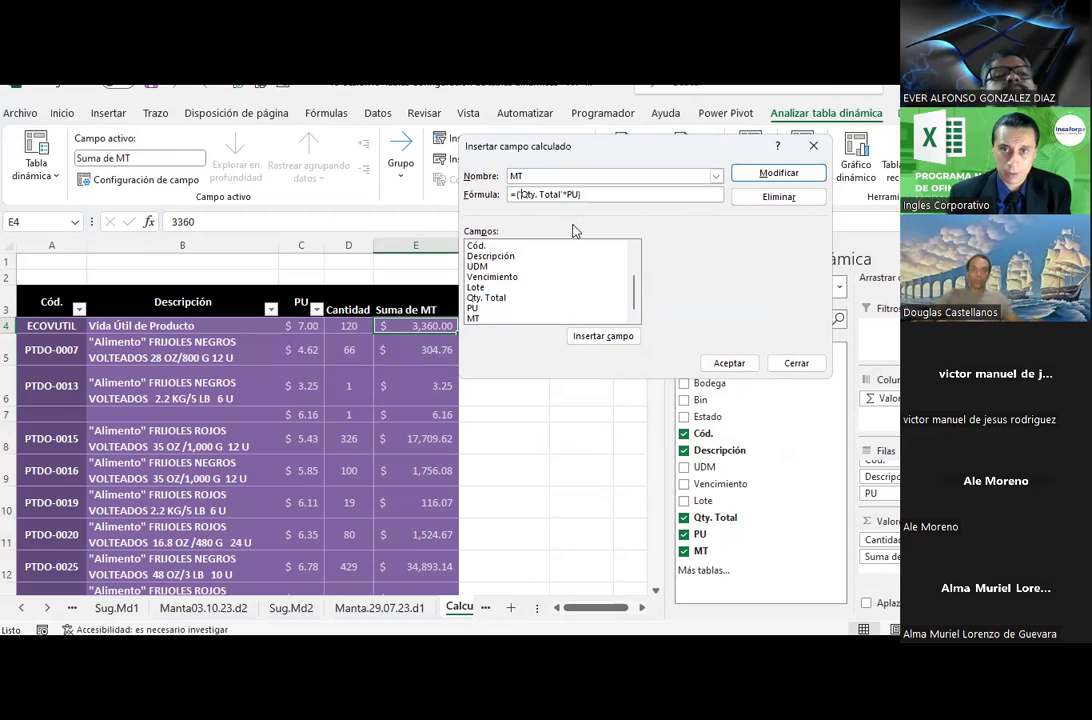
{"action": "type", "text": ")"}
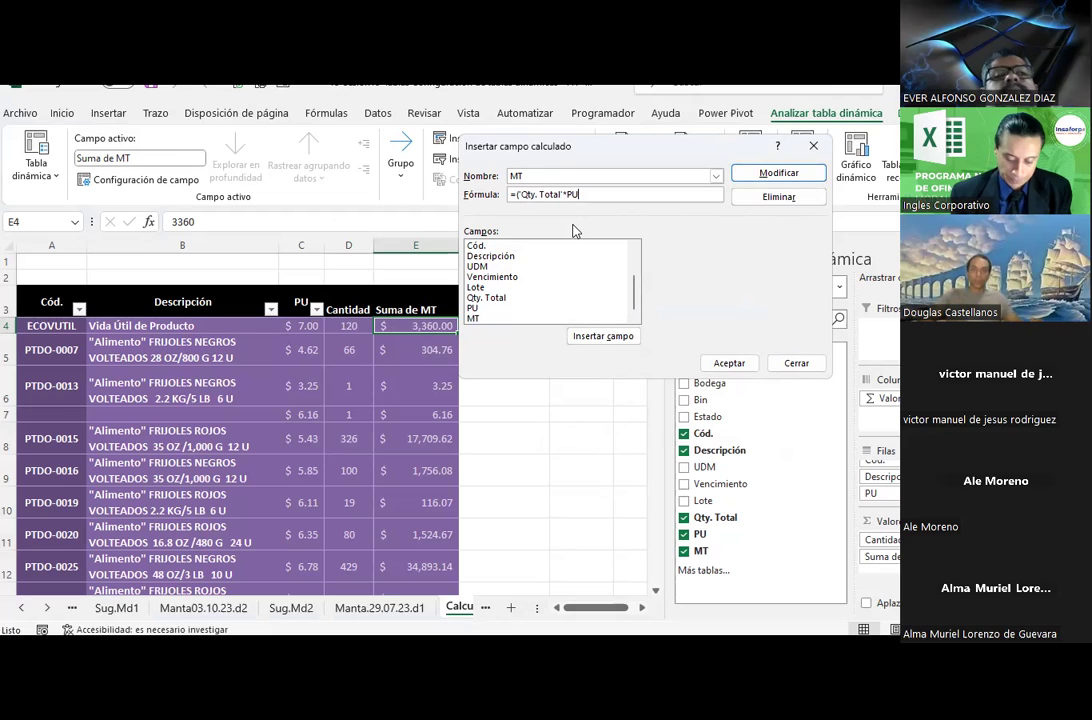
{"action": "key", "text": "Return"}
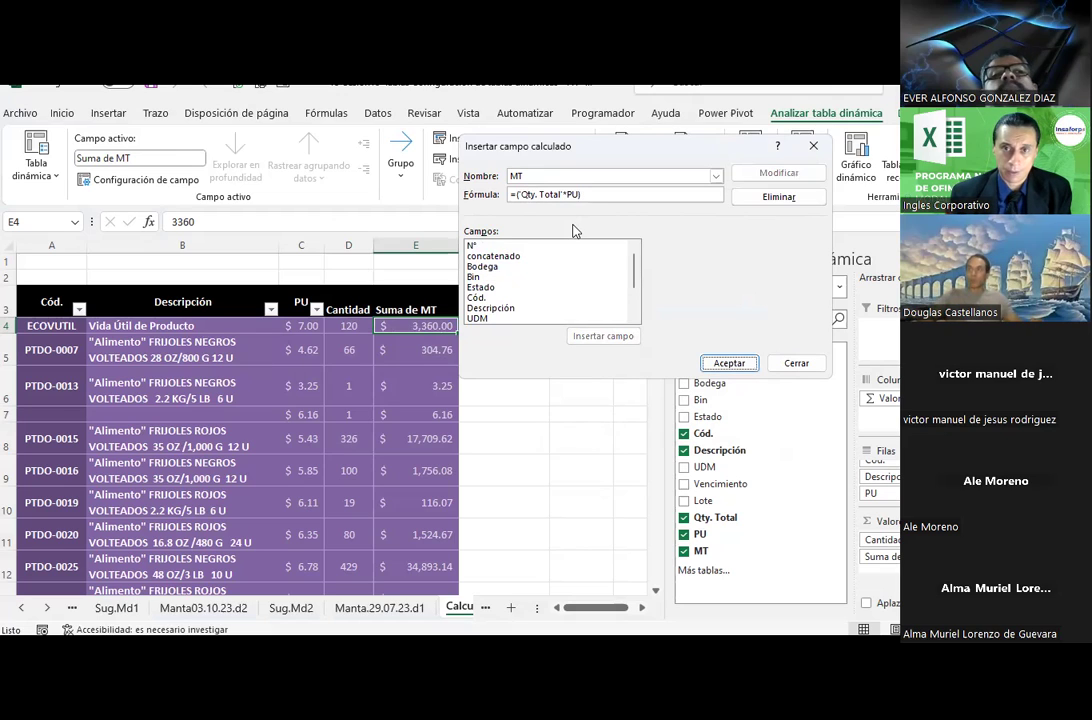
{"action": "left_click", "coordinate": [717, 367]}
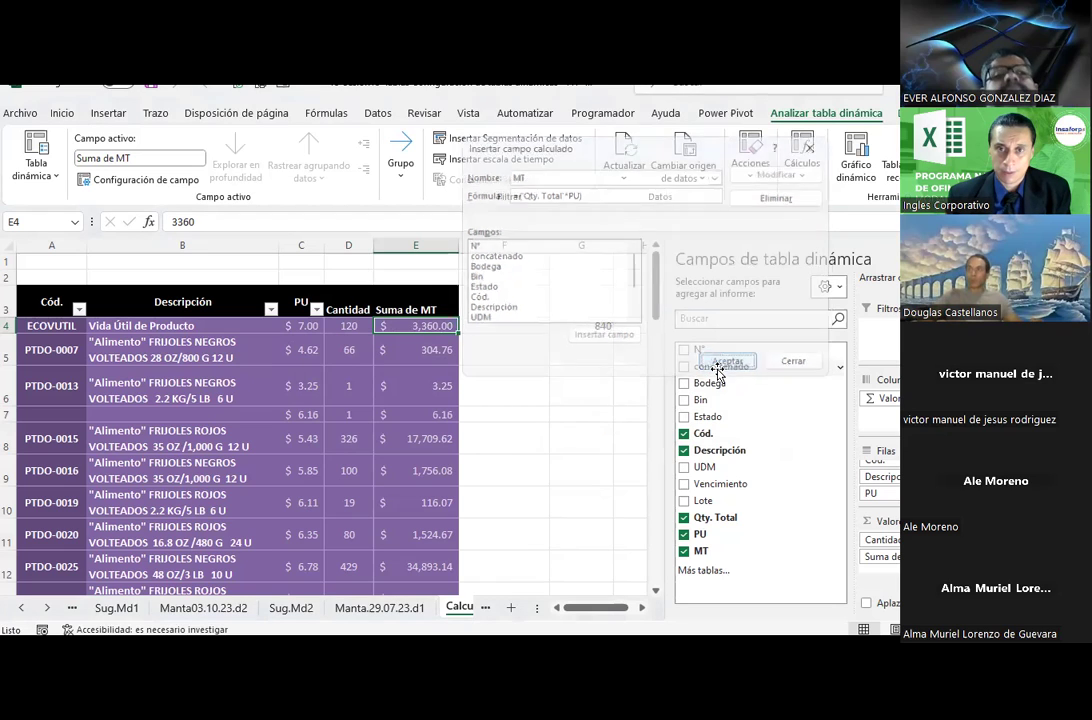
From a Suma de MT cell, open the Campo calculado dialog and load the MT field.
{"action": "left_click", "coordinate": [429, 345]}
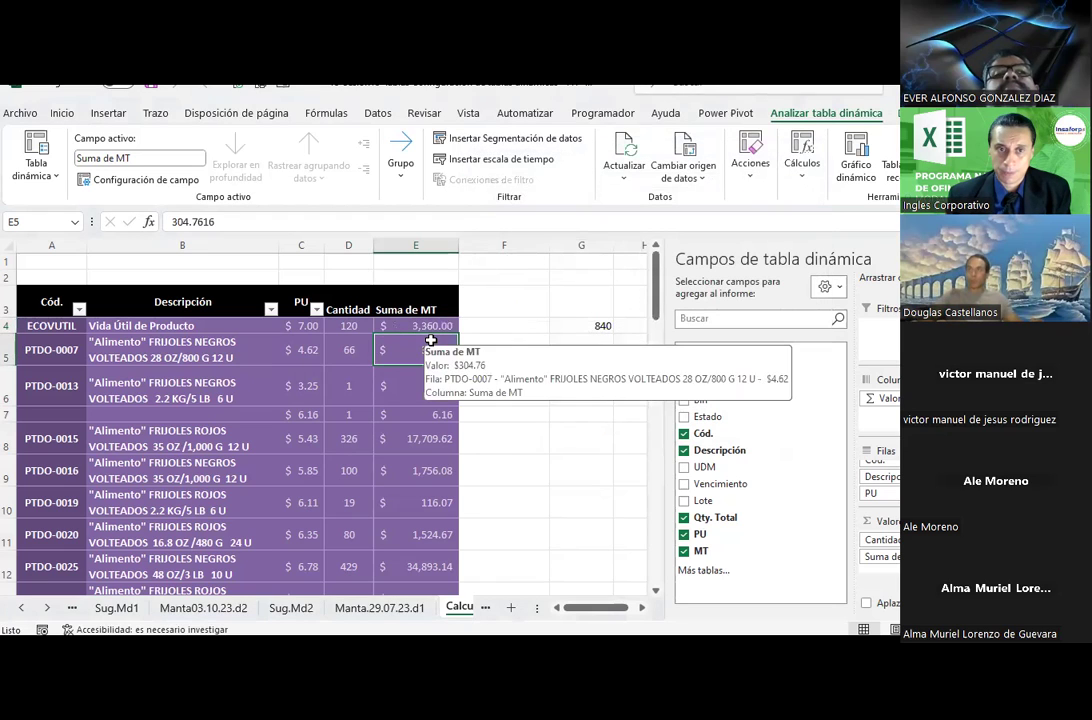
{"action": "left_click", "coordinate": [805, 170]}
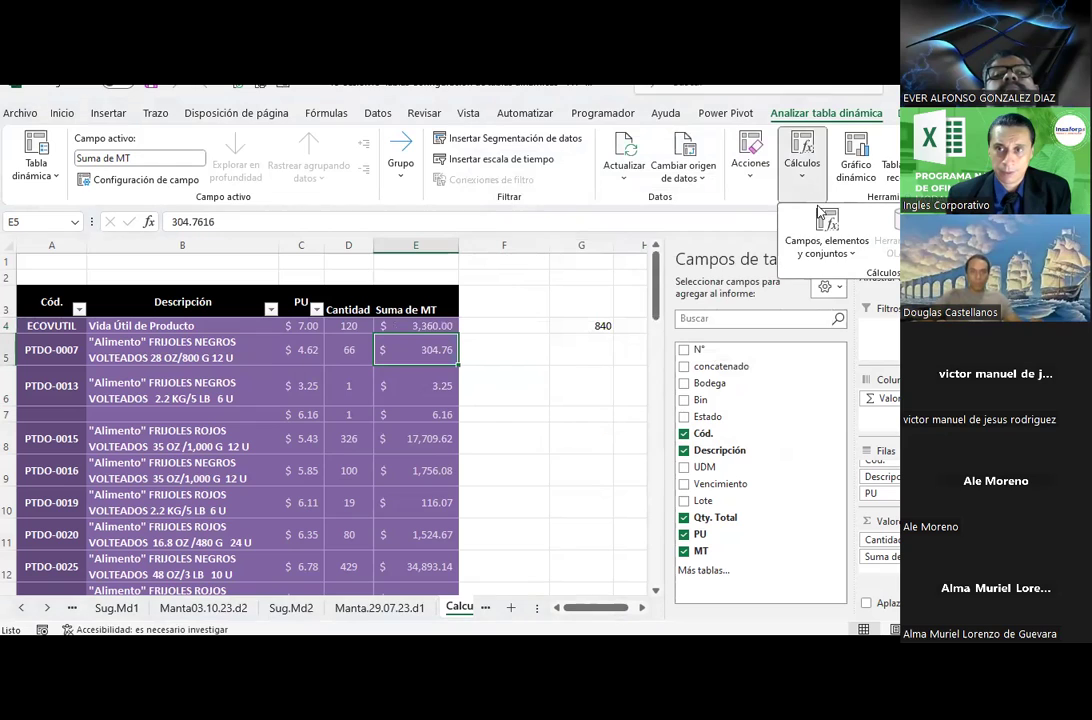
{"action": "left_click", "coordinate": [800, 240]}
{"action": "left_click", "coordinate": [816, 280]}
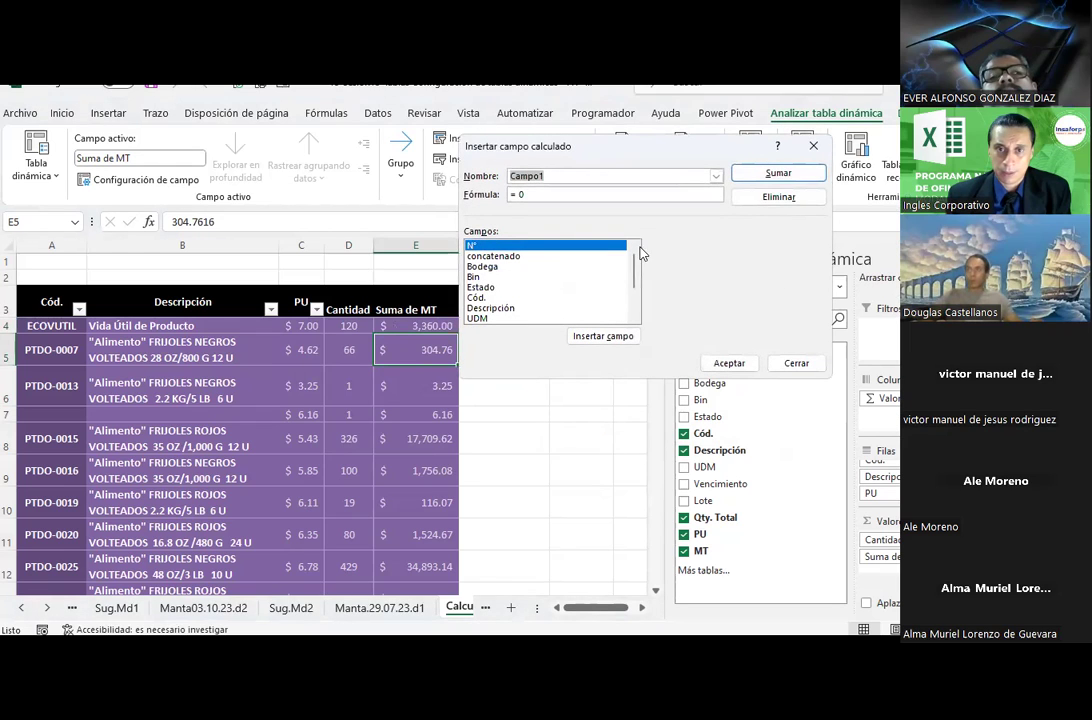
{"action": "left_click", "coordinate": [715, 176]}
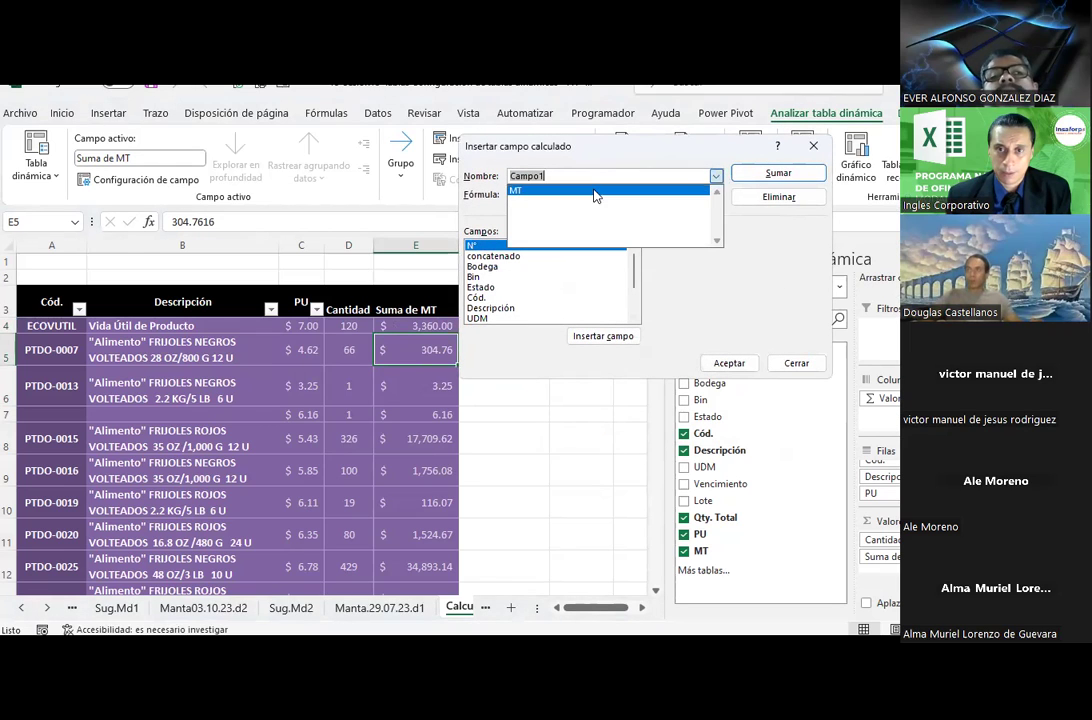
{"action": "left_click", "coordinate": [594, 190]}
Replace the MT formula with = PU* 'Qty. Total', apply it with Modificar, and accept.
{"action": "left_click", "coordinate": [589, 194]}
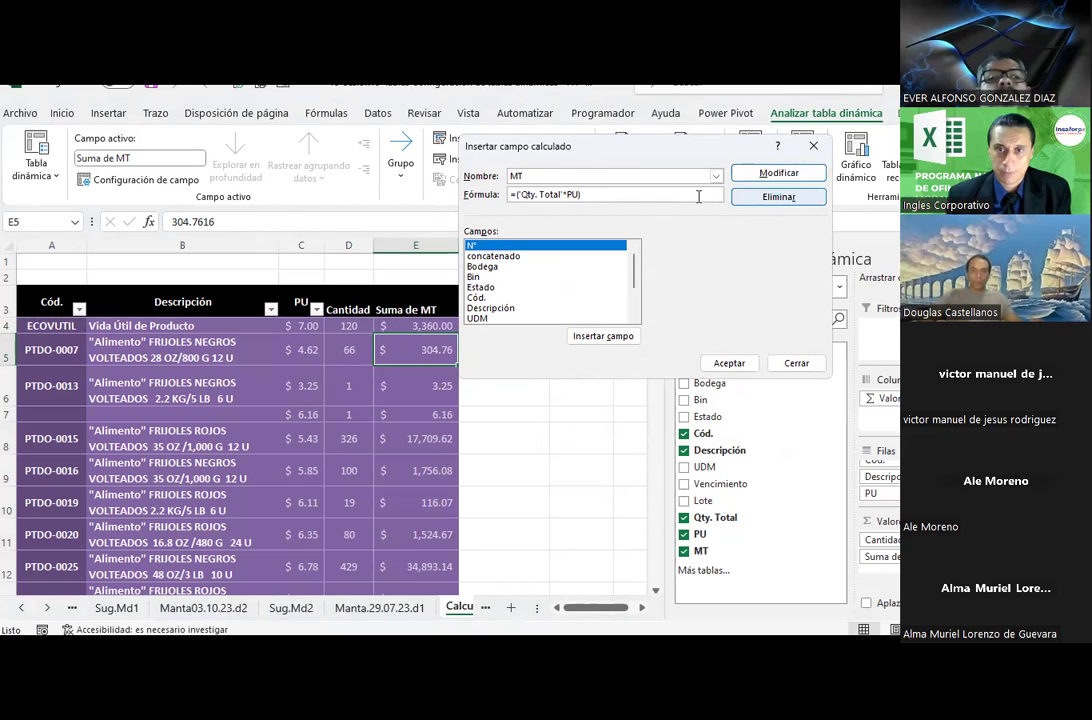
{"action": "left_click_drag", "start_coordinate": [698, 196], "coordinate": [470, 180]}
{"action": "key", "text": "BackSpace"}
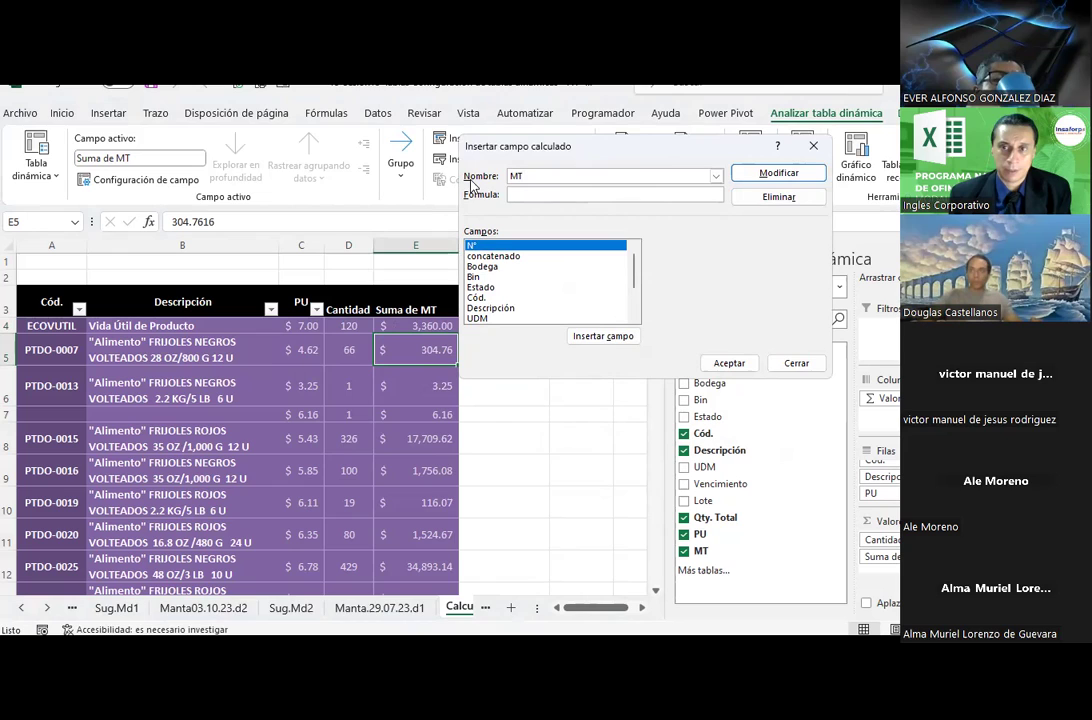
{"action": "scroll", "coordinate": [525, 291], "scroll_direction": "down", "scroll_amount": 1}
{"action": "type", "text": "="}
{"action": "scroll", "coordinate": [495, 305], "scroll_direction": "down", "scroll_amount": 1}
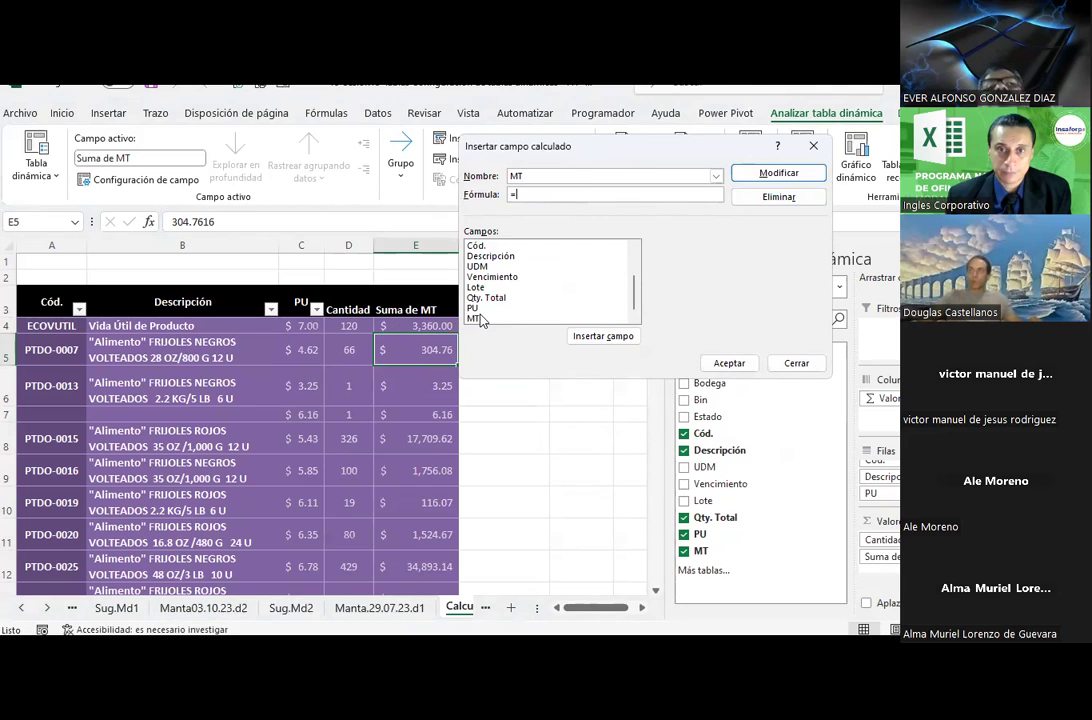
{"action": "double_click", "coordinate": [476, 308]}
{"action": "type", "text": "*"}
{"action": "double_click", "coordinate": [486, 297]}
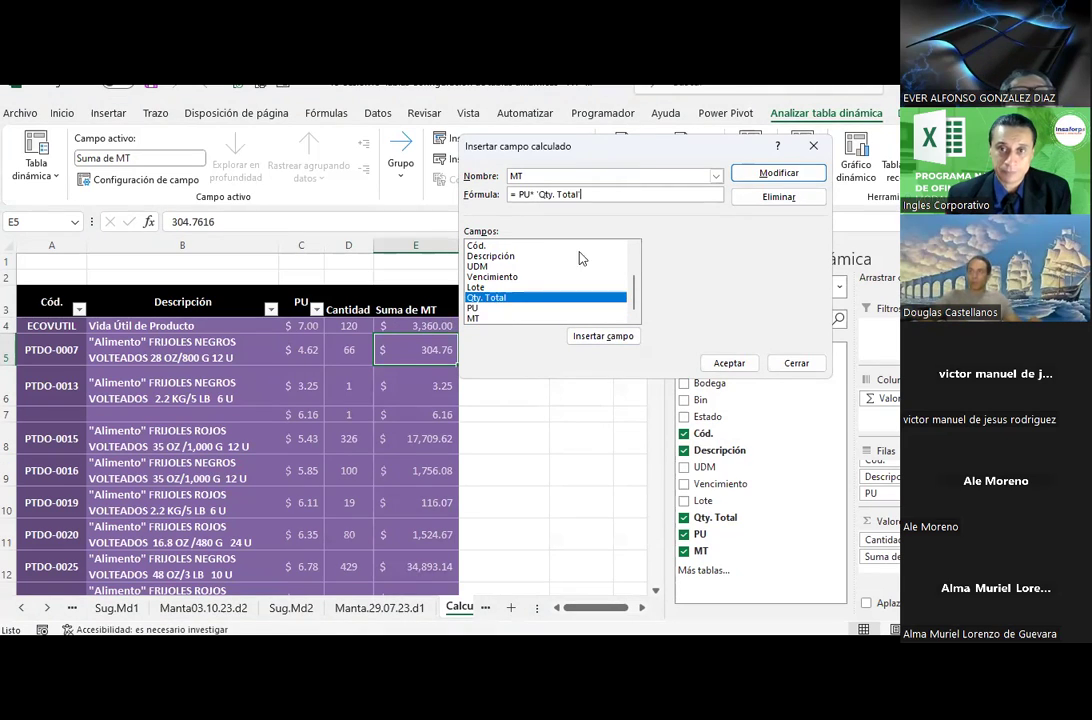
{"action": "left_click", "coordinate": [764, 174]}
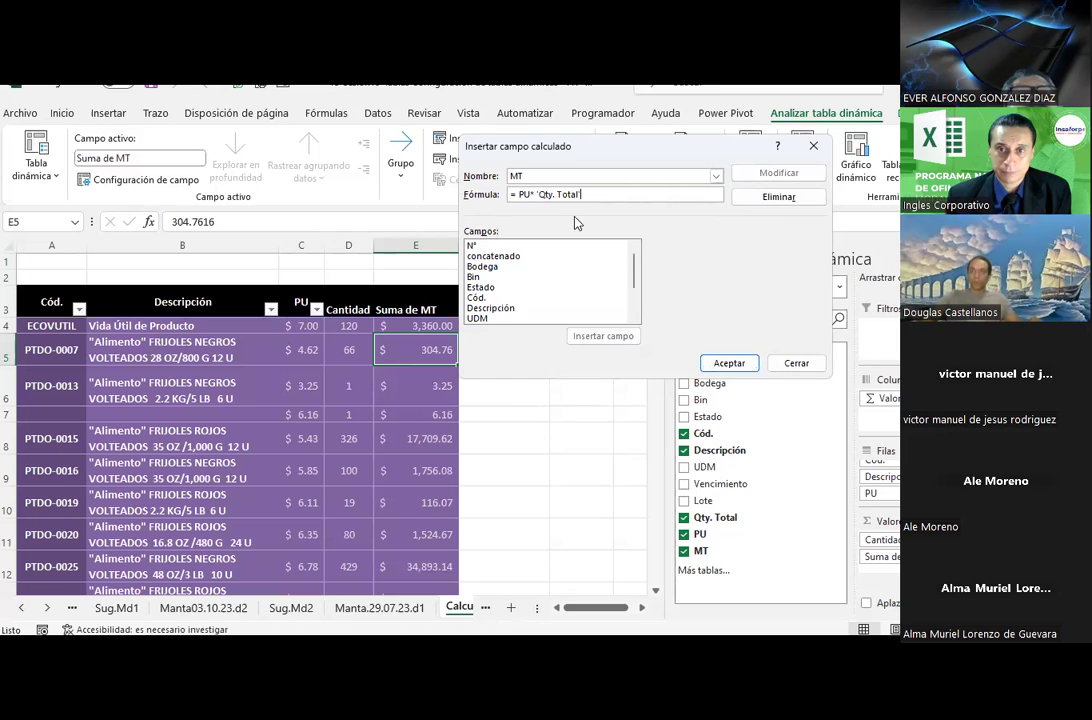
{"action": "type", "text": "'"}
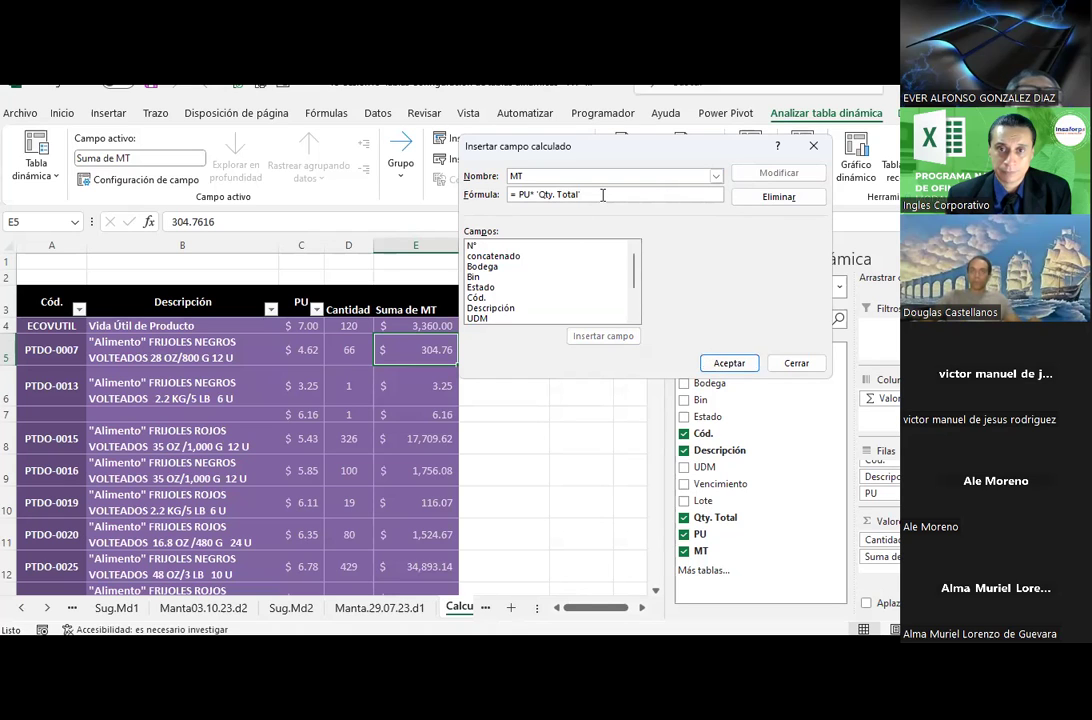
{"action": "left_click", "coordinate": [726, 362]}
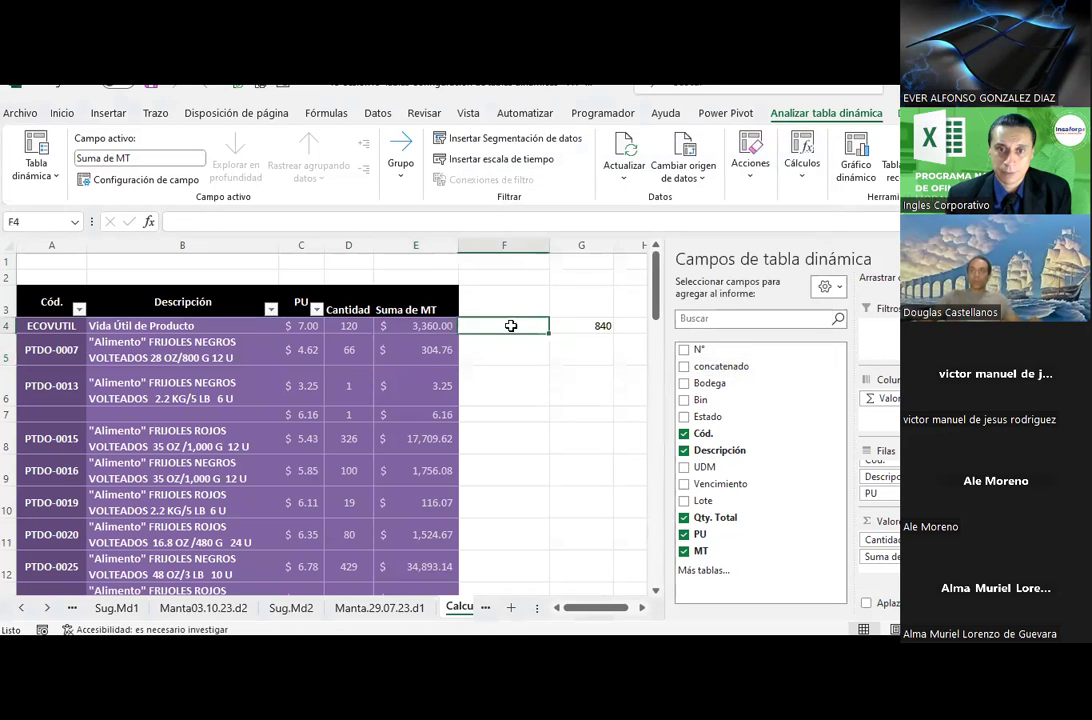
After reviewing the 840 check in G4, enter the manual check +66*4 in G5.
{"action": "left_click", "coordinate": [605, 330]}
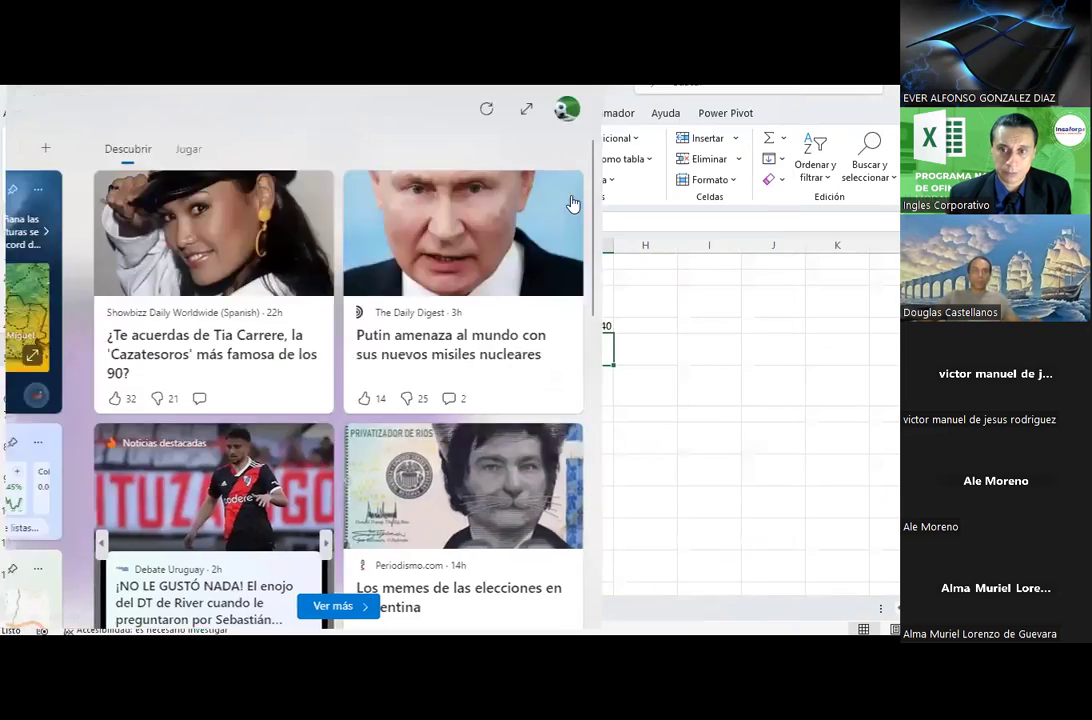
{"action": "key", "text": "Return"}
{"action": "type", "text": "+66"}
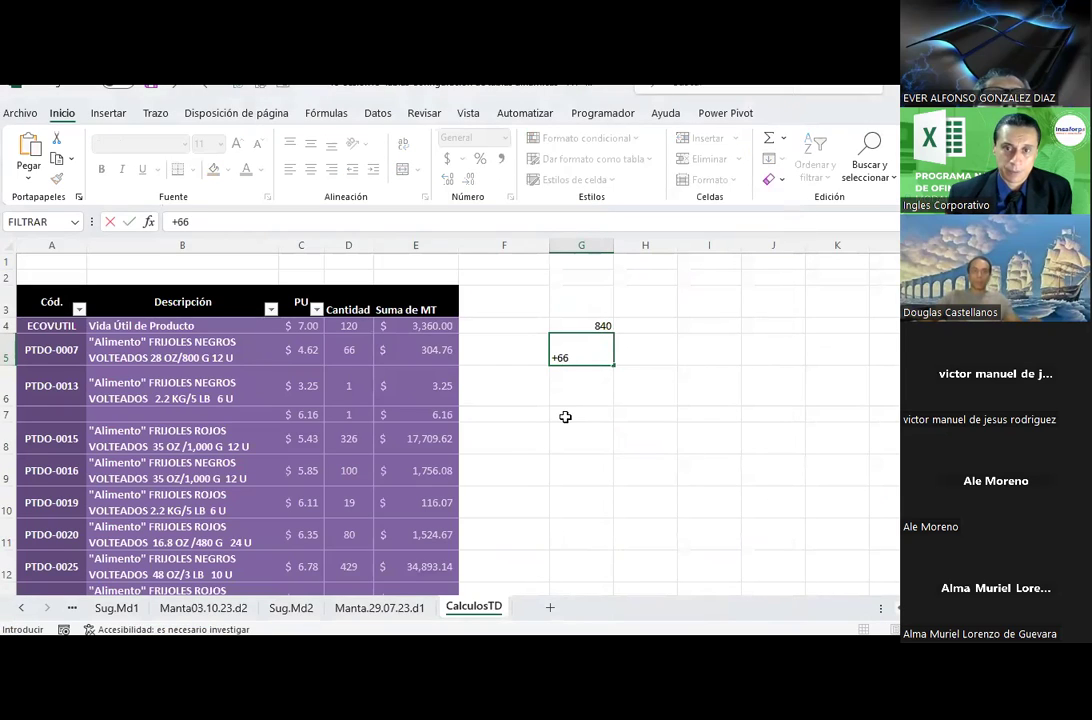
{"action": "type", "text": "*4.6"}
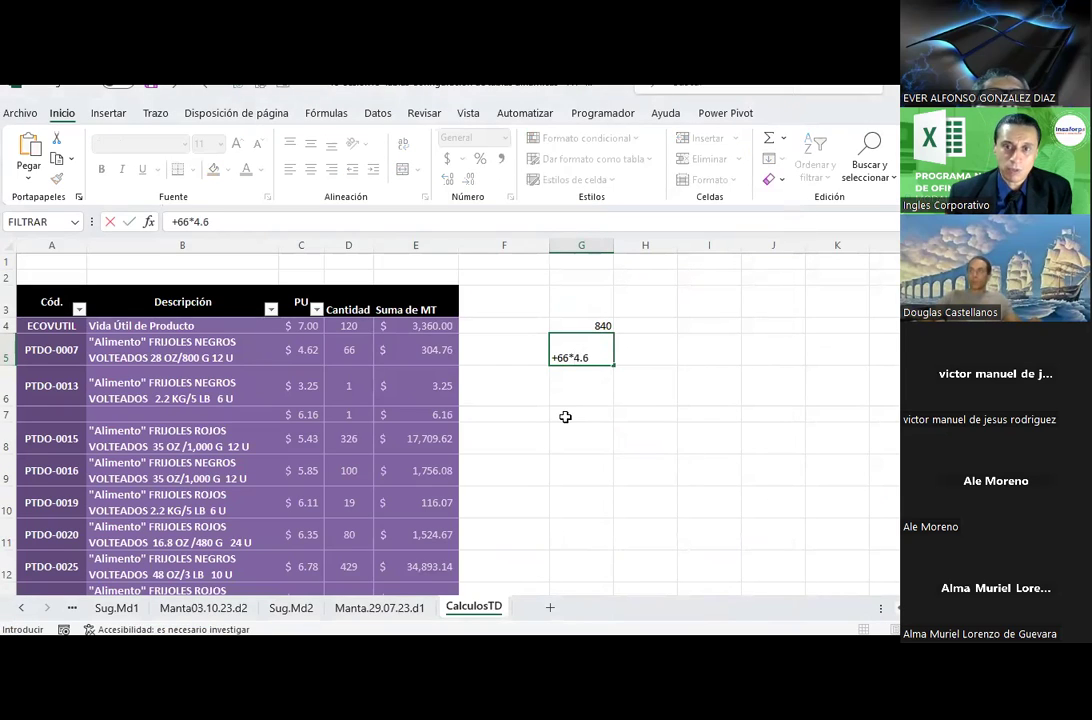
{"action": "key", "text": "Return"}
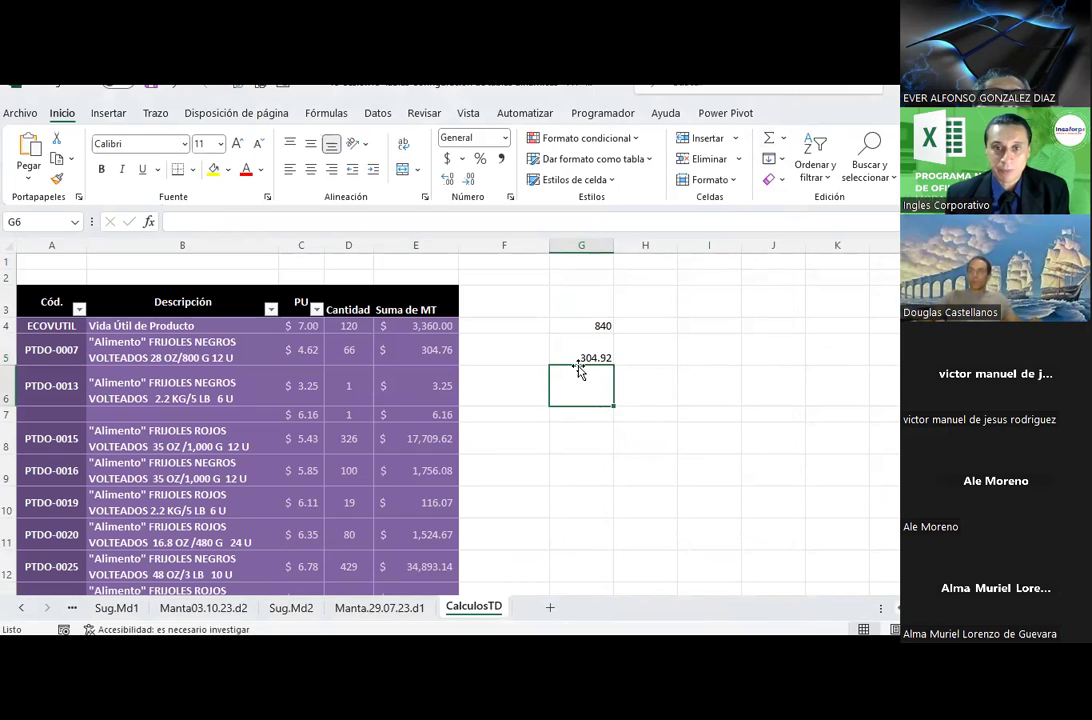
{"action": "left_click", "coordinate": [584, 352]}
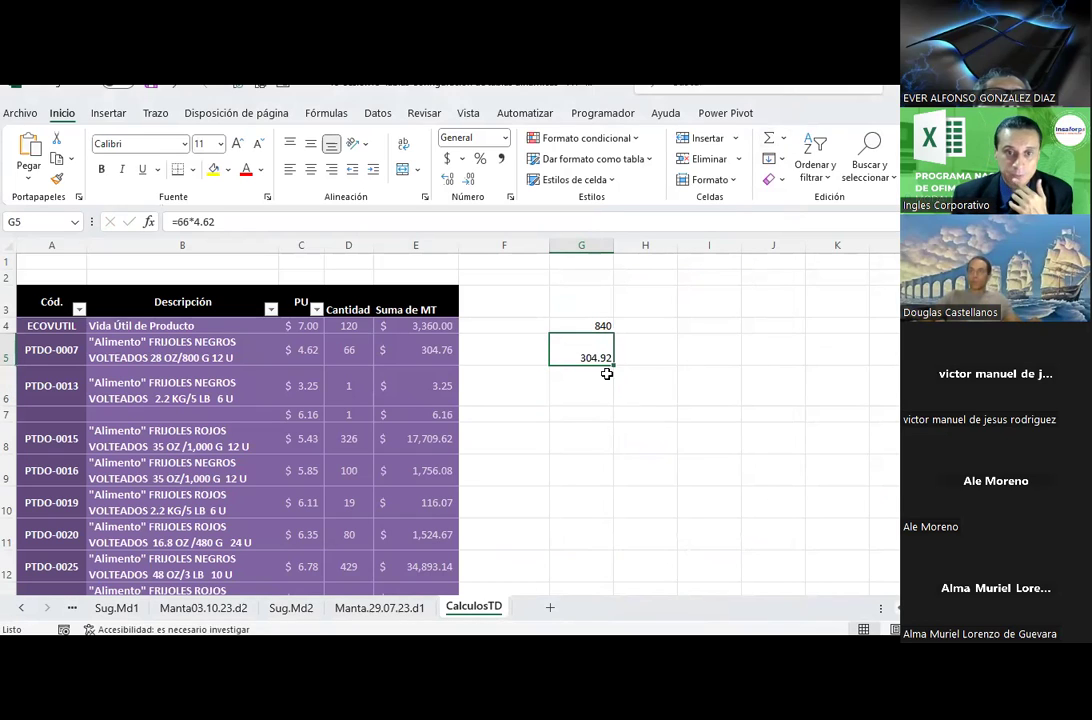
Enter the 3.25 × 1 check in G6, redoing it after comparing the neighbouring MT values.
{"action": "left_click", "coordinate": [607, 373]}
{"action": "type", "text": "3.25*1"}
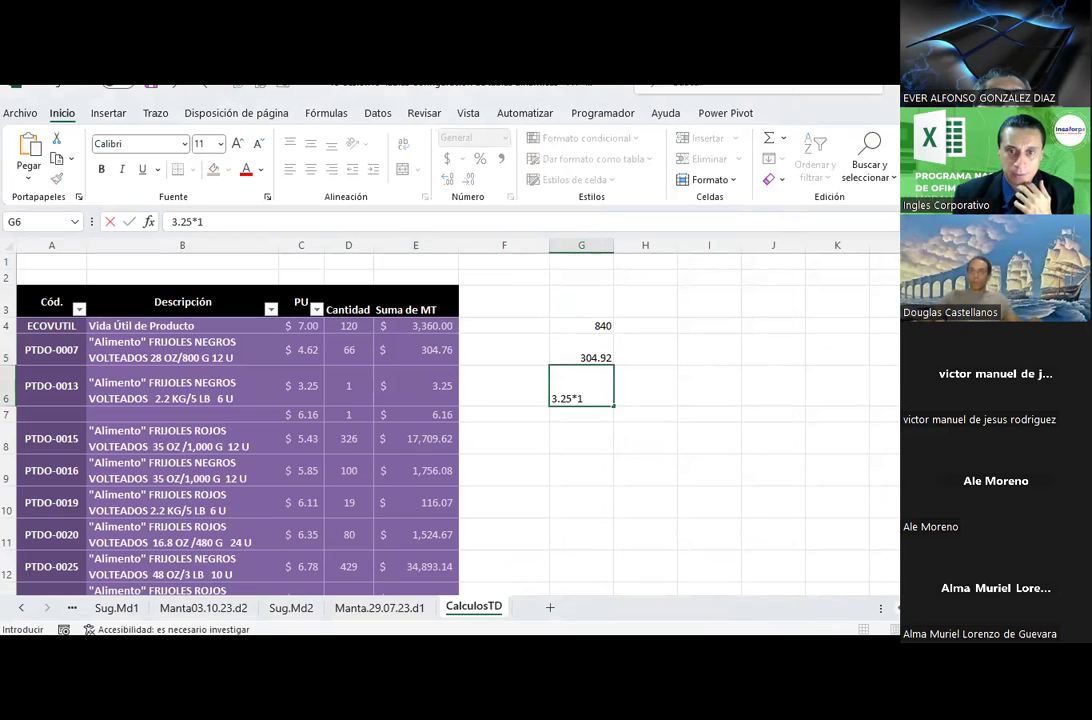
{"action": "key", "text": "Return"}
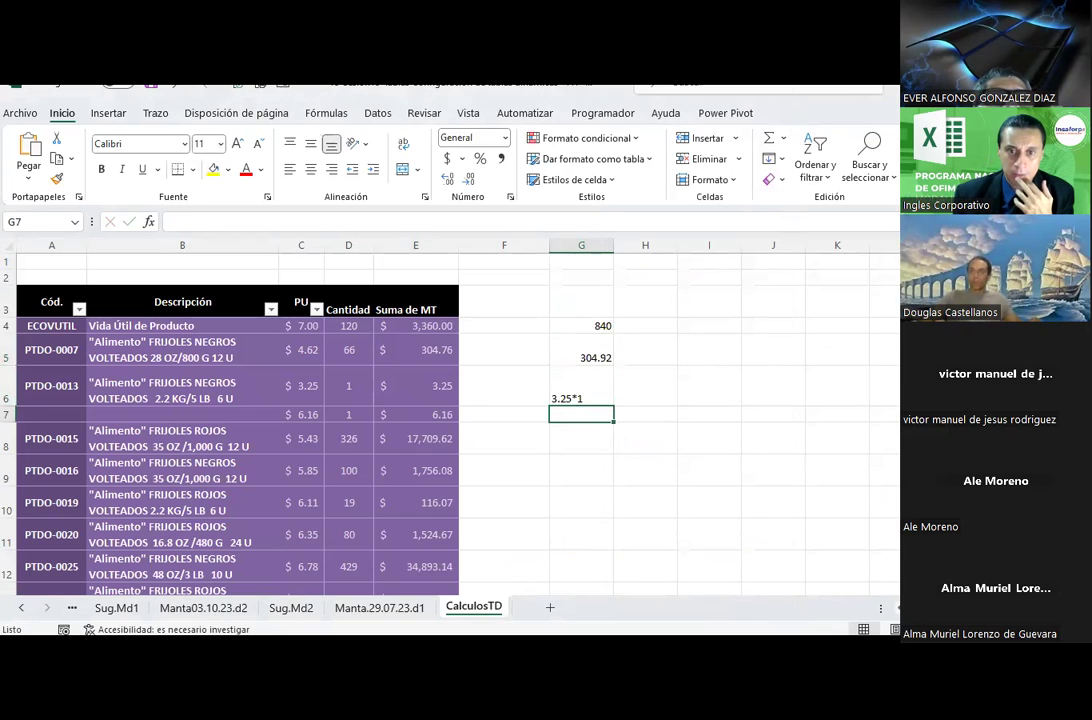
{"action": "key", "text": "Left"}
{"action": "key", "text": "Up"}
{"action": "key", "text": "Left"}
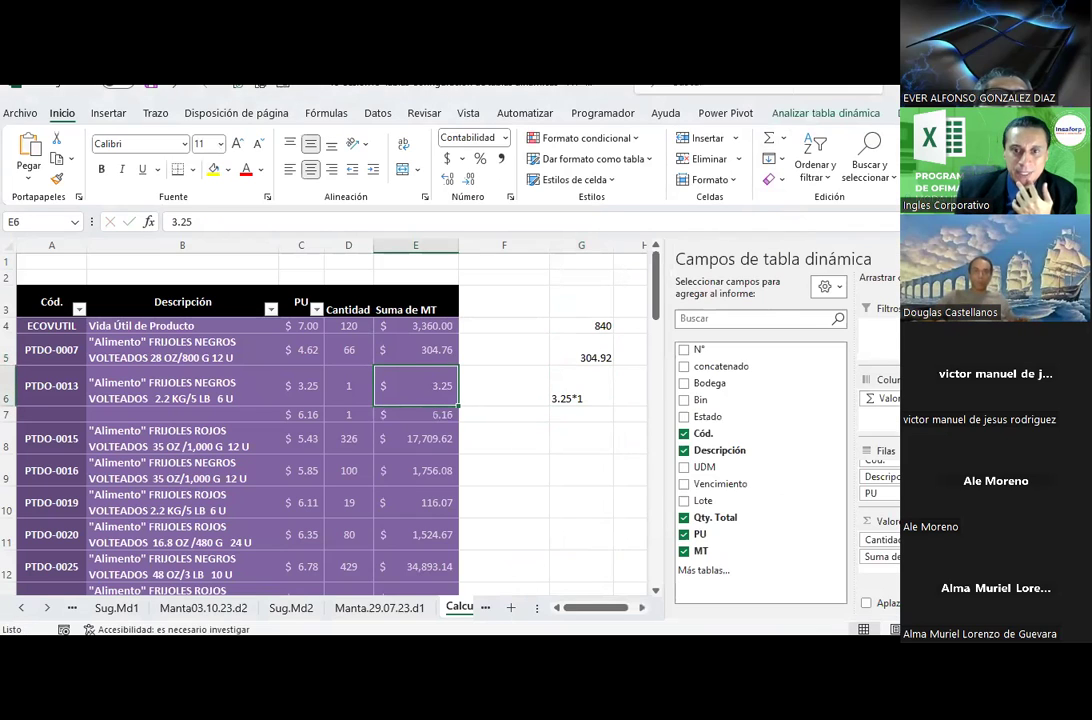
{"action": "left_click", "coordinate": [415, 414]}
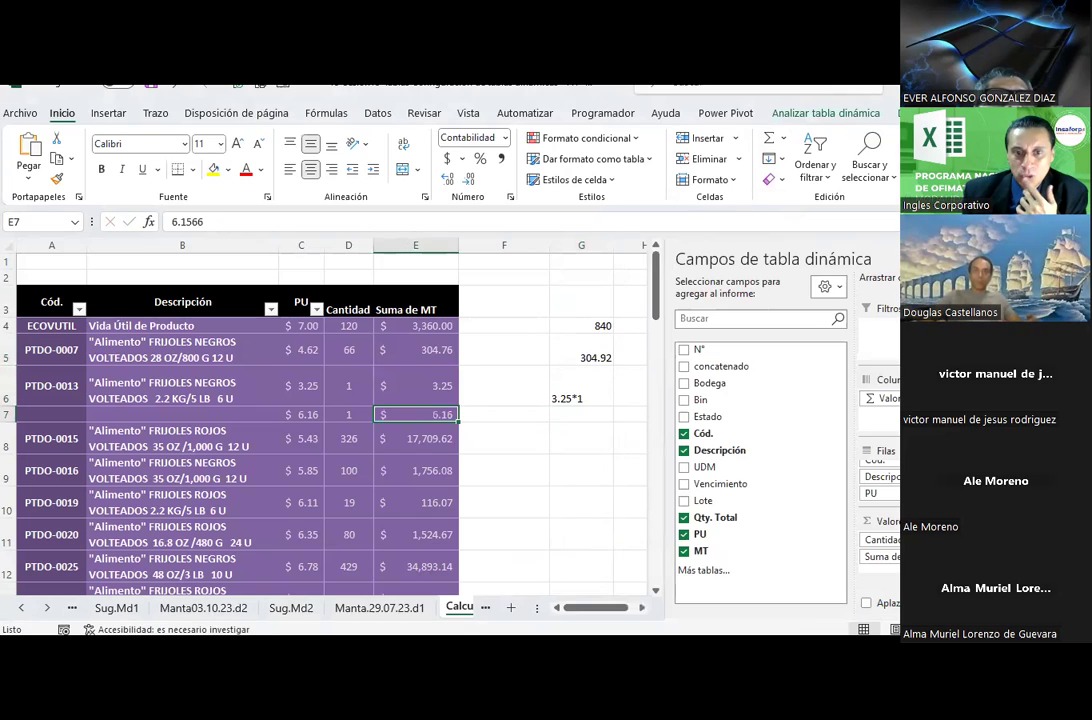
{"action": "left_click", "coordinate": [504, 397]}
{"action": "left_click", "coordinate": [581, 385]}
{"action": "type", "text": "+"}
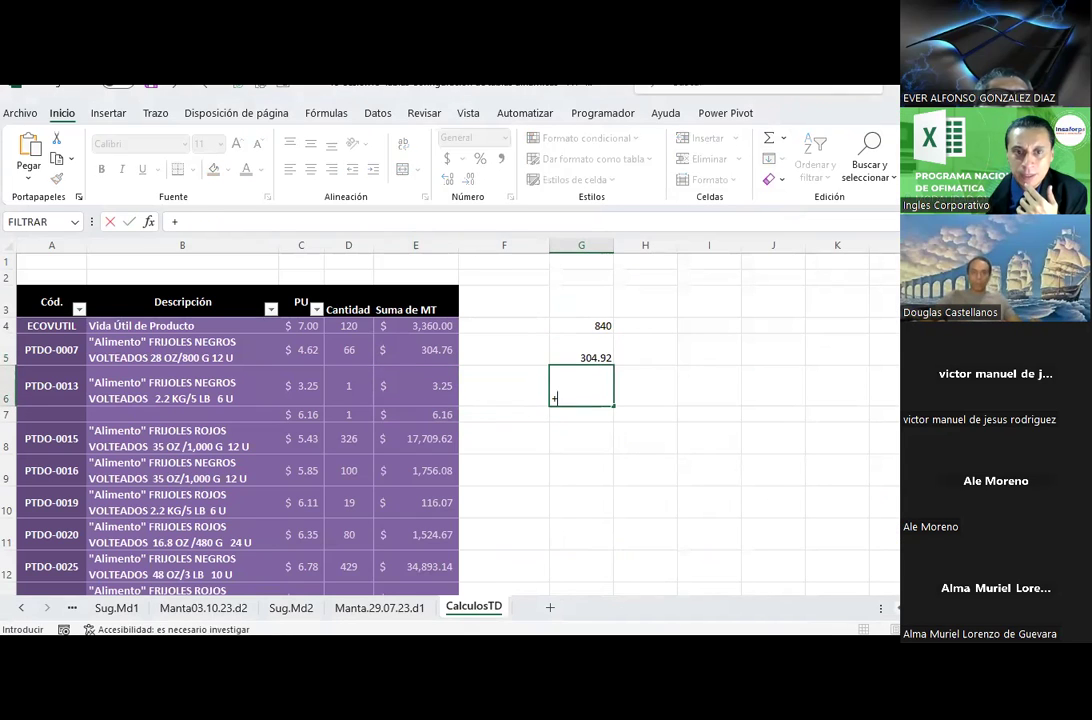
{"action": "type", "text": "3.25*1"}
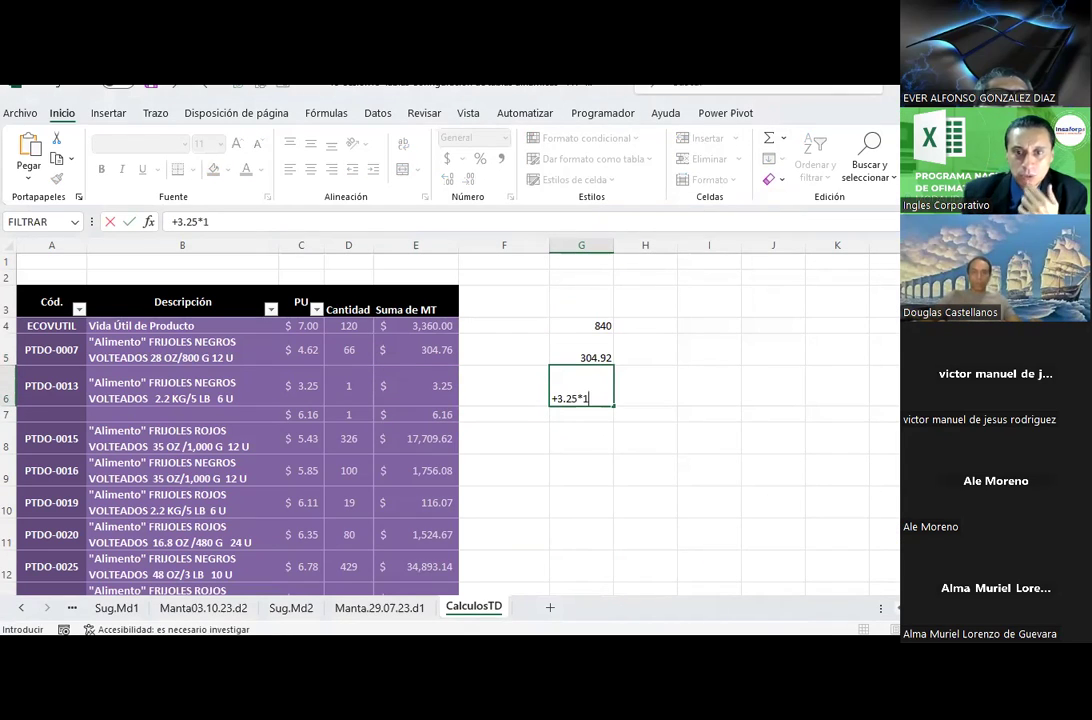
{"action": "key", "text": "Return"}
Enter =326*5.43 in G8 for PTDO-0015 and format it as accounting ($ 1,770.18).
{"action": "left_click", "coordinate": [415, 414]}
{"action": "left_click", "coordinate": [415, 438]}
{"action": "left_click", "coordinate": [504, 438]}
{"action": "left_click", "coordinate": [581, 438]}
{"action": "type", "text": "+"}
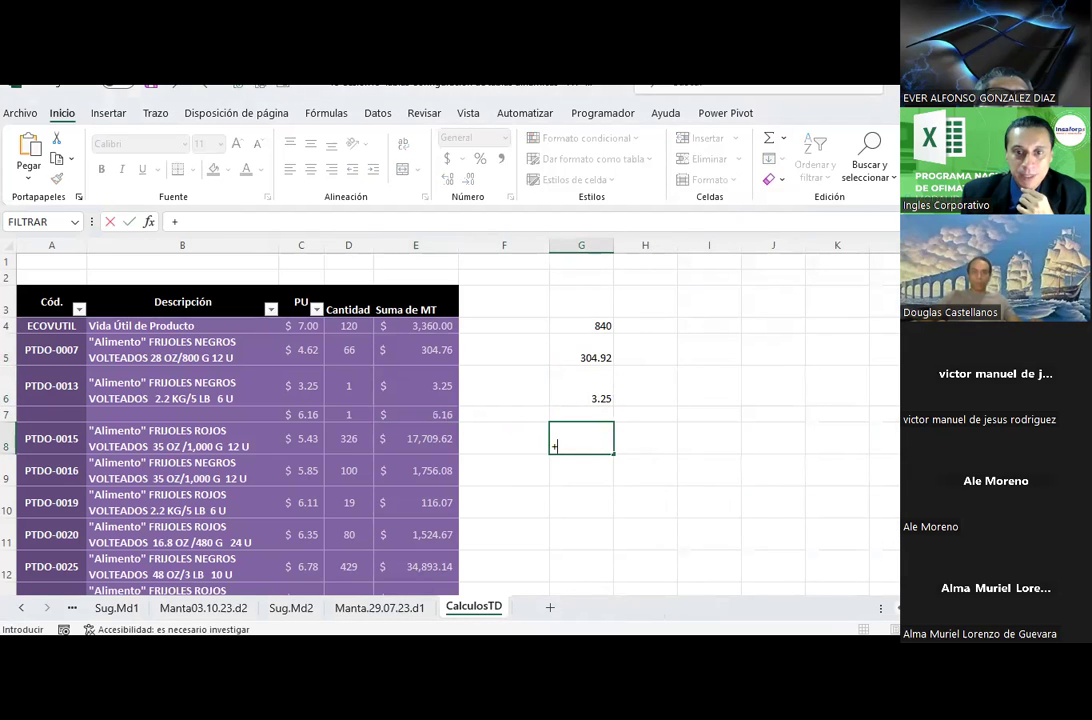
{"action": "type", "text": "326*5.43"}
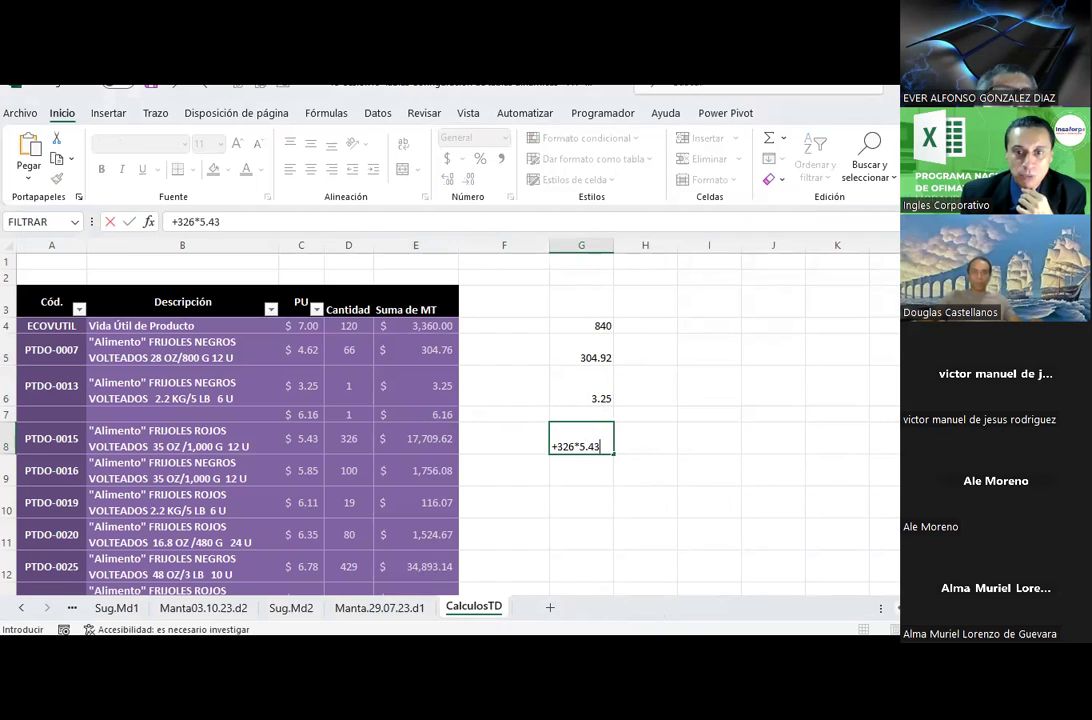
{"action": "key", "text": "Return"}
{"action": "left_click", "coordinate": [581, 438]}
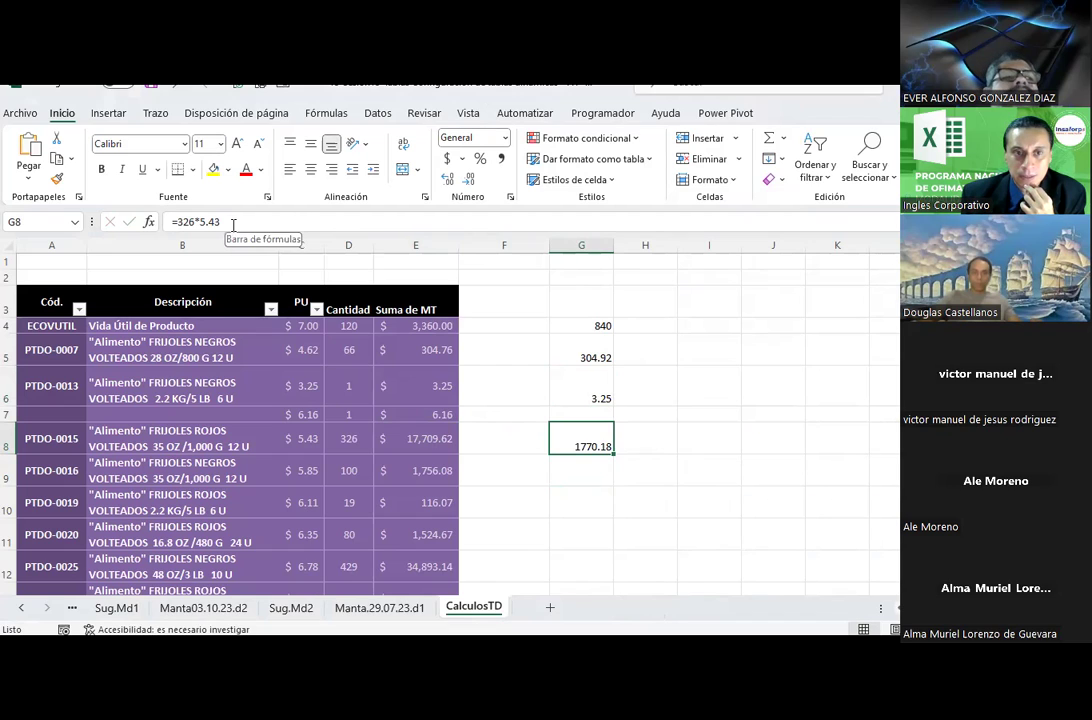
{"action": "left_click", "coordinate": [448, 160]}
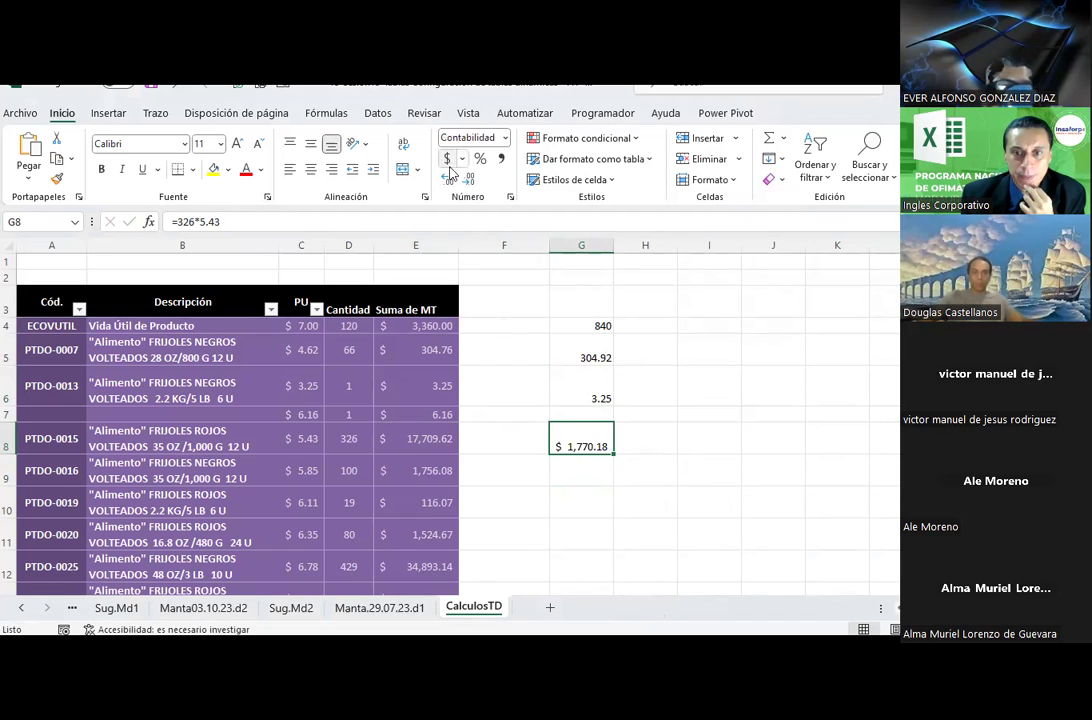
{"action": "left_click", "coordinate": [341, 436]}
{"action": "scroll", "coordinate": [350, 440], "scroll_direction": "down", "scroll_amount": 1}
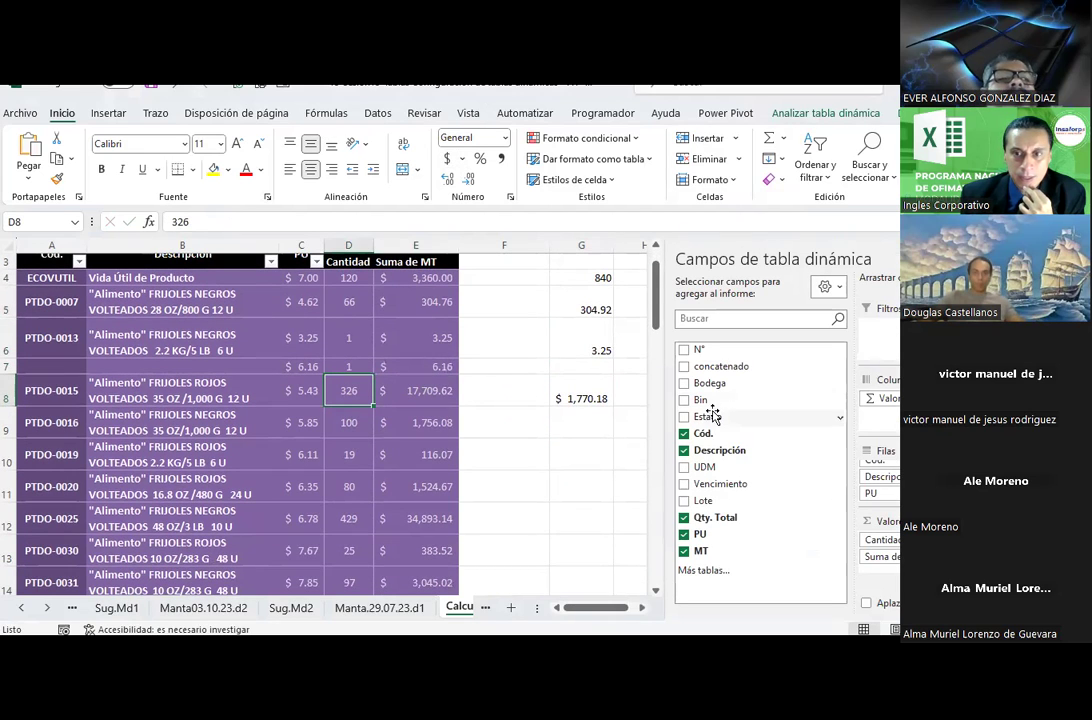
Enter the PTDO-0016 check =5.85*100 in G9 and format it as accounting ($ 585.00).
{"action": "left_click", "coordinate": [592, 390]}
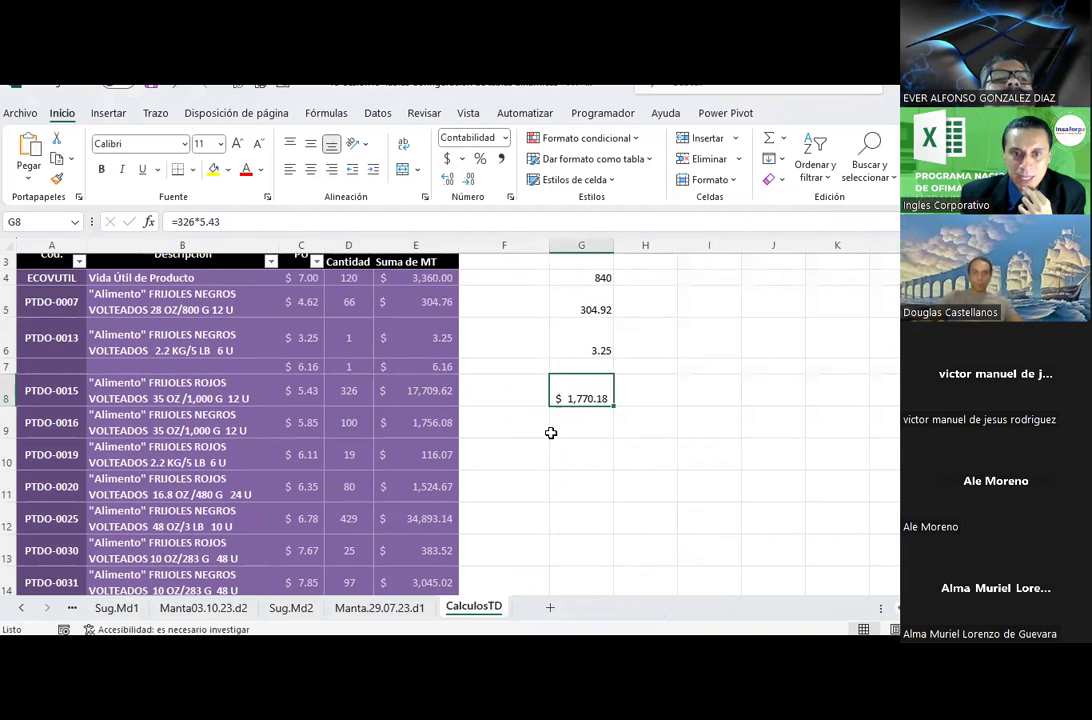
{"action": "left_click", "coordinate": [585, 424]}
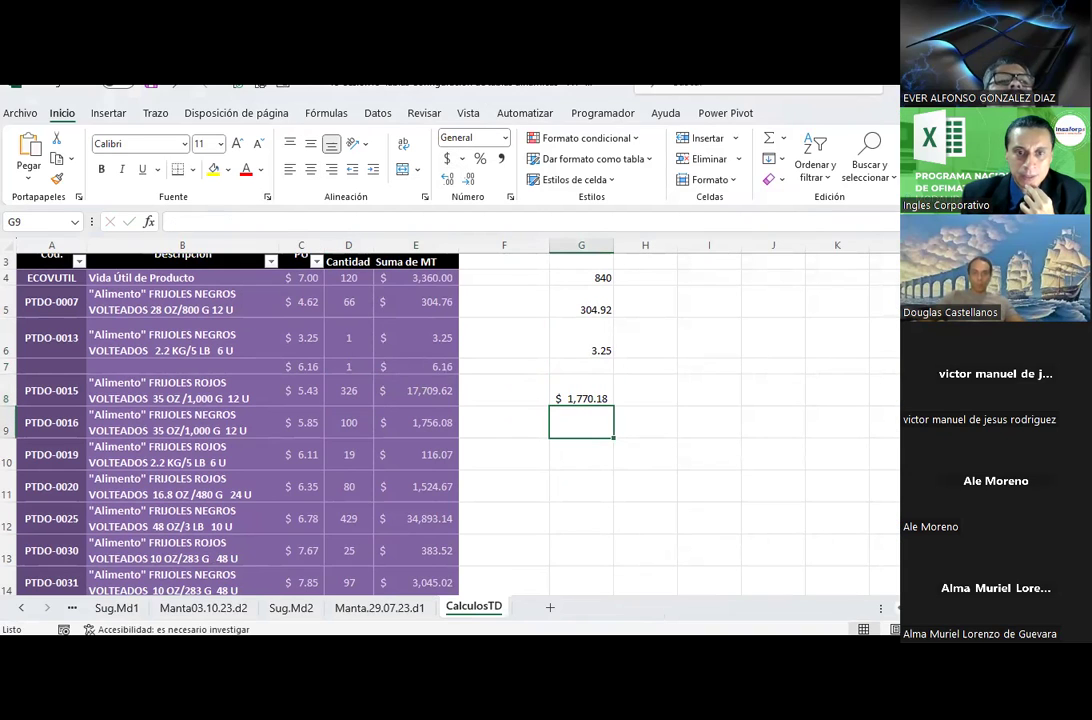
{"action": "type", "text": "+5."}
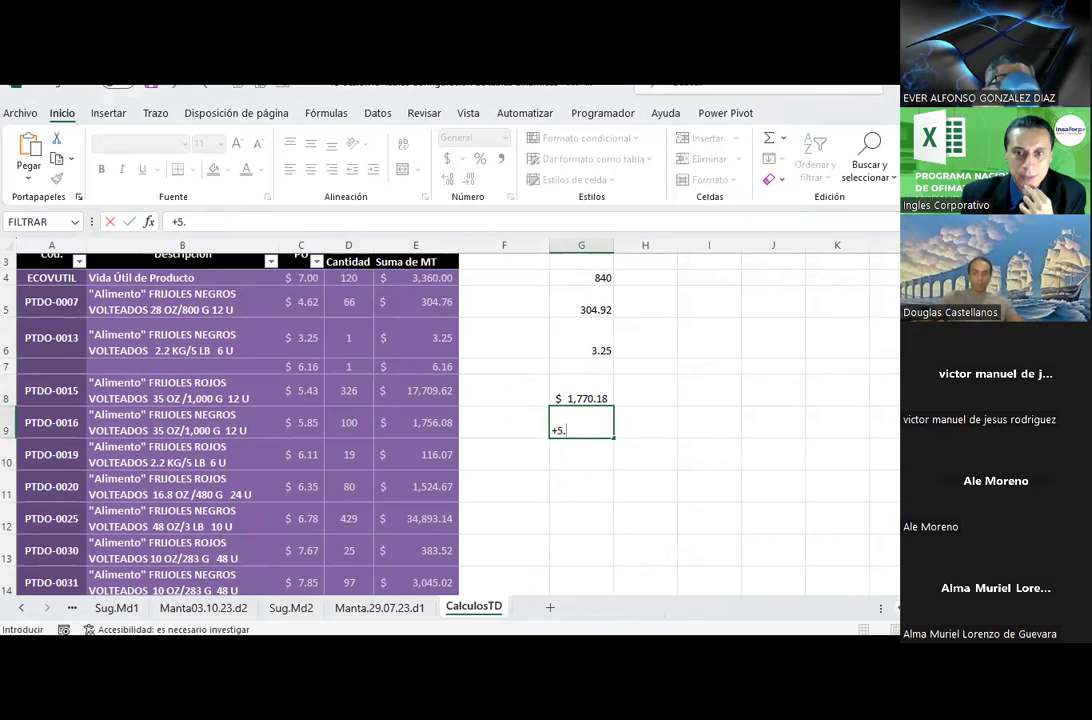
{"action": "type", "text": "85*100"}
{"action": "key", "text": "Return"}
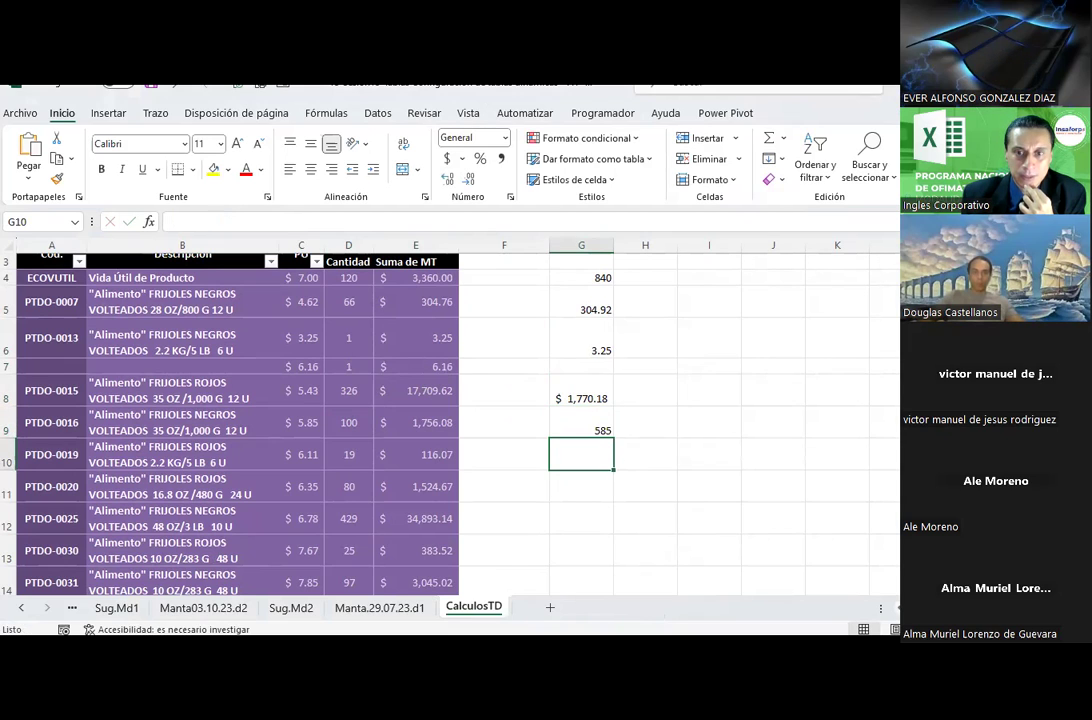
{"action": "key", "text": "Up"}
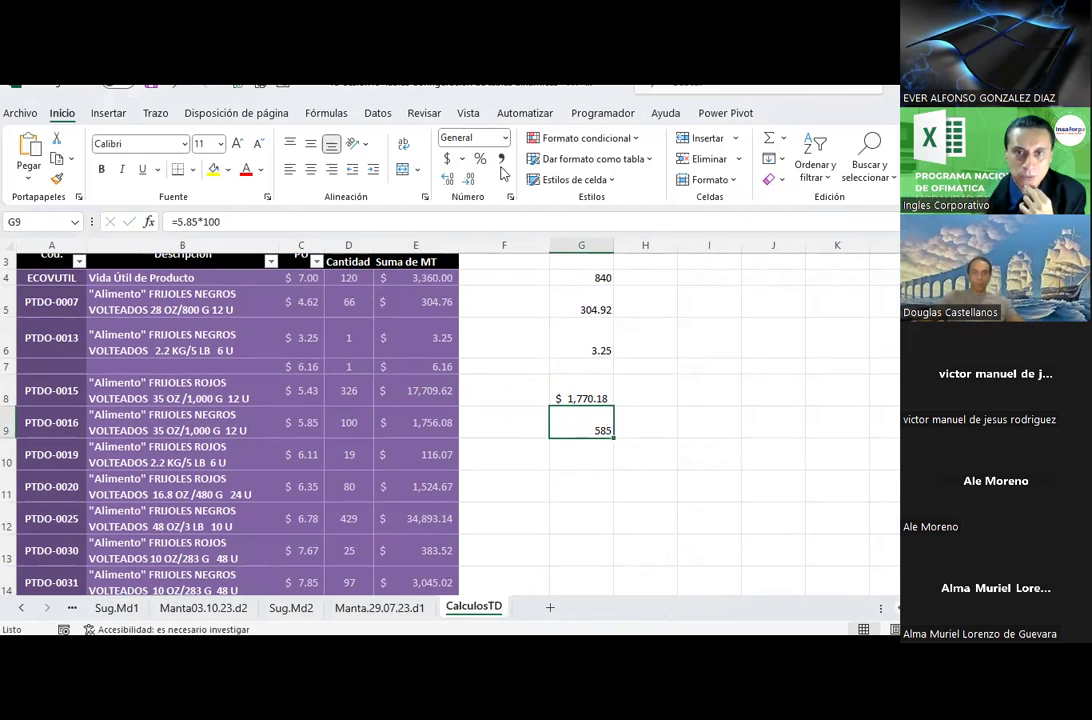
{"action": "left_click", "coordinate": [452, 161]}
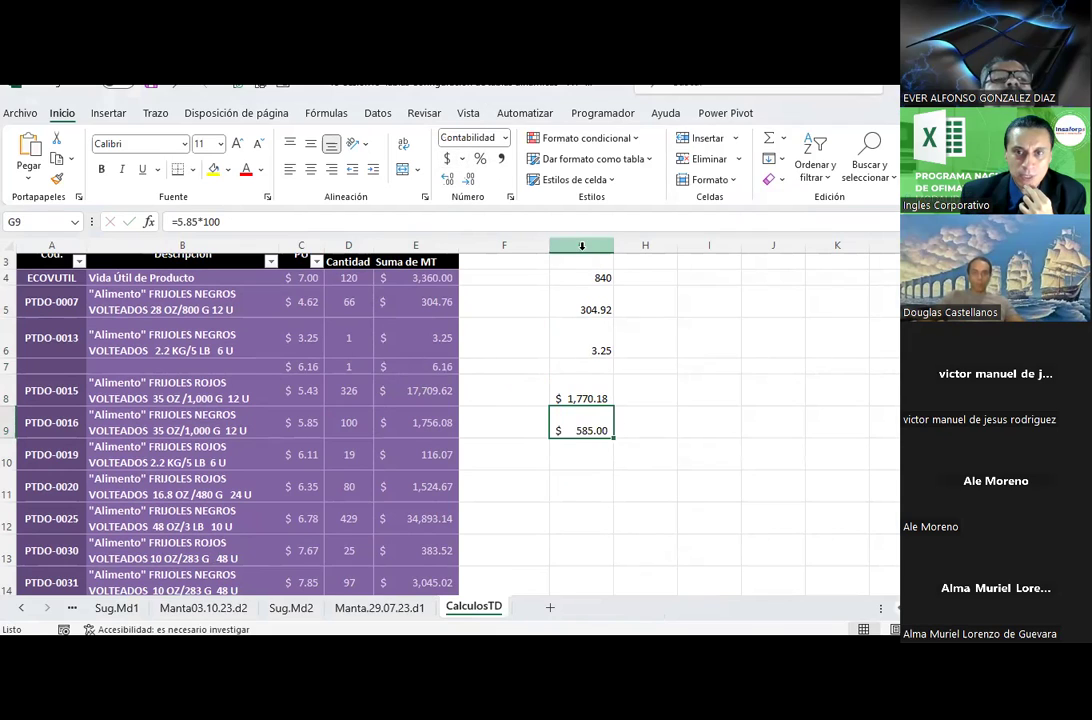
Centre the check values in column G, then review the PTDO-0007, PTDO-0013 and ECOVUTIL values.
{"action": "left_click", "coordinate": [581, 245]}
{"action": "left_click", "coordinate": [313, 171]}
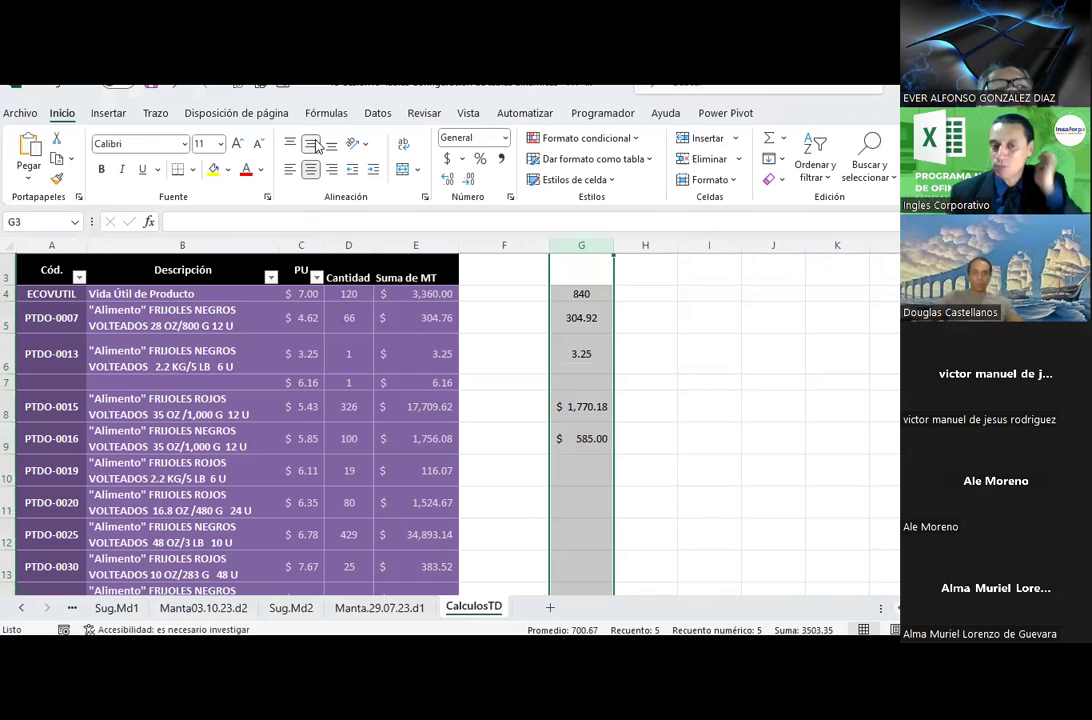
{"action": "left_click", "coordinate": [603, 432]}
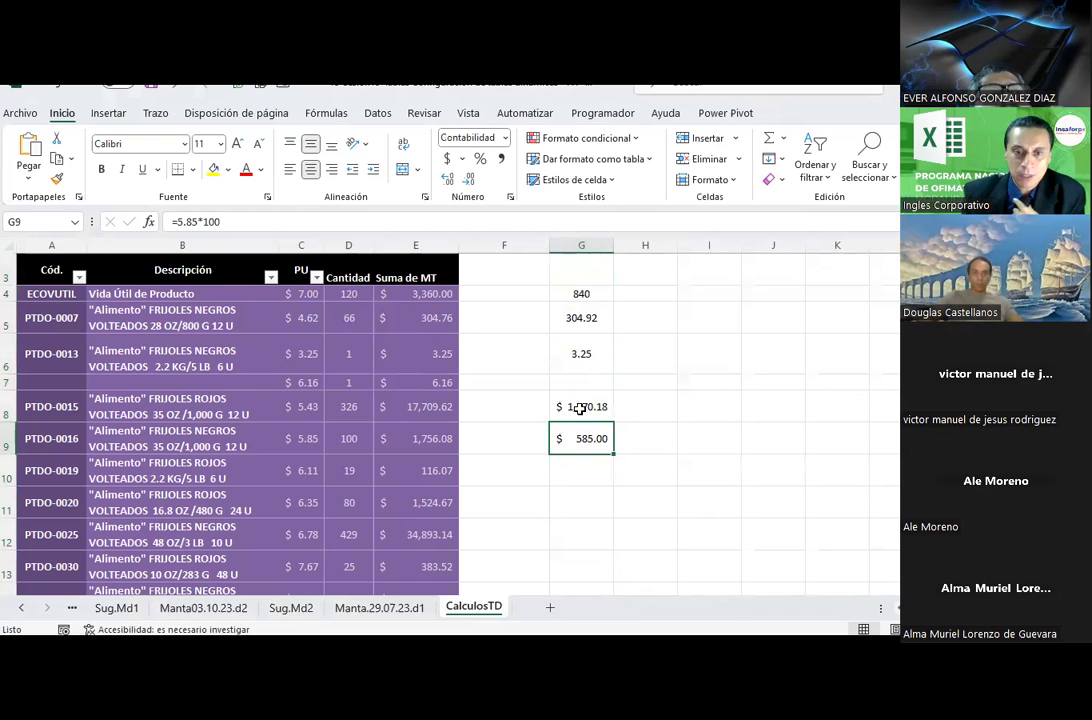
{"action": "scroll", "coordinate": [580, 408], "scroll_direction": "down", "scroll_amount": 1}
{"action": "scroll", "coordinate": [580, 408], "scroll_direction": "up", "scroll_amount": 2}
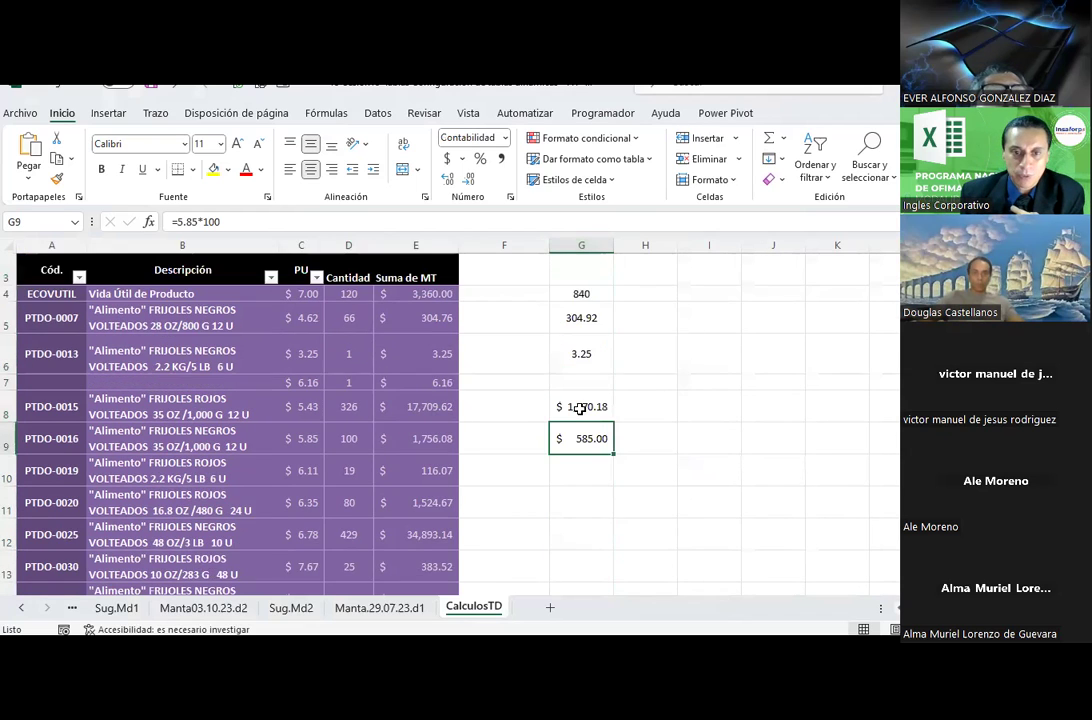
{"action": "left_click", "coordinate": [573, 343]}
{"action": "left_click", "coordinate": [595, 395]}
{"action": "left_click", "coordinate": [430, 323]}
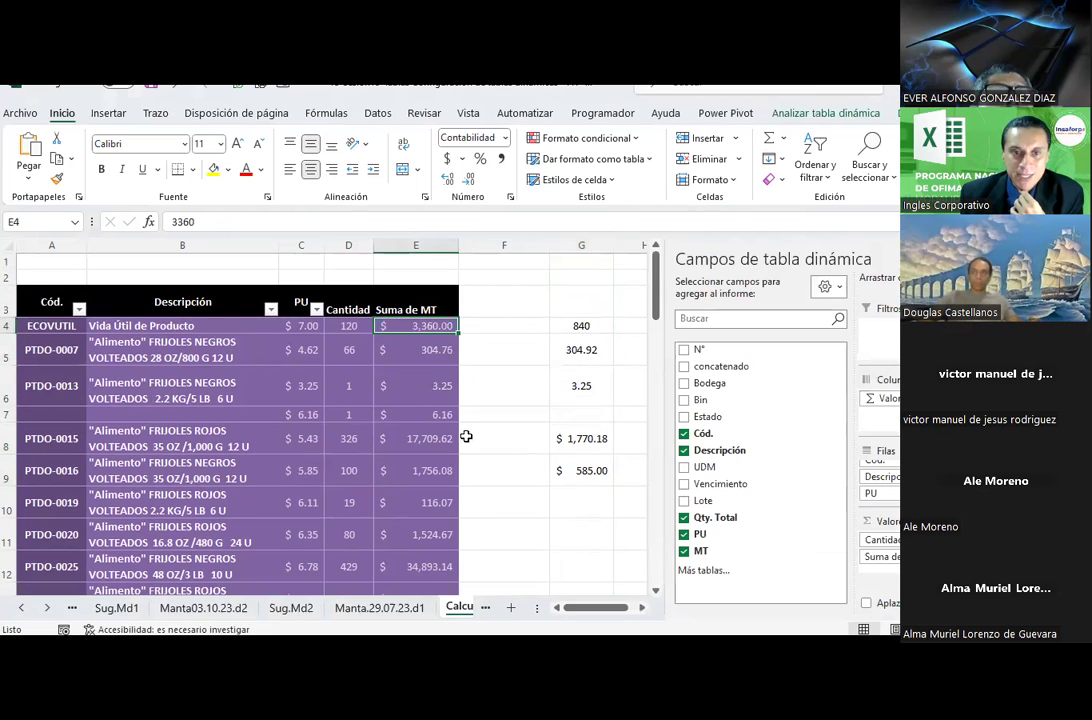
{"action": "left_click", "coordinate": [380, 607]}
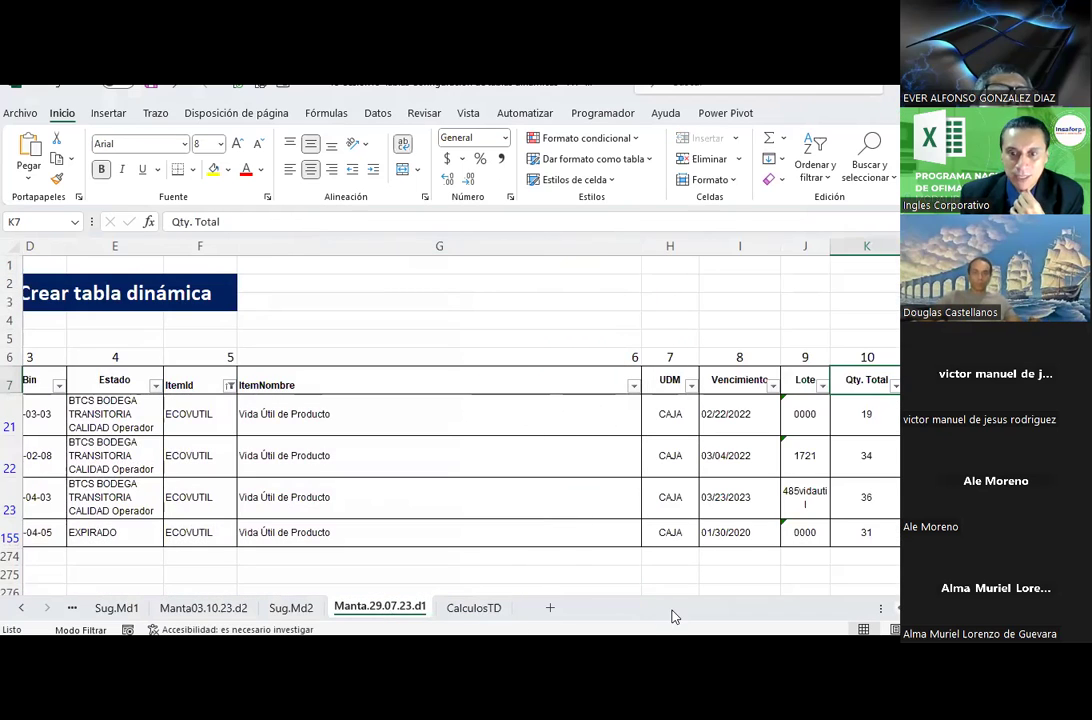
{"action": "scroll", "coordinate": [450, 450], "scroll_direction": "right", "scroll_amount": 1}
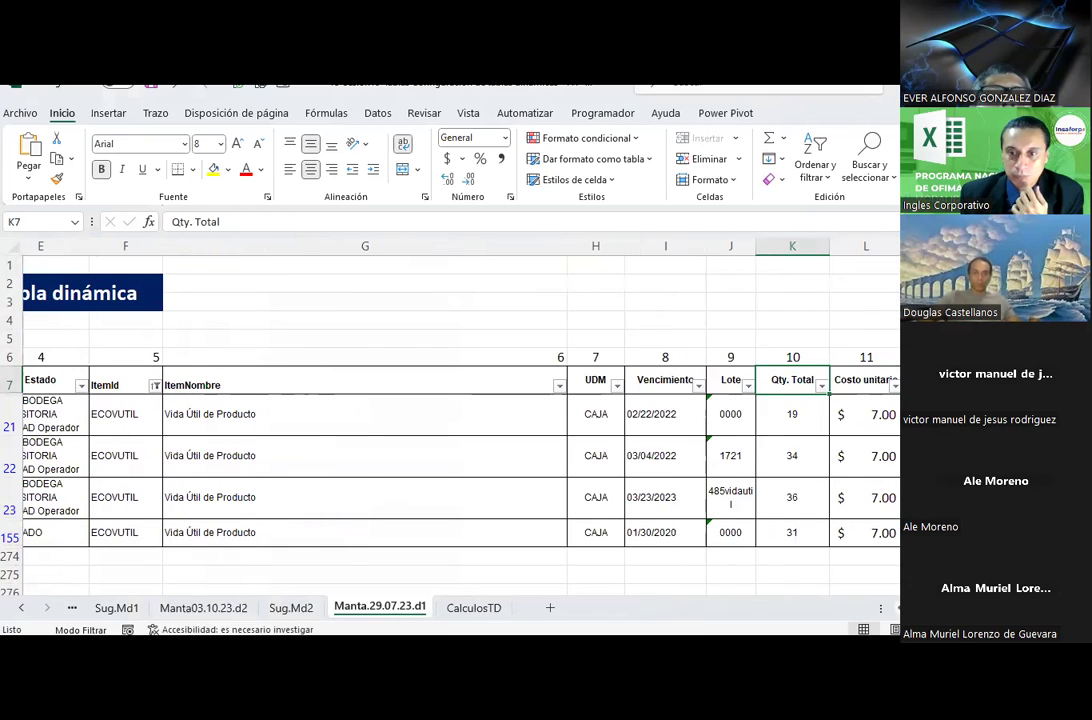
{"action": "left_click_drag", "start_coordinate": [795, 418], "coordinate": [811, 533]}
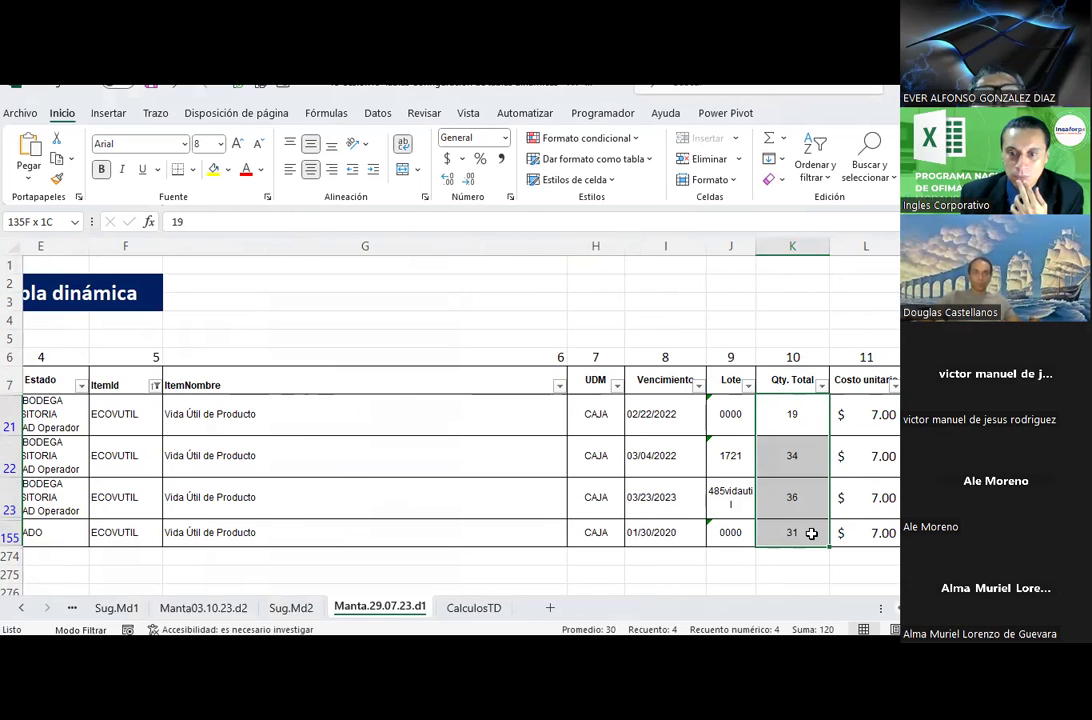
{"action": "left_click", "coordinate": [484, 607]}
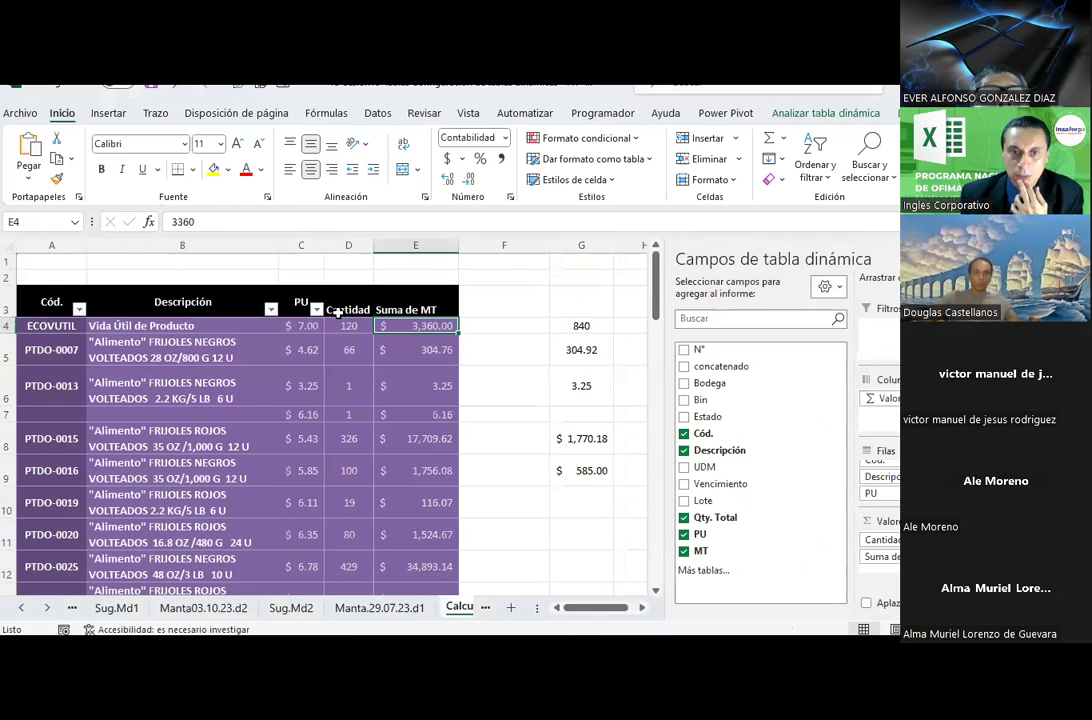
{"action": "left_click", "coordinate": [380, 607]}
{"action": "left_click_drag", "start_coordinate": [940, 455], "coordinate": [940, 532]}
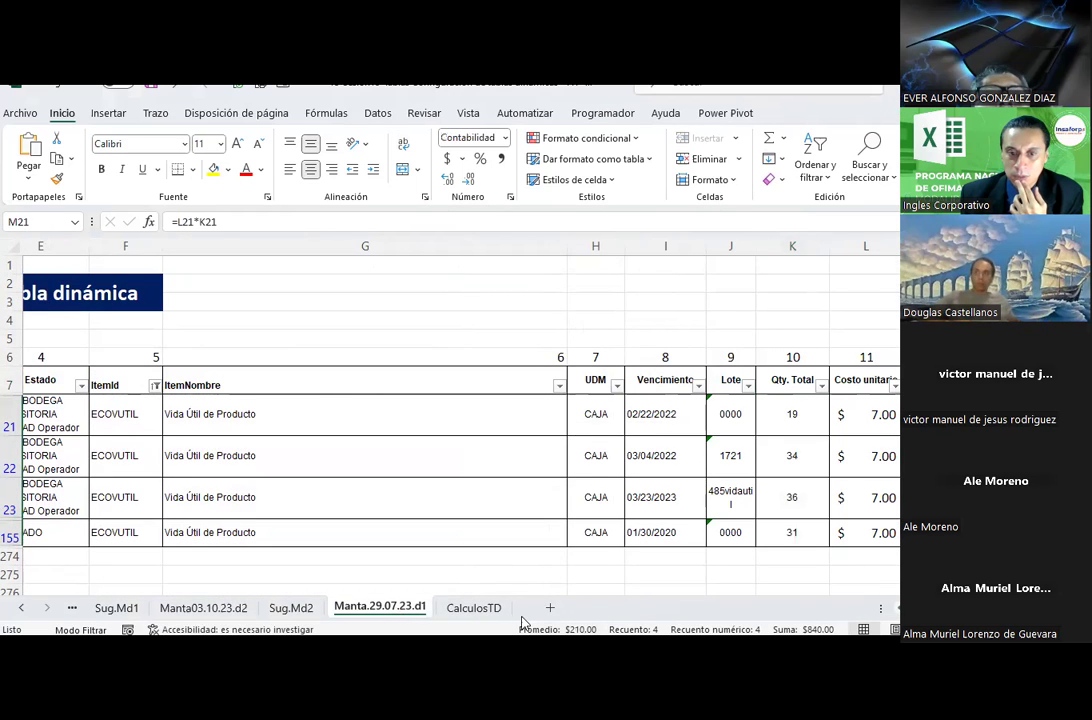
{"action": "left_click", "coordinate": [472, 607]}
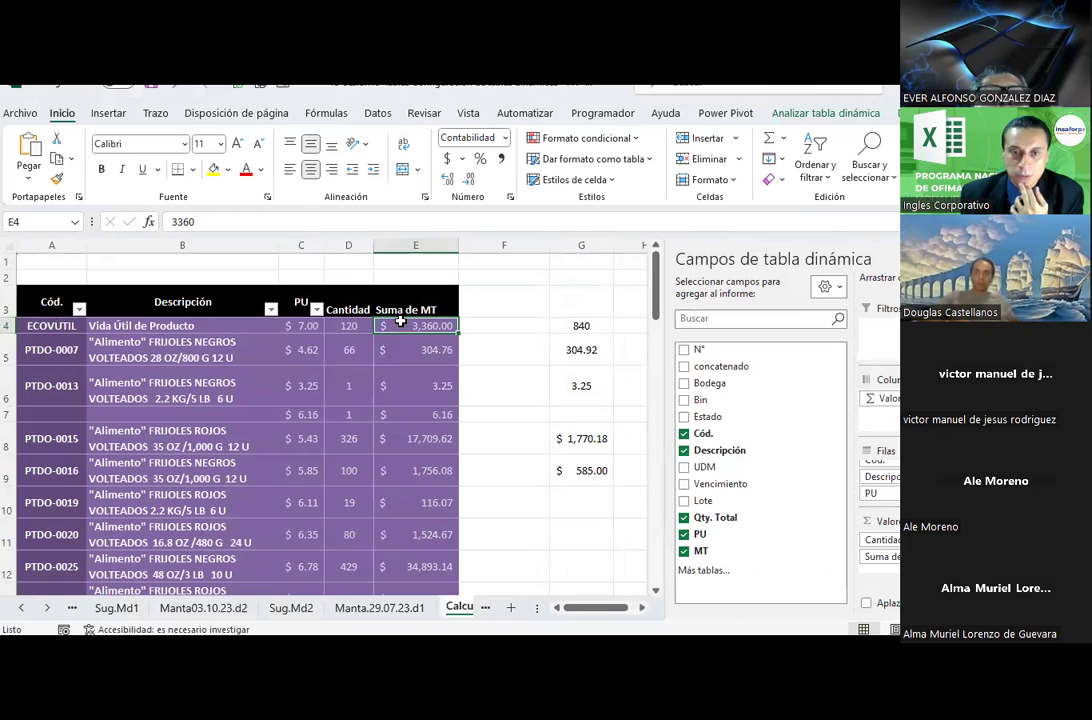
{"action": "key", "text": "Down"}
{"action": "key", "text": "Down"}
{"action": "key", "text": "Down"}
{"action": "key", "text": "Down"}
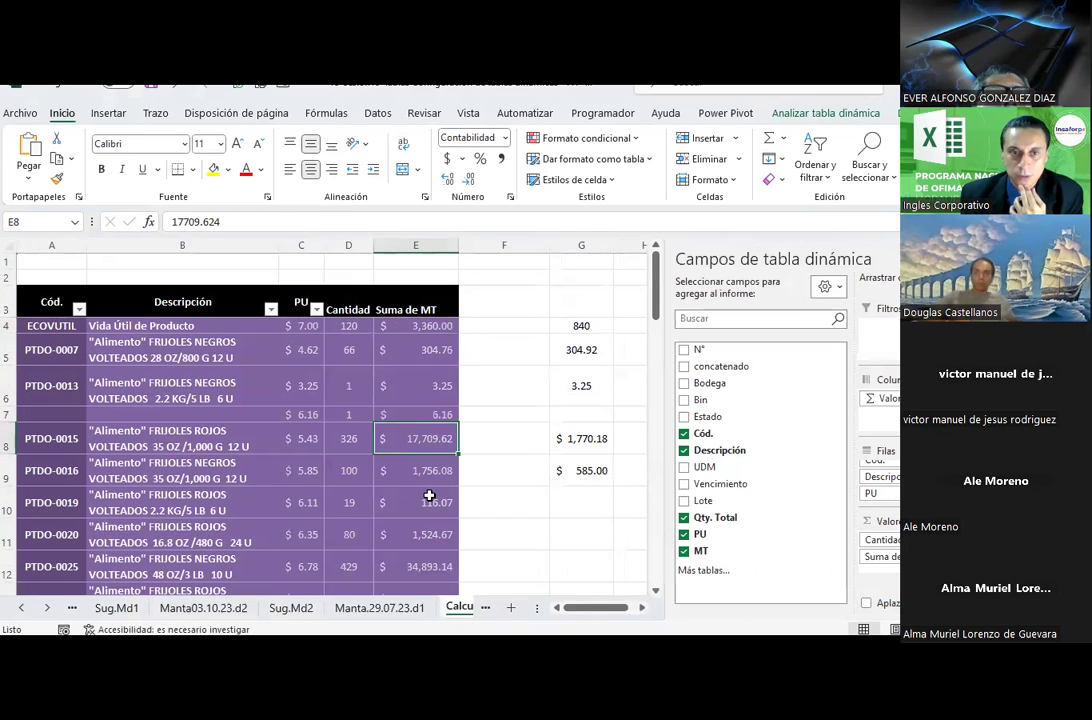
{"action": "left_click", "coordinate": [420, 326]}
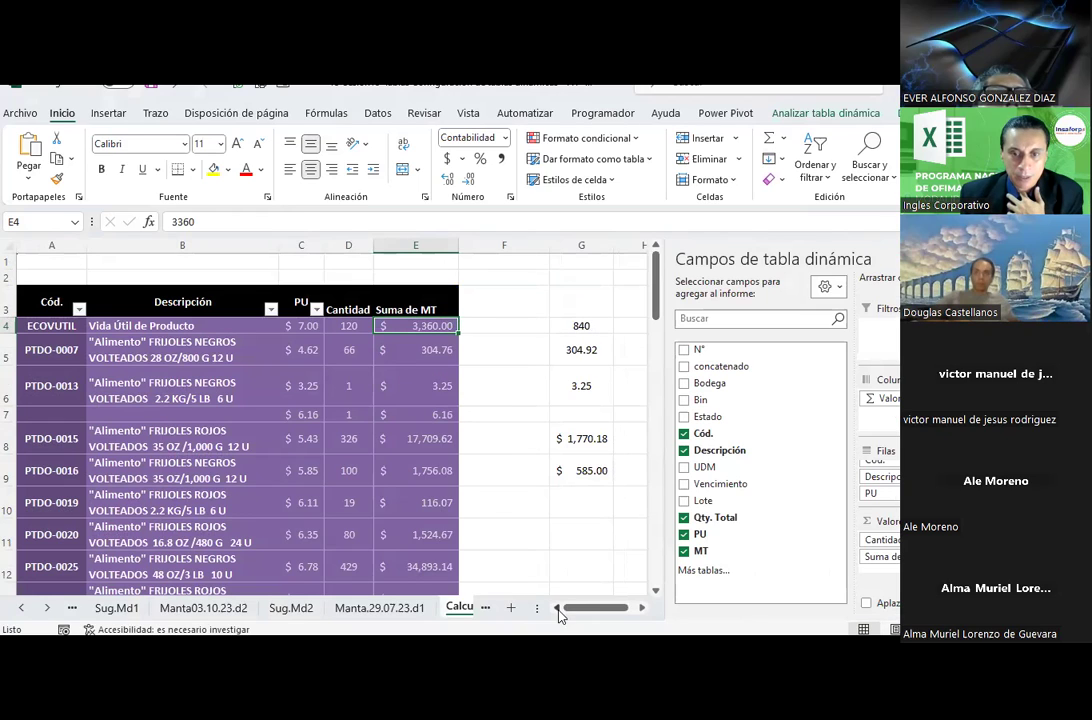
{"action": "left_click", "coordinate": [533, 447]}
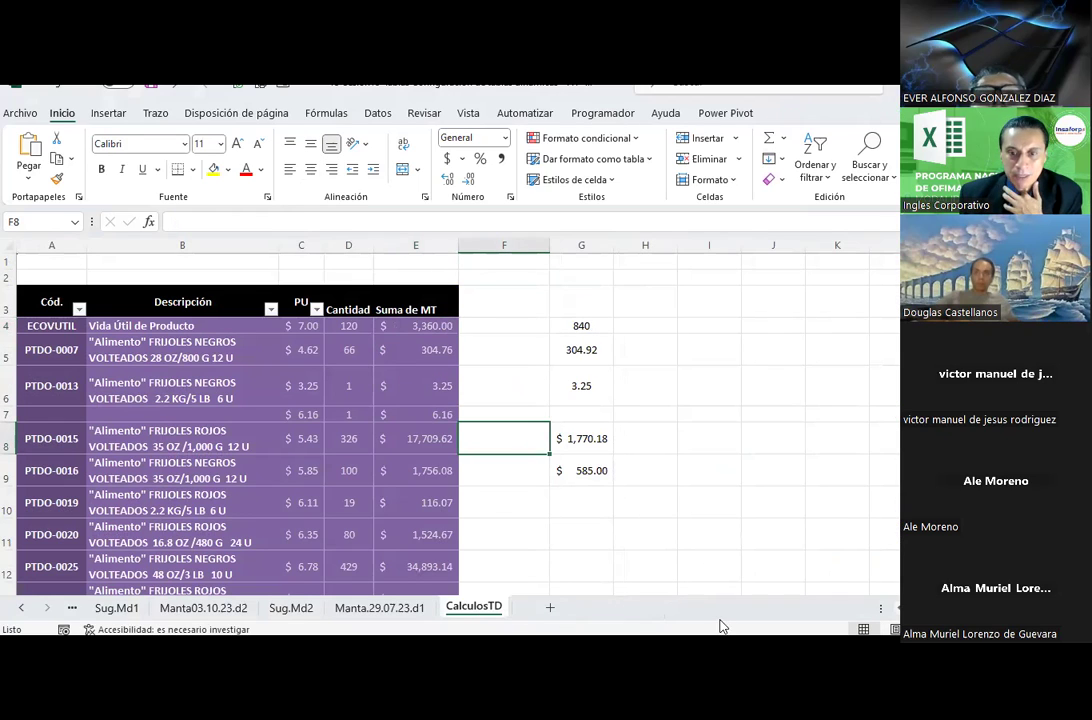
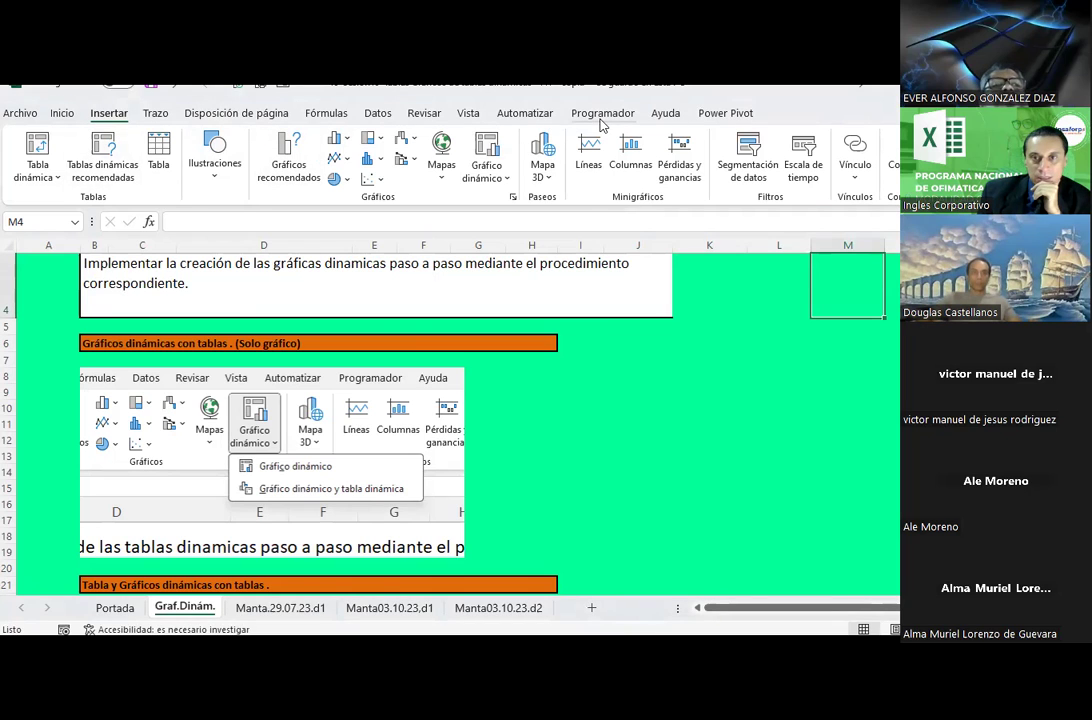
Select cell J12 and show the Gráfico dinámico choices on the Insertar tab.
{"action": "left_click", "coordinate": [604, 444]}
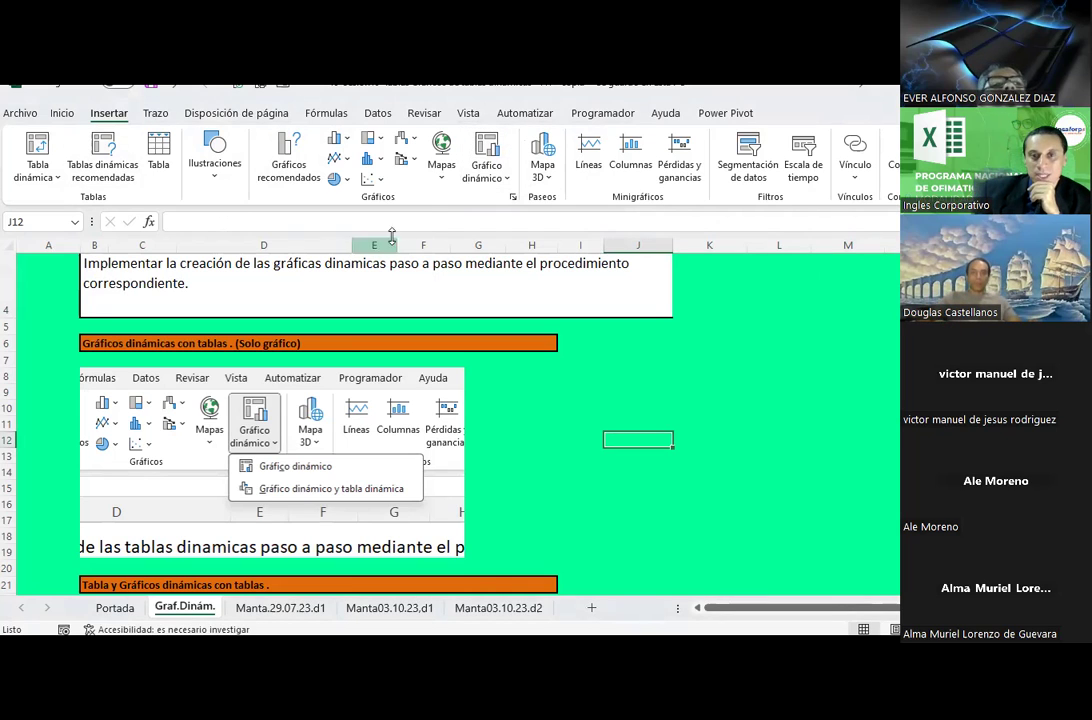
{"action": "left_click", "coordinate": [503, 188]}
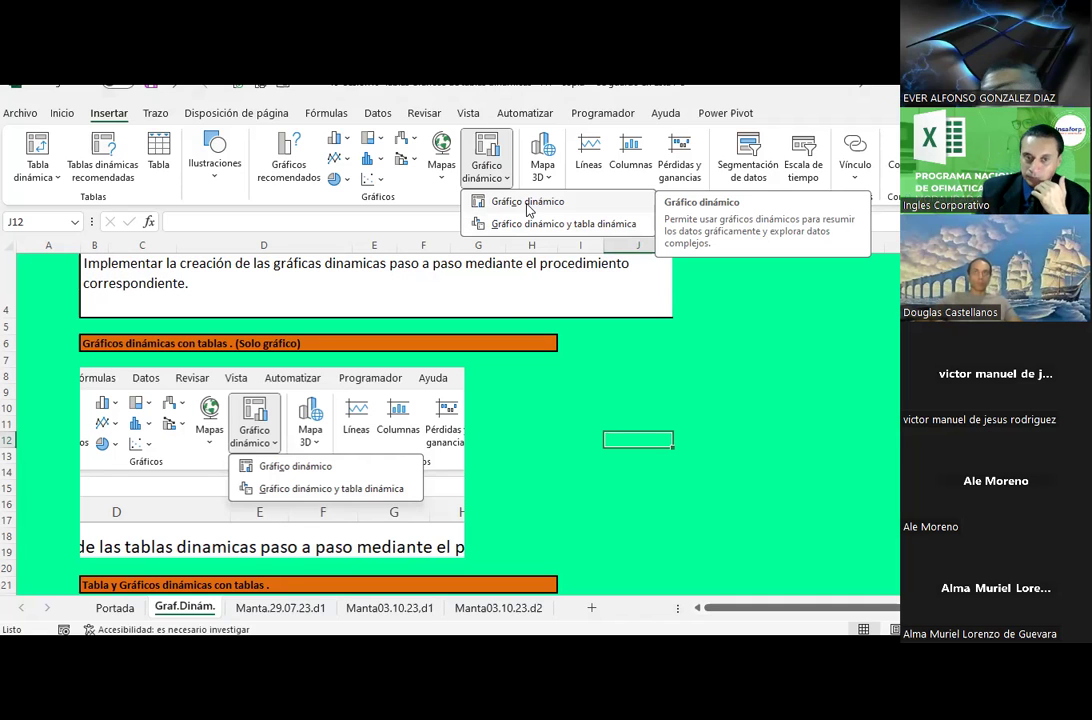
Scroll through the Graf.Dinám. notes on building pivot charts from an existing pivot table.
{"action": "scroll", "coordinate": [553, 385], "scroll_direction": "down", "scroll_amount": 5}
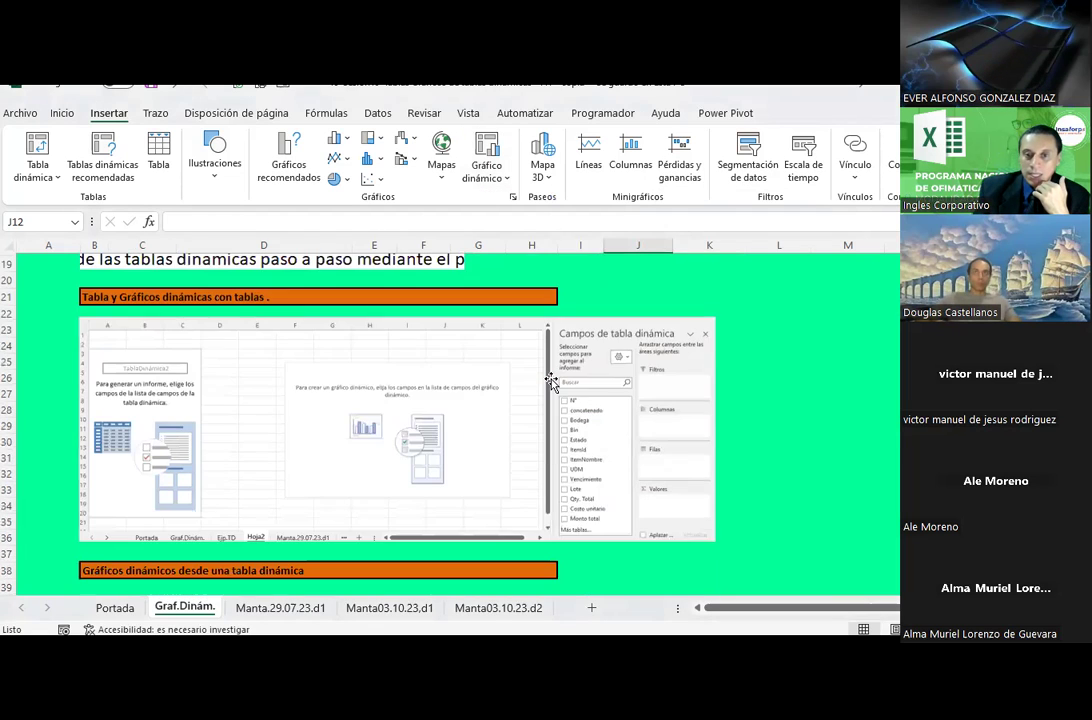
{"action": "scroll", "coordinate": [550, 383], "scroll_direction": "down", "scroll_amount": 2}
{"action": "scroll", "coordinate": [550, 383], "scroll_direction": "down", "scroll_amount": 2}
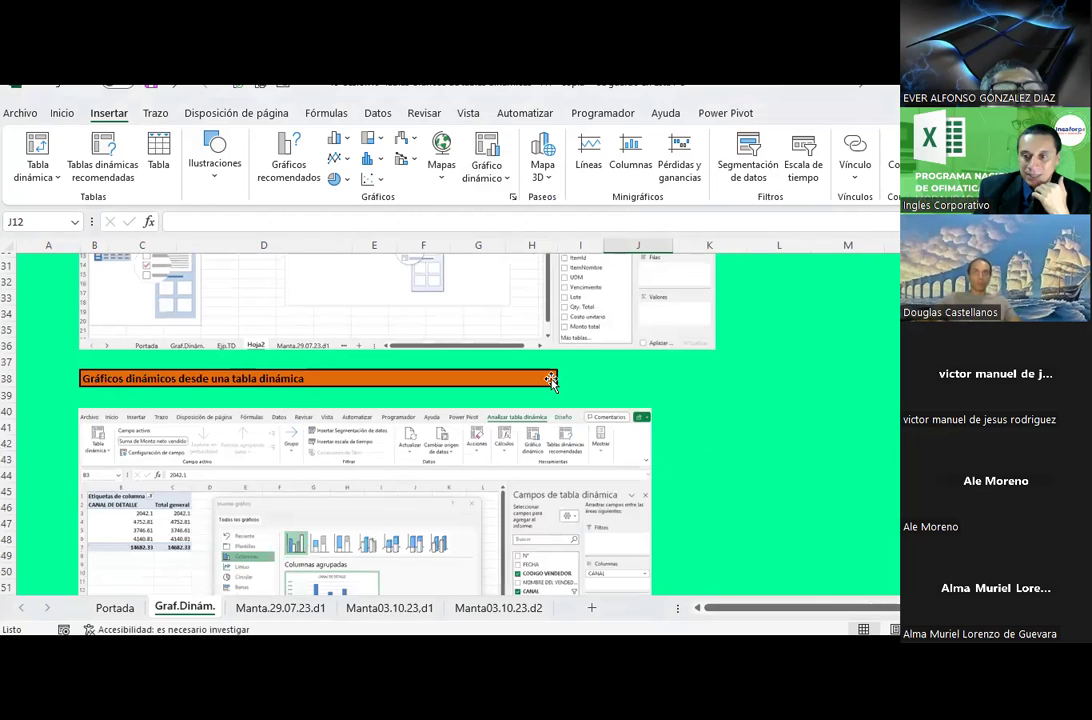
{"action": "scroll", "coordinate": [552, 383], "scroll_direction": "down", "scroll_amount": 1}
{"action": "scroll", "coordinate": [553, 385], "scroll_direction": "down", "scroll_amount": 2}
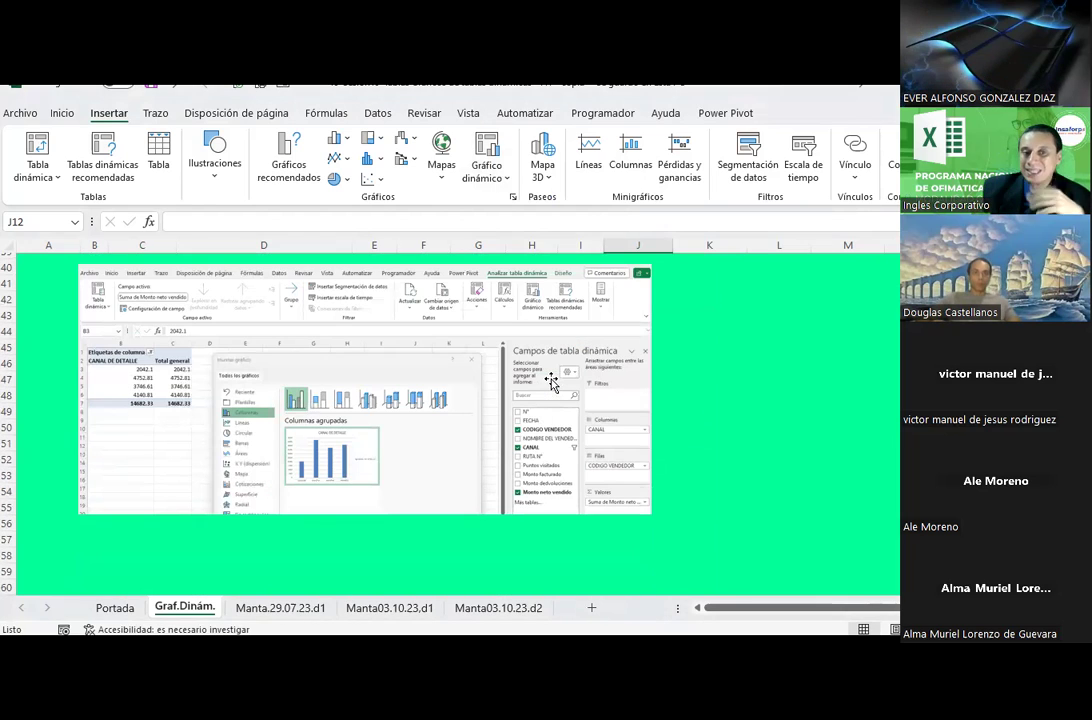
Glance at Manta.29.07.23.d1, then go to the Manta03.10.23.d2 data sheet.
{"action": "left_click", "coordinate": [245, 607]}
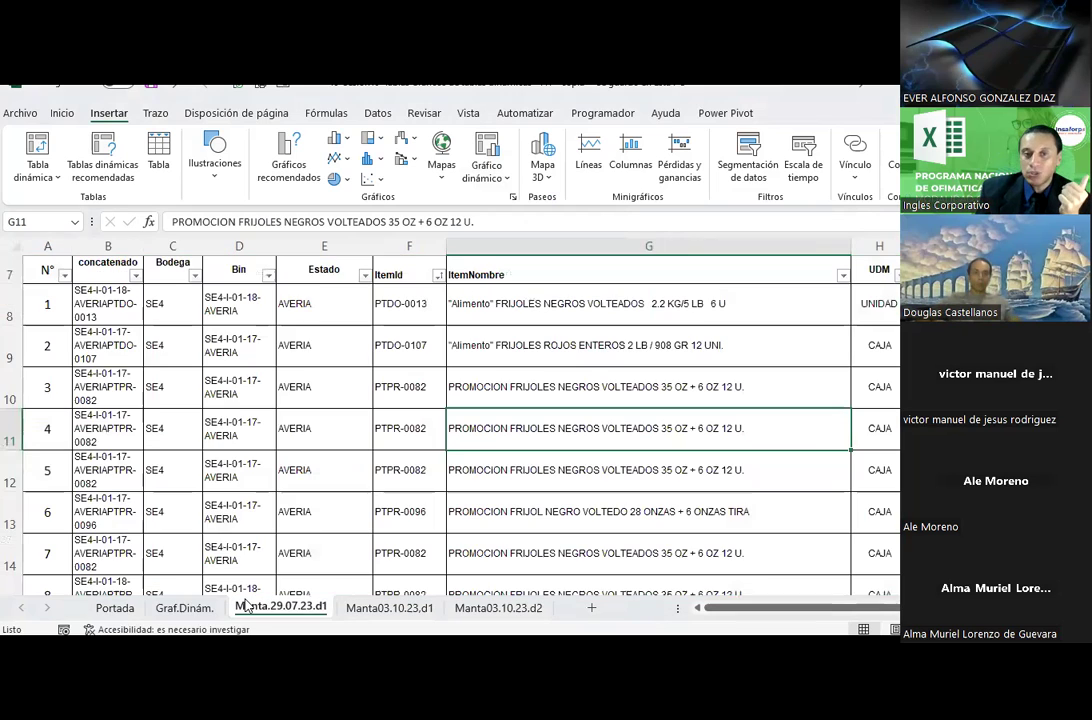
{"action": "left_click", "coordinate": [183, 607]}
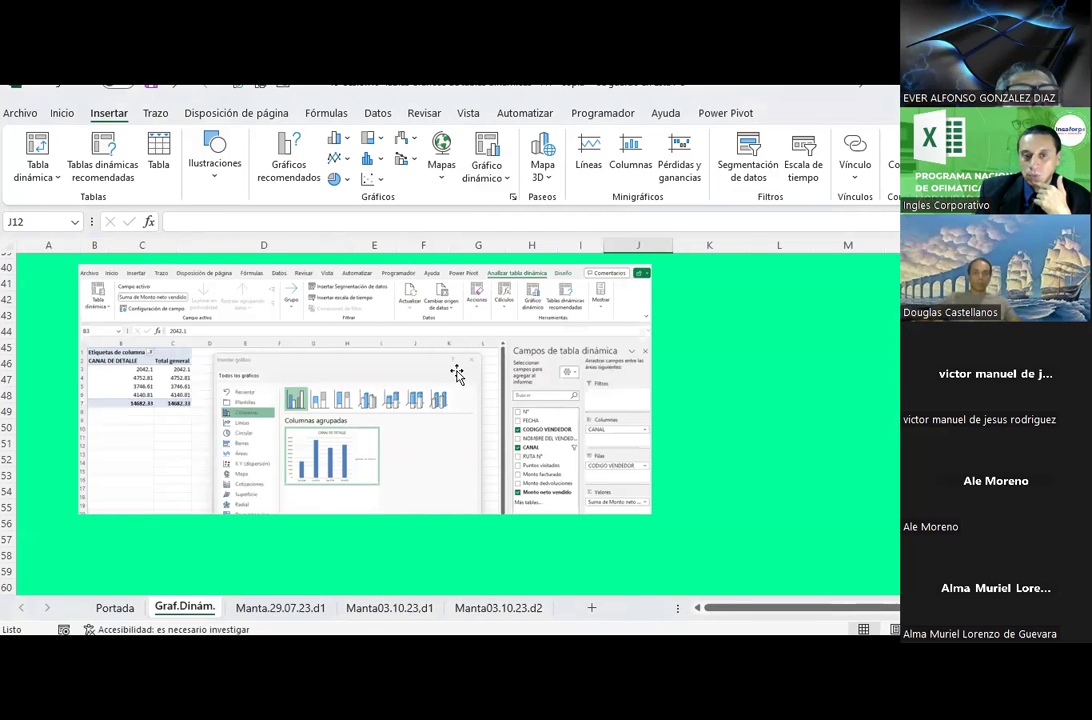
{"action": "scroll", "coordinate": [456, 373], "scroll_direction": "up", "scroll_amount": 2}
{"action": "scroll", "coordinate": [456, 373], "scroll_direction": "up", "scroll_amount": 2}
{"action": "scroll", "coordinate": [456, 373], "scroll_direction": "up", "scroll_amount": 1}
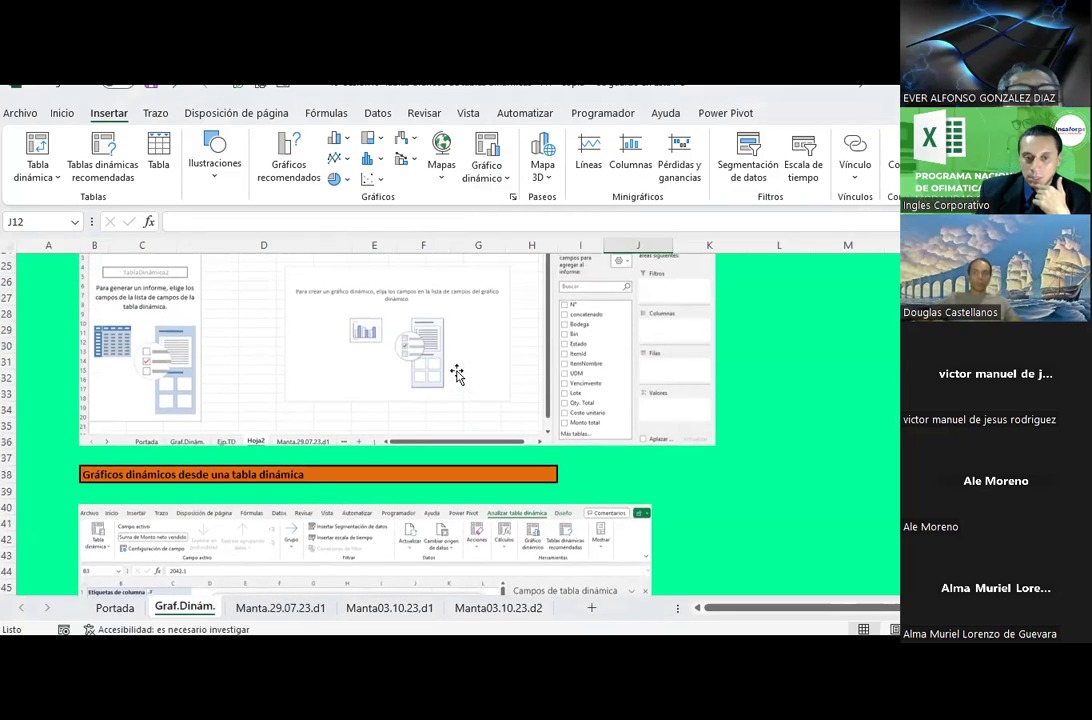
{"action": "scroll", "coordinate": [456, 373], "scroll_direction": "up", "scroll_amount": 1}
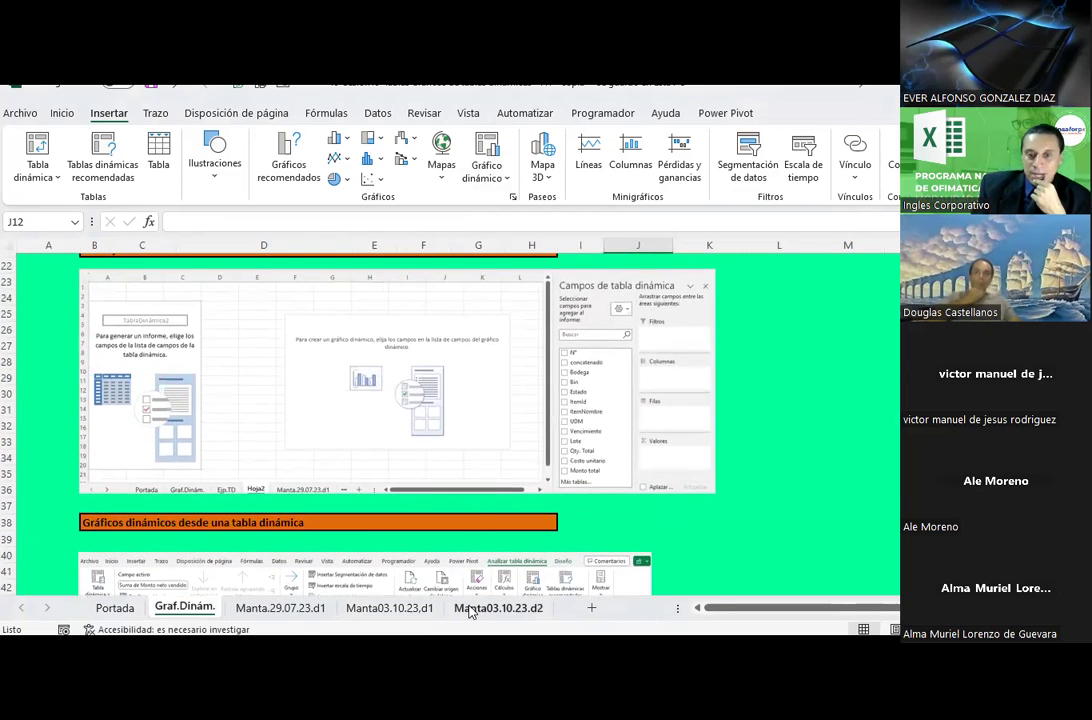
{"action": "left_click", "coordinate": [474, 608]}
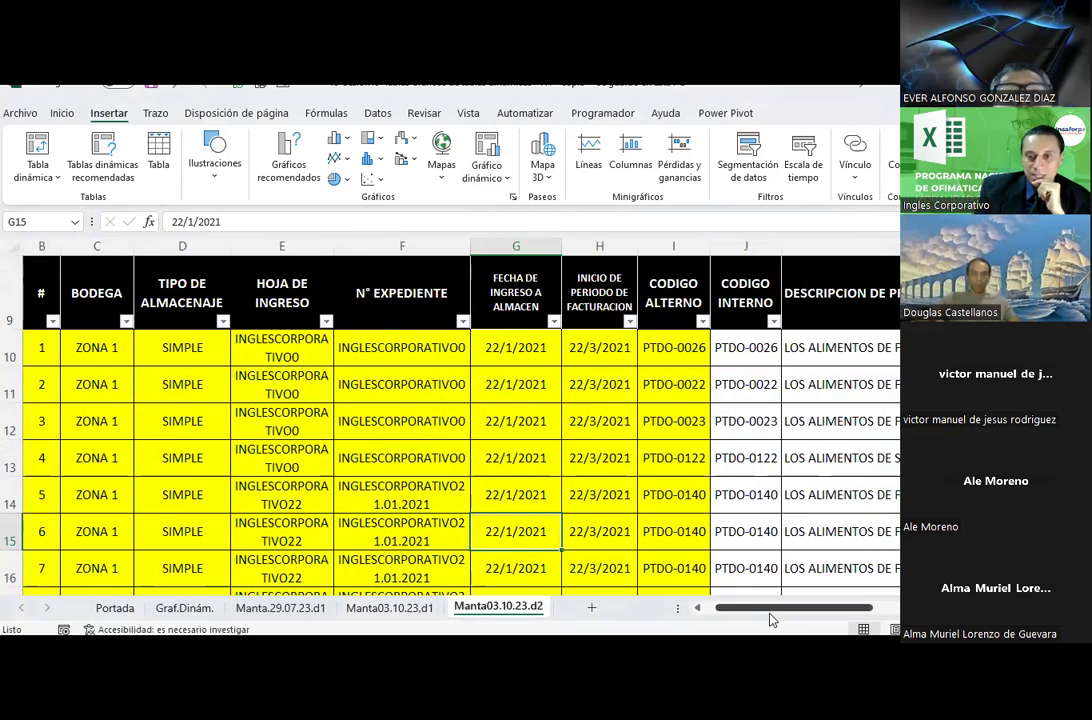
{"action": "mouse_move", "coordinate": [809, 608]}
{"action": "left_mouse_down"}
{"action": "mouse_move", "coordinate": [920, 608]}
{"action": "mouse_move", "coordinate": [668, 600]}
{"action": "left_mouse_up"}
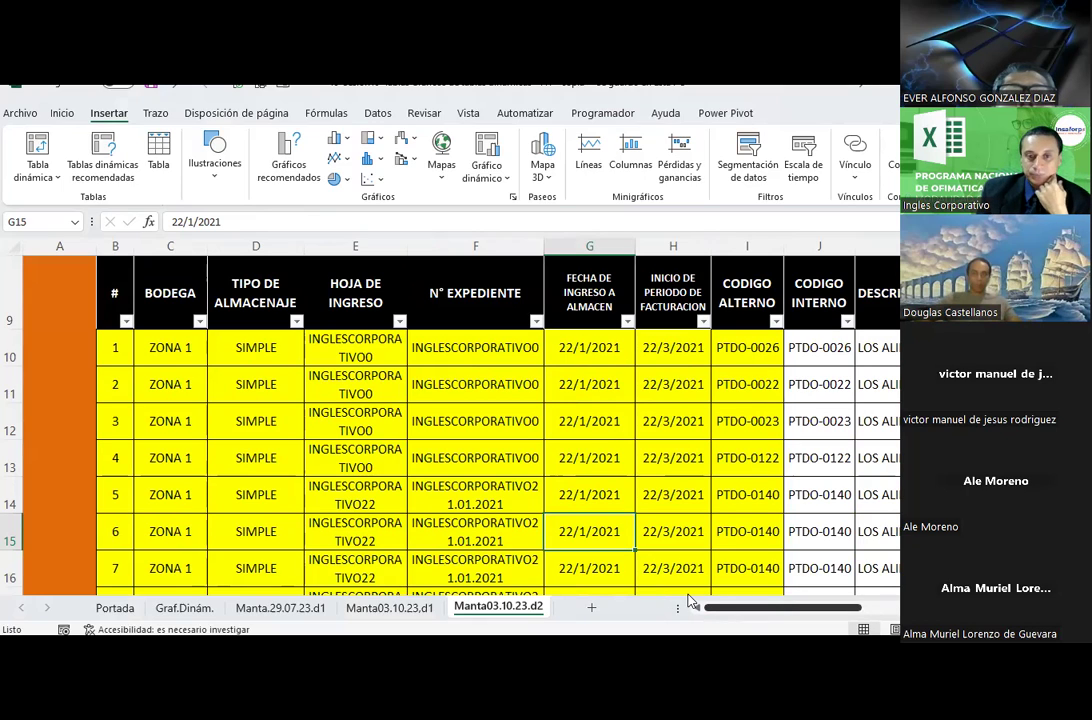
{"action": "left_click", "coordinate": [200, 322]}
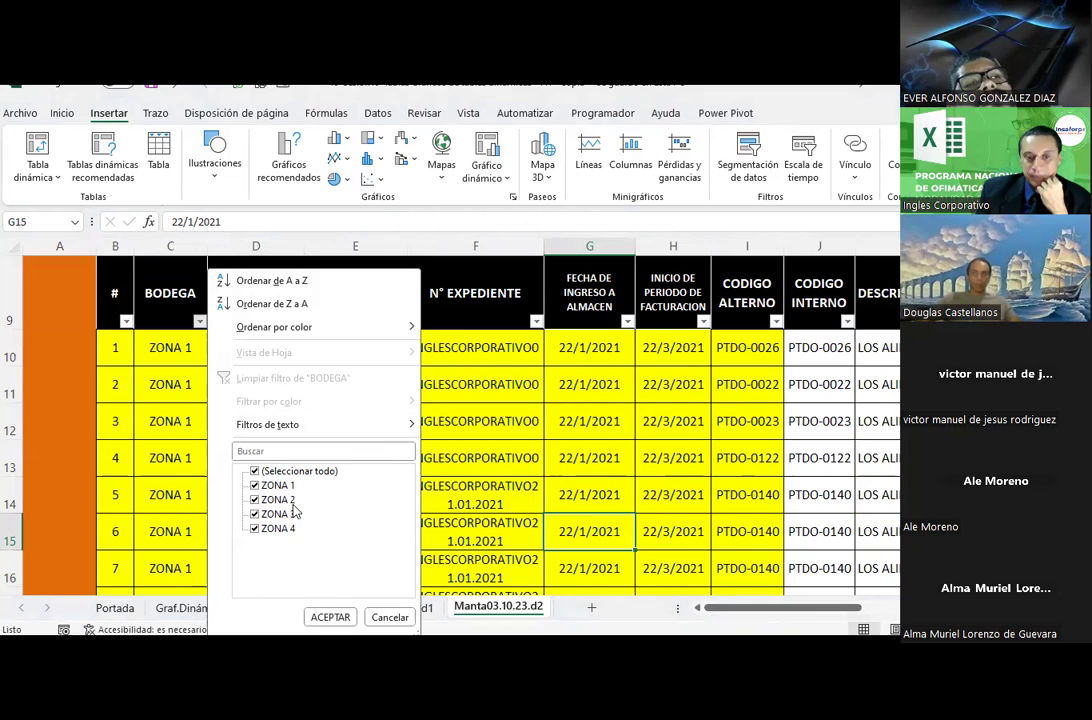
{"action": "left_click", "coordinate": [388, 617]}
{"action": "left_click", "coordinate": [296, 321]}
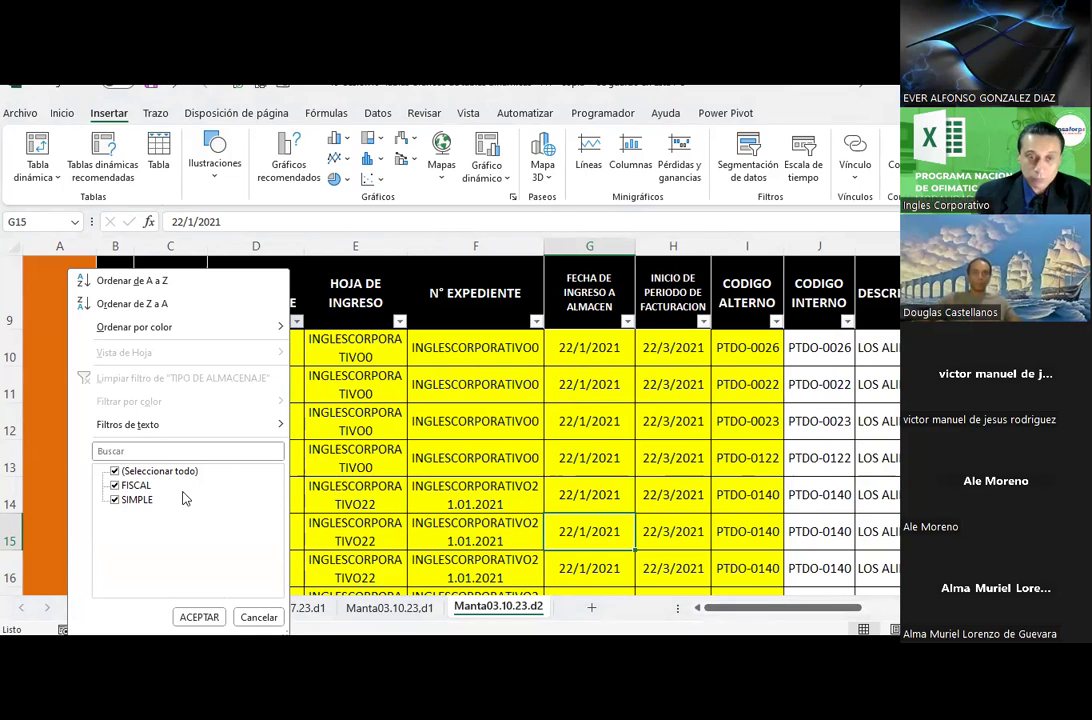
{"action": "left_click", "coordinate": [344, 396]}
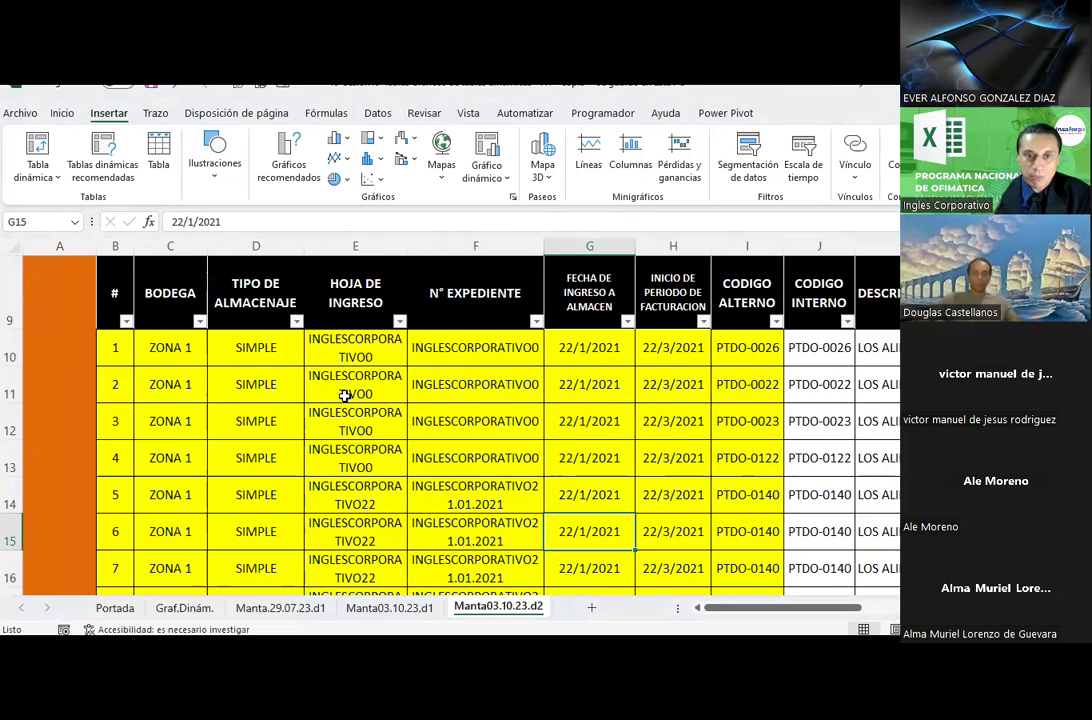
{"action": "left_click", "coordinate": [400, 321]}
{"action": "scroll", "coordinate": [300, 505], "scroll_direction": "down", "scroll_amount": 10}
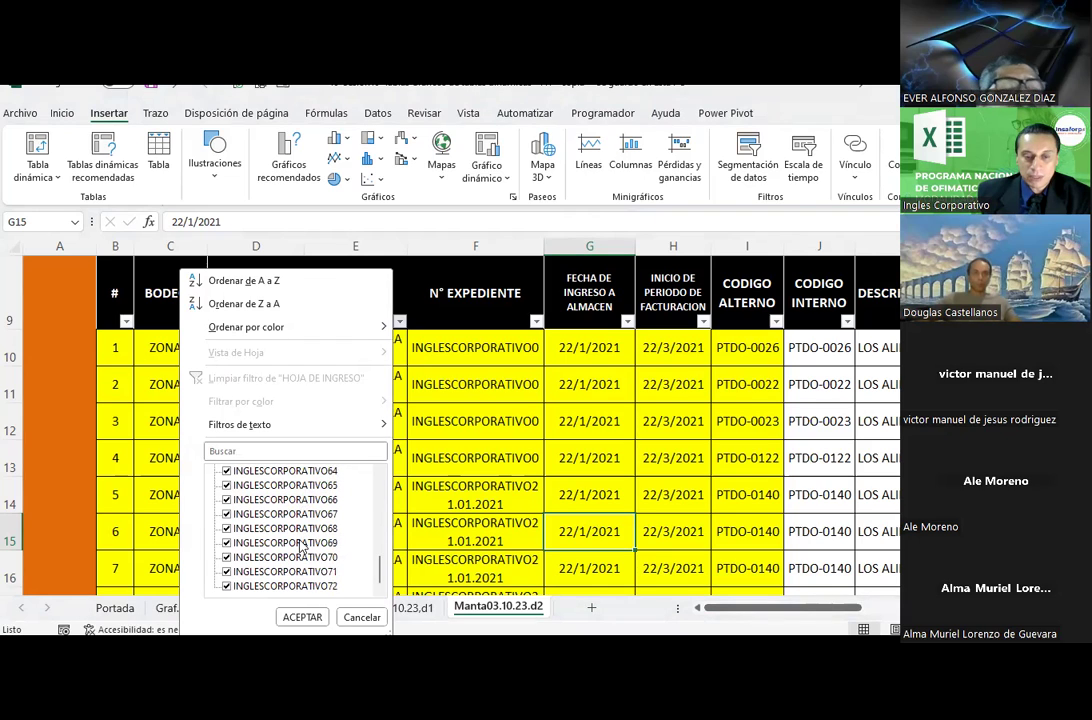
{"action": "scroll", "coordinate": [300, 510], "scroll_direction": "up", "scroll_amount": 10}
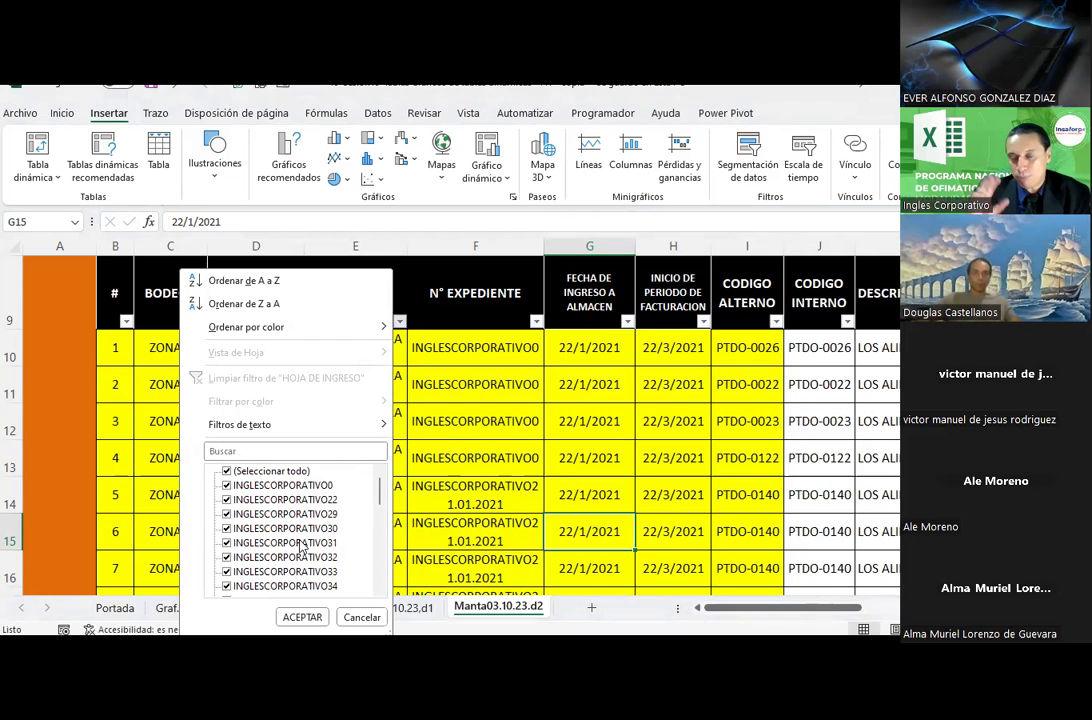
{"action": "left_click", "coordinate": [302, 617]}
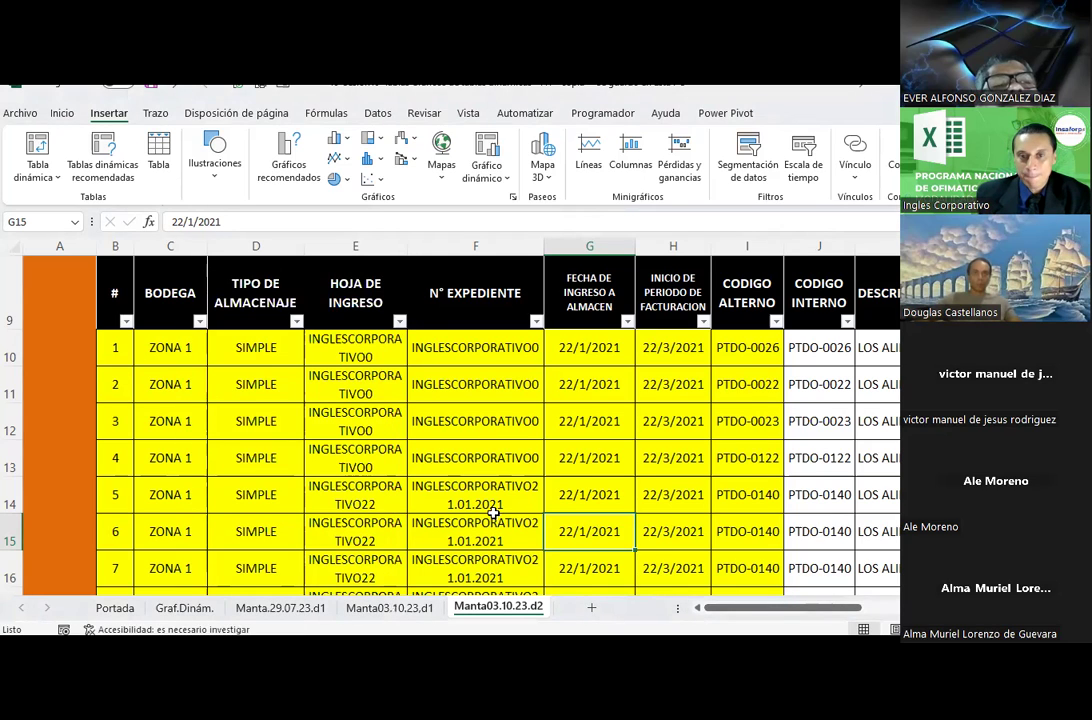
{"action": "left_click", "coordinate": [627, 321]}
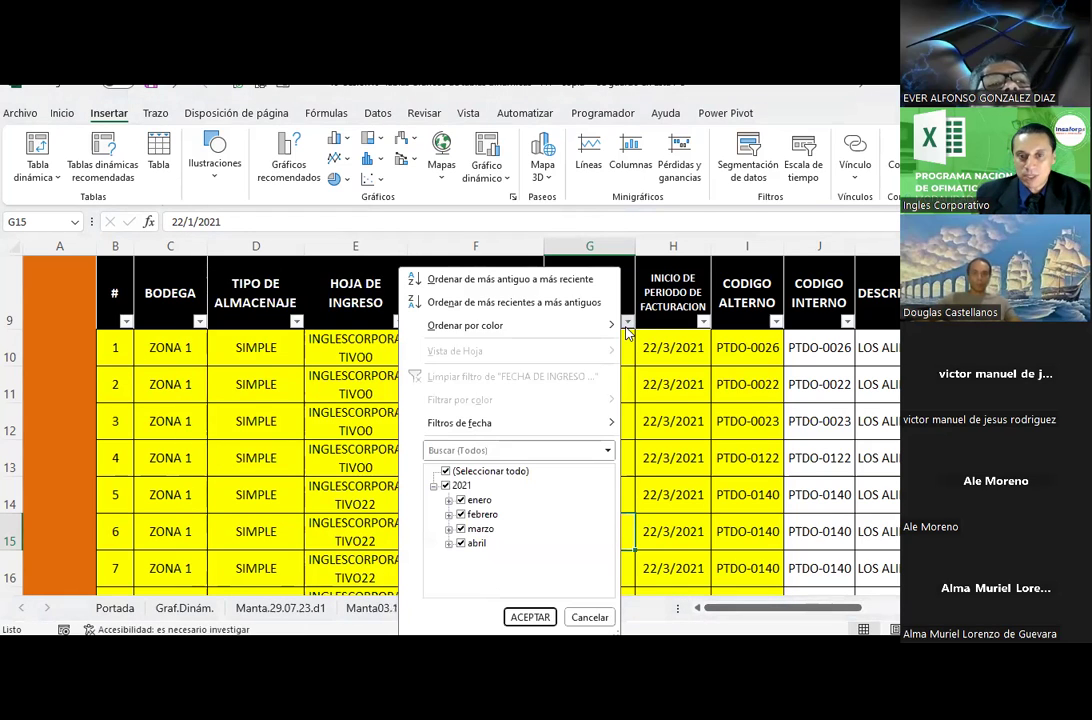
{"action": "left_click", "coordinate": [703, 321]}
{"action": "left_click", "coordinate": [703, 321]}
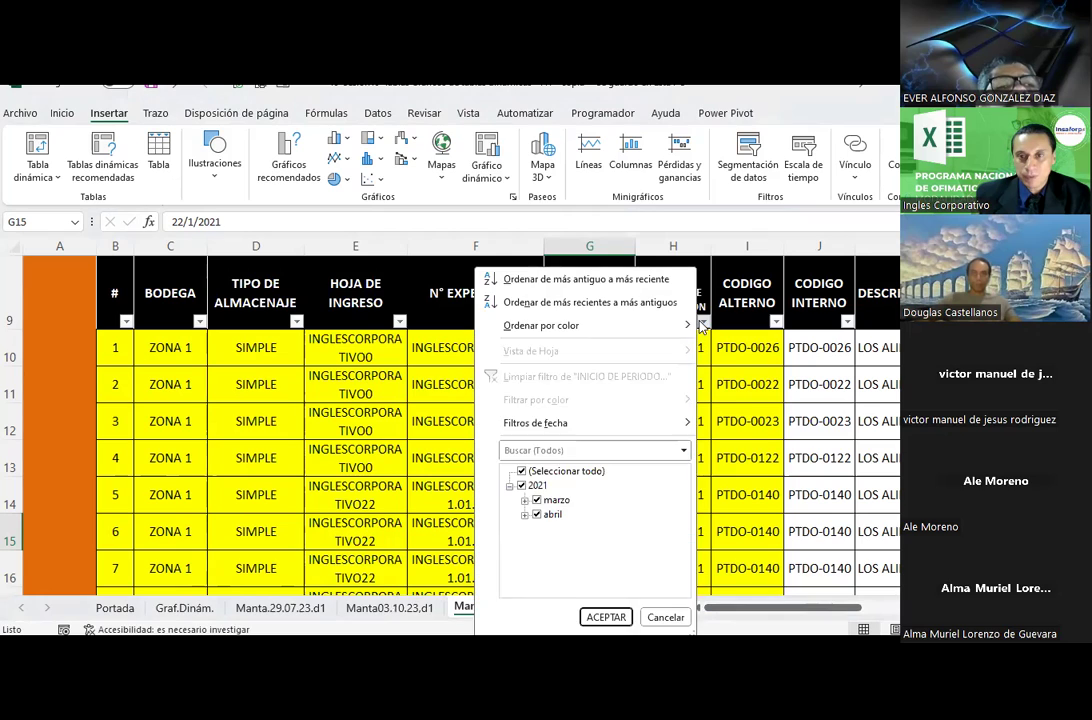
{"action": "left_click", "coordinate": [605, 617]}
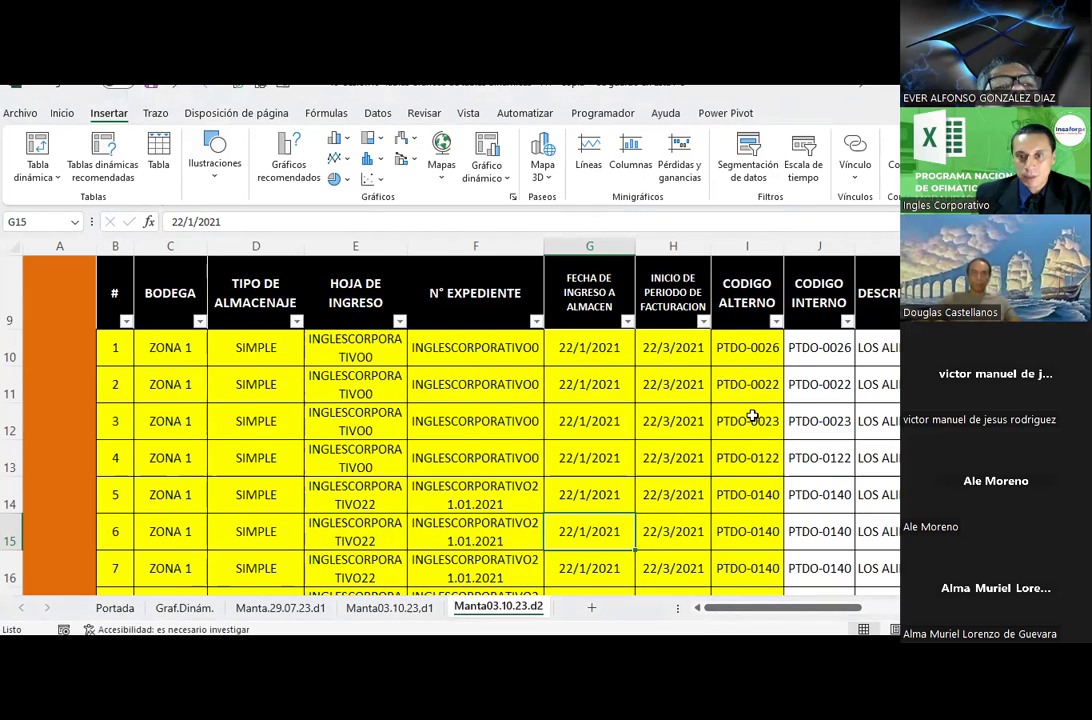
{"action": "left_click", "coordinate": [604, 317]}
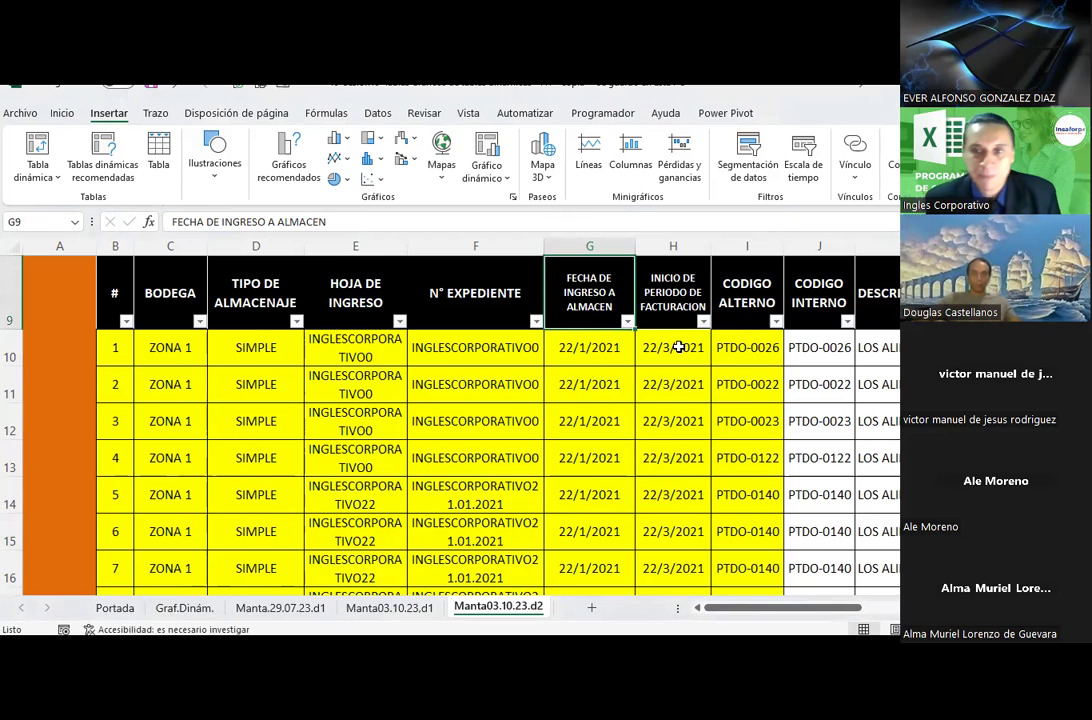
{"action": "left_click", "coordinate": [742, 347]}
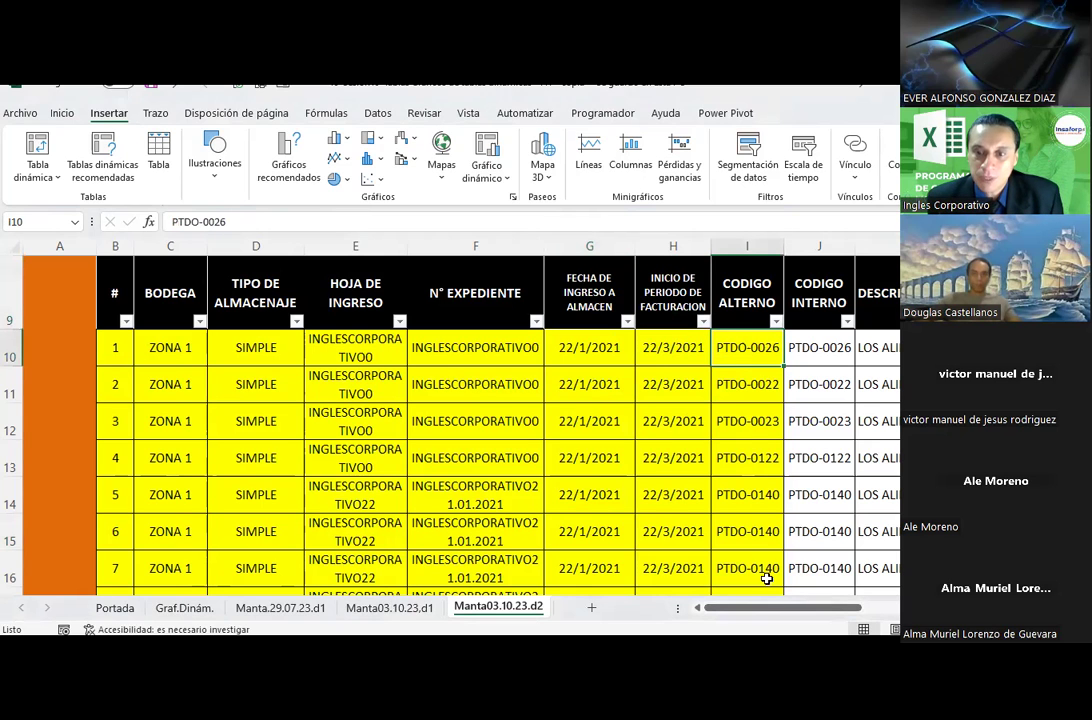
{"action": "left_click_drag", "start_coordinate": [770, 610], "coordinate": [838, 610]}
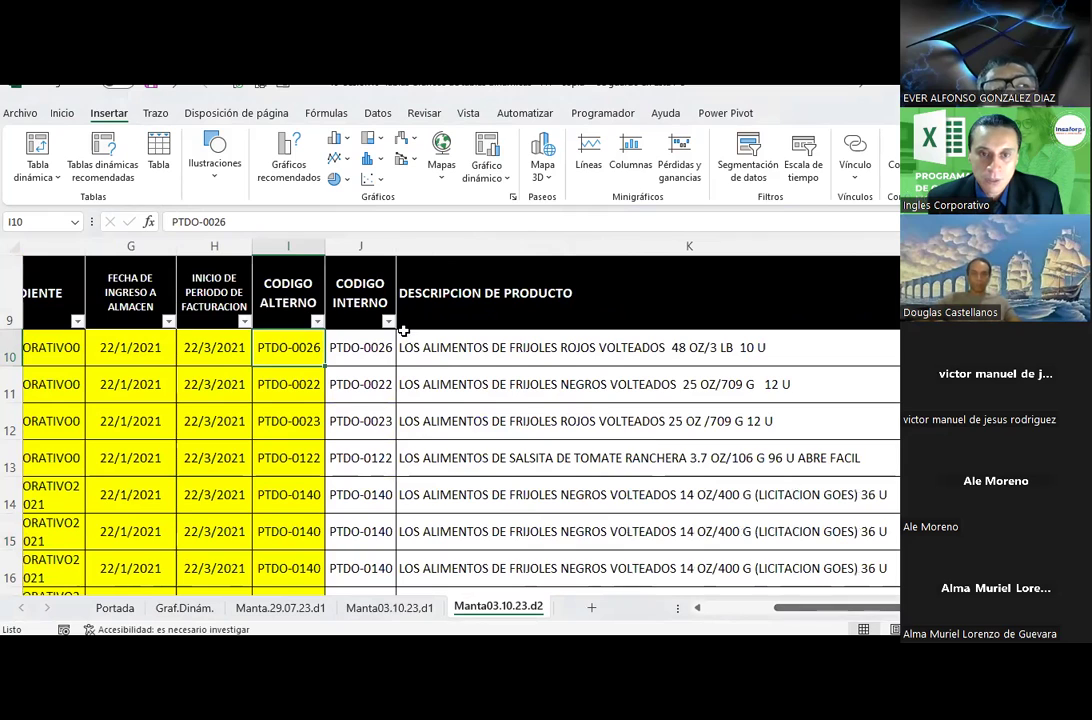
{"action": "left_click", "coordinate": [503, 356]}
{"action": "scroll", "coordinate": [745, 530], "scroll_direction": "right", "scroll_amount": 3}
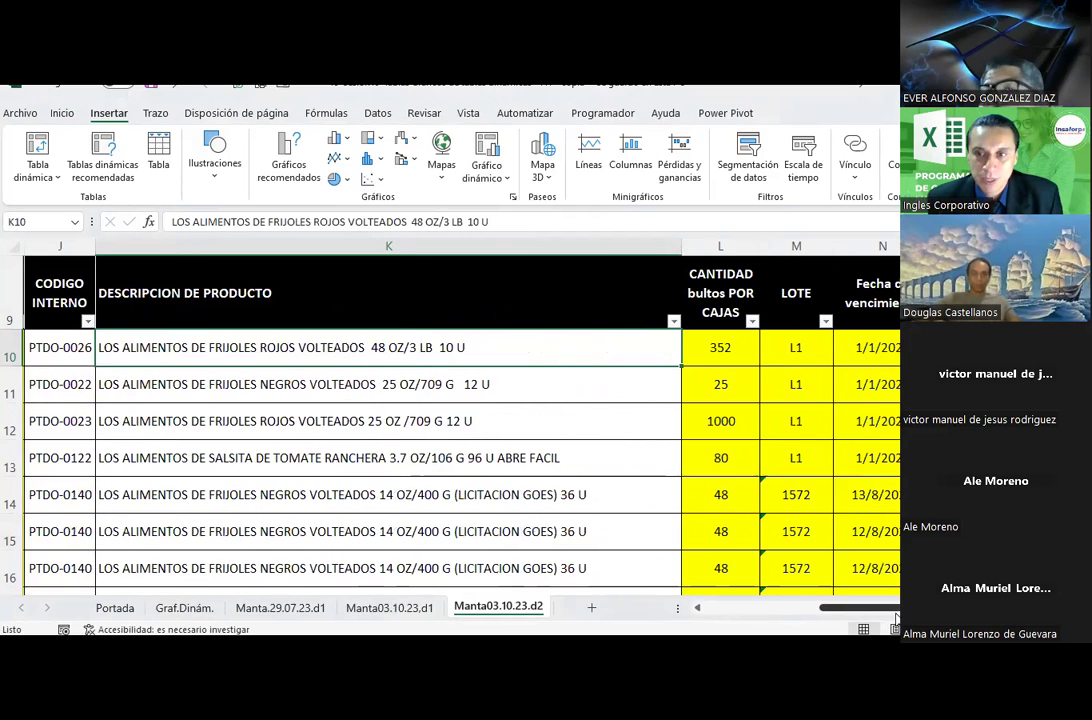
{"action": "left_click", "coordinate": [722, 343]}
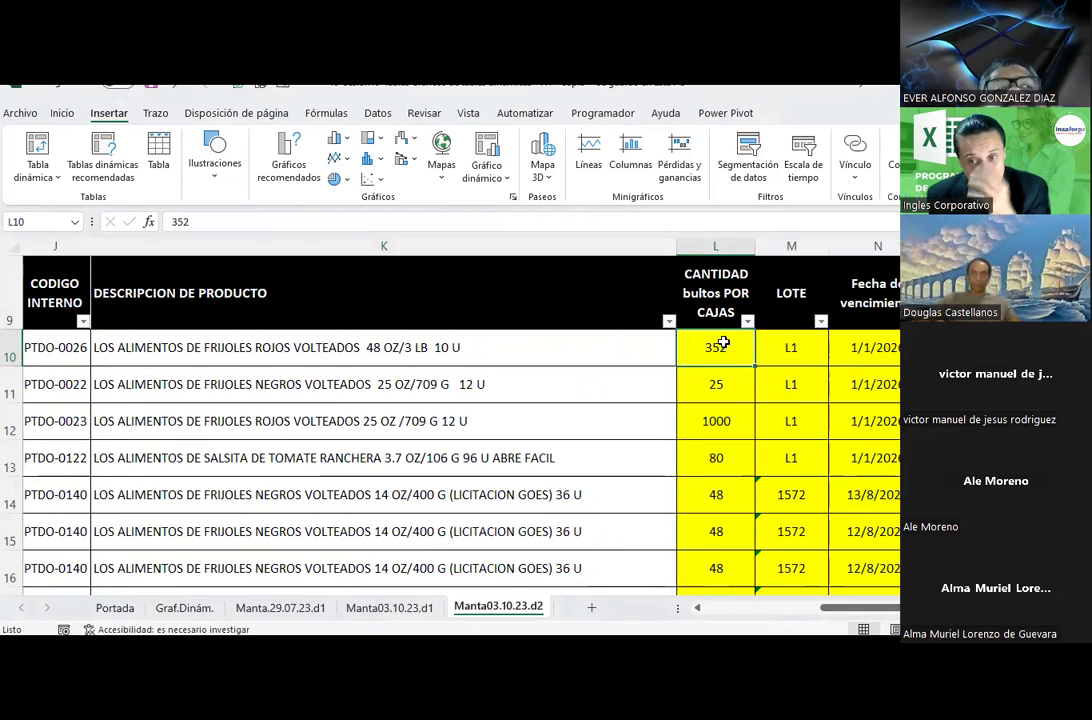
{"action": "left_click", "coordinate": [793, 360]}
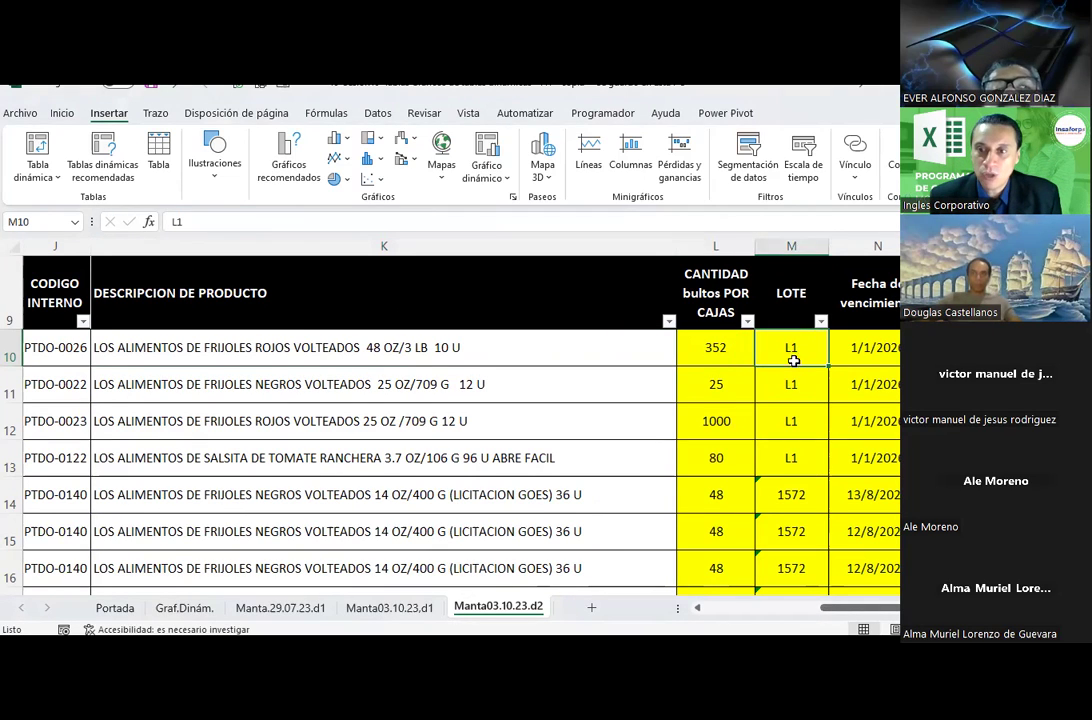
{"action": "left_click", "coordinate": [878, 364]}
{"action": "left_click", "coordinate": [920, 347]}
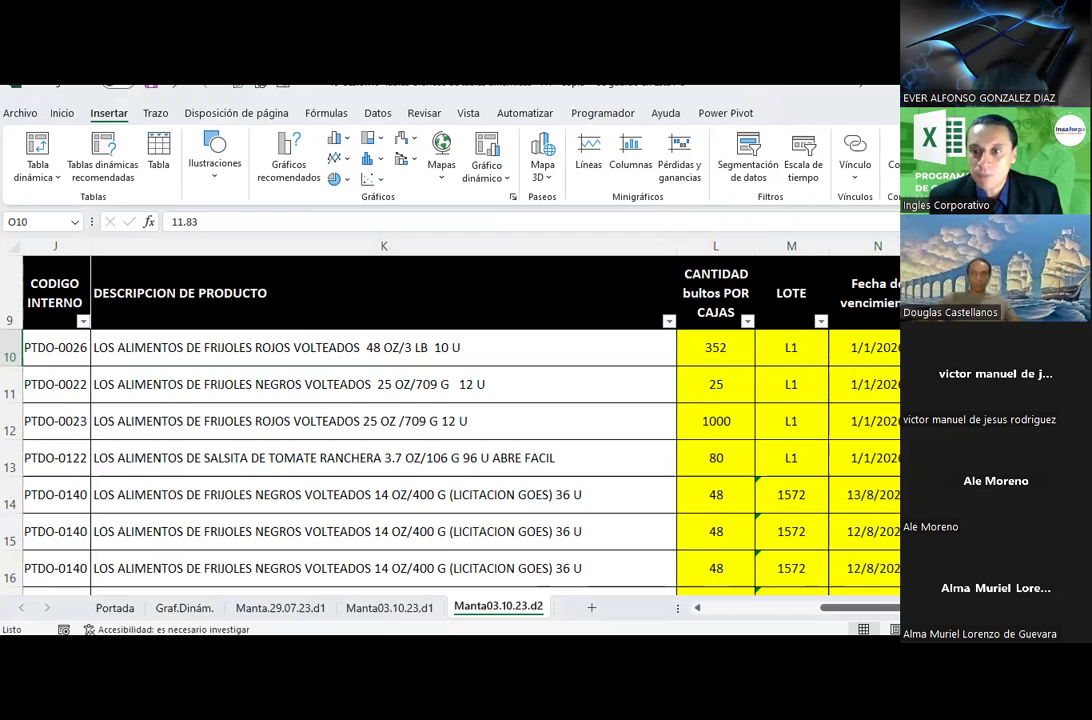
{"action": "scroll", "coordinate": [891, 592], "scroll_direction": "right", "scroll_amount": 3}
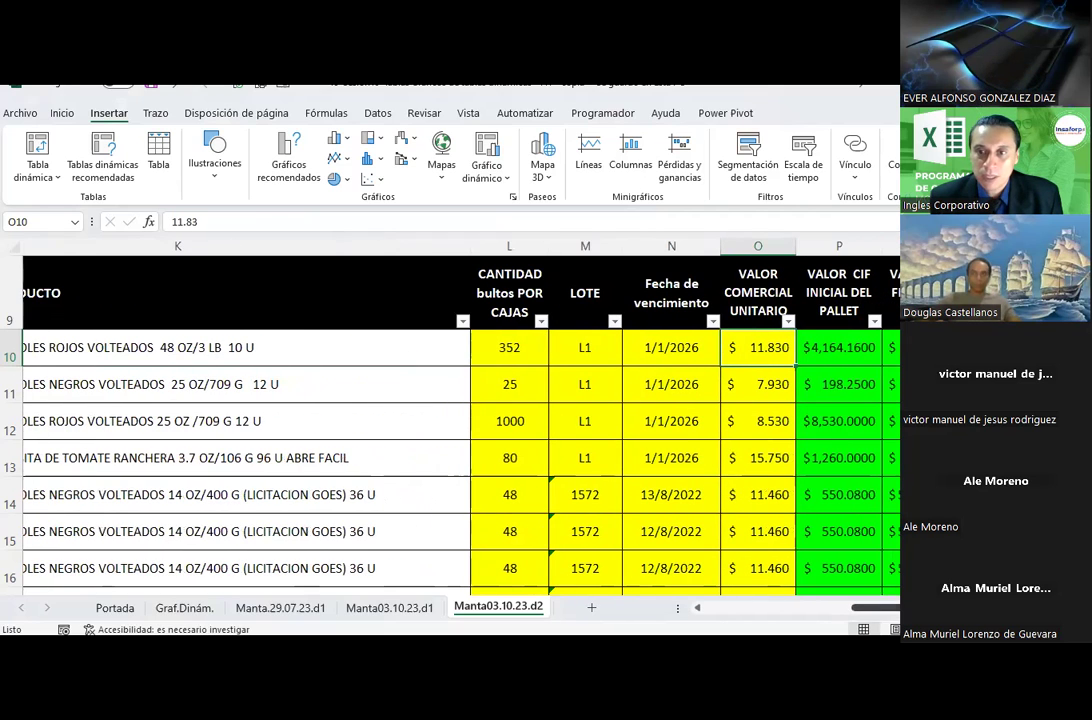
{"action": "left_click", "coordinate": [813, 350]}
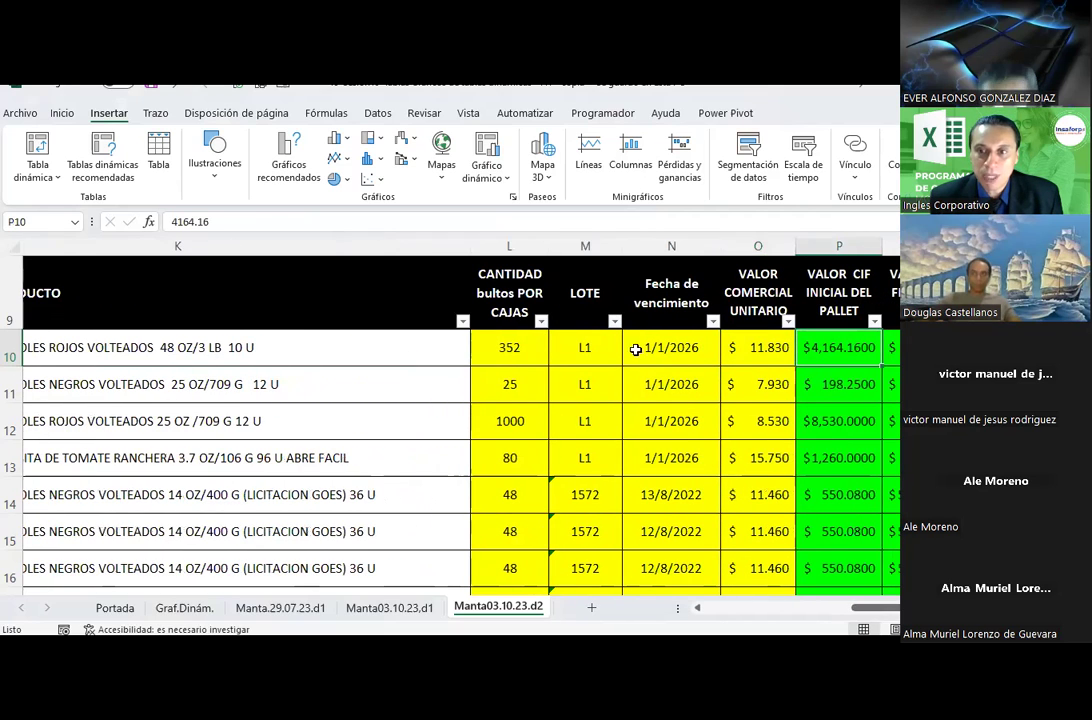
{"action": "left_click", "coordinate": [513, 345]}
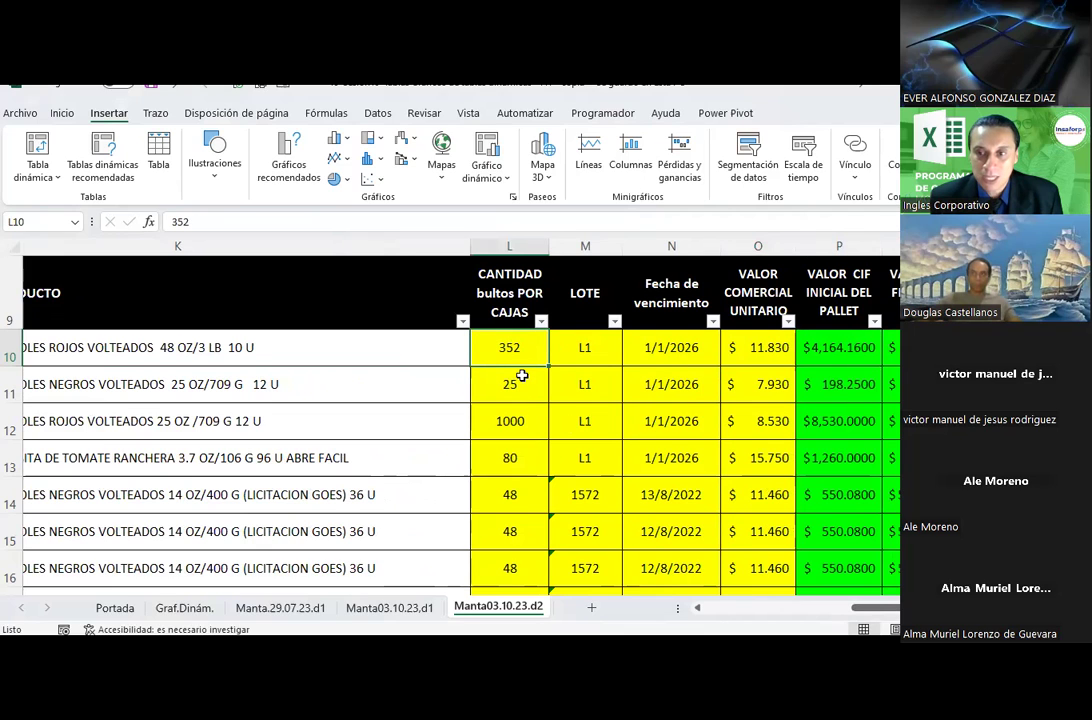
{"action": "scroll", "coordinate": [521, 376], "scroll_direction": "right", "scroll_amount": 2}
{"action": "scroll", "coordinate": [521, 376], "scroll_direction": "right", "scroll_amount": 3}
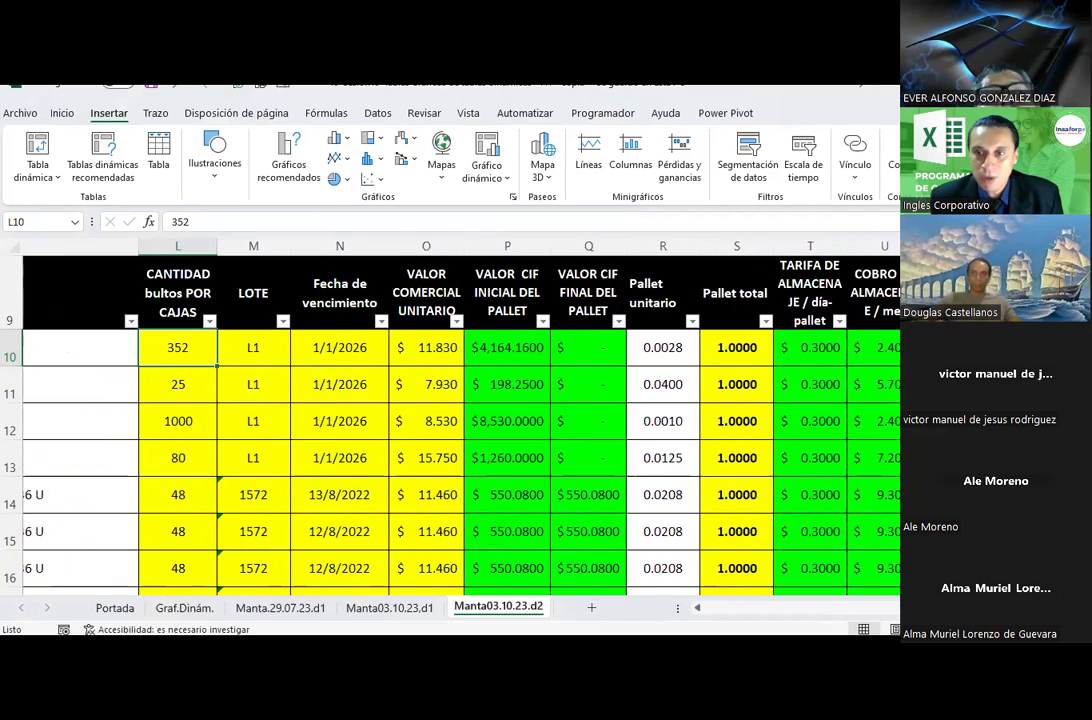
{"action": "left_click", "coordinate": [672, 350]}
{"action": "left_click", "coordinate": [736, 349]}
{"action": "left_click", "coordinate": [804, 352]}
{"action": "left_click", "coordinate": [858, 352]}
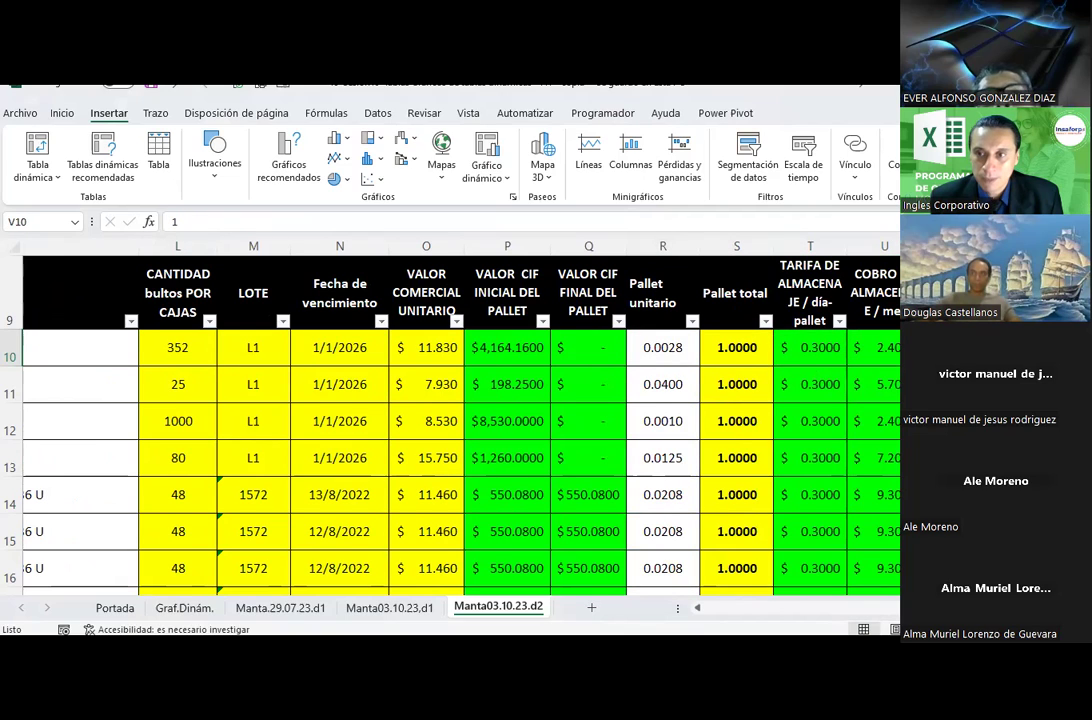
{"action": "key", "text": "Right"}
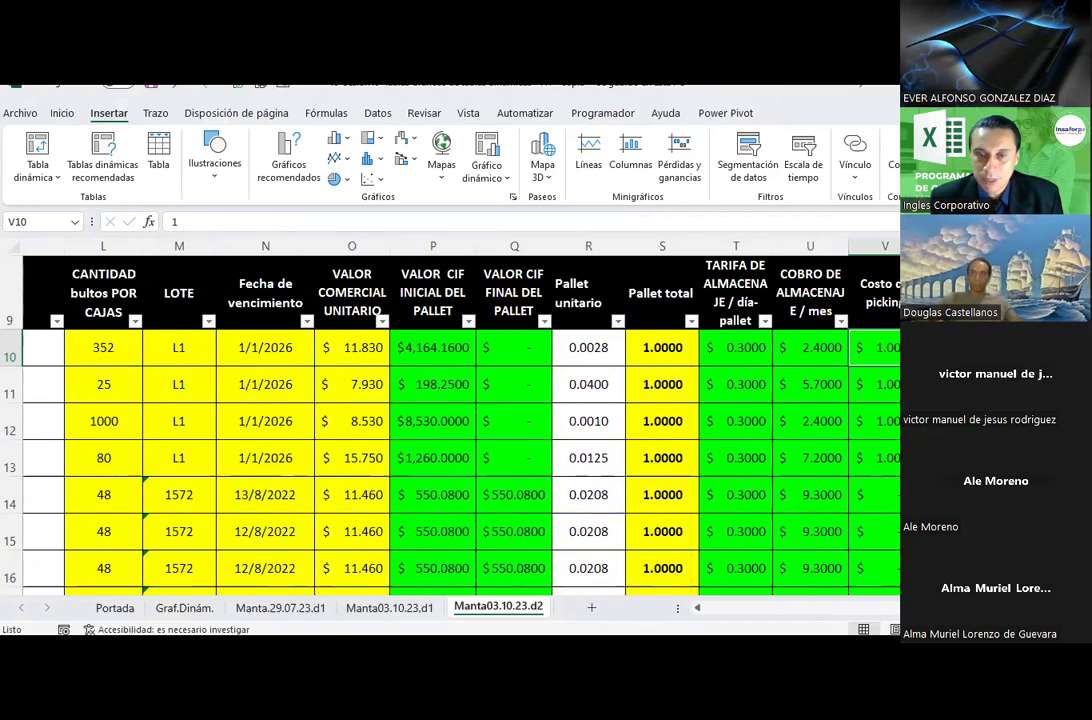
{"action": "left_click_drag", "start_coordinate": [880, 607], "coordinate": [672, 605]}
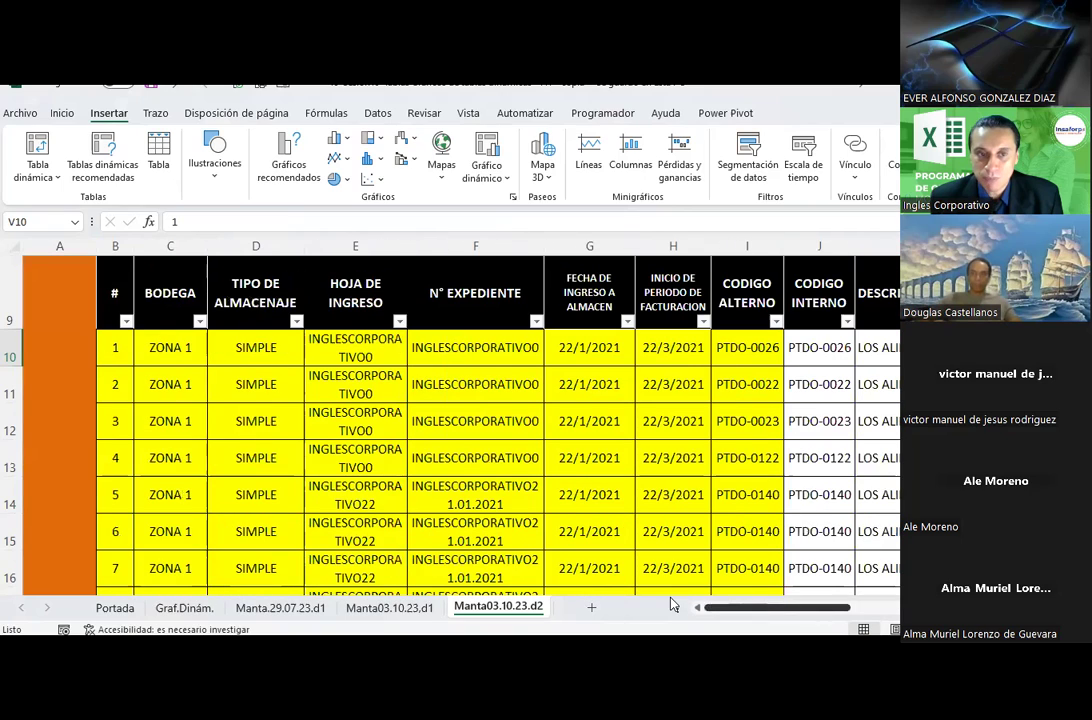
Start a pivot chart from range B9:W955 of Manta03.10.23.d2, placed on a new worksheet.
{"action": "left_click", "coordinate": [113, 289]}
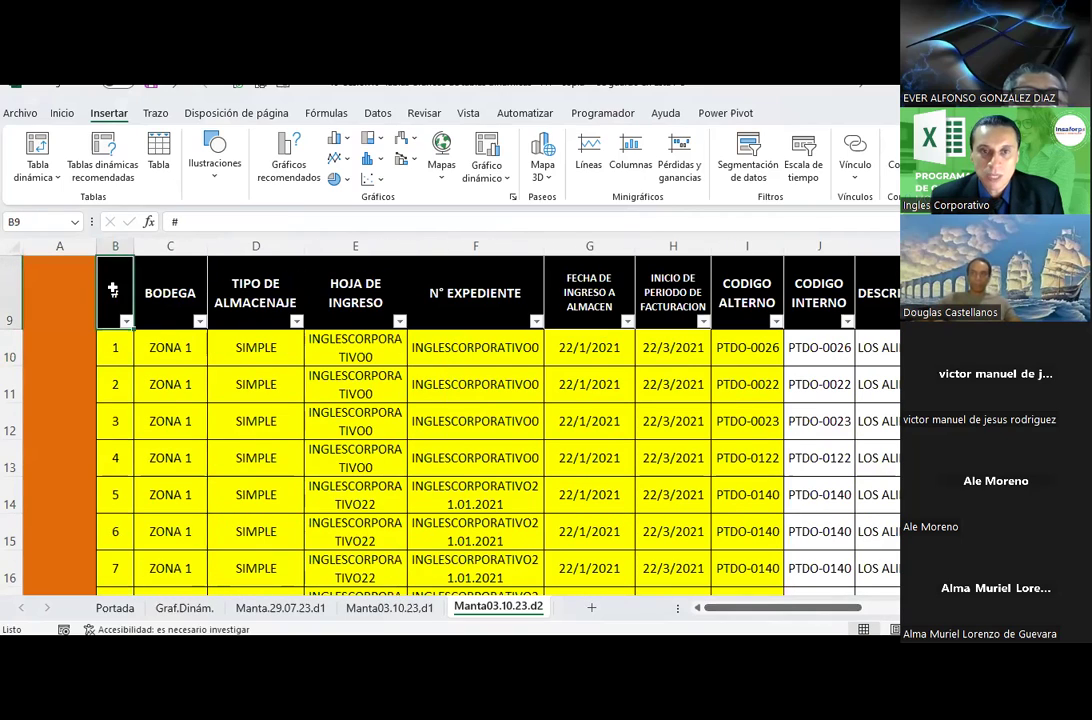
{"action": "scroll", "coordinate": [136, 378], "scroll_direction": "up", "scroll_amount": 2}
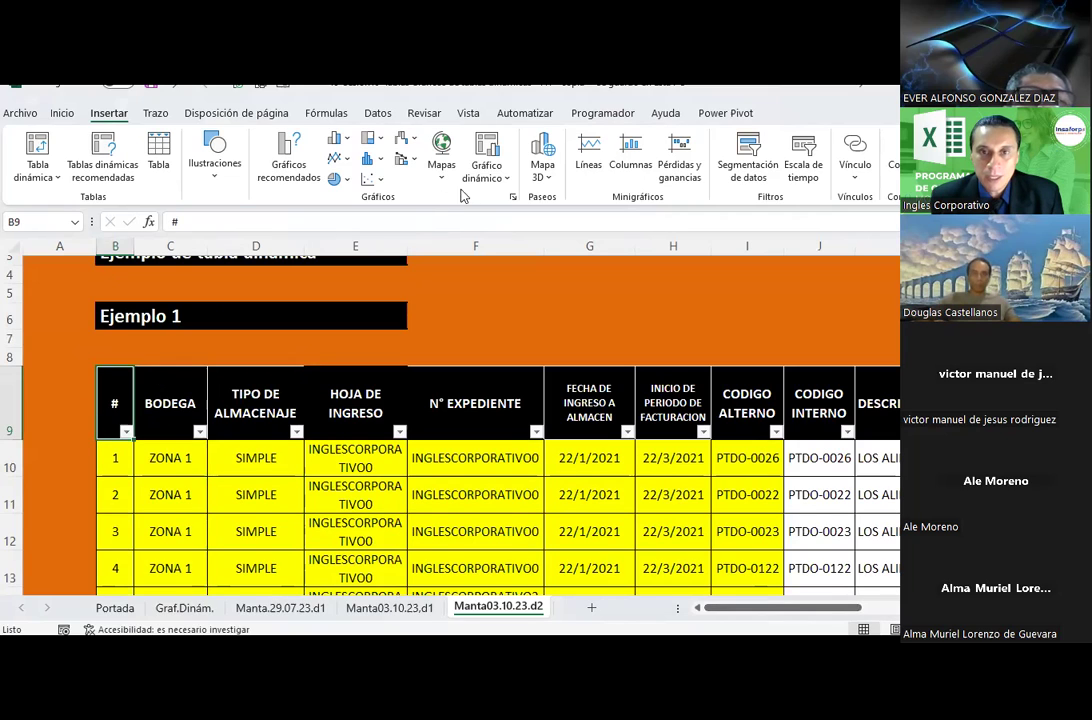
{"action": "left_click", "coordinate": [486, 172]}
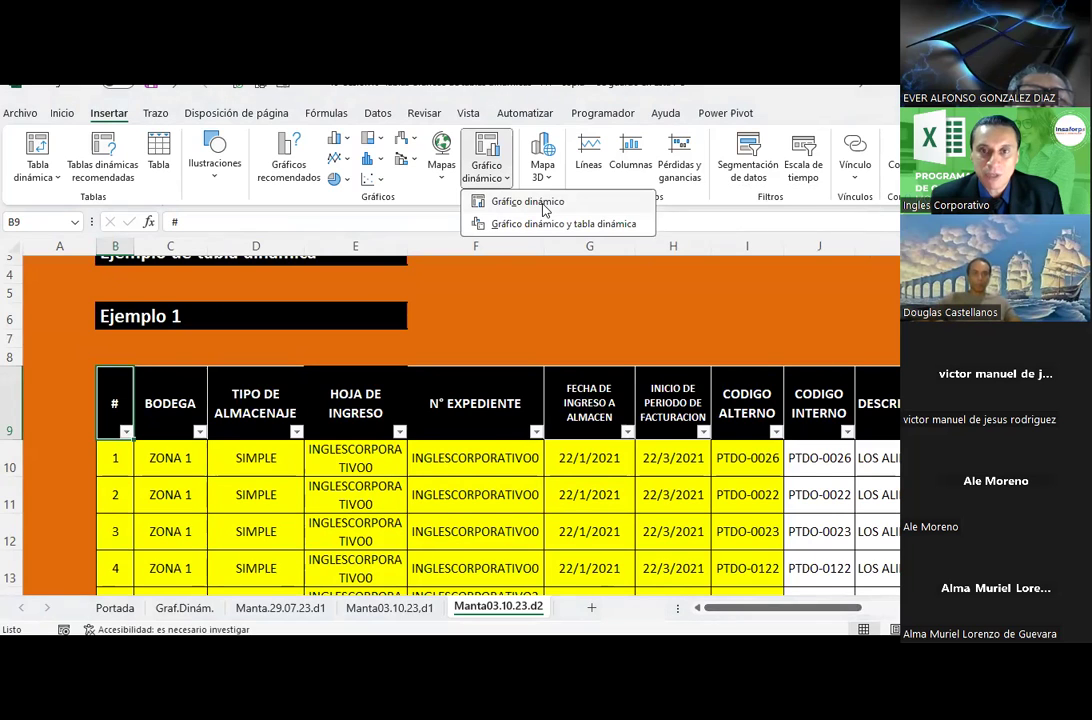
{"action": "left_click", "coordinate": [545, 205]}
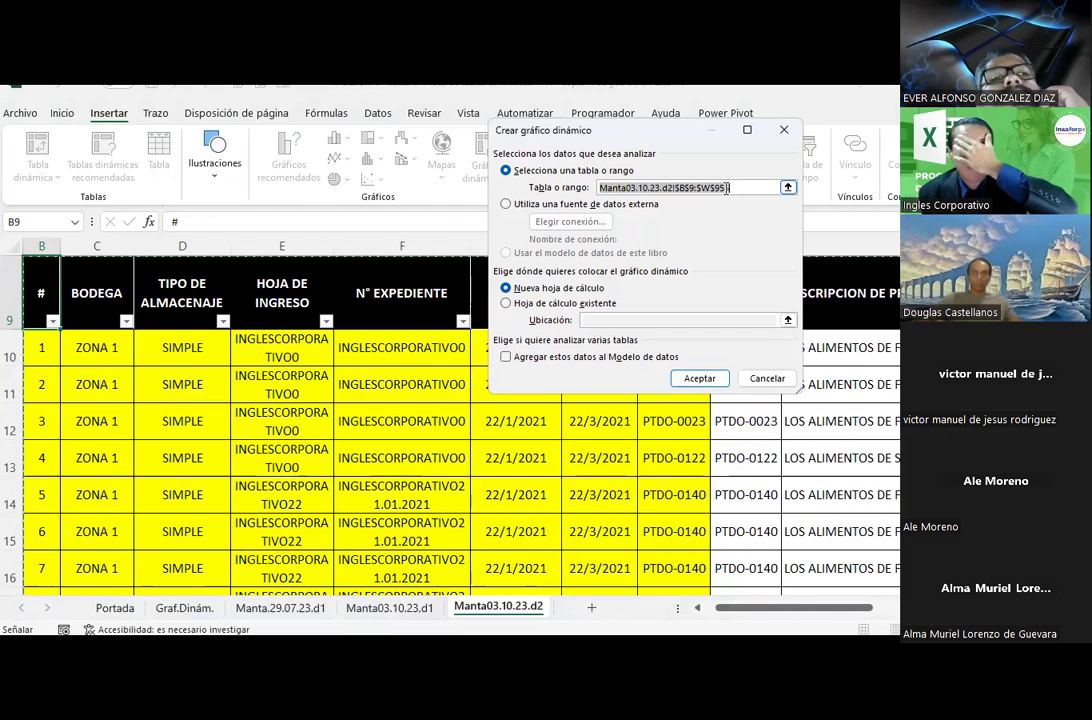
{"action": "scroll", "coordinate": [888, 456], "scroll_direction": "down", "scroll_amount": 1}
{"action": "scroll", "coordinate": [888, 456], "scroll_direction": "down", "scroll_amount": 3}
{"action": "scroll", "coordinate": [870, 520], "scroll_direction": "down", "scroll_amount": 3}
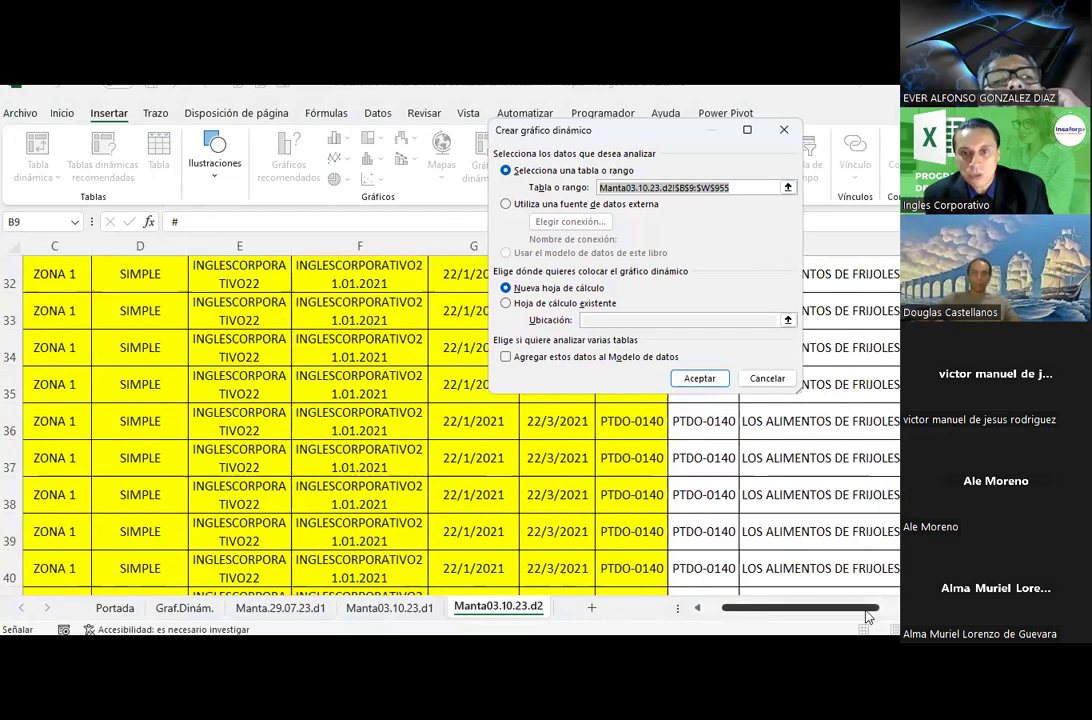
{"action": "scroll", "coordinate": [836, 624], "scroll_direction": "right", "scroll_amount": 5}
{"action": "scroll", "coordinate": [450, 420], "scroll_direction": "up", "scroll_amount": 4}
{"action": "scroll", "coordinate": [450, 420], "scroll_direction": "up", "scroll_amount": 3}
{"action": "scroll", "coordinate": [450, 420], "scroll_direction": "up", "scroll_amount": 1}
{"action": "scroll", "coordinate": [450, 420], "scroll_direction": "up", "scroll_amount": 2}
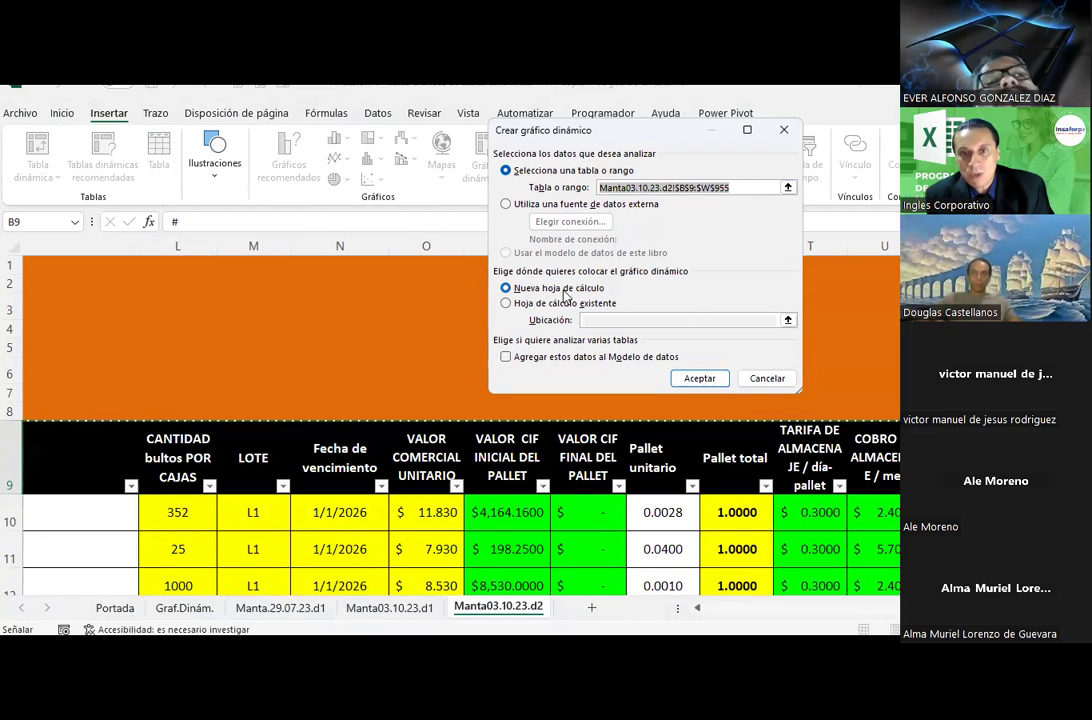
Create the pivot chart sheet, rename it Grafico1 and move it after Manta03.10.23.d2.
{"action": "left_click", "coordinate": [699, 379]}
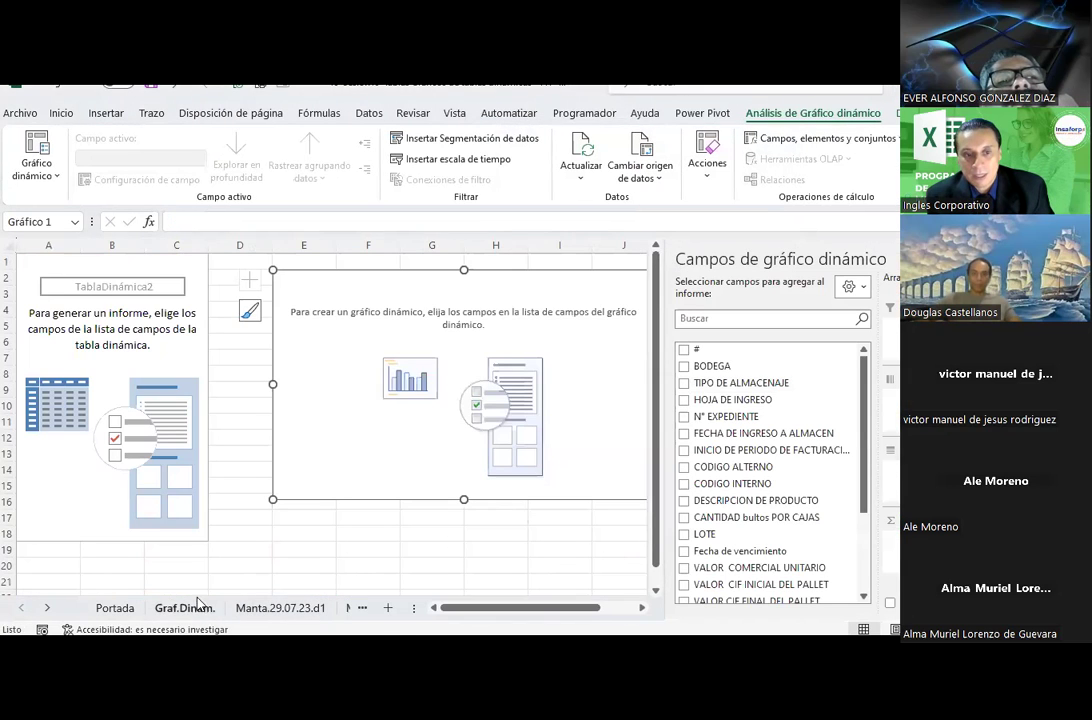
{"action": "left_click", "coordinate": [362, 607]}
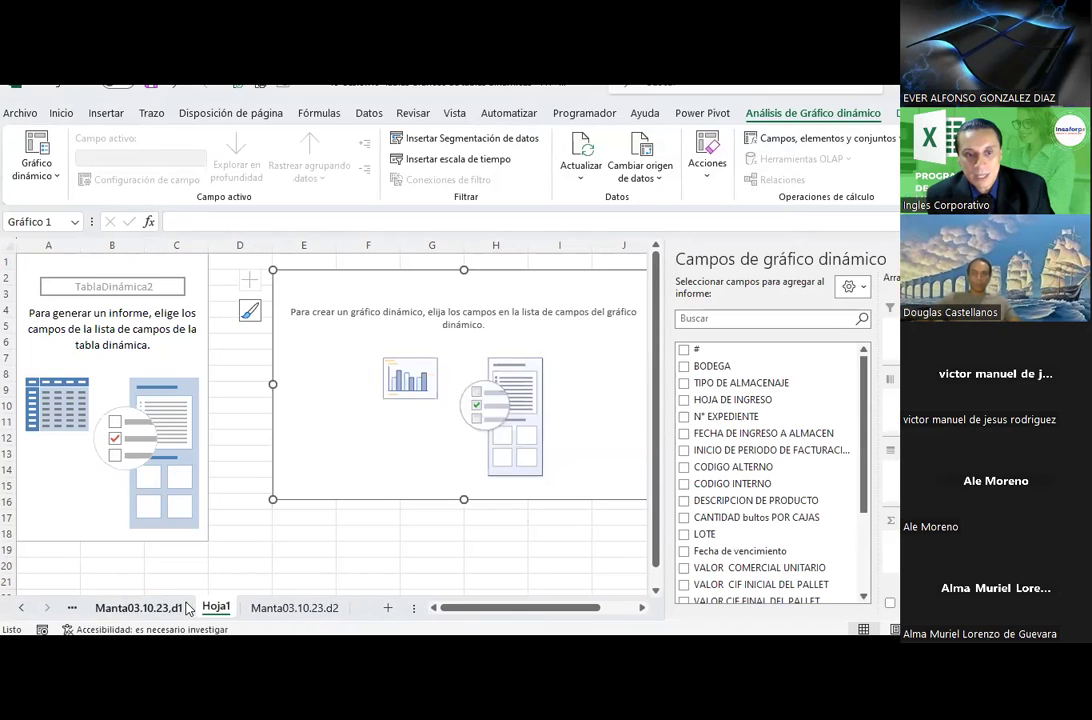
{"action": "double_click", "coordinate": [215, 607]}
{"action": "type", "text": "Grafico1"}
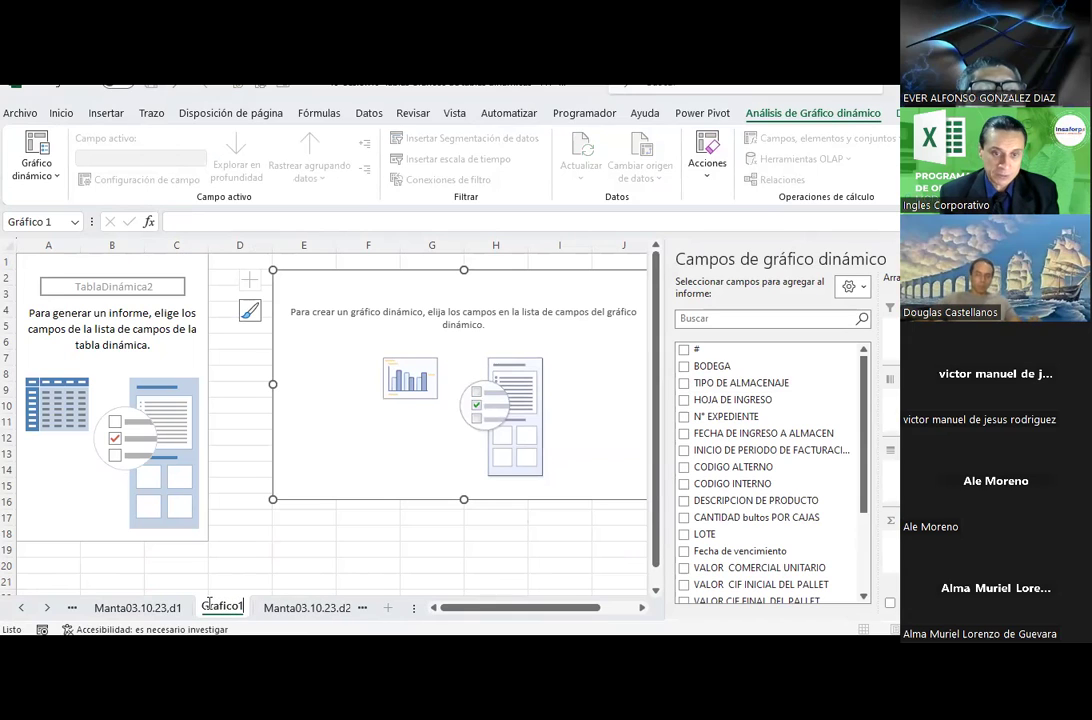
{"action": "left_click", "coordinate": [368, 565]}
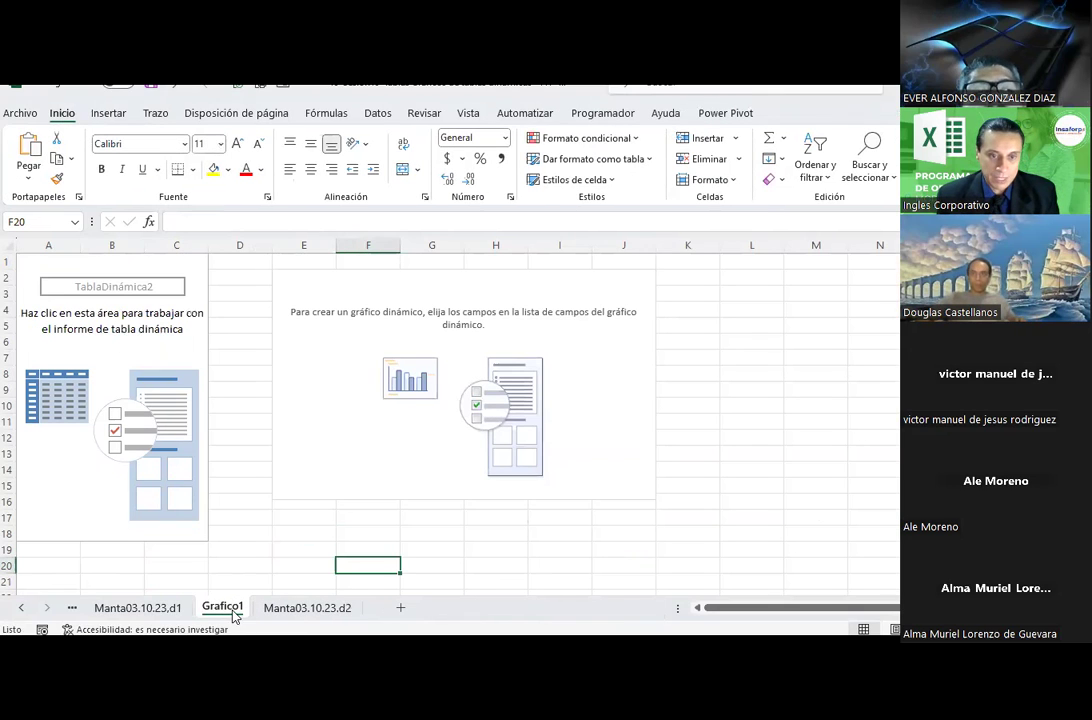
{"action": "left_click_drag", "start_coordinate": [386, 619], "coordinate": [388, 621]}
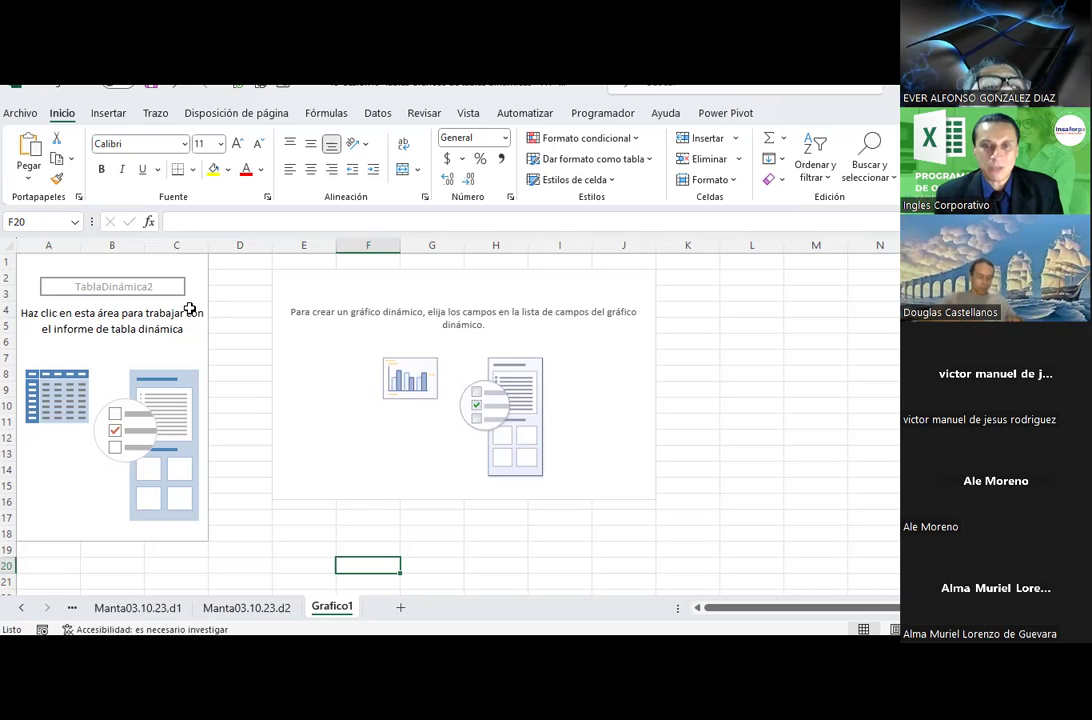
Inspect the empty pivot chart and TablaDinámica2 placeholder on Grafico1.
{"action": "left_click", "coordinate": [317, 302]}
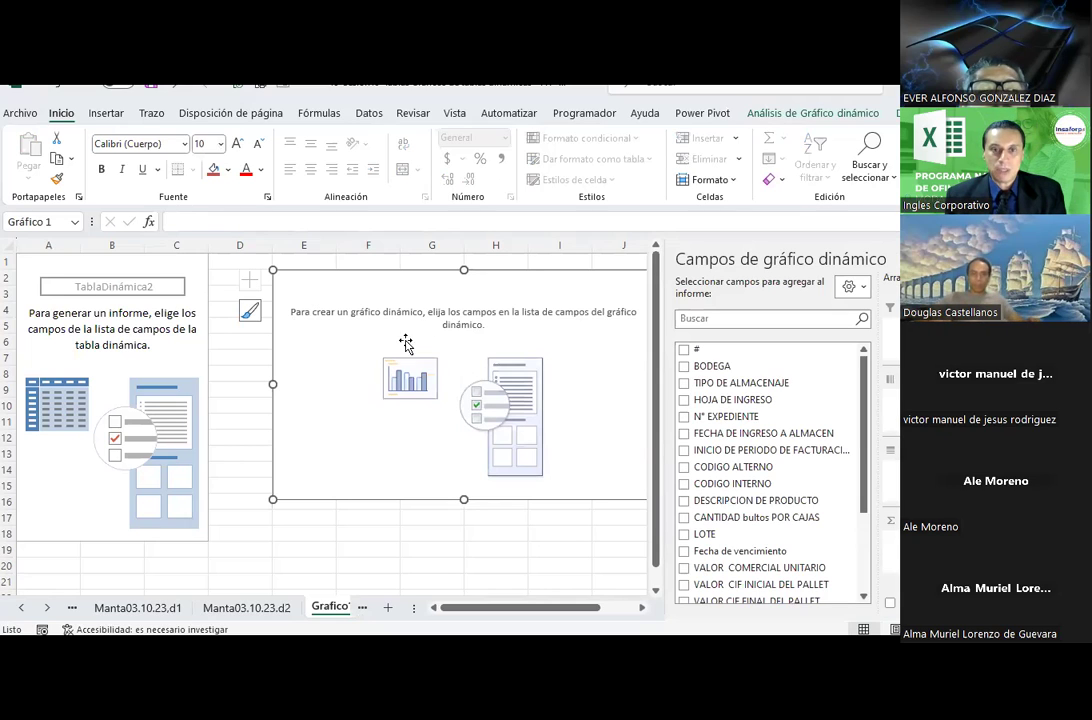
{"action": "left_click", "coordinate": [188, 281]}
{"action": "left_click", "coordinate": [196, 304]}
{"action": "left_click", "coordinate": [334, 297]}
{"action": "left_click", "coordinate": [190, 318]}
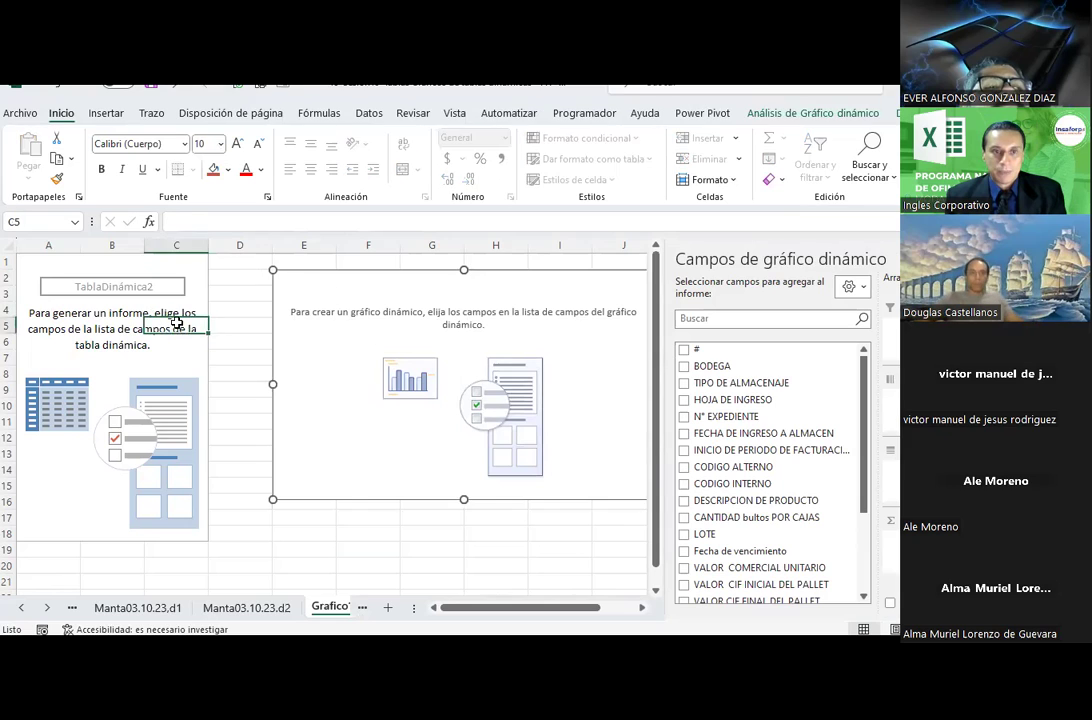
{"action": "left_click", "coordinate": [98, 356]}
{"action": "left_click", "coordinate": [162, 309]}
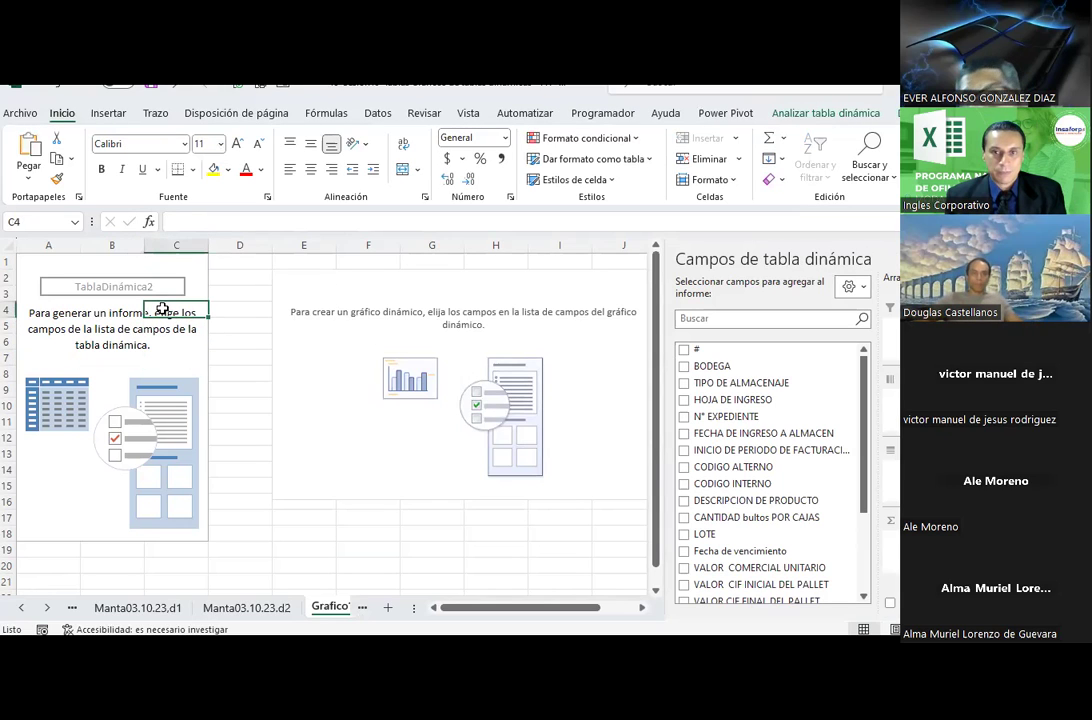
{"action": "left_click", "coordinate": [358, 275]}
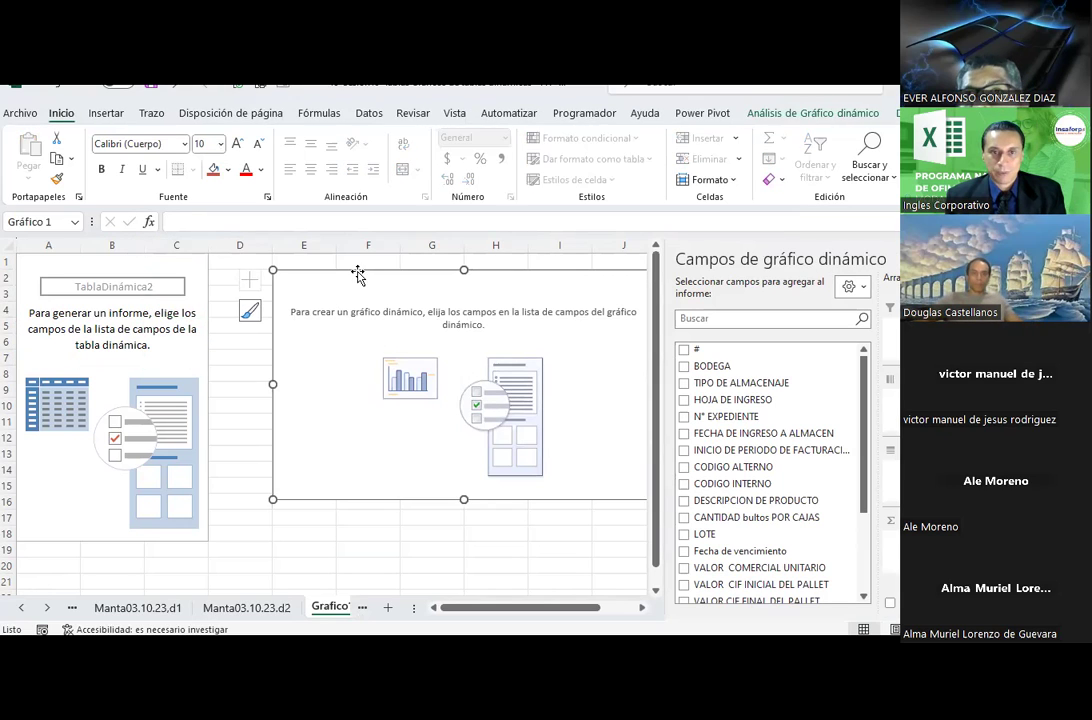
{"action": "left_click", "coordinate": [181, 290]}
{"action": "left_click_drag", "start_coordinate": [770, 451], "coordinate": [770, 453]}
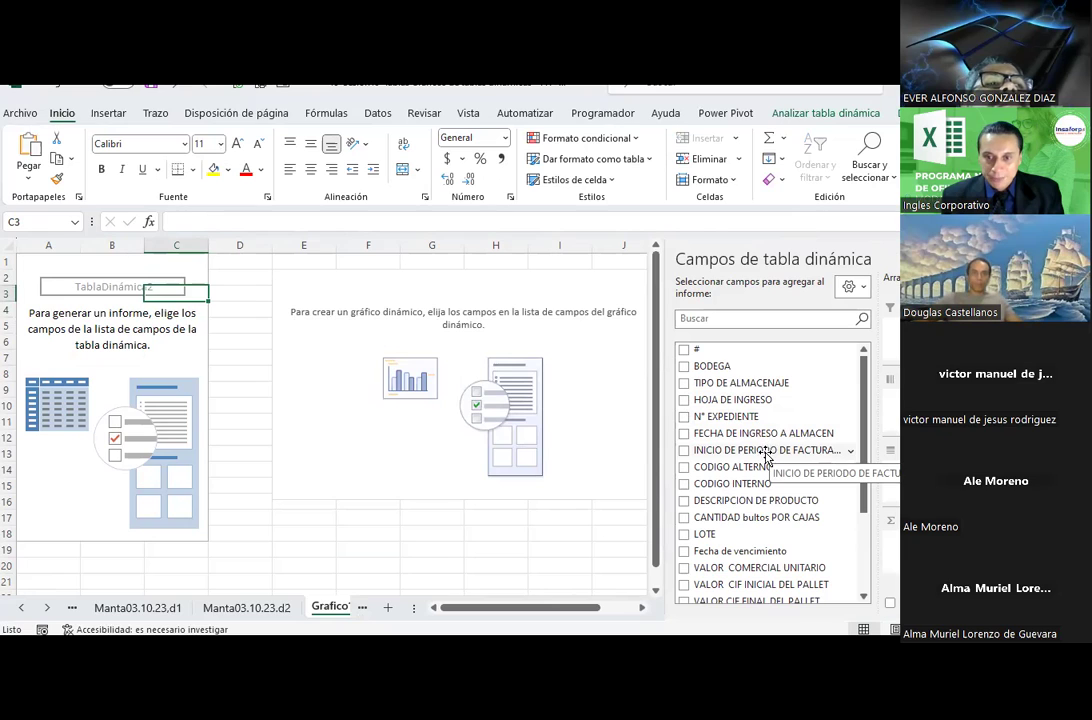
Add CODIGO INTERNO and DESCRIPCION DE PRODUCTO as categories and CANTIDAD bultos POR CAJAS as values.
{"action": "left_click_drag", "start_coordinate": [733, 484], "coordinate": [886, 470]}
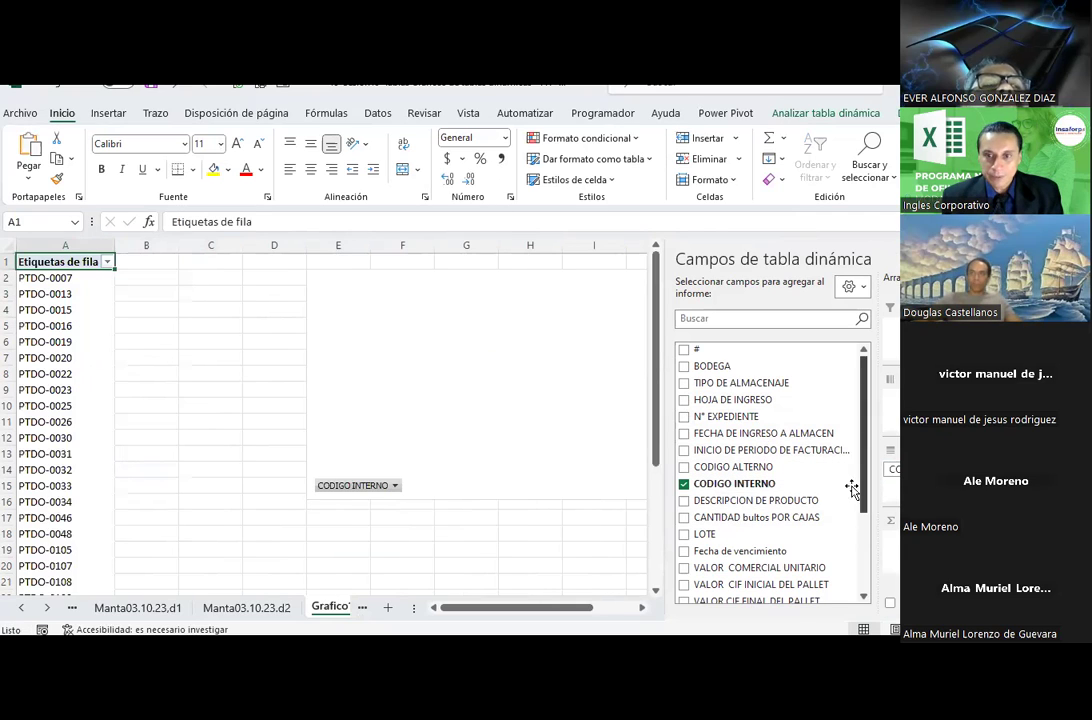
{"action": "left_click_drag", "start_coordinate": [790, 500], "coordinate": [888, 486]}
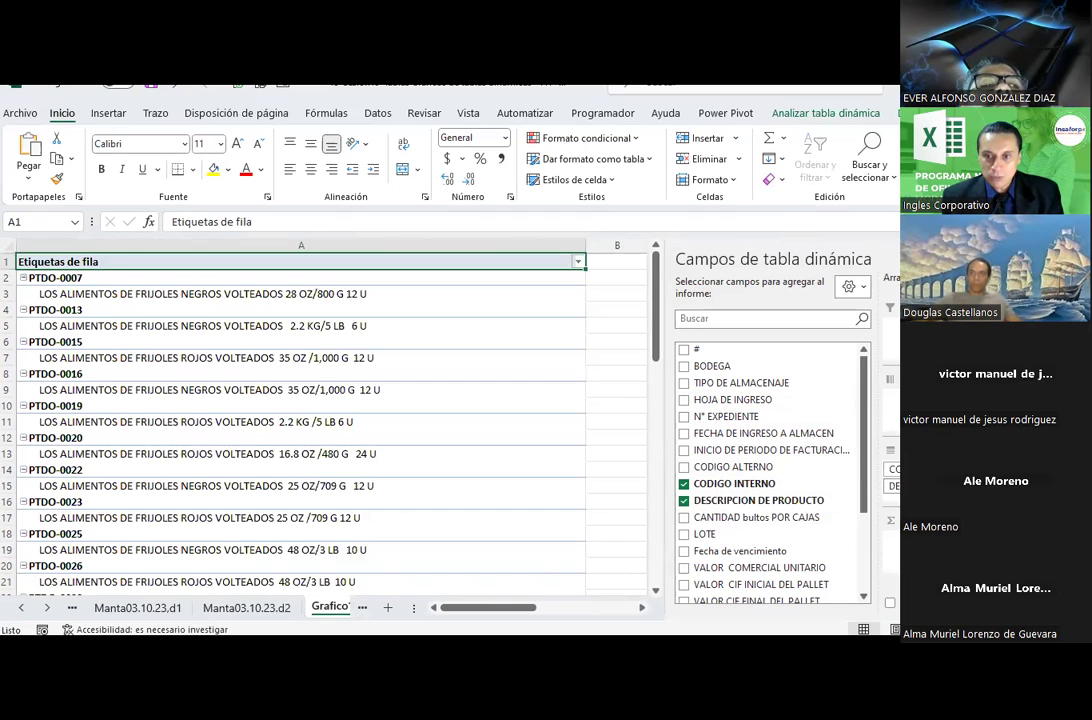
{"action": "left_click_drag", "start_coordinate": [787, 517], "coordinate": [888, 540]}
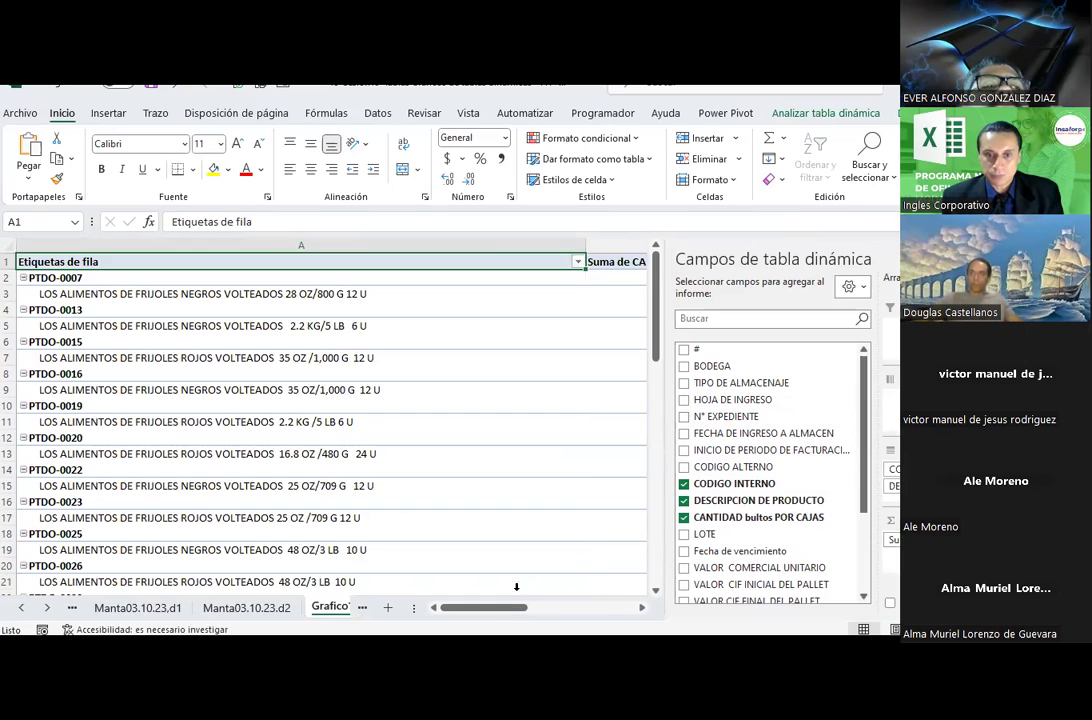
{"action": "left_click_drag", "start_coordinate": [507, 607], "coordinate": [615, 617]}
Enlarge the pivot chart and remove the CODIGO INTERNO and DESCRIPCION DE PRODUCTO fields.
{"action": "left_click", "coordinate": [313, 350]}
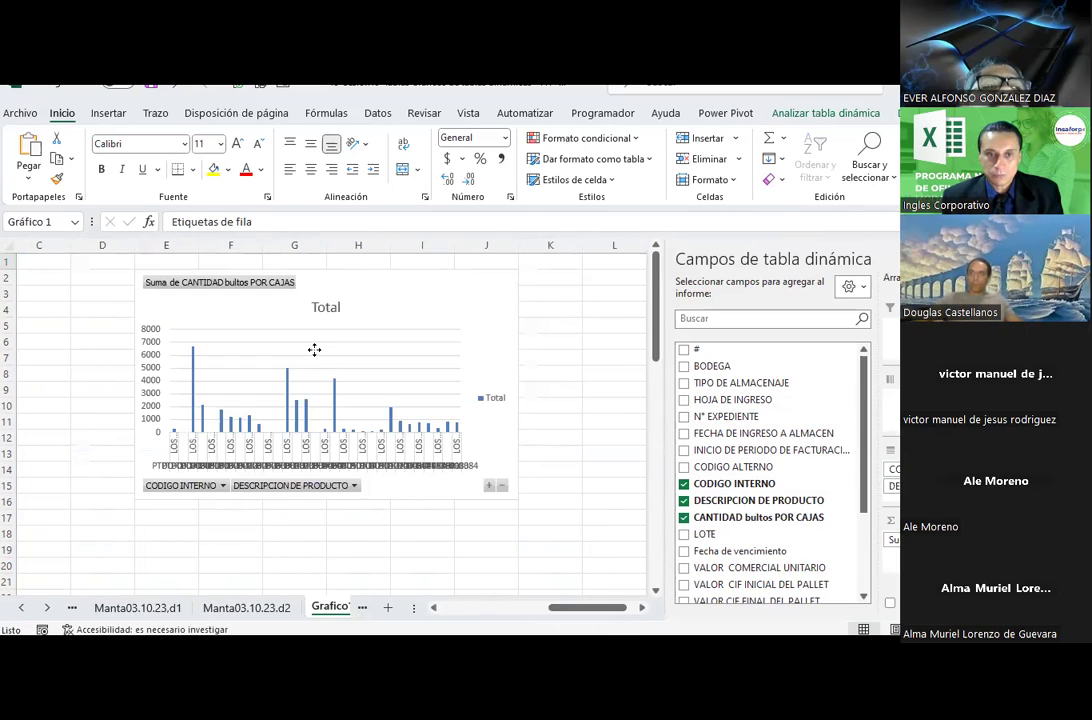
{"action": "left_click", "coordinate": [541, 452]}
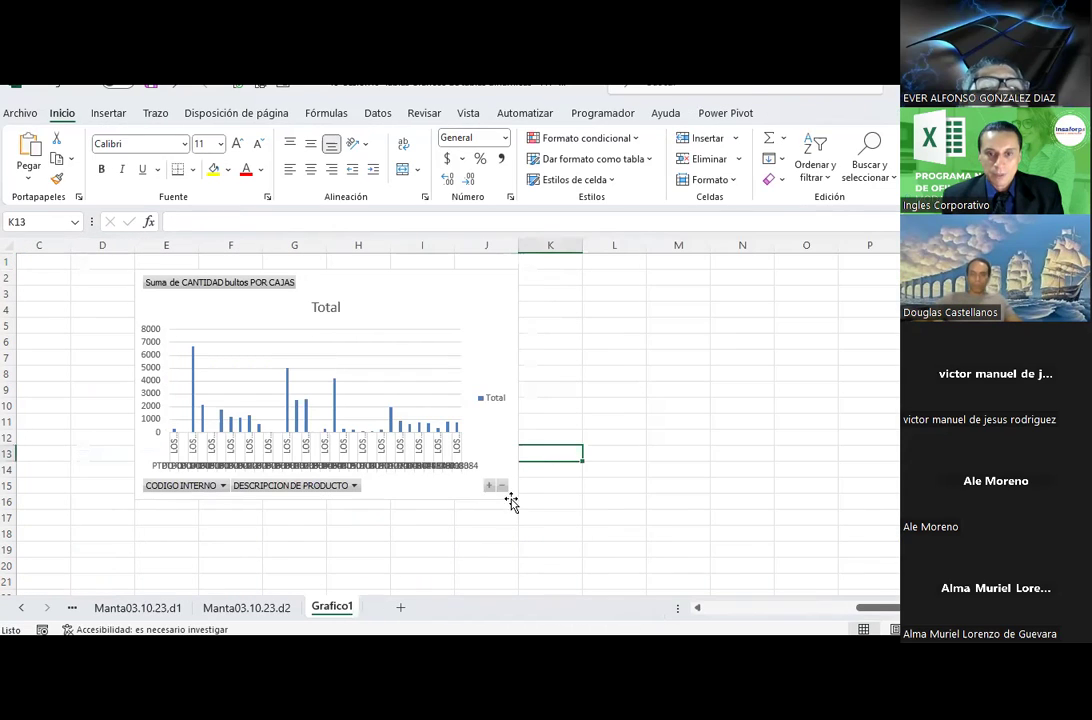
{"action": "left_click", "coordinate": [503, 466]}
{"action": "mouse_move", "coordinate": [517, 499]}
{"action": "left_mouse_down"}
{"action": "mouse_move", "coordinate": [647, 582]}
{"action": "mouse_move", "coordinate": [591, 567]}
{"action": "left_mouse_up"}
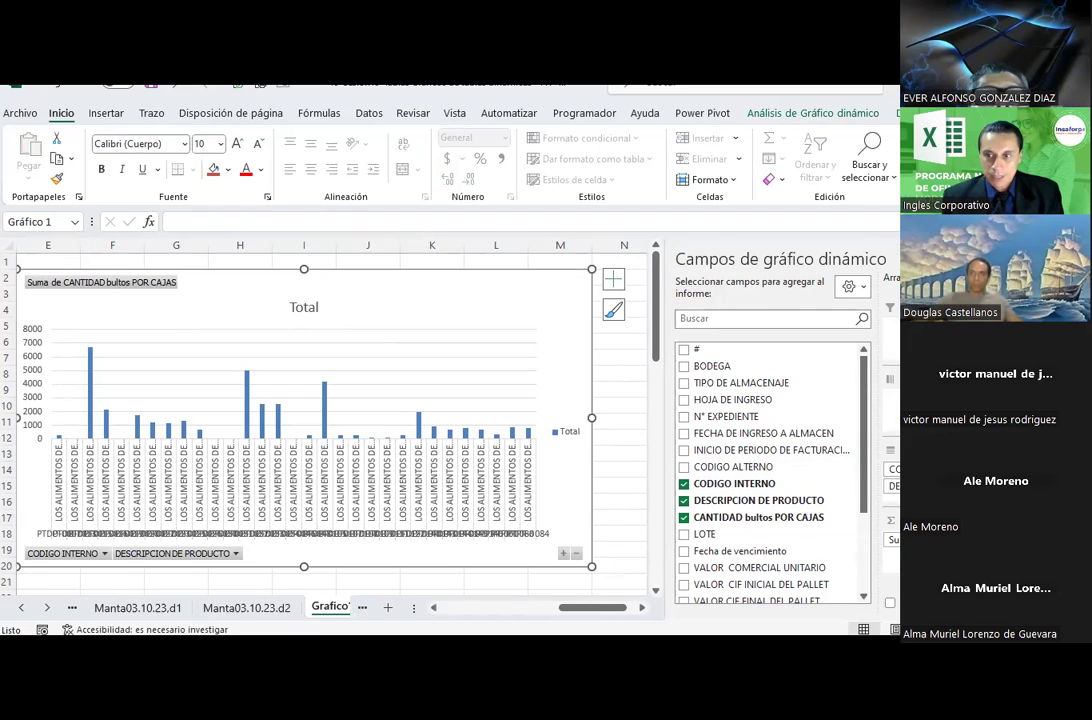
{"action": "left_click", "coordinate": [684, 483]}
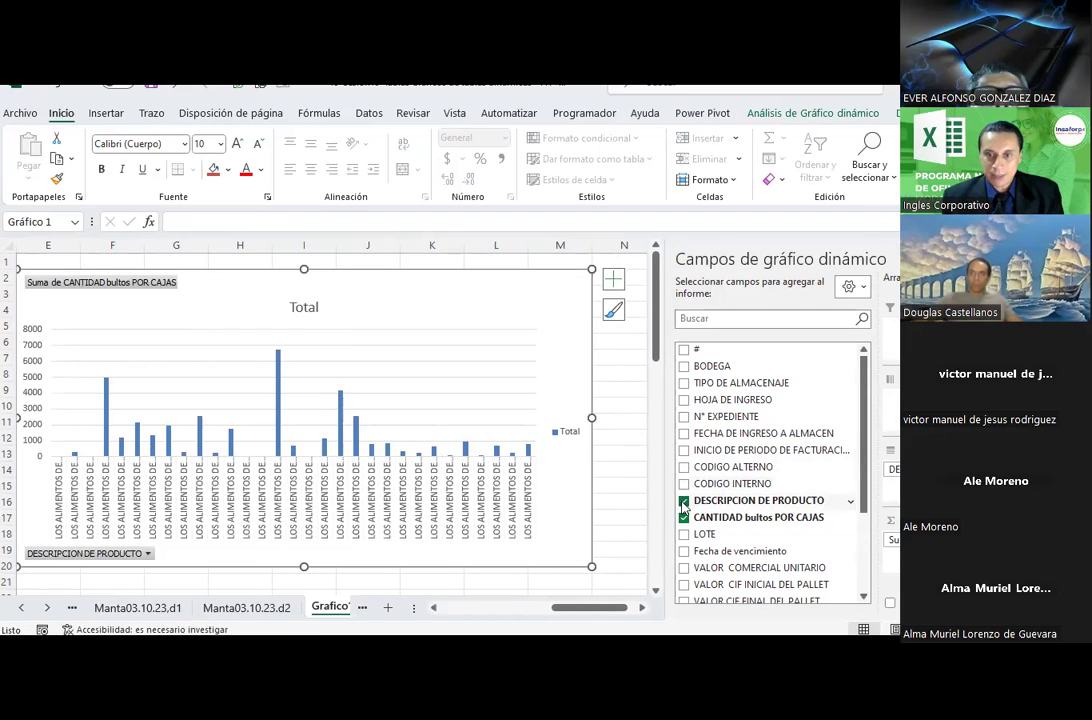
{"action": "left_click", "coordinate": [684, 500]}
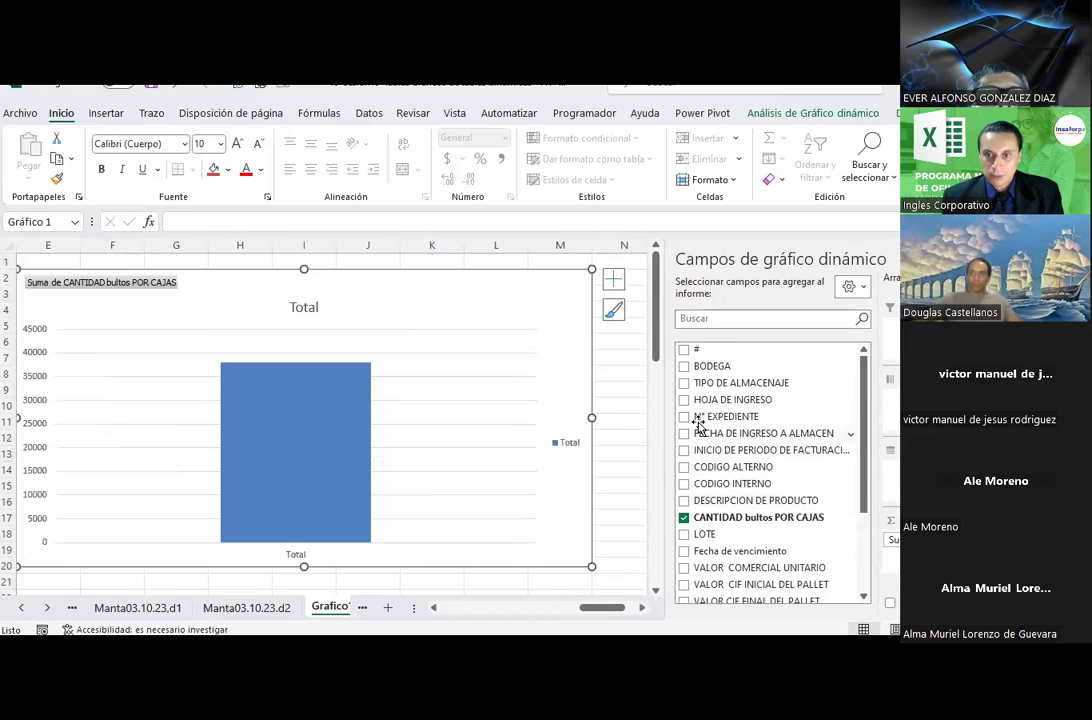
Group the chart columns by the BODEGA zones.
{"action": "left_click_drag", "start_coordinate": [732, 399], "coordinate": [732, 399]}
{"action": "left_click", "coordinate": [684, 366]}
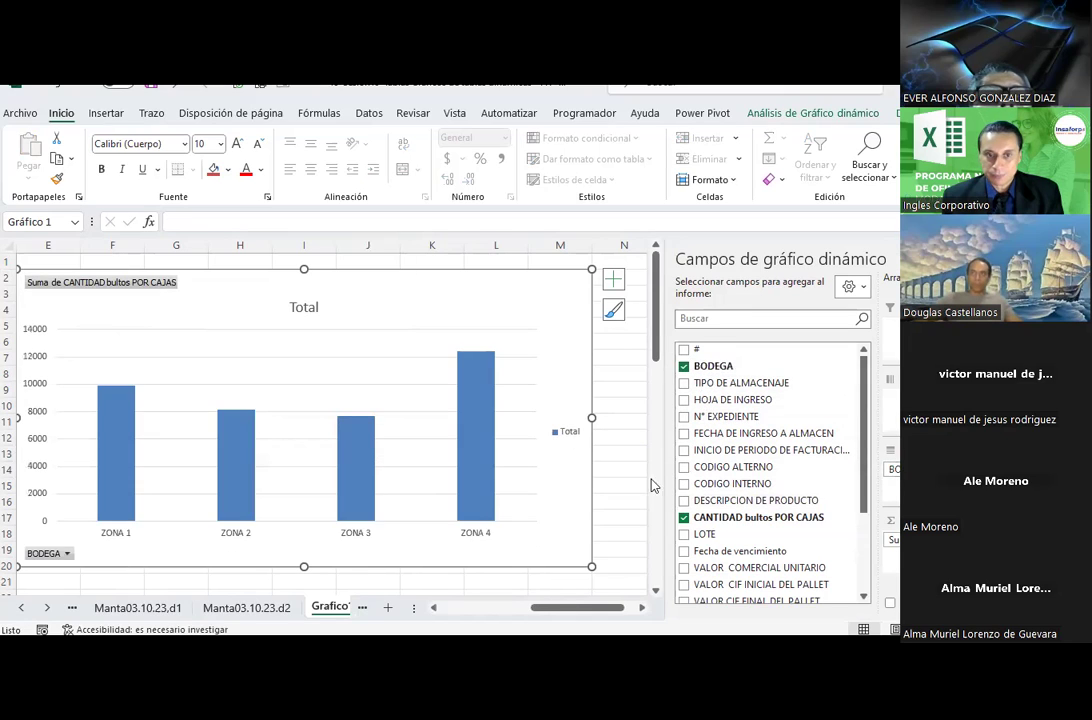
{"action": "left_click_drag", "start_coordinate": [567, 603], "coordinate": [483, 607]}
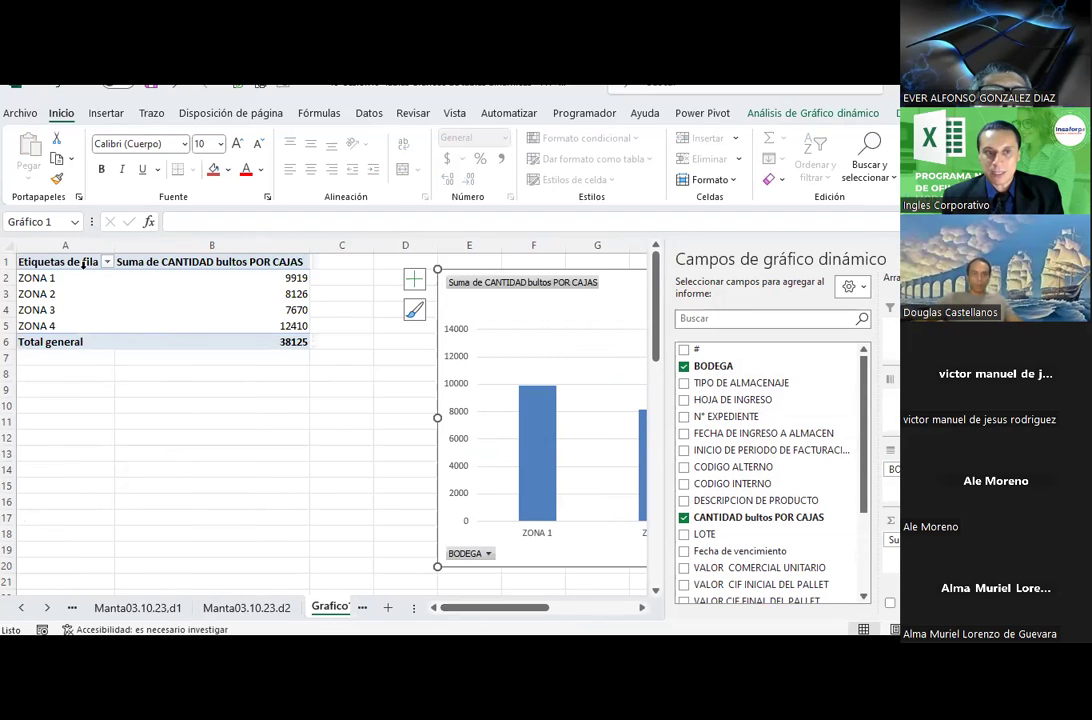
Select the ZONA totals in the pivot table to confirm they sum to 38125.
{"action": "left_click", "coordinate": [70, 264]}
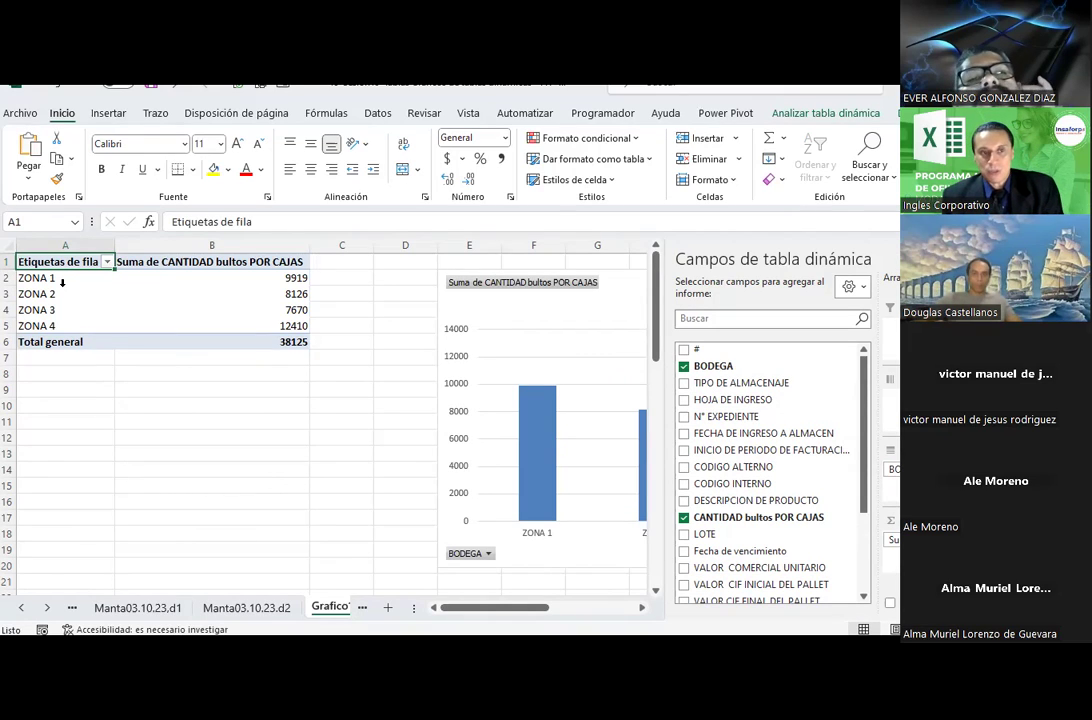
{"action": "left_click", "coordinate": [65, 277]}
{"action": "left_click_drag", "start_coordinate": [259, 276], "coordinate": [252, 340]}
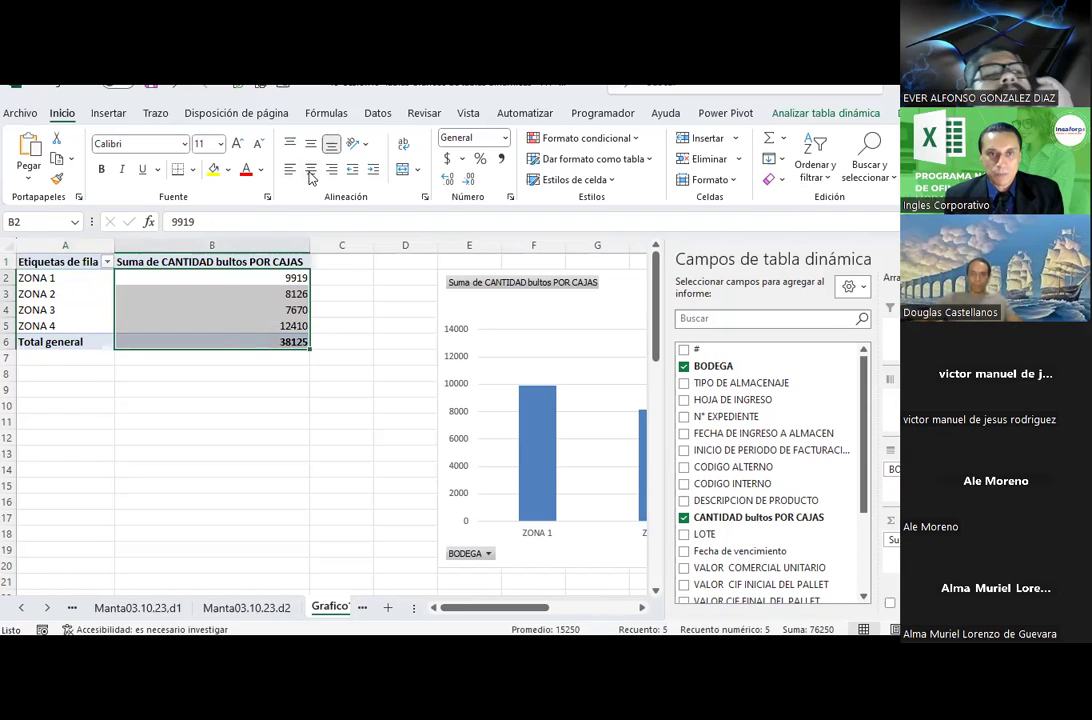
{"action": "left_click", "coordinate": [333, 468]}
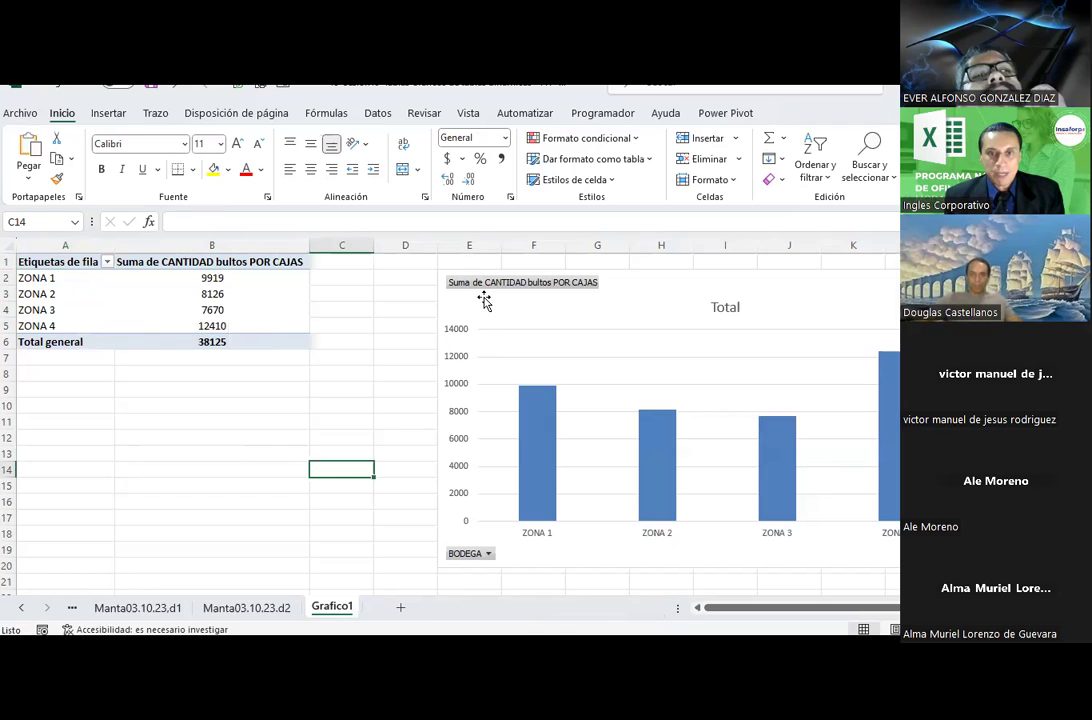
{"action": "left_click_drag", "start_coordinate": [720, 607], "coordinate": [748, 607]}
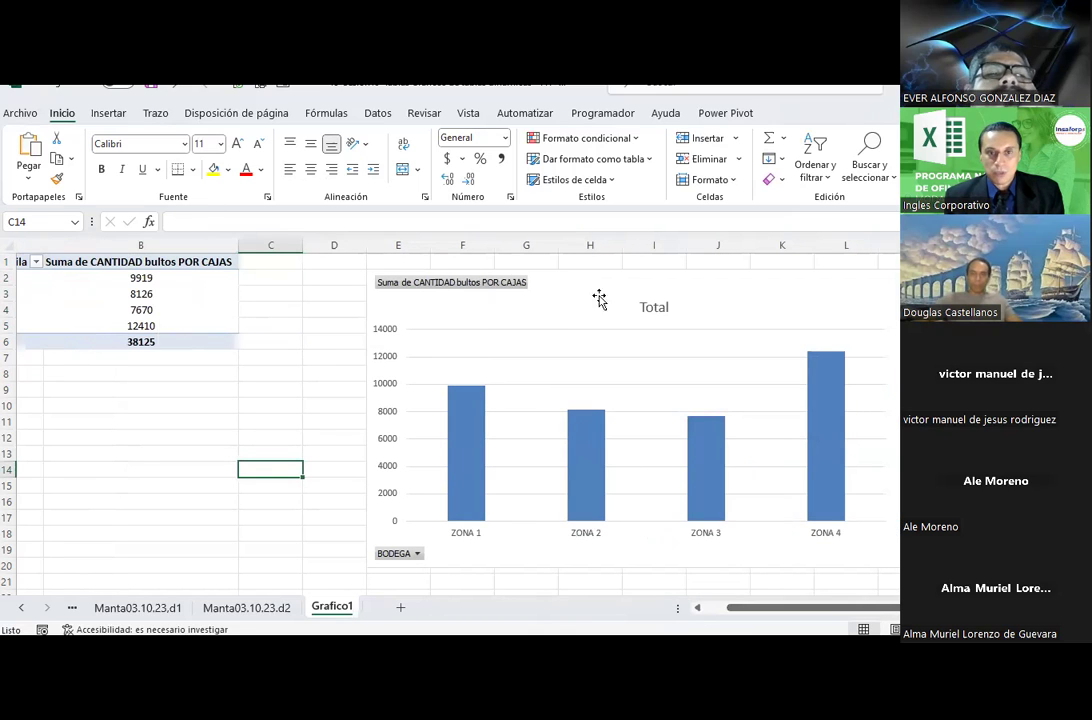
{"action": "left_click", "coordinate": [800, 298]}
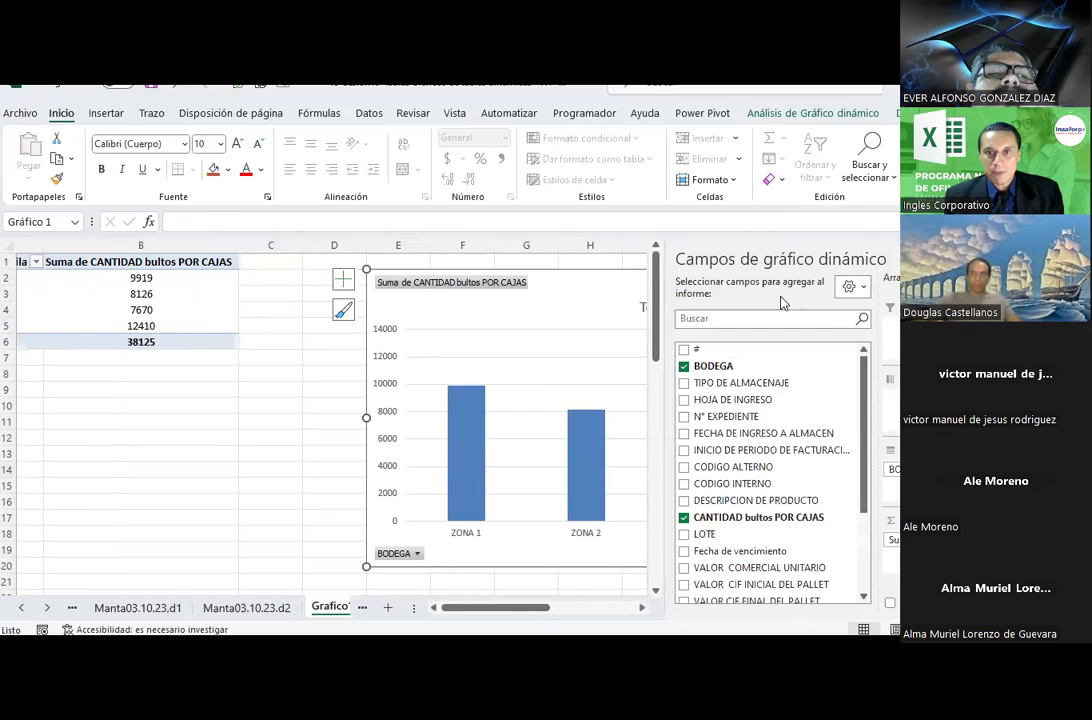
{"action": "left_click", "coordinate": [831, 117]}
{"action": "left_click_drag", "start_coordinate": [535, 604], "coordinate": [585, 607]}
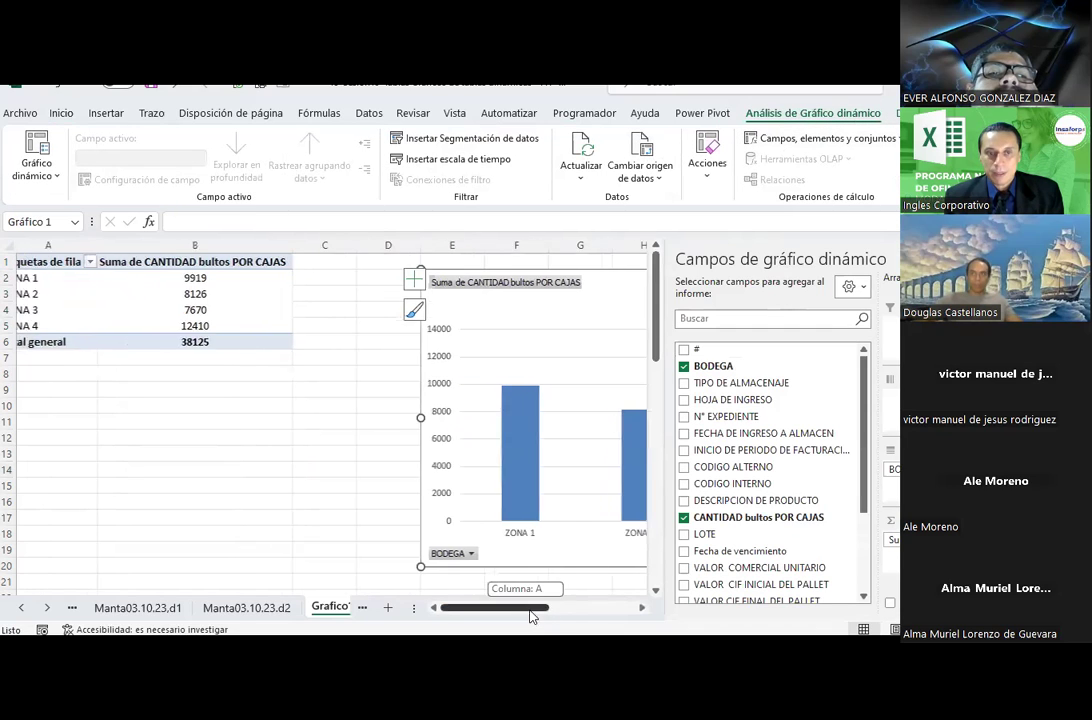
{"action": "left_click", "coordinate": [582, 180]}
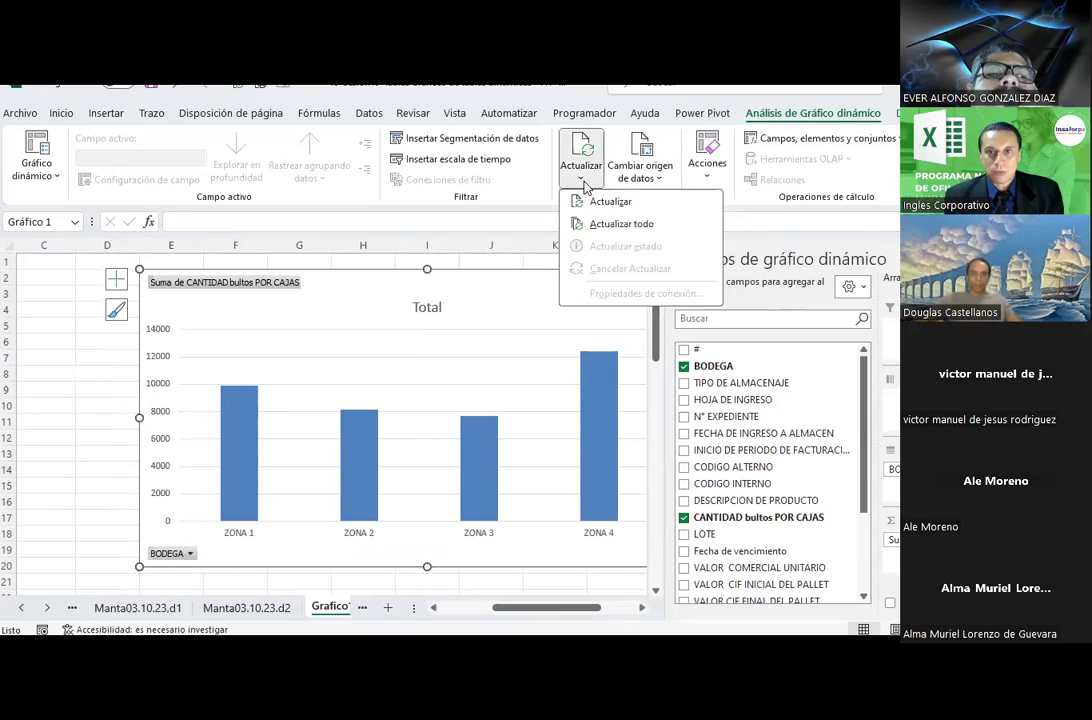
{"action": "left_click", "coordinate": [659, 178]}
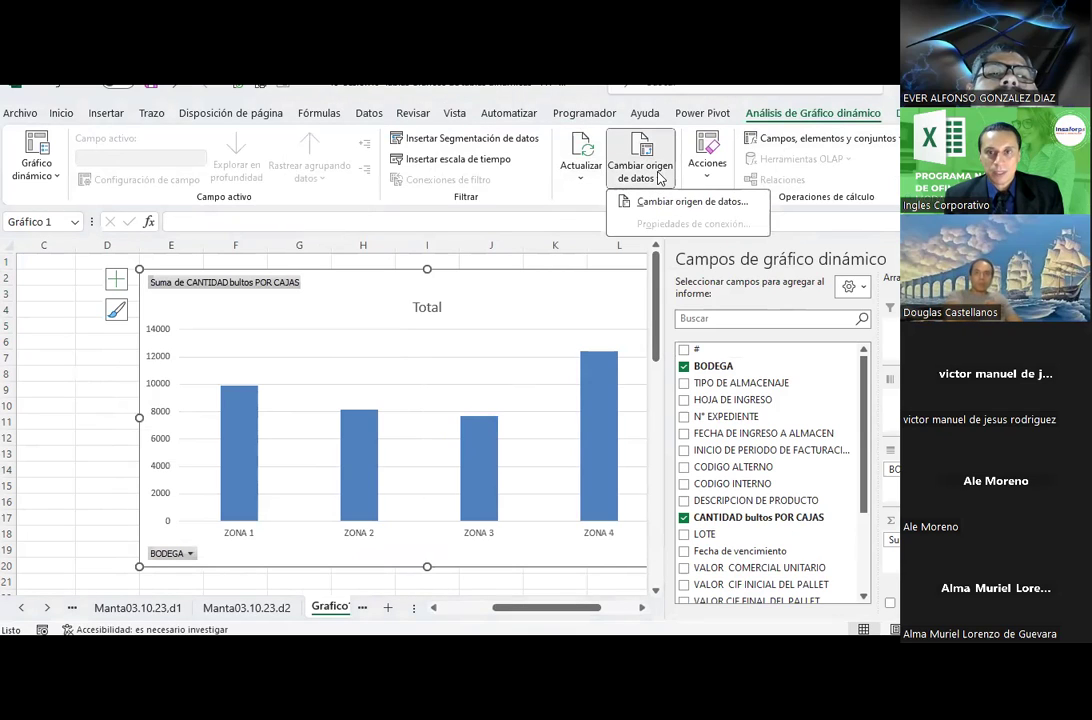
{"action": "left_click", "coordinate": [705, 180]}
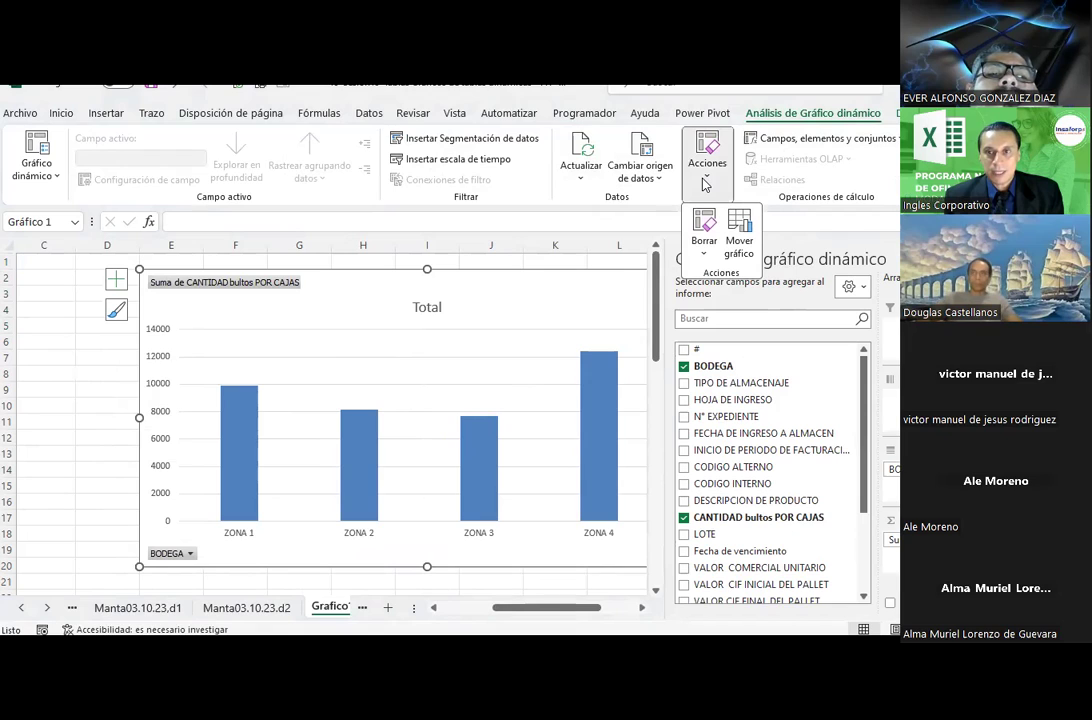
{"action": "left_click", "coordinate": [705, 182]}
{"action": "left_click", "coordinate": [705, 182]}
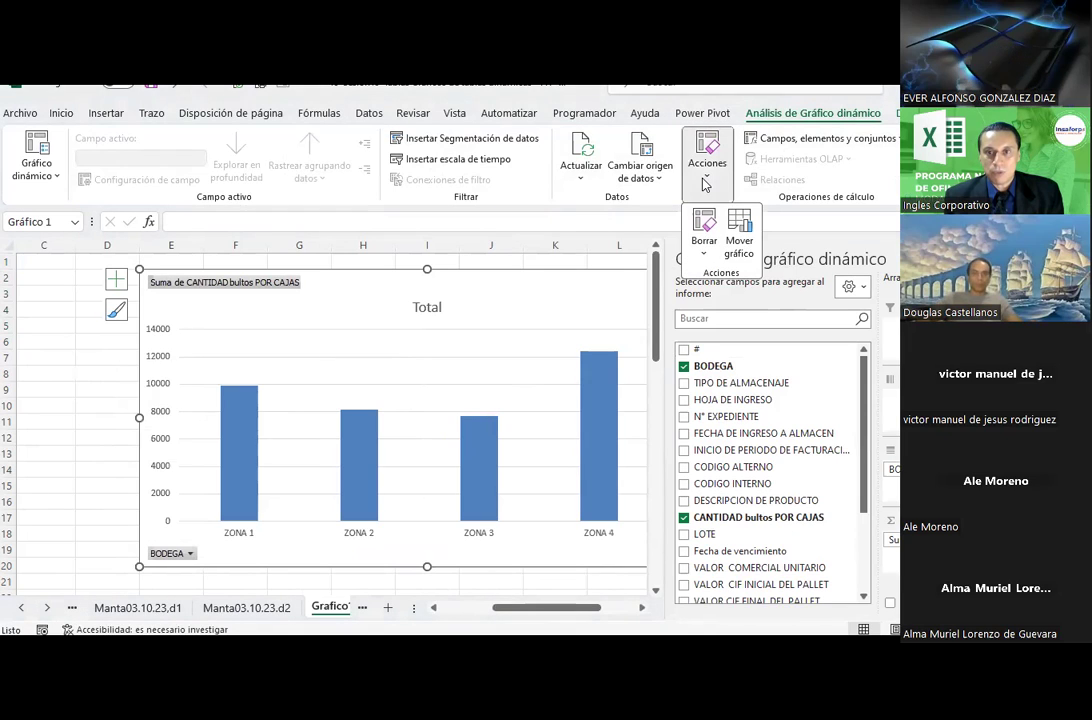
{"action": "left_click", "coordinate": [705, 183]}
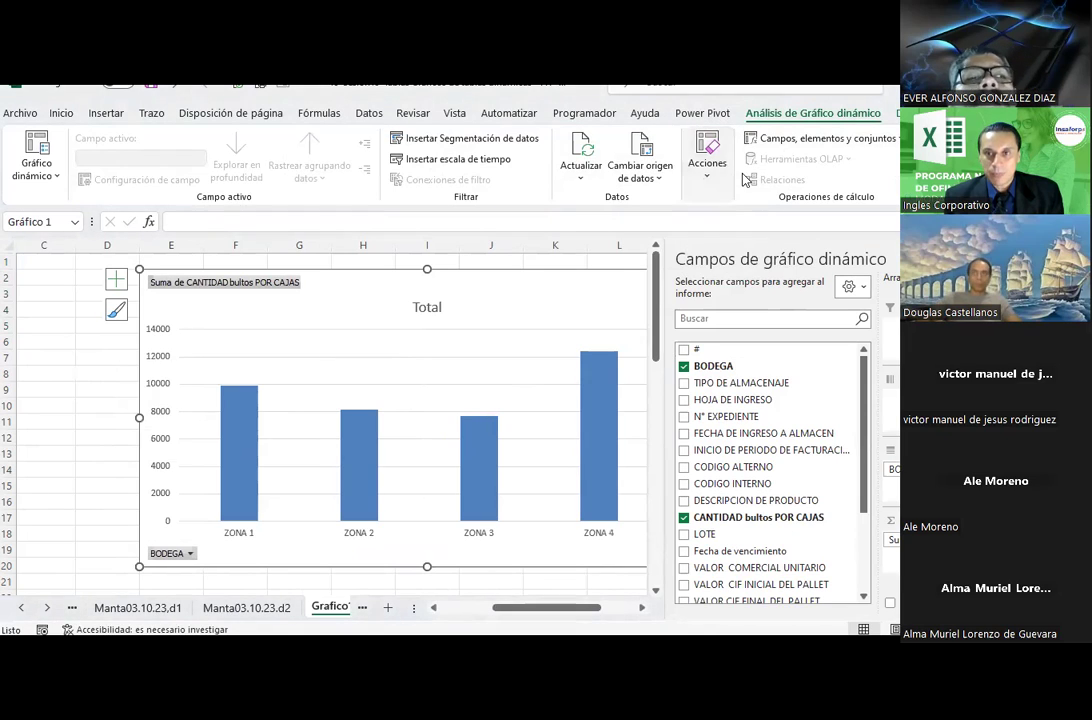
{"action": "left_click", "coordinate": [800, 138]}
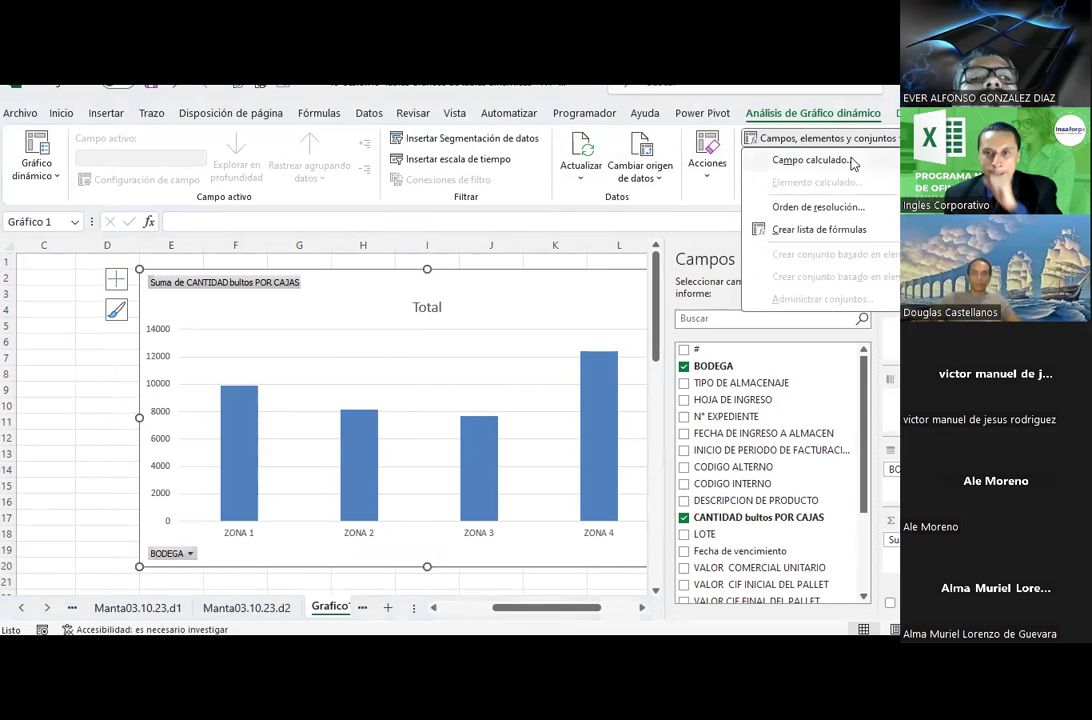
{"action": "left_click", "coordinate": [812, 160]}
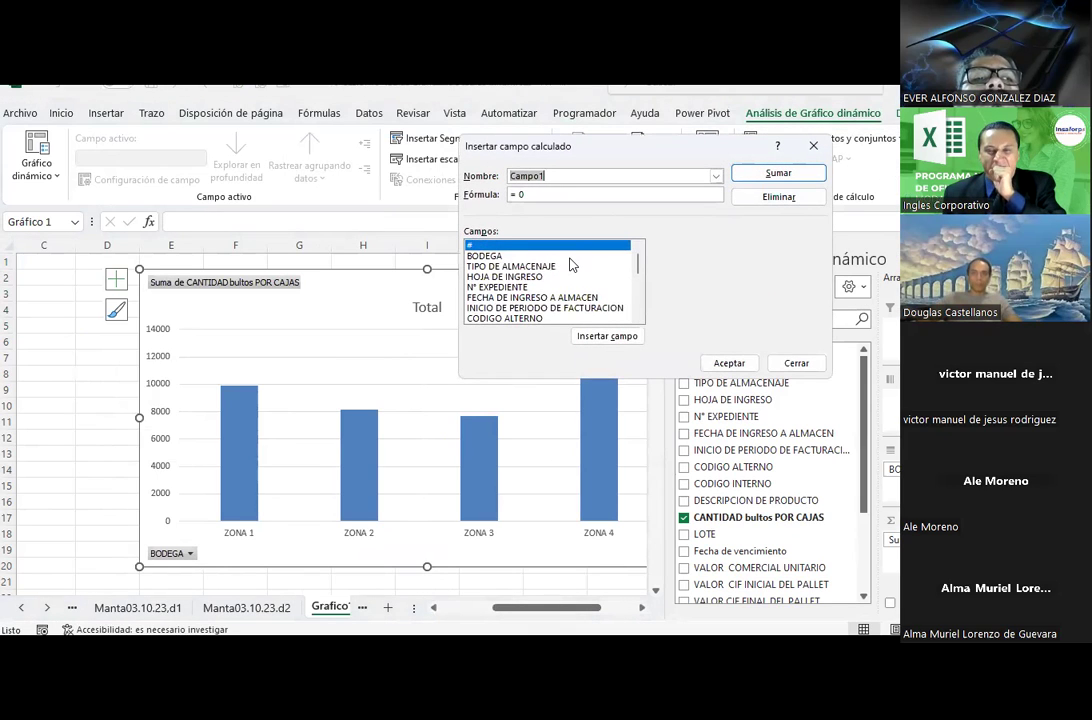
{"action": "key", "text": "Escape"}
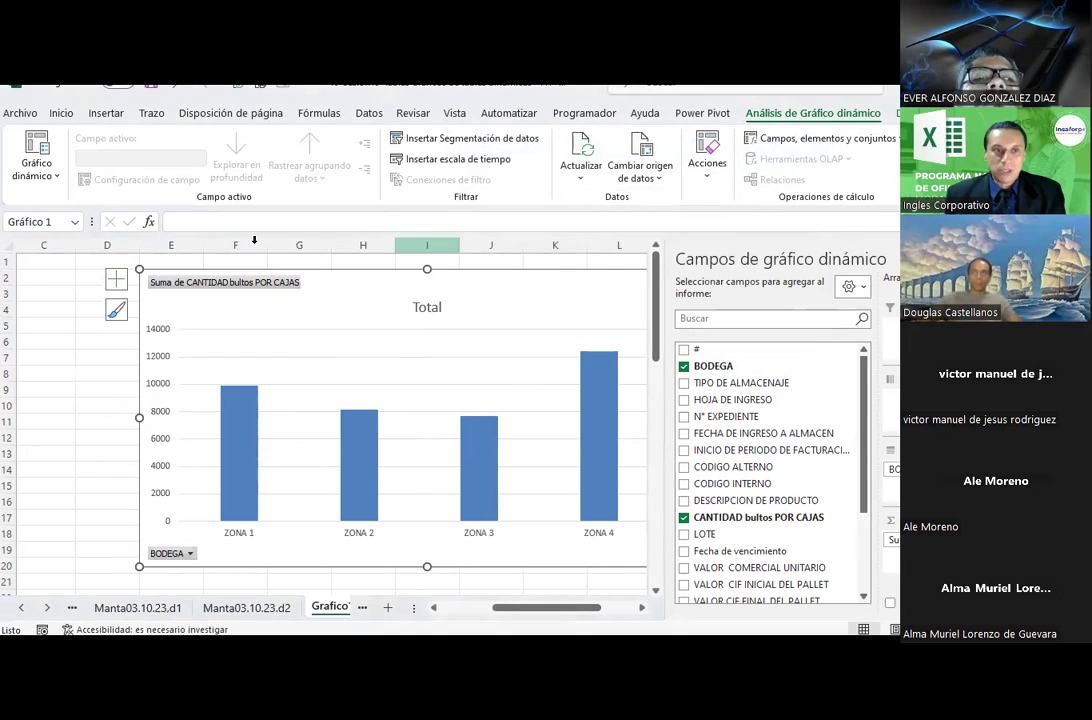
{"action": "left_click", "coordinate": [55, 175]}
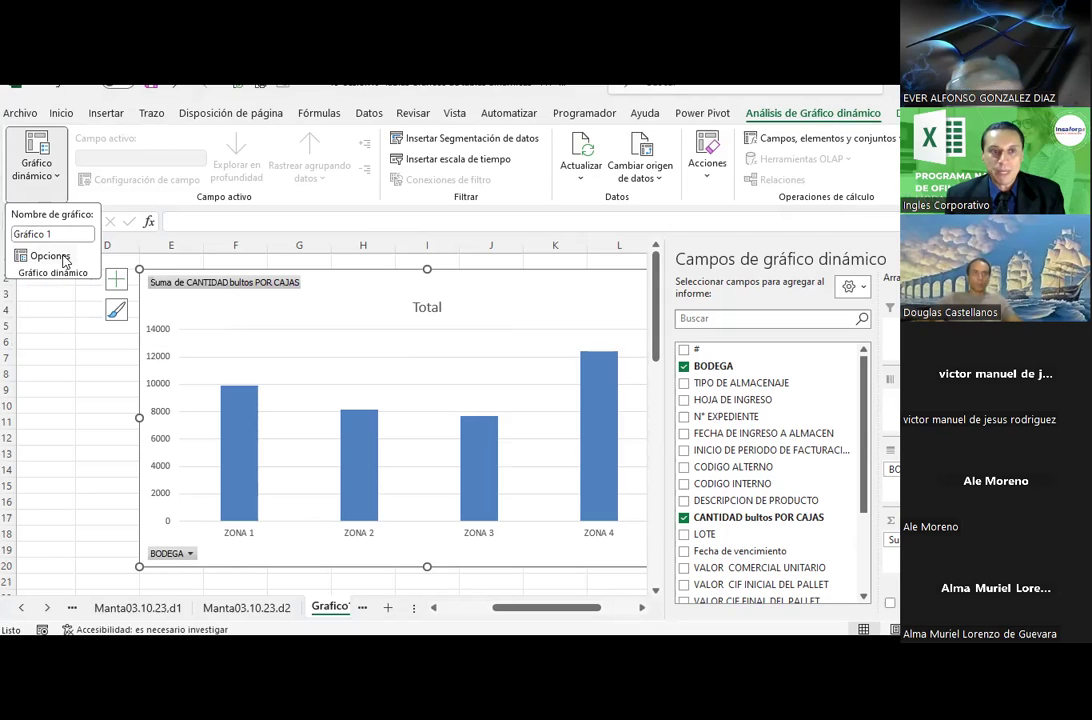
{"action": "left_click", "coordinate": [60, 256]}
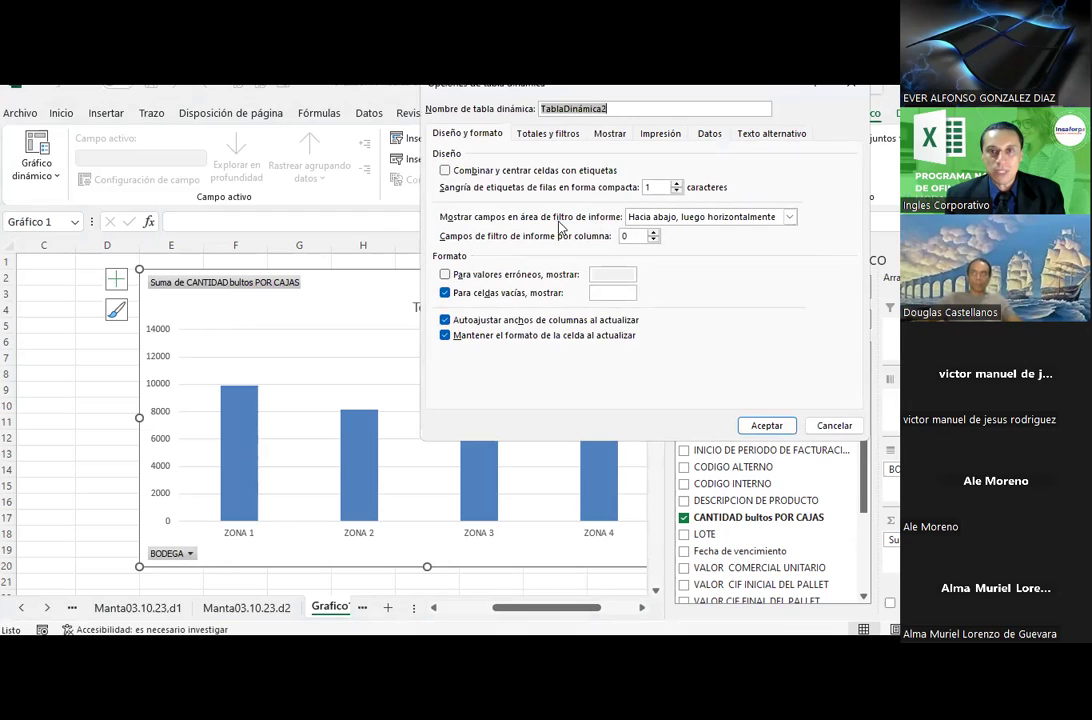
{"action": "left_click", "coordinate": [552, 136]}
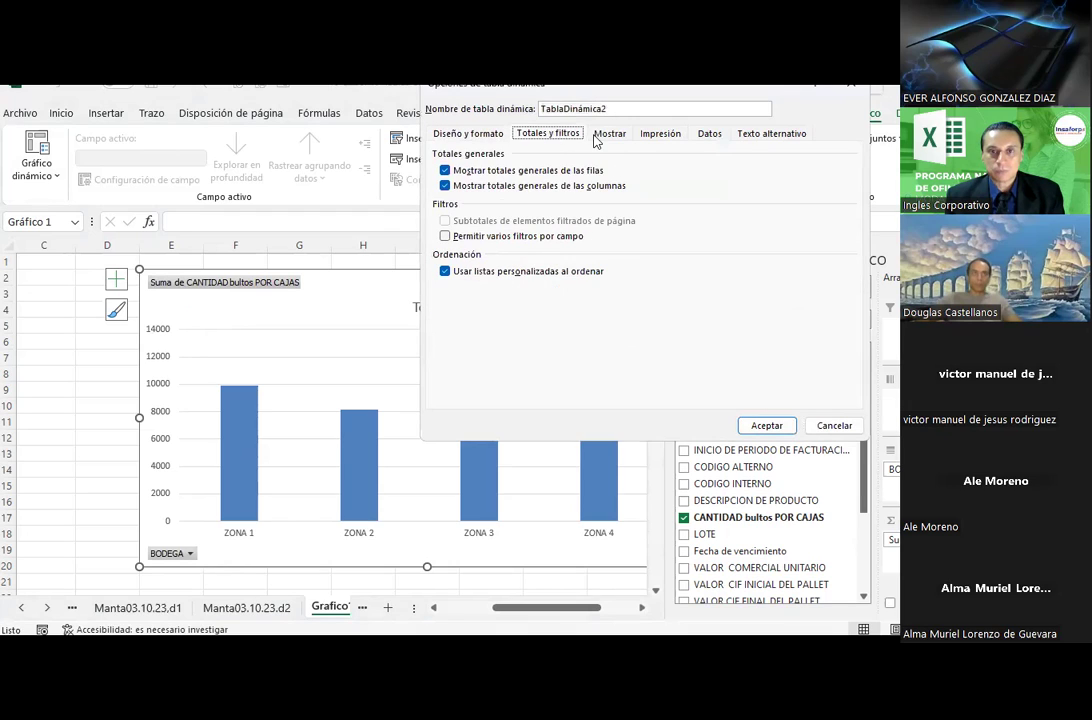
{"action": "left_click", "coordinate": [606, 137]}
{"action": "left_click", "coordinate": [666, 135]}
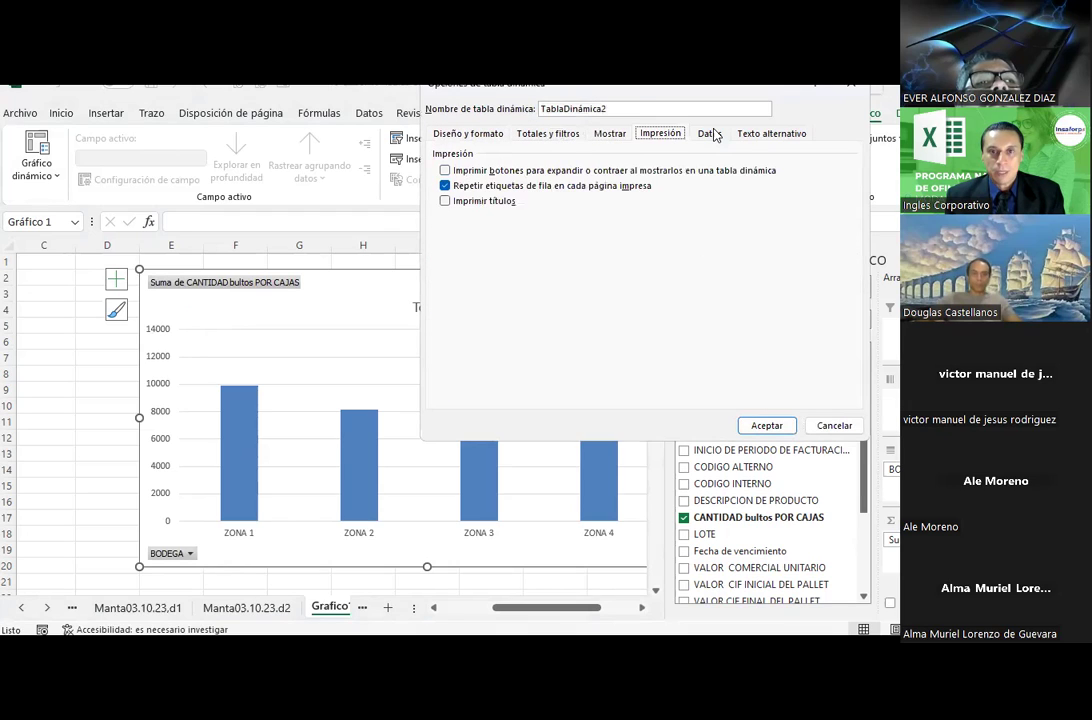
{"action": "left_click", "coordinate": [712, 135]}
{"action": "left_click", "coordinate": [790, 135]}
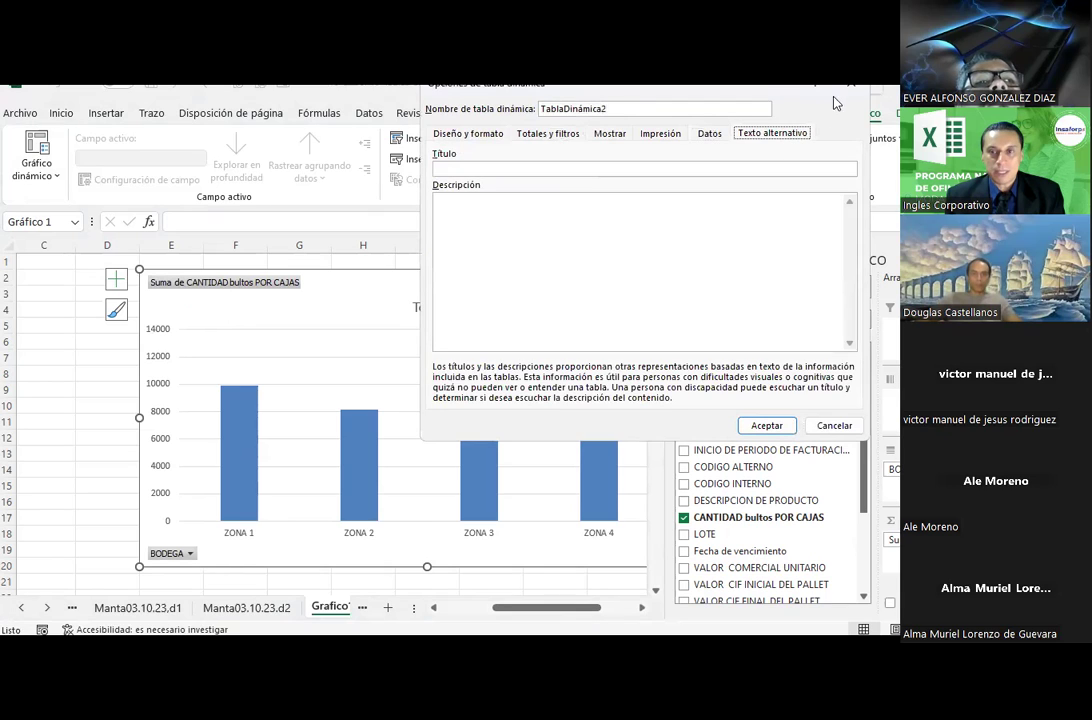
{"action": "left_click", "coordinate": [851, 84]}
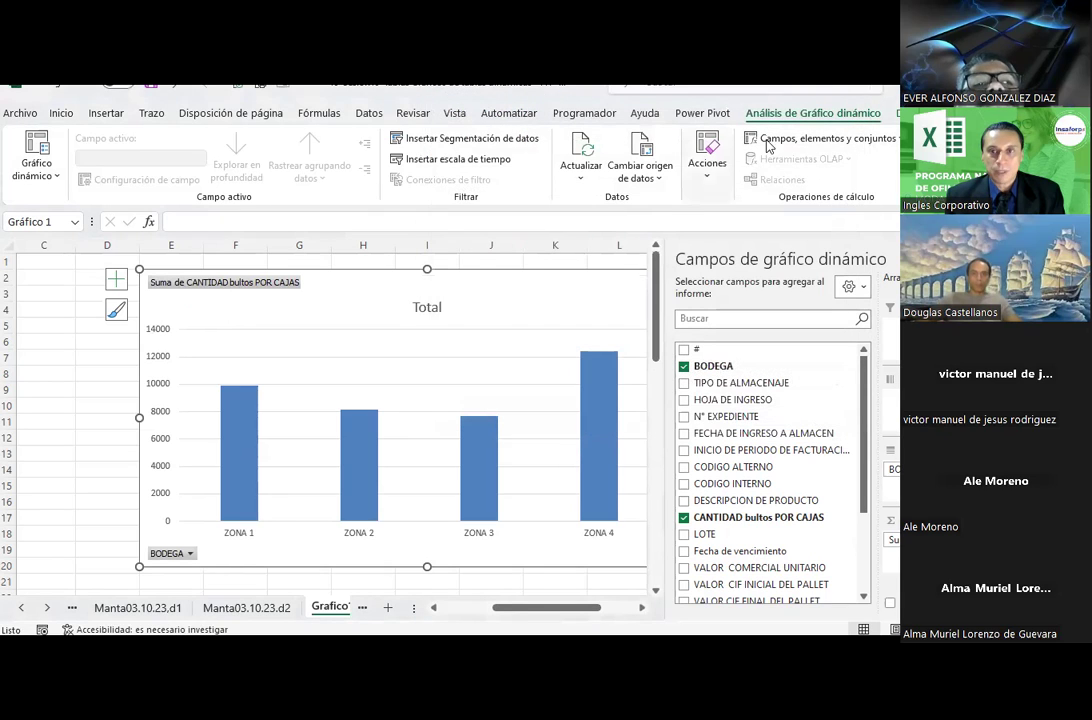
Apply the dark Estilo 13 style to the zone chart.
{"action": "left_click", "coordinate": [897, 113]}
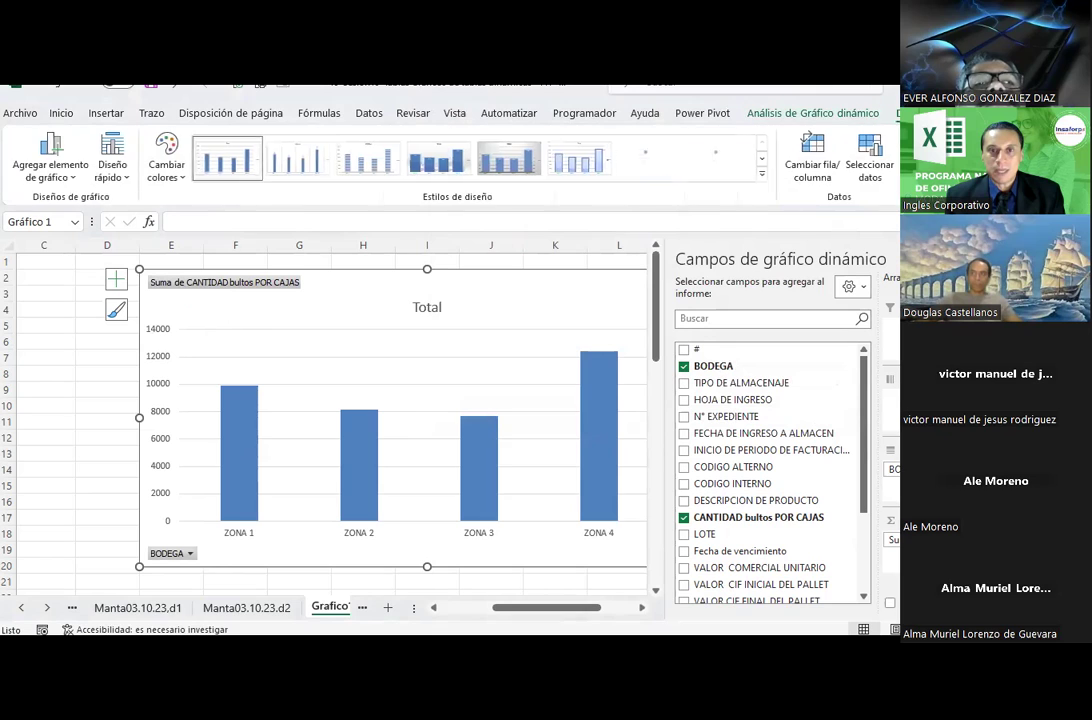
{"action": "left_click", "coordinate": [763, 176]}
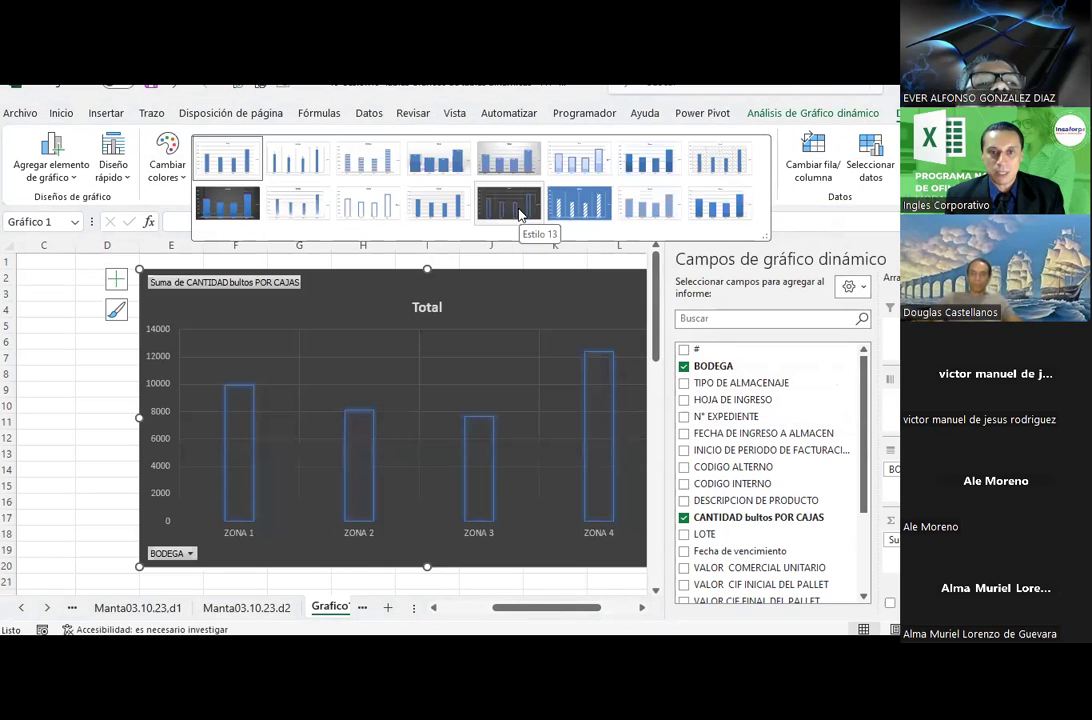
{"action": "left_click", "coordinate": [519, 212]}
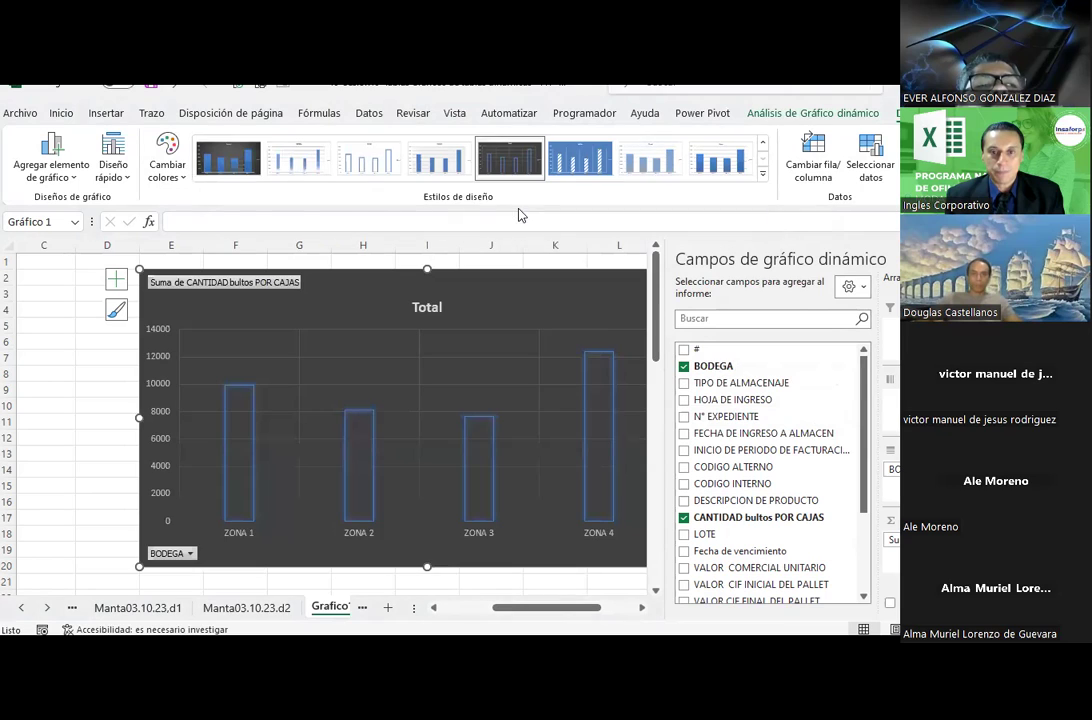
Give the Total series bars no fill, a red outline and a red glow.
{"action": "left_click", "coordinate": [608, 358]}
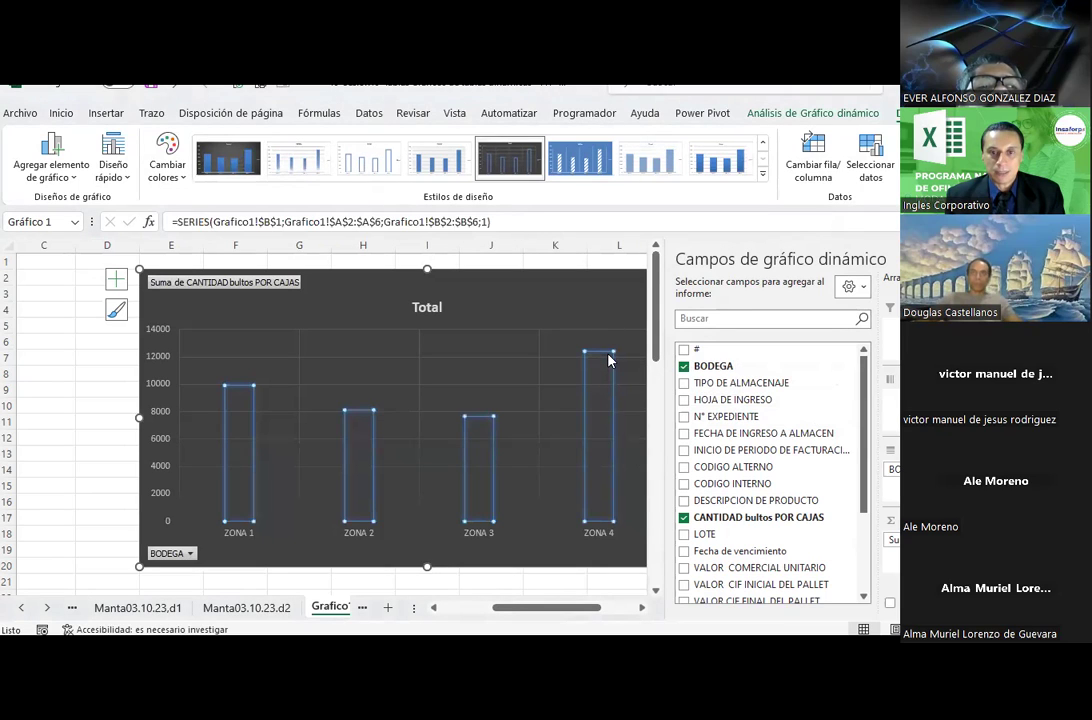
{"action": "left_click", "coordinate": [915, 113]}
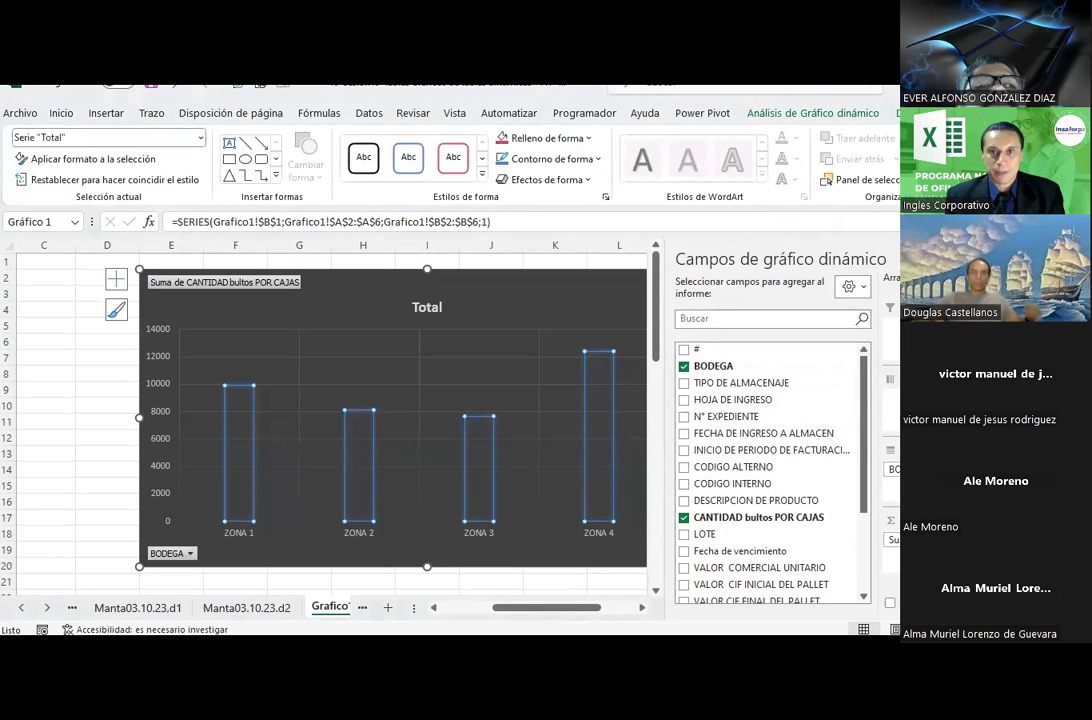
{"action": "left_click", "coordinate": [577, 137]}
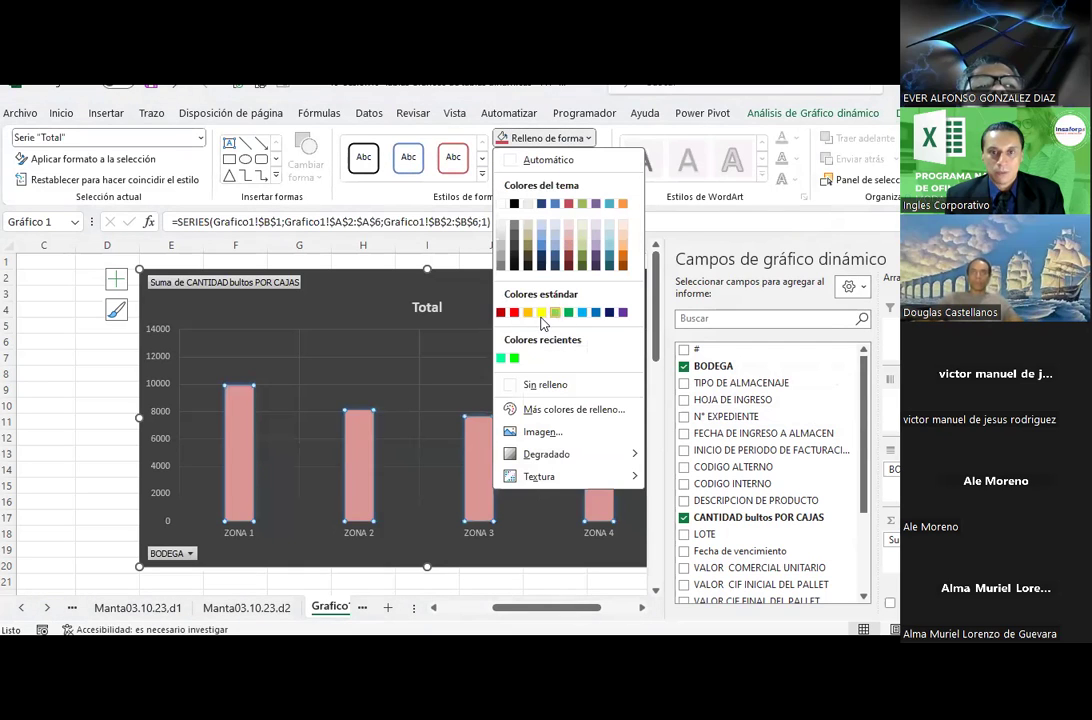
{"action": "left_click", "coordinate": [545, 384]}
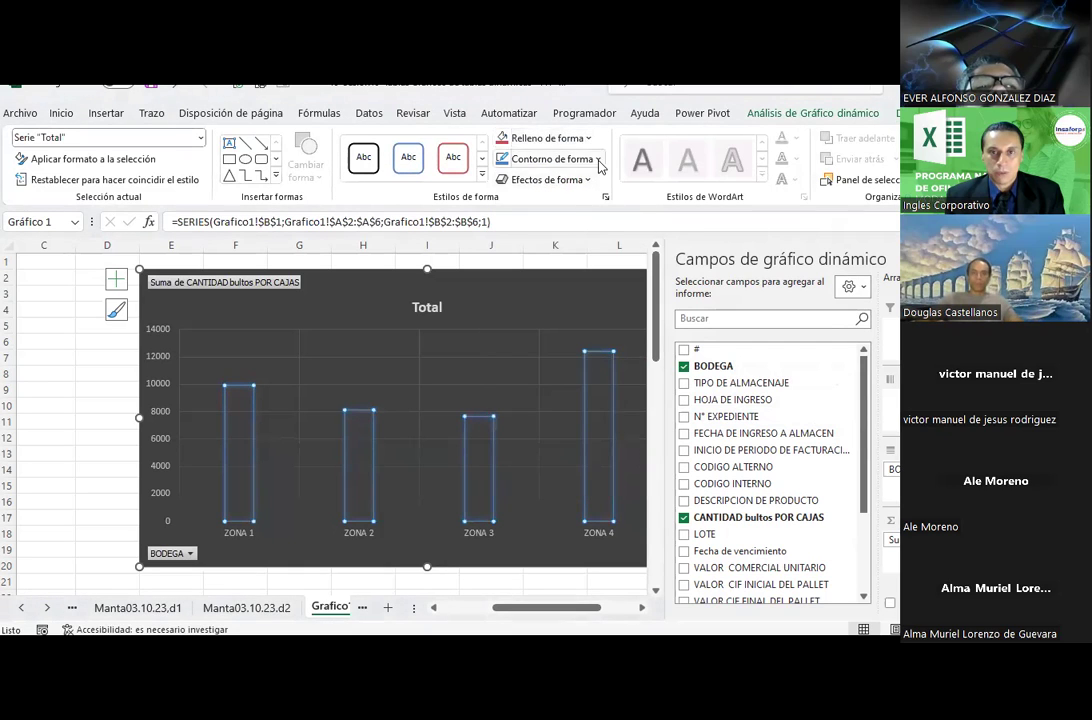
{"action": "left_click", "coordinate": [553, 158]}
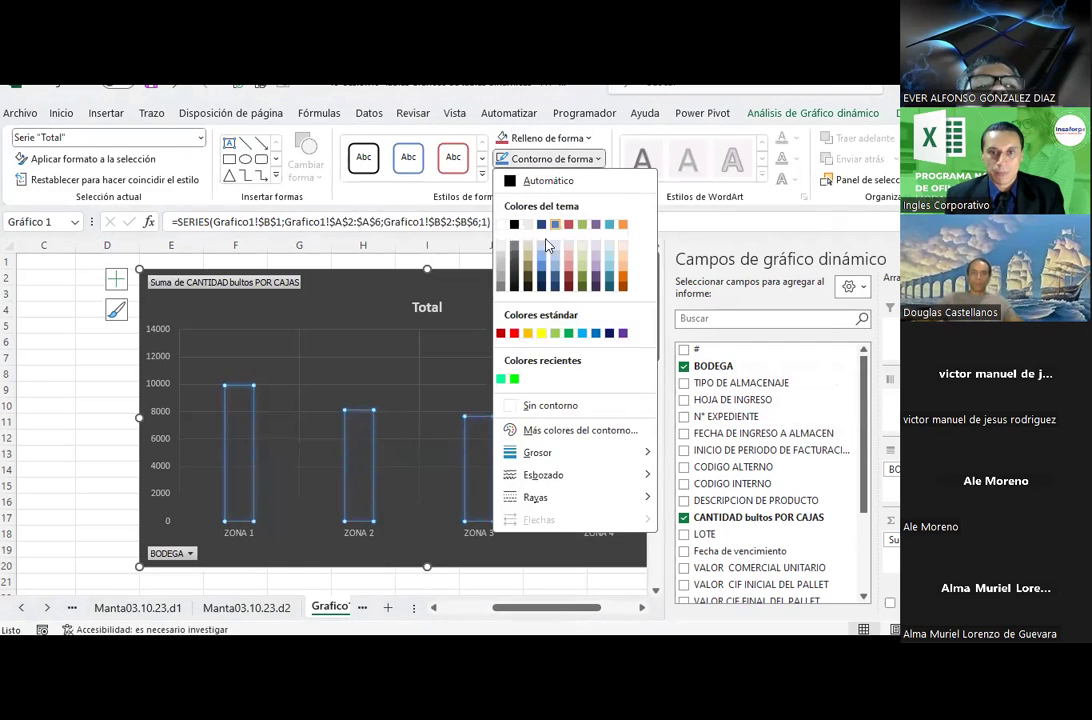
{"action": "left_click", "coordinate": [513, 334]}
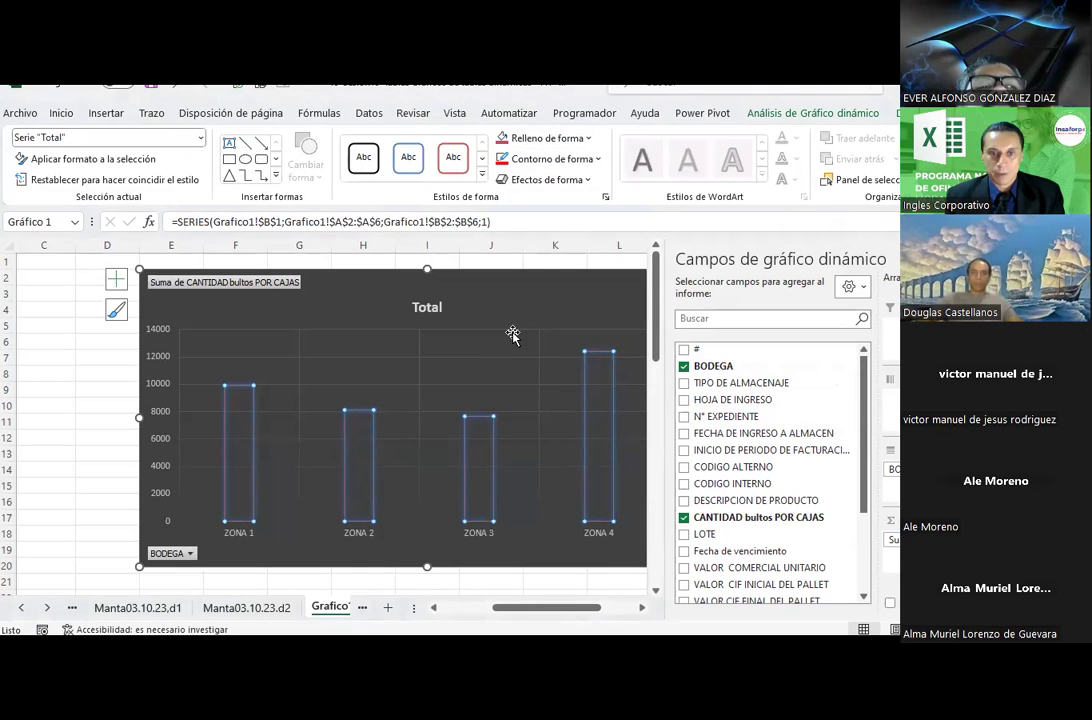
{"action": "left_click", "coordinate": [582, 180]}
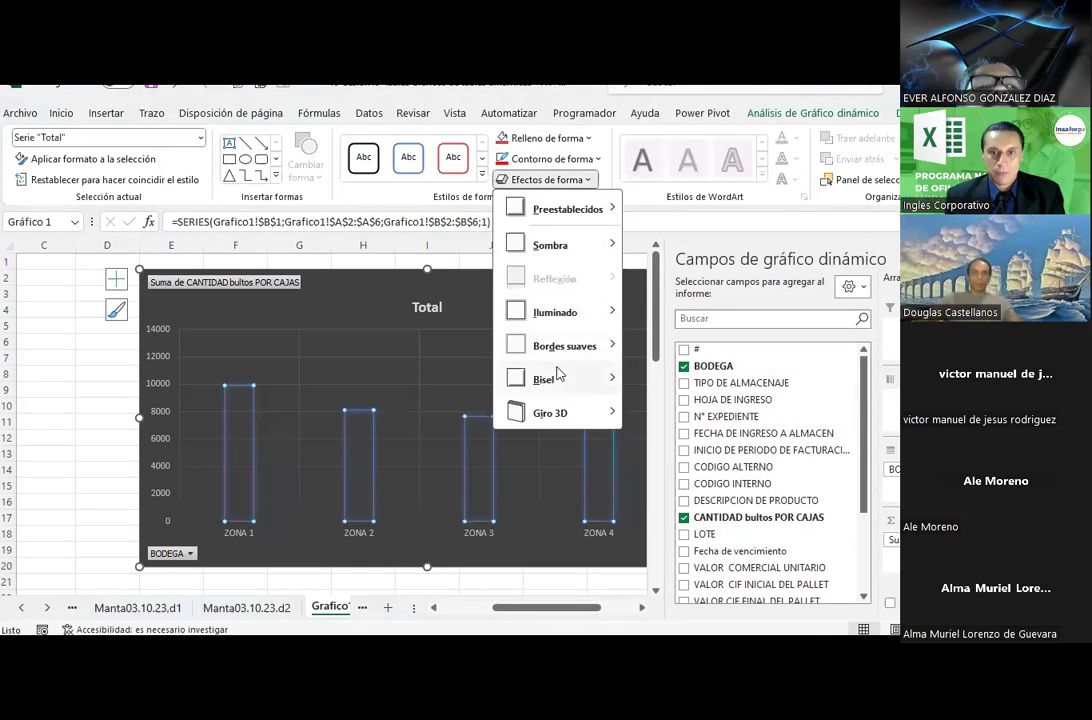
{"action": "mouse_move", "coordinate": [555, 312]}
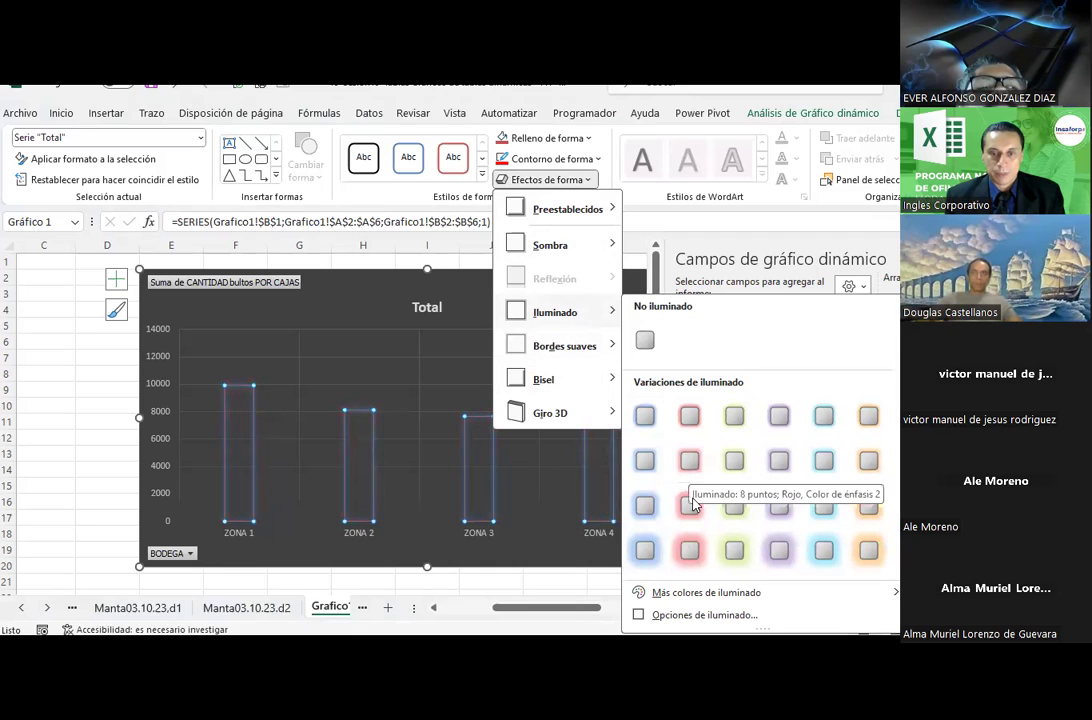
{"action": "left_click", "coordinate": [689, 561]}
{"action": "left_click", "coordinate": [104, 398]}
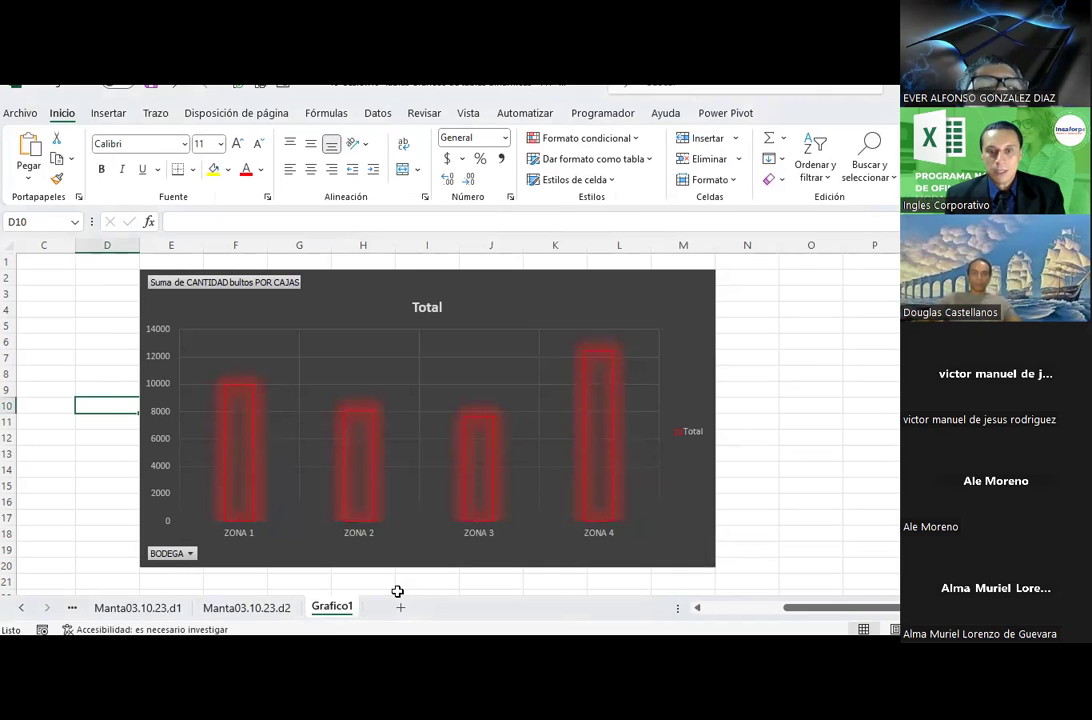
{"action": "left_click", "coordinate": [720, 609]}
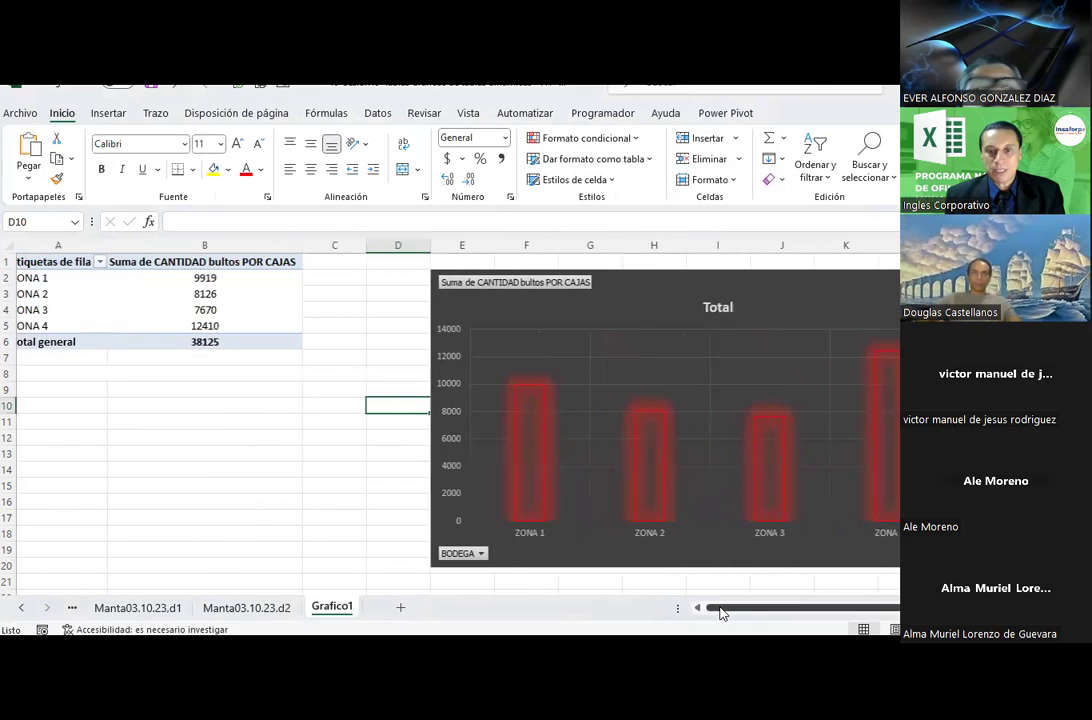
{"action": "left_click", "coordinate": [484, 554]}
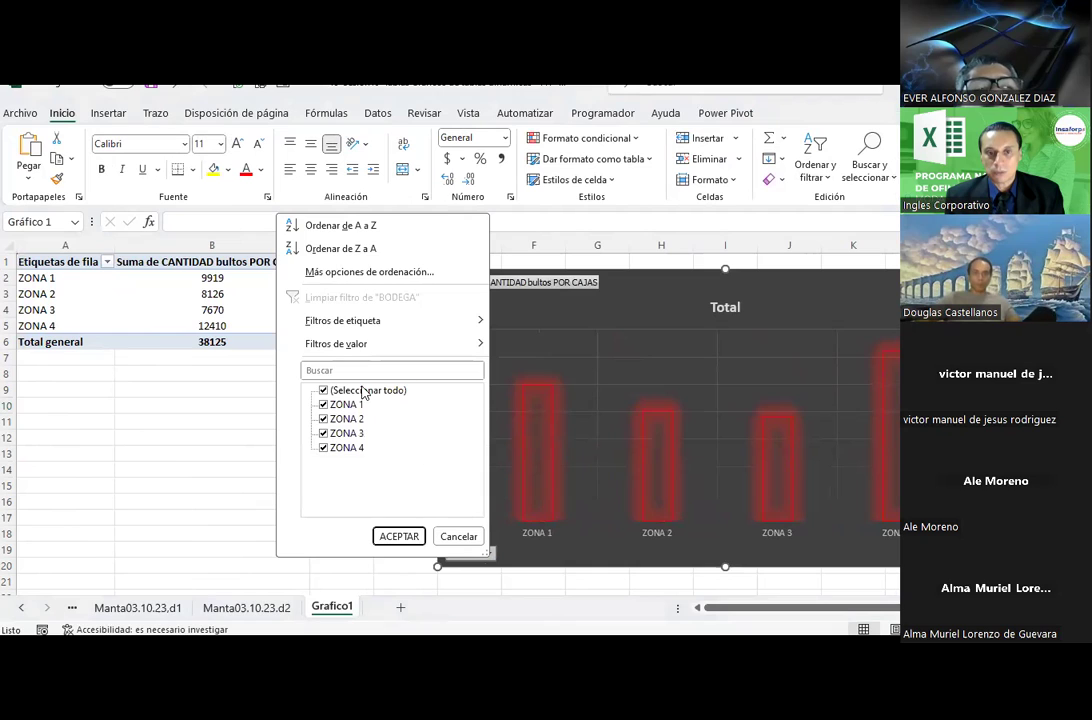
{"action": "left_click", "coordinate": [323, 390]}
{"action": "left_click", "coordinate": [340, 404]}
{"action": "left_click", "coordinate": [392, 537]}
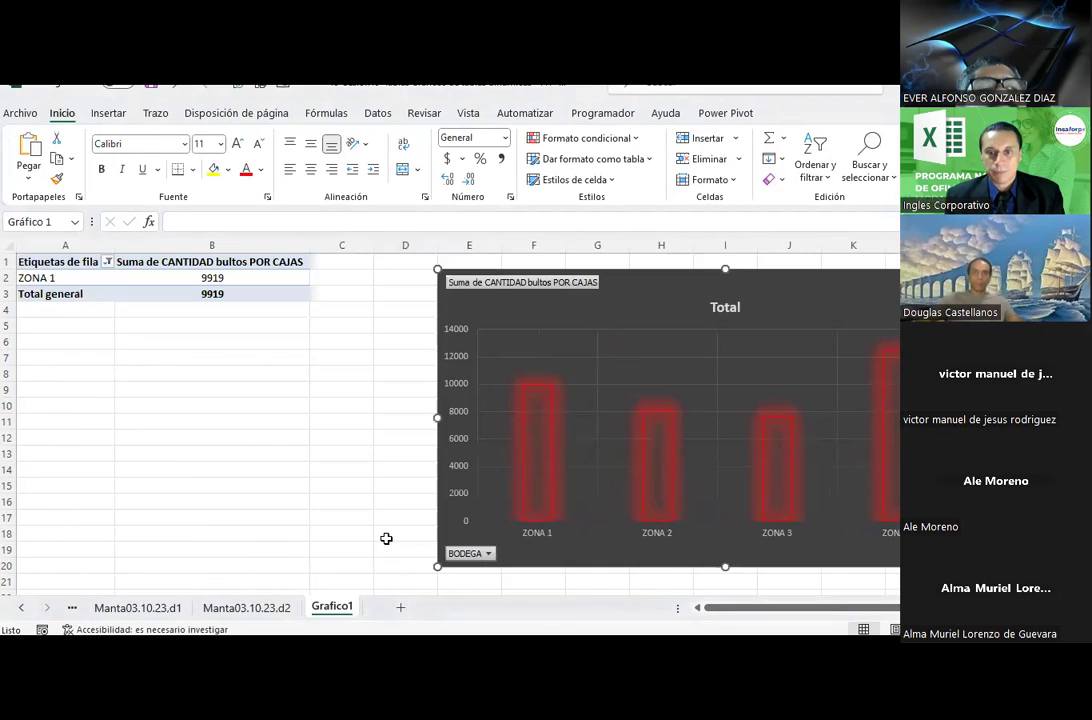
{"action": "mouse_move", "coordinate": [500, 608]}
{"action": "left_mouse_down"}
{"action": "mouse_move", "coordinate": [578, 610]}
{"action": "mouse_move", "coordinate": [566, 610]}
{"action": "left_mouse_up"}
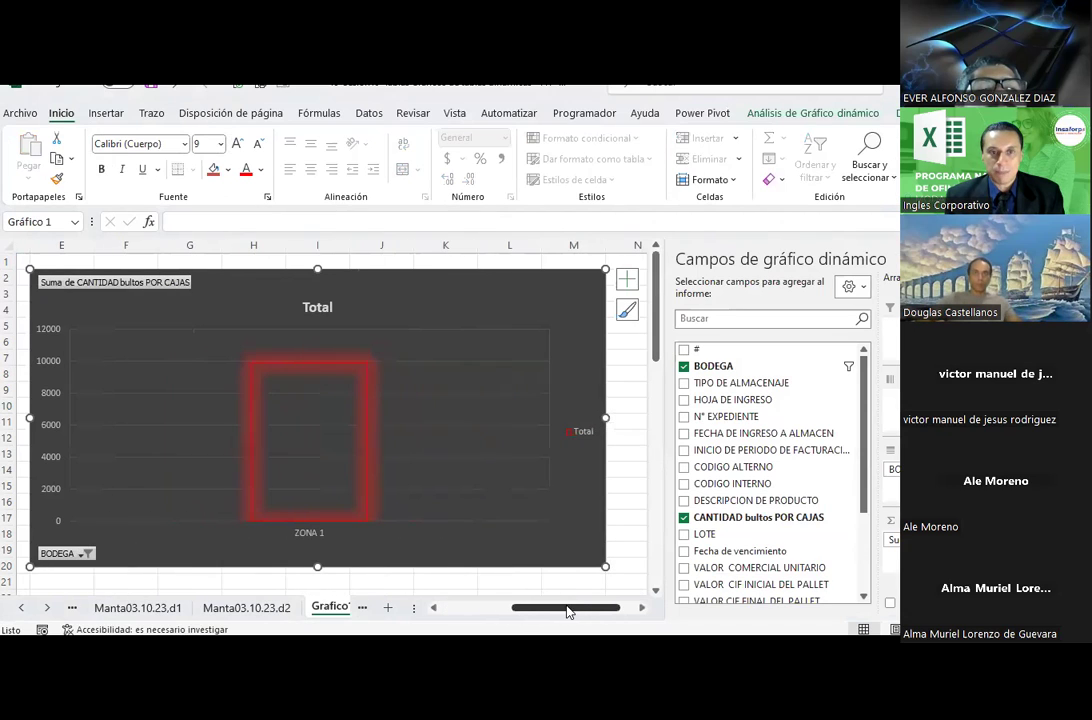
{"action": "left_click", "coordinate": [86, 554]}
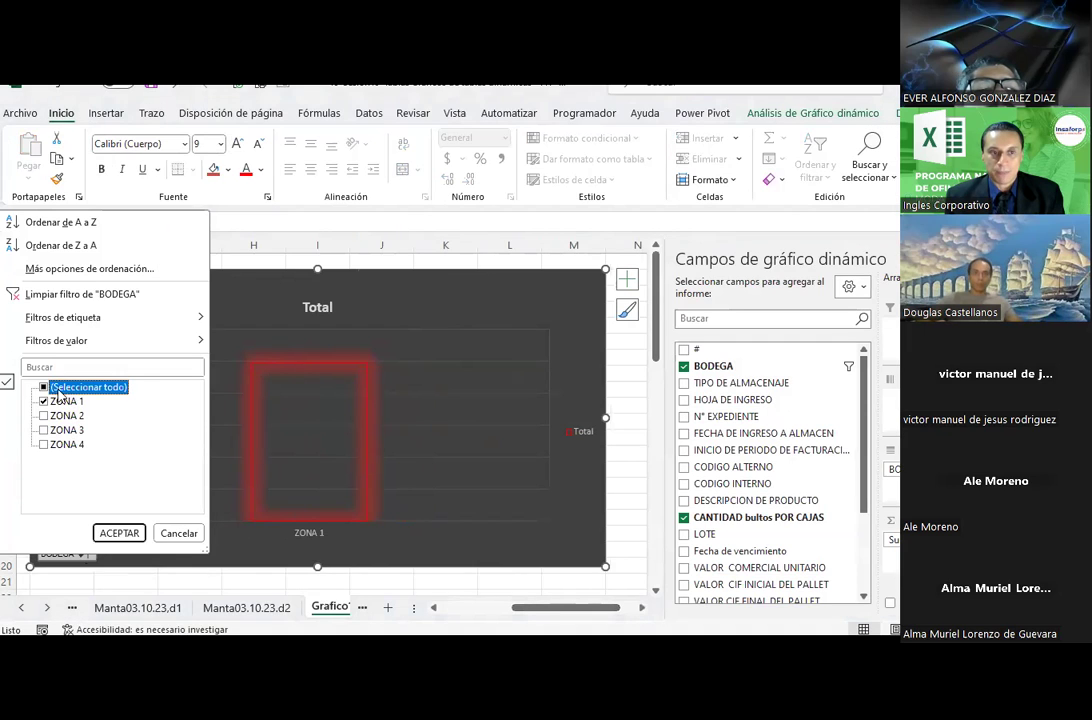
{"action": "left_click", "coordinate": [60, 389]}
{"action": "left_click", "coordinate": [118, 533]}
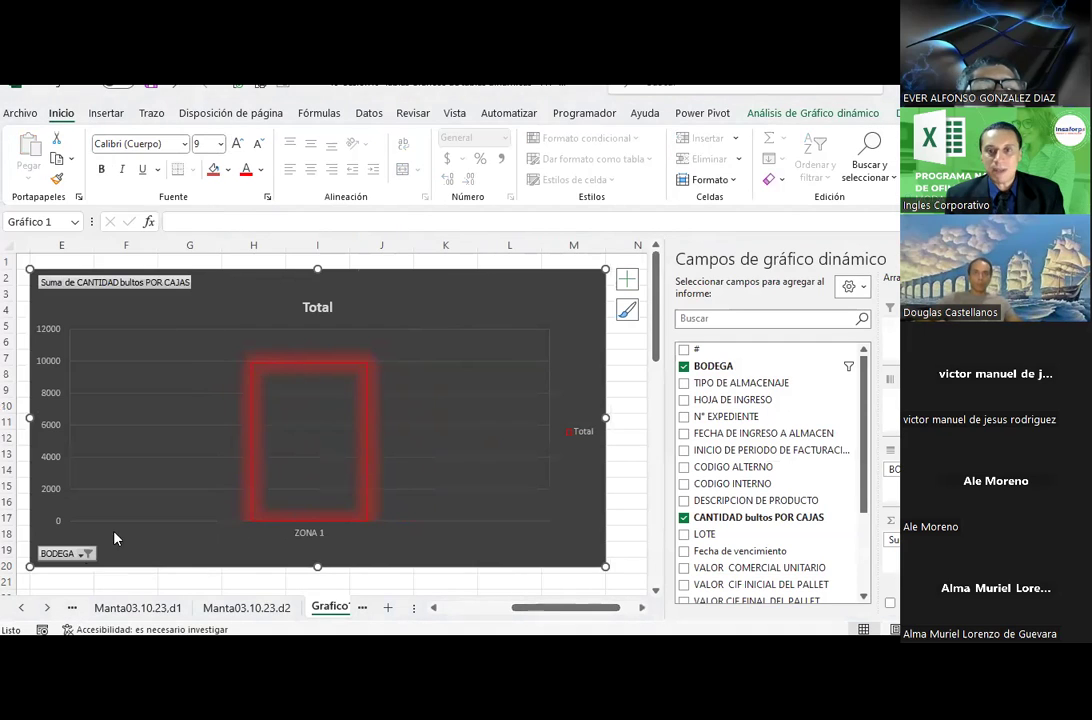
{"action": "left_click", "coordinate": [614, 406]}
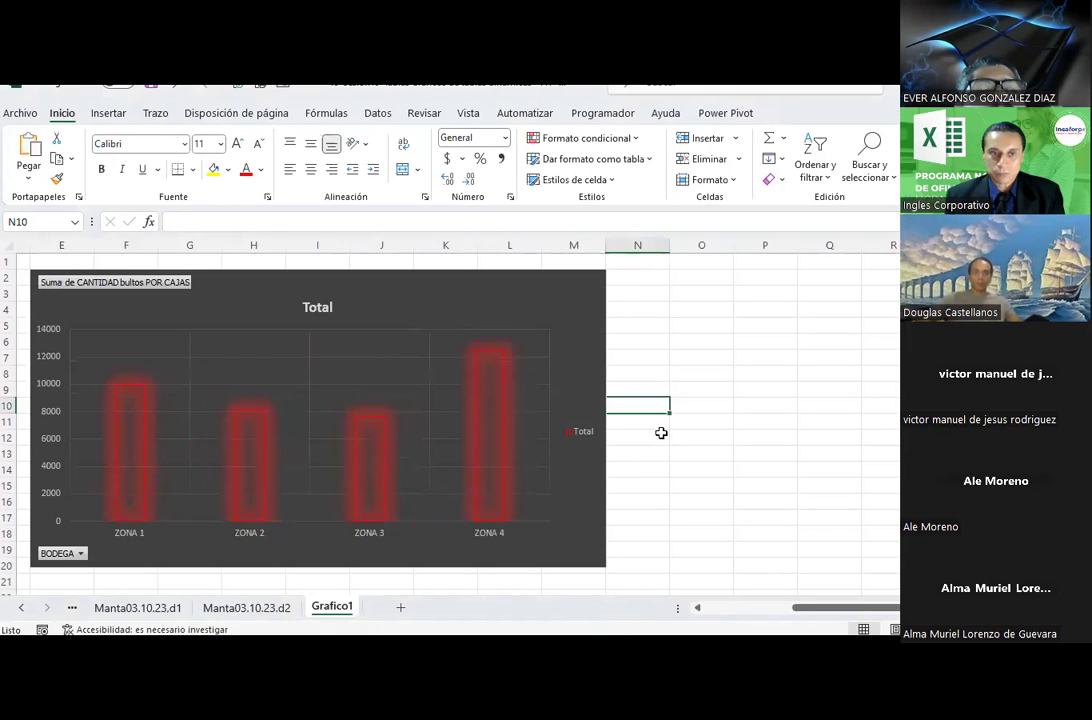
Bring the pivot table back into view beside the chart.
{"action": "left_click", "coordinate": [775, 608]}
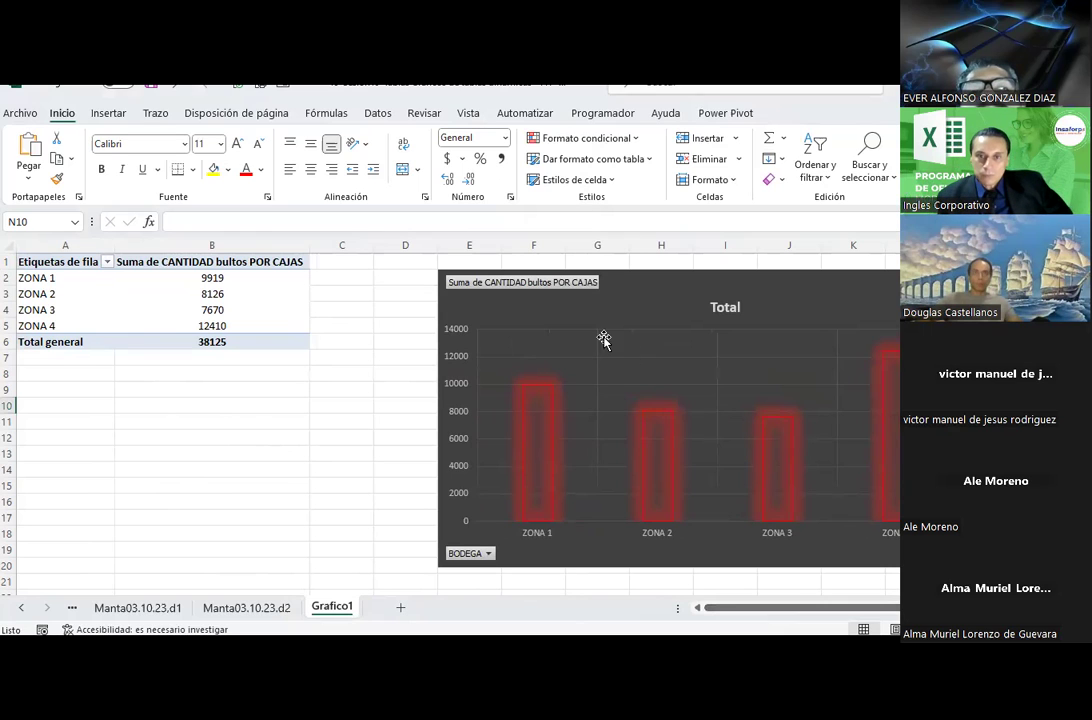
{"action": "left_click", "coordinate": [574, 290]}
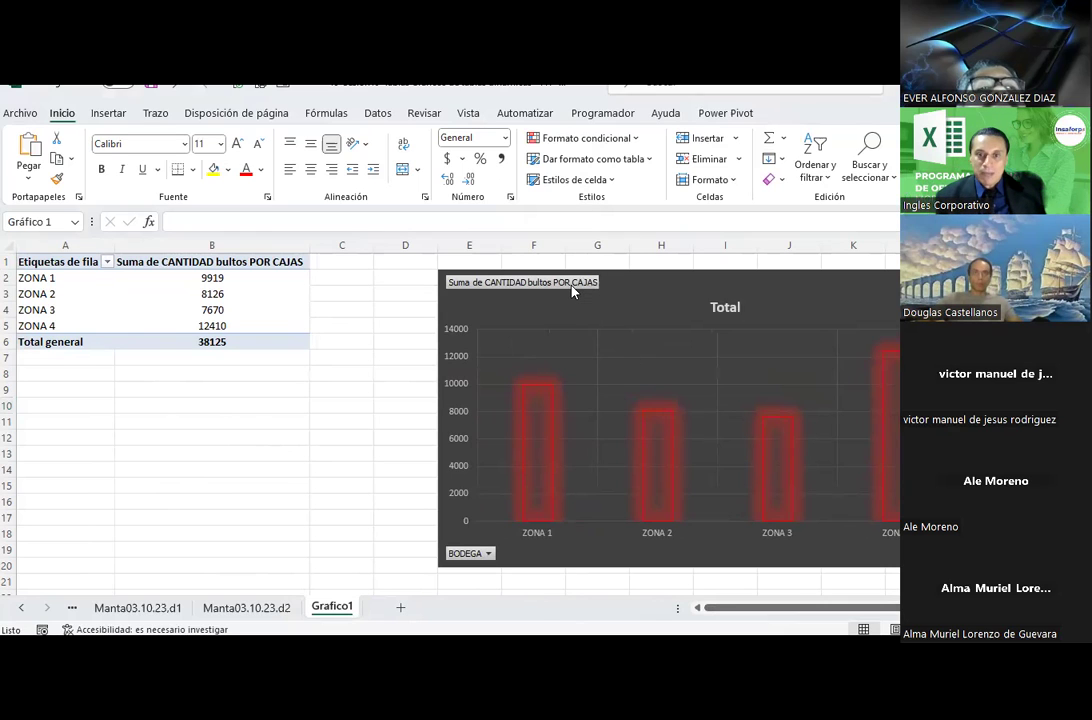
{"action": "mouse_move", "coordinate": [505, 615]}
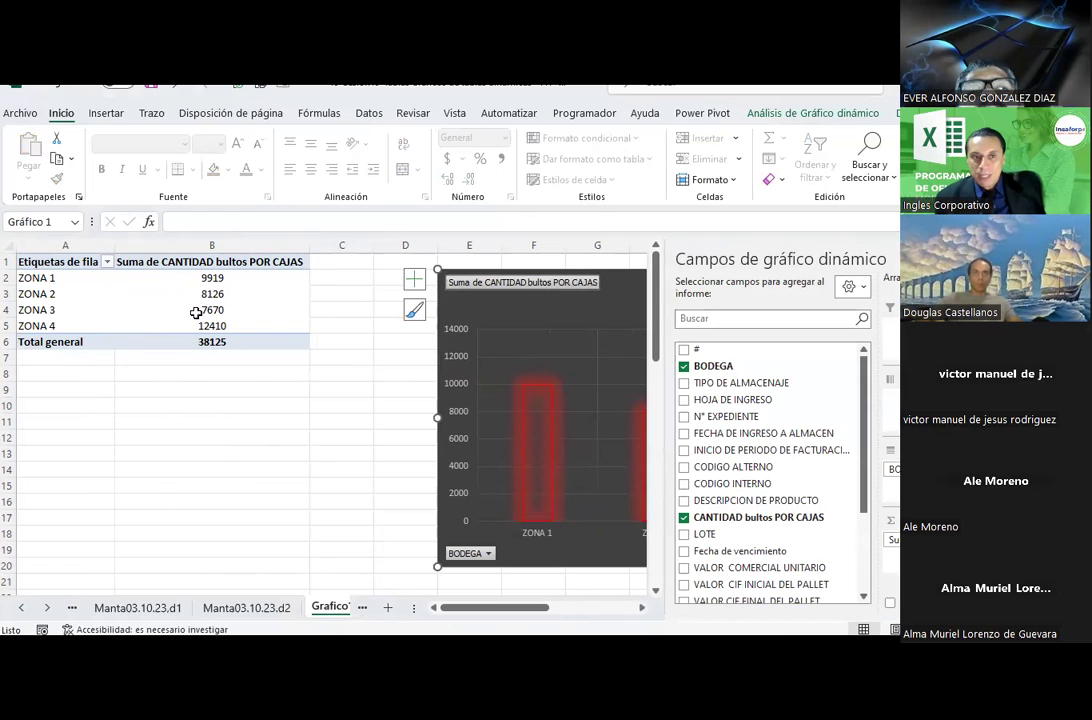
Check the ZONA totals 9919, 8126 and 7670, then pick the Trazo pen.
{"action": "left_click", "coordinate": [204, 412]}
{"action": "left_click", "coordinate": [205, 309]}
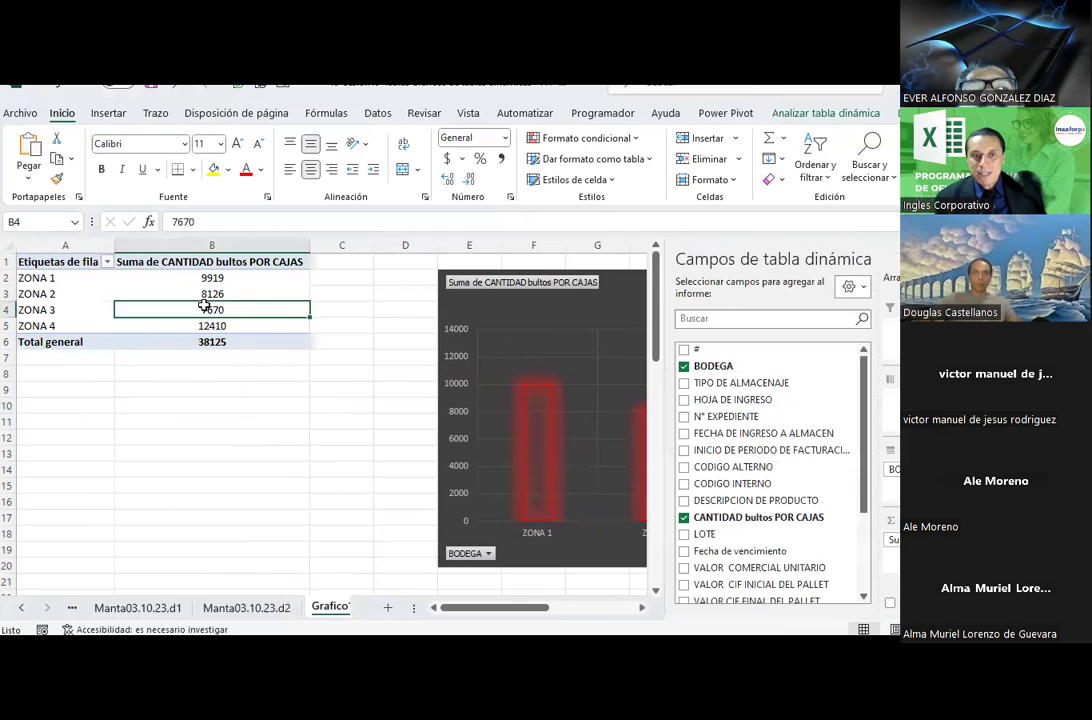
{"action": "left_click", "coordinate": [222, 279]}
{"action": "left_click", "coordinate": [152, 294]}
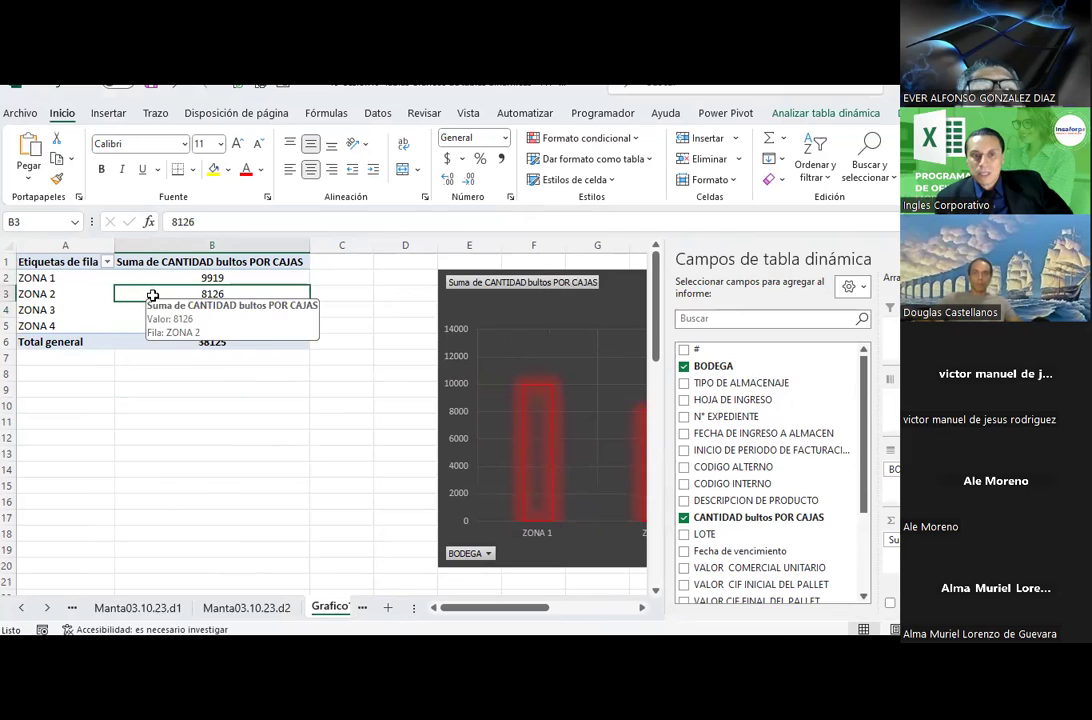
{"action": "left_click", "coordinate": [153, 434]}
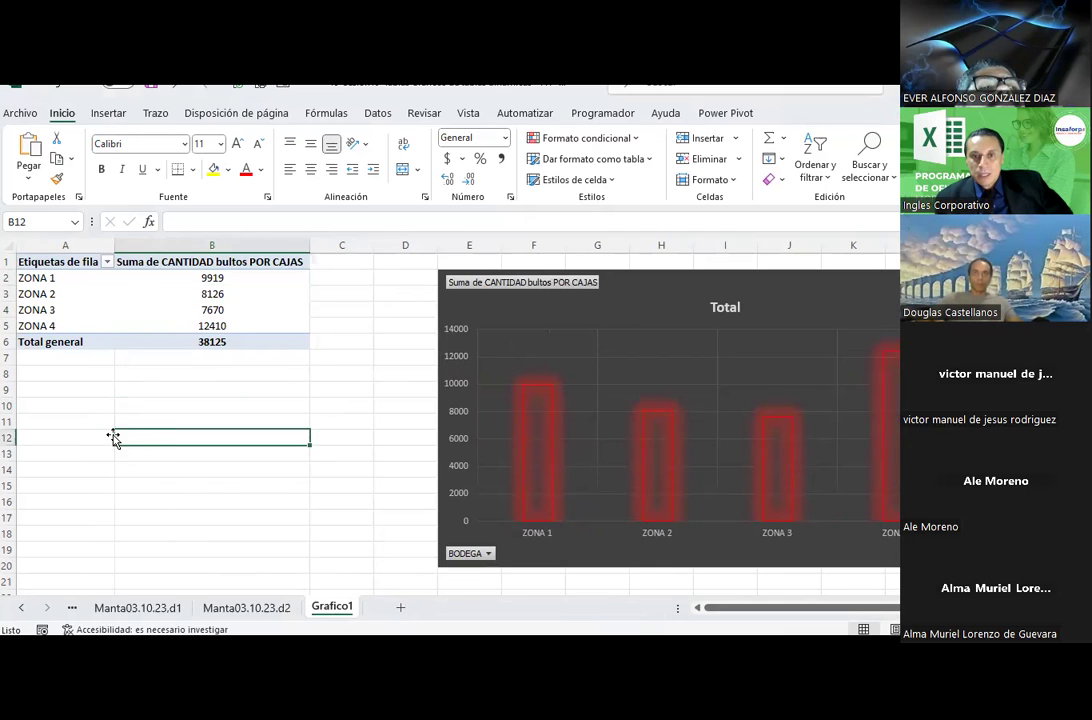
{"action": "left_click", "coordinate": [171, 301]}
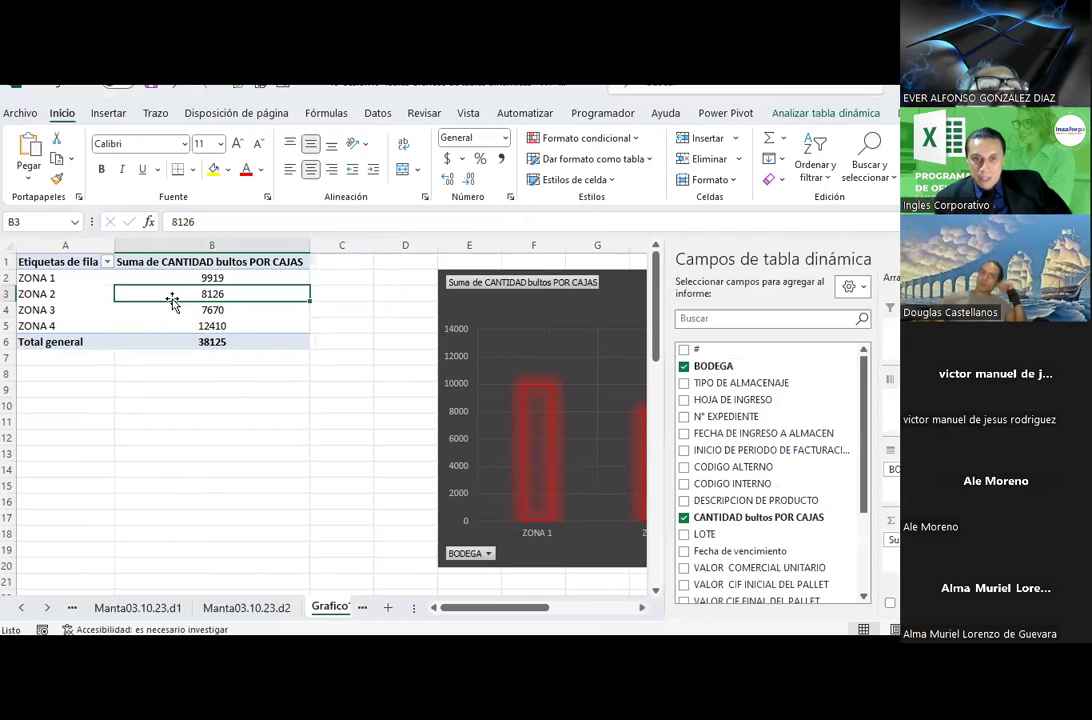
{"action": "left_click", "coordinate": [178, 389]}
{"action": "left_click", "coordinate": [192, 308]}
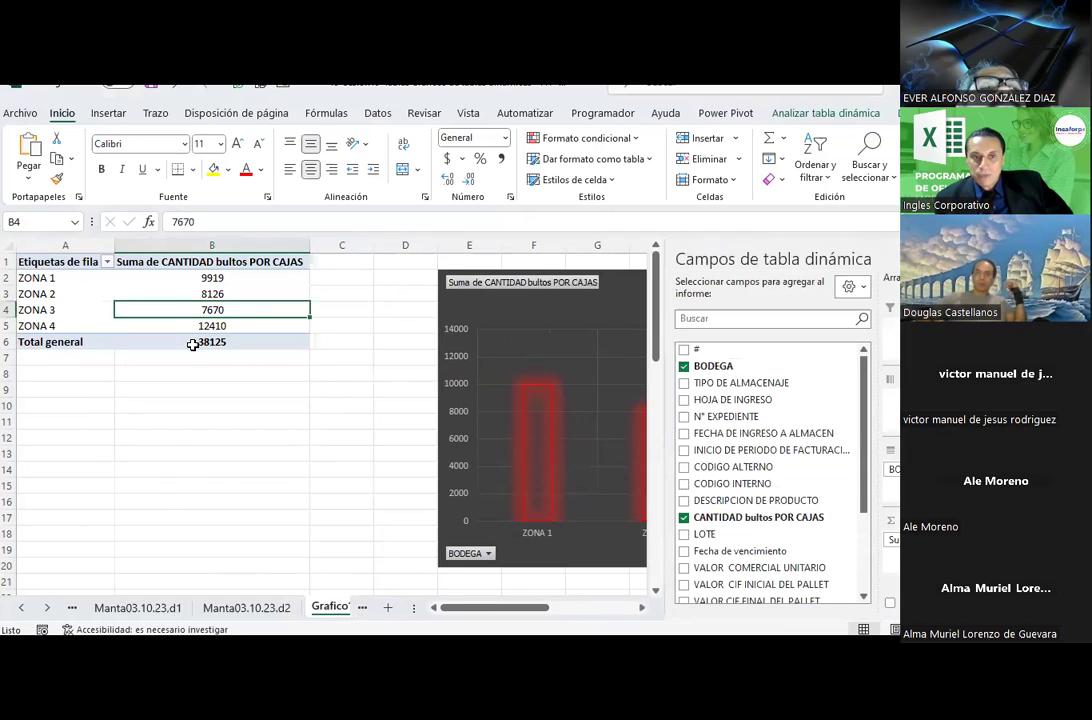
{"action": "left_click", "coordinate": [192, 436]}
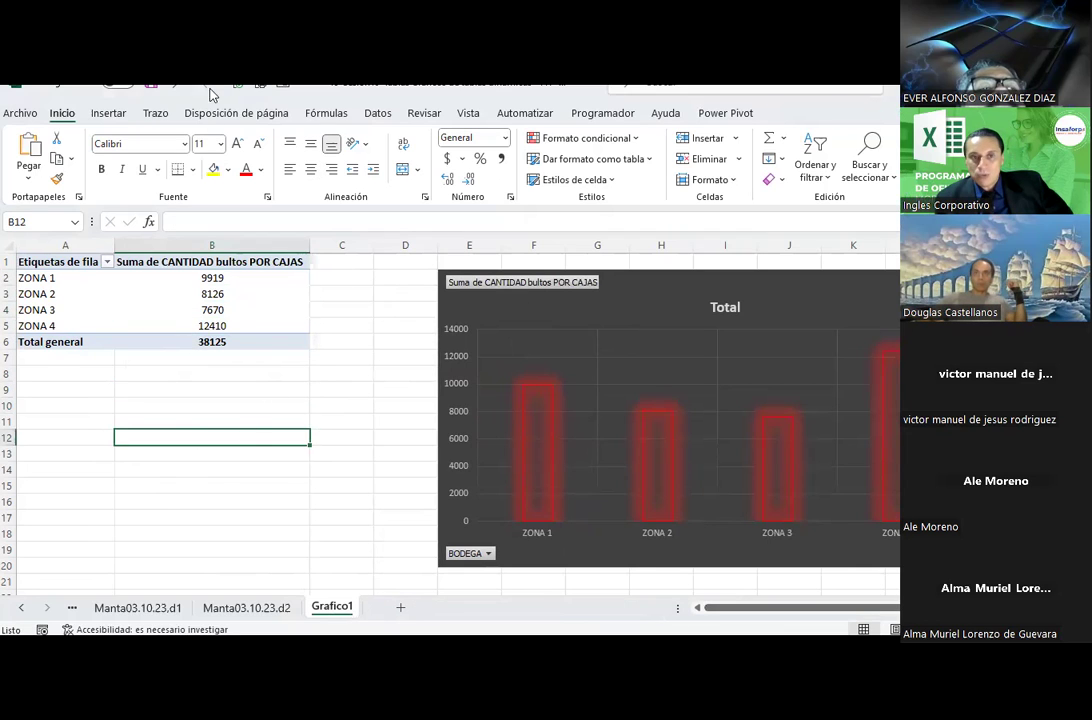
{"action": "left_click", "coordinate": [150, 113]}
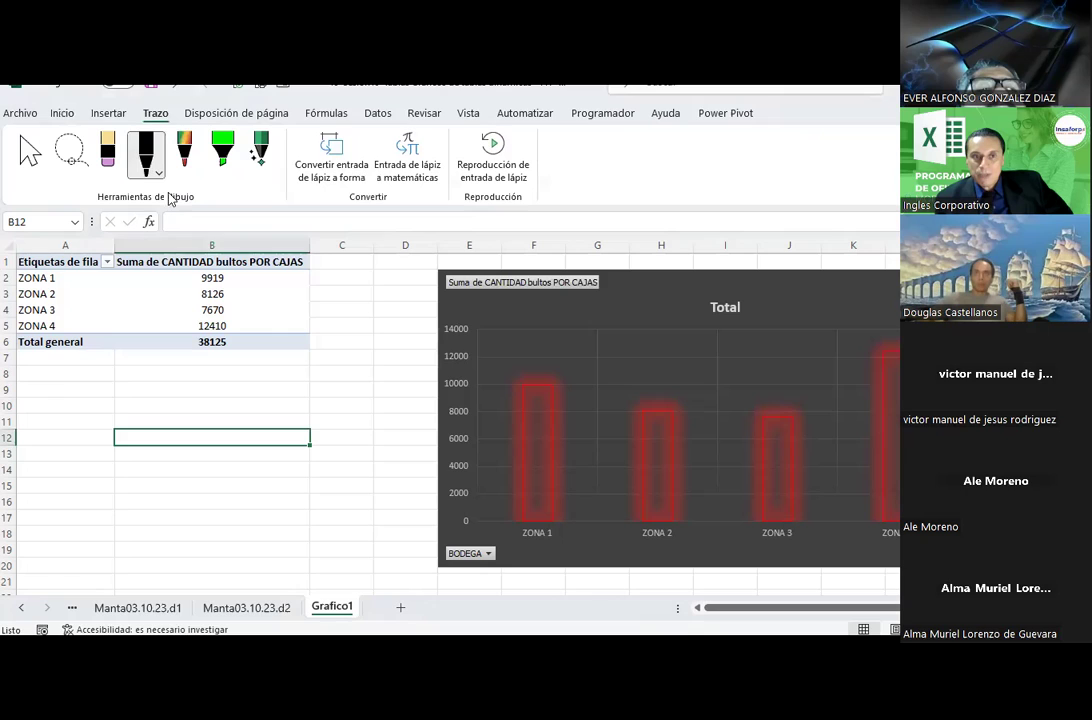
Draw an ink arrow from the pivot table's zone totals to the chart, then leave ink mode.
{"action": "left_click_drag", "start_coordinate": [287, 316], "coordinate": [451, 304]}
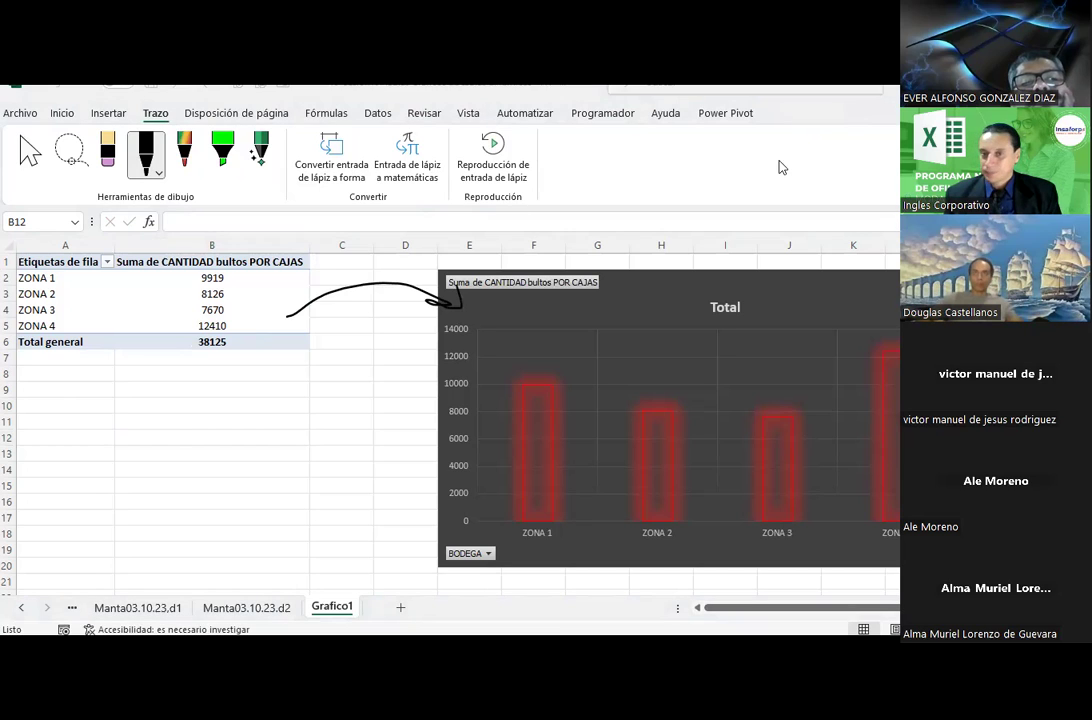
{"action": "key", "text": "Escape"}
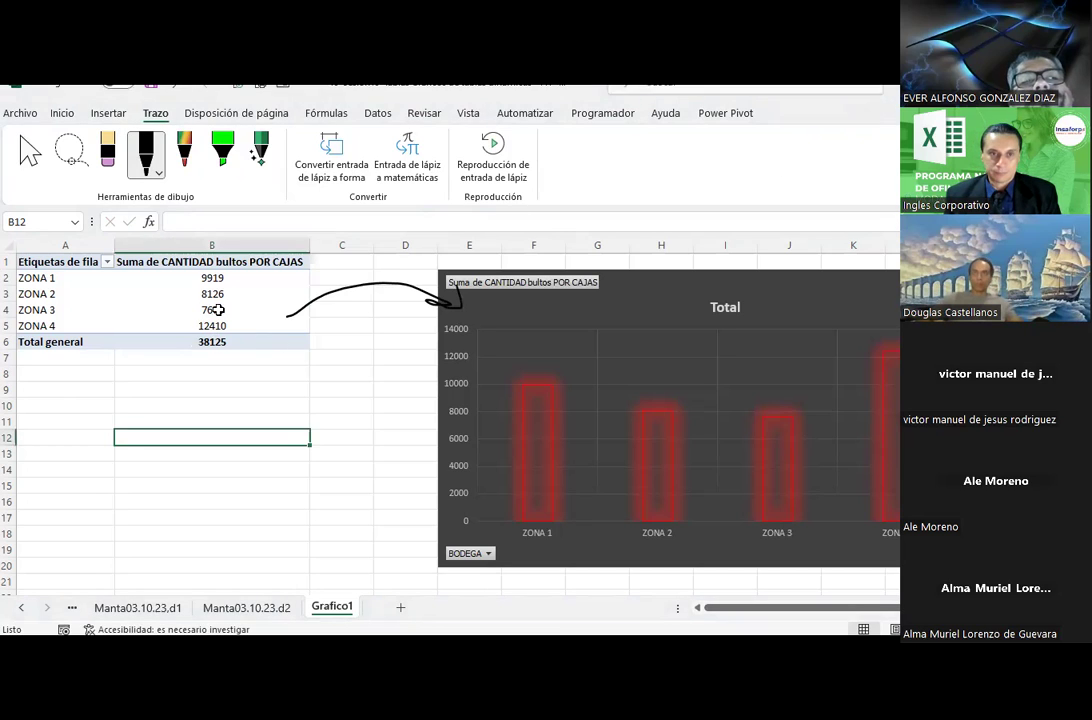
{"action": "left_click", "coordinate": [212, 278]}
{"action": "left_click", "coordinate": [108, 116]}
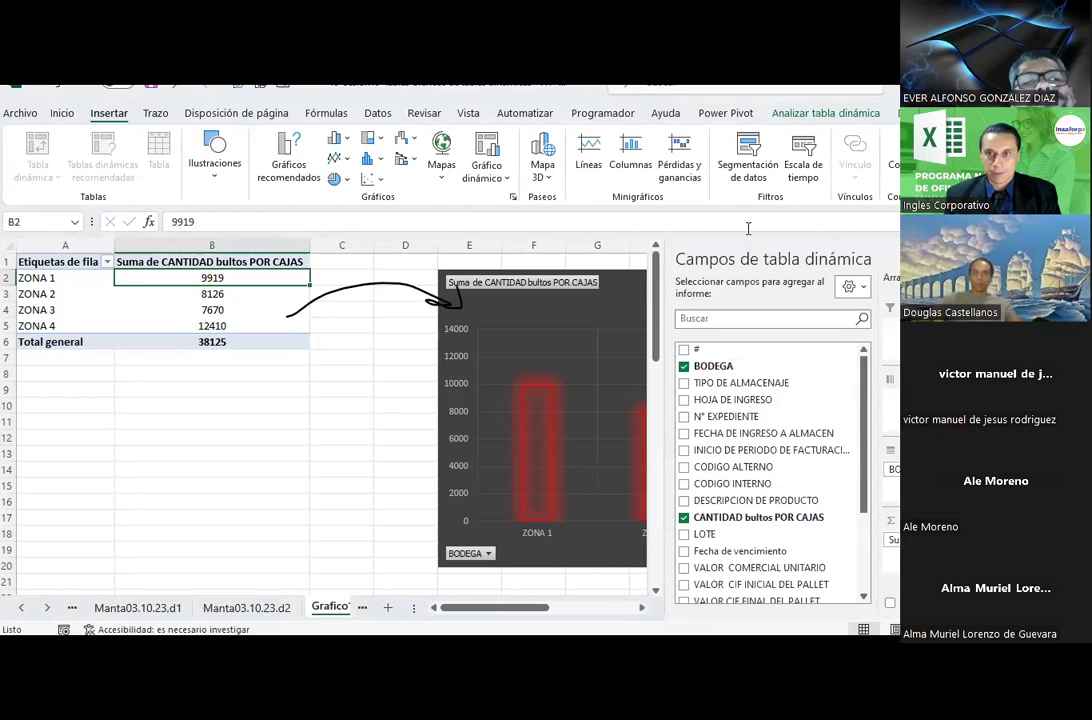
{"action": "left_click", "coordinate": [785, 114]}
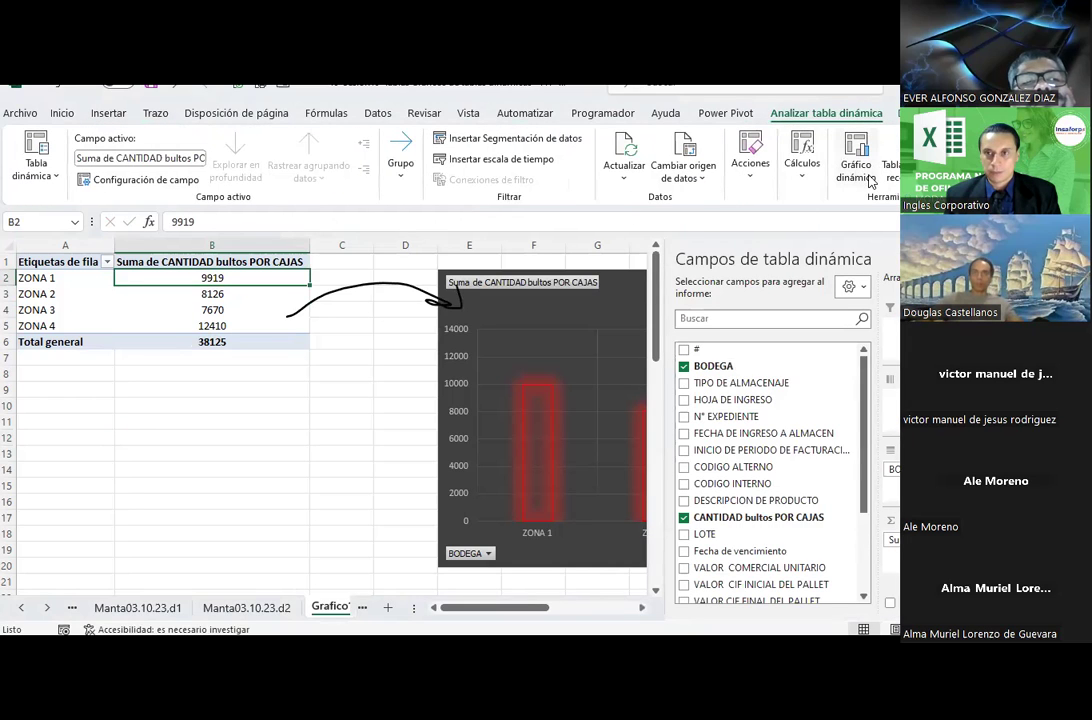
{"action": "left_click", "coordinate": [803, 165]}
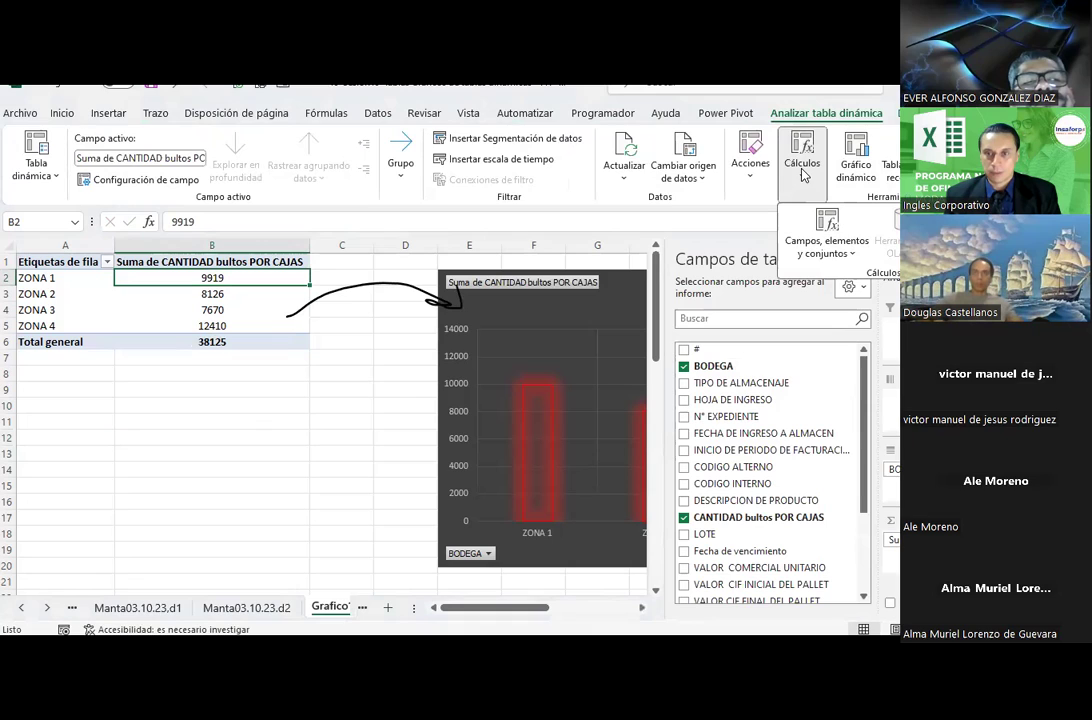
{"action": "left_click", "coordinate": [860, 252]}
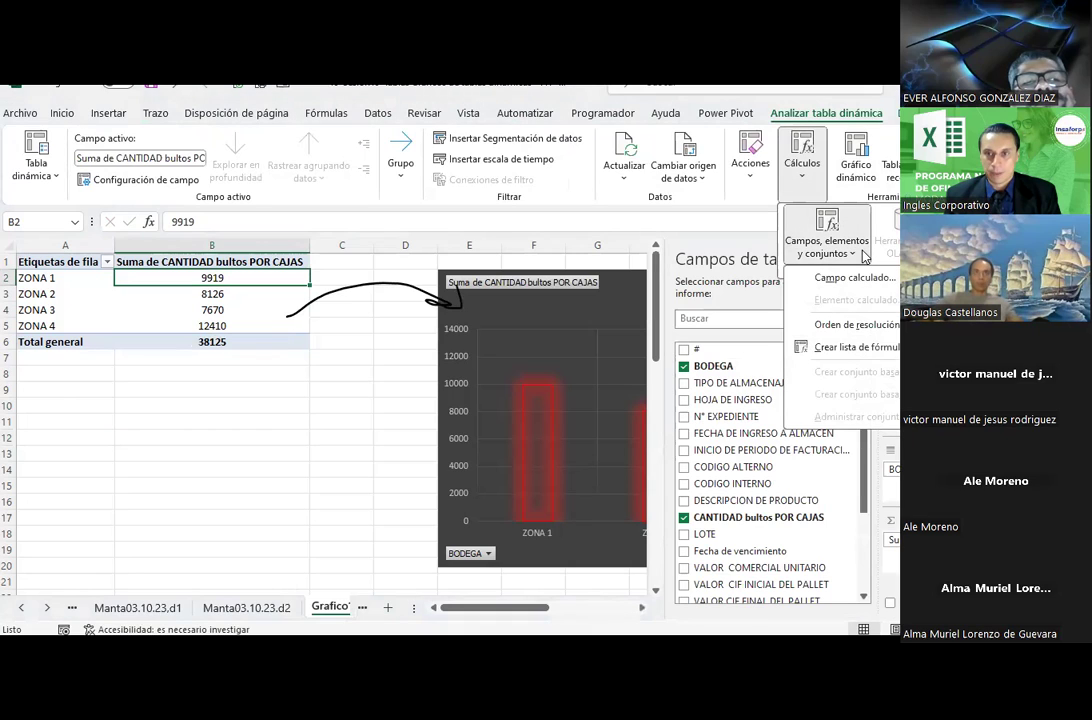
{"action": "key", "text": "Escape"}
{"action": "key", "text": "Escape"}
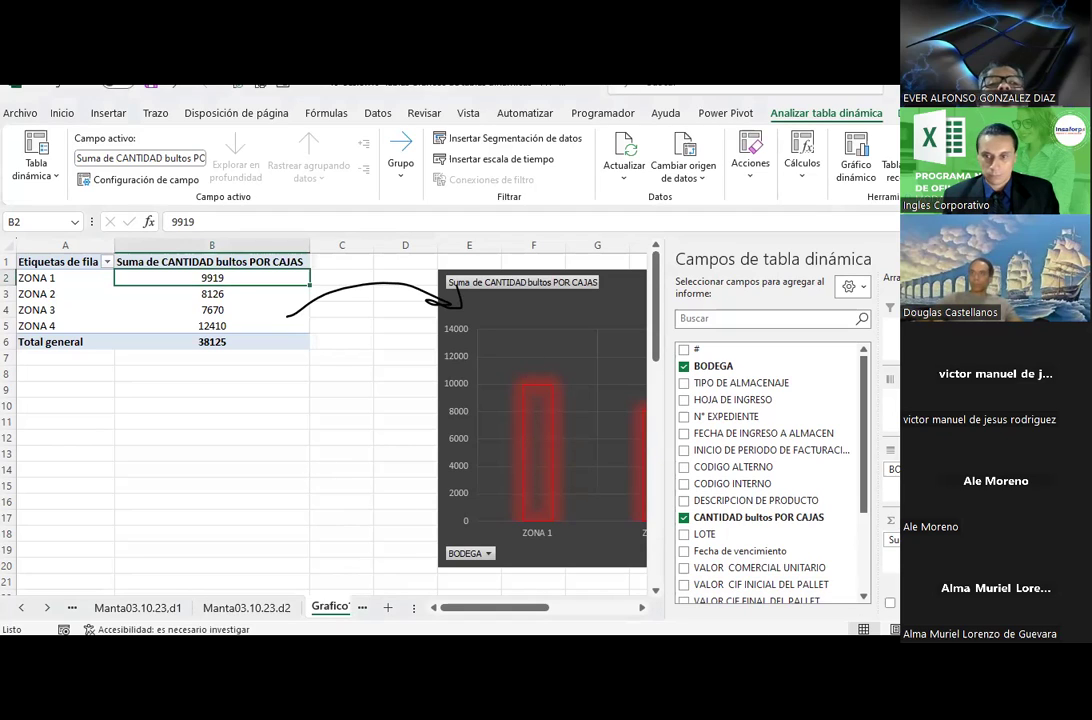
Delete the CalculosTD sheet from the workbook.
{"action": "left_click", "coordinate": [720, 565]}
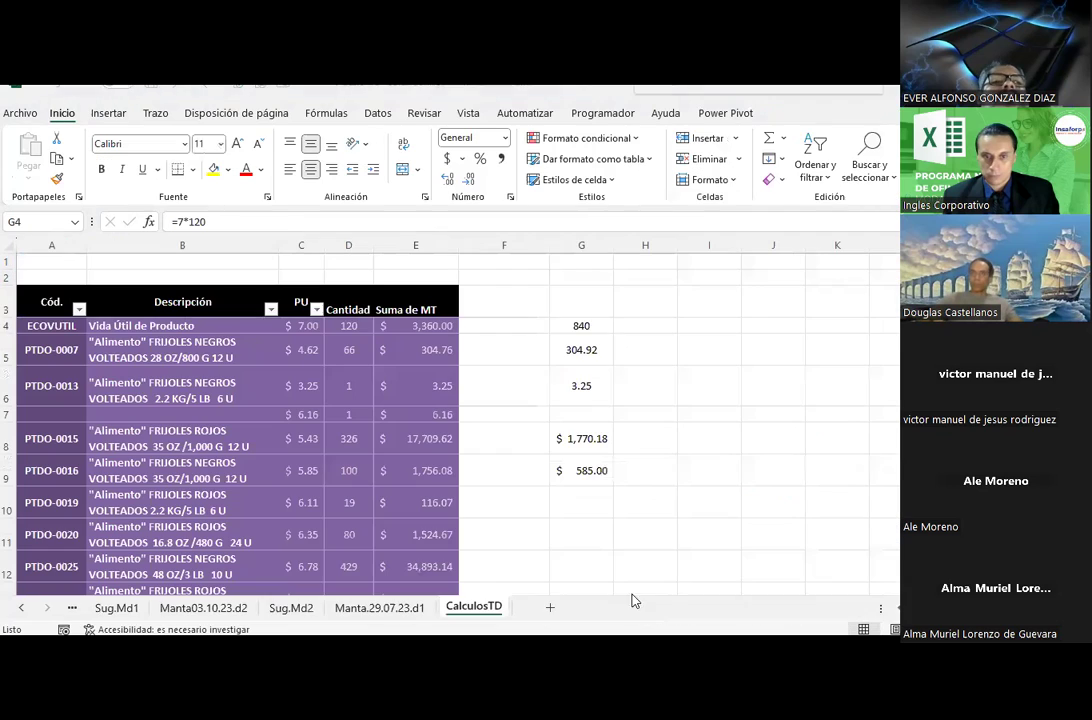
{"action": "right_click", "coordinate": [453, 612]}
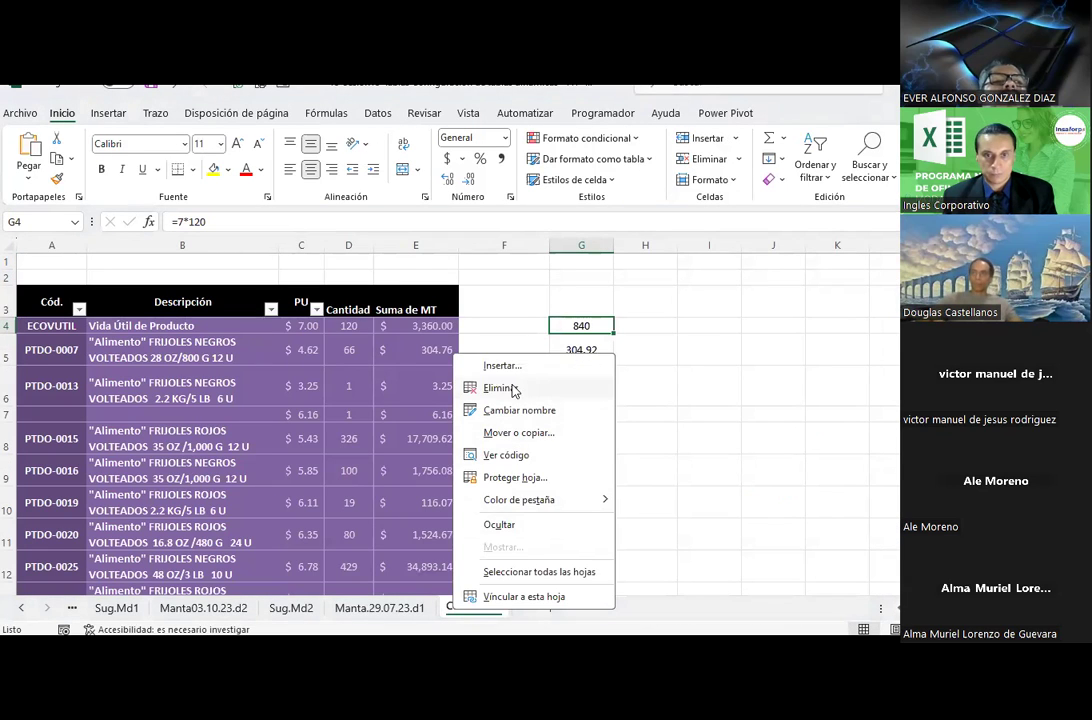
{"action": "left_click", "coordinate": [500, 388]}
{"action": "left_click", "coordinate": [512, 404]}
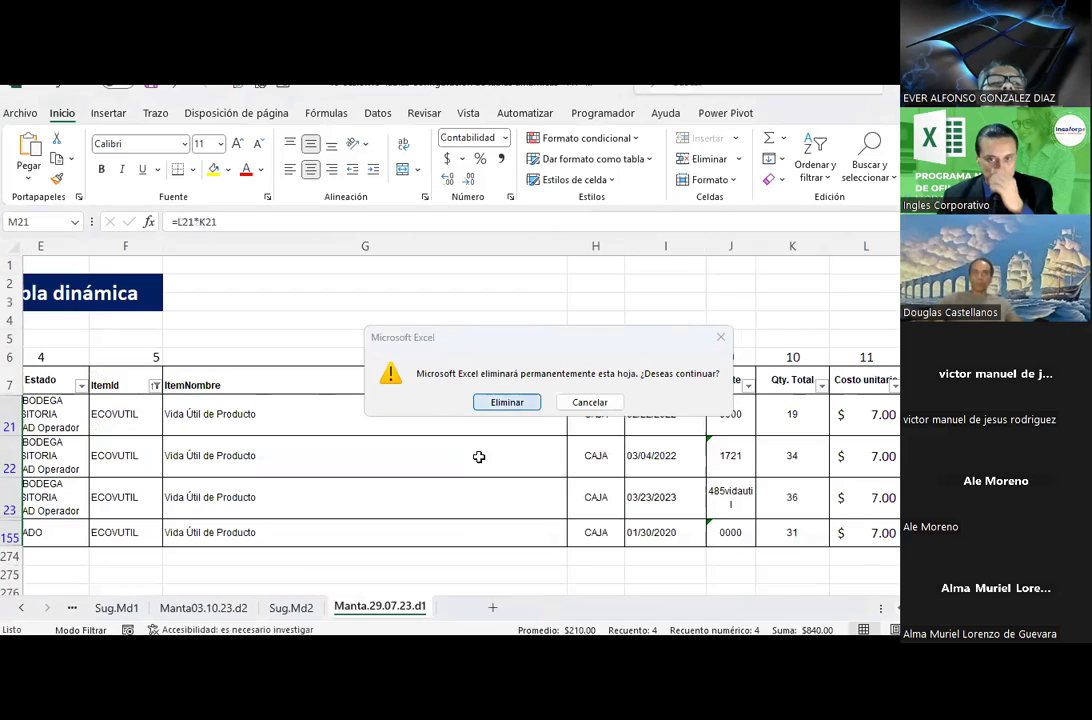
Clear the ItemId filter so all rows show and select the data range A7:L272.
{"action": "left_click", "coordinate": [155, 385]}
{"action": "left_click", "coordinate": [222, 471]}
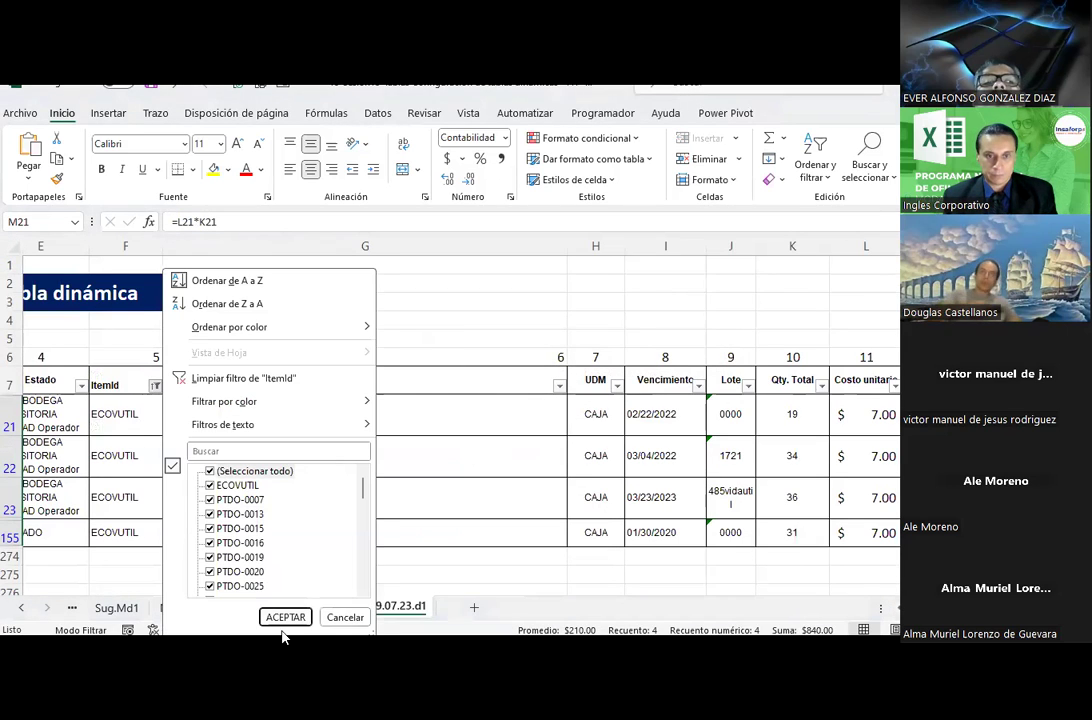
{"action": "left_click", "coordinate": [285, 617]}
{"action": "scroll", "coordinate": [803, 608], "scroll_direction": "left", "scroll_amount": 3}
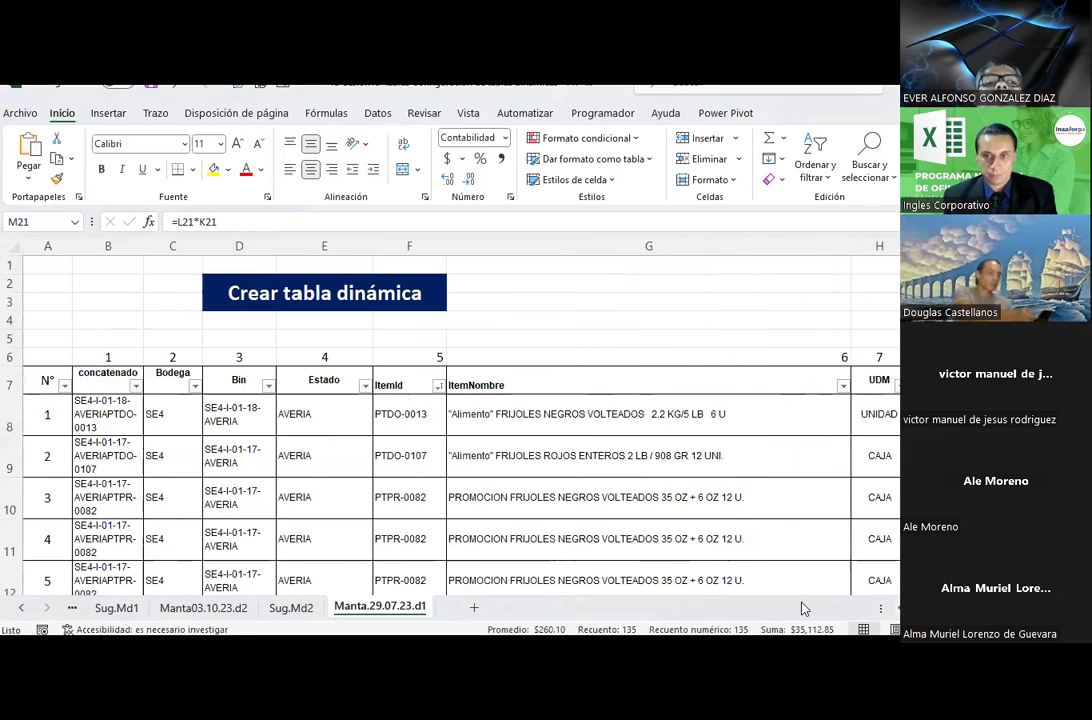
{"action": "left_click", "coordinate": [46, 388]}
{"action": "key", "text": "shift+Right"}
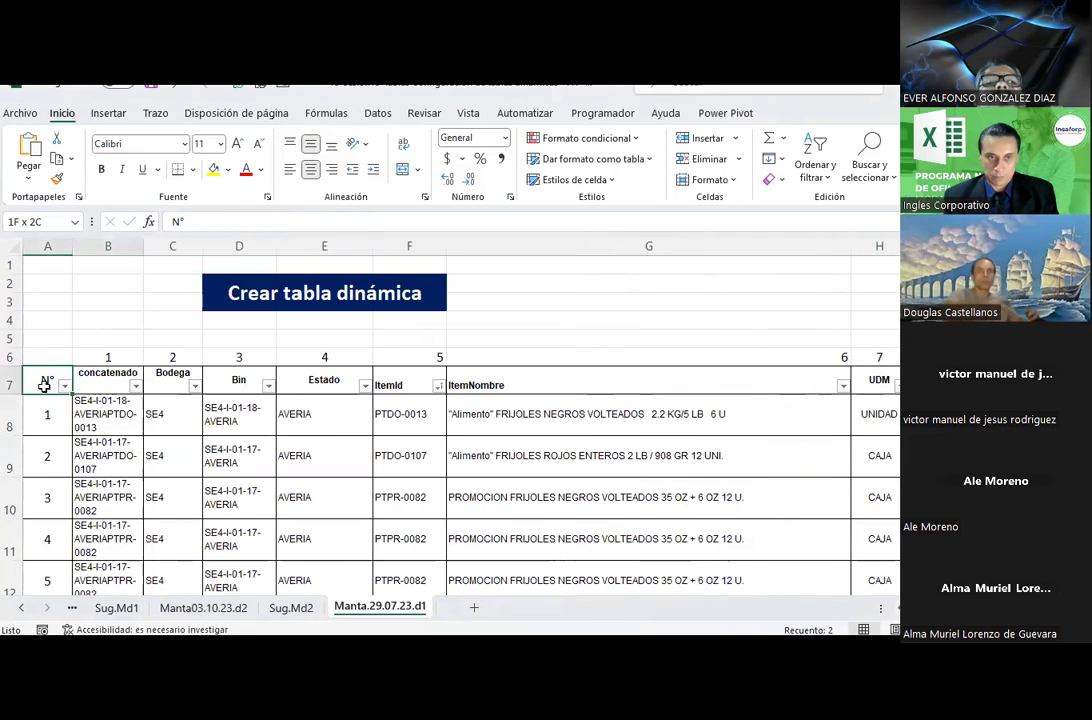
{"action": "key", "text": "shift+Right"}
{"action": "key", "text": "shift+Right"}
{"action": "key", "text": "shift+Right"}
{"action": "key", "text": "shift+Right"}
{"action": "key", "text": "shift+Right"}
{"action": "key", "text": "shift+Right"}
{"action": "key", "text": "shift+Right"}
{"action": "key", "text": "shift+Right"}
{"action": "key", "text": "shift+Right"}
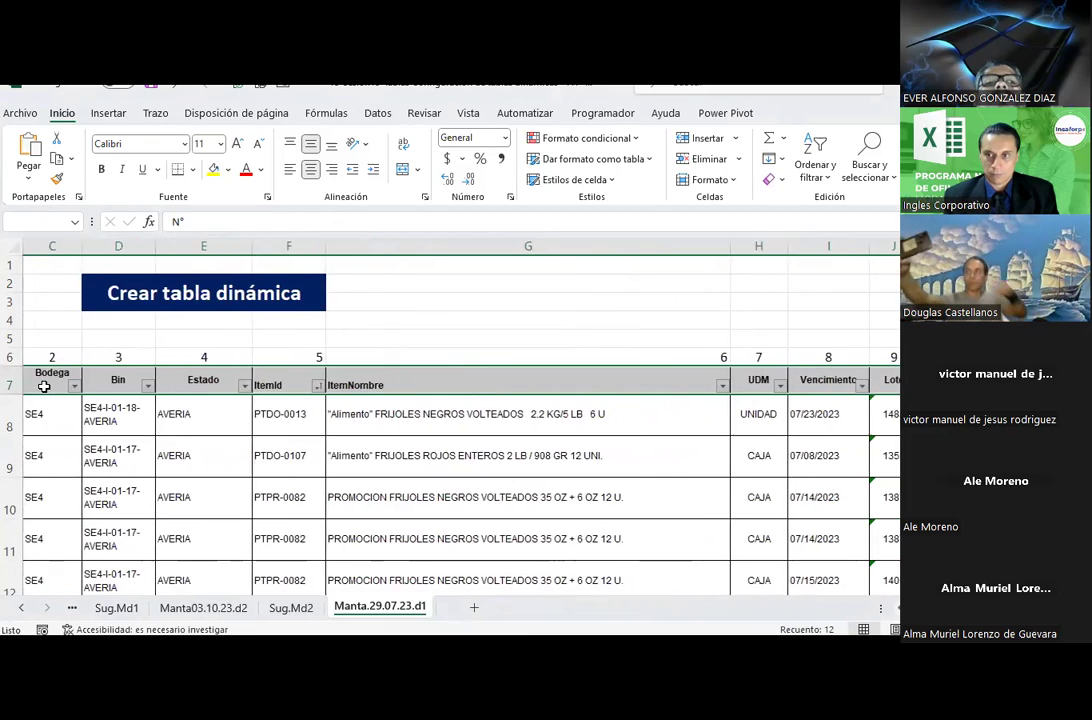
{"action": "key", "text": "shift+Right"}
{"action": "key", "text": "shift+Right"}
{"action": "key", "text": "ctrl+shift+Down"}
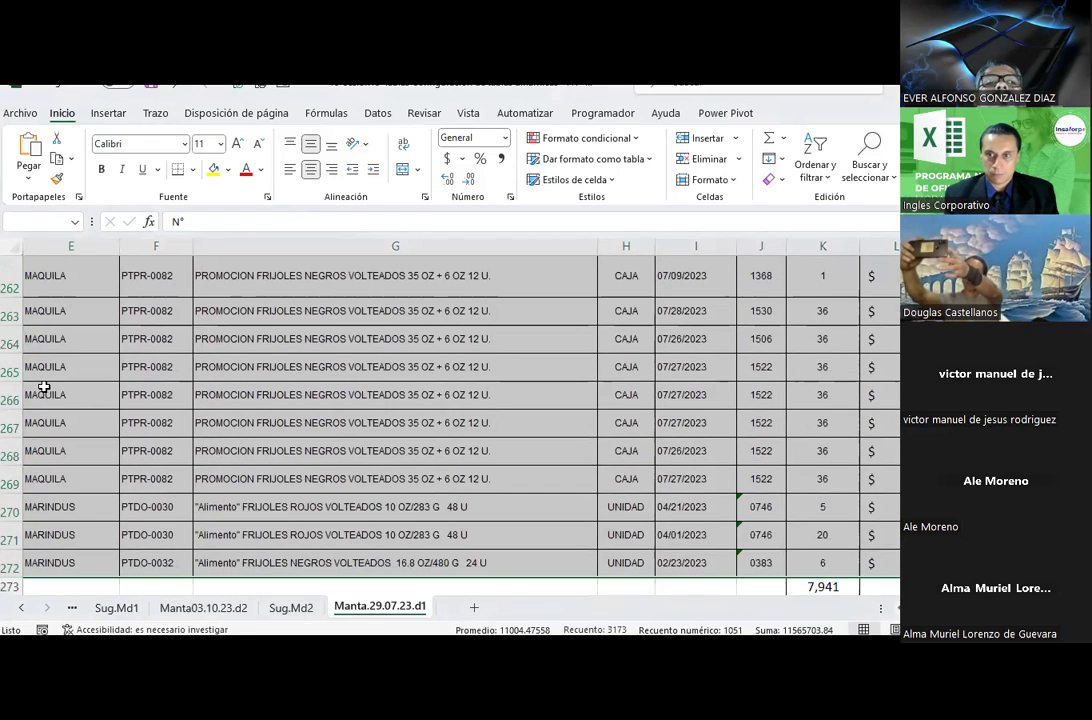
Create a pivot table from the range on a new sheet, moved last and renamed calculos.
{"action": "left_click", "coordinate": [108, 113]}
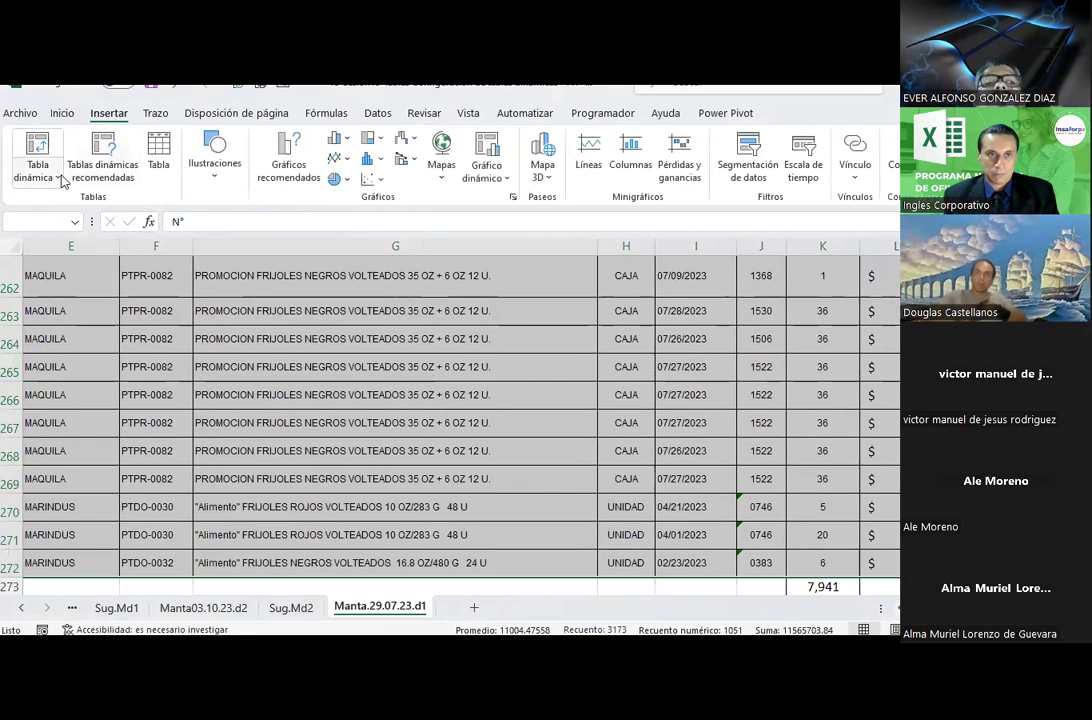
{"action": "left_click", "coordinate": [56, 178]}
{"action": "left_click", "coordinate": [63, 201]}
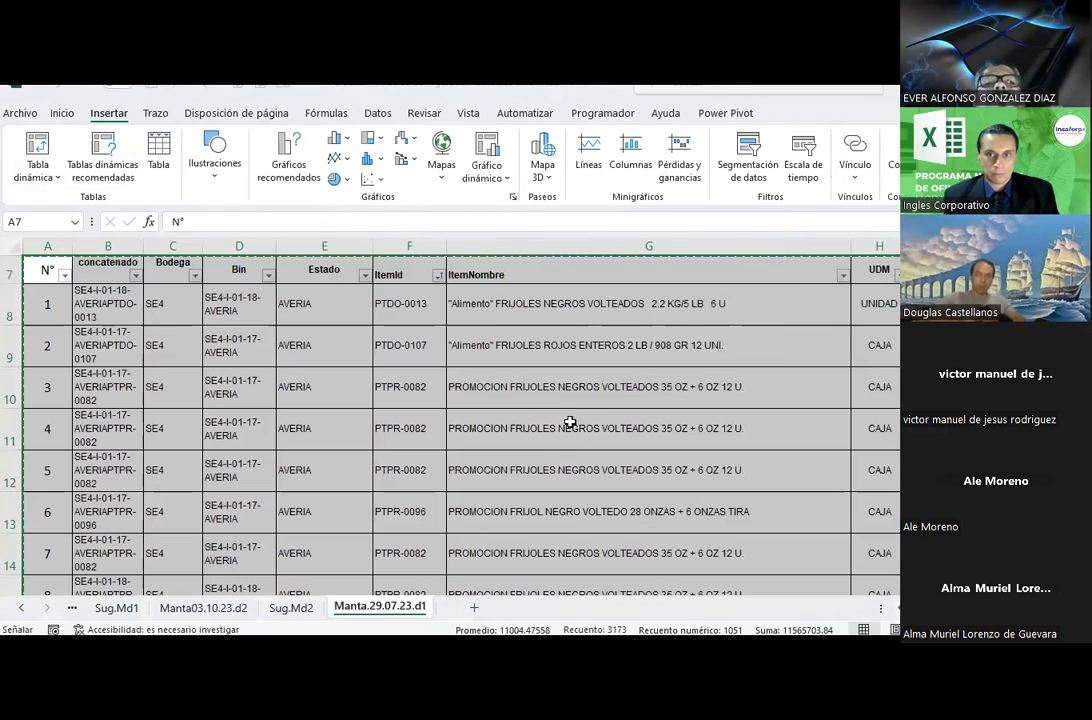
{"action": "left_click", "coordinate": [680, 370]}
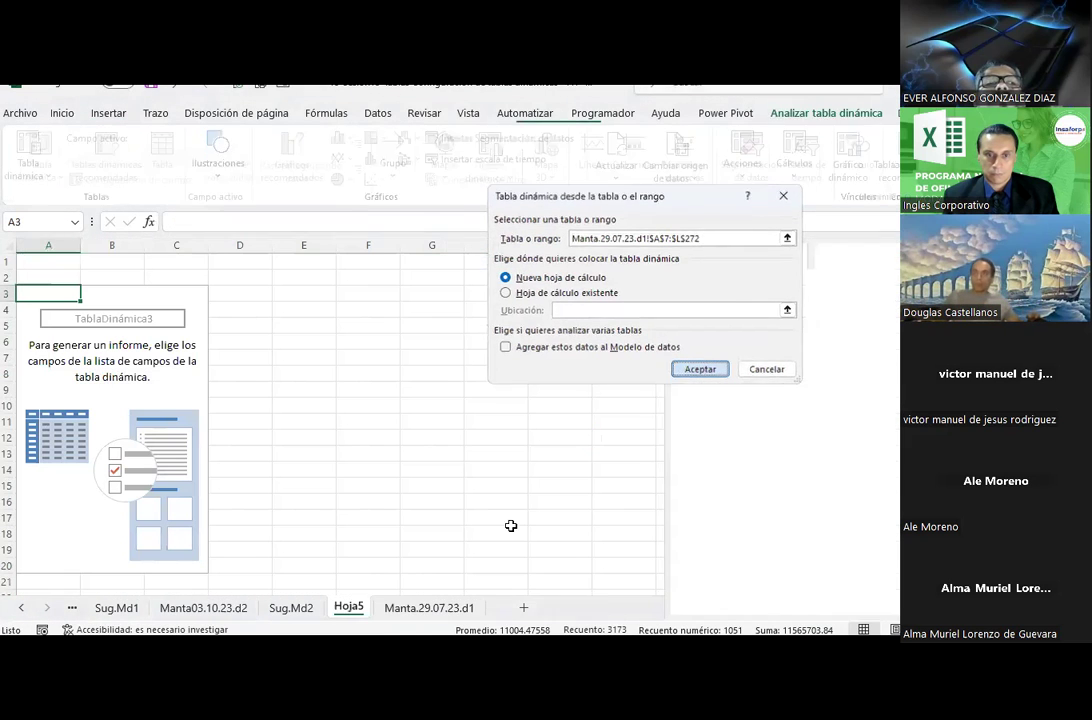
{"action": "left_click_drag", "start_coordinate": [349, 609], "coordinate": [436, 609]}
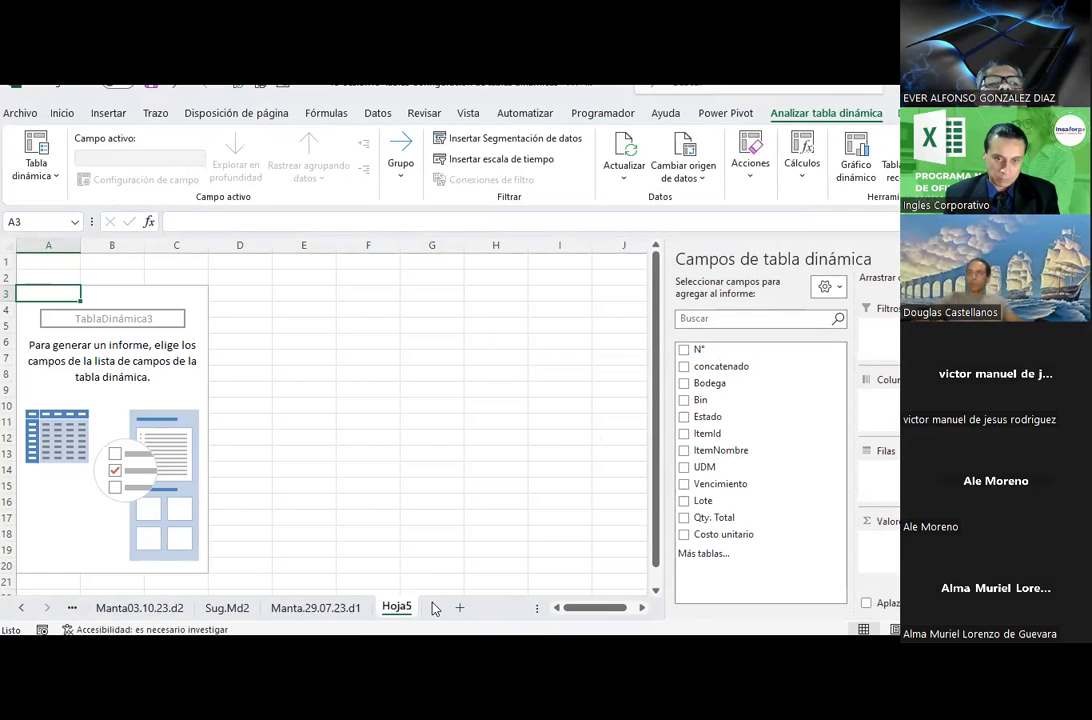
{"action": "double_click", "coordinate": [393, 607]}
{"action": "type", "text": "calc"}
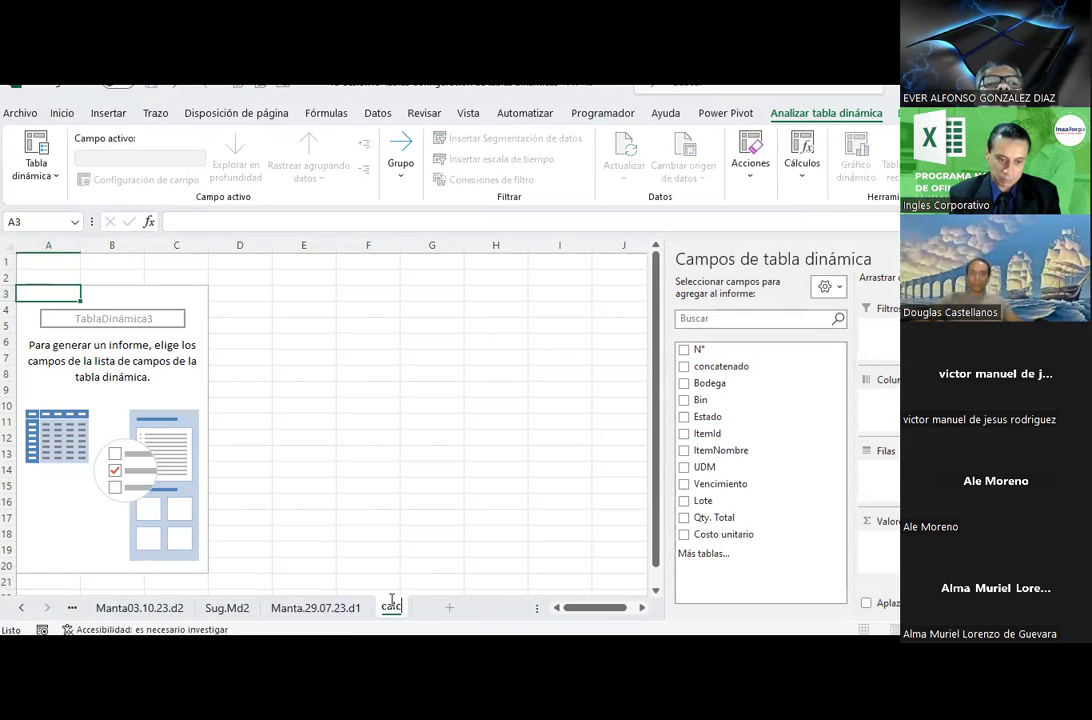
{"action": "type", "text": "ulos"}
{"action": "left_click", "coordinate": [428, 467]}
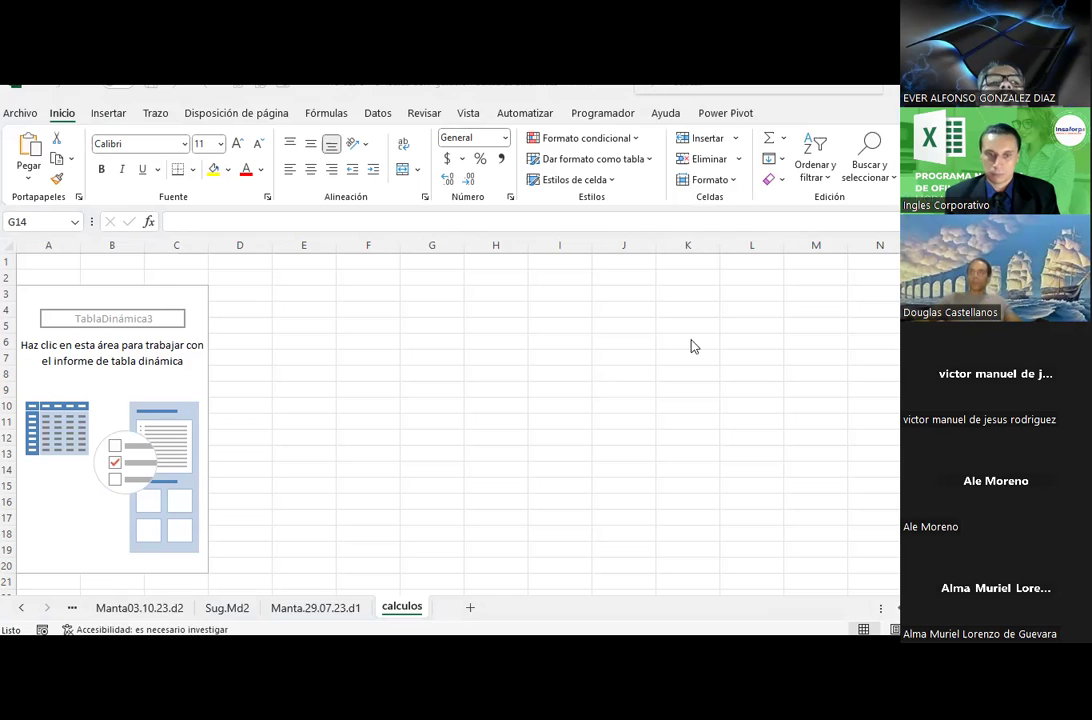
Add ItemId and Qty. Total as pivot rows and sum Costo unitario in Valores.
{"action": "left_click", "coordinate": [175, 387]}
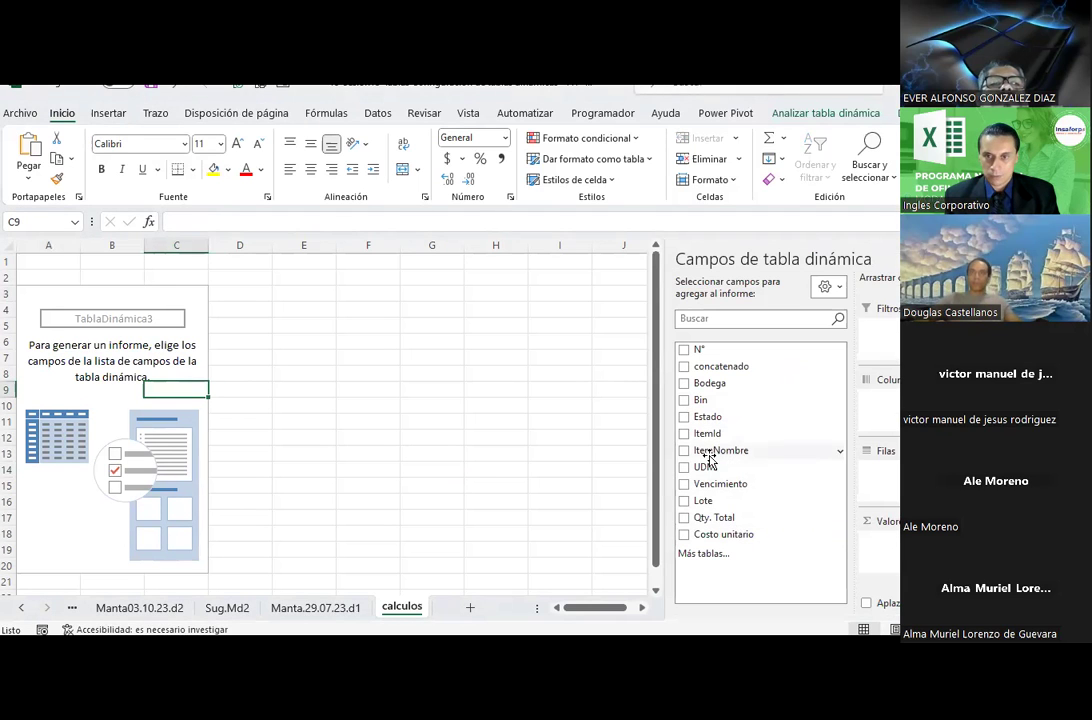
{"action": "mouse_move", "coordinate": [705, 434]}
{"action": "left_mouse_down"}
{"action": "mouse_move", "coordinate": [888, 422]}
{"action": "mouse_move", "coordinate": [884, 480]}
{"action": "left_mouse_up"}
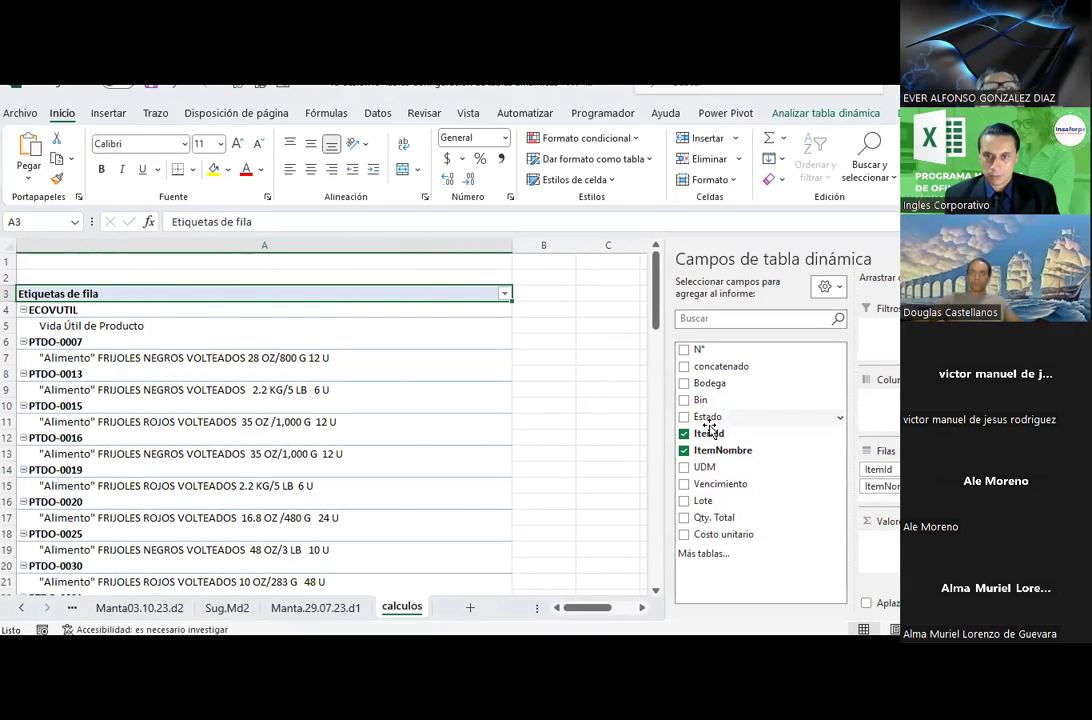
{"action": "mouse_move", "coordinate": [724, 525]}
{"action": "left_mouse_down"}
{"action": "mouse_move", "coordinate": [899, 510]}
{"action": "mouse_move", "coordinate": [896, 497]}
{"action": "left_mouse_up"}
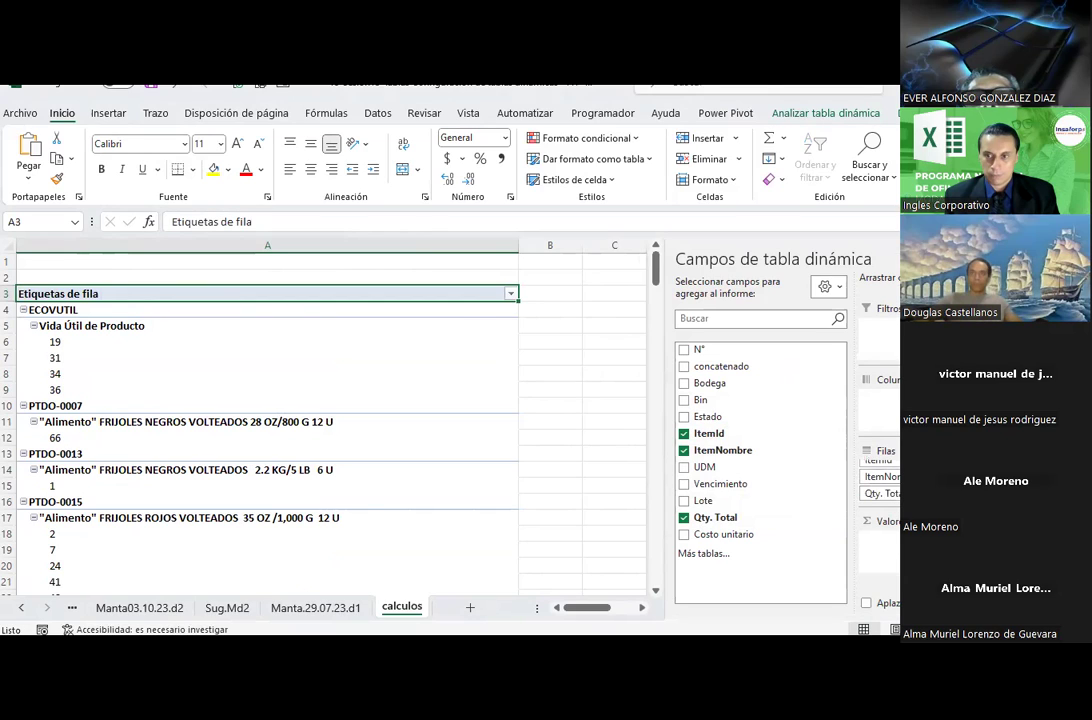
{"action": "left_click_drag", "start_coordinate": [748, 517], "coordinate": [893, 538]}
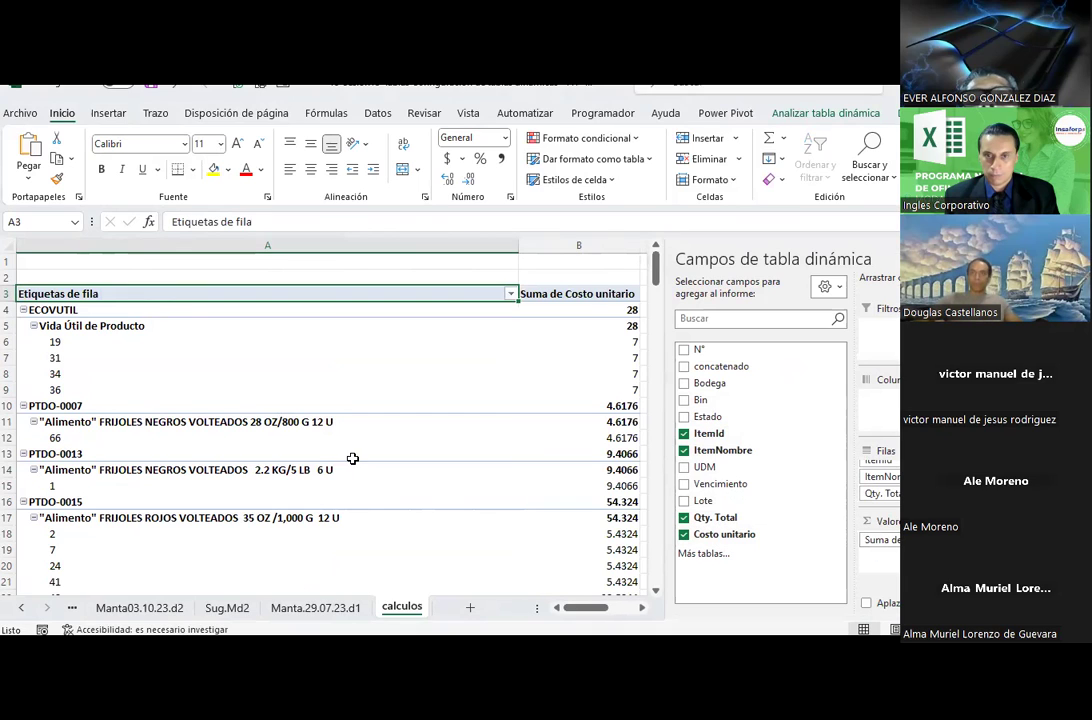
Switch the pivot to tabular layout, autofit column A, and hide all subtotals.
{"action": "left_click", "coordinate": [810, 113]}
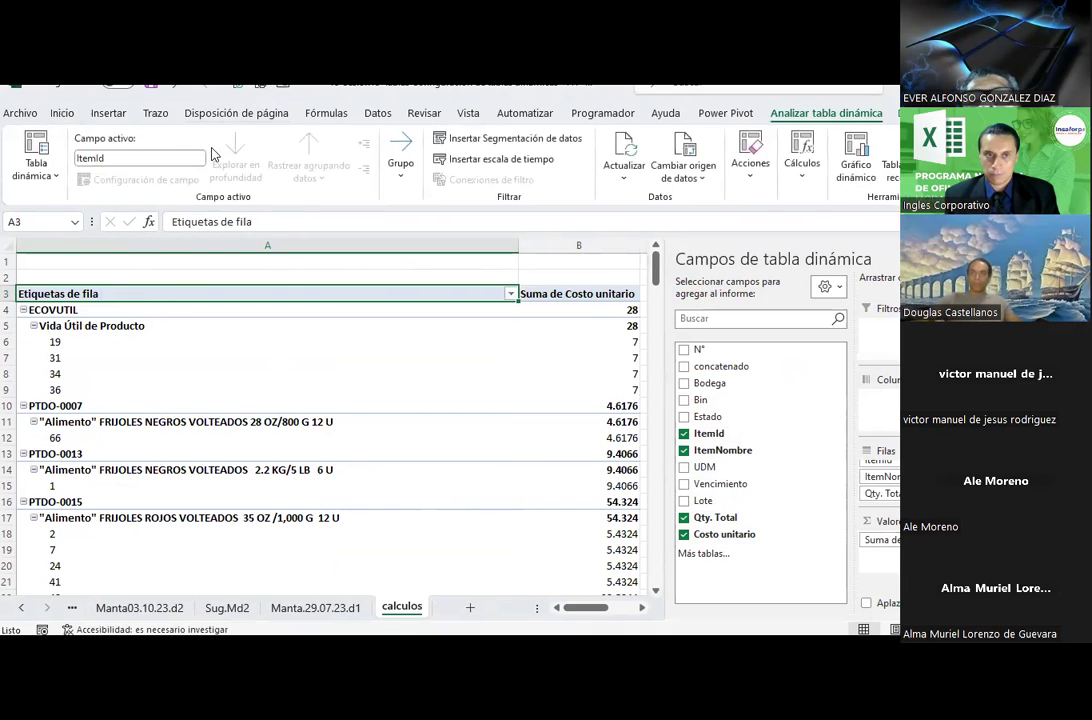
{"action": "left_click", "coordinate": [704, 115]}
{"action": "left_click", "coordinate": [858, 113]}
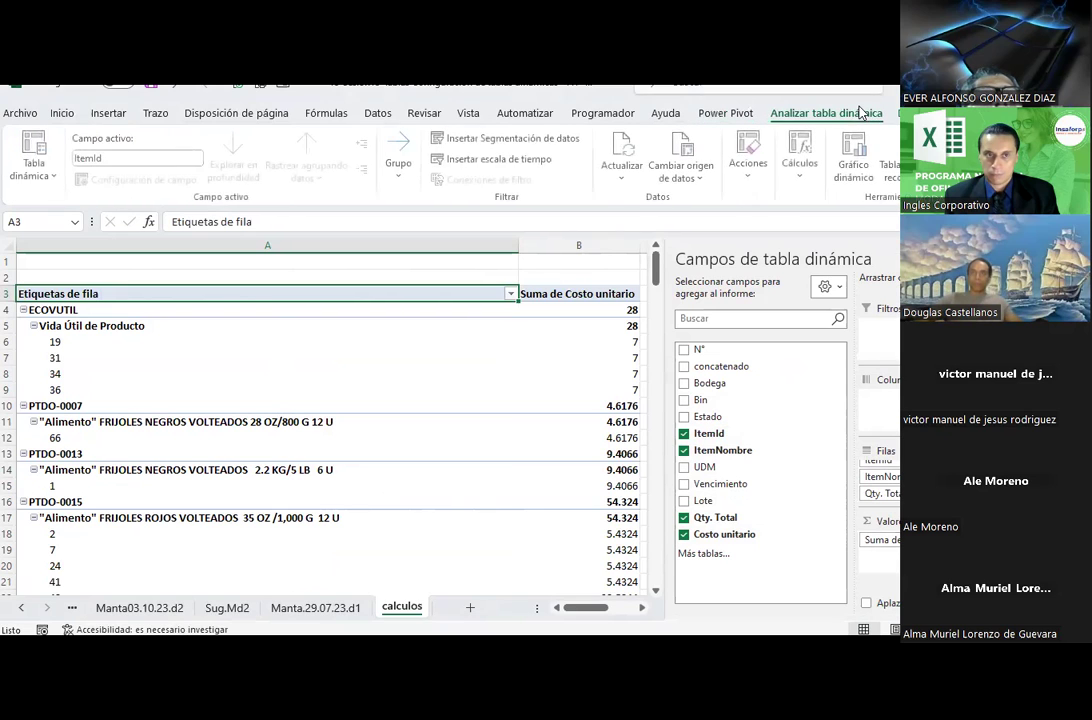
{"action": "left_click", "coordinate": [915, 113]}
{"action": "left_click", "coordinate": [88, 168]}
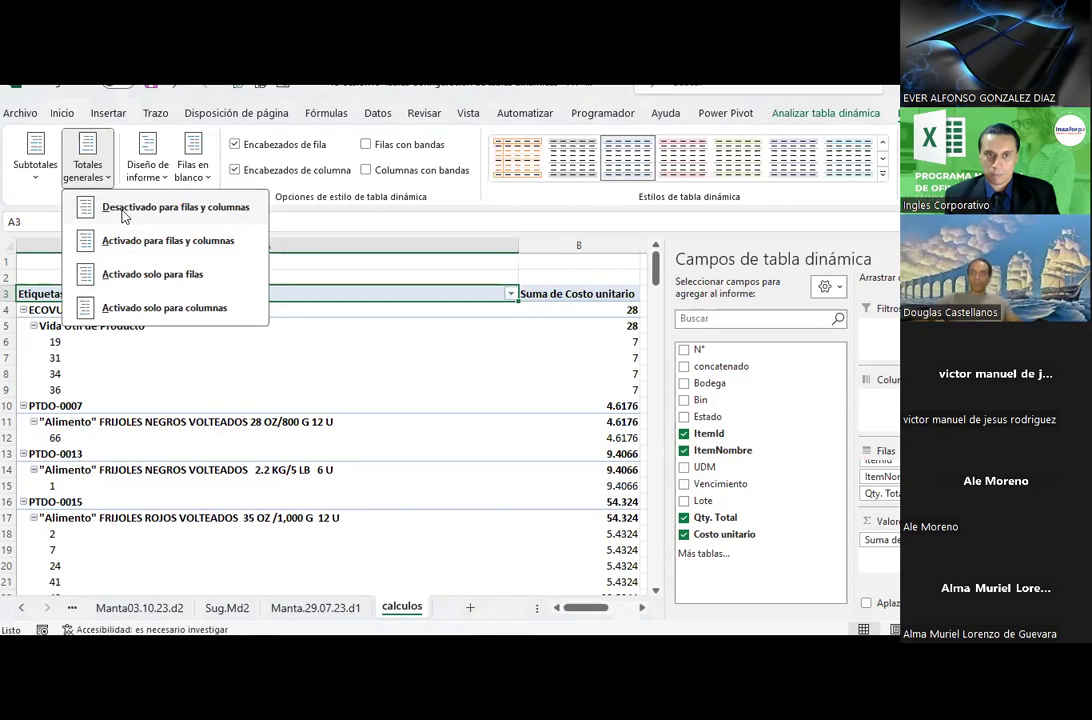
{"action": "left_click", "coordinate": [147, 158]}
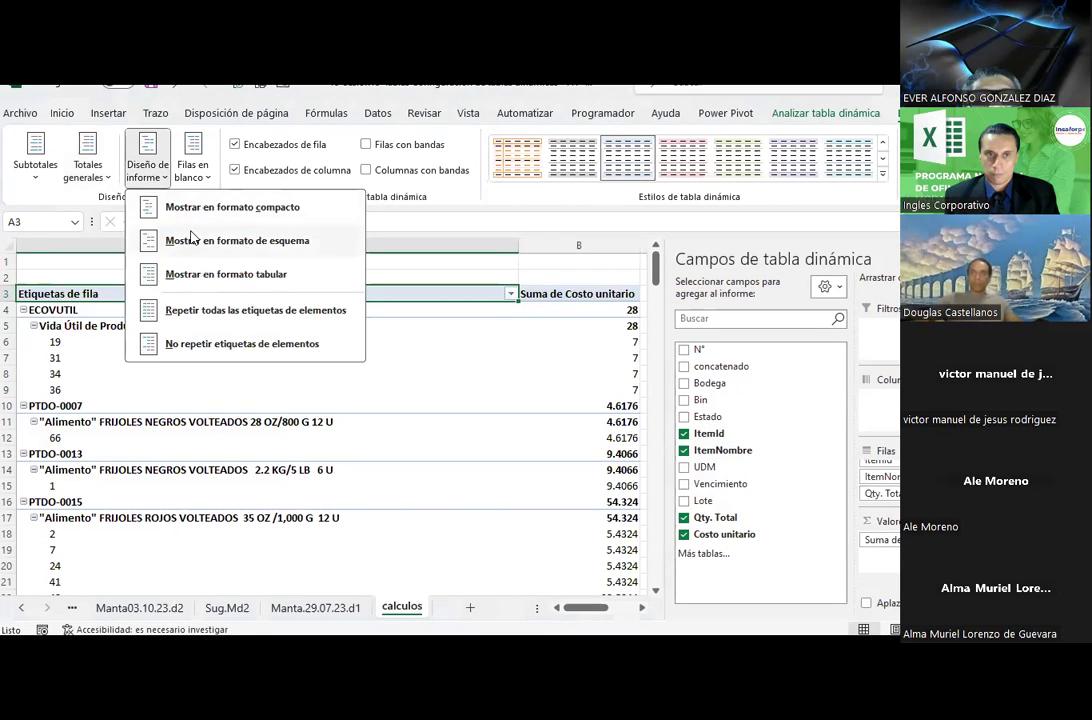
{"action": "left_click", "coordinate": [193, 277]}
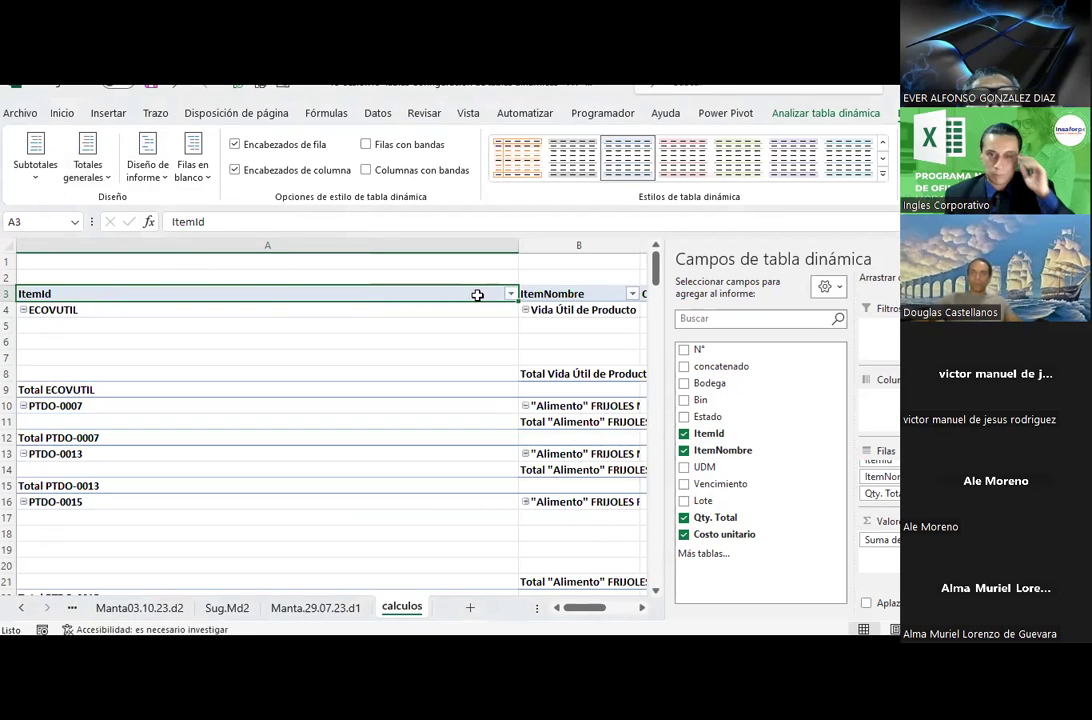
{"action": "double_click", "coordinate": [516, 246]}
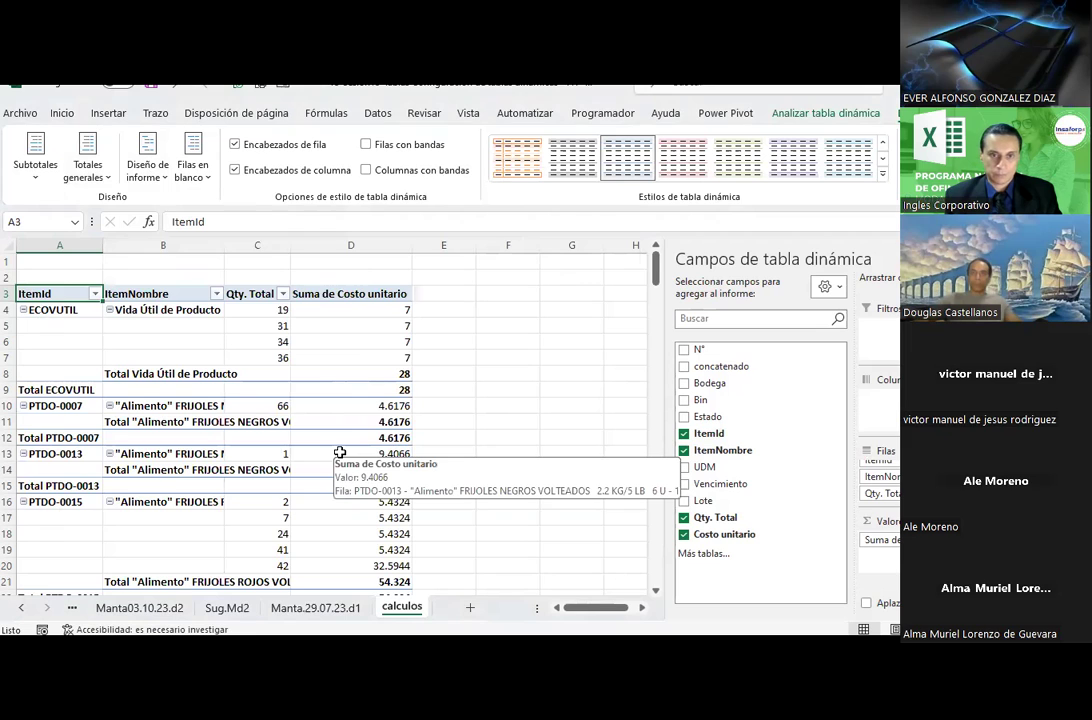
{"action": "left_click", "coordinate": [35, 160]}
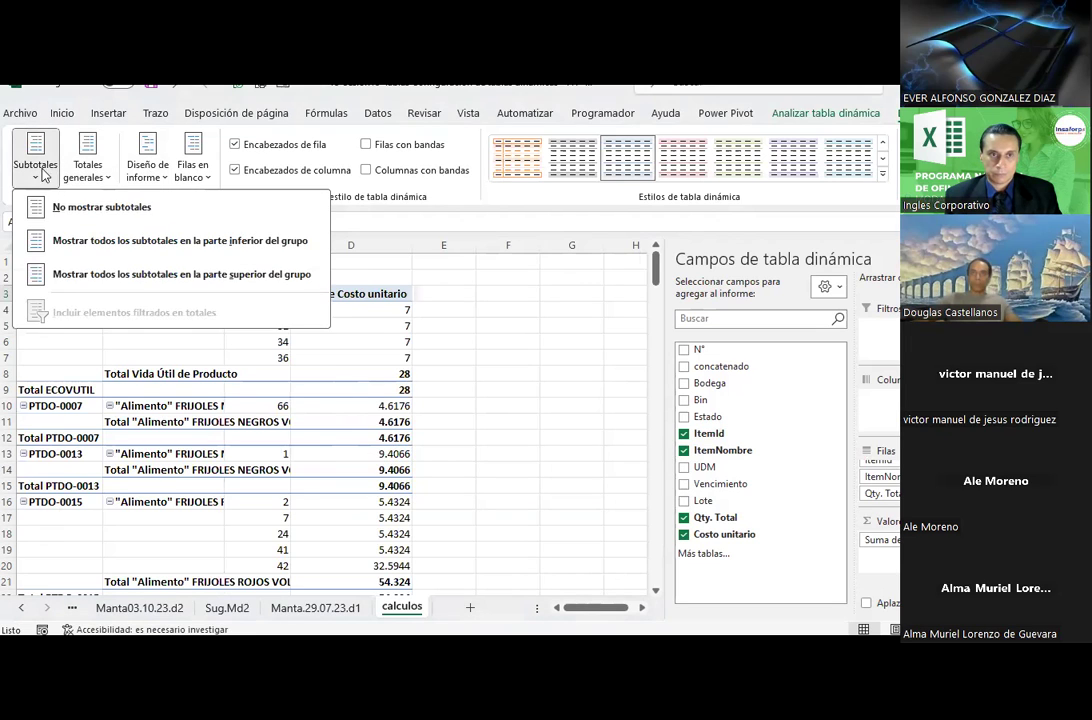
{"action": "left_click", "coordinate": [71, 210]}
{"action": "scroll", "coordinate": [214, 373], "scroll_direction": "down", "scroll_amount": 1}
{"action": "scroll", "coordinate": [214, 373], "scroll_direction": "down", "scroll_amount": 3}
{"action": "scroll", "coordinate": [214, 373], "scroll_direction": "up", "scroll_amount": 4}
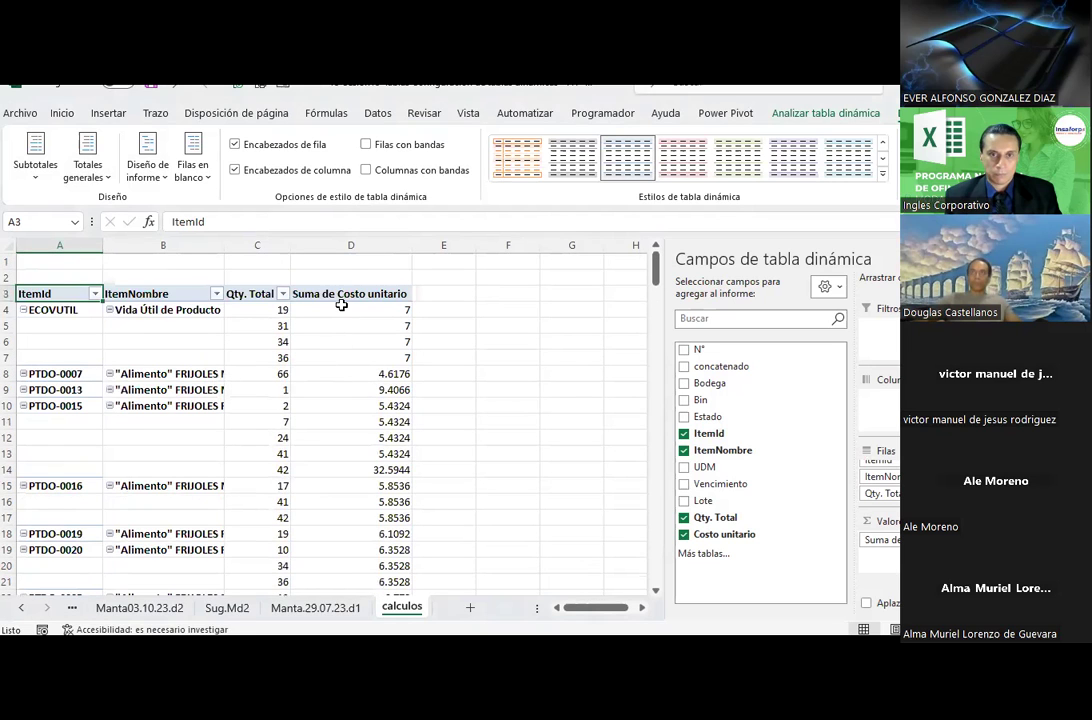
Apply Contabilidad accounting format to the Suma de Costo unitario values in column D.
{"action": "mouse_move", "coordinate": [349, 310]}
{"action": "left_mouse_down"}
{"action": "mouse_move", "coordinate": [383, 617]}
{"action": "mouse_move", "coordinate": [397, 535]}
{"action": "left_mouse_up"}
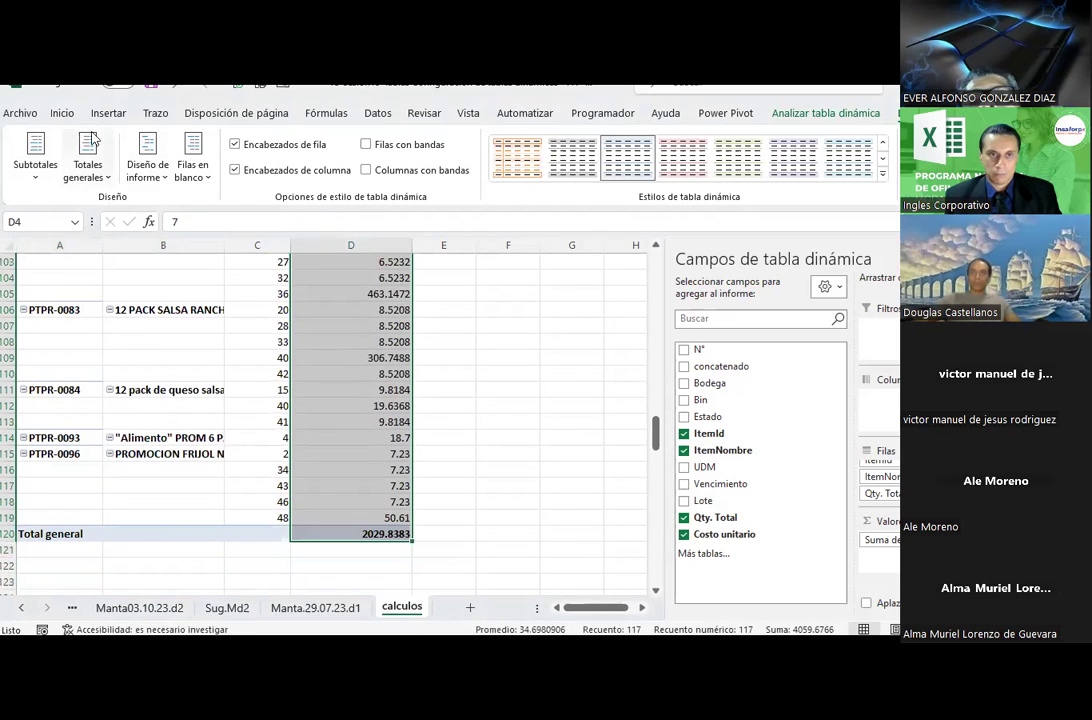
{"action": "left_click", "coordinate": [62, 113]}
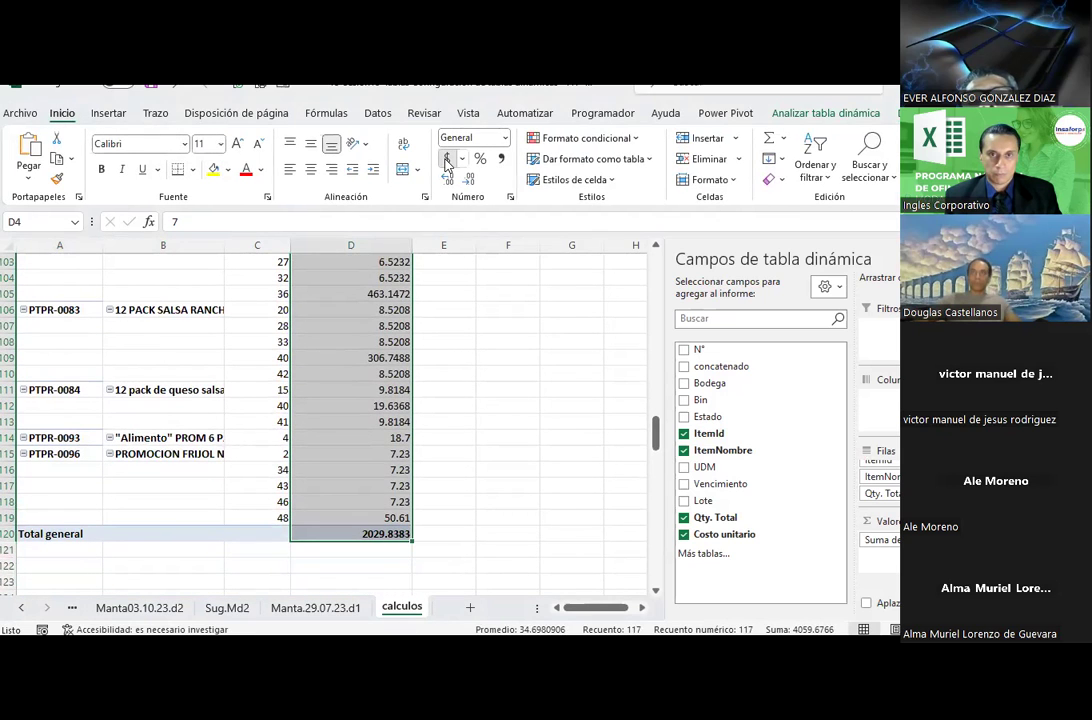
{"action": "left_click", "coordinate": [447, 158]}
{"action": "left_click", "coordinate": [386, 311]}
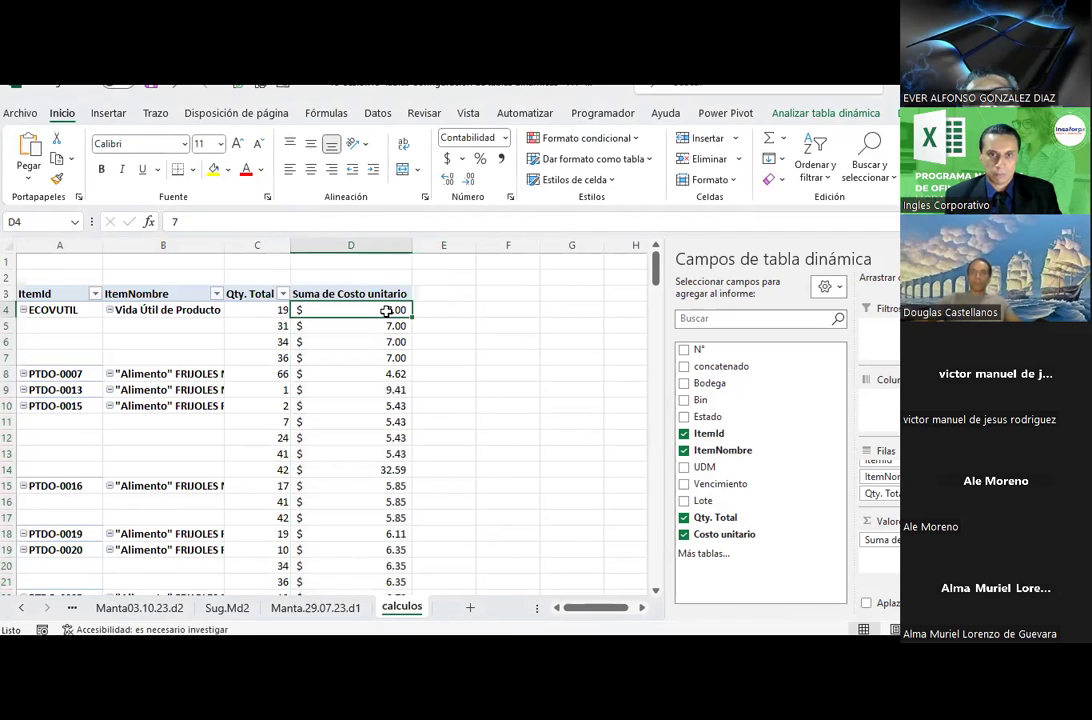
{"action": "left_click", "coordinate": [836, 113]}
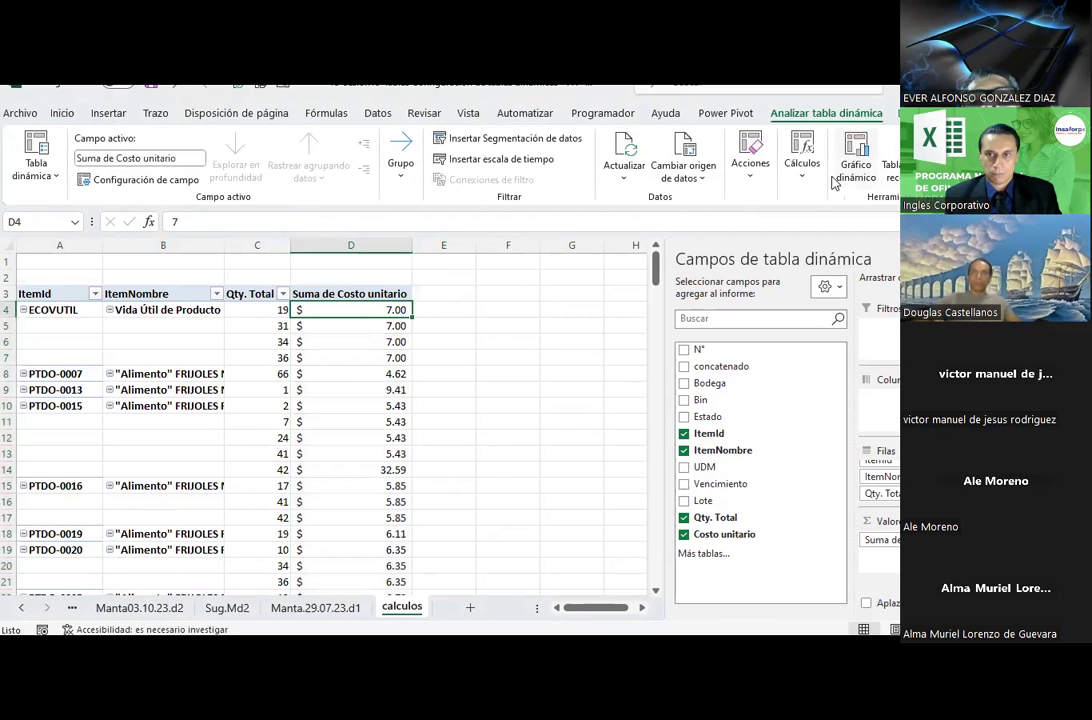
Create a calculated field Totales with formula ='Qty. Total'*'Costo unitario'.
{"action": "left_click", "coordinate": [802, 160]}
{"action": "left_click", "coordinate": [836, 245]}
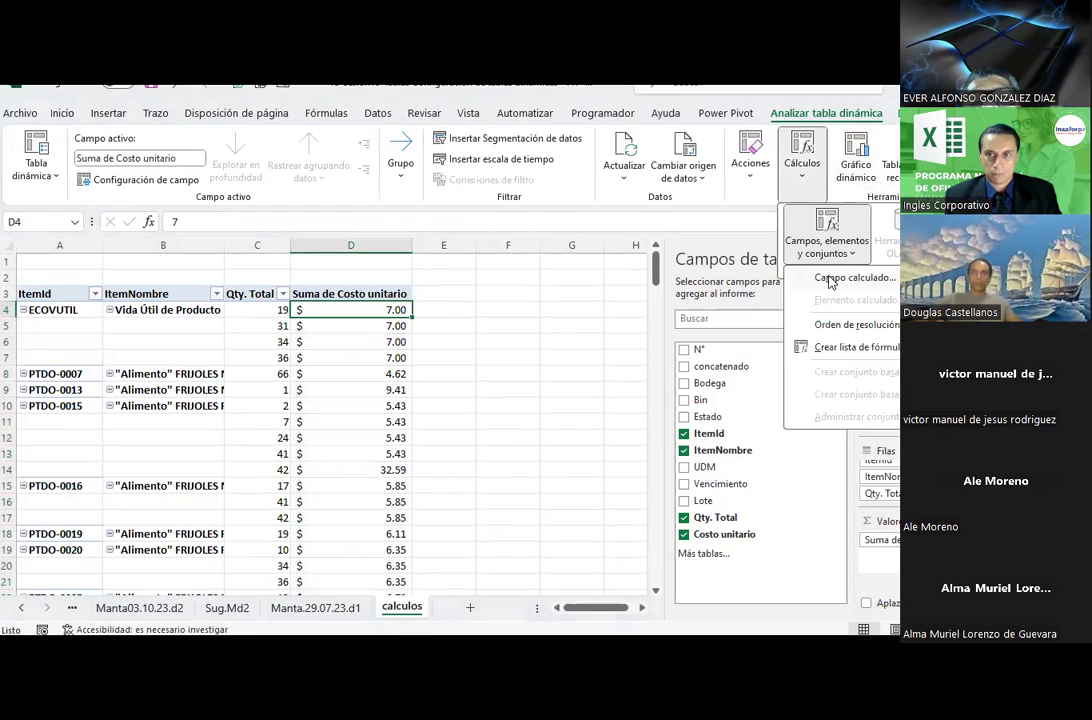
{"action": "left_click", "coordinate": [829, 280]}
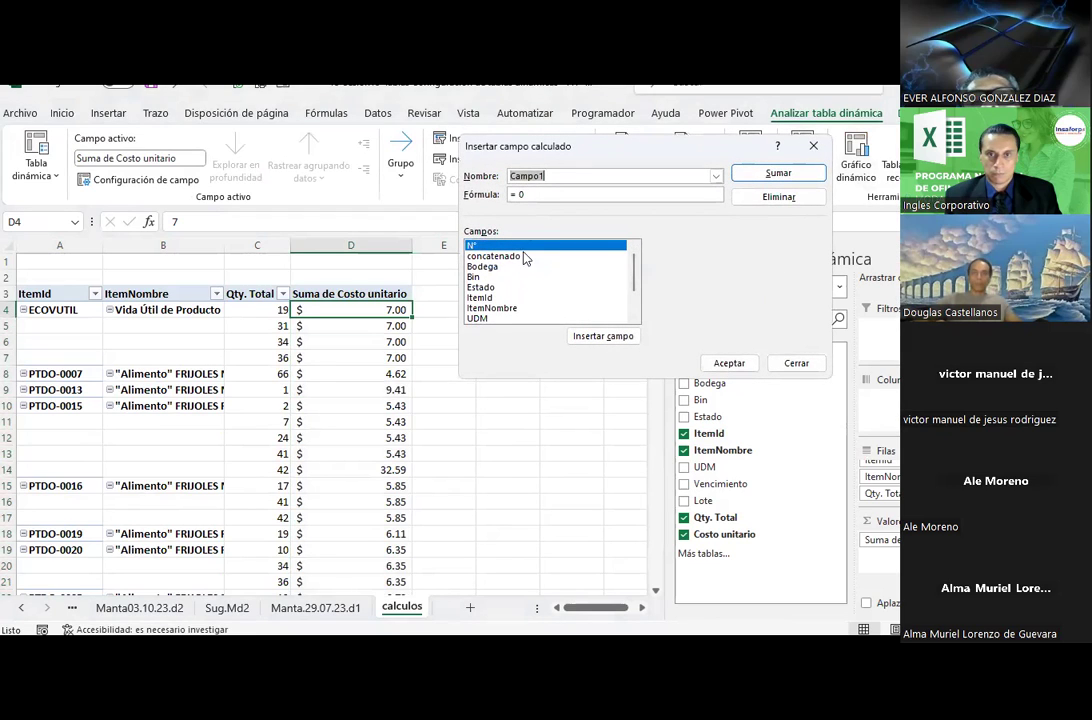
{"action": "type", "text": "T"}
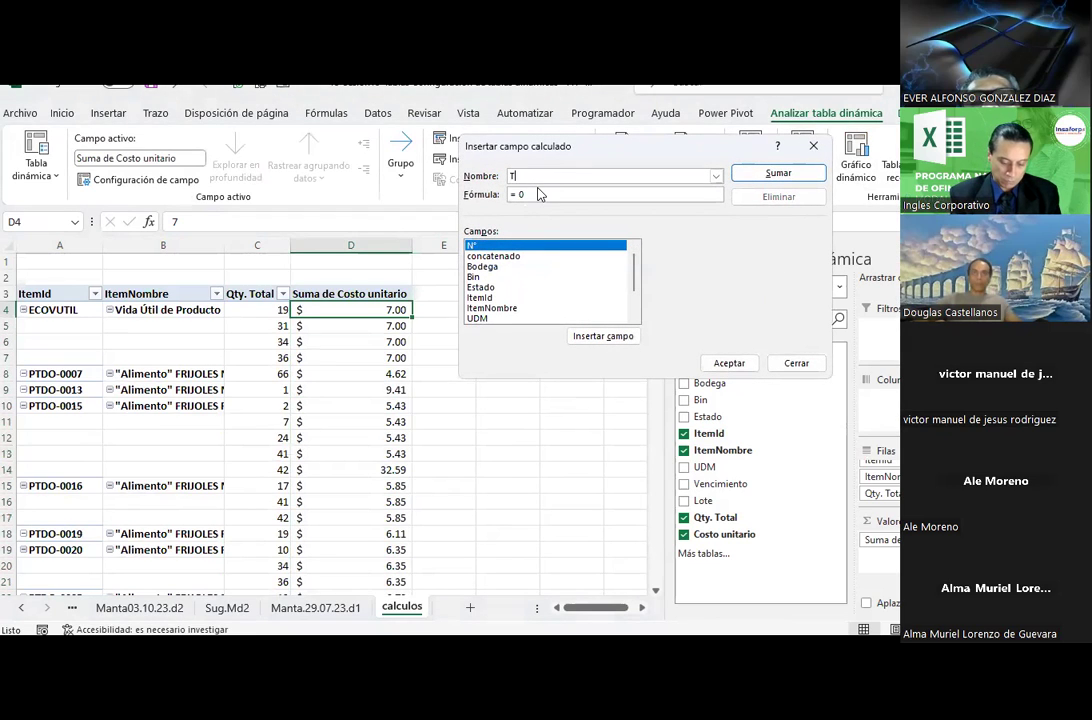
{"action": "type", "text": "otall"}
{"action": "type", "text": "es"}
{"action": "left_click", "coordinate": [572, 196]}
{"action": "key", "text": "BackSpace"}
{"action": "key", "text": "BackSpace"}
{"action": "scroll", "coordinate": [512, 298], "scroll_direction": "down", "scroll_amount": 2}
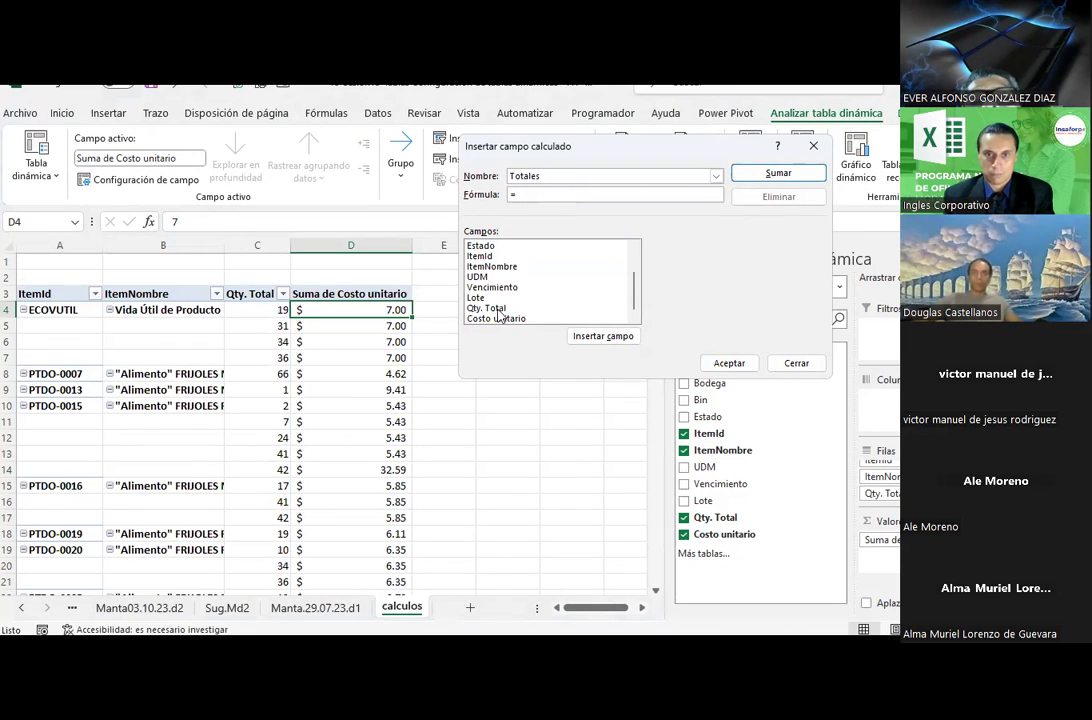
{"action": "left_click", "coordinate": [497, 309]}
{"action": "double_click", "coordinate": [497, 309]}
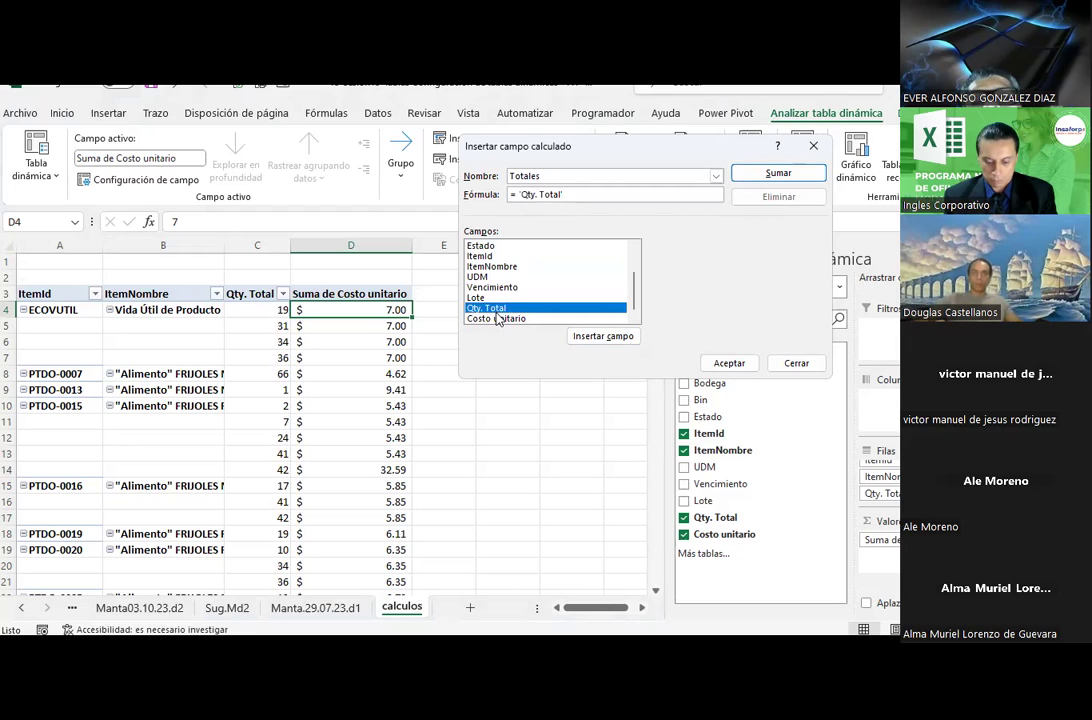
{"action": "key", "text": "BackSpace"}
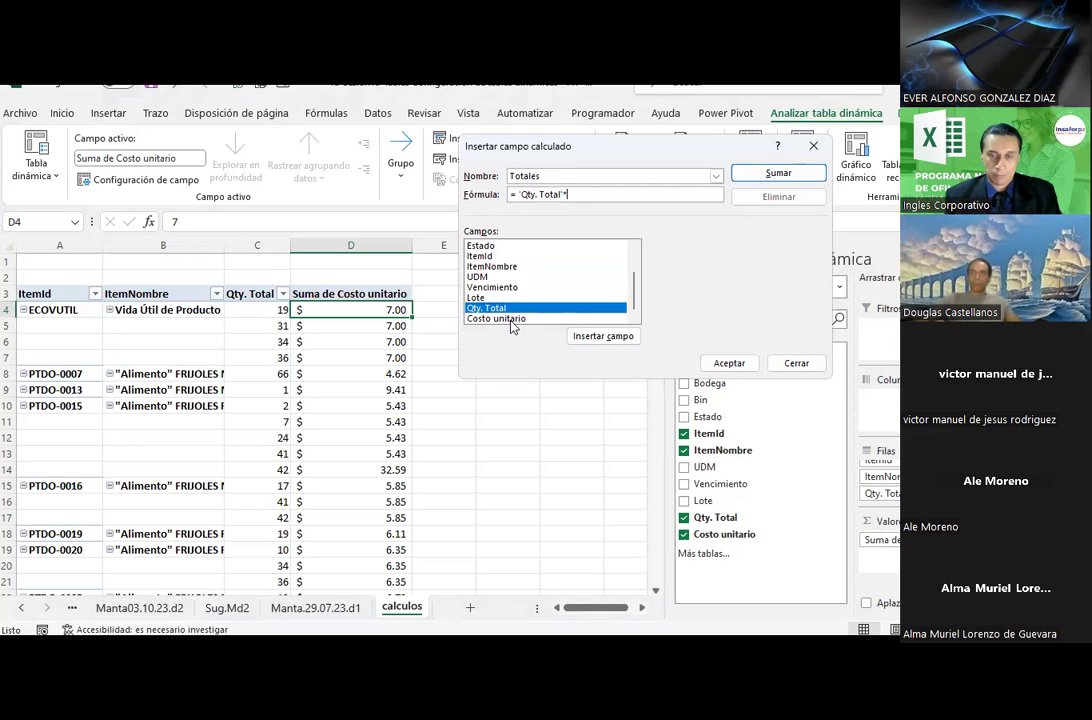
{"action": "left_click", "coordinate": [510, 319]}
{"action": "double_click", "coordinate": [511, 323]}
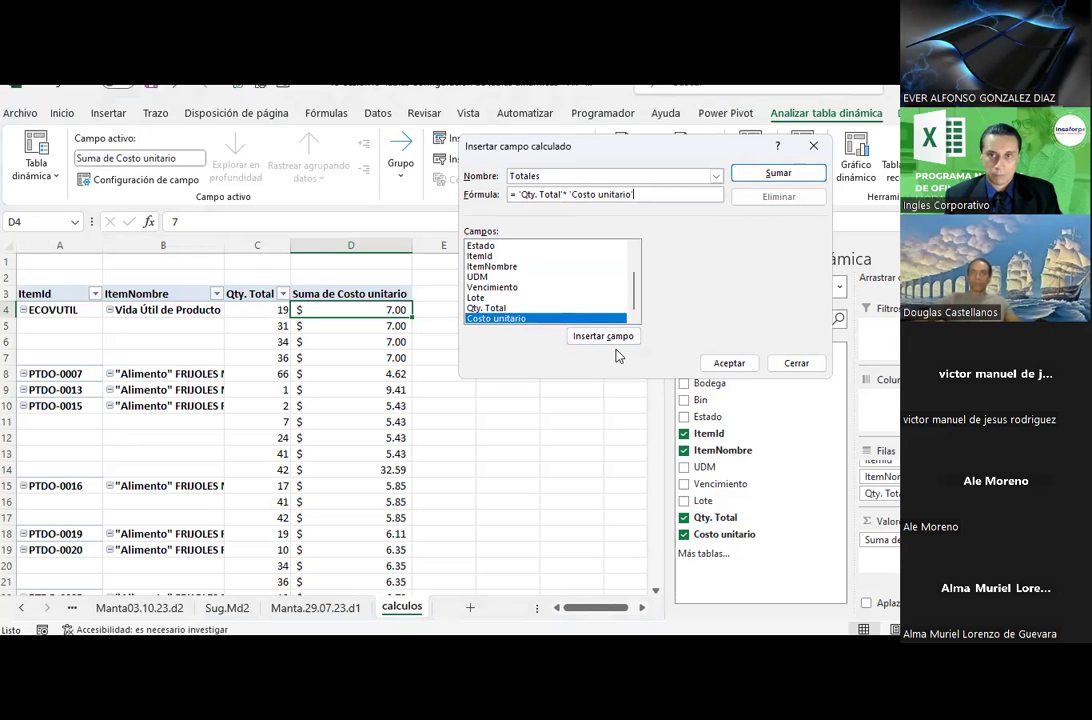
{"action": "left_click", "coordinate": [728, 362]}
{"action": "left_click", "coordinate": [559, 312]}
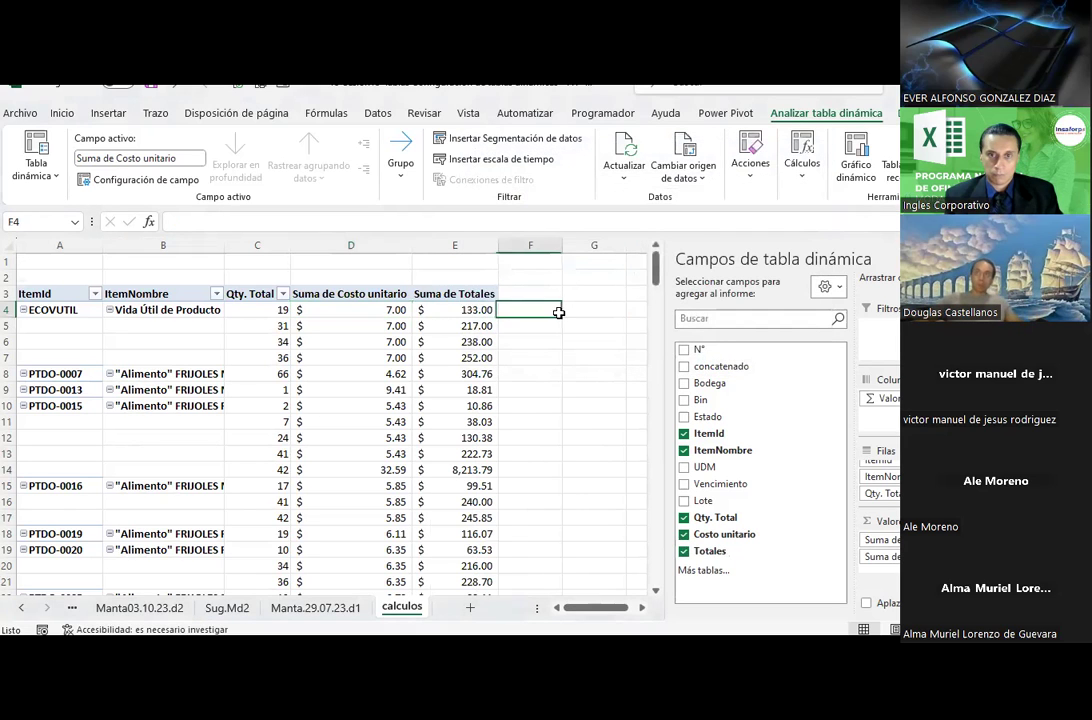
{"action": "type", "text": "="}
{"action": "key", "text": "Left"}
{"action": "key", "text": "Left"}
{"action": "key", "text": "Left"}
{"action": "type", "text": "*"}
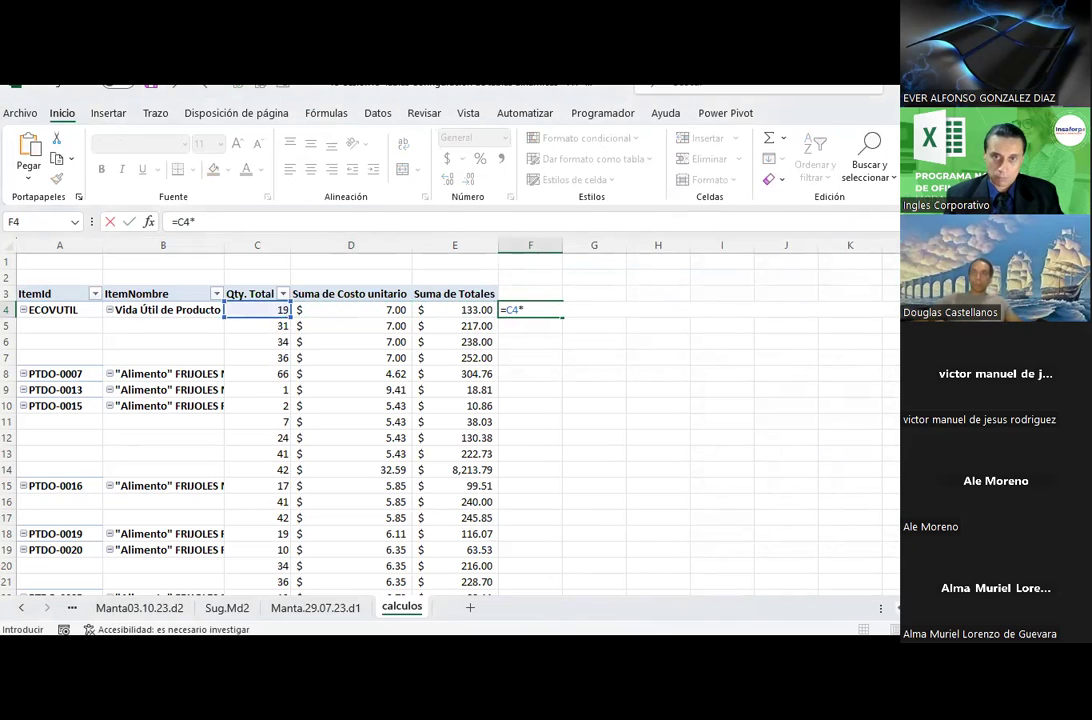
{"action": "key", "text": "Left"}
{"action": "key", "text": "Return"}
{"action": "key", "text": "Up"}
{"action": "key", "text": "Delete"}
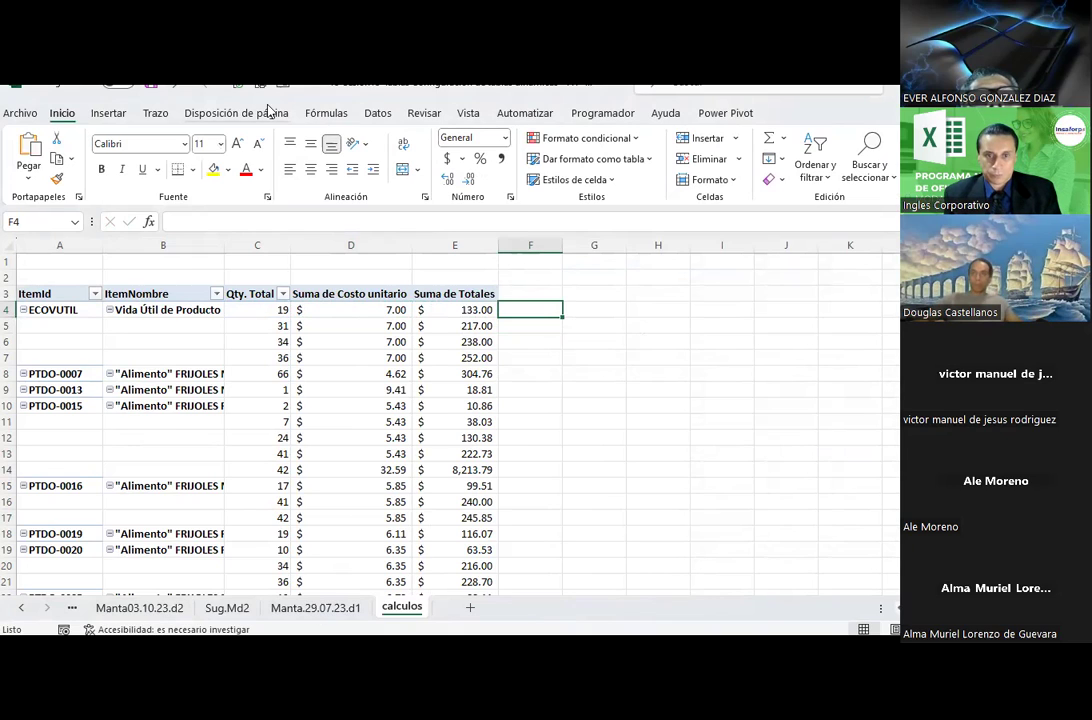
{"action": "left_click", "coordinate": [652, 341]}
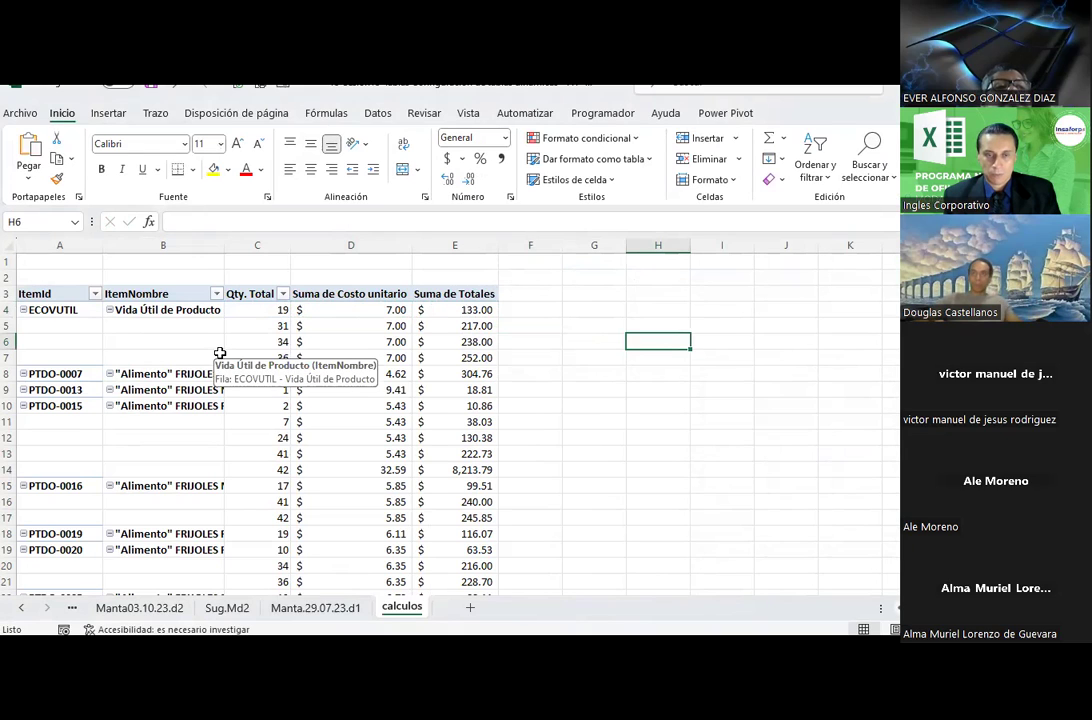
{"action": "left_click", "coordinate": [240, 309]}
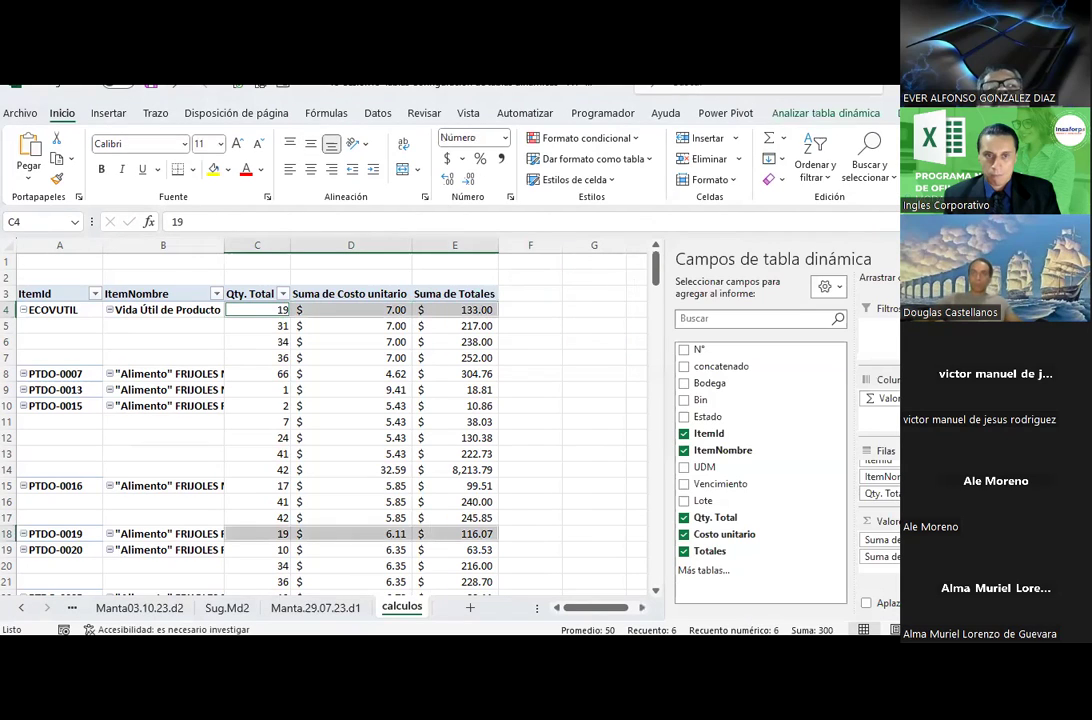
{"action": "left_click", "coordinate": [757, 318]}
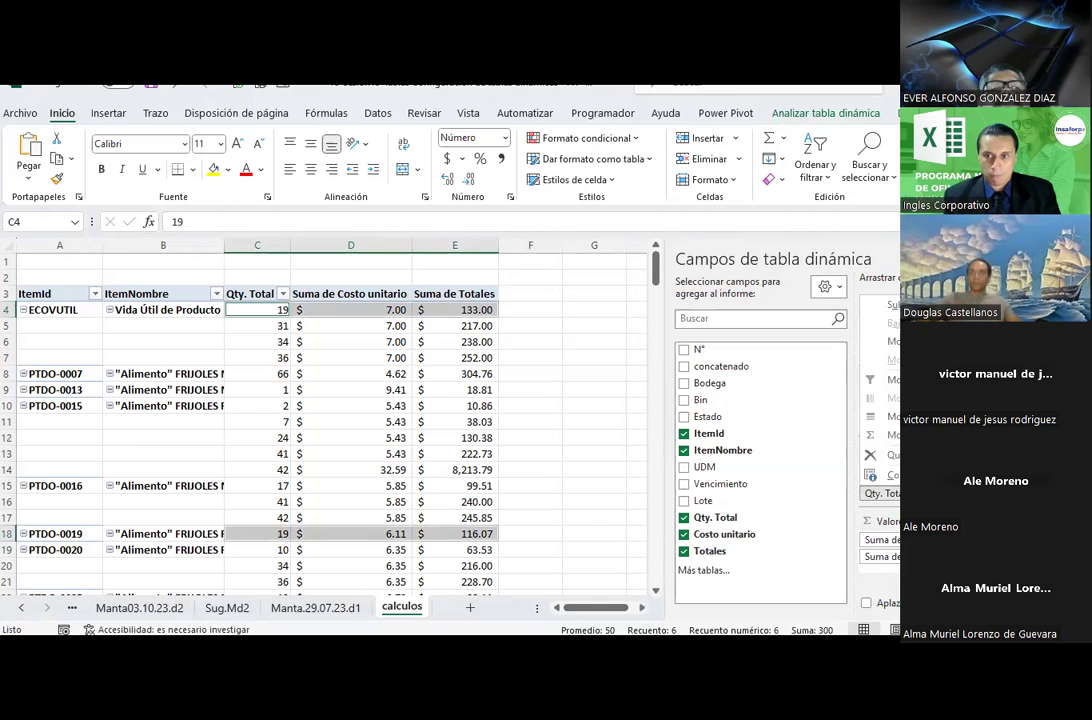
{"action": "left_click", "coordinate": [563, 376]}
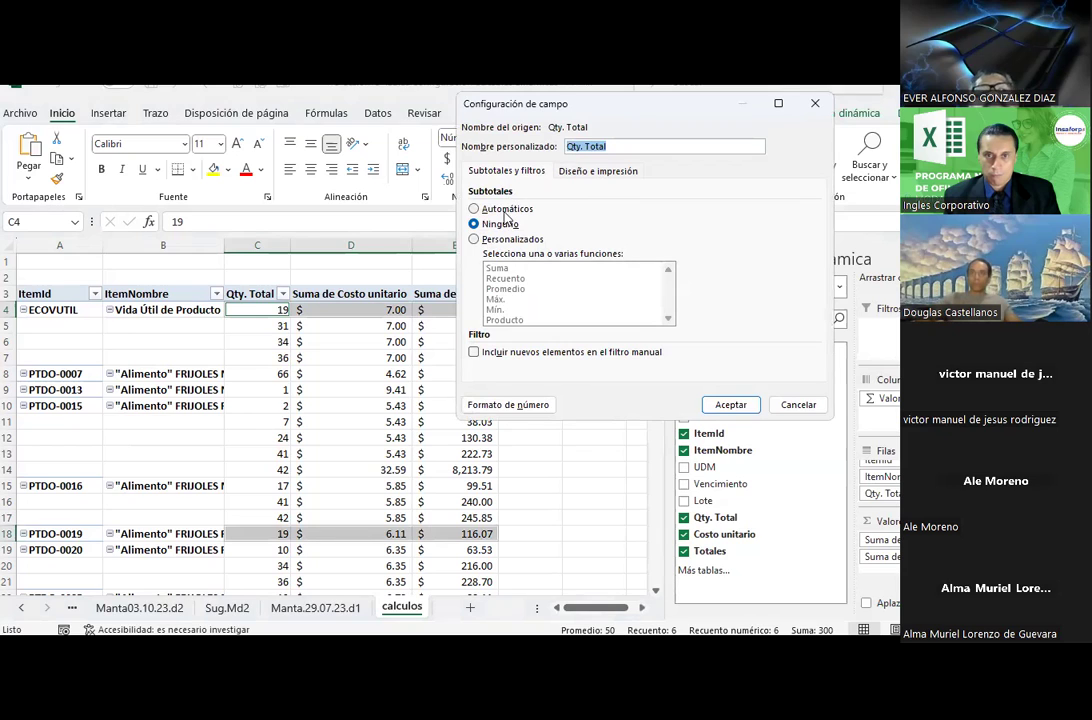
{"action": "left_click", "coordinate": [806, 404]}
{"action": "left_click", "coordinate": [585, 401]}
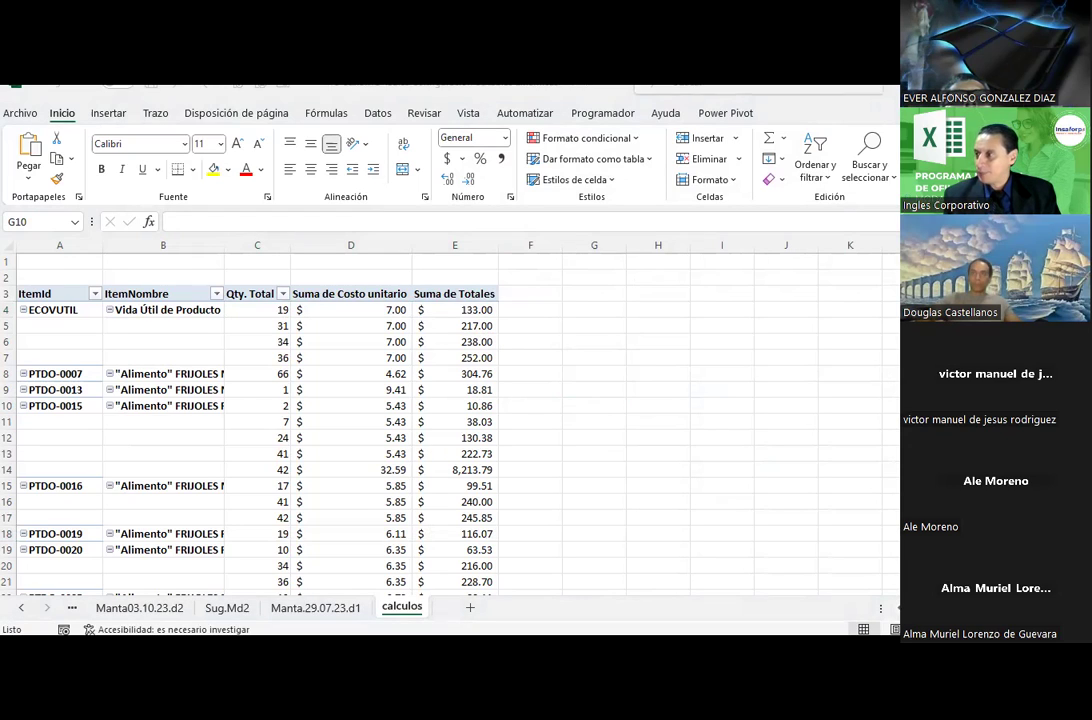
Autofit the ItemNombre column B, then drag it narrower to reveal the value columns.
{"action": "left_click", "coordinate": [590, 281]}
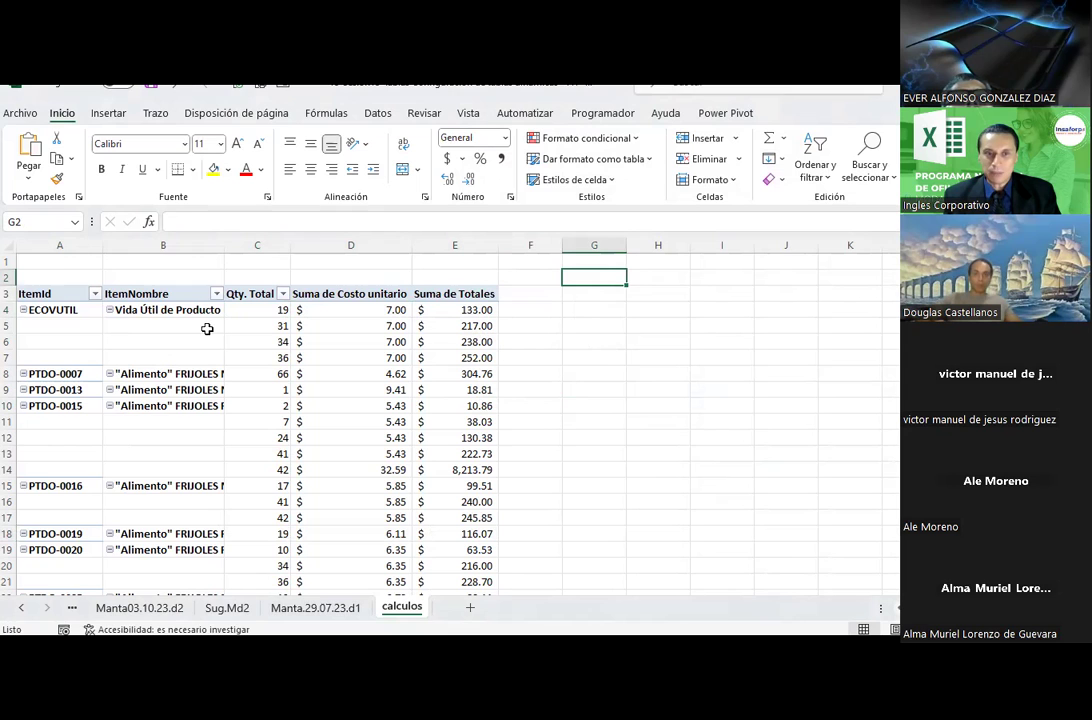
{"action": "left_click_drag", "start_coordinate": [175, 309], "coordinate": [156, 613]}
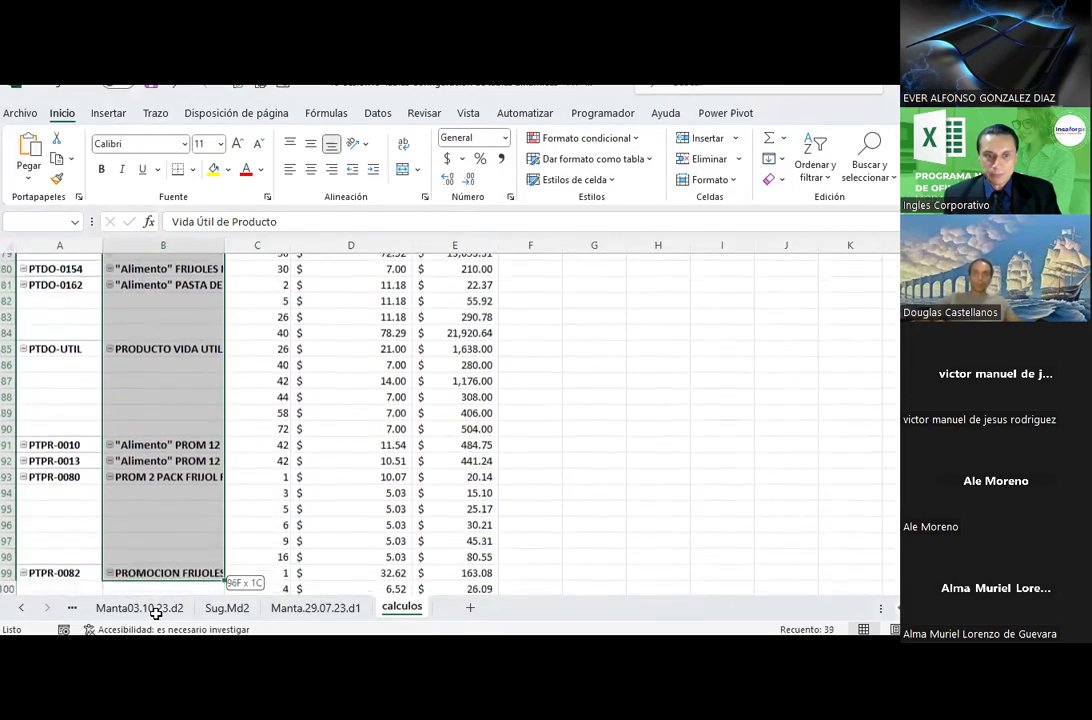
{"action": "left_click_drag", "start_coordinate": [156, 613], "coordinate": [156, 613]}
{"action": "left_click_drag", "start_coordinate": [215, 590], "coordinate": [195, 553]}
{"action": "double_click", "coordinate": [225, 244]}
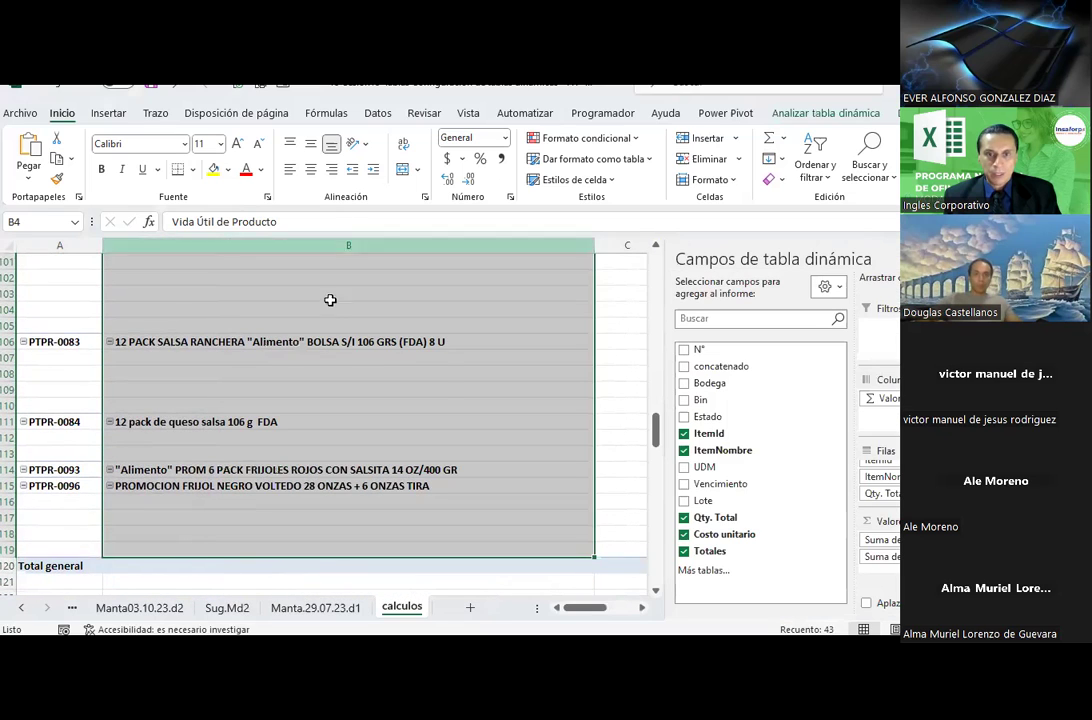
{"action": "left_click", "coordinate": [451, 392]}
{"action": "left_click", "coordinate": [270, 244]}
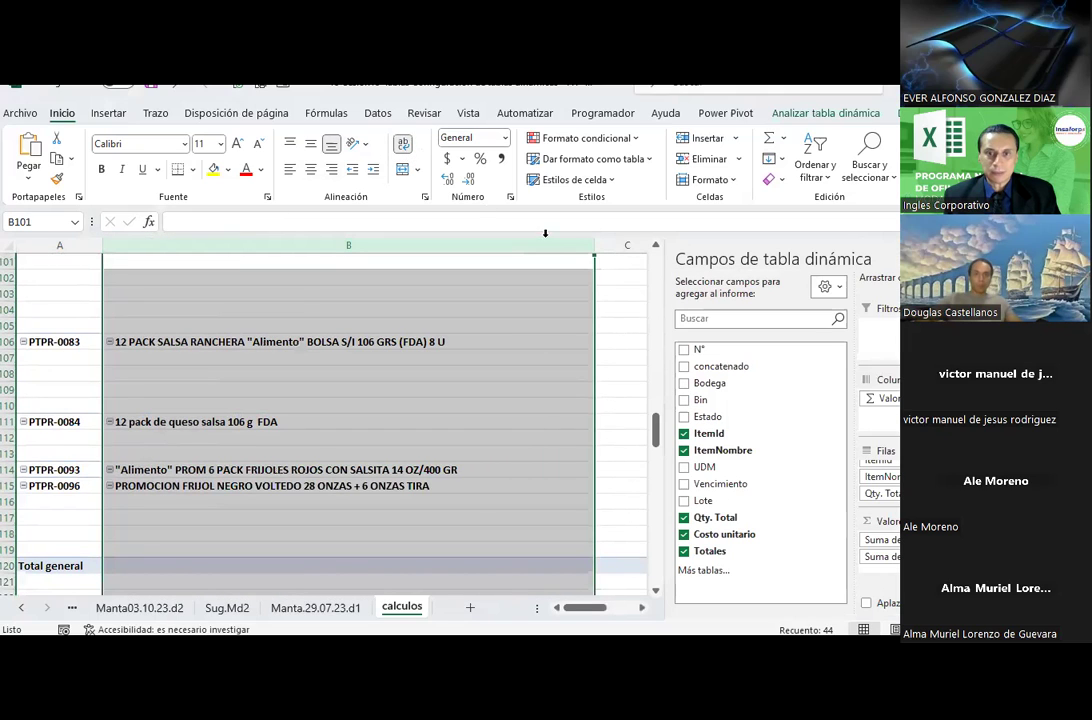
{"action": "left_click_drag", "start_coordinate": [594, 245], "coordinate": [325, 245]}
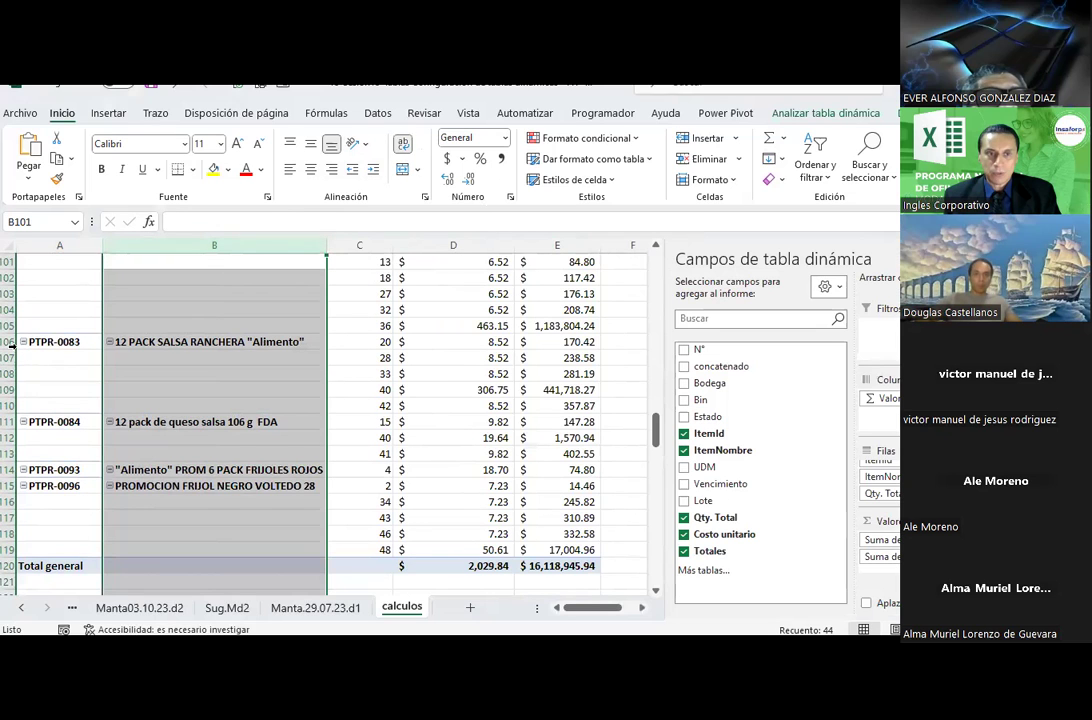
Autofit the heights of pivot rows 4 downward so product names wrap onto two lines.
{"action": "scroll", "coordinate": [366, 411], "scroll_direction": "up", "scroll_amount": 14}
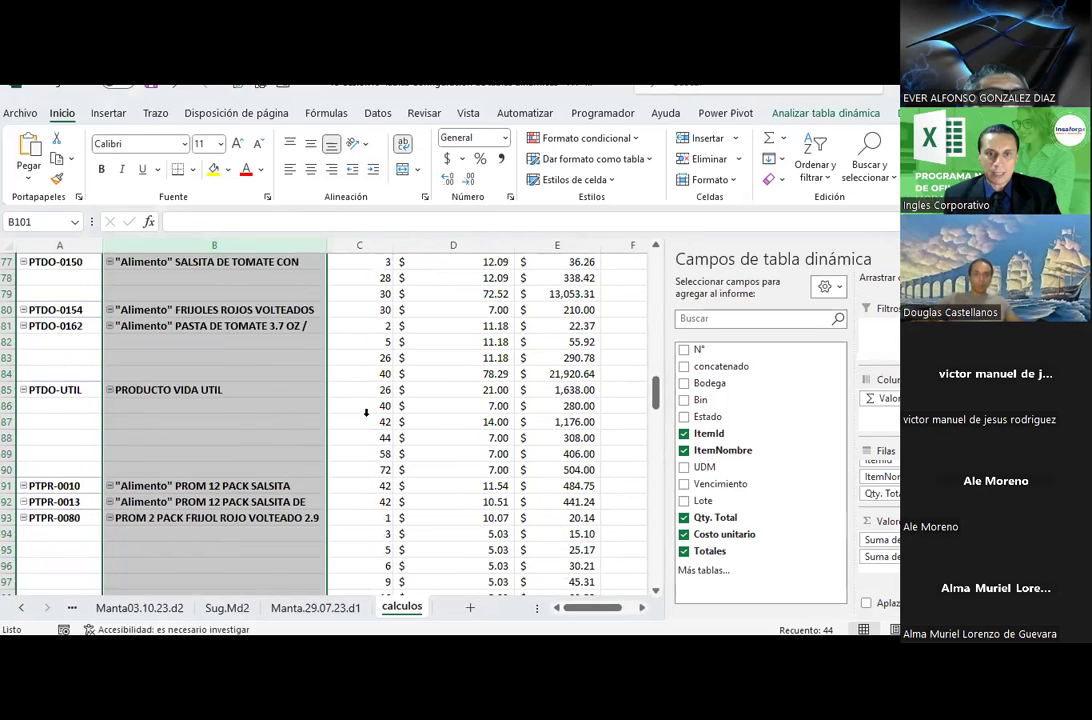
{"action": "scroll", "coordinate": [28, 366], "scroll_direction": "up", "scroll_amount": 7}
{"action": "scroll", "coordinate": [28, 366], "scroll_direction": "up", "scroll_amount": 5}
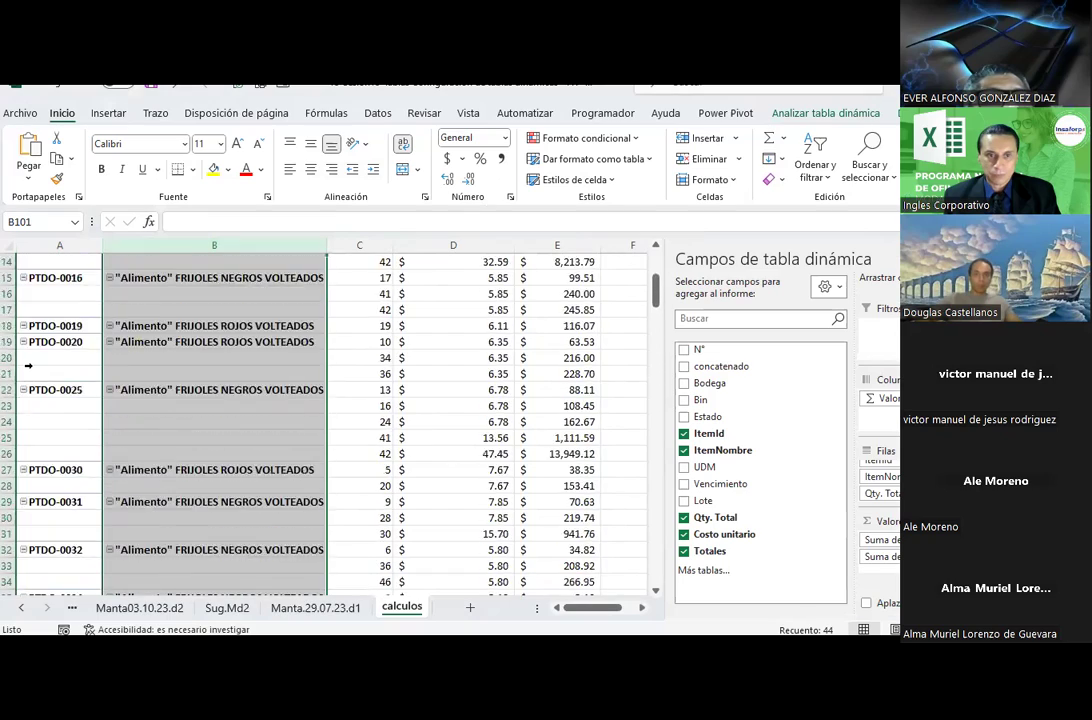
{"action": "scroll", "coordinate": [25, 365], "scroll_direction": "up", "scroll_amount": 7}
{"action": "mouse_move", "coordinate": [8, 310]}
{"action": "left_mouse_down"}
{"action": "mouse_move", "coordinate": [10, 580]}
{"action": "mouse_move", "coordinate": [8, 566]}
{"action": "left_mouse_up"}
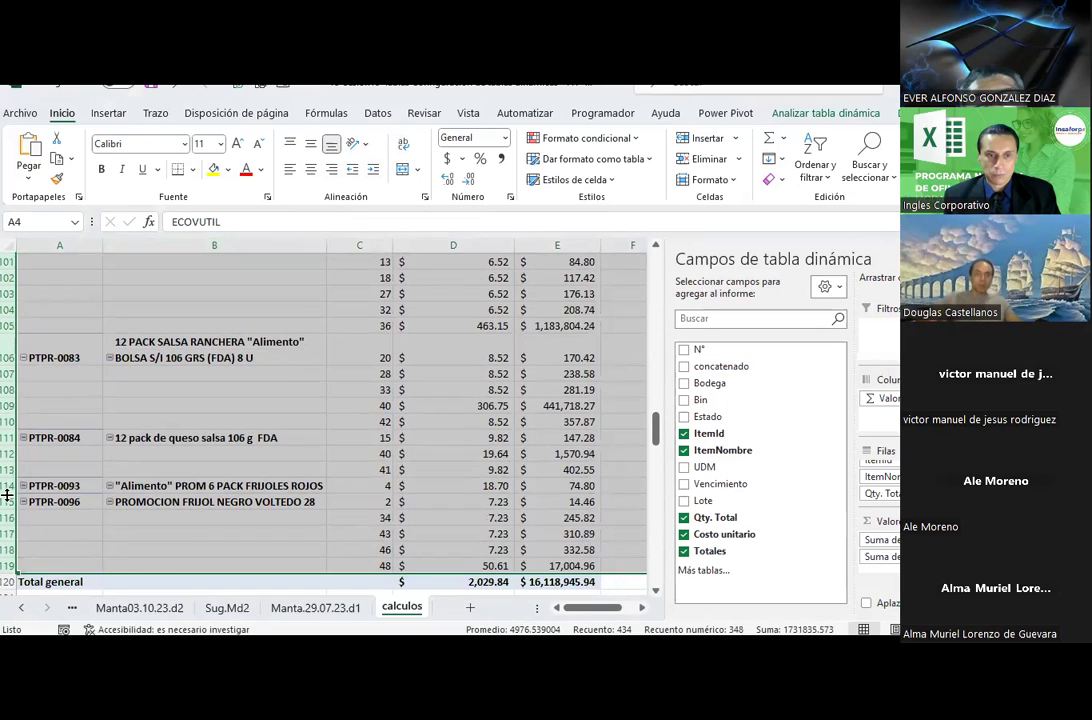
{"action": "scroll", "coordinate": [521, 480], "scroll_direction": "up", "scroll_amount": 5}
{"action": "scroll", "coordinate": [521, 480], "scroll_direction": "up", "scroll_amount": 7}
{"action": "scroll", "coordinate": [521, 480], "scroll_direction": "up", "scroll_amount": 7}
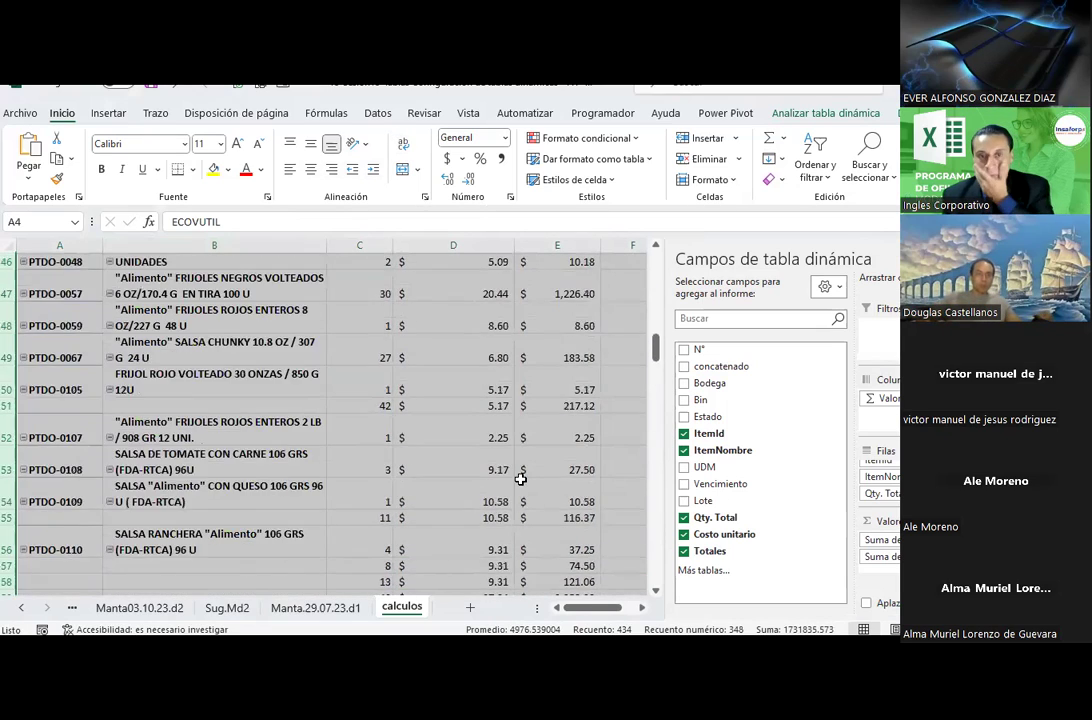
{"action": "scroll", "coordinate": [521, 480], "scroll_direction": "up", "scroll_amount": 7}
{"action": "scroll", "coordinate": [521, 480], "scroll_direction": "up", "scroll_amount": 7}
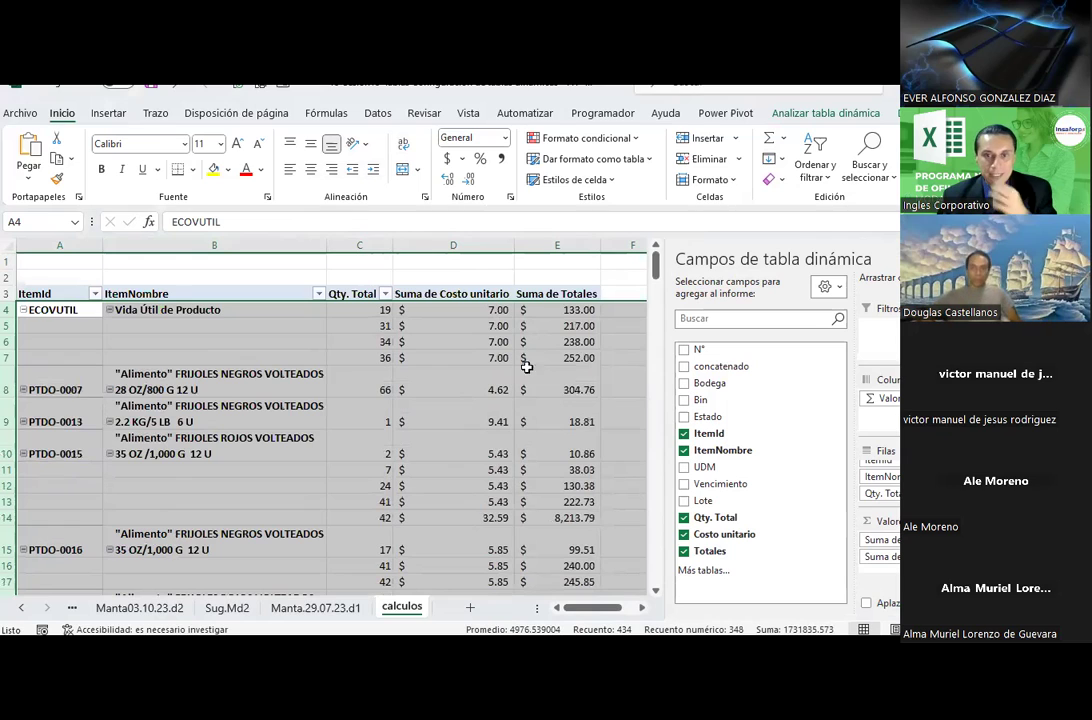
{"action": "left_click", "coordinate": [385, 326]}
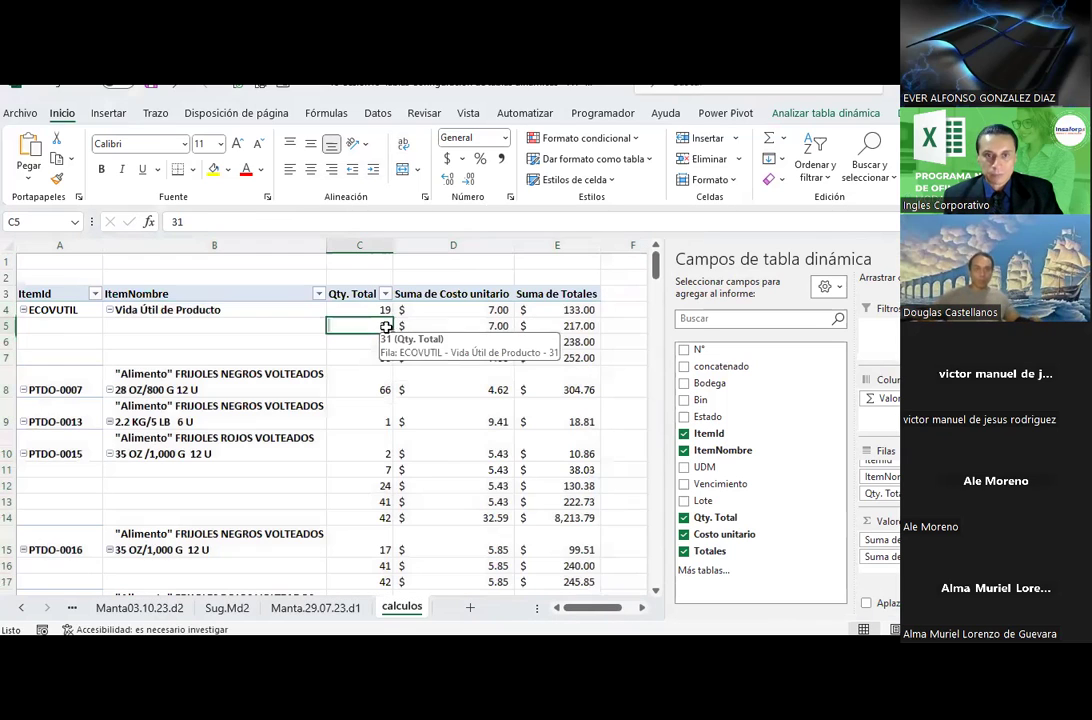
{"action": "left_click", "coordinate": [382, 344]}
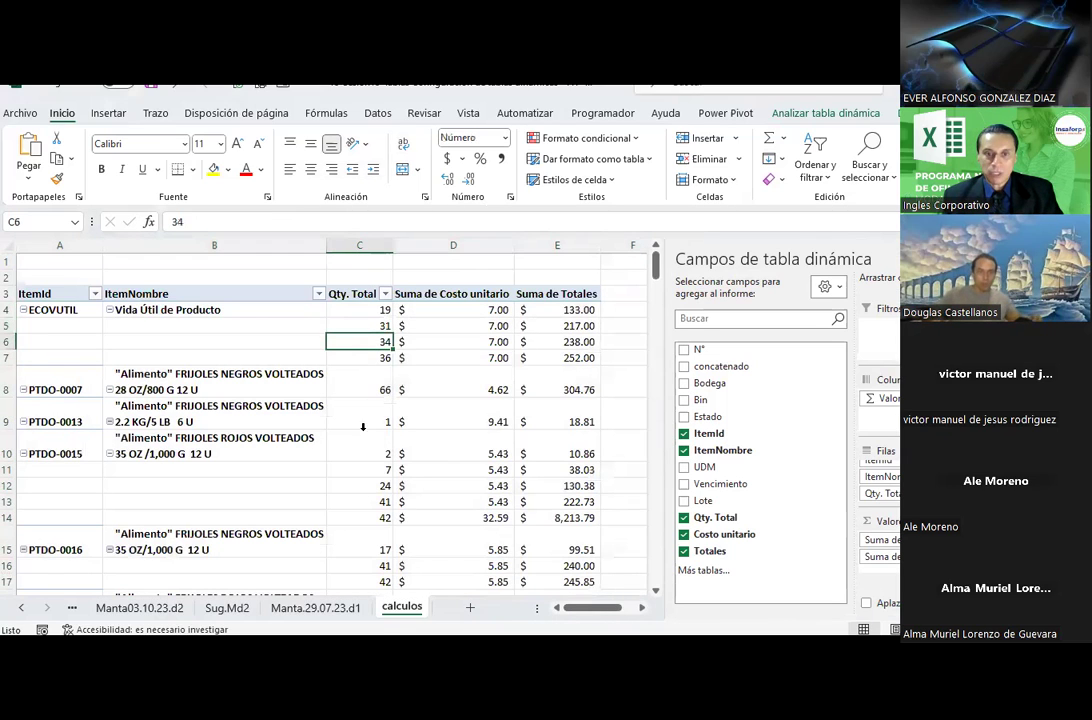
Filter Manta.29.07.23.d1 to ECOVUTIL only and inspect its four Lote values.
{"action": "left_click", "coordinate": [314, 612]}
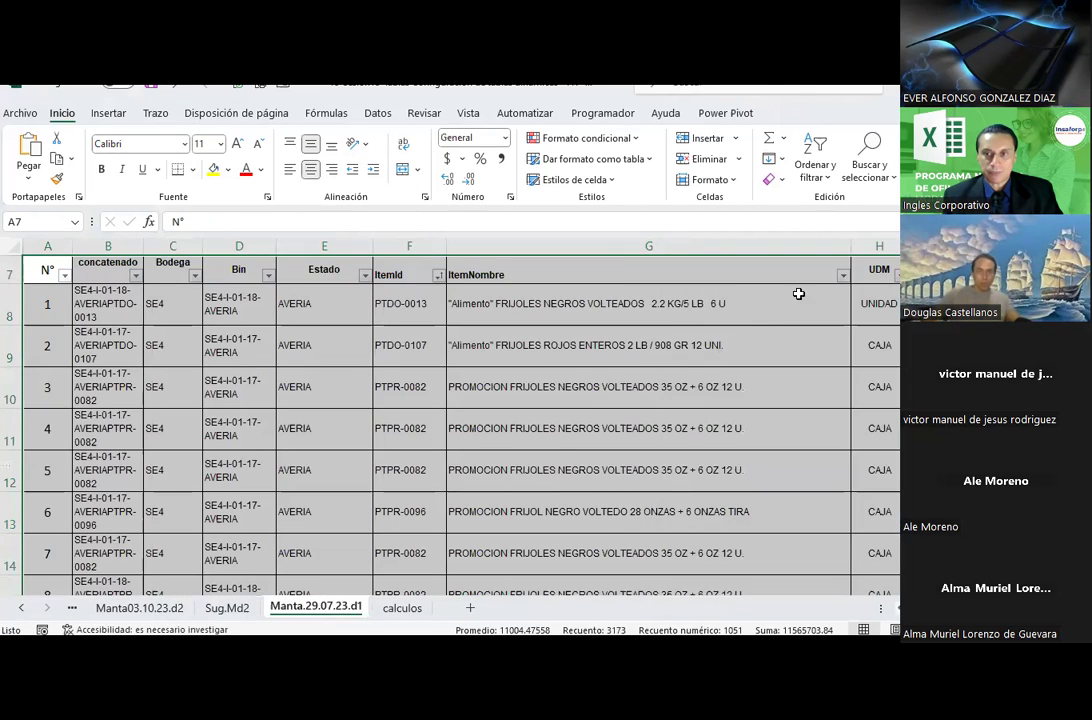
{"action": "left_click", "coordinate": [437, 277]}
{"action": "left_click", "coordinate": [272, 468]}
{"action": "left_click", "coordinate": [270, 485]}
{"action": "left_click", "coordinate": [339, 617]}
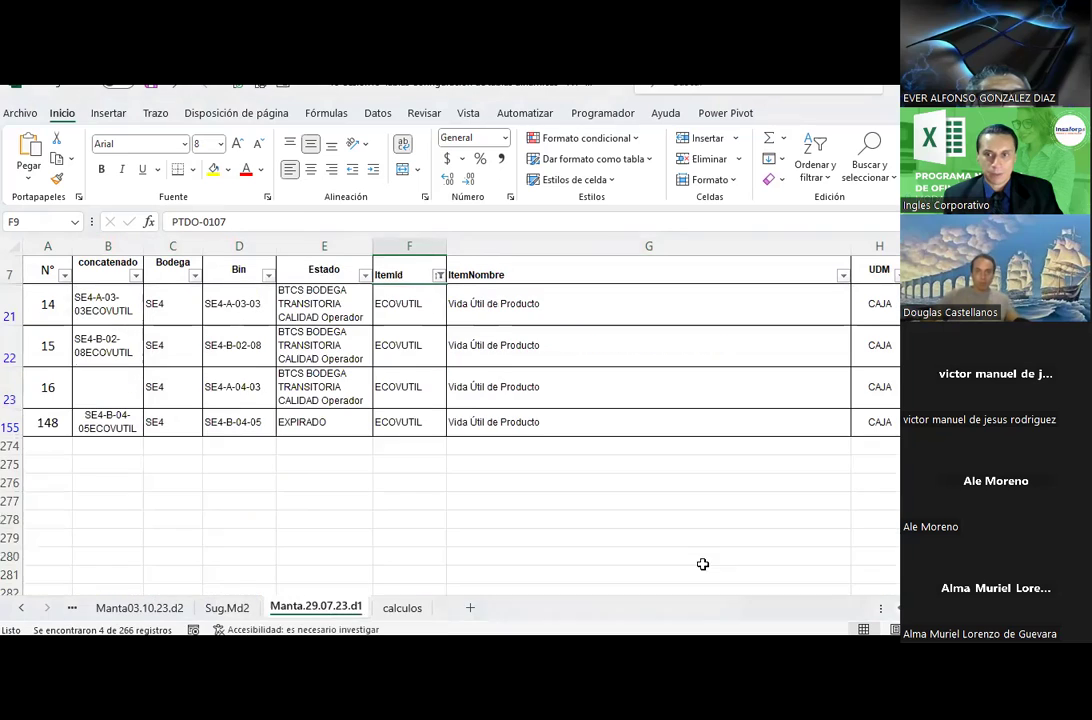
{"action": "scroll", "coordinate": [450, 360], "scroll_direction": "right", "scroll_amount": 3}
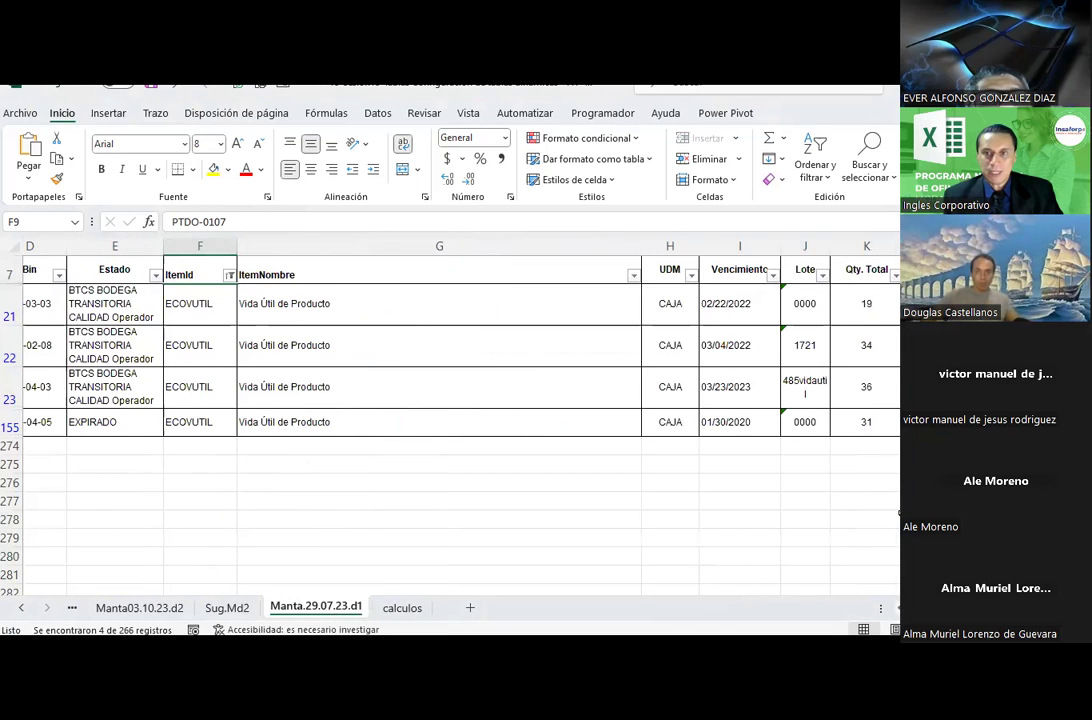
{"action": "left_click", "coordinate": [798, 308]}
{"action": "left_click_drag", "start_coordinate": [800, 337], "coordinate": [796, 425]}
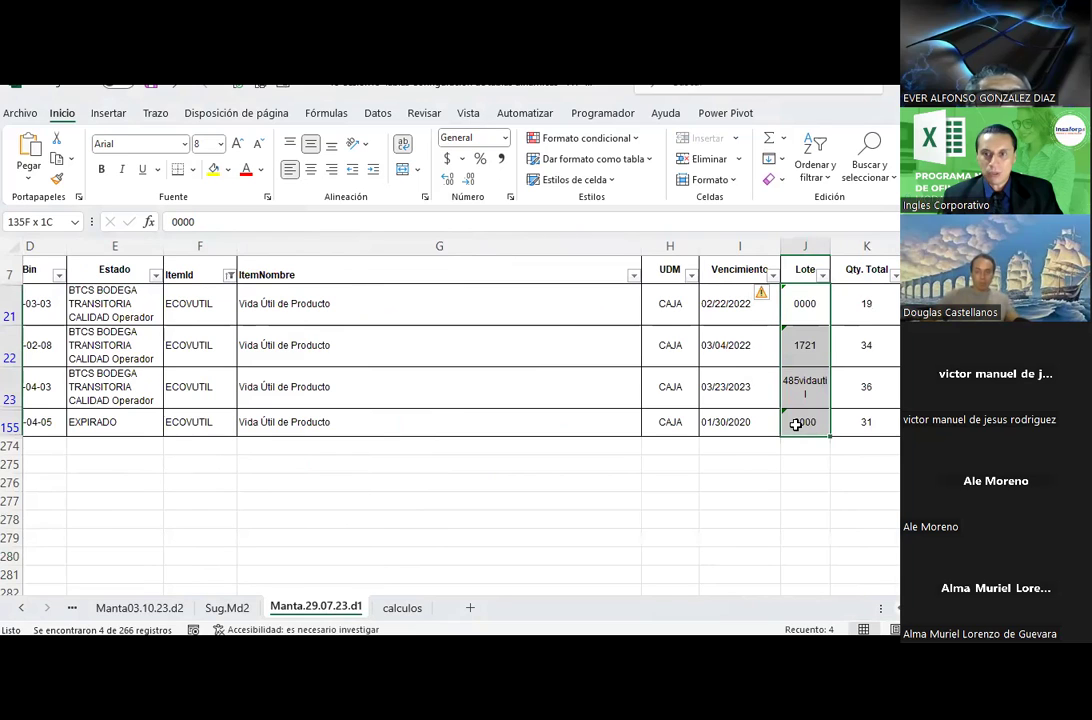
{"action": "left_click", "coordinate": [796, 425]}
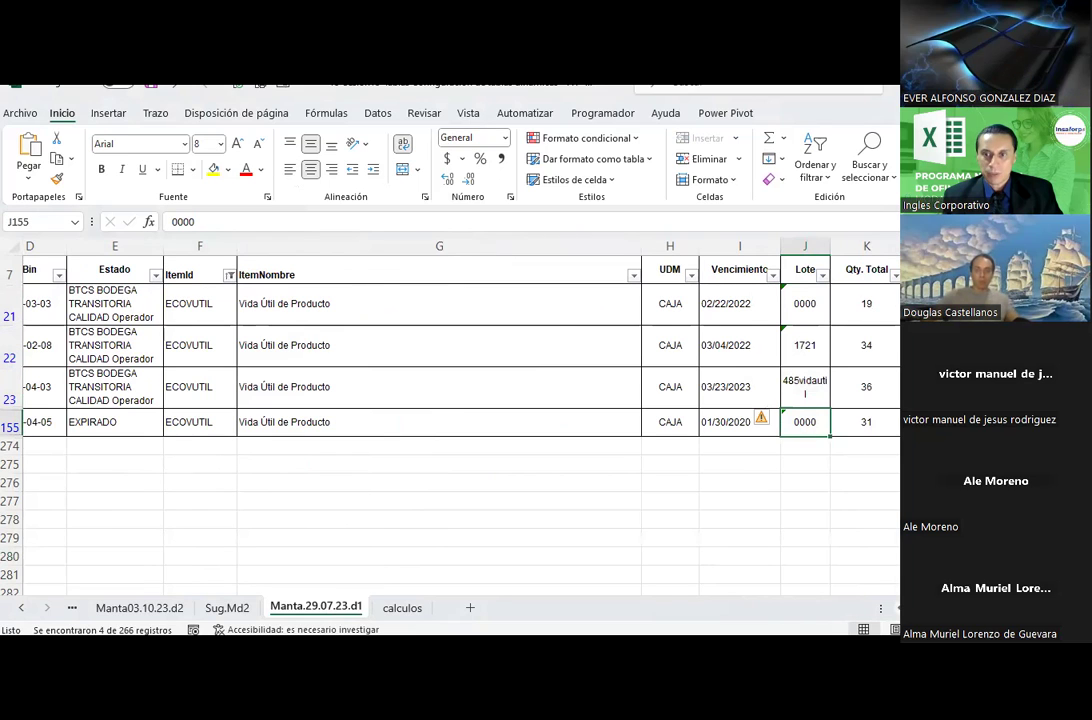
{"action": "left_click", "coordinate": [935, 303]}
Cross-check the Lote values in J21 and J155, then return to the calculos pivot.
{"action": "left_click", "coordinate": [405, 607]}
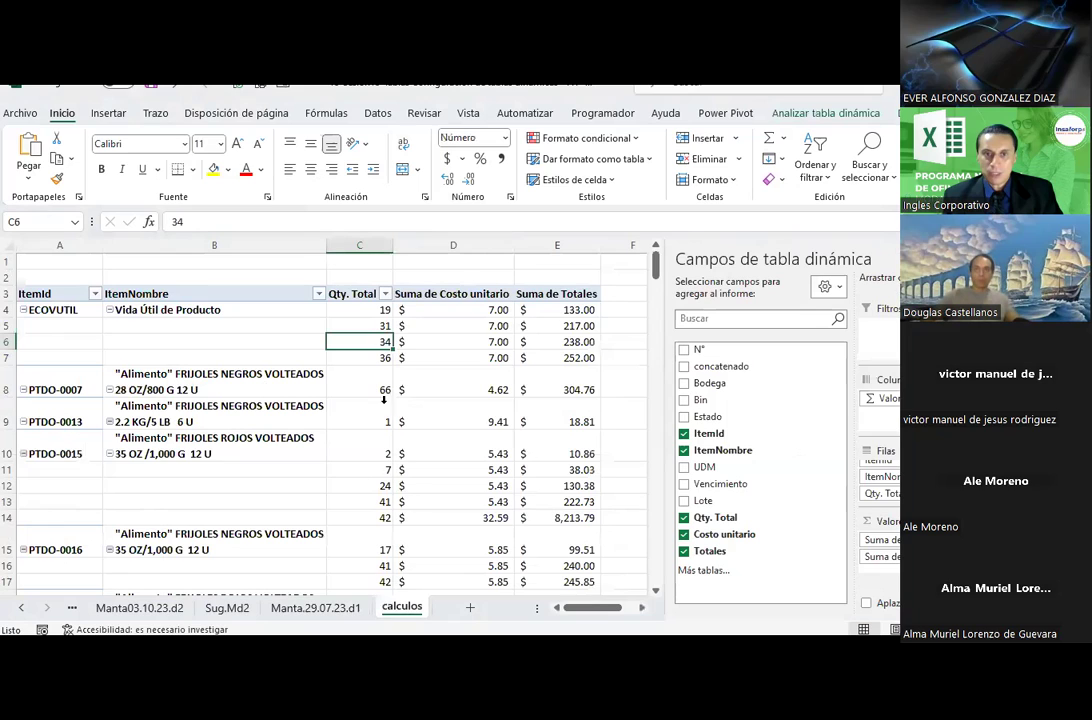
{"action": "left_click", "coordinate": [355, 608]}
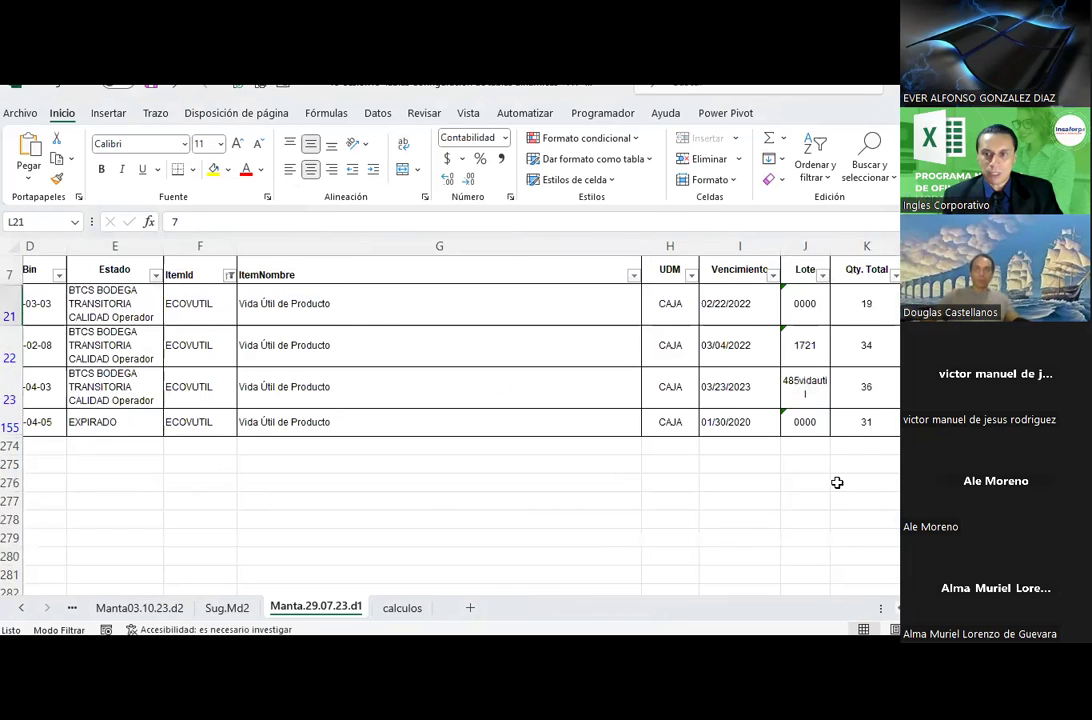
{"action": "left_click", "coordinate": [807, 422]}
{"action": "left_click", "coordinate": [797, 308]}
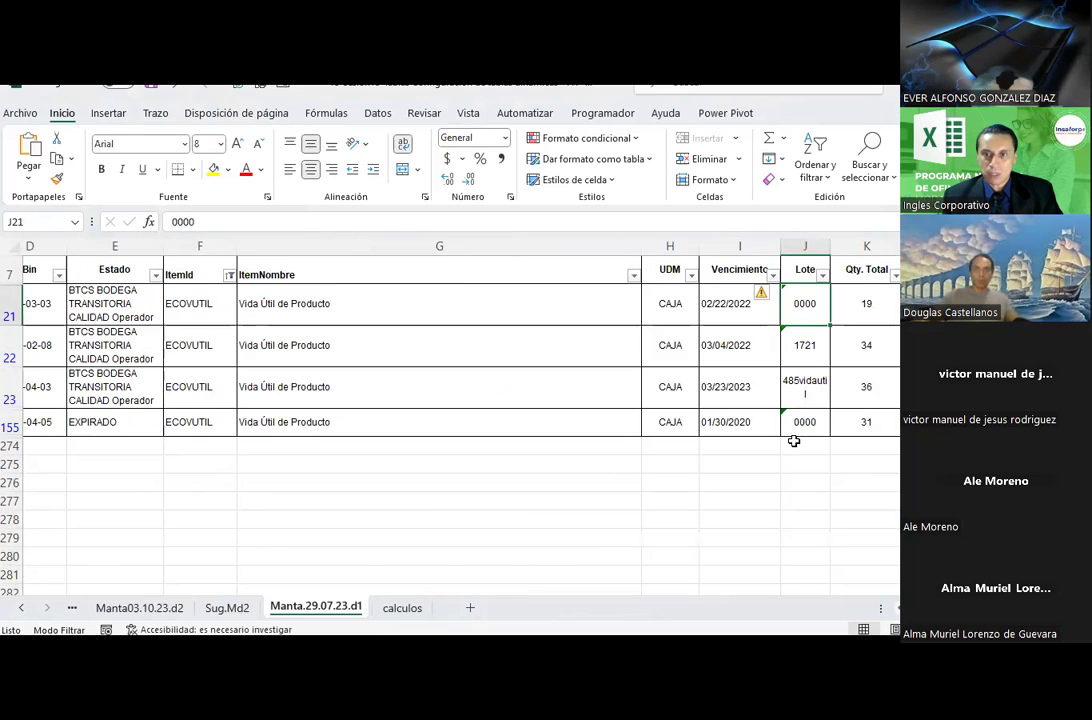
{"action": "left_click", "coordinate": [390, 610]}
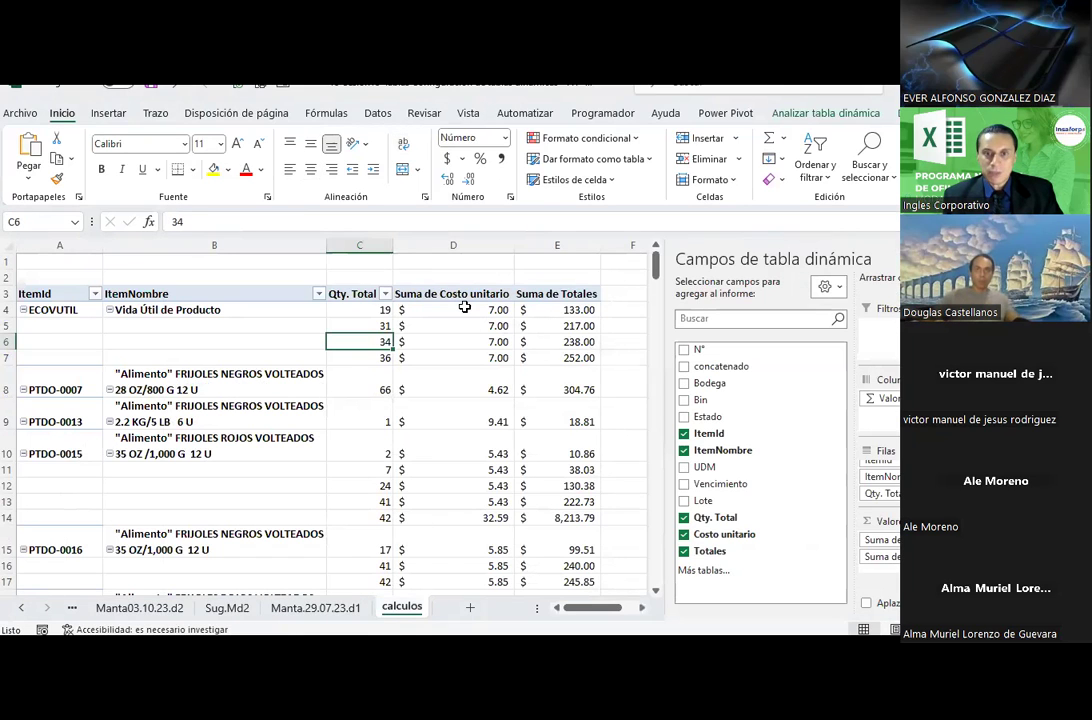
{"action": "left_click", "coordinate": [552, 311]}
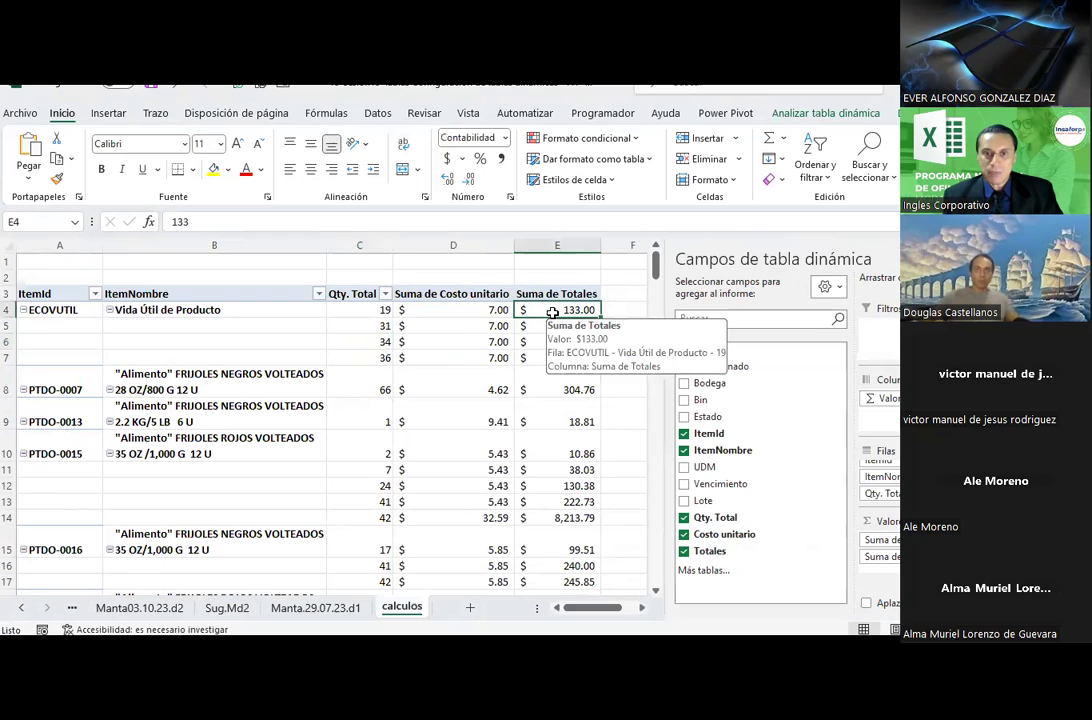
{"action": "left_click", "coordinate": [826, 113]}
{"action": "left_click", "coordinate": [858, 172]}
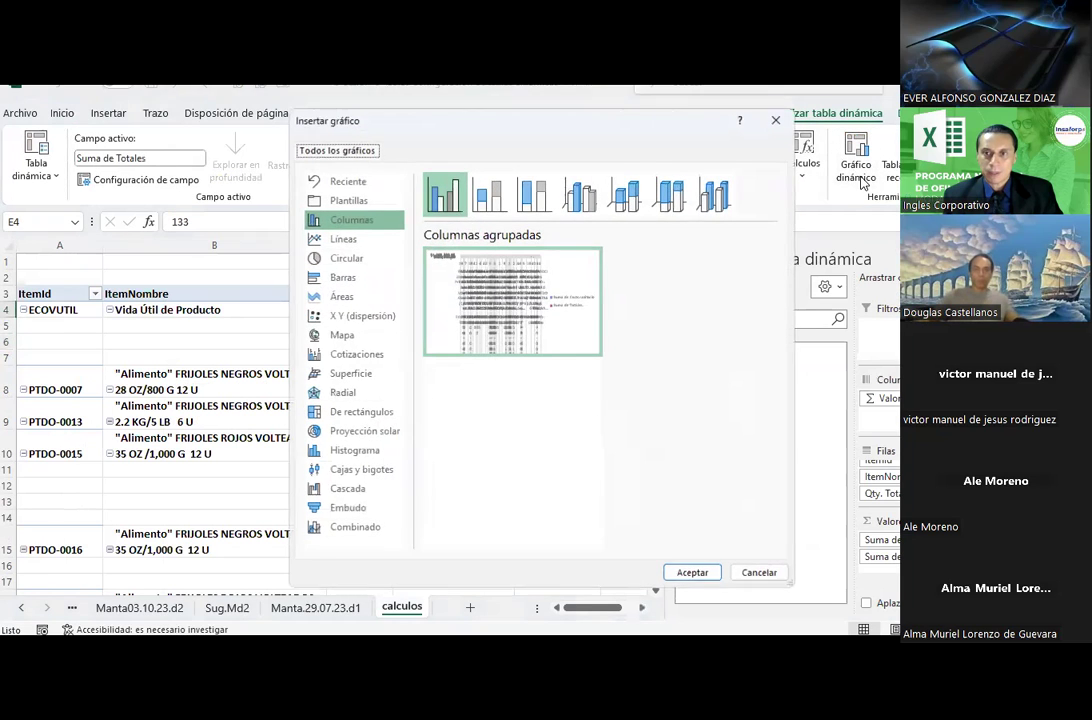
{"action": "key", "text": "Escape"}
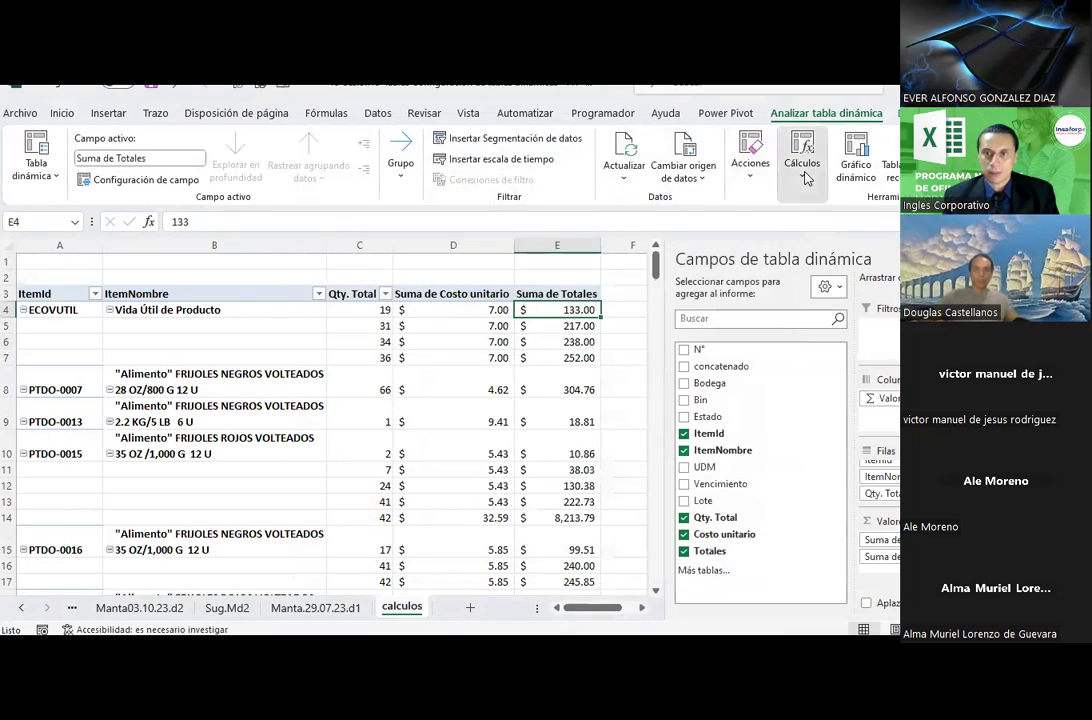
{"action": "left_click", "coordinate": [802, 165]}
{"action": "left_click", "coordinate": [828, 250]}
{"action": "left_click", "coordinate": [828, 262]}
{"action": "left_click", "coordinate": [828, 262]}
{"action": "left_click", "coordinate": [830, 276]}
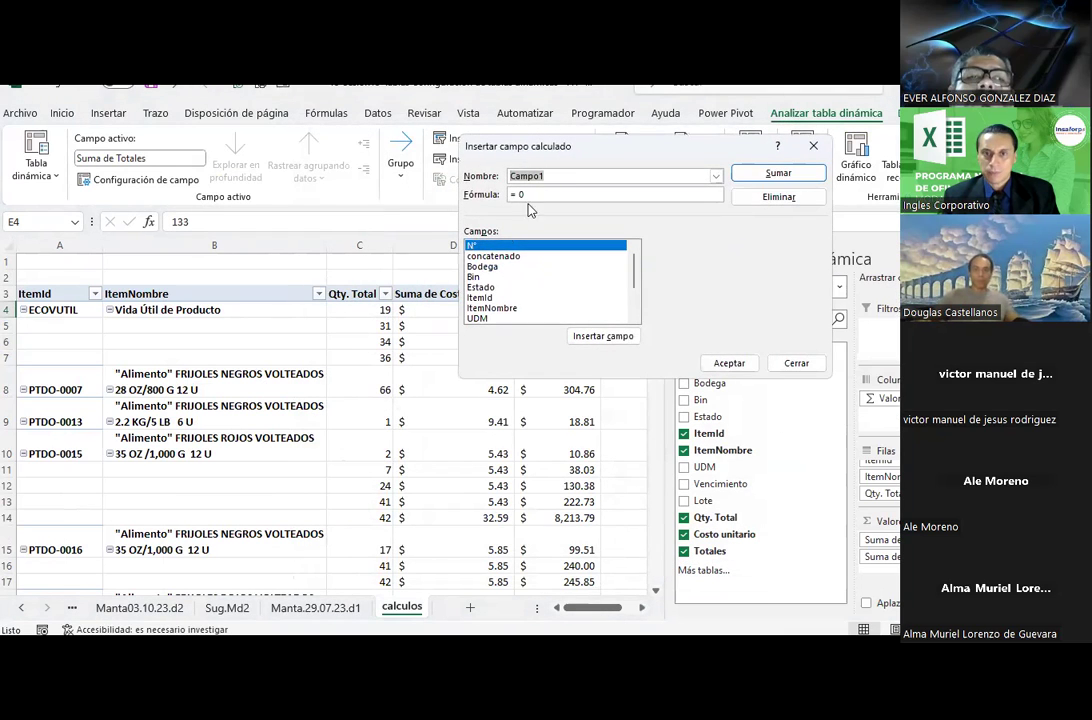
{"action": "left_click", "coordinate": [716, 176]}
{"action": "left_click", "coordinate": [615, 191]}
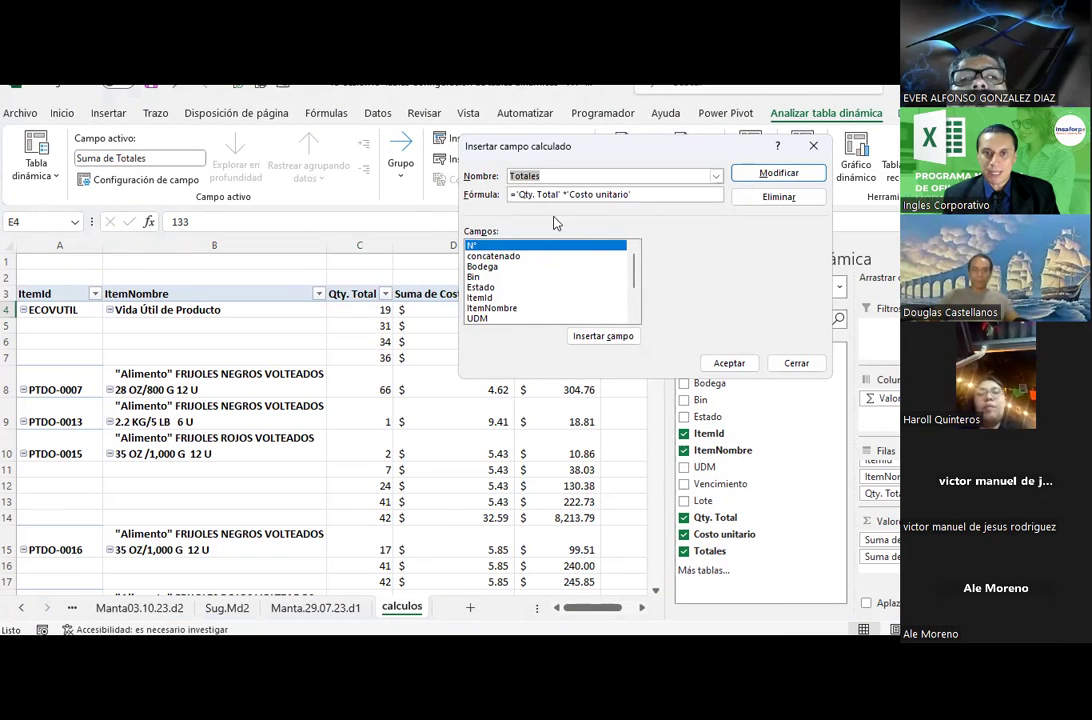
{"action": "key", "text": "Escape"}
{"action": "left_click", "coordinate": [621, 330]}
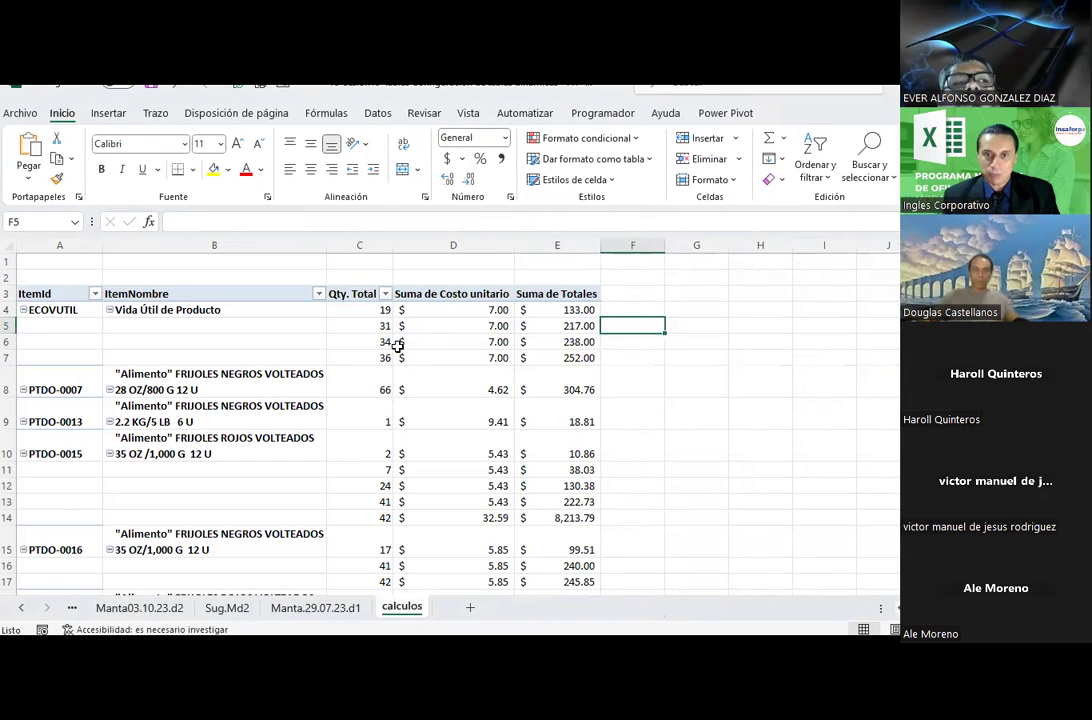
{"action": "mouse_move", "coordinate": [409, 372]}
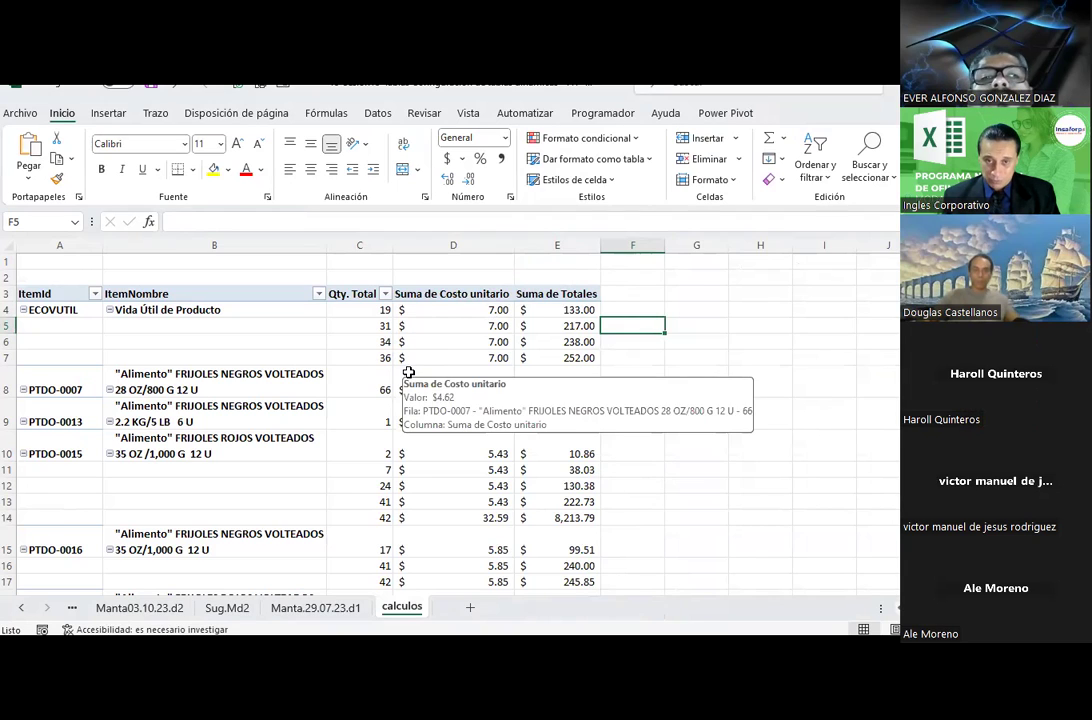
{"action": "mouse_move", "coordinate": [551, 374]}
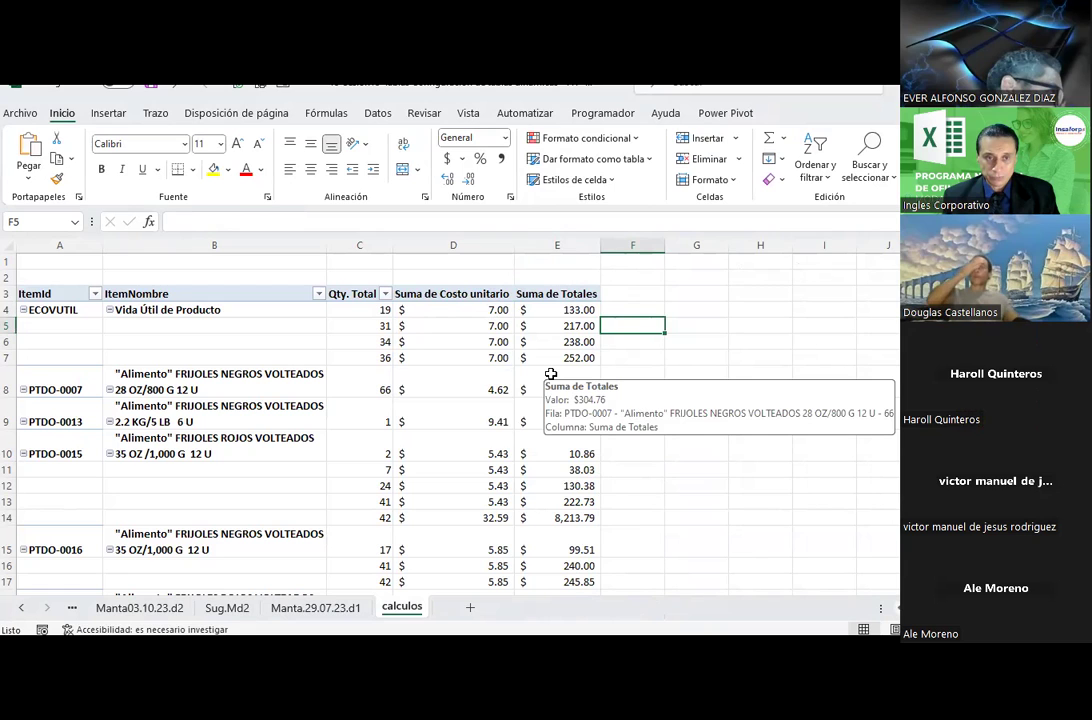
{"action": "left_click", "coordinate": [444, 309]}
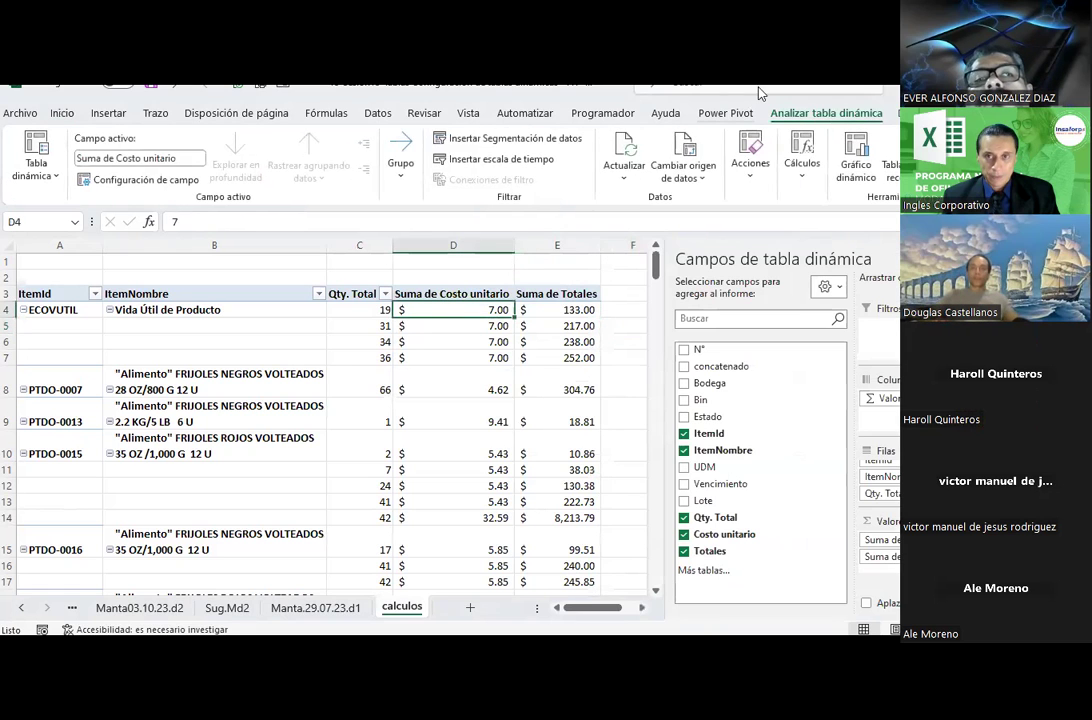
Set Subtotales to No mostrar subtotales and review the grand total and report layout options.
{"action": "left_click", "coordinate": [912, 113]}
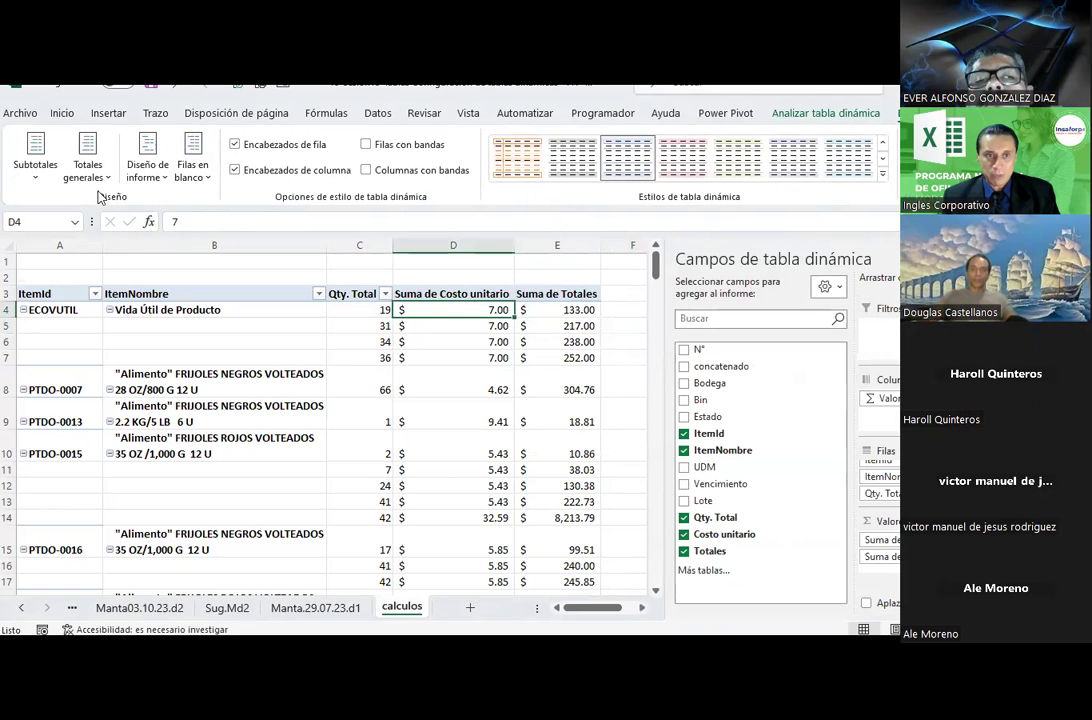
{"action": "left_click", "coordinate": [35, 172]}
{"action": "left_click", "coordinate": [62, 212]}
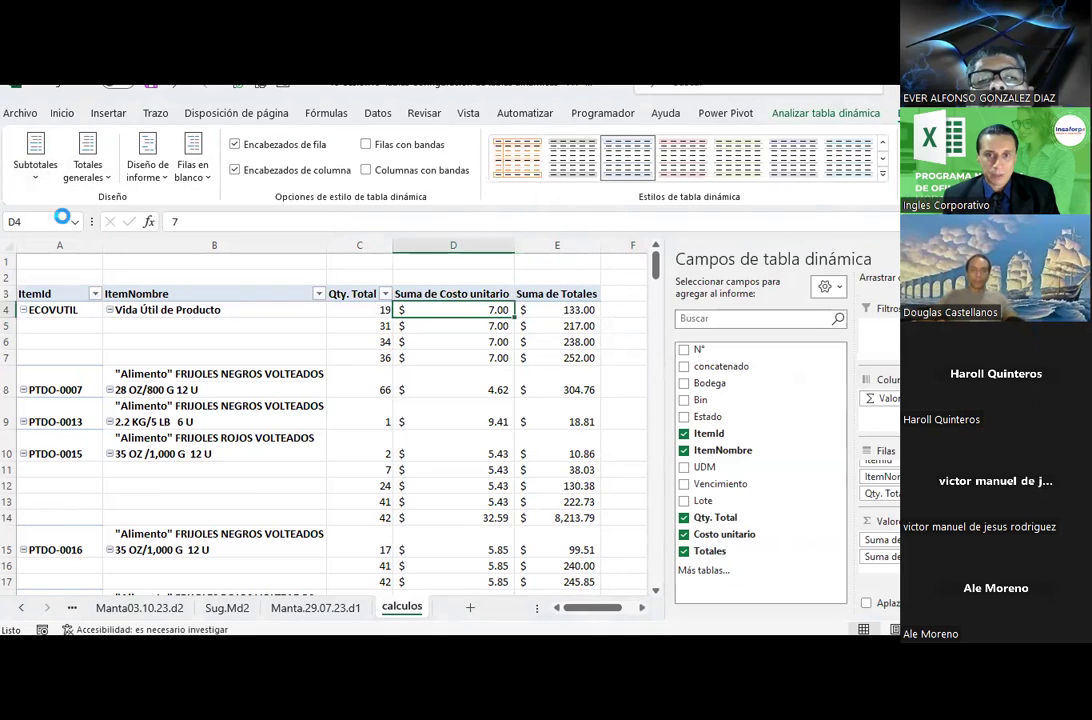
{"action": "left_click", "coordinate": [92, 168]}
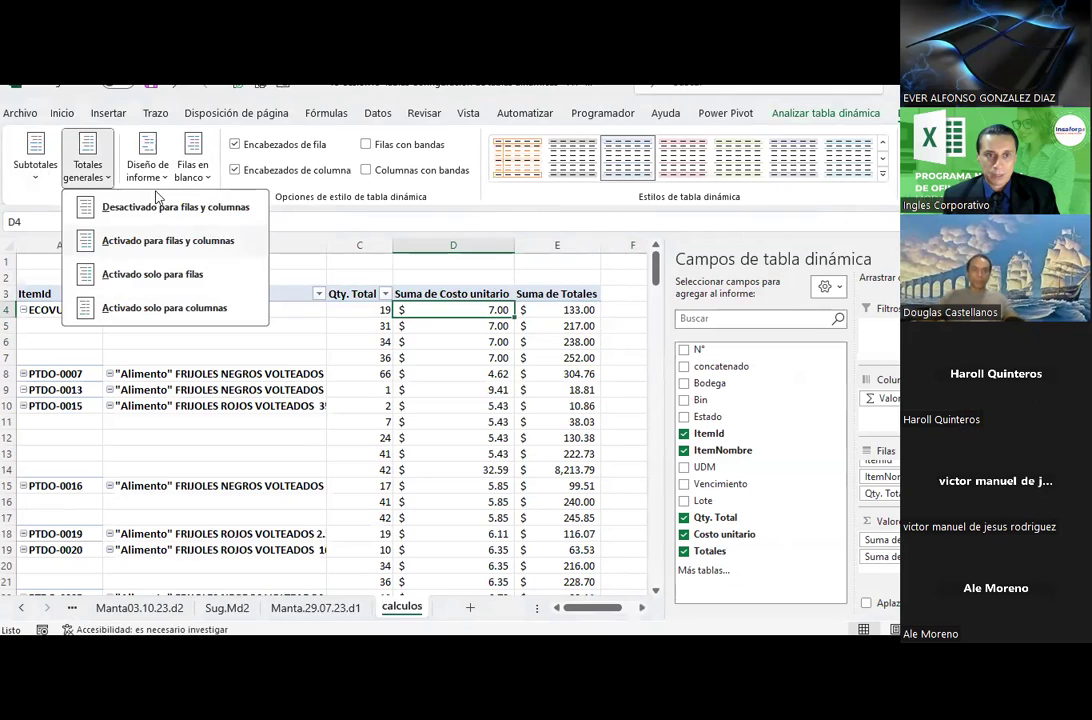
{"action": "left_click", "coordinate": [150, 172]}
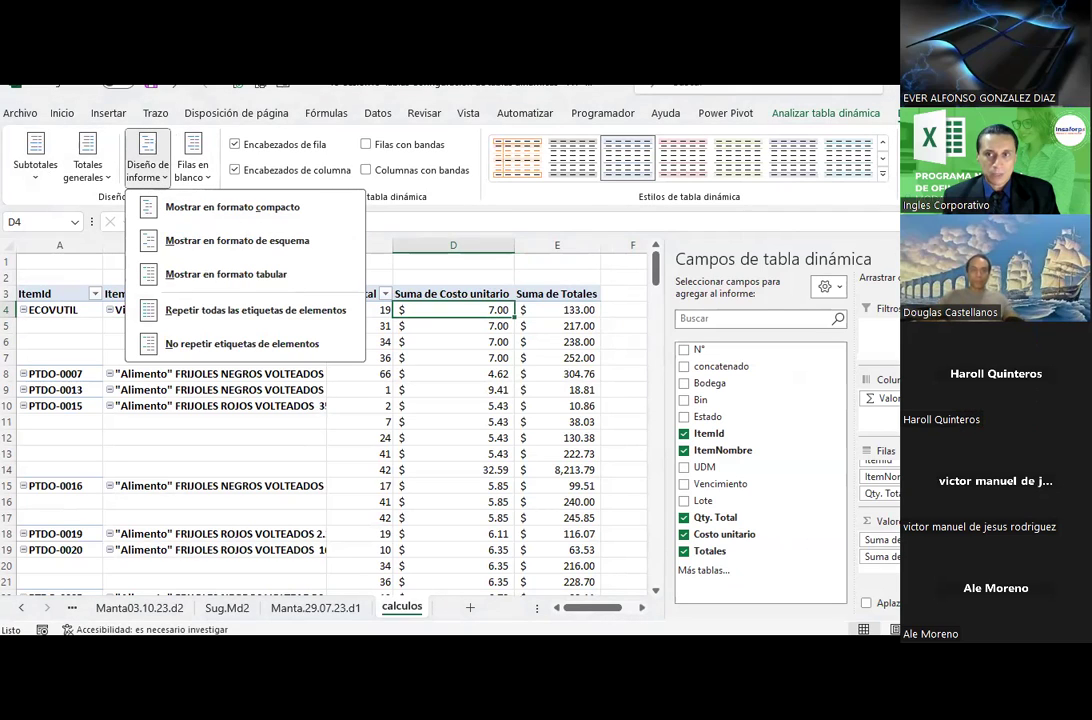
{"action": "key", "text": "Escape"}
{"action": "left_click", "coordinate": [808, 112]}
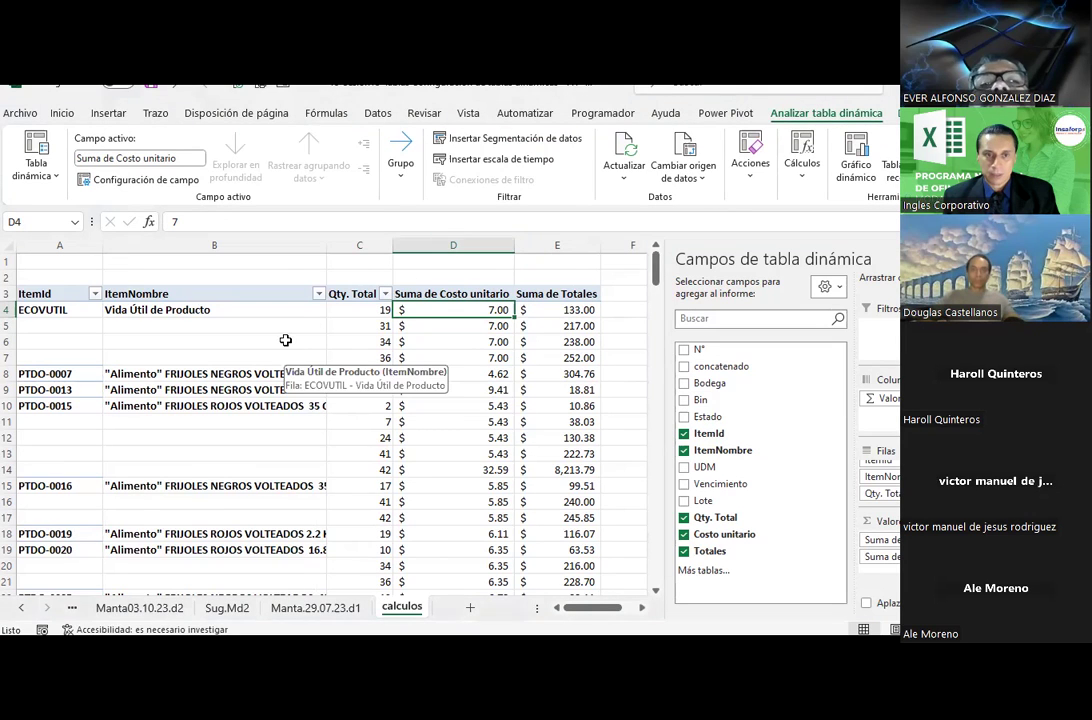
{"action": "left_click", "coordinate": [351, 330]}
{"action": "left_click", "coordinate": [346, 342]}
{"action": "left_click", "coordinate": [346, 358]}
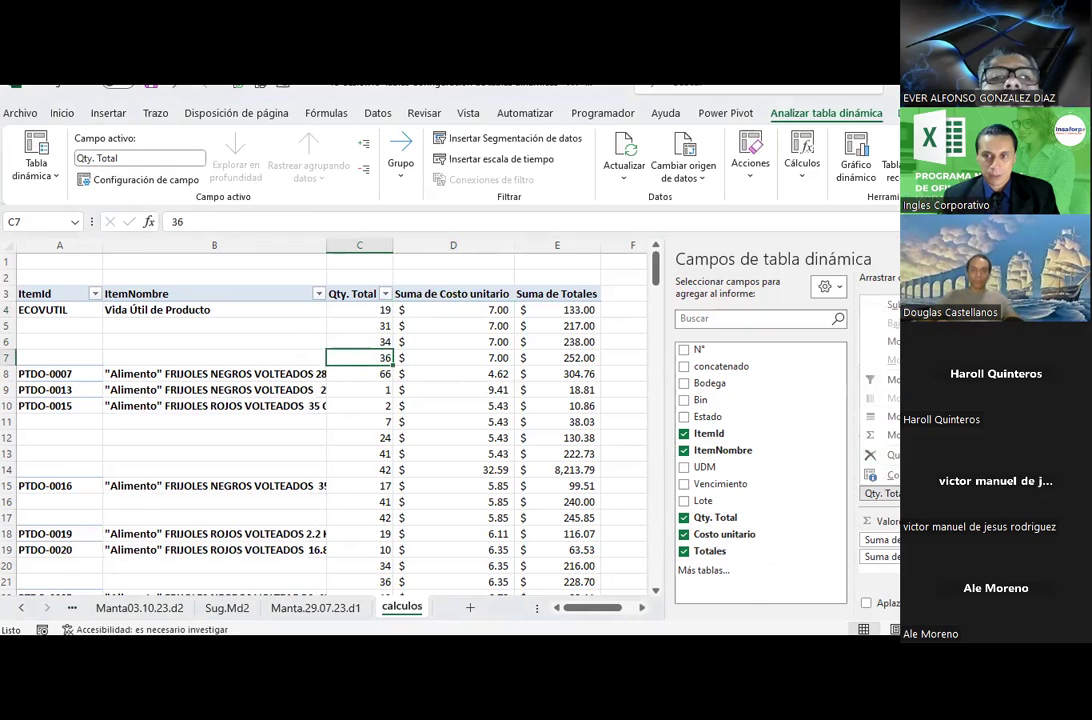
Give Qty. Total custom Suma subtotals in its field settings, then refresh all pivot data.
{"action": "left_click", "coordinate": [140, 179]}
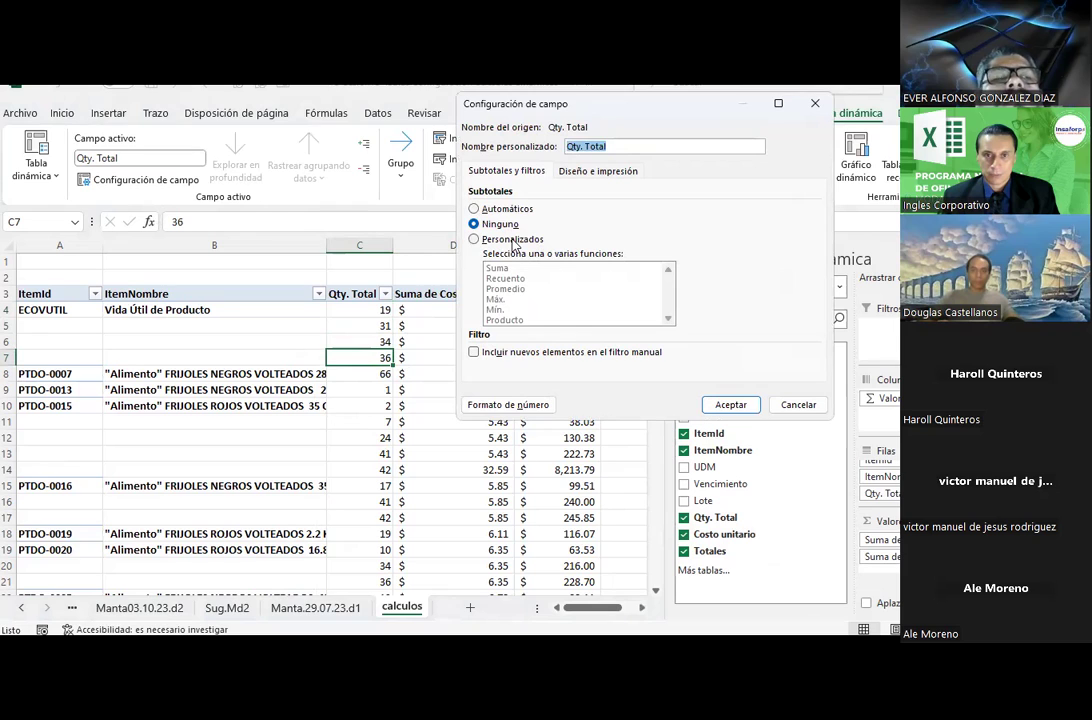
{"action": "left_click", "coordinate": [512, 240]}
{"action": "left_click", "coordinate": [496, 269]}
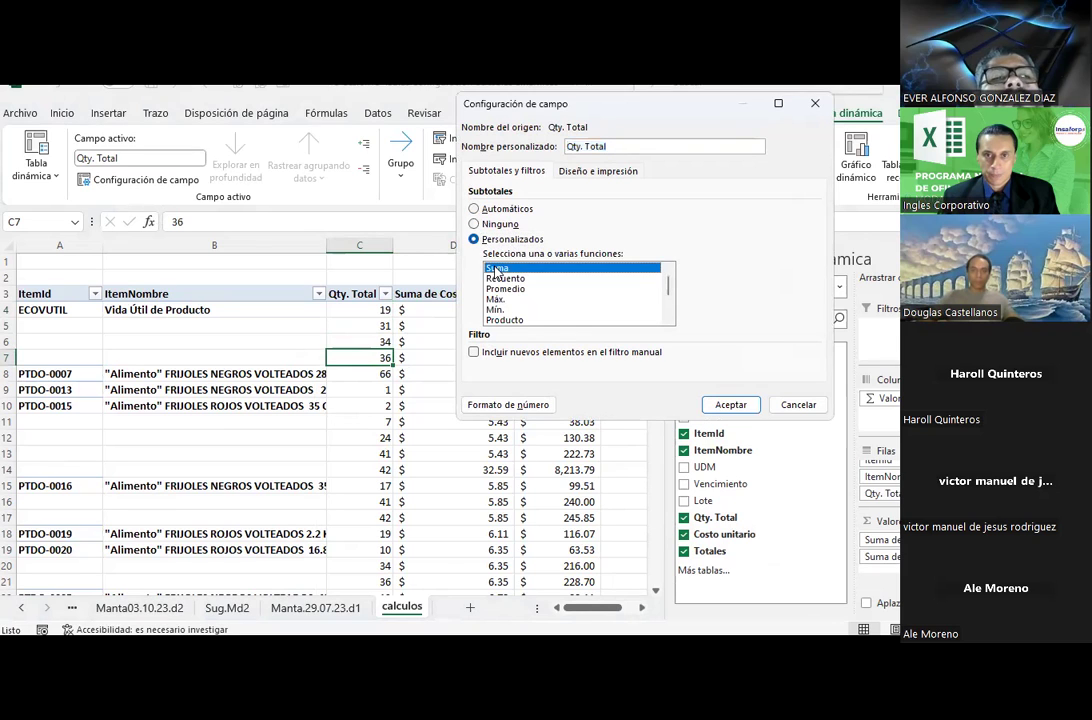
{"action": "left_click", "coordinate": [724, 404]}
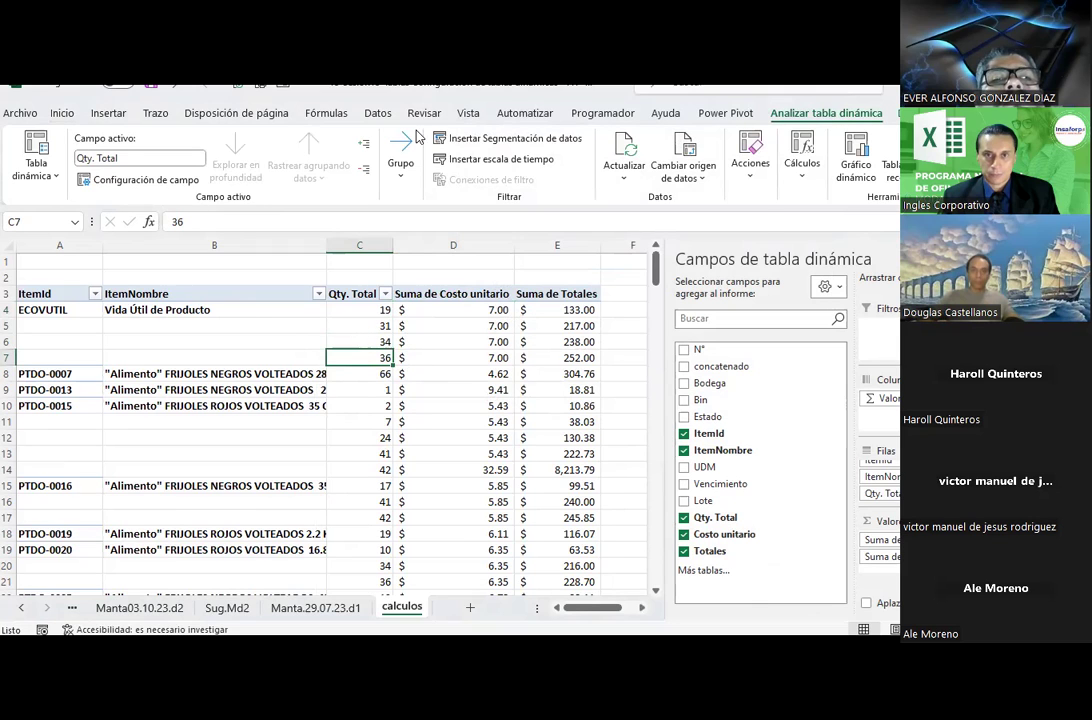
{"action": "left_click", "coordinate": [624, 176]}
{"action": "left_click", "coordinate": [640, 222]}
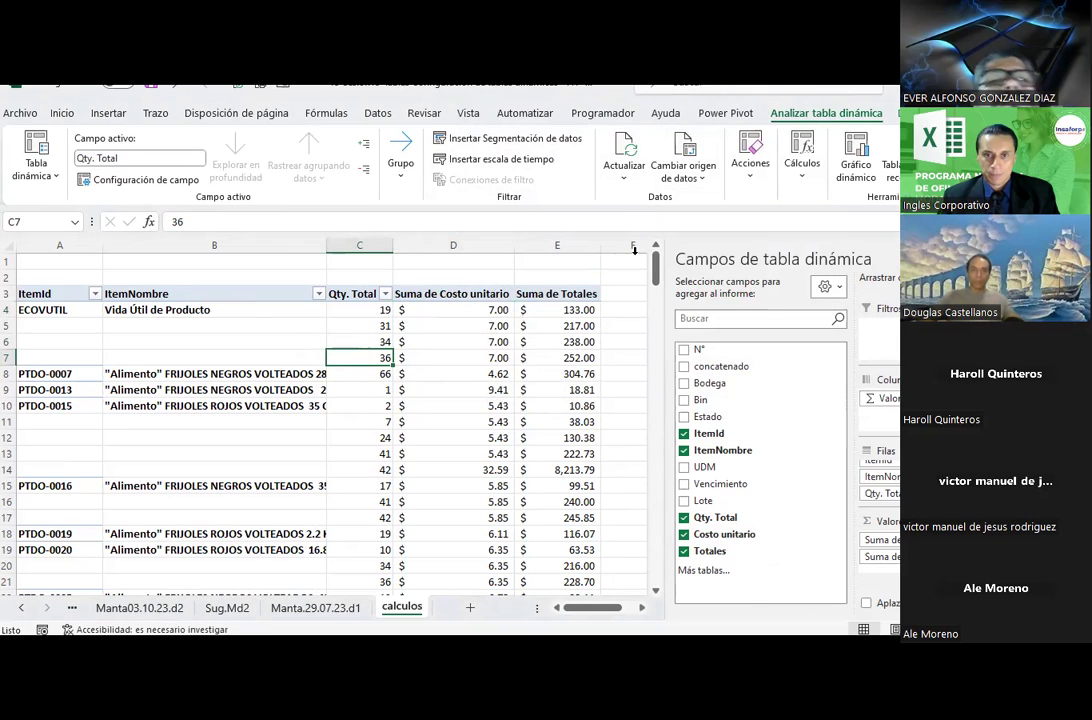
{"action": "left_click", "coordinate": [584, 310]}
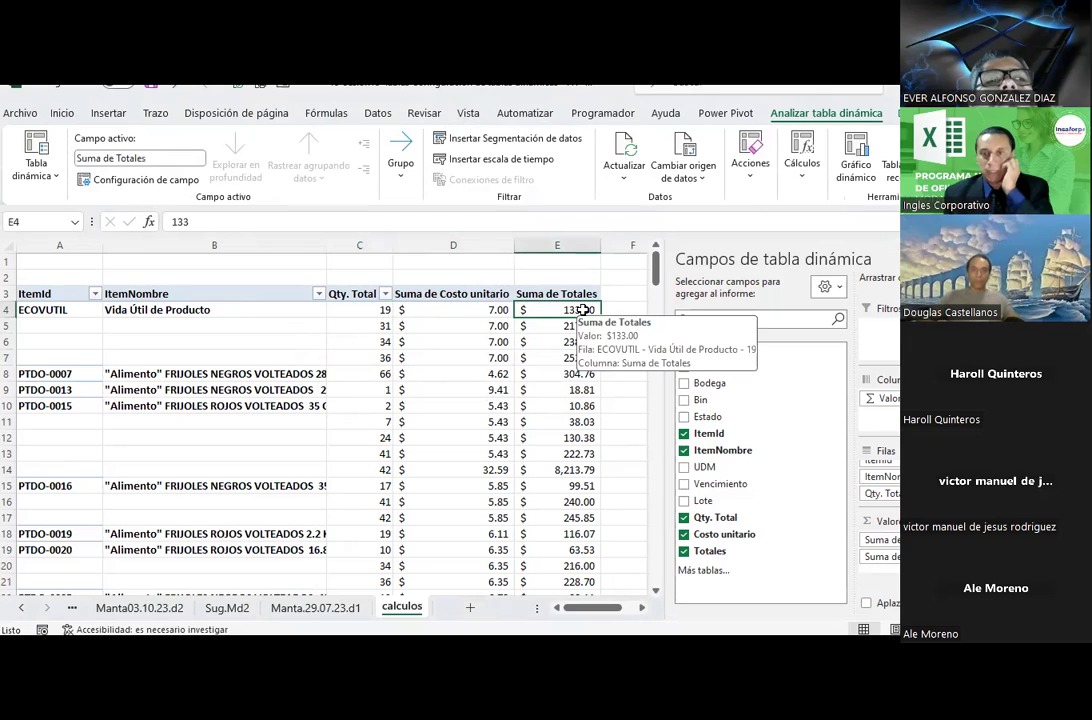
Add a calculated field Bono with formula =Si(Totales>100;"Bono";0).
{"action": "left_click", "coordinate": [810, 190]}
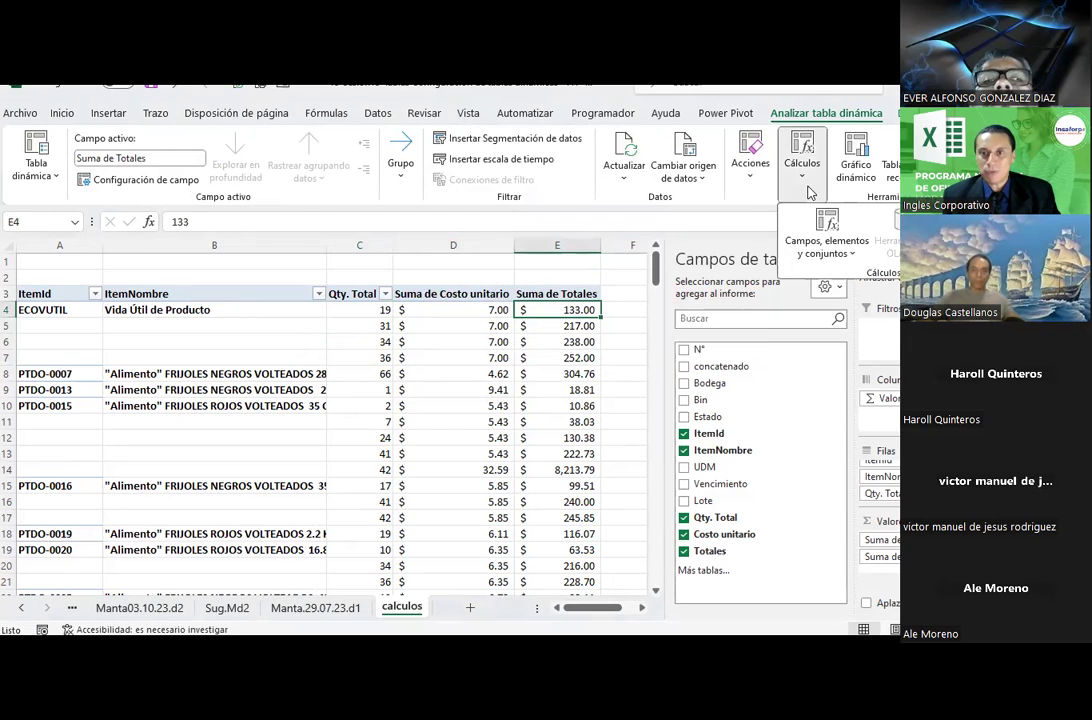
{"action": "left_click", "coordinate": [827, 236]}
{"action": "left_click", "coordinate": [832, 276]}
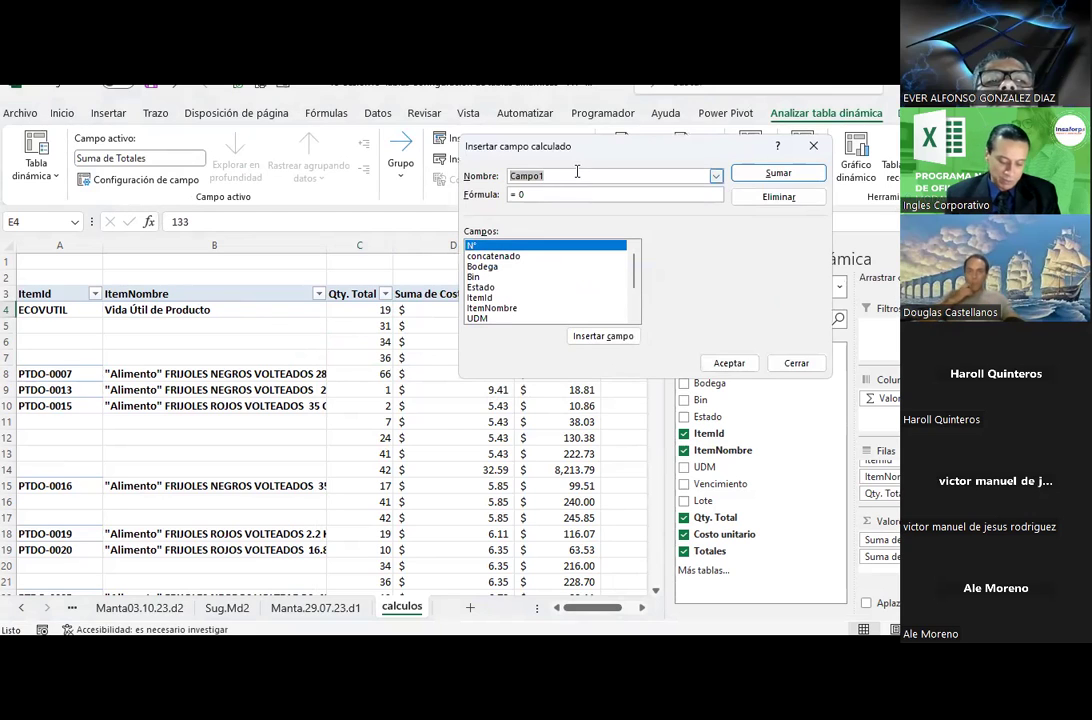
{"action": "type", "text": "Bono"}
{"action": "key", "text": "Tab"}
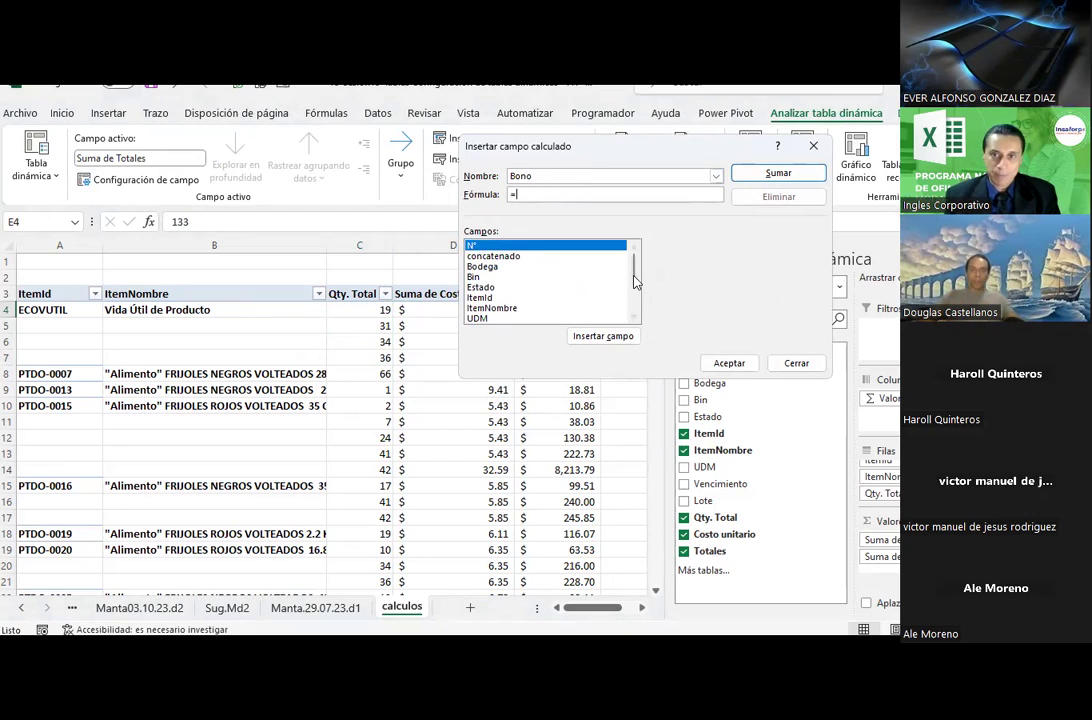
{"action": "left_click_drag", "start_coordinate": [634, 276], "coordinate": [633, 306]}
{"action": "double_click", "coordinate": [521, 319]}
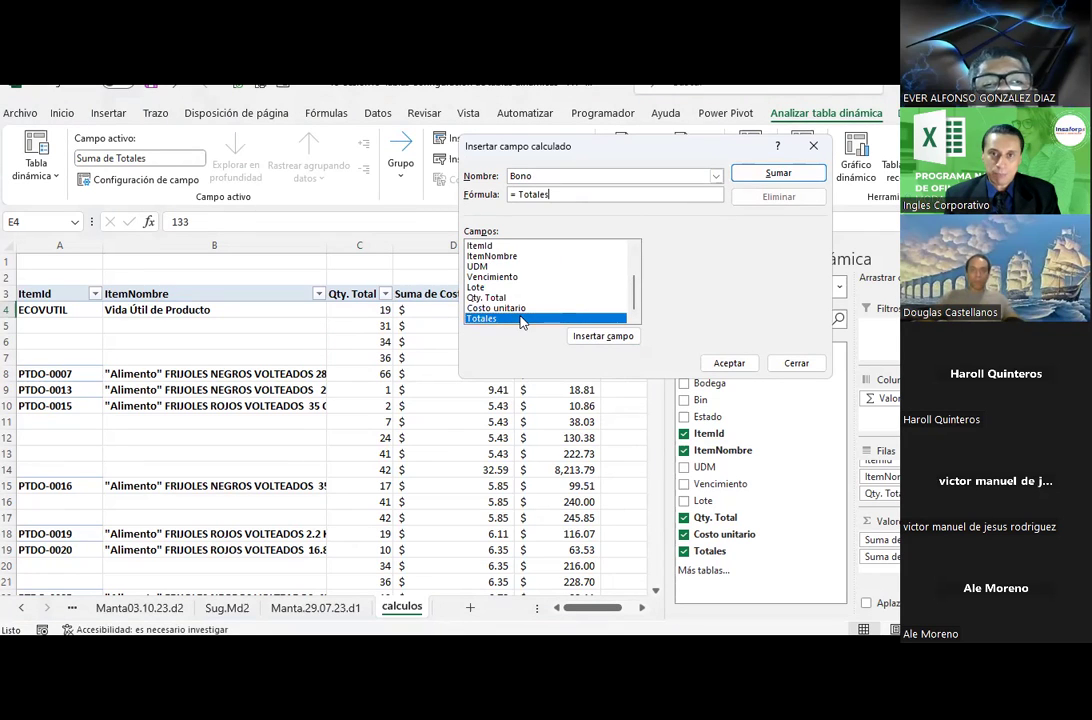
{"action": "key", "text": "BackSpace"}
{"action": "type", "text": "= Si("}
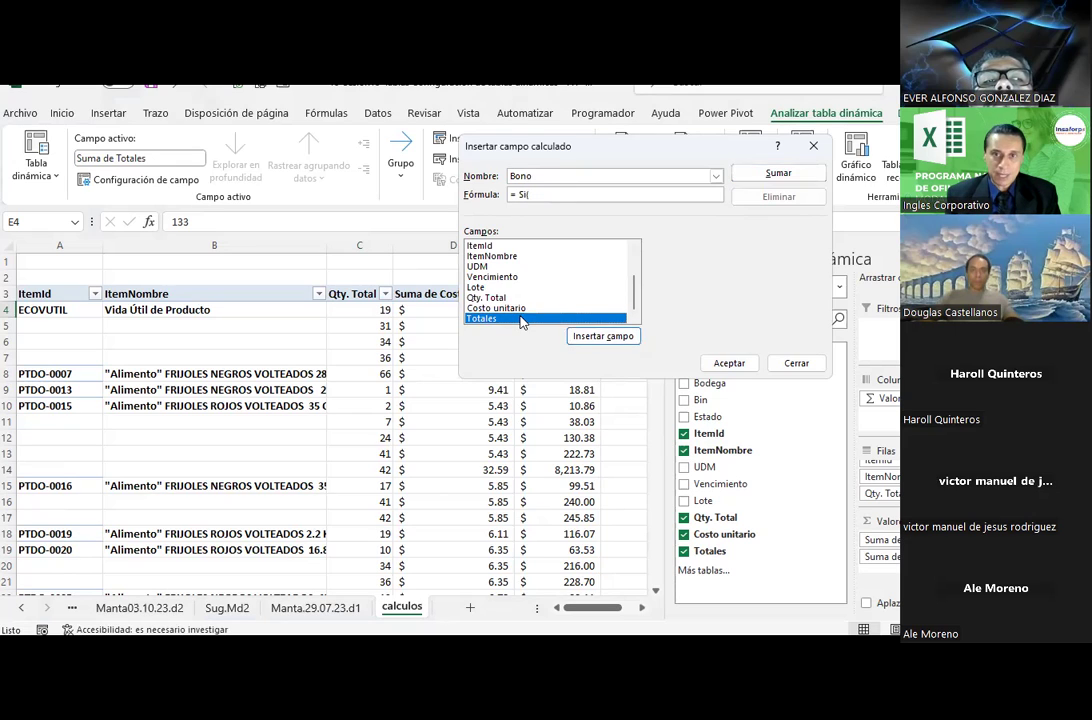
{"action": "double_click", "coordinate": [521, 319]}
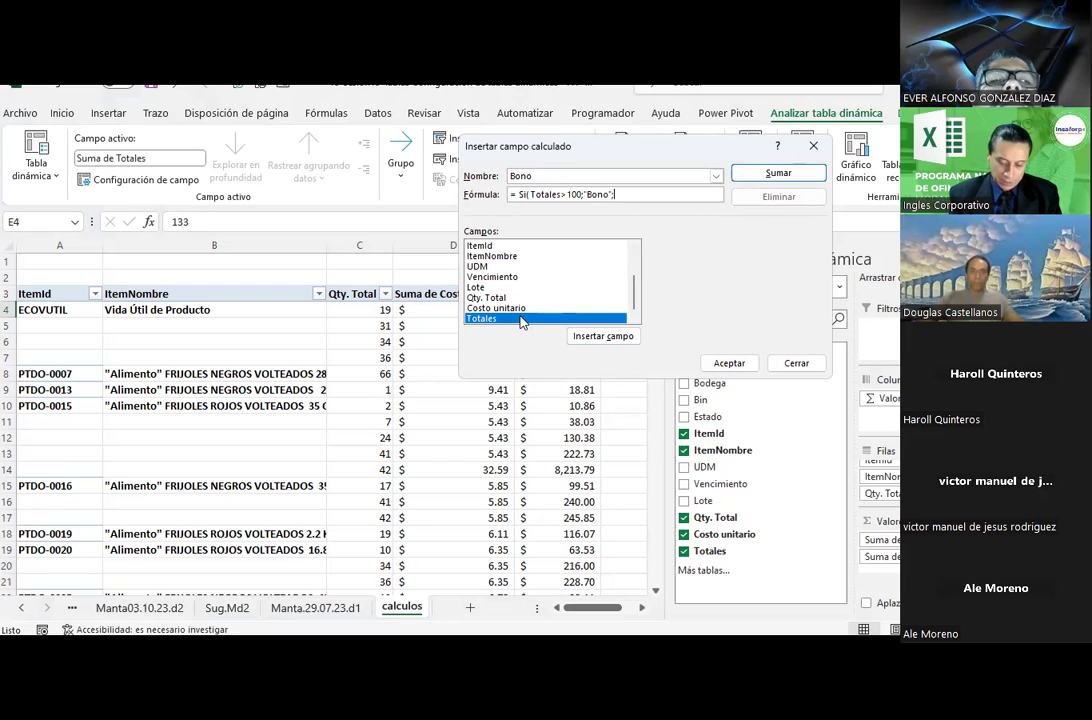
{"action": "type", "text": ")"}
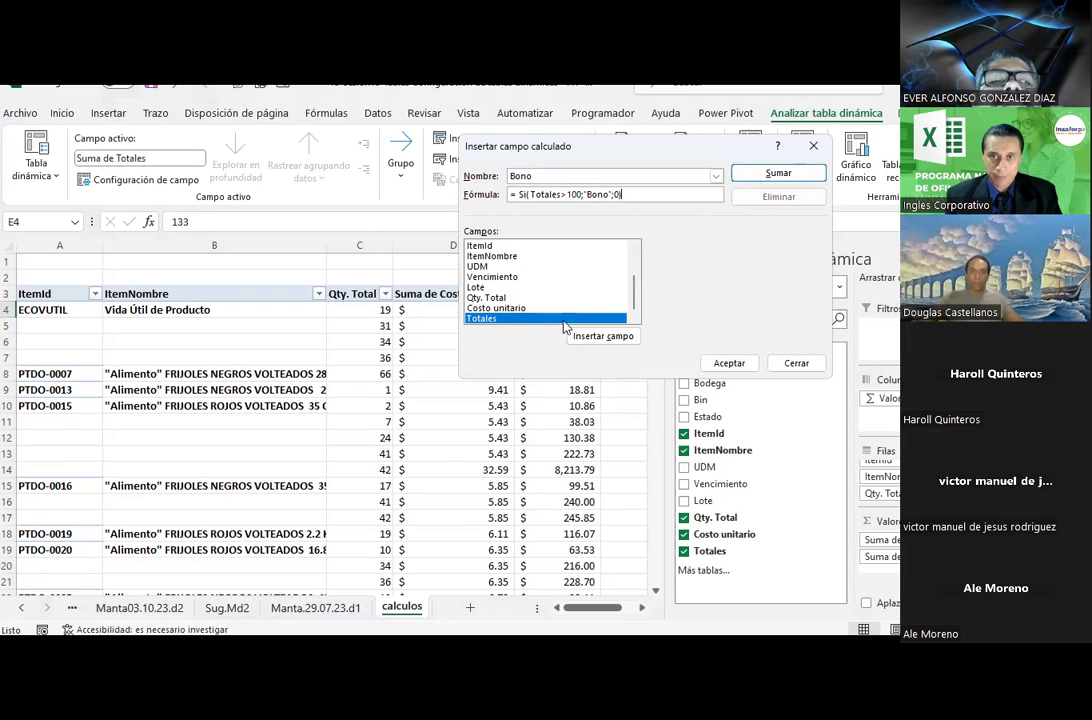
{"action": "left_click", "coordinate": [732, 362]}
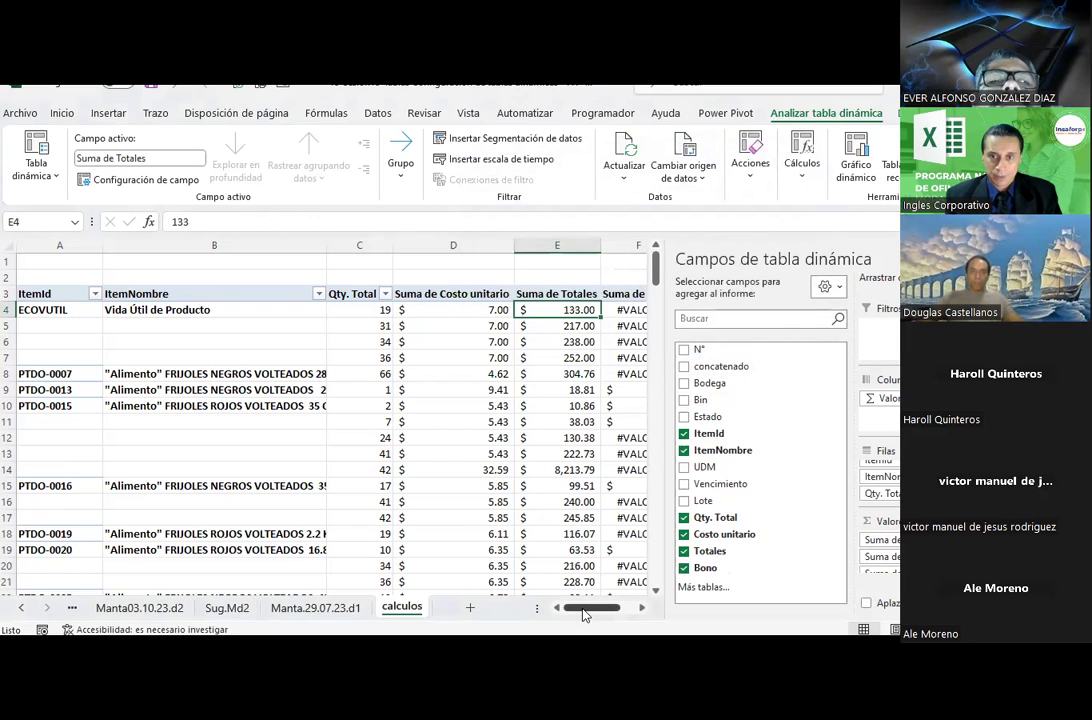
{"action": "left_click_drag", "start_coordinate": [585, 610], "coordinate": [597, 610]}
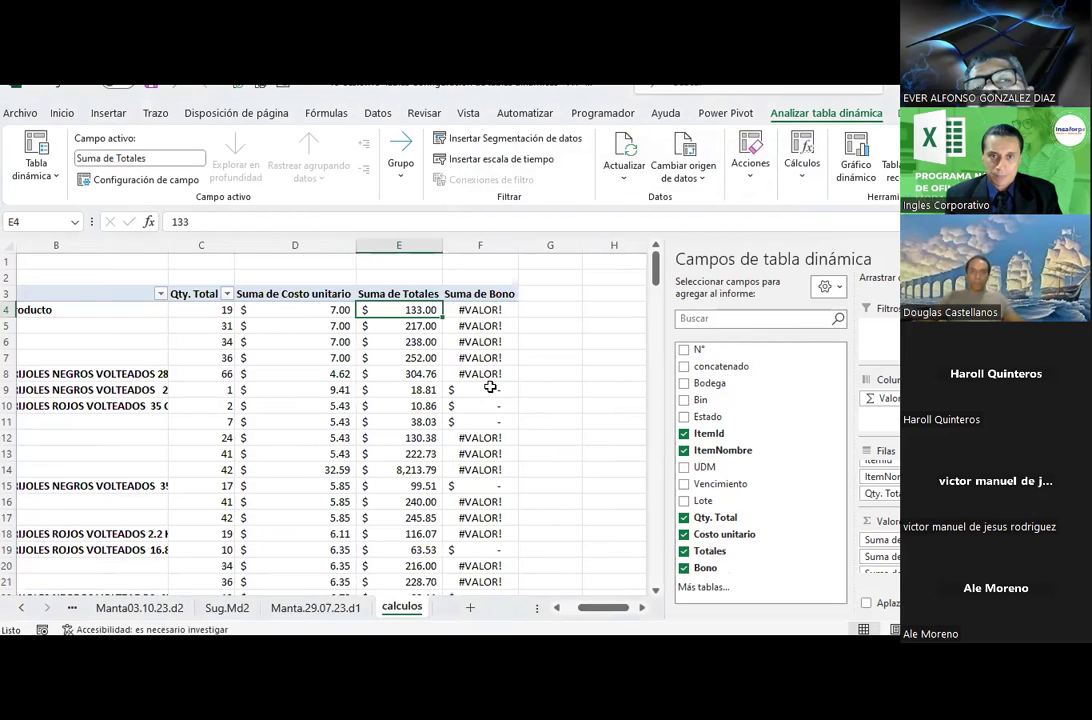
Reopen the Bono calculated field, edit its Si formula, and dismiss the circular-reference error.
{"action": "left_click", "coordinate": [490, 310]}
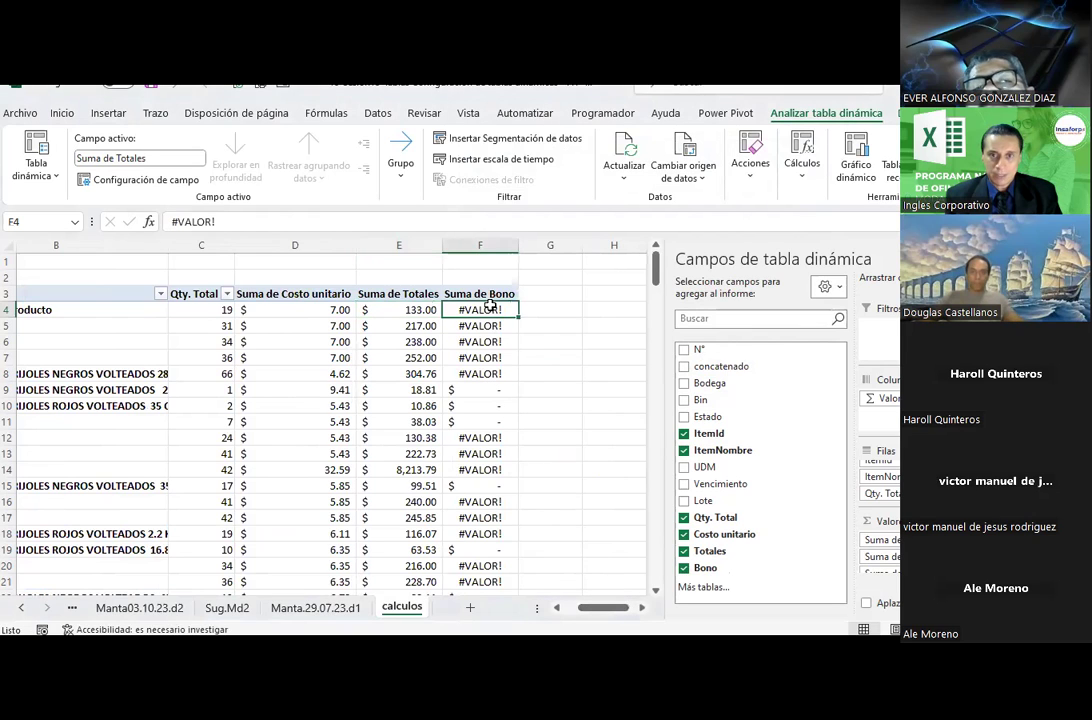
{"action": "left_click", "coordinate": [805, 168]}
{"action": "left_click", "coordinate": [825, 240]}
{"action": "left_click", "coordinate": [836, 276]}
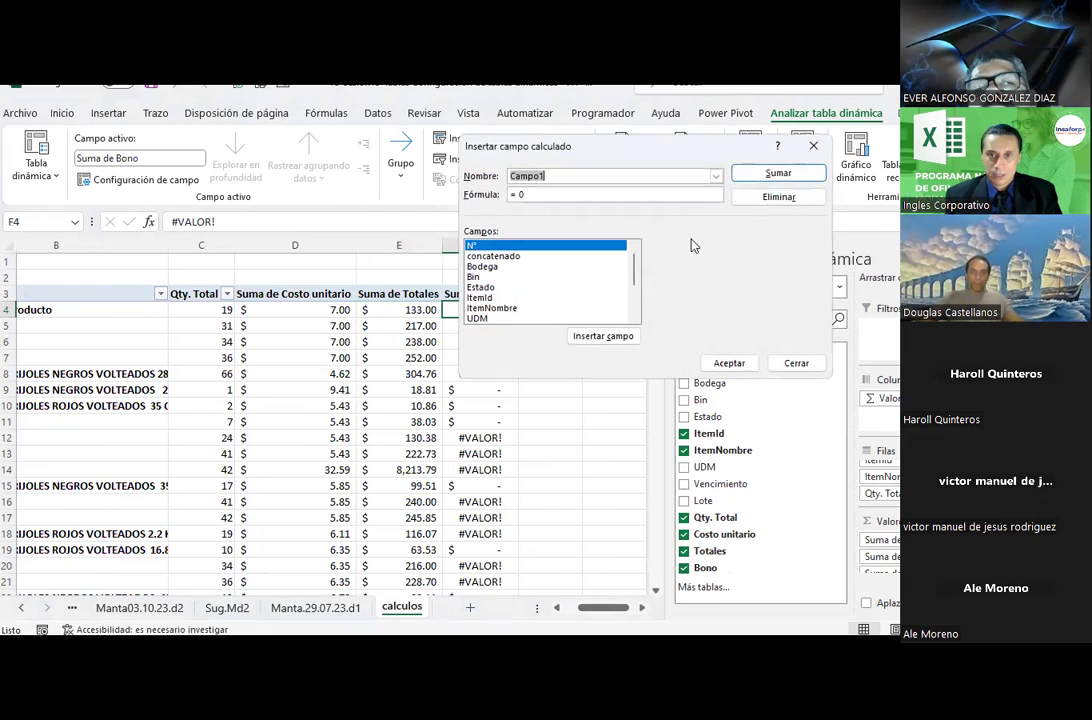
{"action": "left_click", "coordinate": [716, 176]}
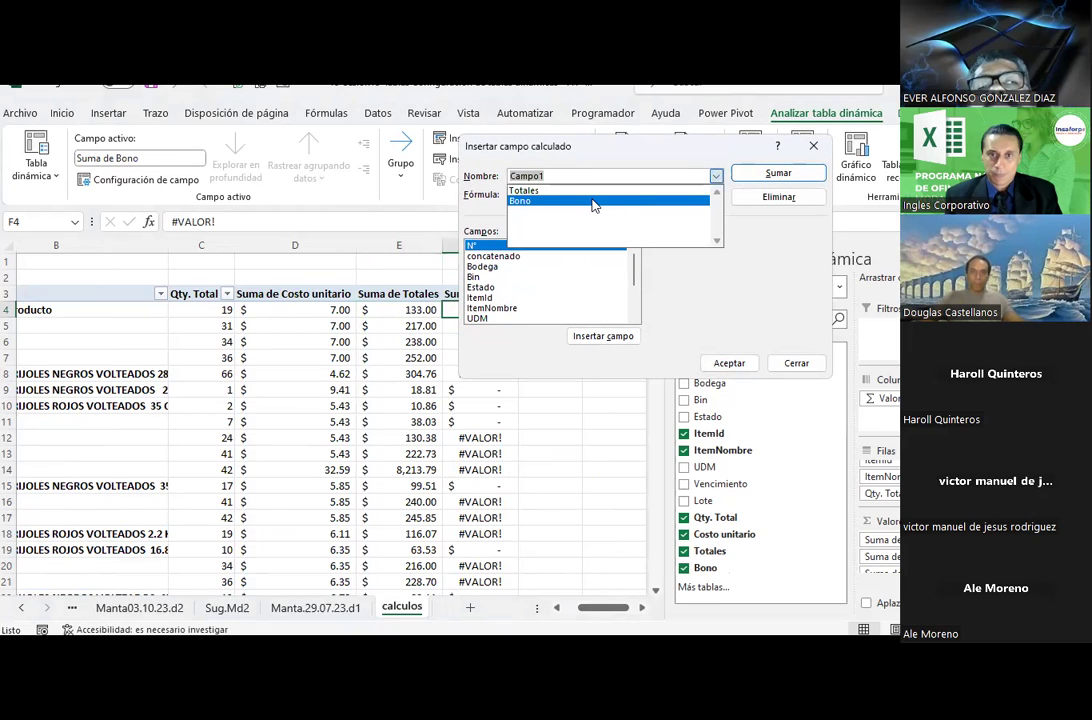
{"action": "left_click", "coordinate": [594, 202]}
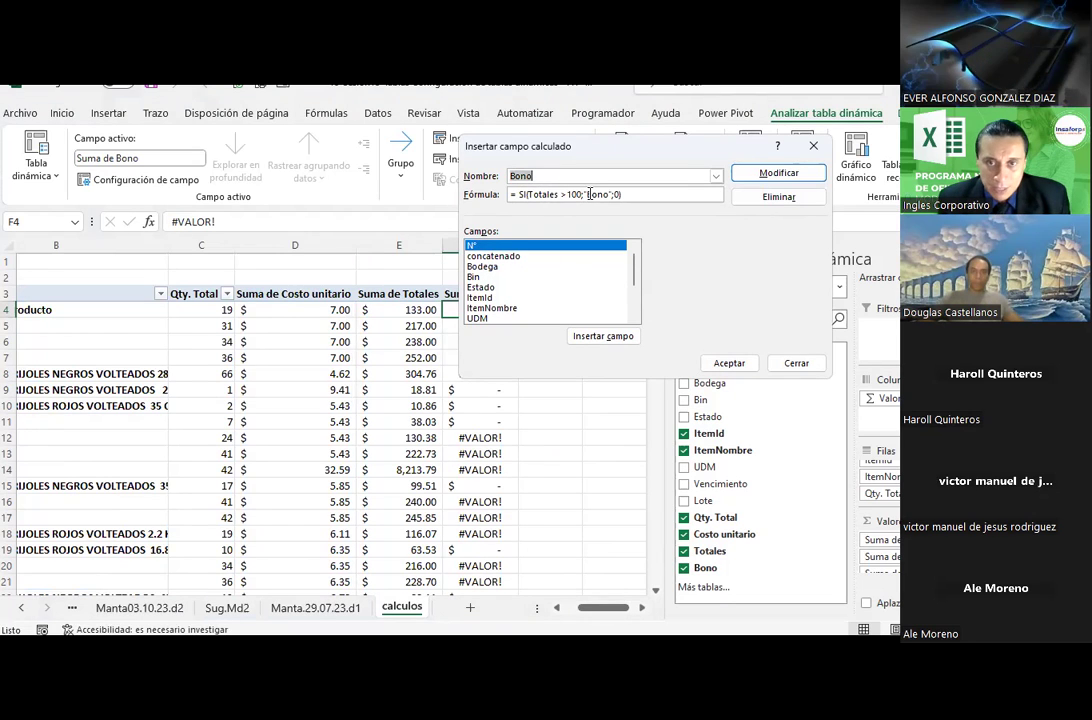
{"action": "left_click", "coordinate": [520, 196]}
{"action": "type", "text": "Si"}
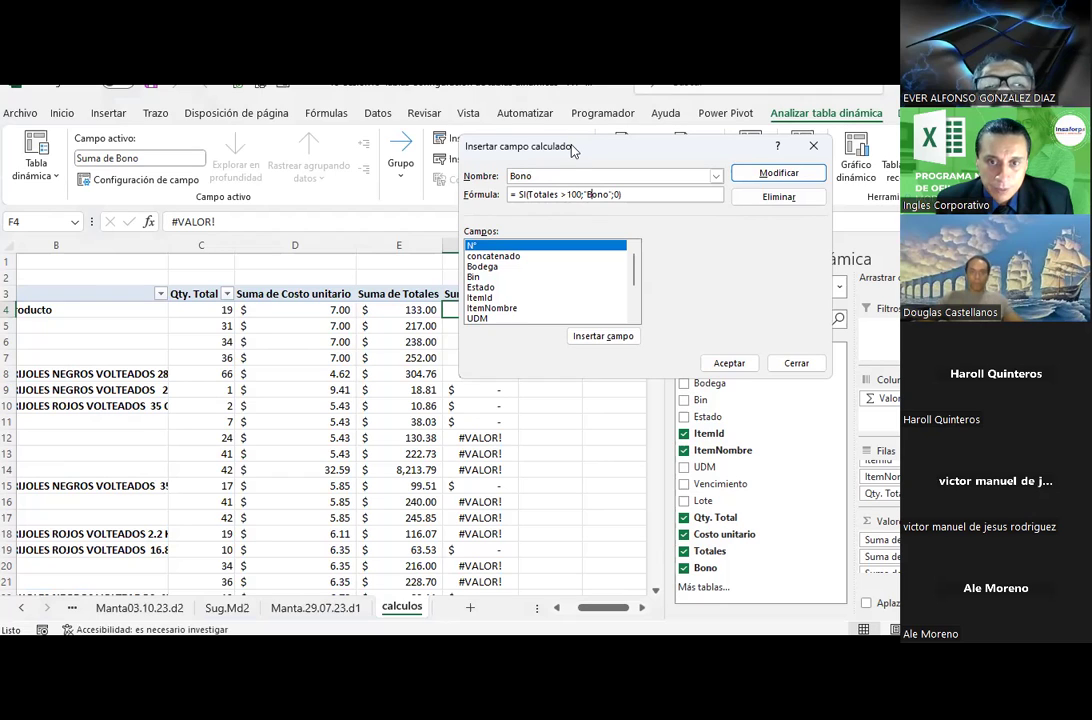
{"action": "left_click_drag", "start_coordinate": [573, 149], "coordinate": [701, 267]}
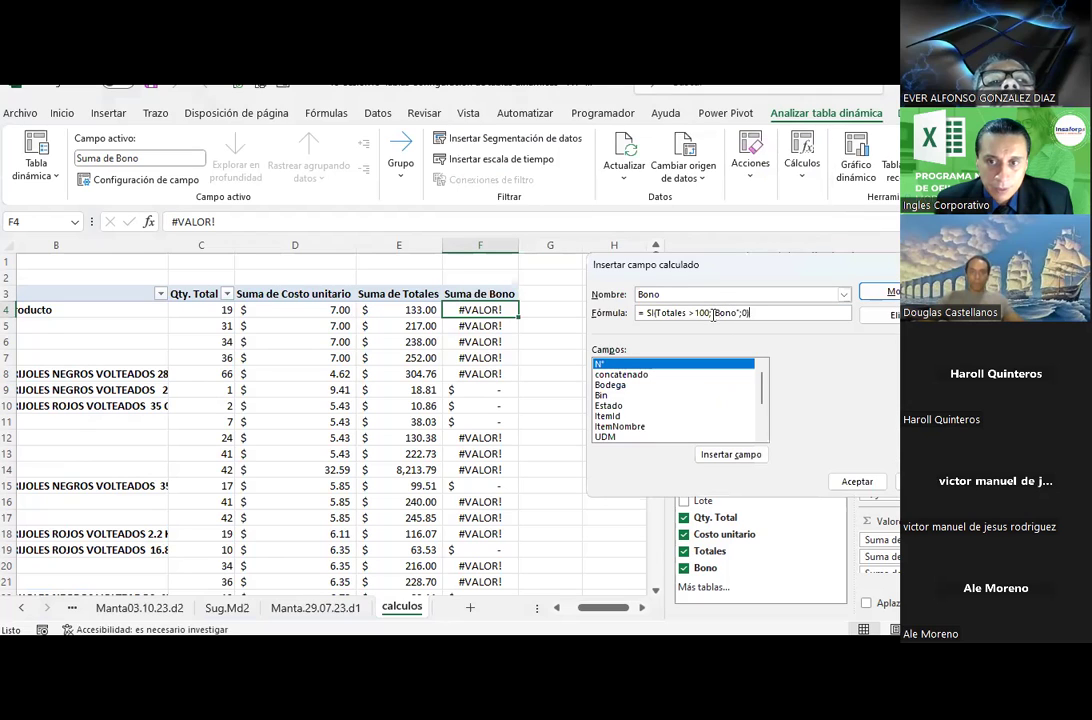
{"action": "key", "text": "Delete"}
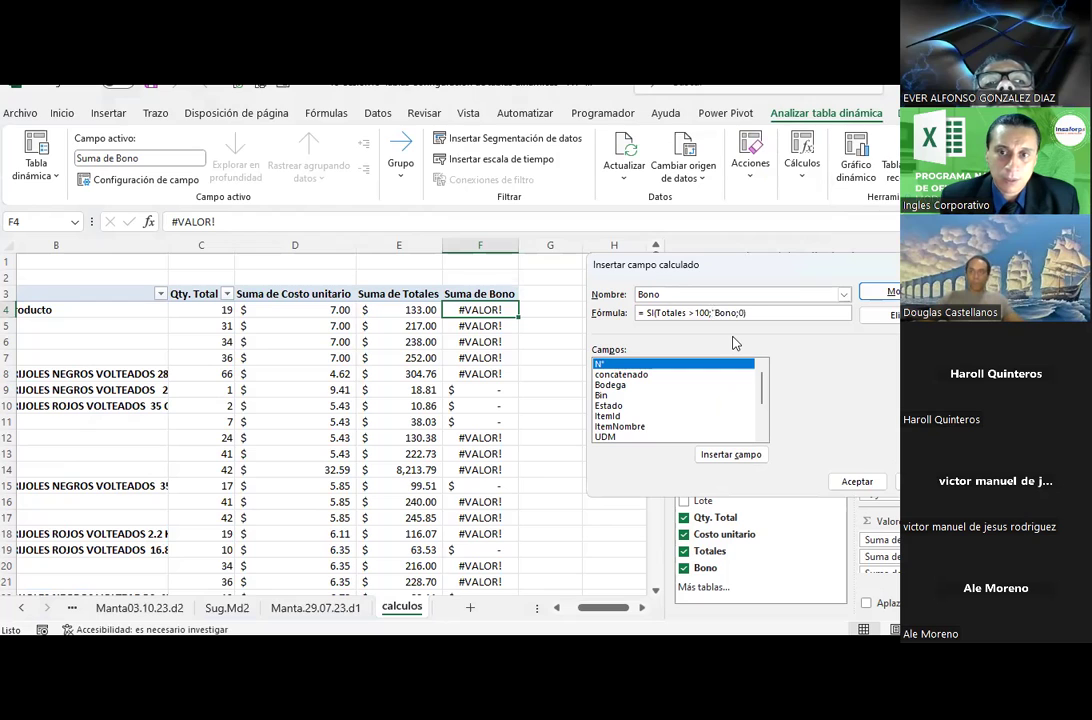
{"action": "key", "text": "Return"}
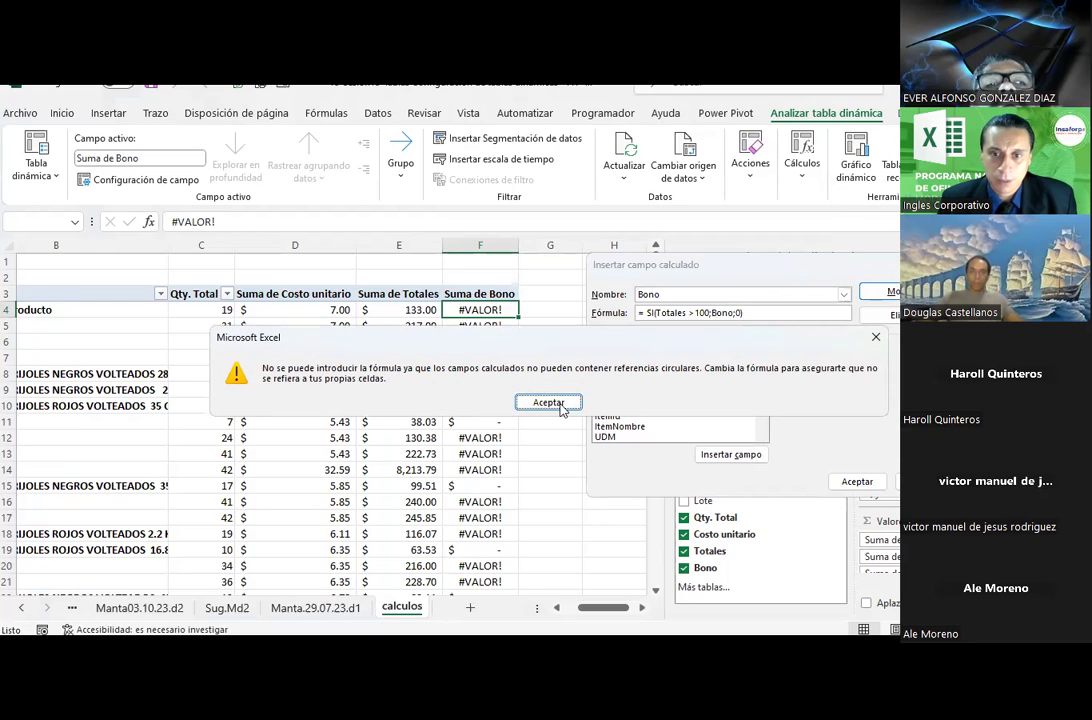
{"action": "key", "text": "Return"}
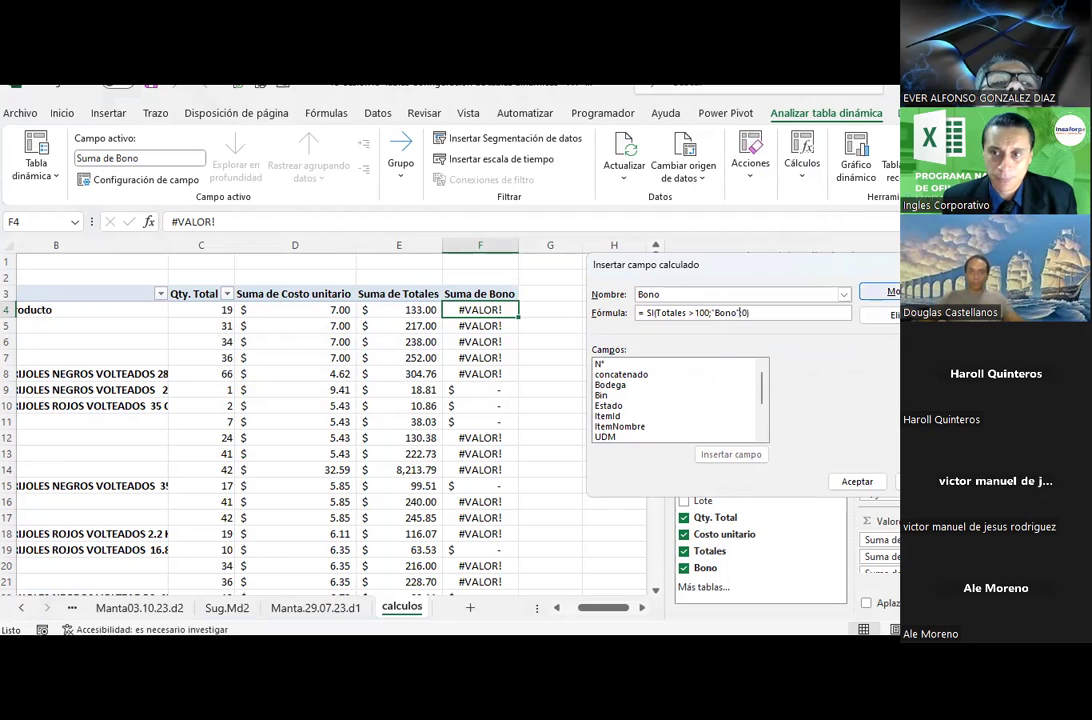
{"action": "left_click", "coordinate": [860, 484]}
Dismiss the pivot change warning and inspect cell F4 with Evaluar fórmula.
{"action": "left_click_drag", "start_coordinate": [496, 326], "coordinate": [490, 318]}
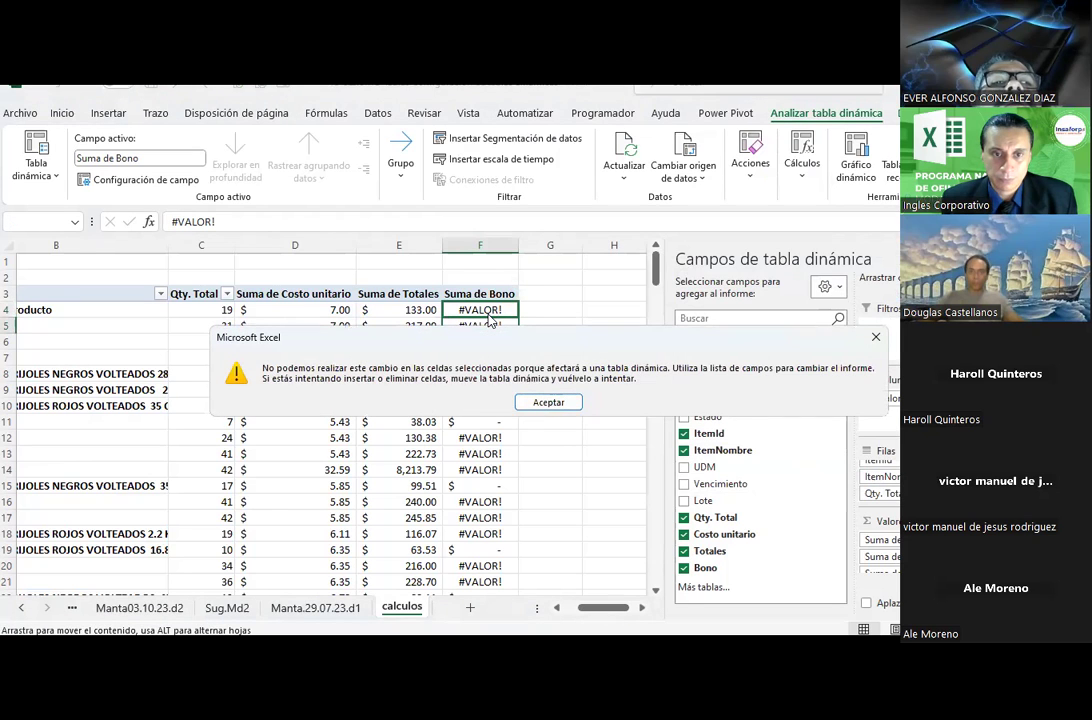
{"action": "key", "text": "Return"}
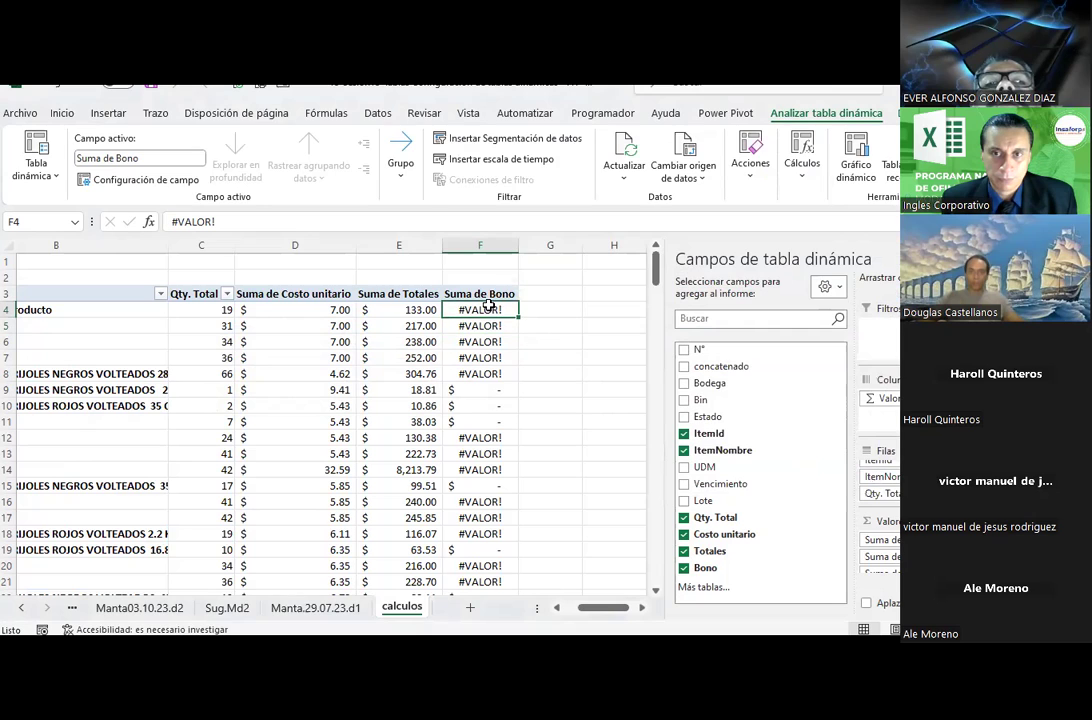
{"action": "left_click", "coordinate": [326, 113]}
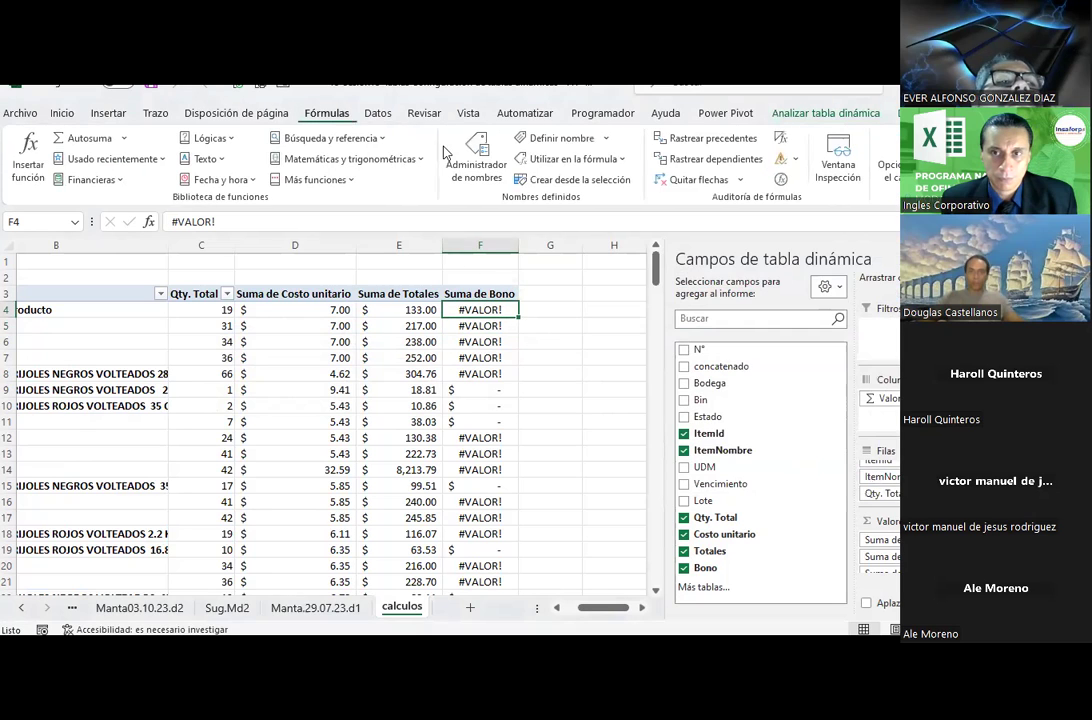
{"action": "left_click", "coordinate": [781, 179]}
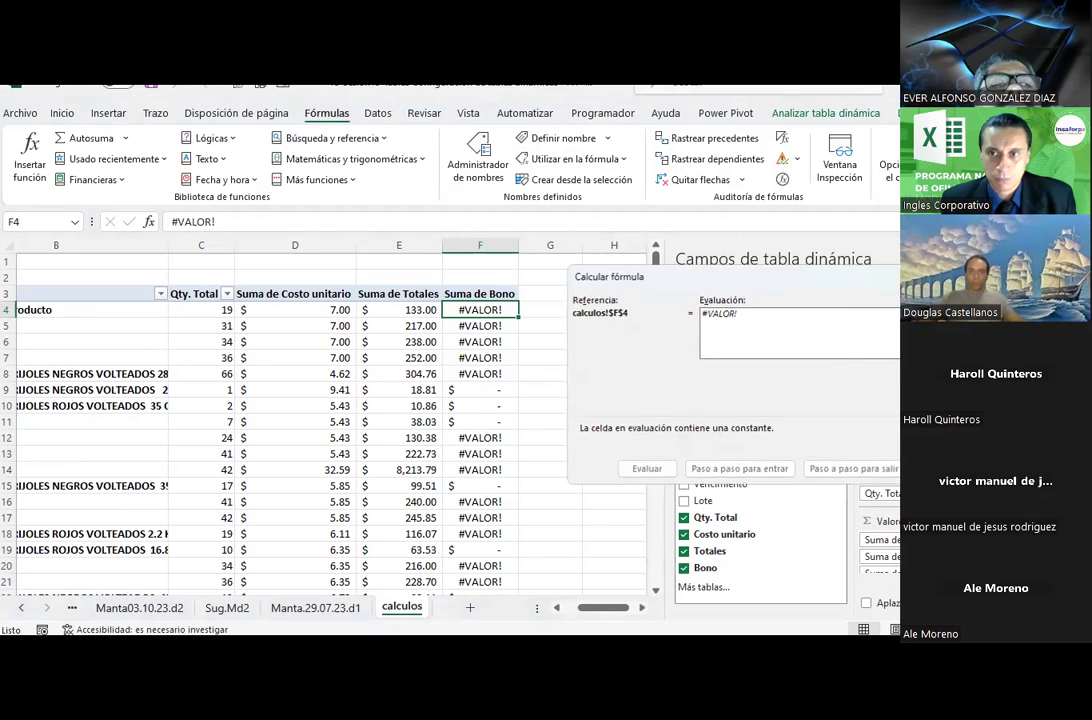
{"action": "key", "text": "Escape"}
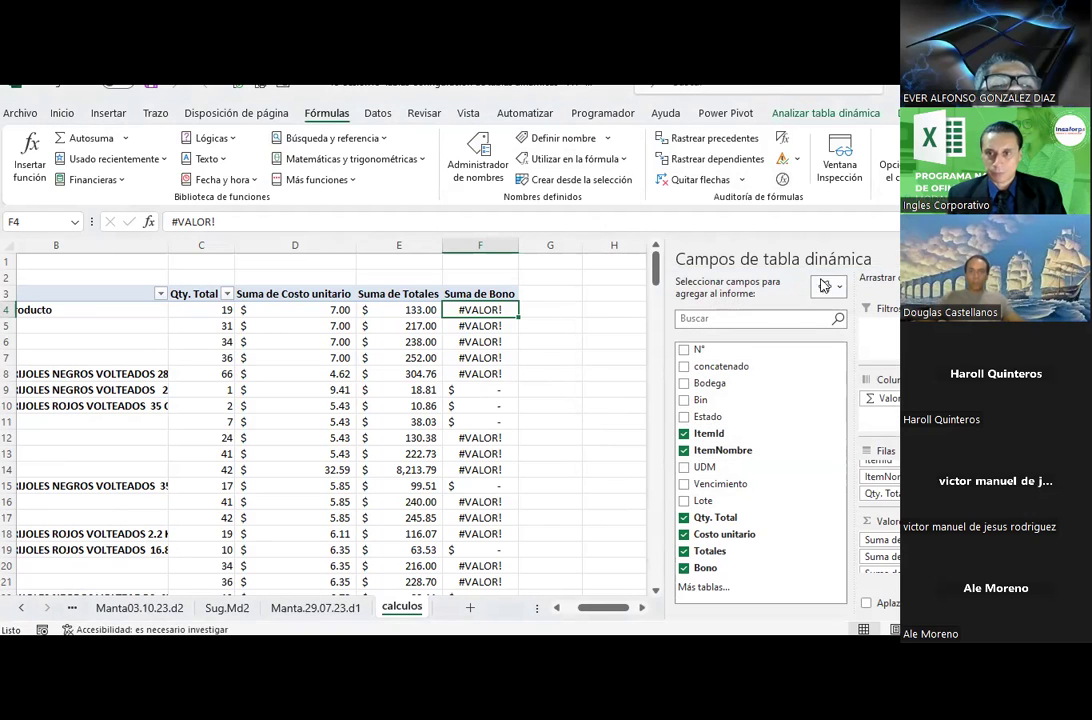
Bring the other workbook forward and show its Manta03.10.23.d2 data sheet.
{"action": "mouse_move", "coordinate": [820, 636]}
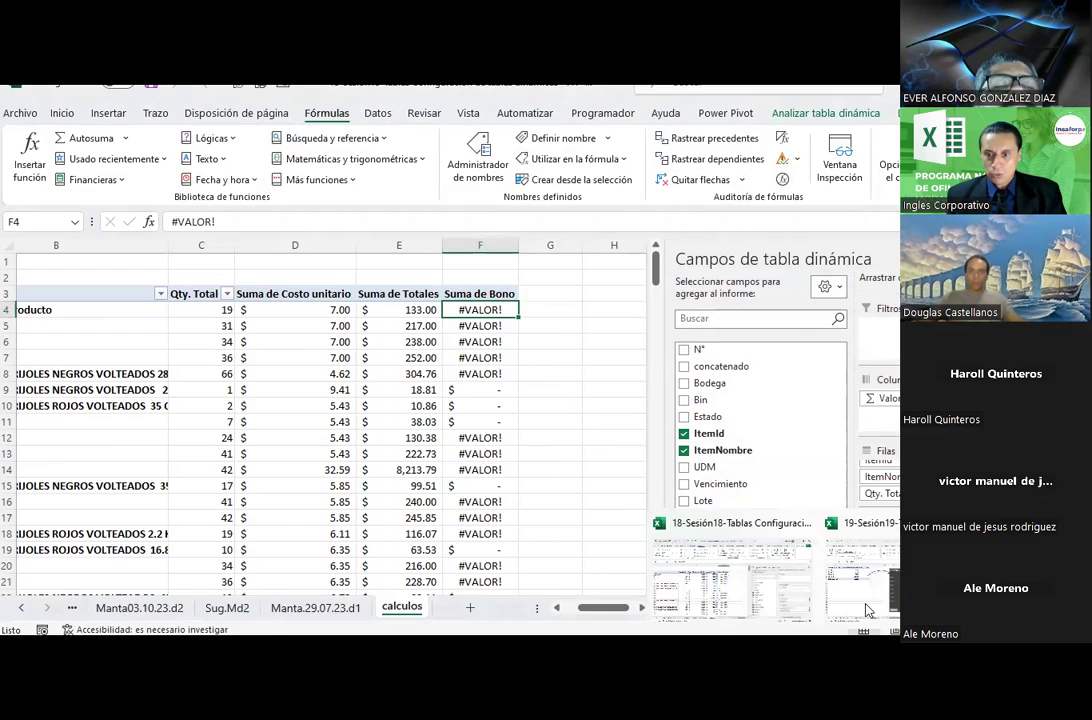
{"action": "left_click", "coordinate": [868, 610]}
{"action": "left_click", "coordinate": [364, 423]}
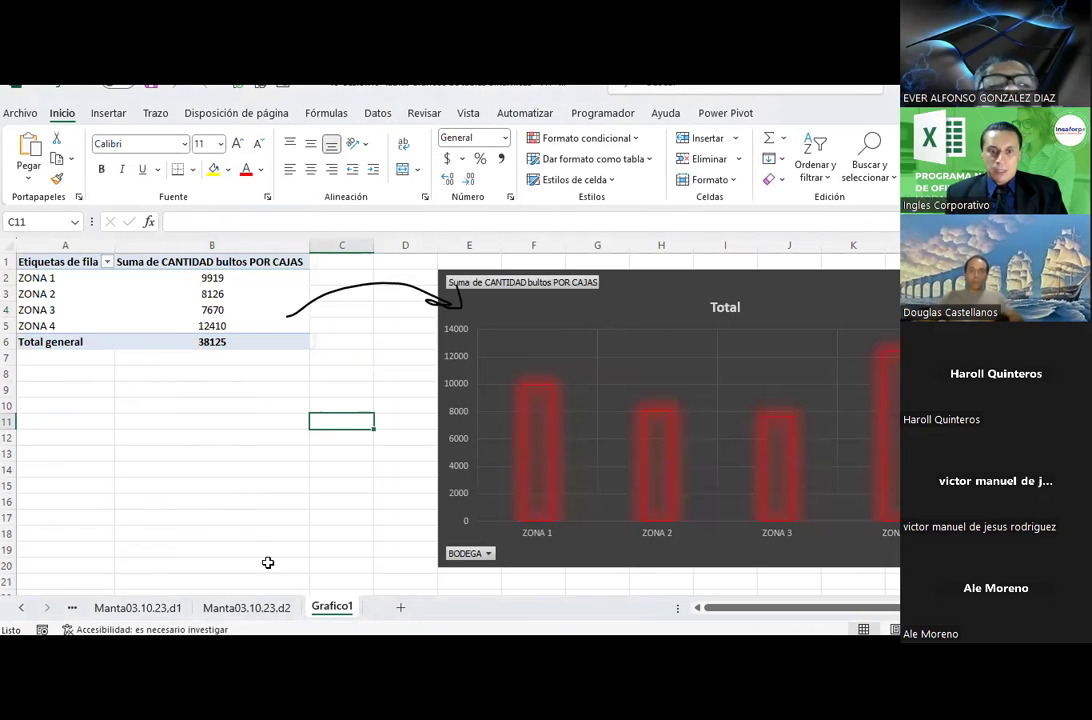
{"action": "left_click", "coordinate": [248, 607]}
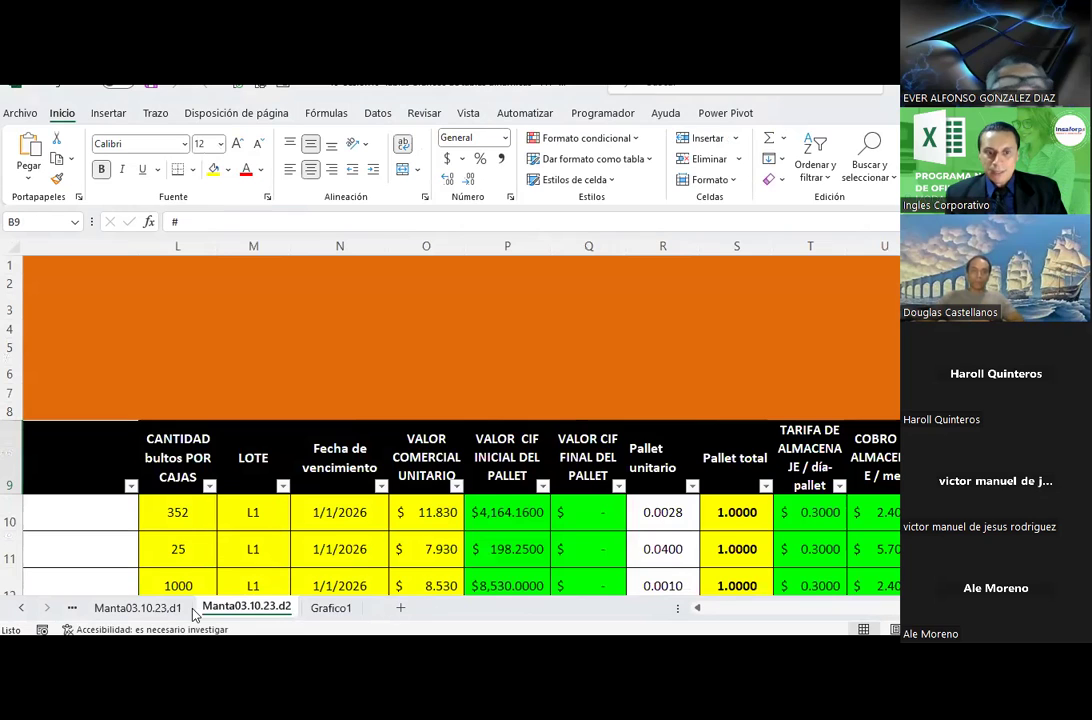
{"action": "left_click", "coordinate": [322, 608]}
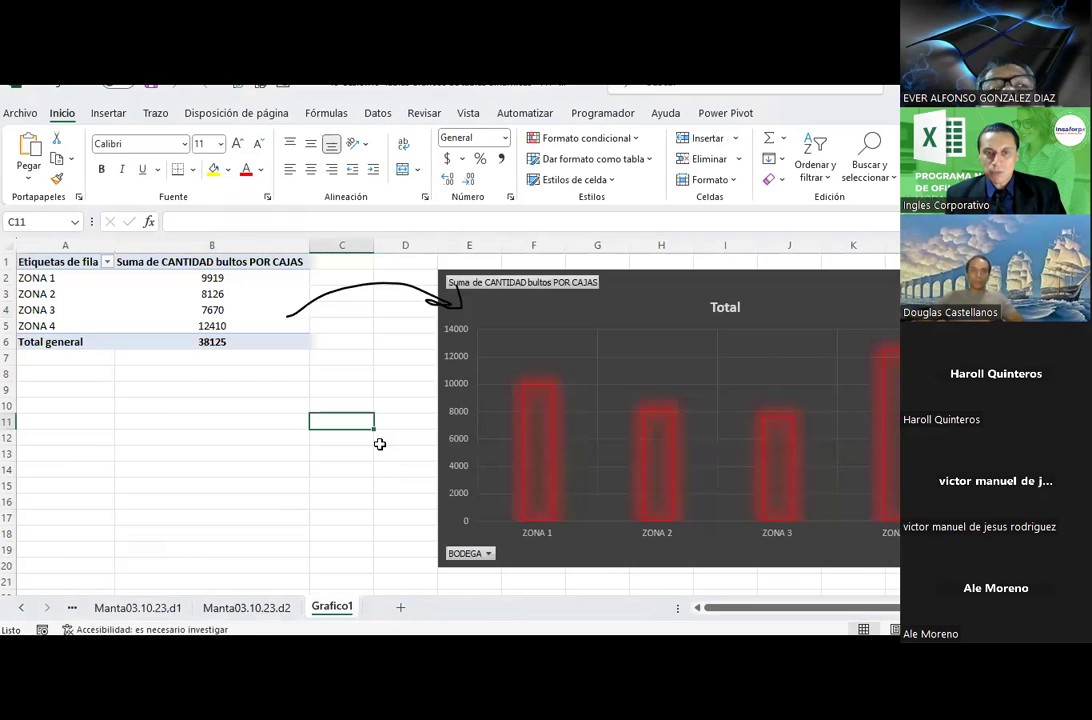
{"action": "left_click", "coordinate": [278, 606]}
Insert a pivot chart from the Manta03.10.23.d1 sales table onto a new worksheet.
{"action": "left_click", "coordinate": [108, 116]}
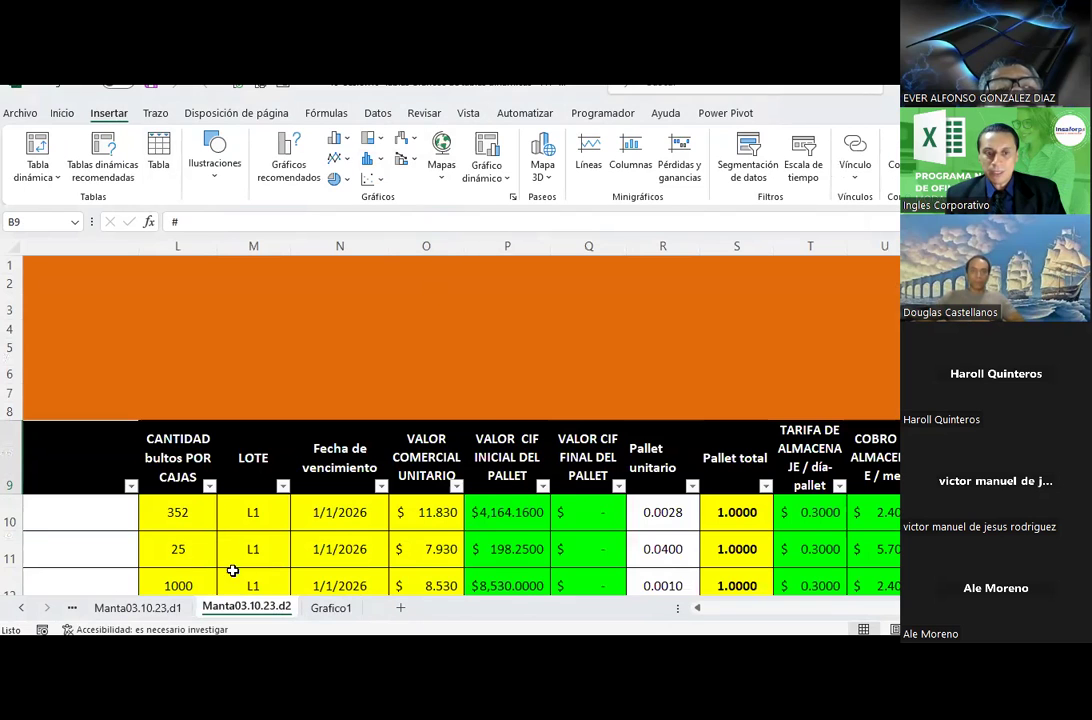
{"action": "left_click", "coordinate": [137, 607]}
{"action": "left_click", "coordinate": [470, 381]}
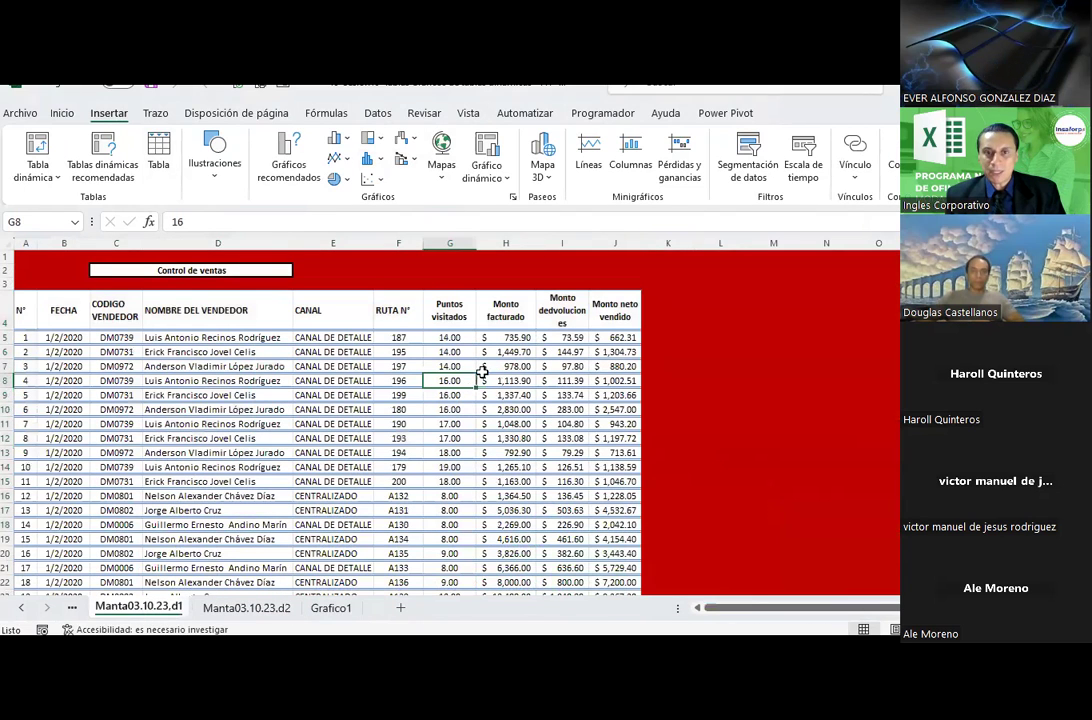
{"action": "left_click", "coordinate": [505, 180]}
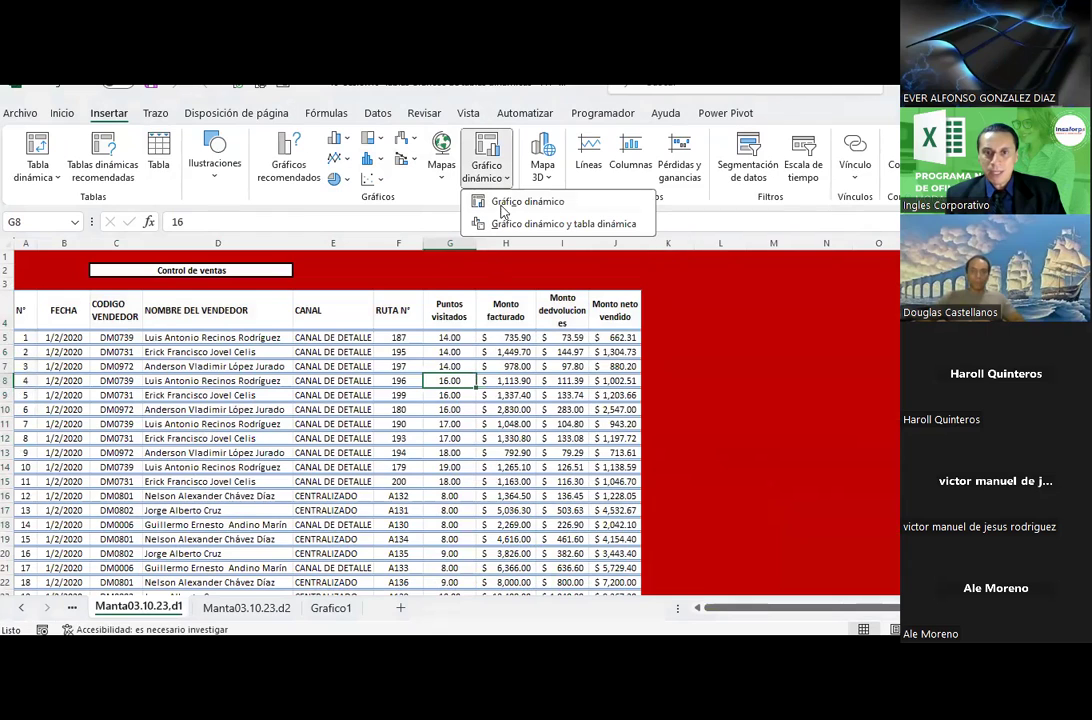
{"action": "left_click", "coordinate": [503, 225]}
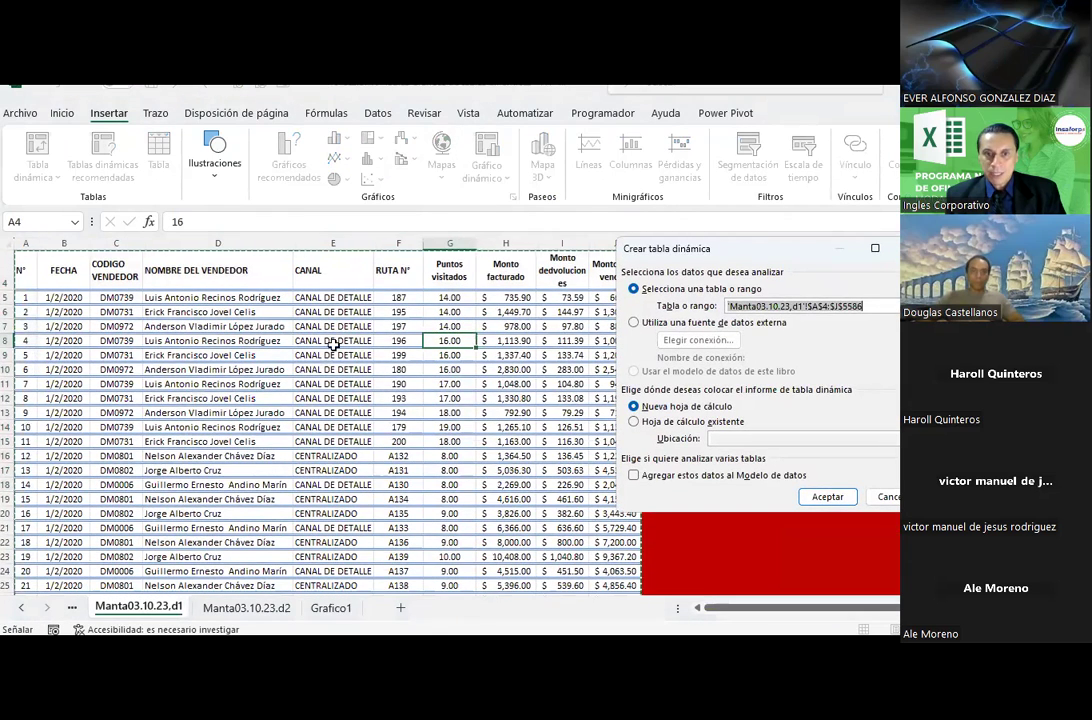
{"action": "scroll", "coordinate": [443, 354], "scroll_direction": "down", "scroll_amount": 10}
{"action": "scroll", "coordinate": [443, 354], "scroll_direction": "down", "scroll_amount": 12}
{"action": "scroll", "coordinate": [443, 354], "scroll_direction": "down", "scroll_amount": 10}
{"action": "scroll", "coordinate": [443, 354], "scroll_direction": "down", "scroll_amount": 12}
{"action": "scroll", "coordinate": [443, 354], "scroll_direction": "down", "scroll_amount": 12}
{"action": "scroll", "coordinate": [443, 354], "scroll_direction": "down", "scroll_amount": 2}
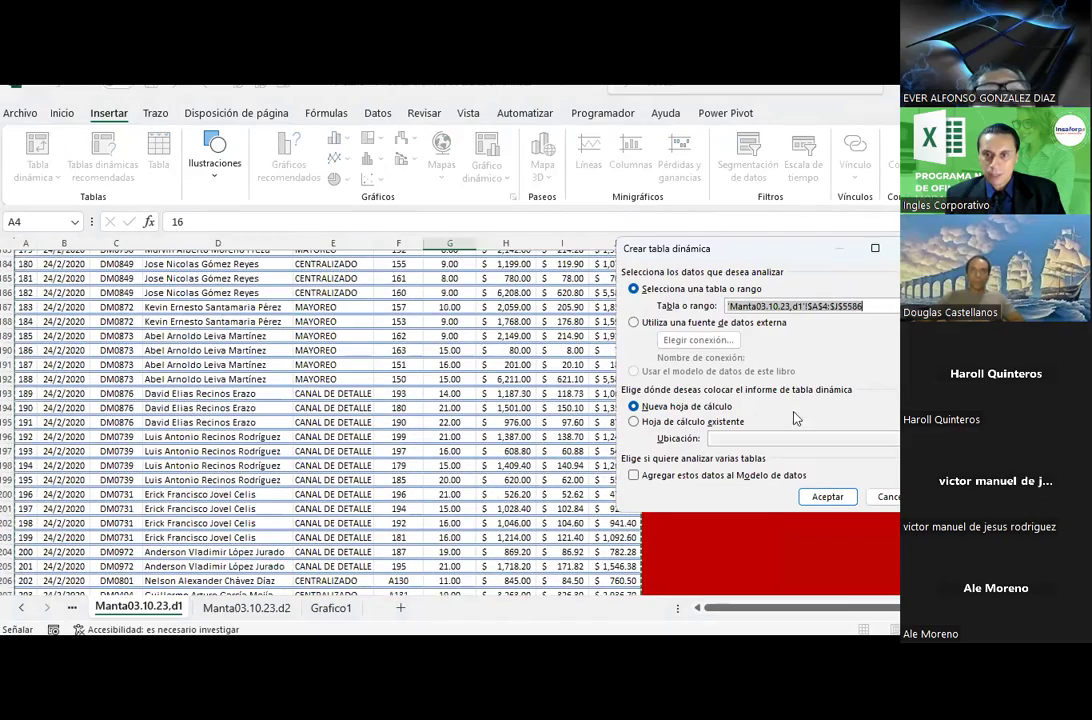
{"action": "left_click", "coordinate": [831, 500]}
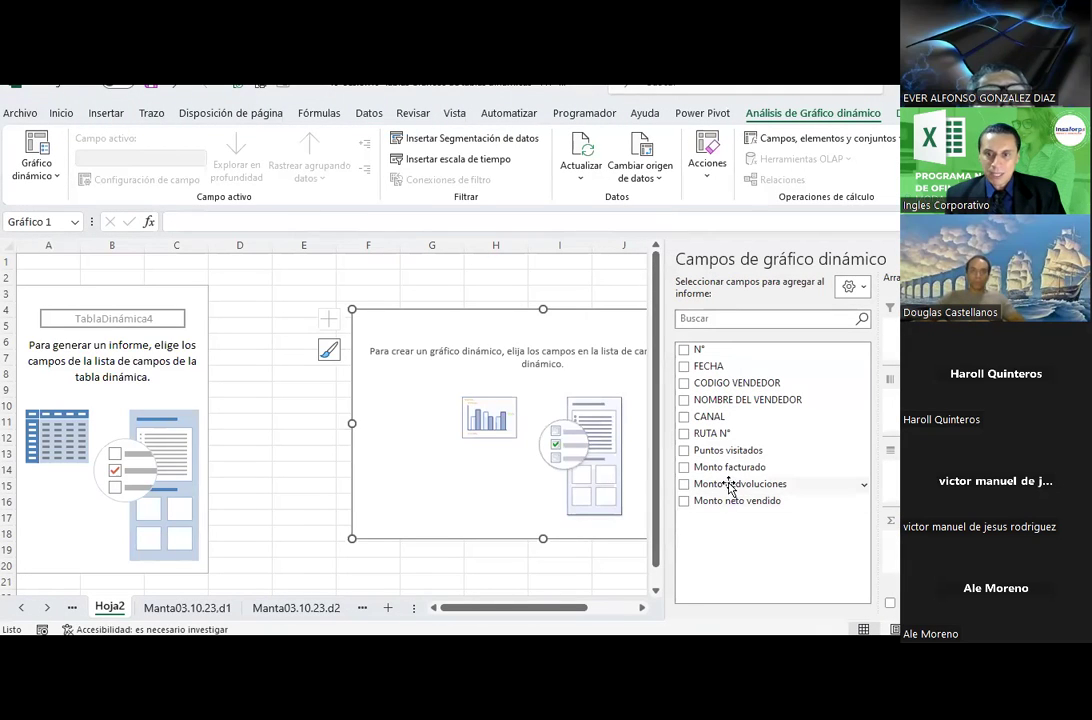
Rebuild the Hoja2 pivot to sum Monto dedvoluciones by CANAL instead of RUTA N°.
{"action": "left_click", "coordinate": [707, 437]}
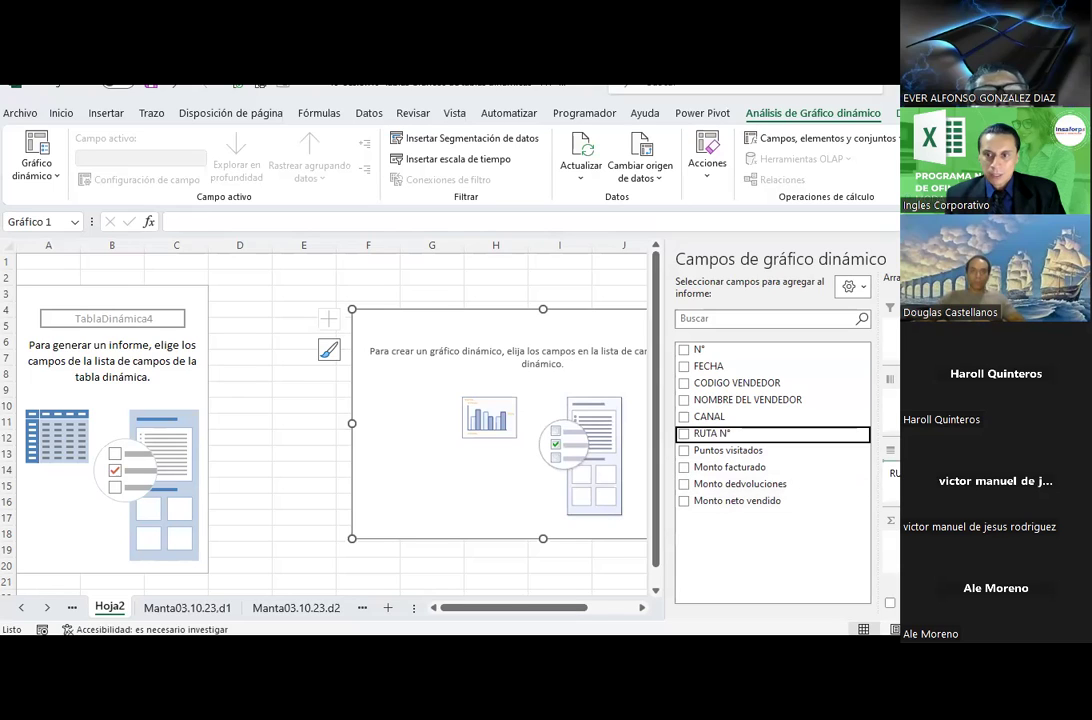
{"action": "left_click", "coordinate": [740, 485]}
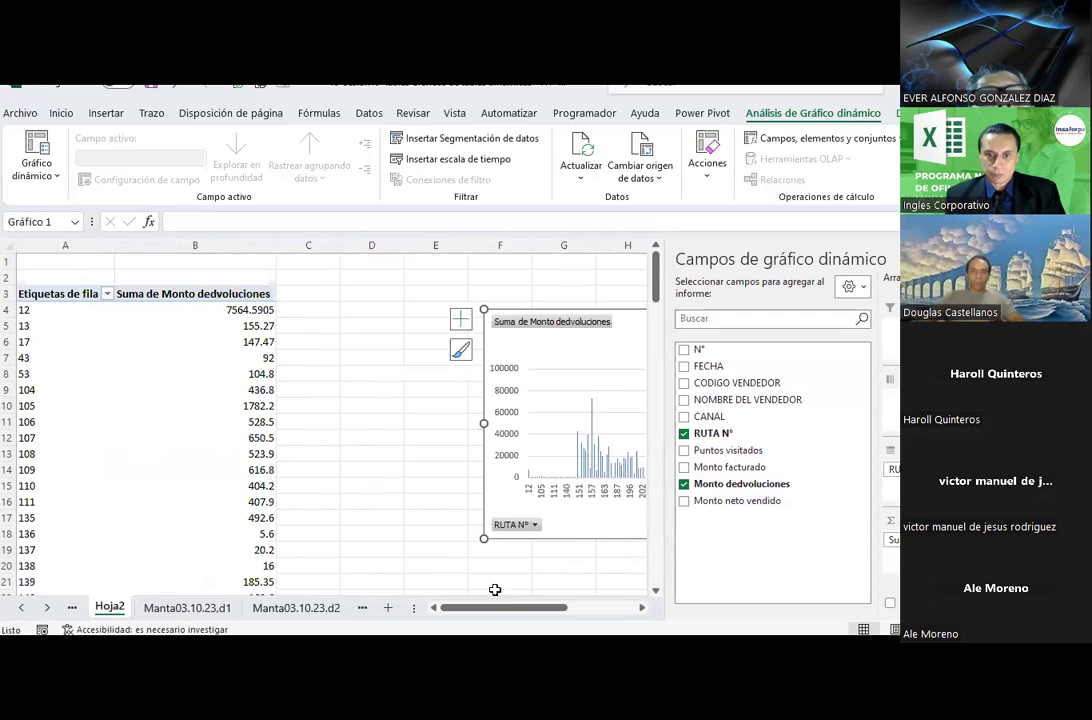
{"action": "mouse_move", "coordinate": [495, 608]}
{"action": "left_mouse_down"}
{"action": "mouse_move", "coordinate": [578, 608]}
{"action": "mouse_move", "coordinate": [510, 608]}
{"action": "left_mouse_up"}
{"action": "left_click_drag", "start_coordinate": [113, 607], "coordinate": [271, 607]}
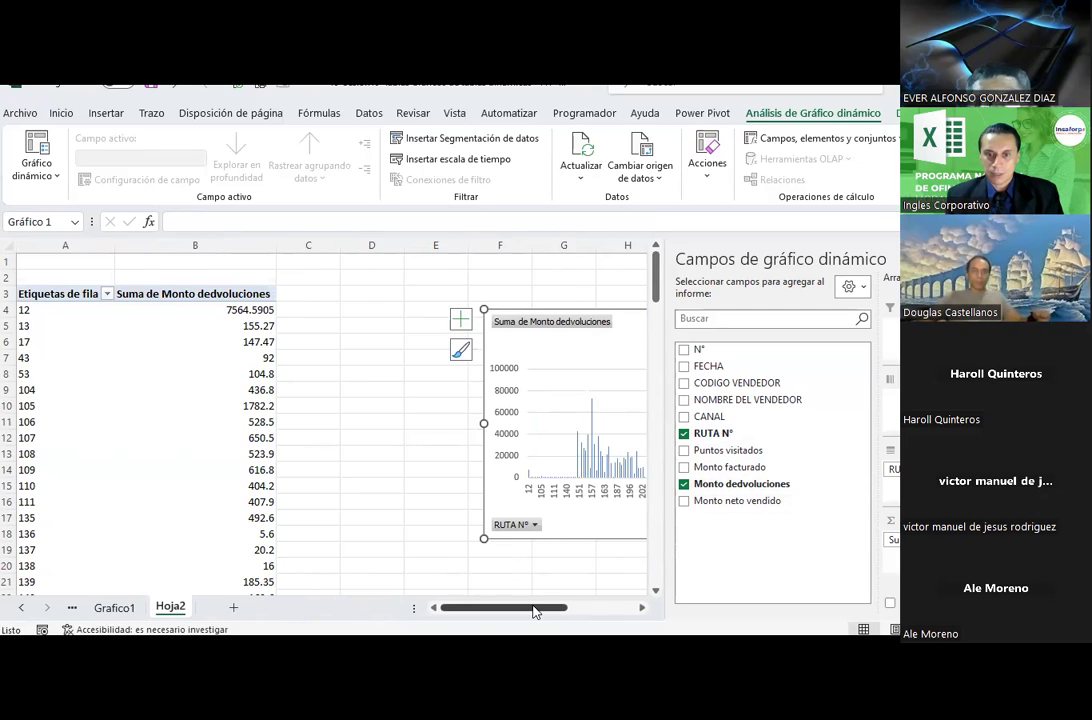
{"action": "left_click_drag", "start_coordinate": [535, 611], "coordinate": [574, 612]}
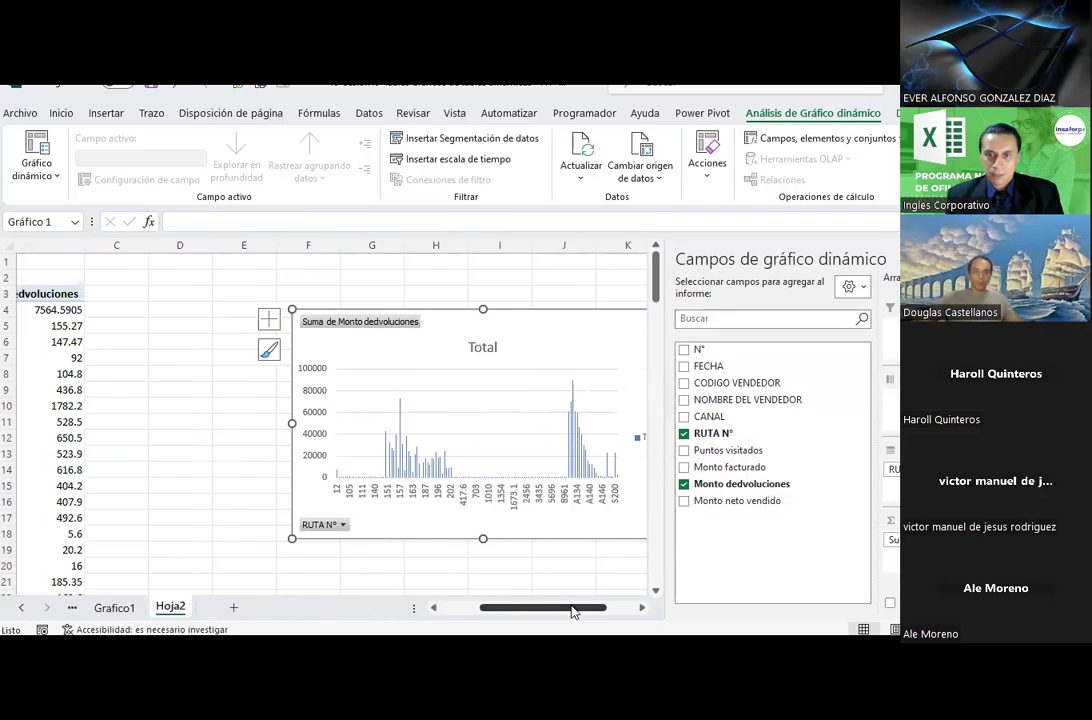
{"action": "left_click_drag", "start_coordinate": [708, 416], "coordinate": [894, 477]}
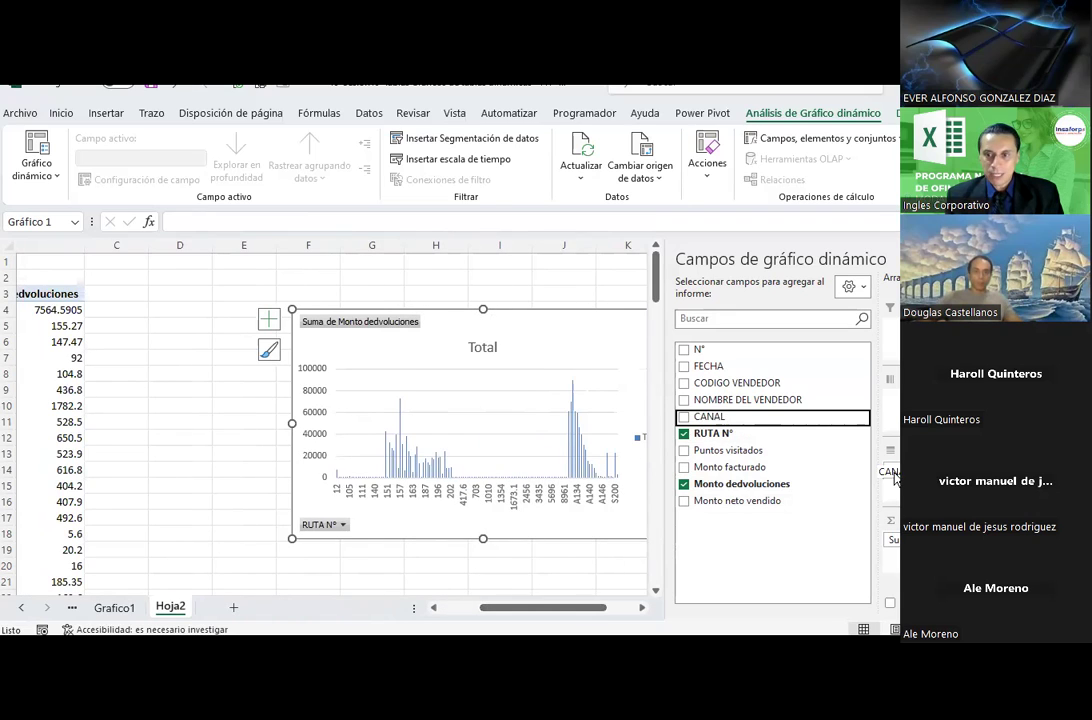
{"action": "left_click", "coordinate": [684, 434]}
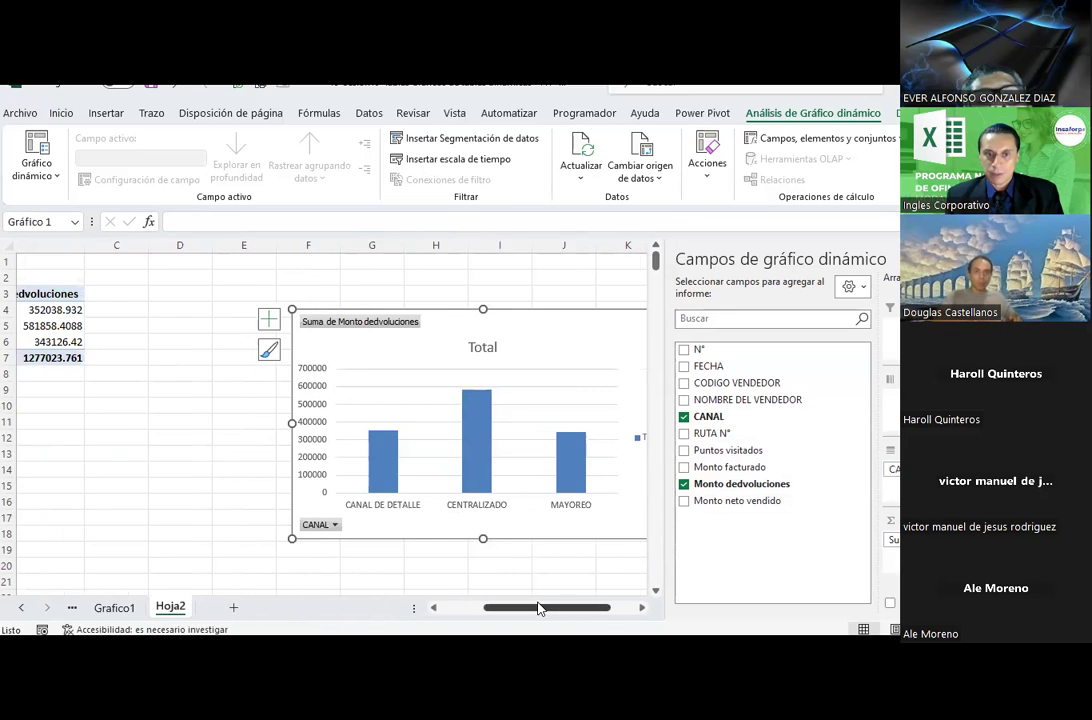
{"action": "left_click_drag", "start_coordinate": [538, 609], "coordinate": [495, 609]}
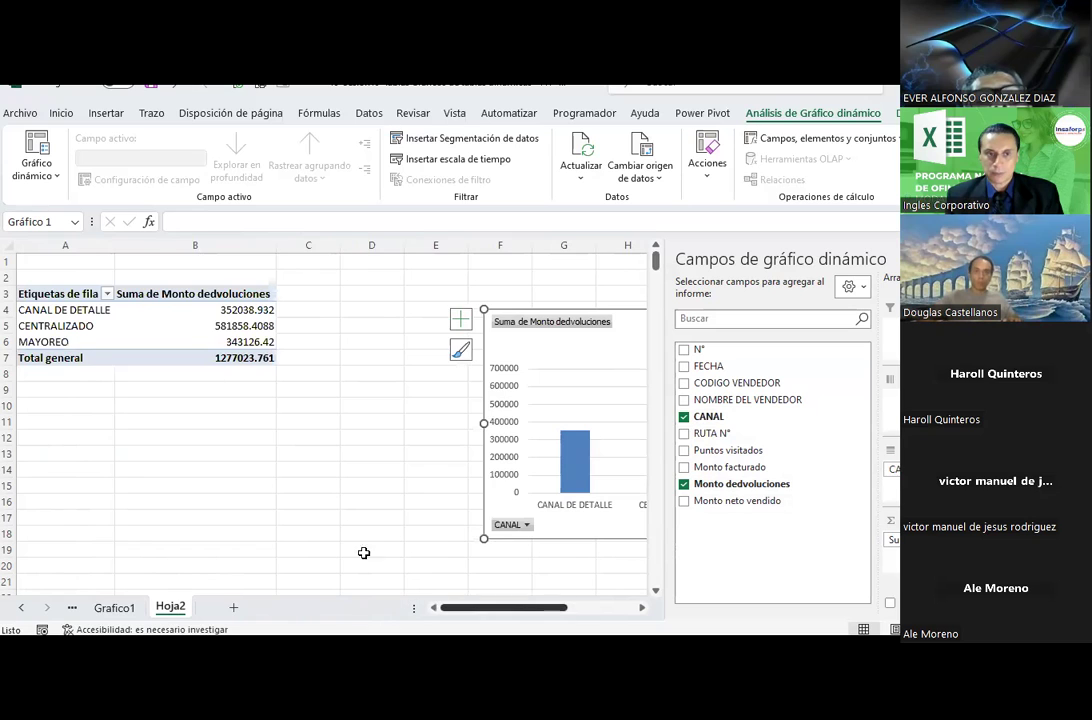
{"action": "left_click", "coordinate": [147, 313]}
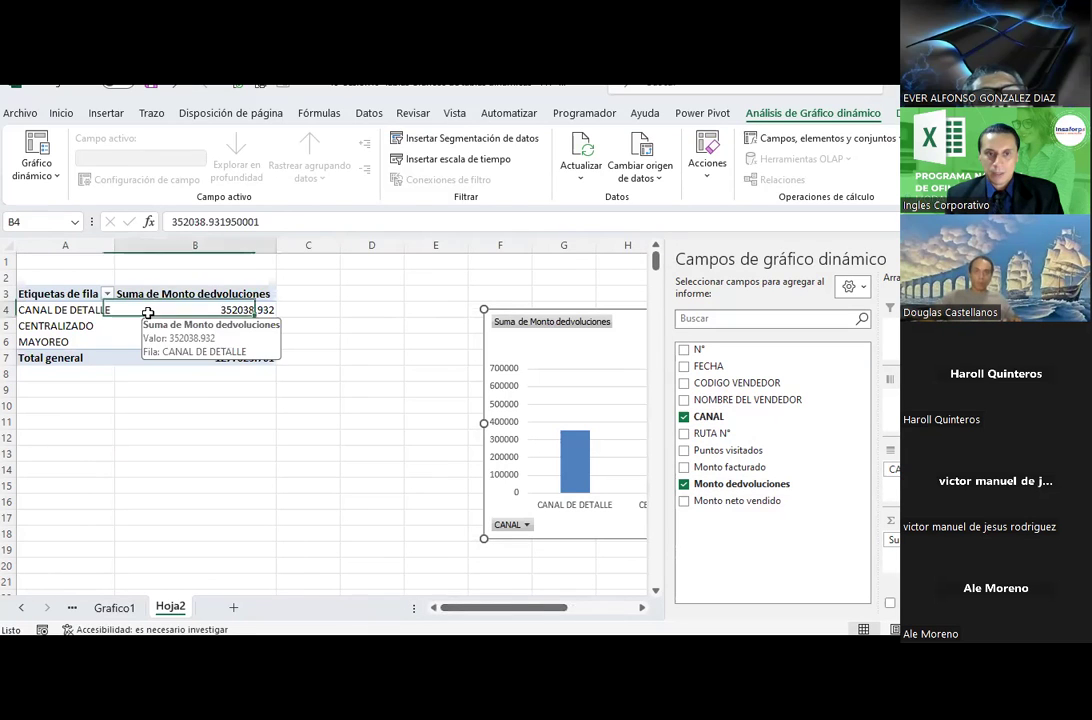
Apply the third Diseño chart style to the pivot chart for striped columns and a bold TOTAL title.
{"action": "left_click", "coordinate": [330, 456]}
{"action": "left_click", "coordinate": [544, 358]}
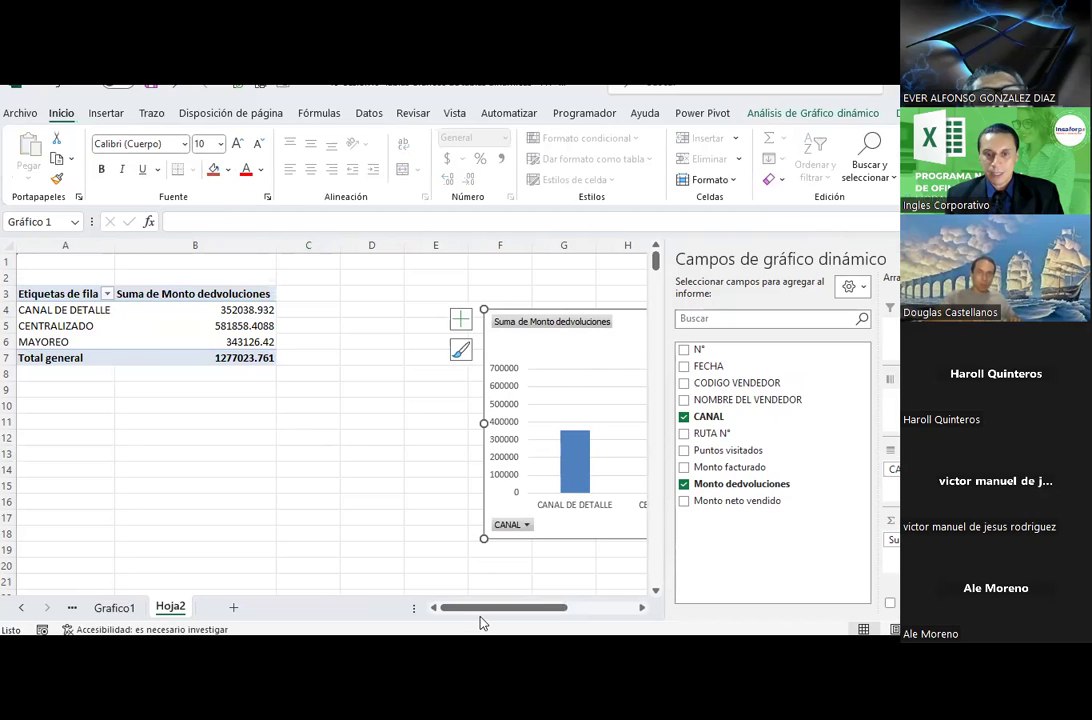
{"action": "left_click_drag", "start_coordinate": [483, 614], "coordinate": [543, 610]}
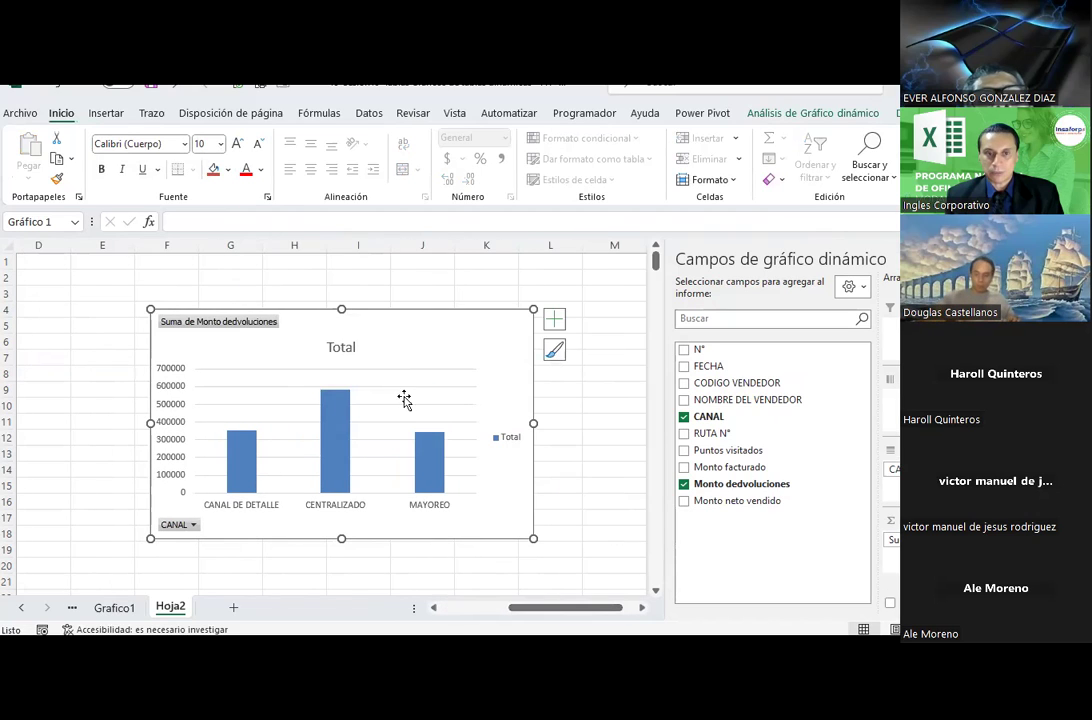
{"action": "left_click_drag", "start_coordinate": [431, 334], "coordinate": [349, 328]}
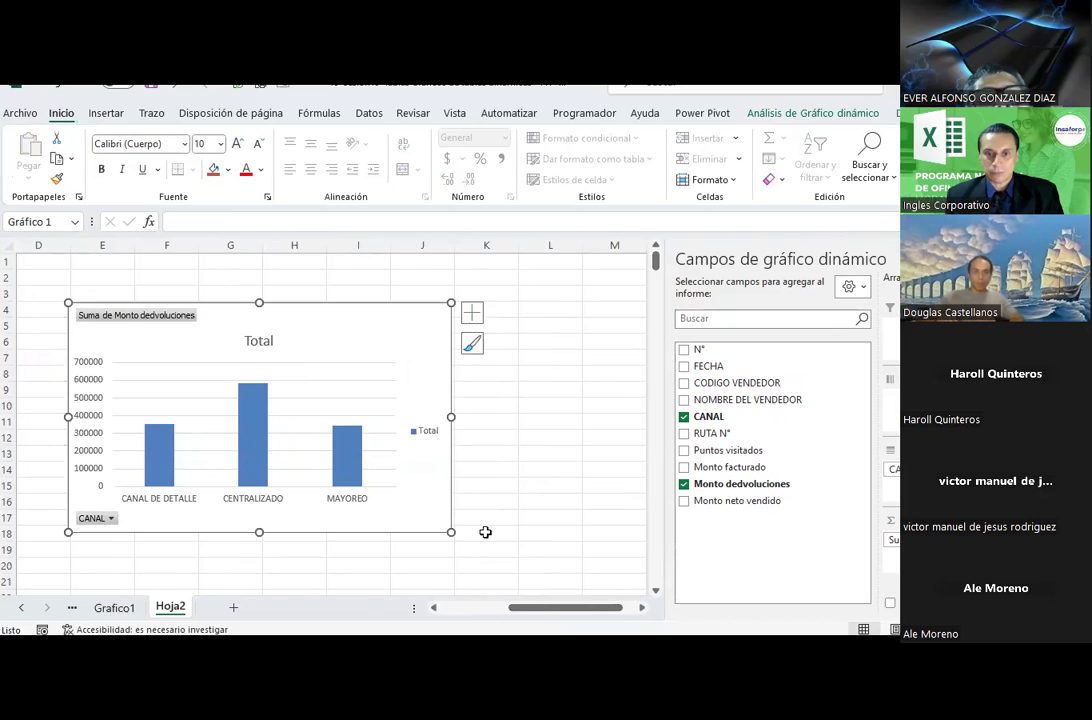
{"action": "left_click_drag", "start_coordinate": [543, 608], "coordinate": [533, 608]}
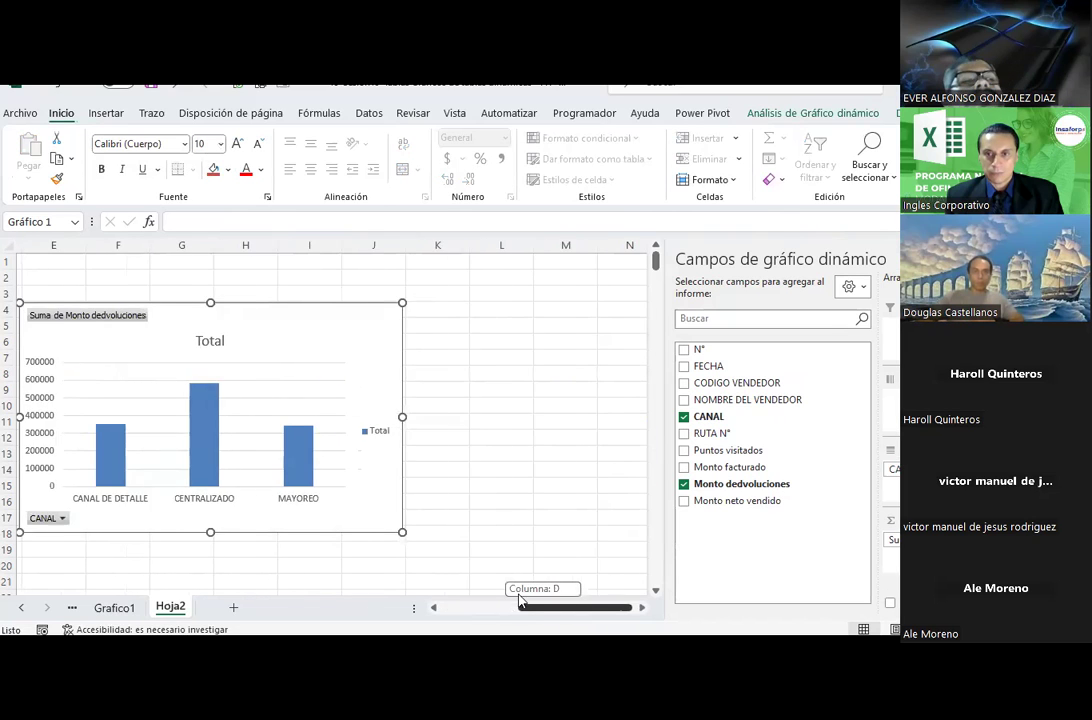
{"action": "left_click", "coordinate": [536, 323]}
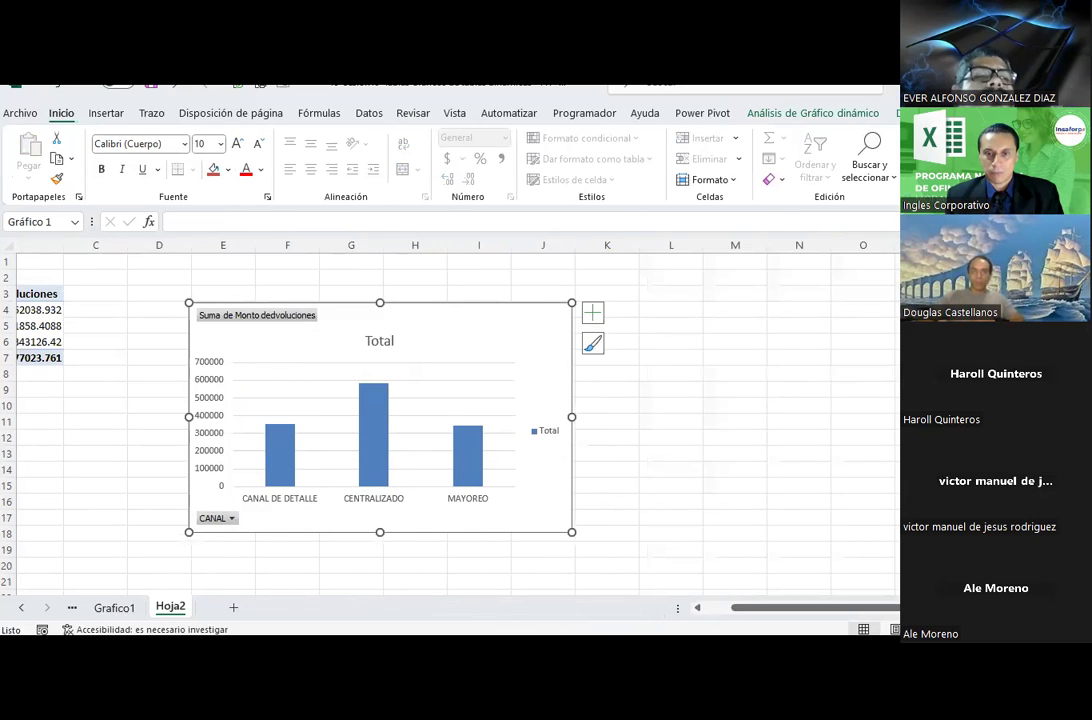
{"action": "left_click", "coordinate": [843, 112]}
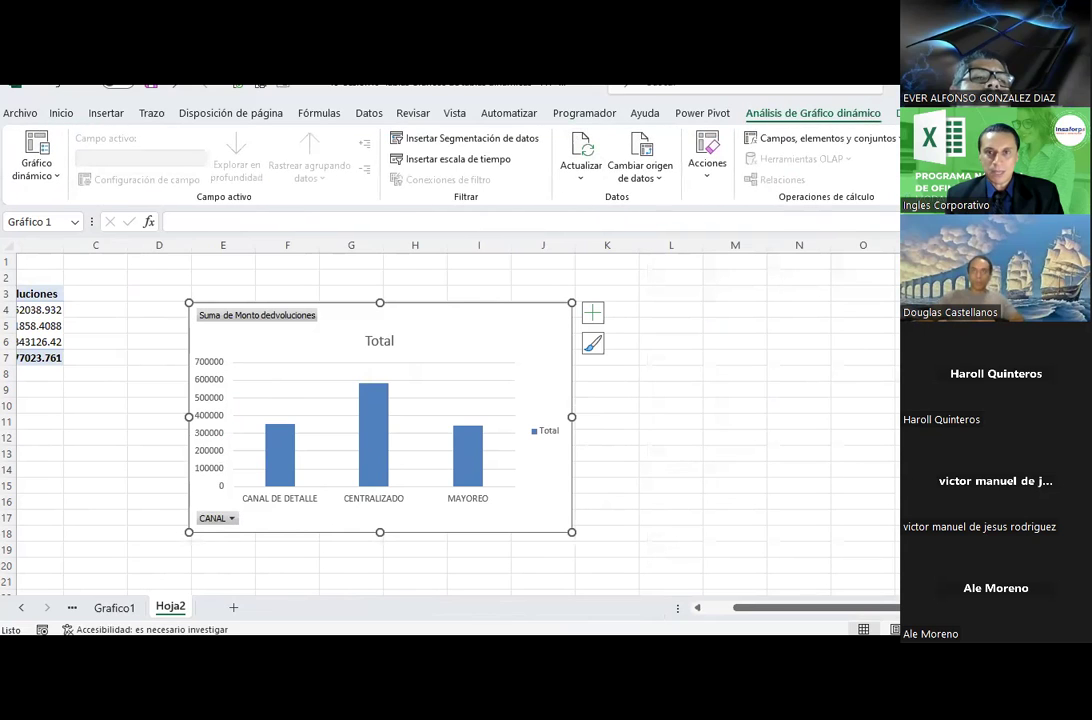
{"action": "left_click", "coordinate": [910, 113]}
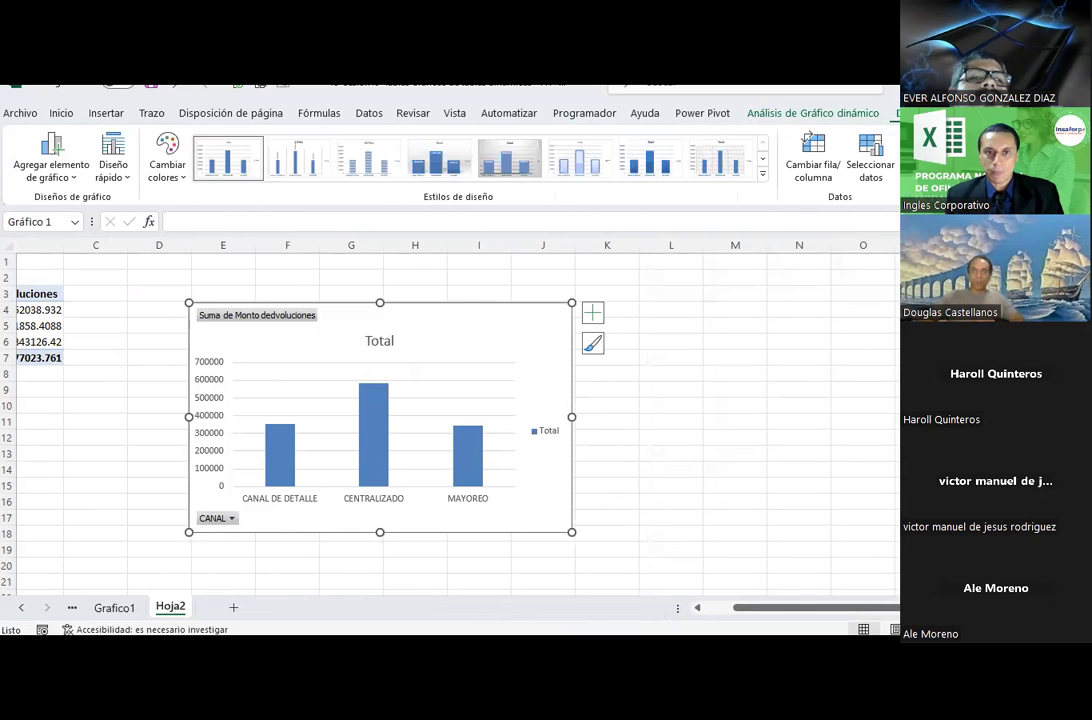
{"action": "left_click", "coordinate": [383, 171]}
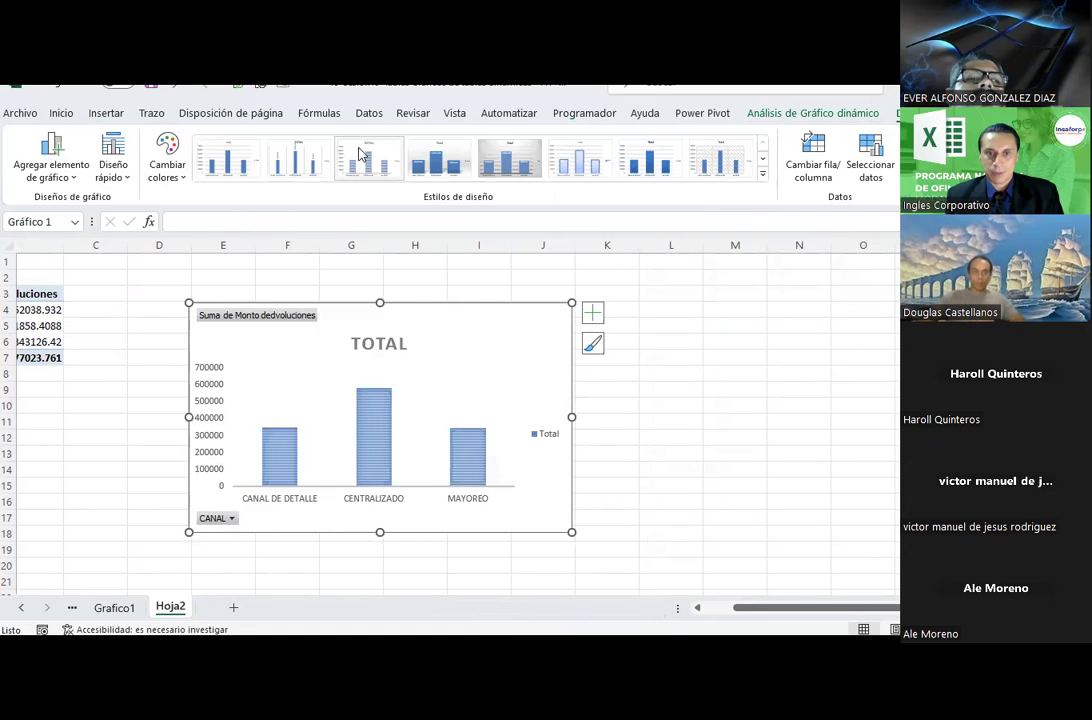
{"action": "left_click", "coordinate": [707, 481]}
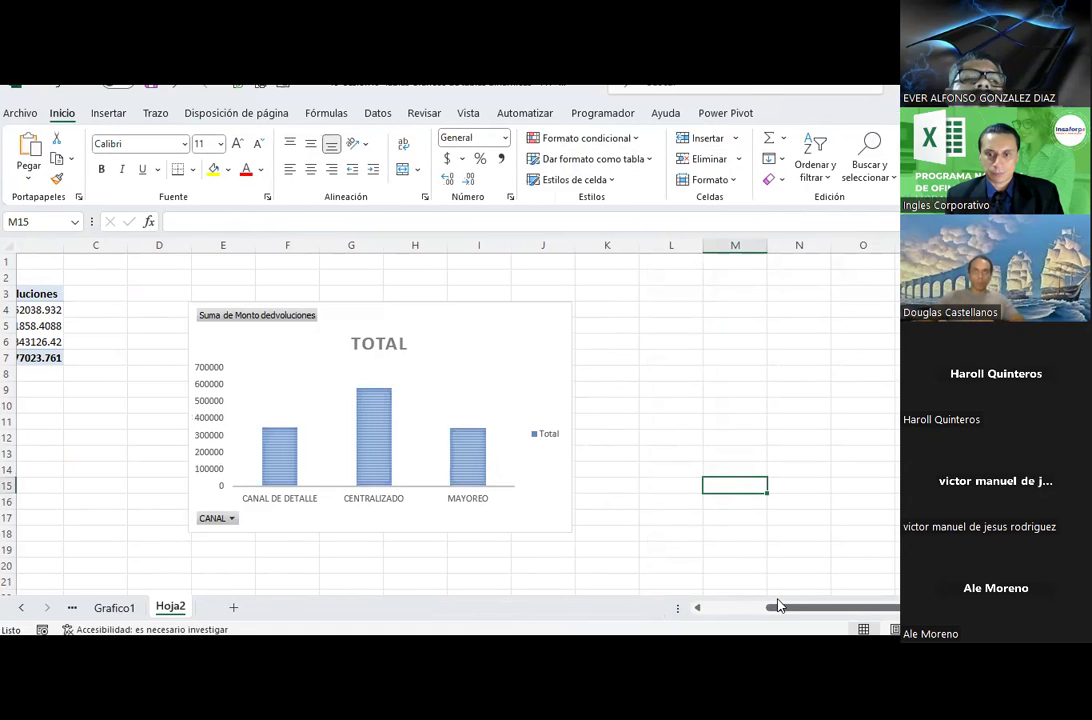
{"action": "left_click_drag", "start_coordinate": [779, 605], "coordinate": [695, 606]}
Open and dismiss the pivot chart insert choices, then go to the Grafico1 sheet.
{"action": "left_click", "coordinate": [108, 113]}
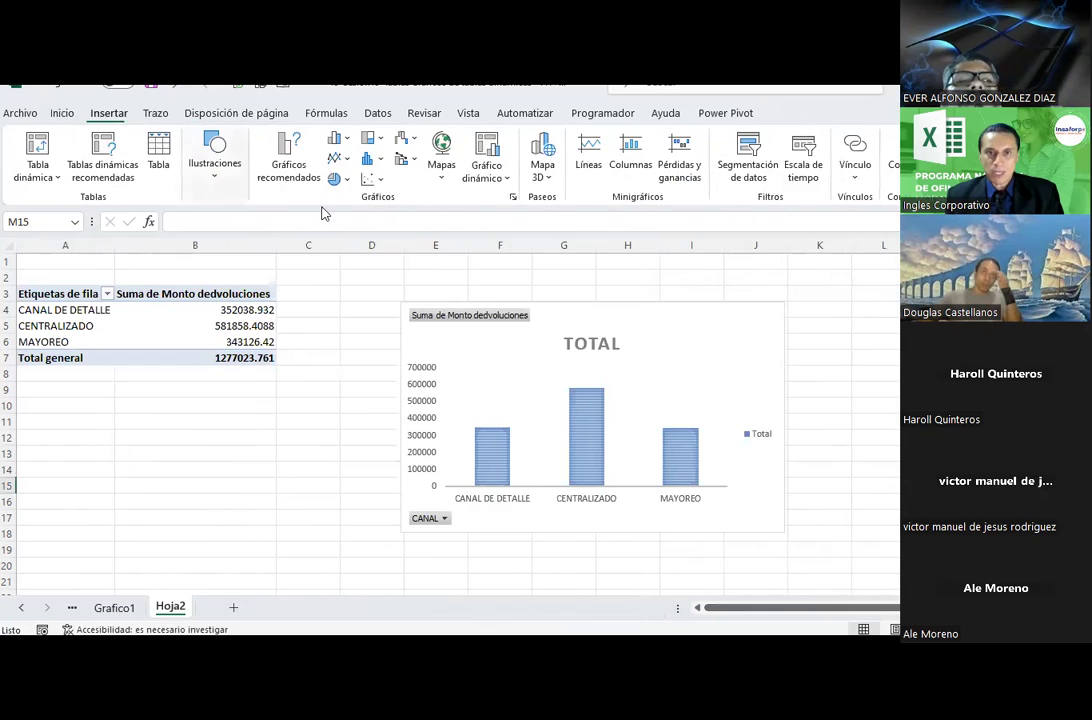
{"action": "left_click", "coordinate": [490, 175]}
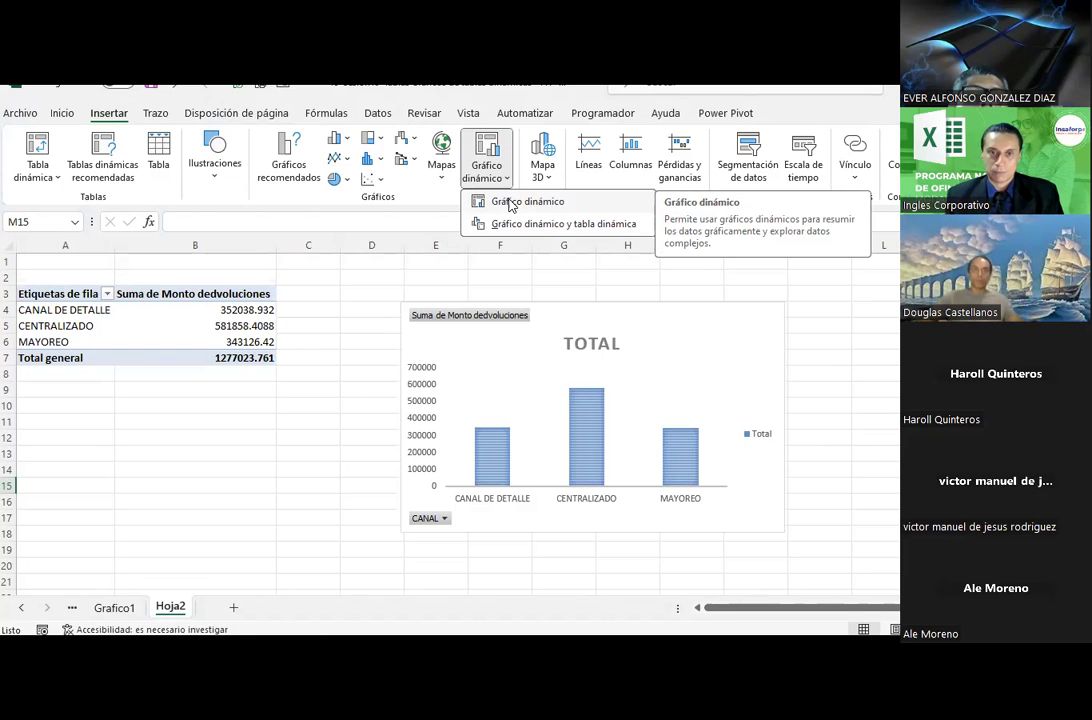
{"action": "left_click", "coordinate": [115, 608]}
{"action": "left_click", "coordinate": [115, 608]}
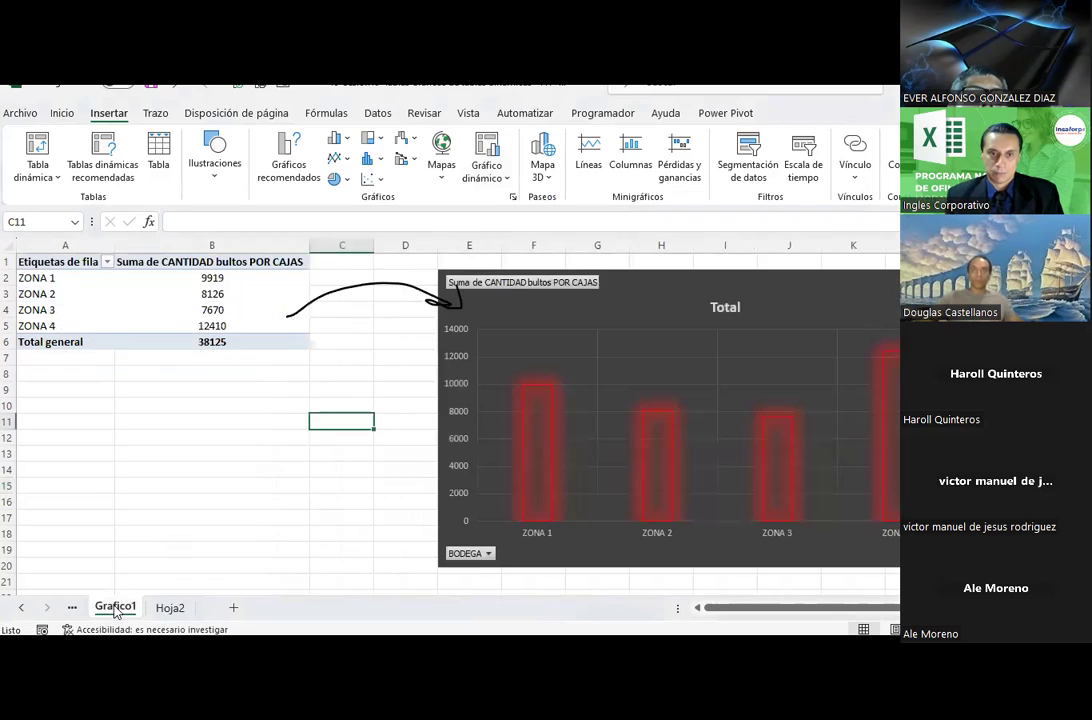
Drill down into the ZONA 2 bultos value 8126 in the Grafico1 pivot table.
{"action": "left_click", "coordinate": [215, 481]}
{"action": "scroll", "coordinate": [354, 394], "scroll_direction": "down", "scroll_amount": 2}
{"action": "scroll", "coordinate": [354, 394], "scroll_direction": "up", "scroll_amount": 2}
{"action": "left_click", "coordinate": [613, 284]}
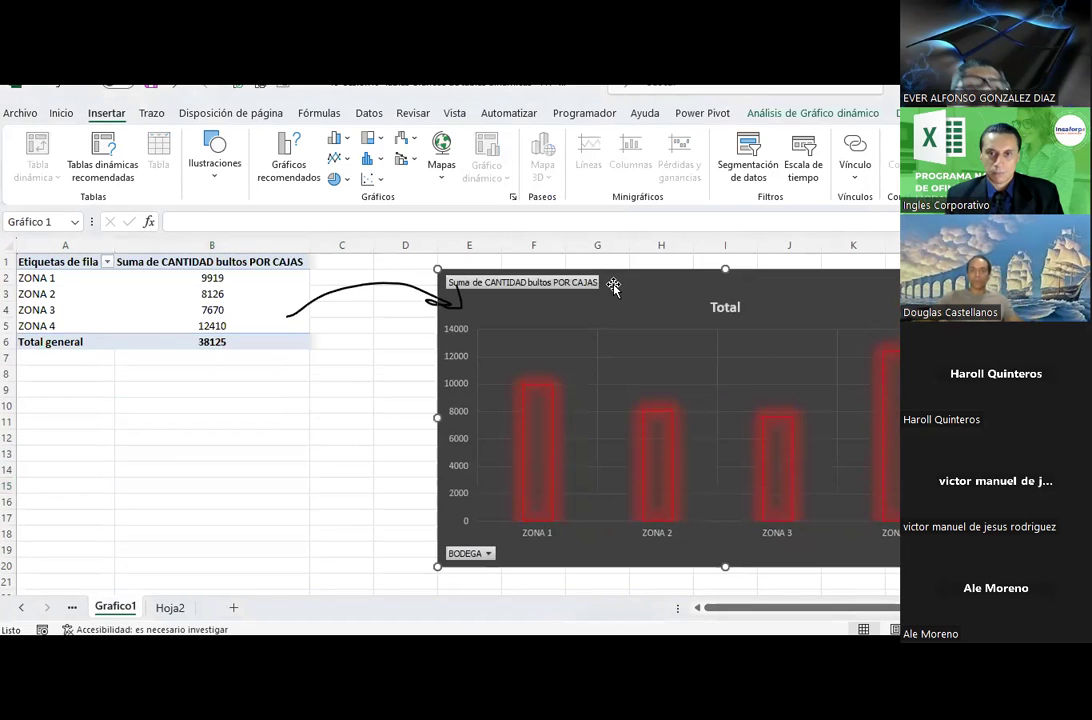
{"action": "left_click", "coordinate": [288, 291]}
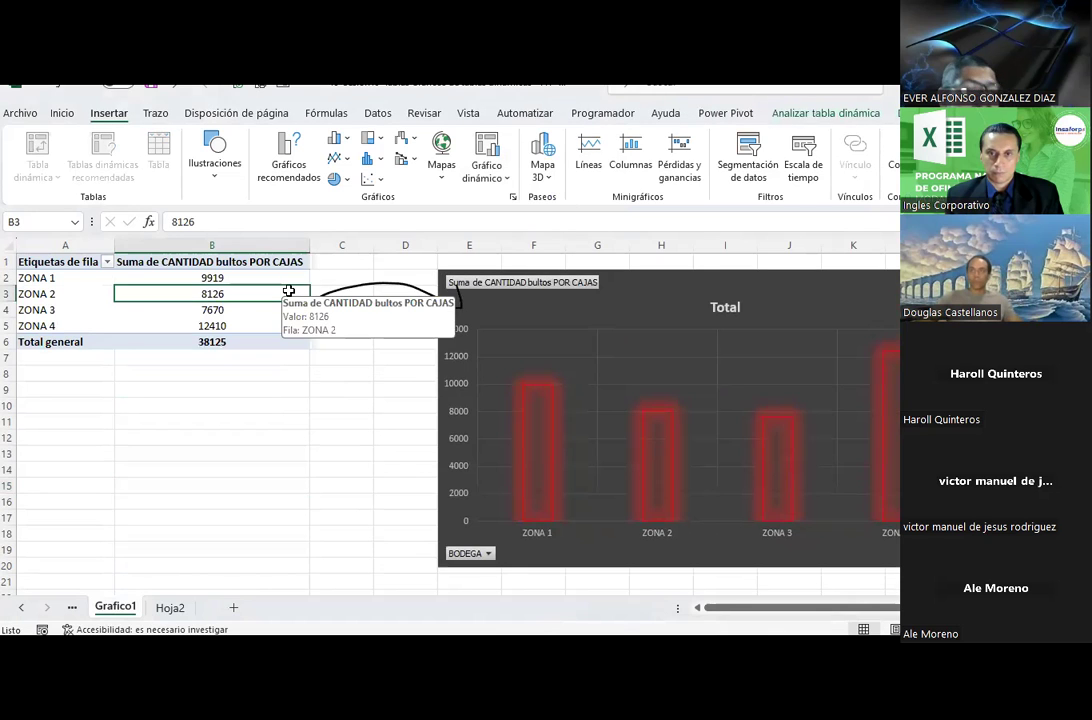
{"action": "double_click", "coordinate": [288, 291]}
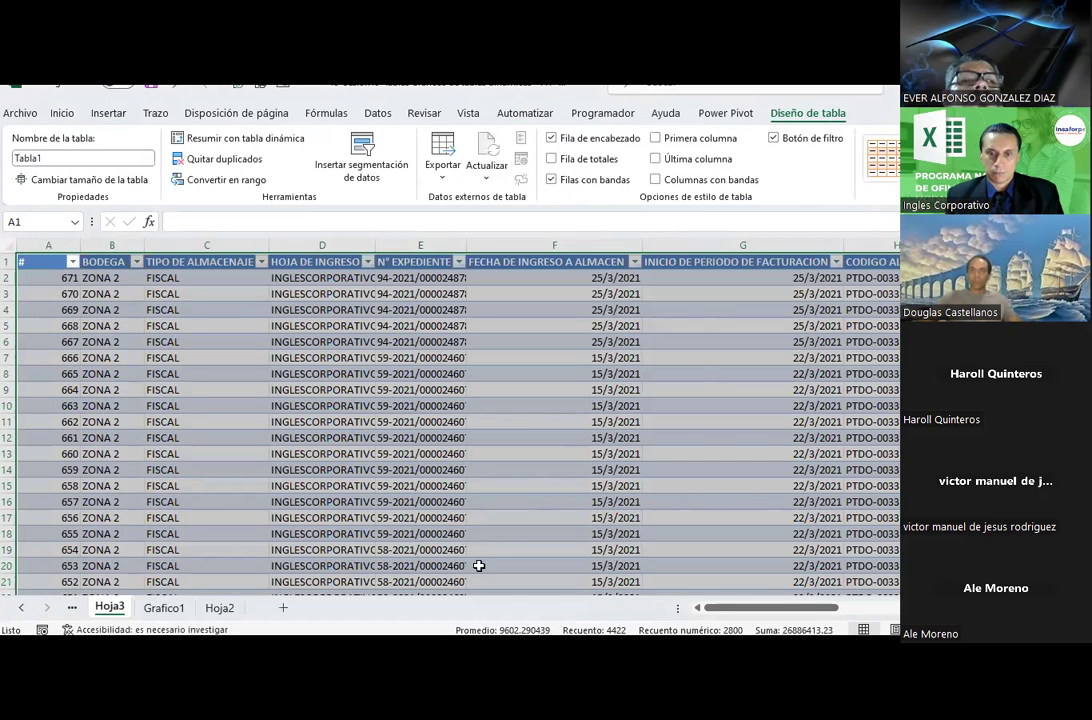
Delete the Hoja3 drill-down sheet that the drill-down created.
{"action": "right_click", "coordinate": [104, 617]}
{"action": "left_click", "coordinate": [152, 383]}
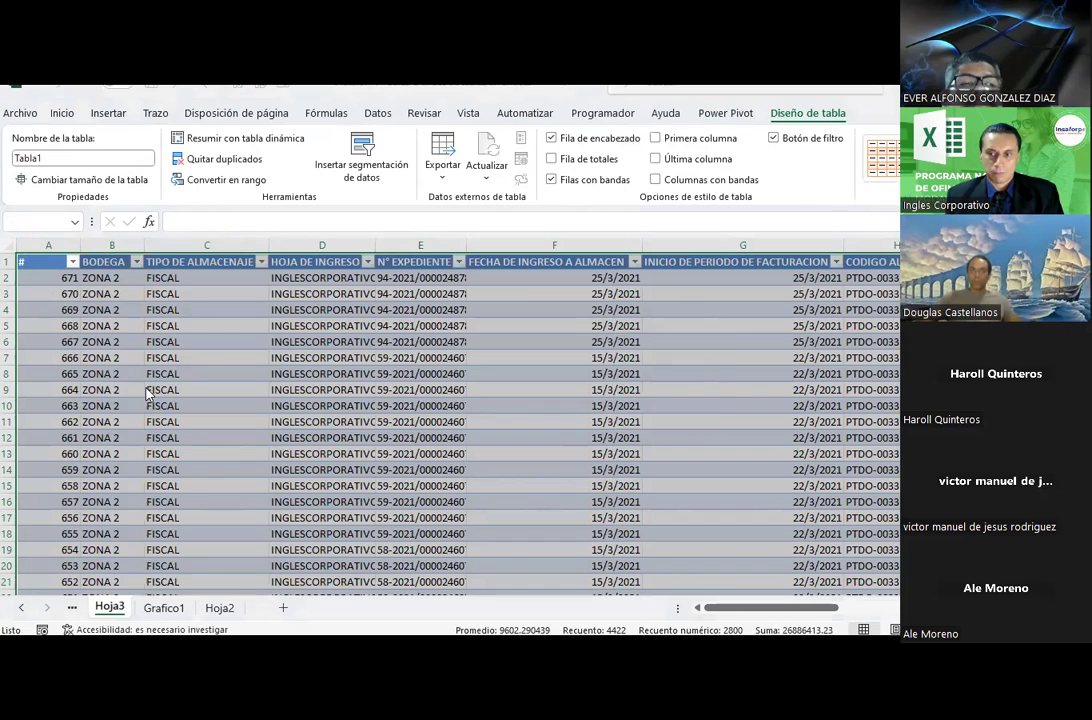
{"action": "left_click", "coordinate": [505, 402]}
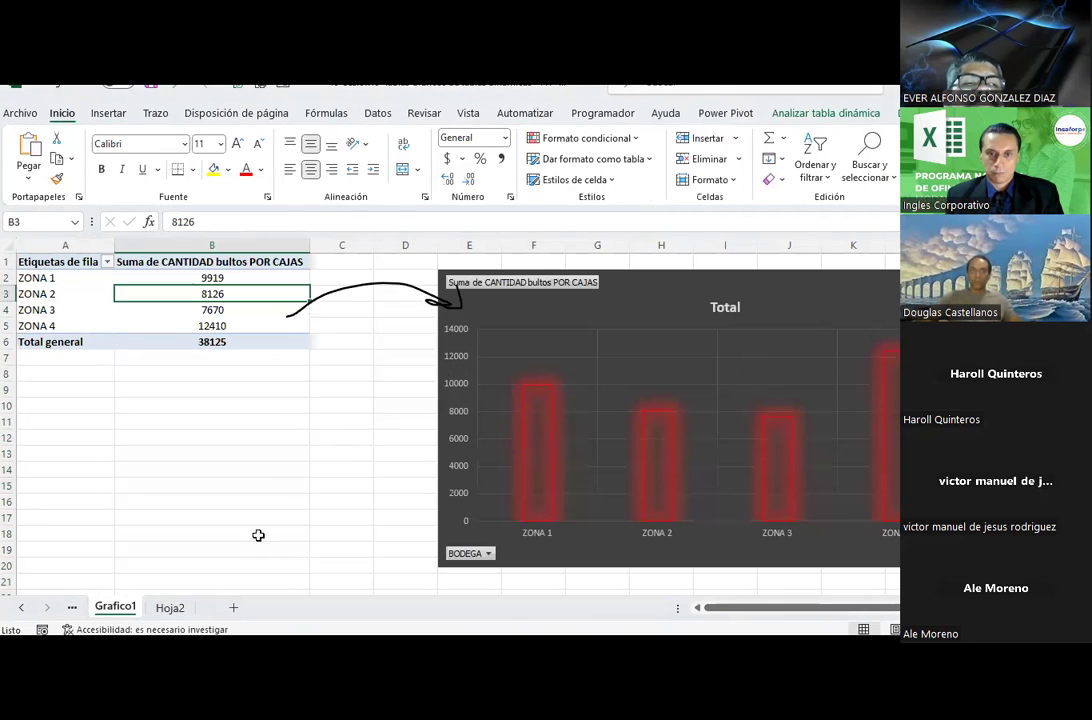
Reselect the Grafico1 pivot chart and view its pivot chart analysis options.
{"action": "left_click", "coordinate": [478, 386]}
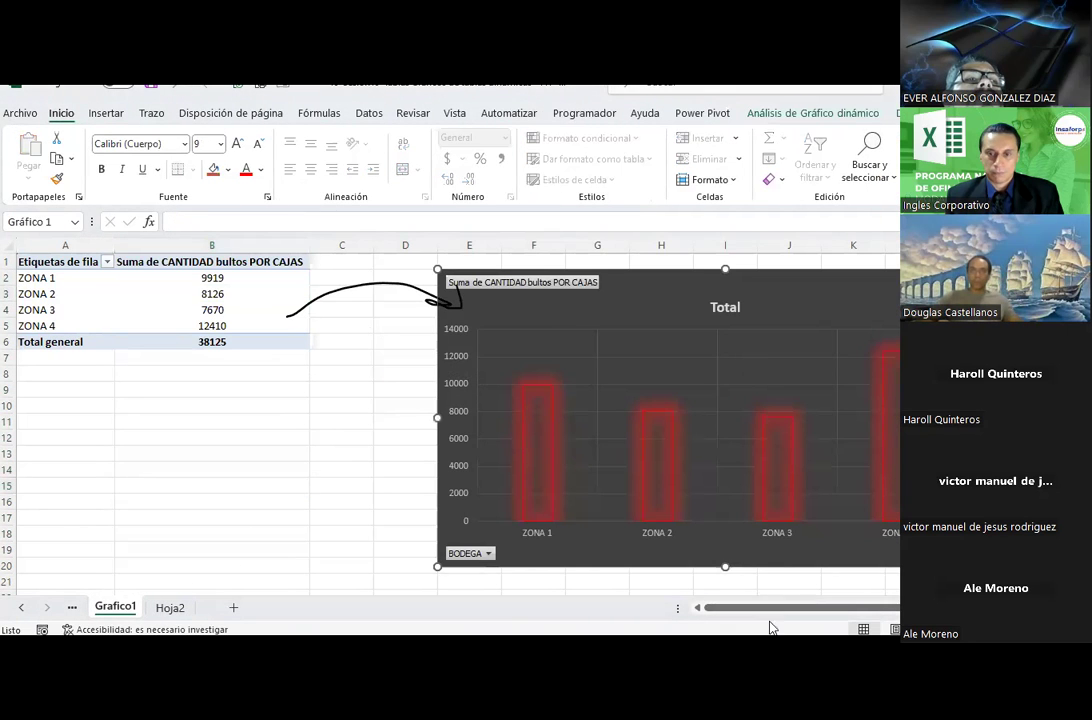
{"action": "left_click_drag", "start_coordinate": [773, 611], "coordinate": [795, 611]}
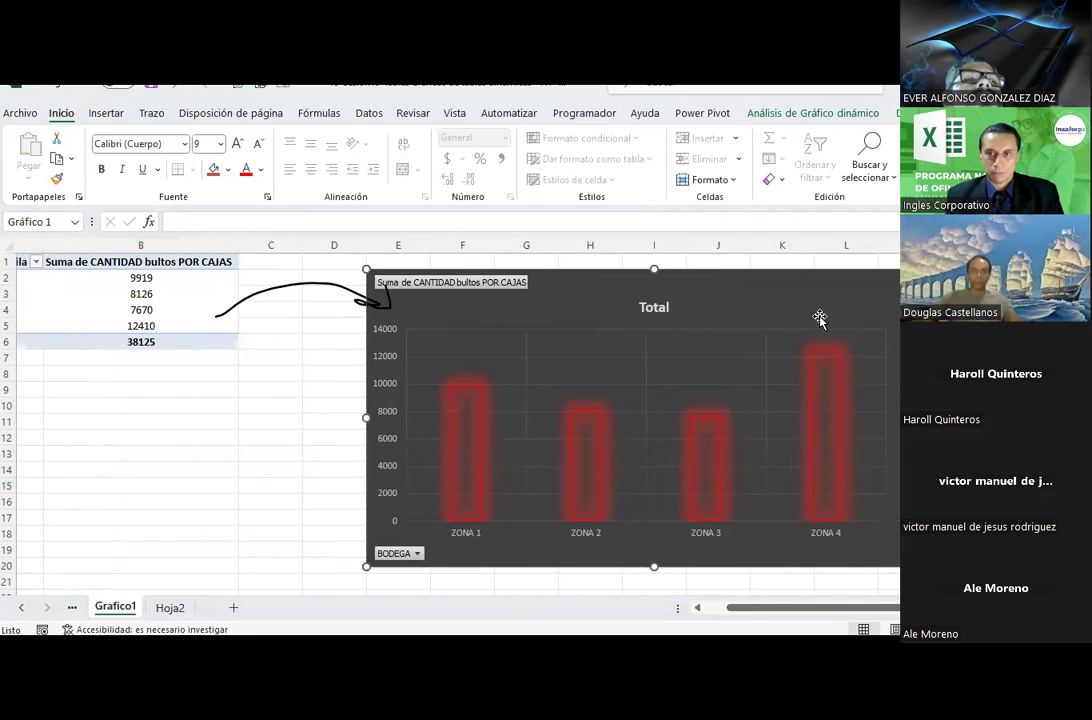
{"action": "left_click", "coordinate": [811, 116]}
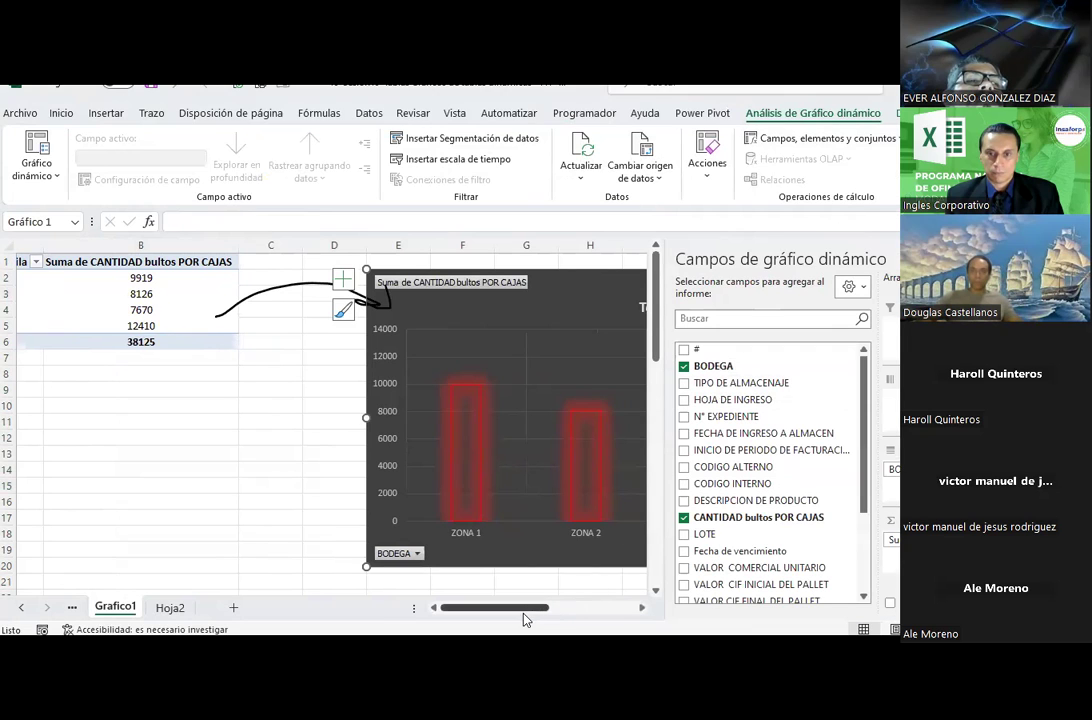
{"action": "left_click", "coordinate": [200, 290]}
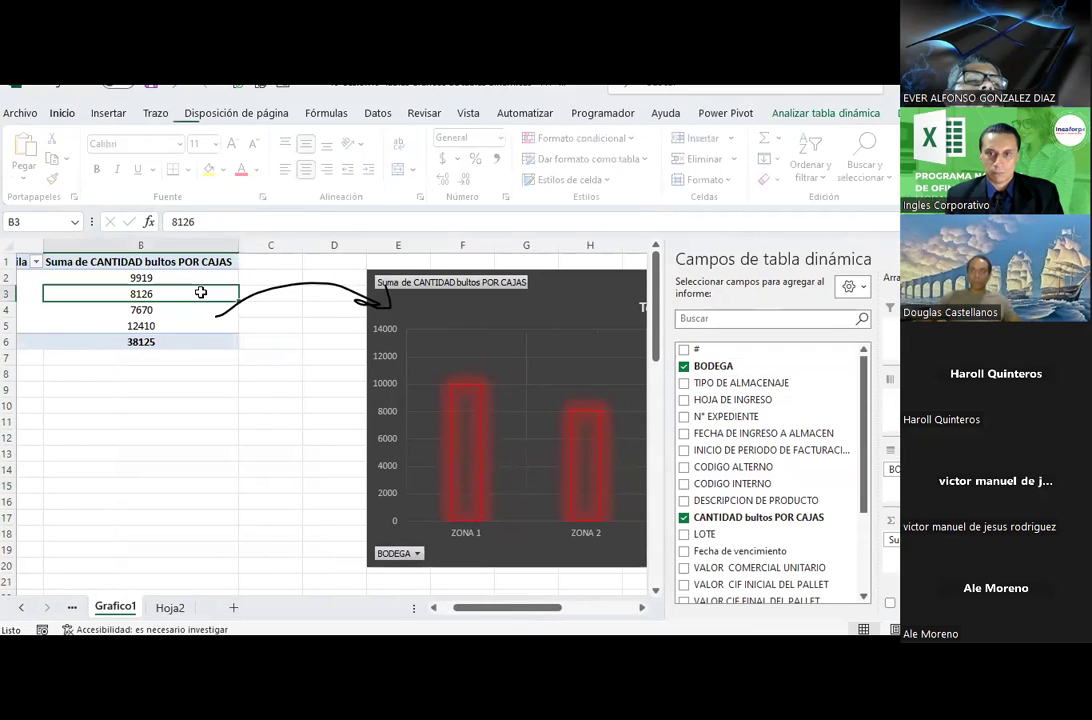
{"action": "left_click", "coordinate": [421, 319]}
{"action": "mouse_move", "coordinate": [478, 608]}
{"action": "left_mouse_down"}
{"action": "mouse_move", "coordinate": [573, 619]}
{"action": "mouse_move", "coordinate": [483, 612]}
{"action": "left_mouse_up"}
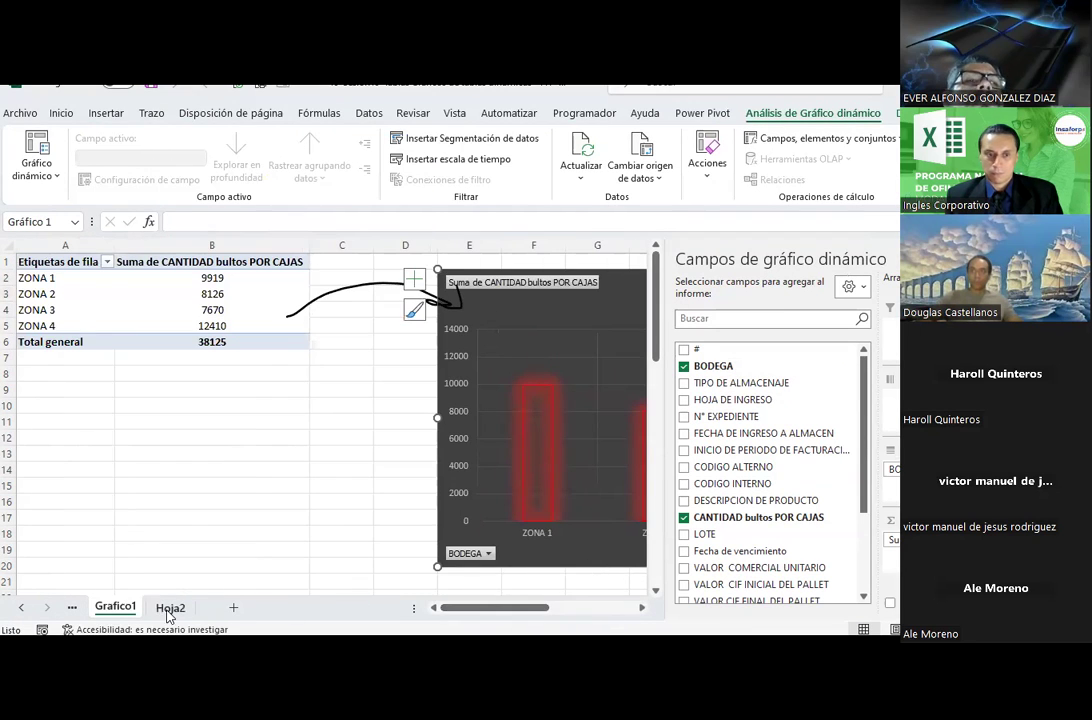
Rename the Hoja2 sheet tab to 'grafico2'.
{"action": "double_click", "coordinate": [170, 607]}
{"action": "type", "text": "g"}
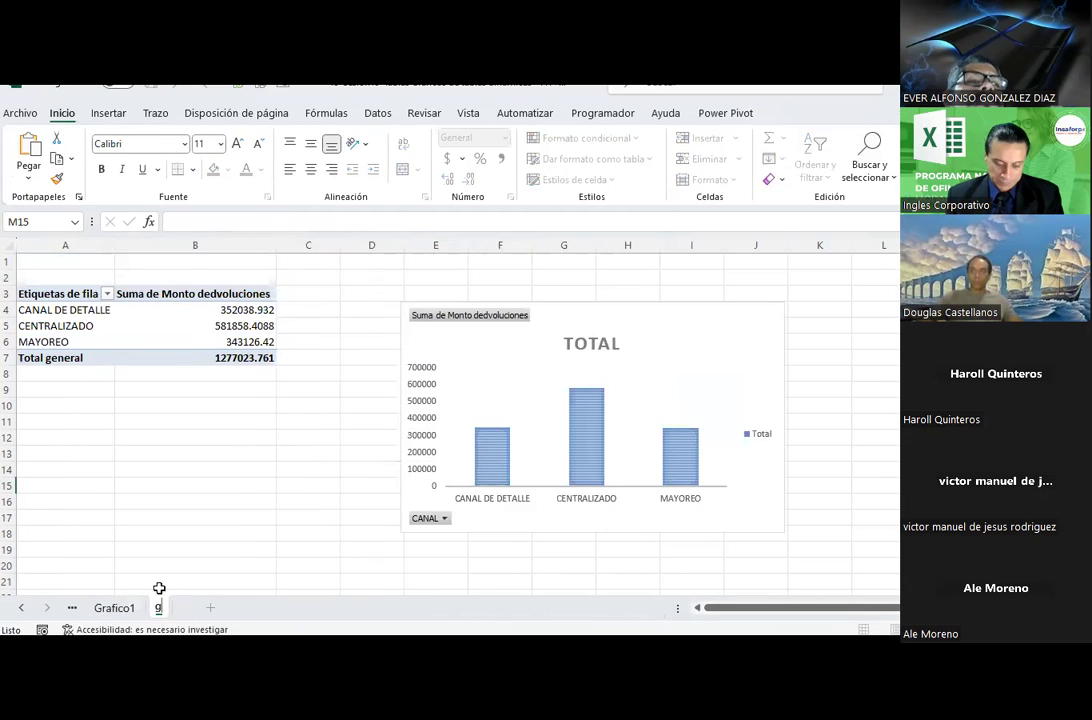
{"action": "type", "text": "rafico2"}
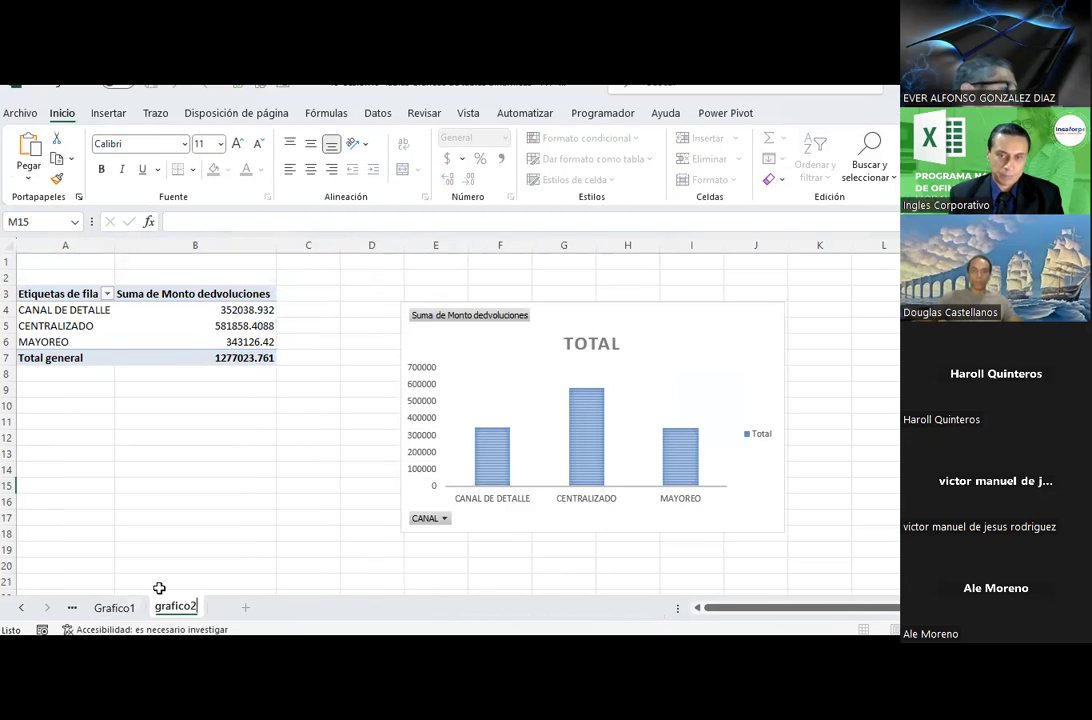
{"action": "key", "text": "Return"}
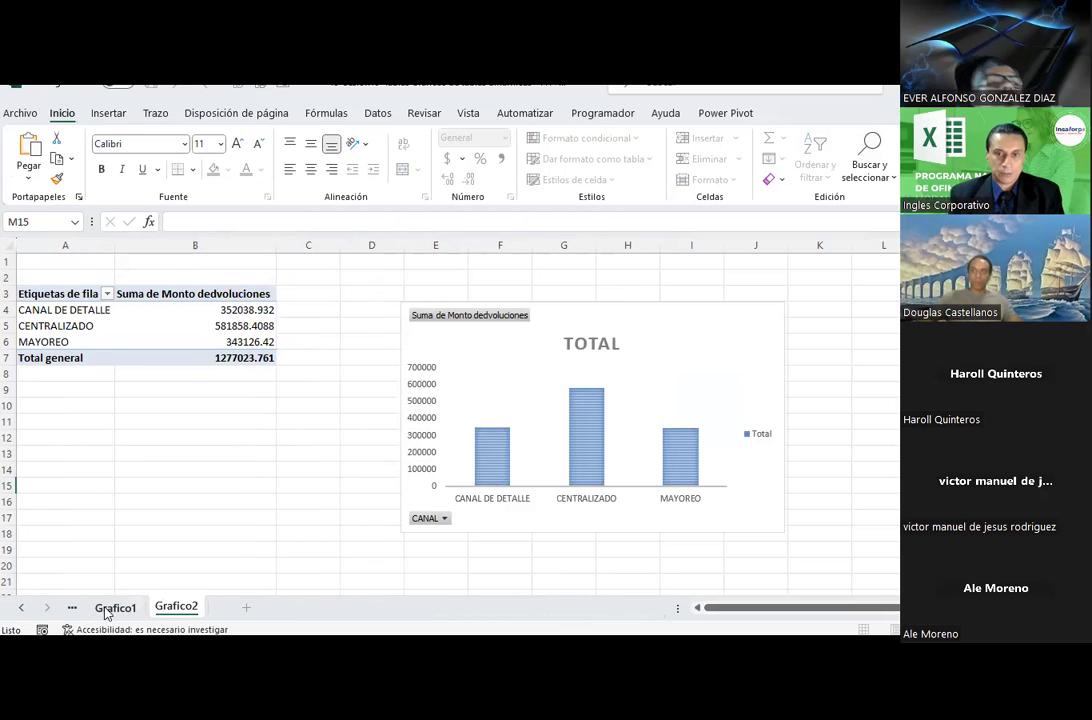
{"action": "left_click", "coordinate": [156, 516]}
{"action": "mouse_move", "coordinate": [820, 645]}
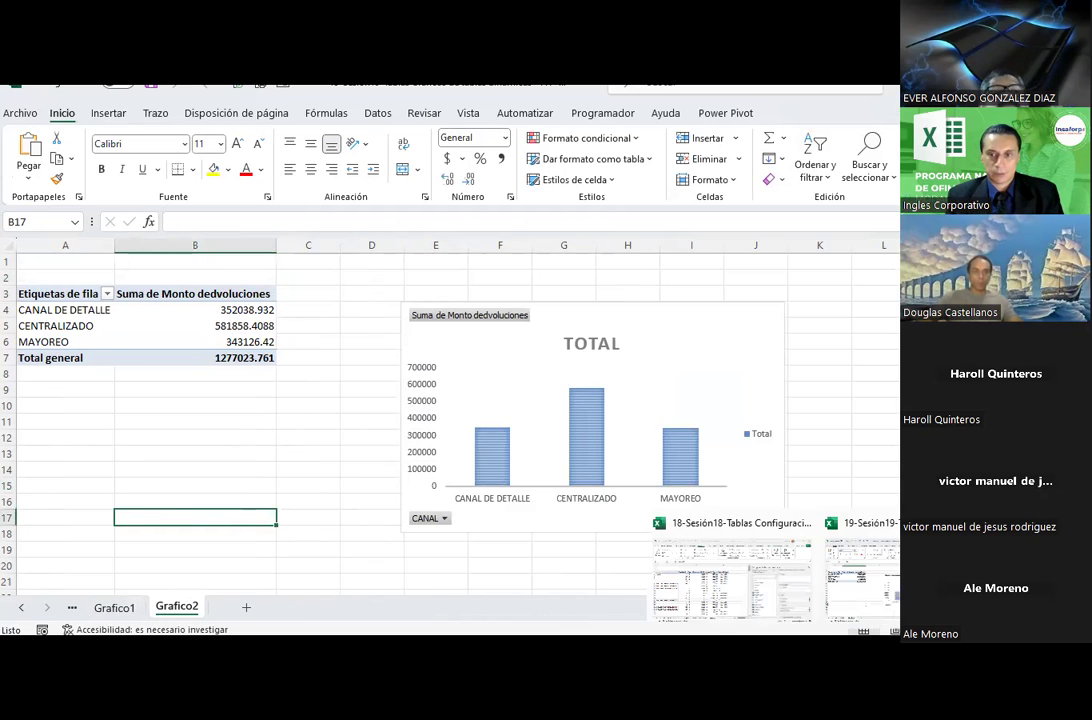
{"action": "left_click", "coordinate": [628, 534]}
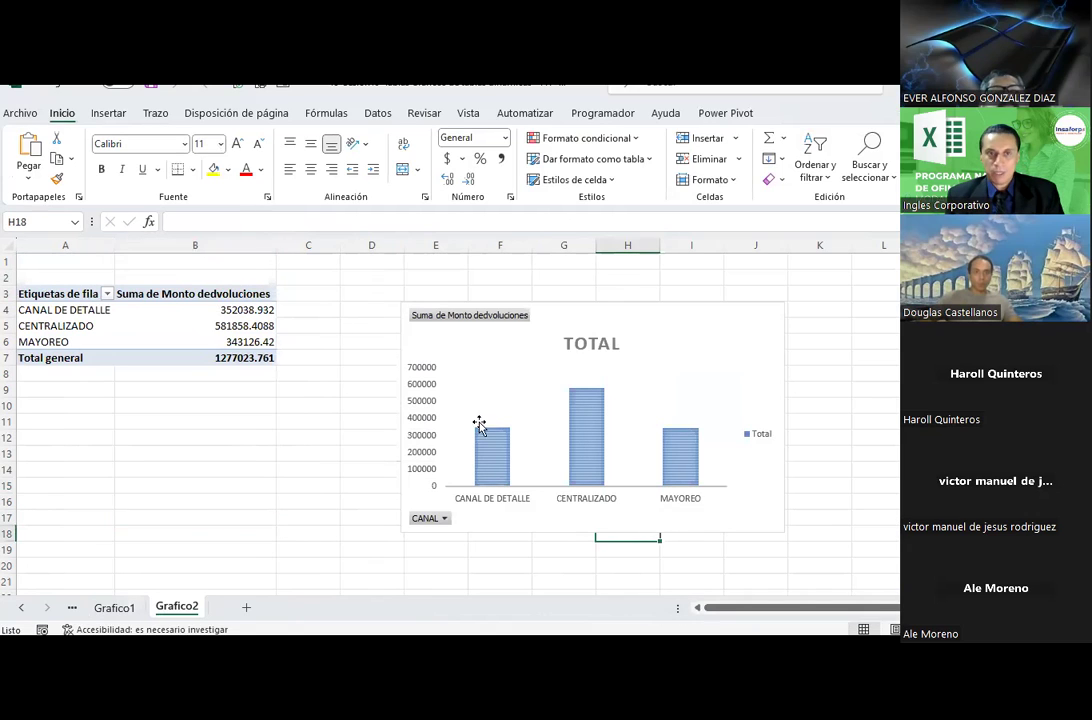
Cancel the Insert pivot chart choices and switch to the other workbook's calculos pivot table.
{"action": "left_click", "coordinate": [108, 113]}
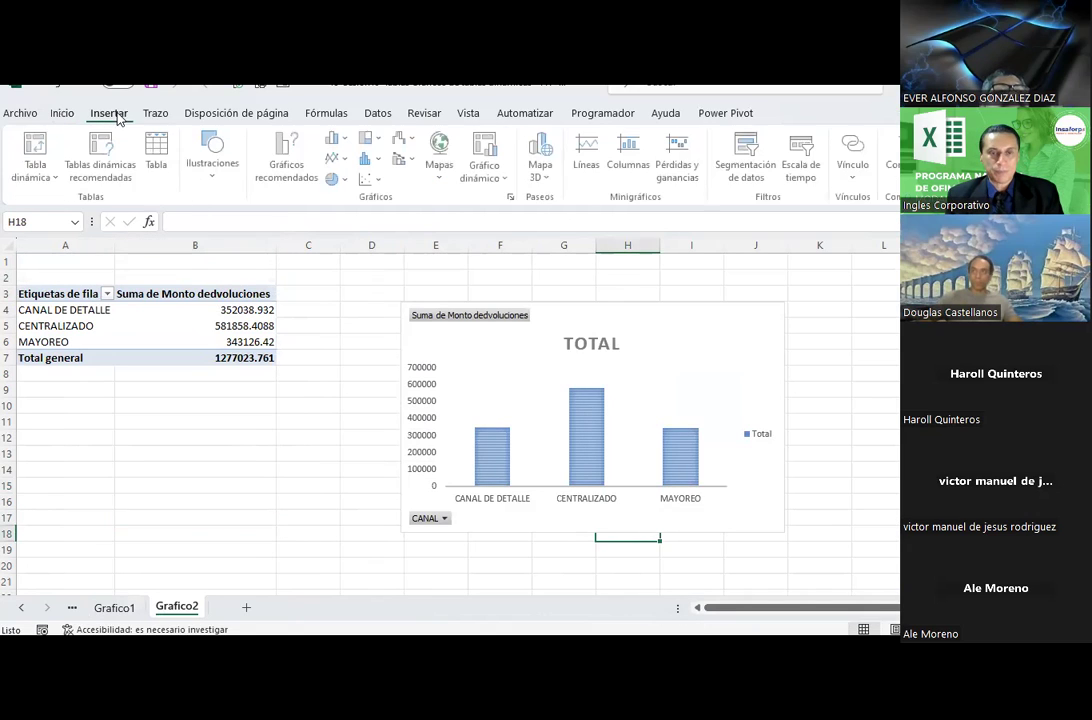
{"action": "left_click", "coordinate": [488, 175]}
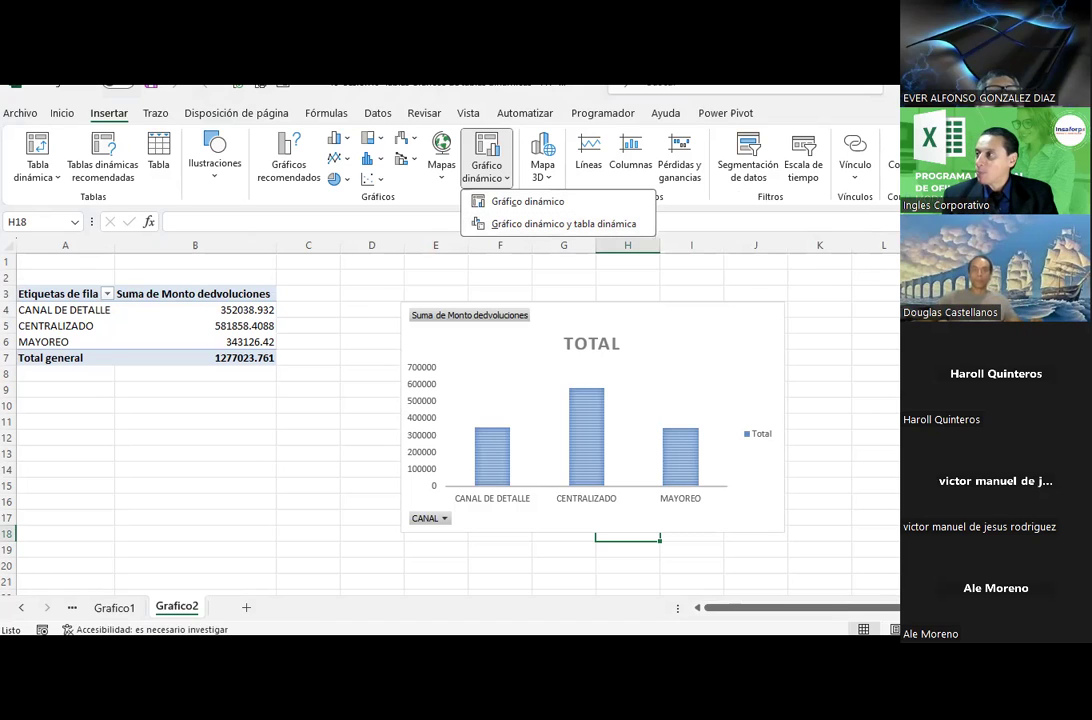
{"action": "key", "text": "Escape"}
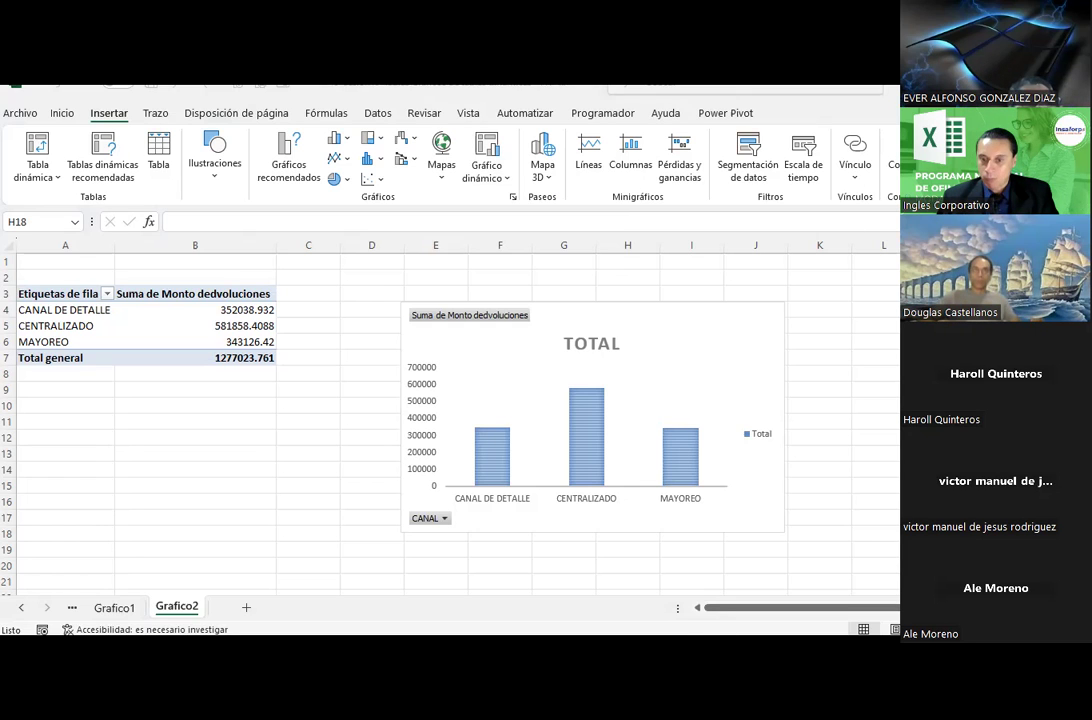
{"action": "left_click", "coordinate": [790, 603]}
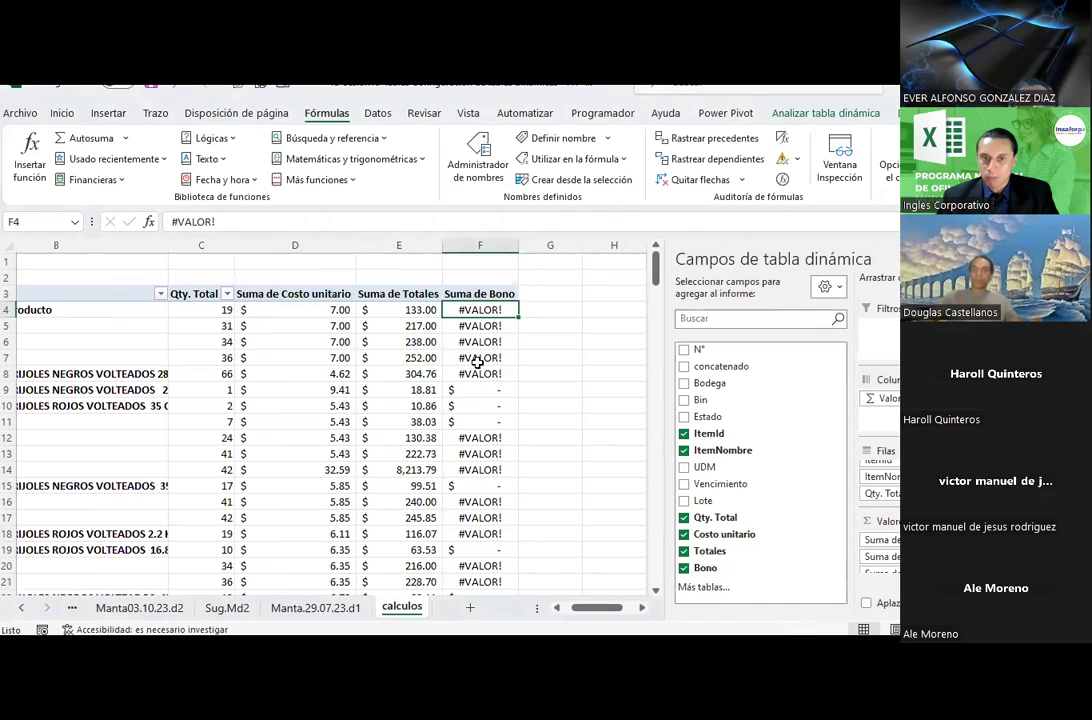
{"action": "left_click", "coordinate": [793, 114]}
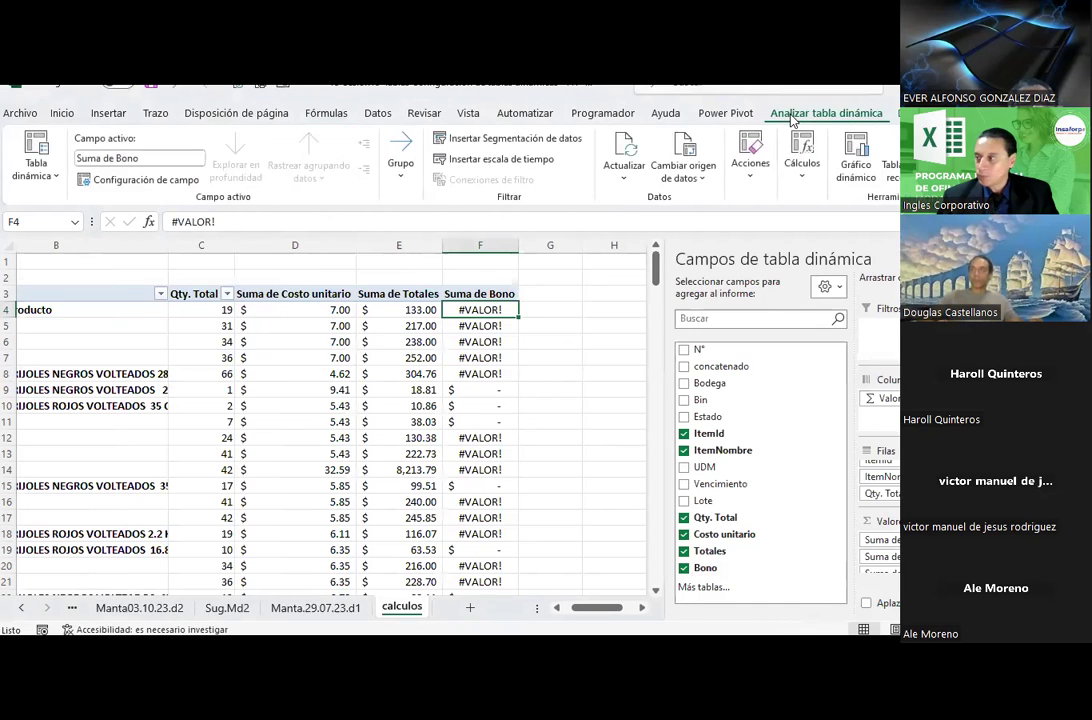
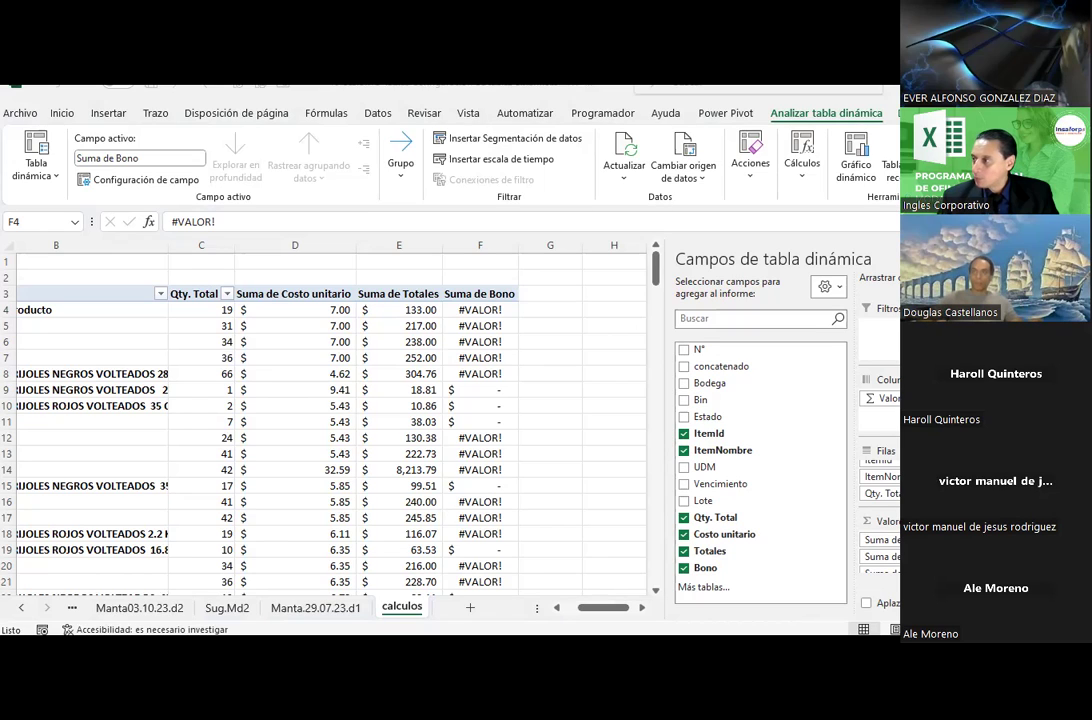
Load the Bono calculated field into the Campo calculado editor for editing.
{"action": "left_click", "coordinate": [494, 309]}
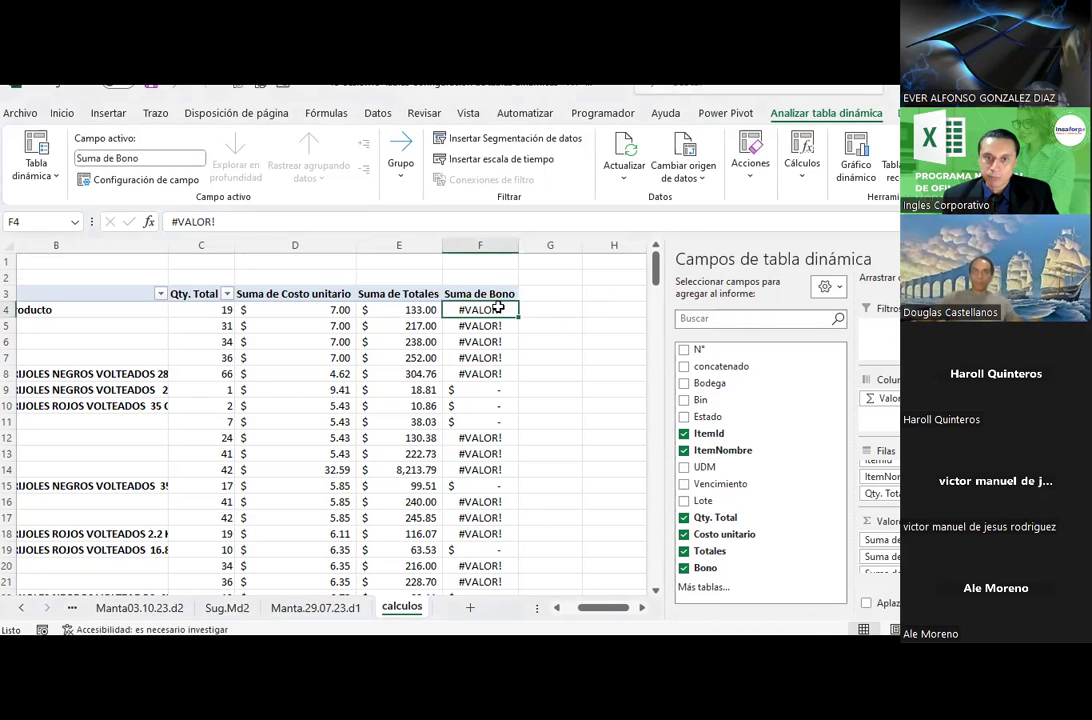
{"action": "left_click", "coordinate": [856, 168]}
{"action": "key", "text": "Escape"}
{"action": "left_click", "coordinate": [802, 160]}
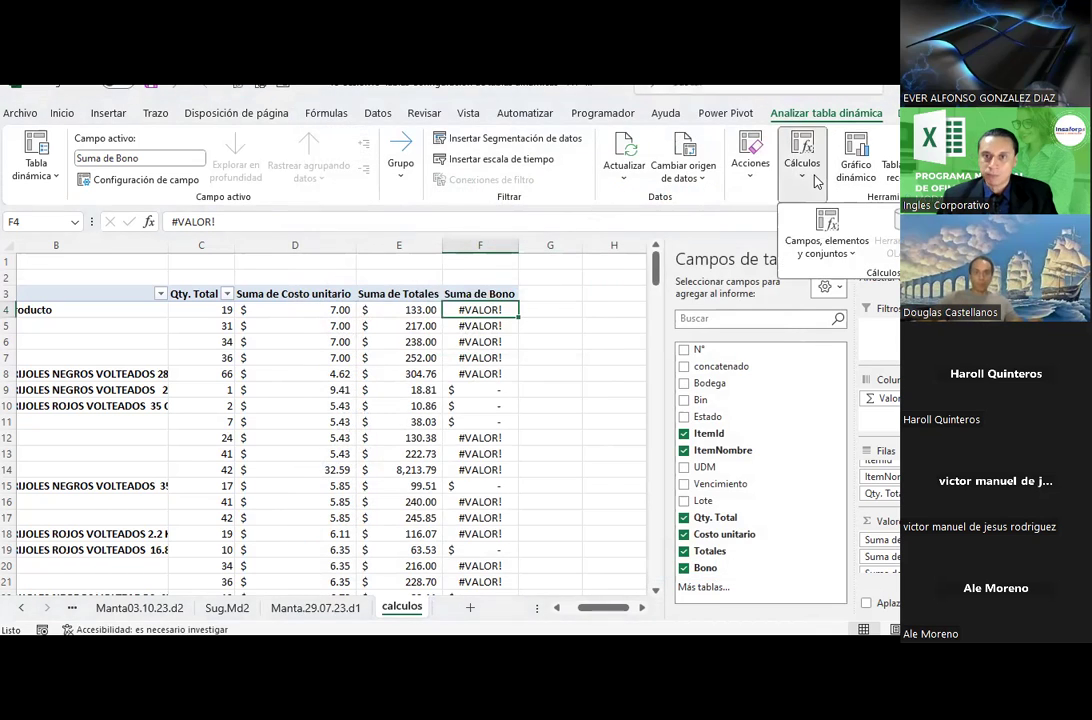
{"action": "left_click", "coordinate": [838, 244]}
{"action": "left_click", "coordinate": [836, 278]}
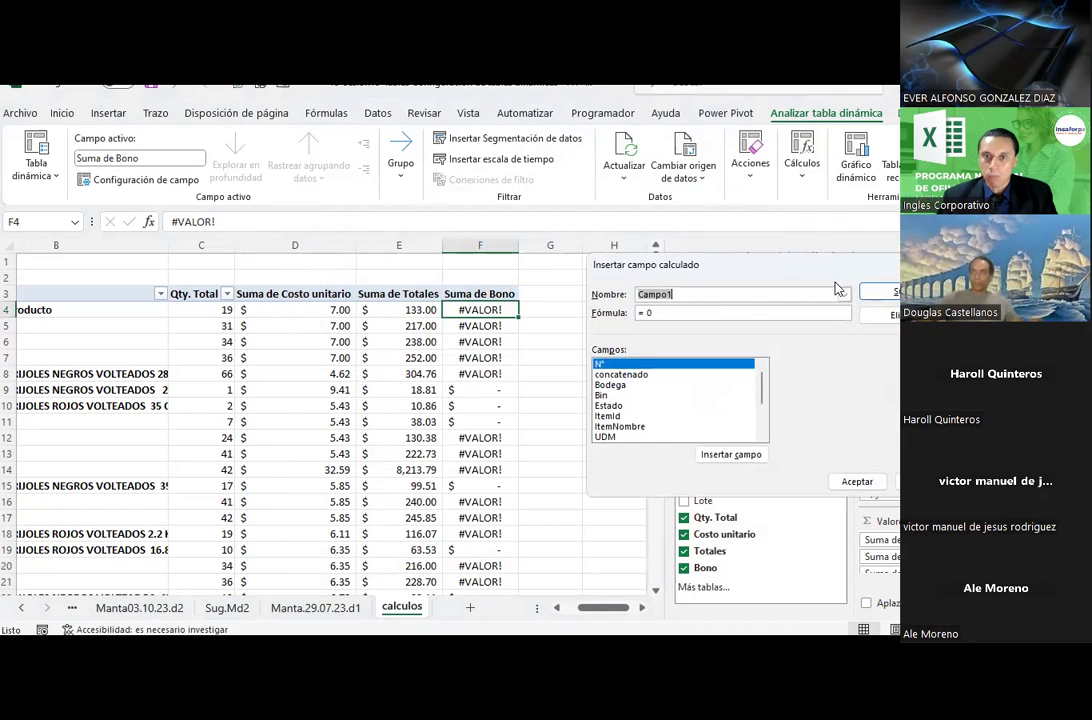
{"action": "left_click", "coordinate": [844, 294]}
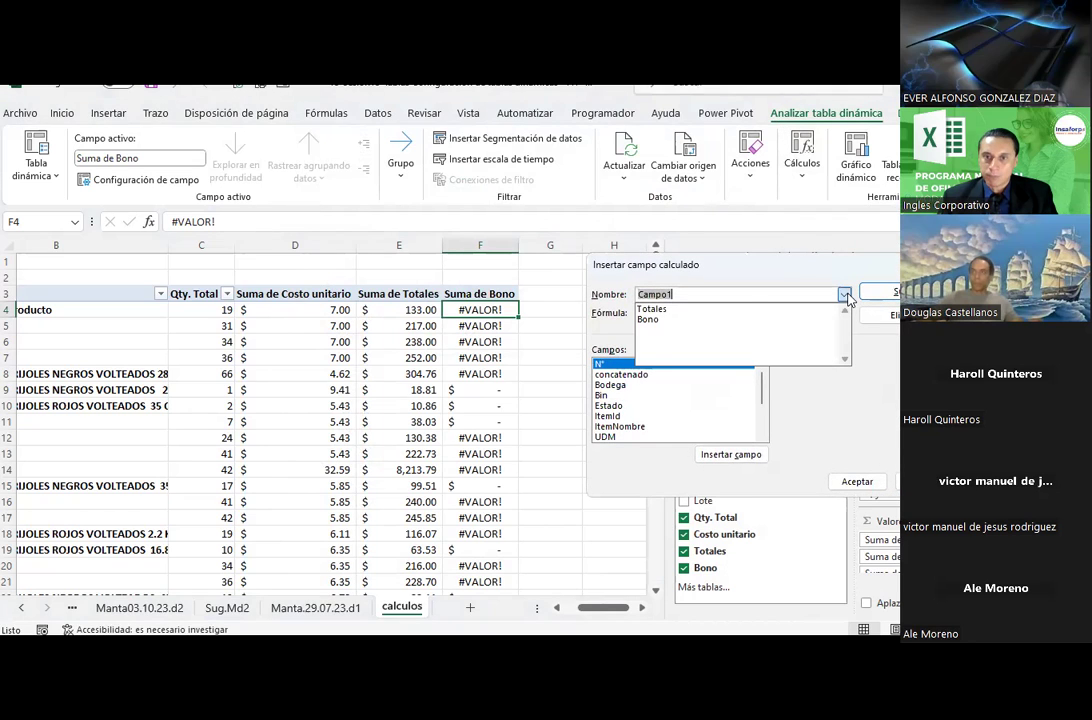
{"action": "left_click", "coordinate": [731, 309]}
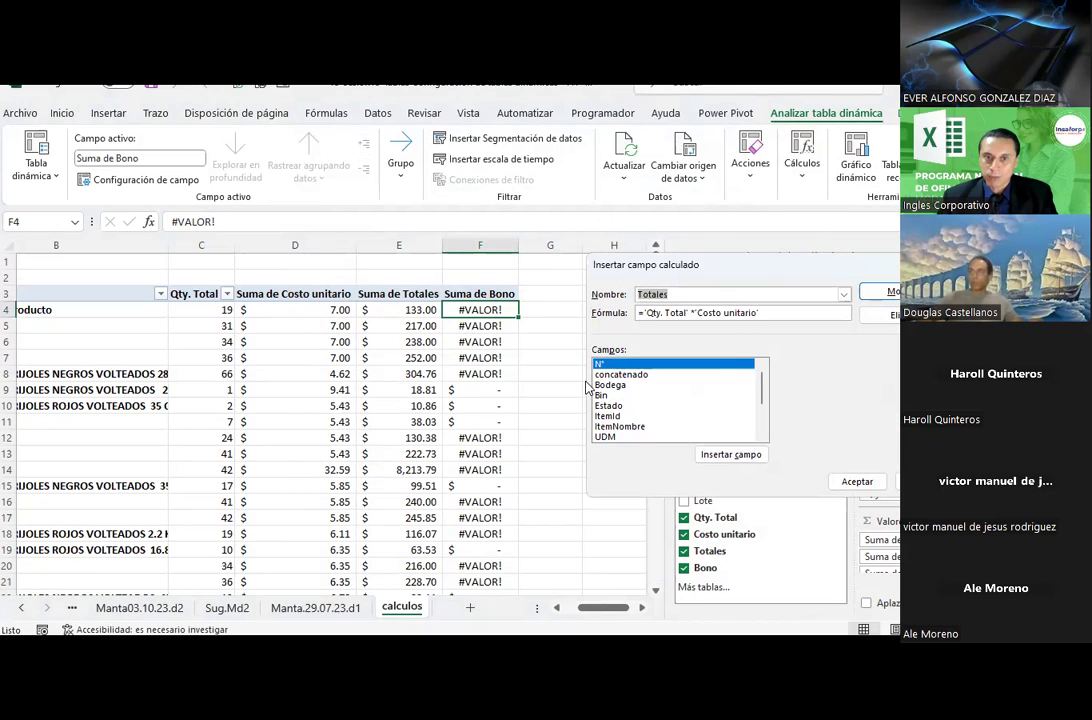
{"action": "scroll", "coordinate": [672, 395], "scroll_direction": "down", "scroll_amount": 2}
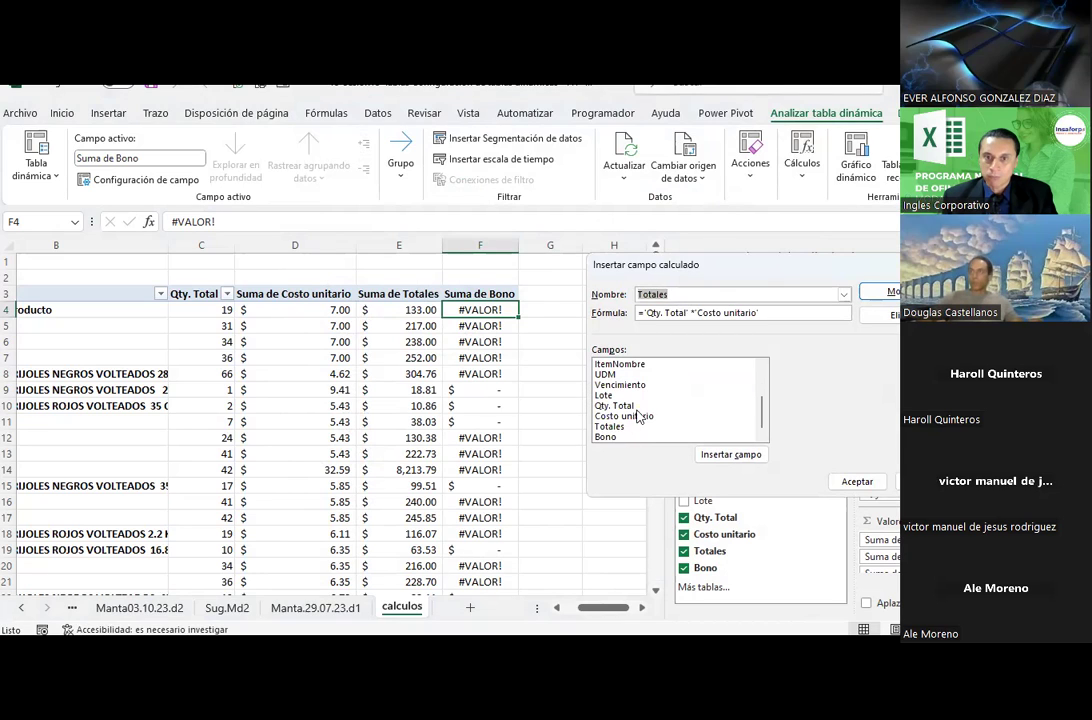
{"action": "left_click", "coordinate": [606, 437]}
{"action": "double_click", "coordinate": [606, 437]}
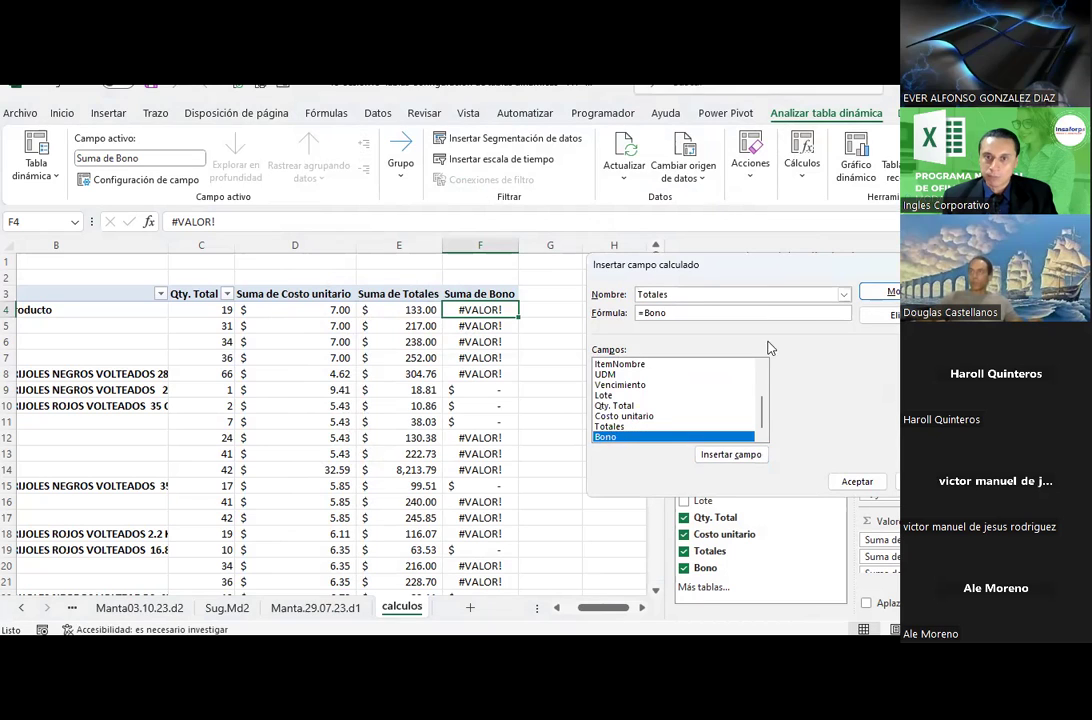
{"action": "left_click", "coordinate": [844, 294]}
{"action": "left_click", "coordinate": [672, 320]}
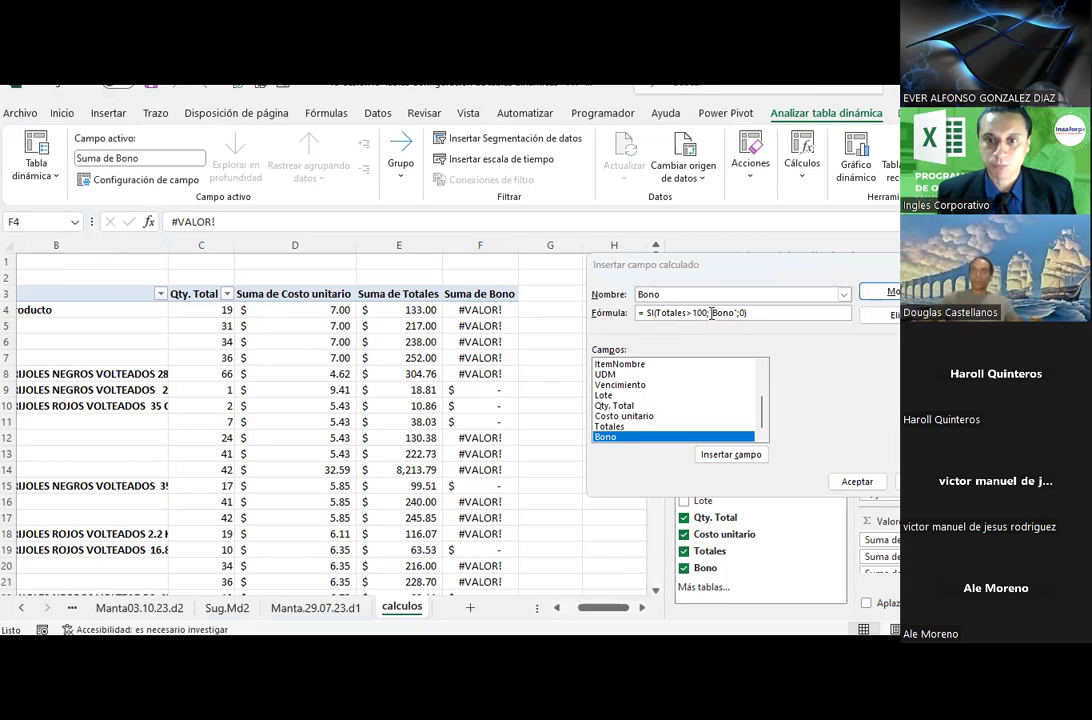
Change the Bono formula to =SI(Totales>100;(Totales*1.10);0) and save it with Modificar.
{"action": "left_click", "coordinate": [711, 313]}
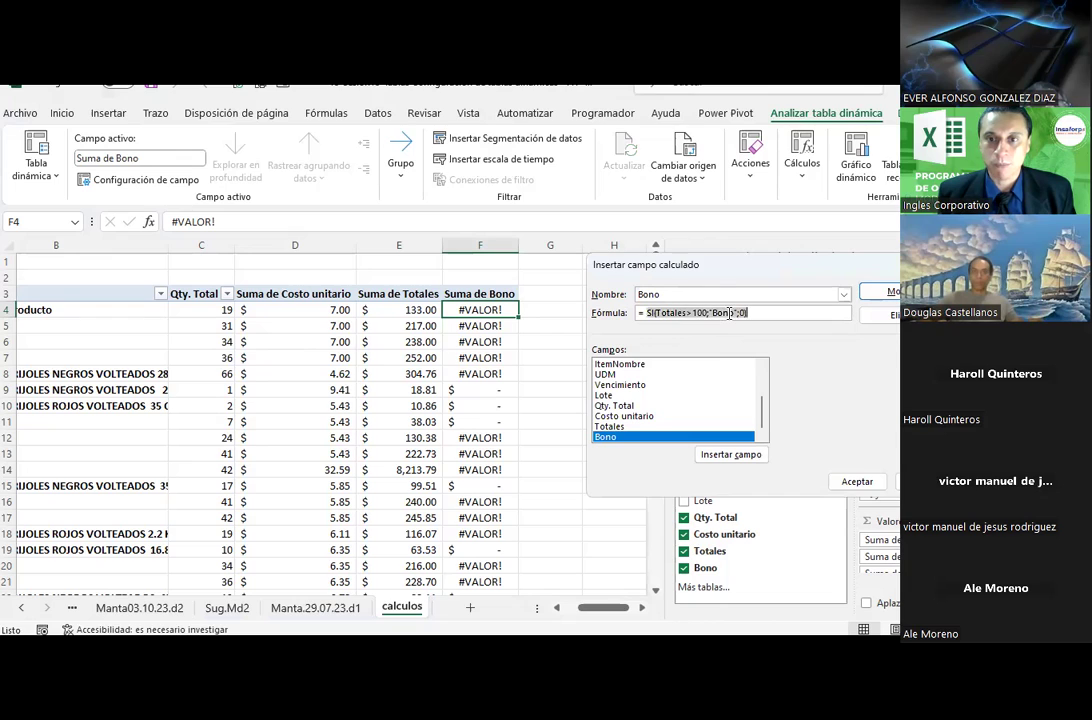
{"action": "mouse_move", "coordinate": [670, 264]}
{"action": "left_mouse_down"}
{"action": "mouse_move", "coordinate": [655, 229]}
{"action": "mouse_move", "coordinate": [611, 218]}
{"action": "left_mouse_up"}
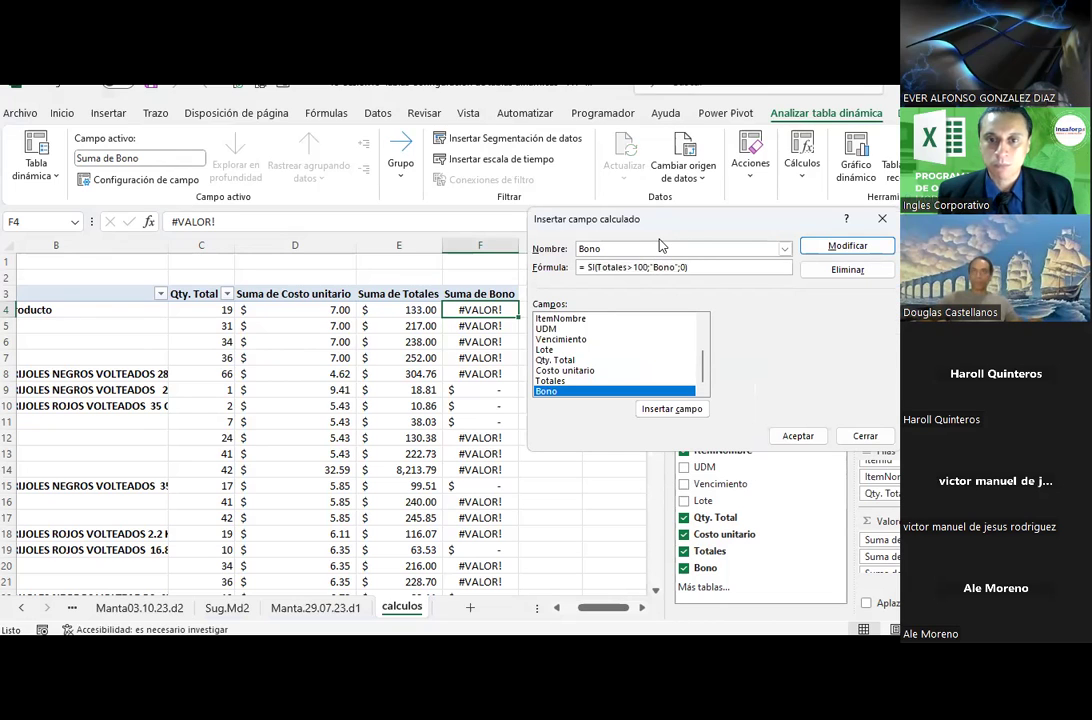
{"action": "left_click_drag", "start_coordinate": [658, 220], "coordinate": [539, 310]}
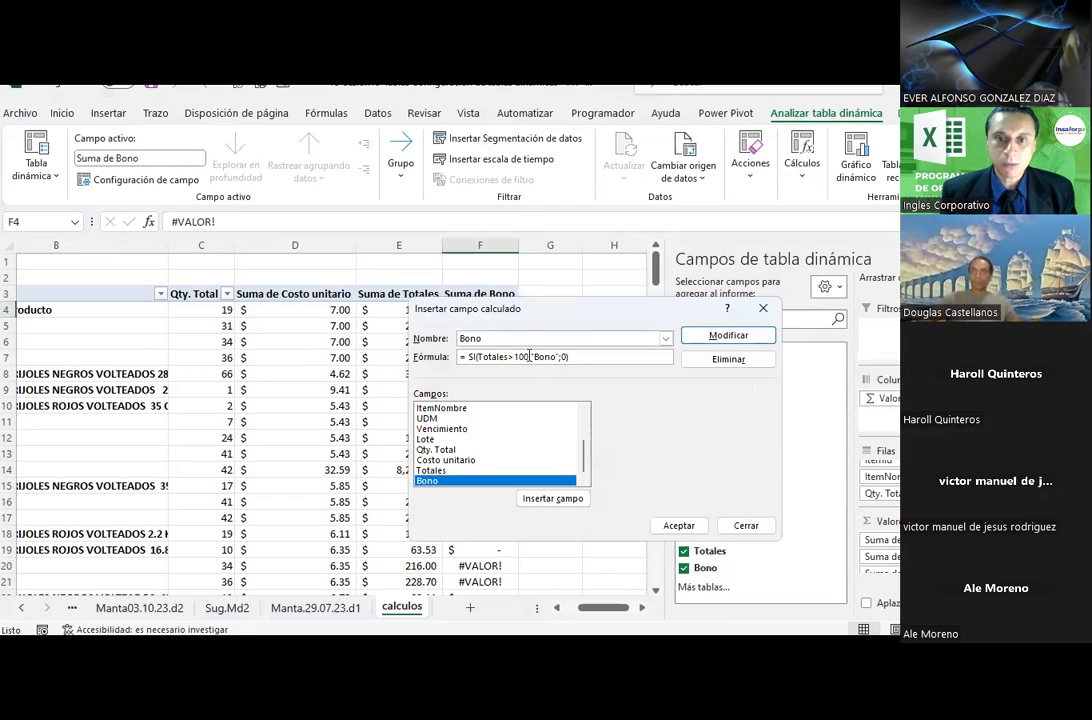
{"action": "key", "text": "shift+Right"}
{"action": "key", "text": "shift+Right"}
{"action": "key", "text": "shift+Right"}
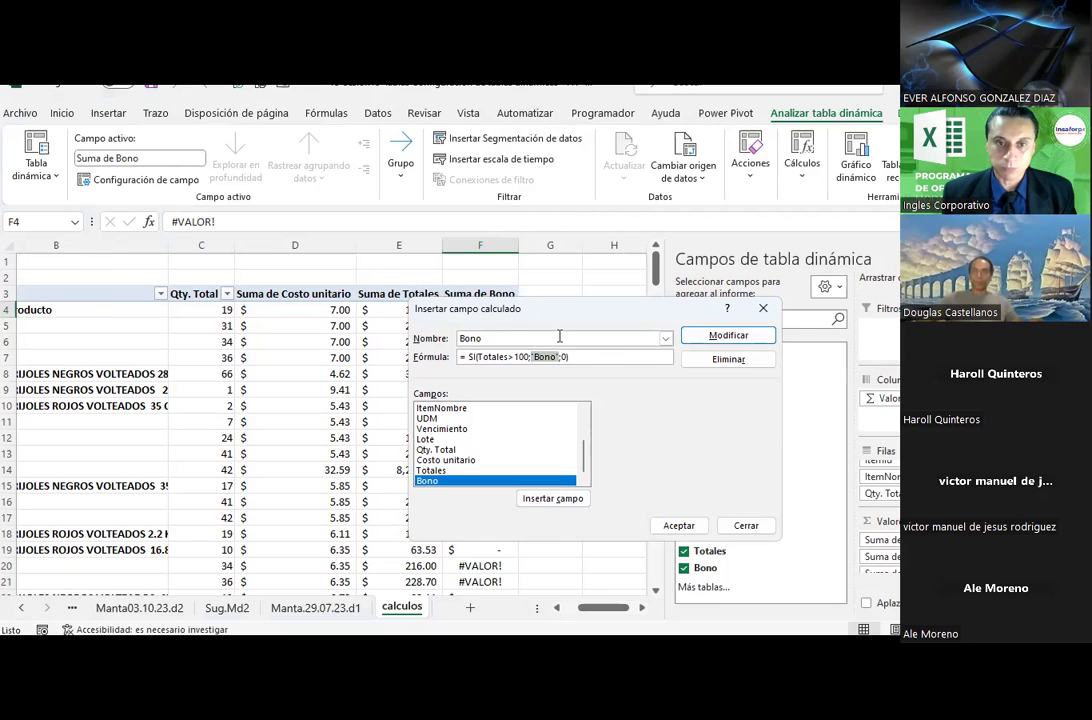
{"action": "double_click", "coordinate": [428, 471]}
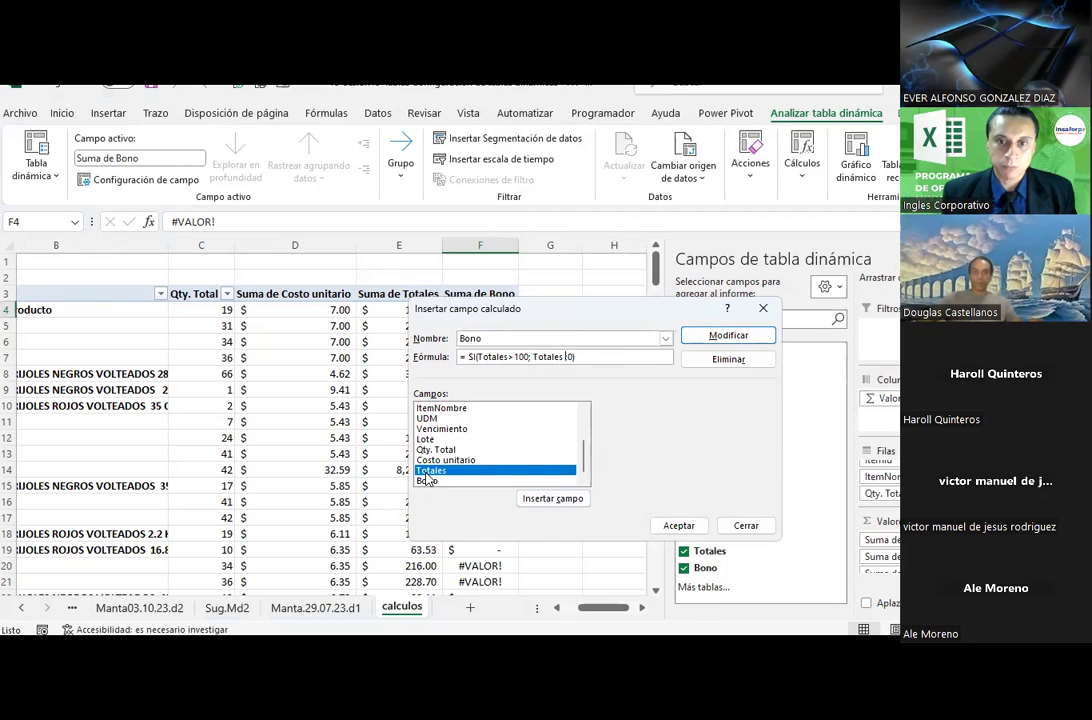
{"action": "key", "text": "Return"}
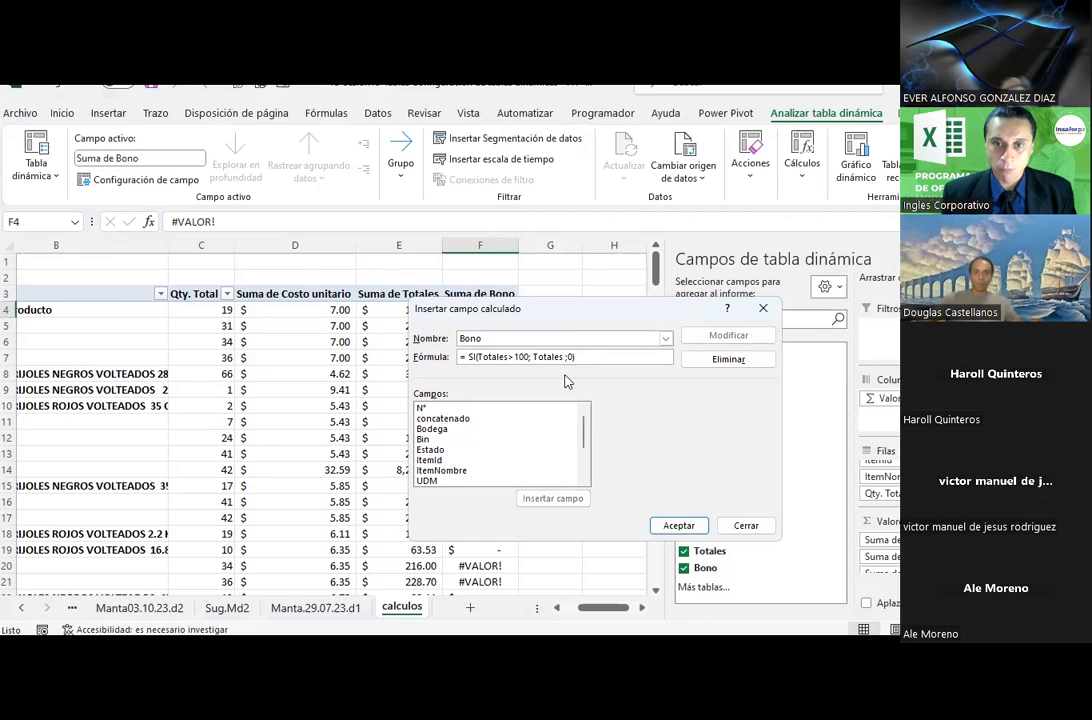
{"action": "type", "text": "*1.10"}
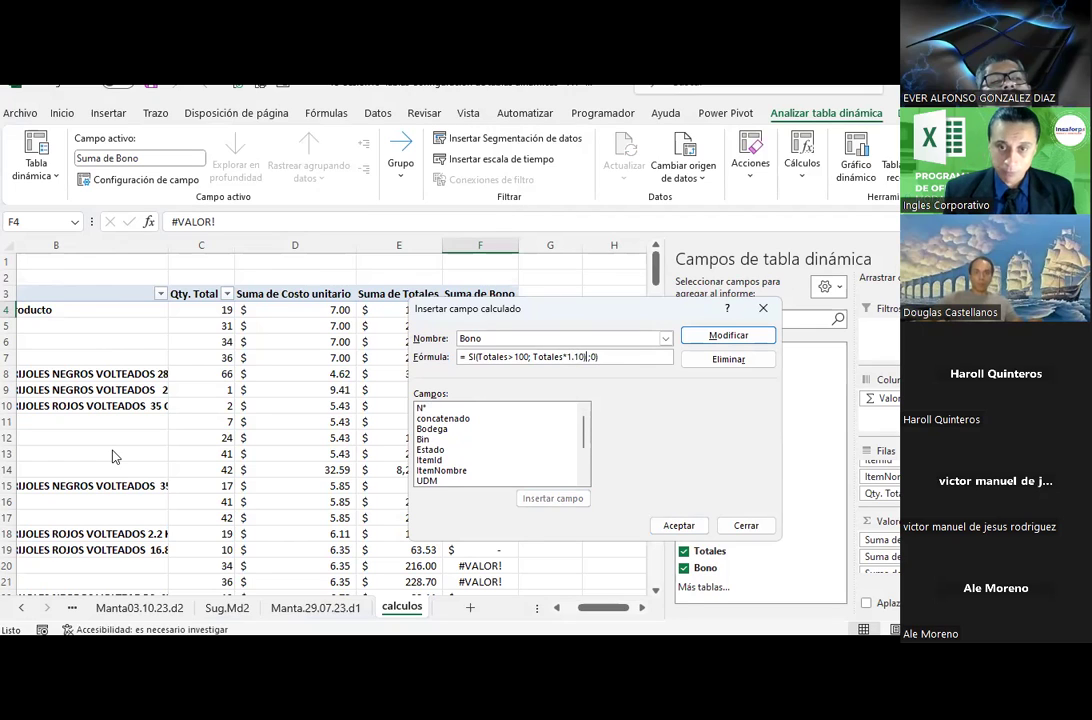
{"action": "type", "text": "("}
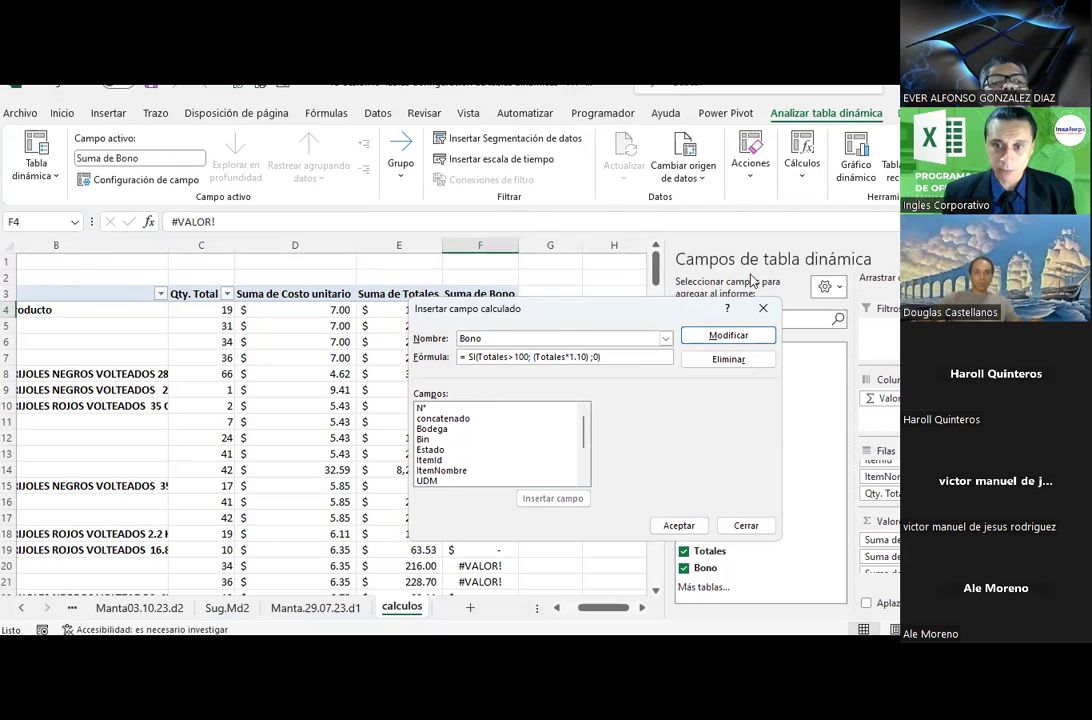
{"action": "left_click", "coordinate": [725, 335]}
Apply the Bono change and review recalculated bonuses down column F, such as 146.30 and 9,035.17.
{"action": "left_click", "coordinate": [673, 523]}
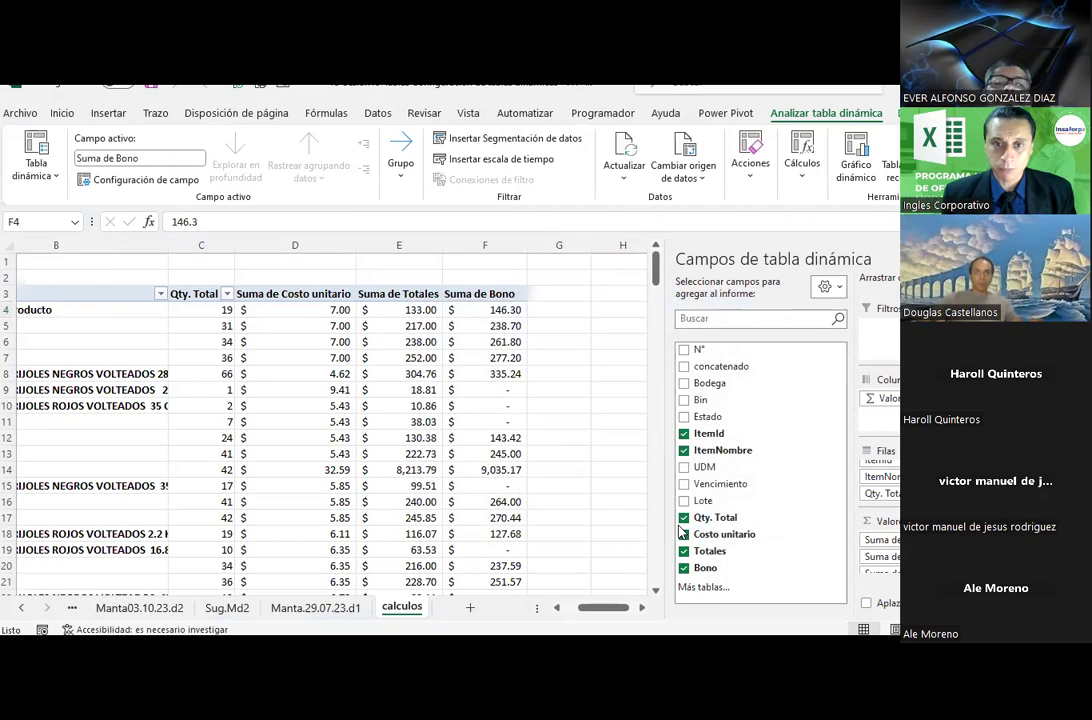
{"action": "left_click", "coordinate": [503, 328]}
{"action": "left_click", "coordinate": [500, 358]}
{"action": "left_click", "coordinate": [491, 374]}
{"action": "left_click", "coordinate": [476, 405]}
{"action": "left_click", "coordinate": [474, 421]}
{"action": "left_click", "coordinate": [470, 437]}
{"action": "left_click", "coordinate": [456, 453]}
{"action": "key", "text": "Down"}
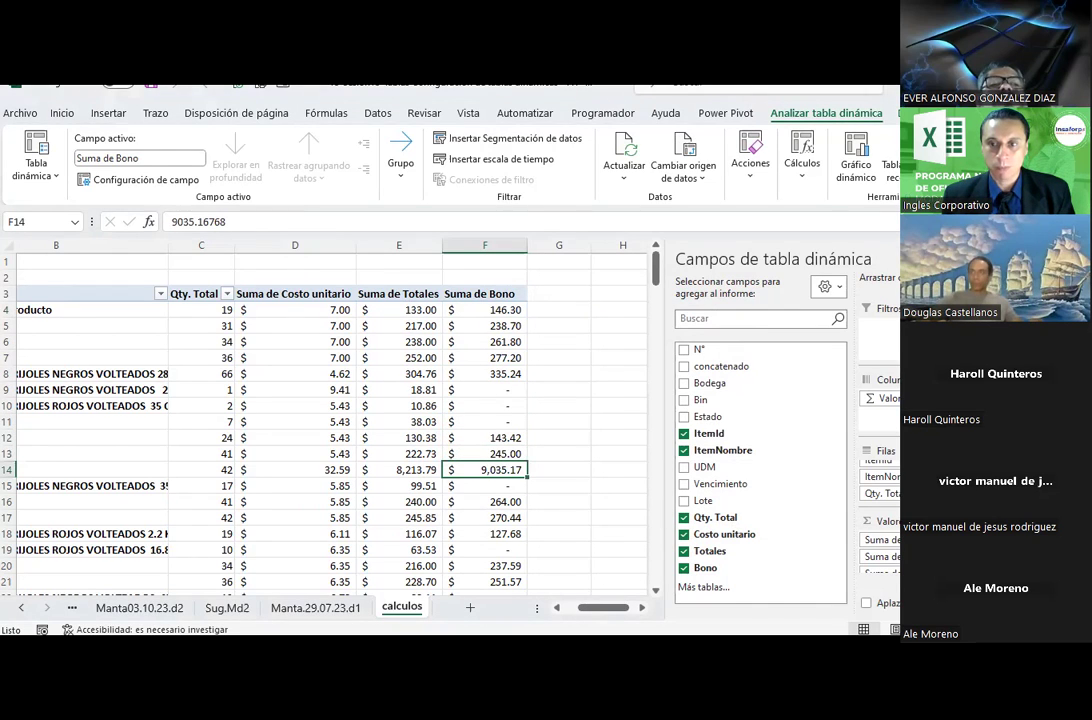
{"action": "left_click", "coordinate": [600, 548]}
Switch to the other workbook and open the Manta03.10.23.d1 sales sheet.
{"action": "mouse_move", "coordinate": [775, 636]}
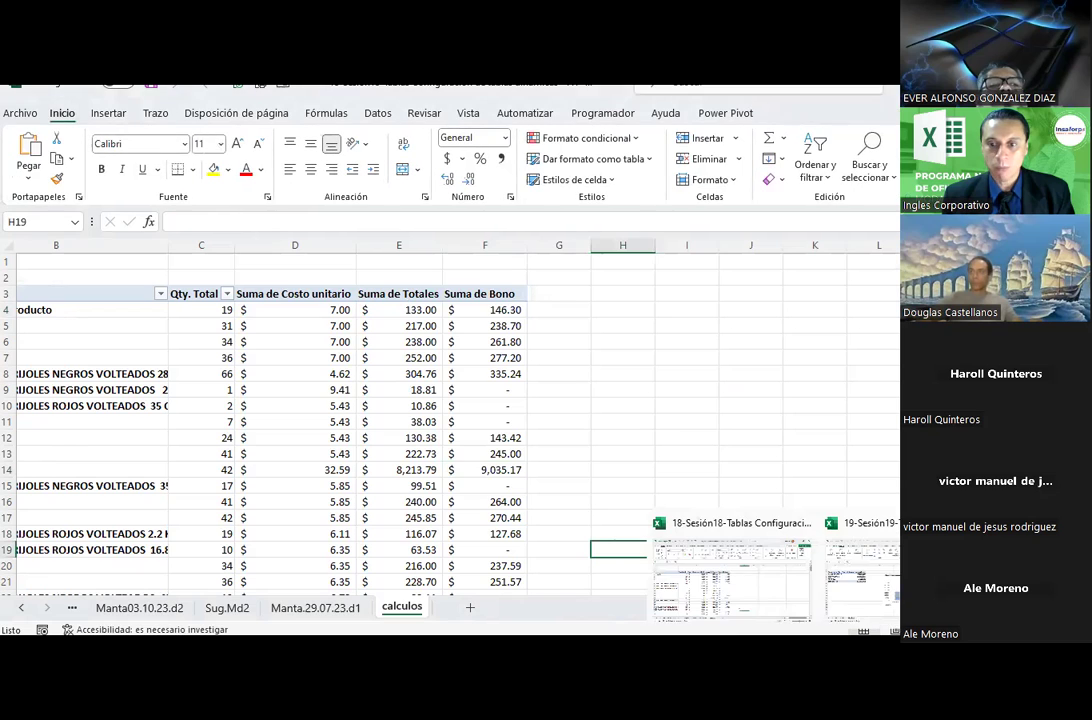
{"action": "left_click", "coordinate": [838, 605]}
{"action": "left_click", "coordinate": [848, 372]}
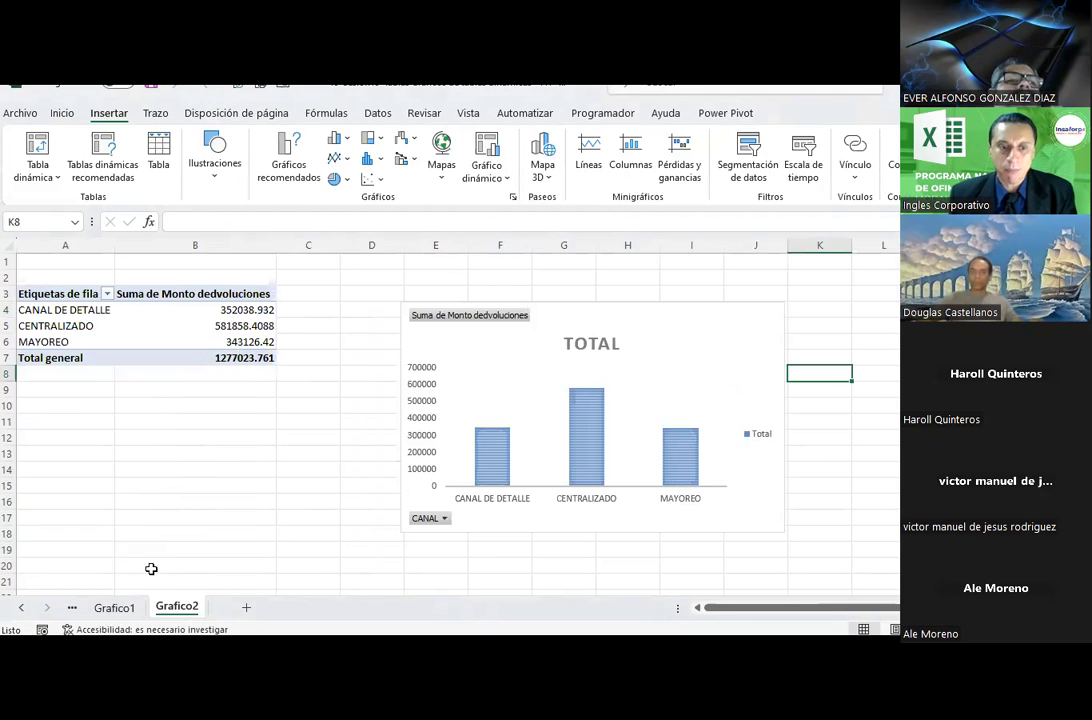
{"action": "left_click", "coordinate": [74, 607]}
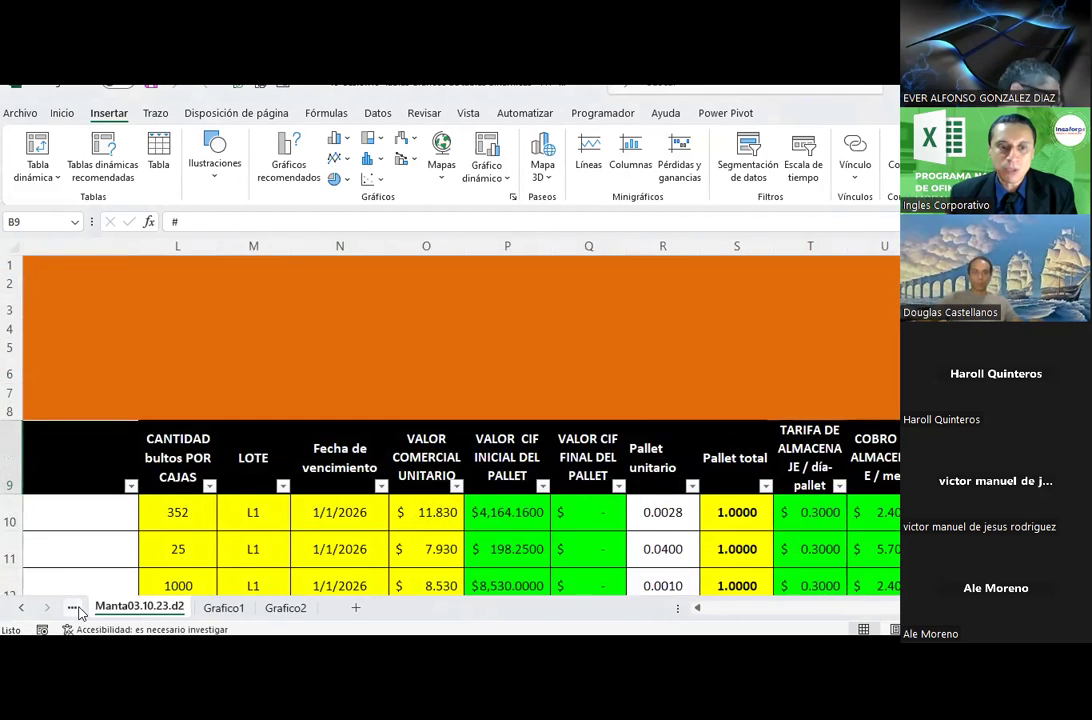
{"action": "left_click", "coordinate": [74, 607]}
Select the sales table from its N° header row to the last data row for a Tabla dinámica.
{"action": "scroll", "coordinate": [372, 410], "scroll_direction": "up", "scroll_amount": 10}
{"action": "scroll", "coordinate": [372, 410], "scroll_direction": "up", "scroll_amount": 10}
{"action": "scroll", "coordinate": [372, 410], "scroll_direction": "up", "scroll_amount": 10}
{"action": "scroll", "coordinate": [372, 410], "scroll_direction": "up", "scroll_amount": 10}
{"action": "scroll", "coordinate": [372, 410], "scroll_direction": "up", "scroll_amount": 13}
{"action": "scroll", "coordinate": [372, 410], "scroll_direction": "up", "scroll_amount": 7}
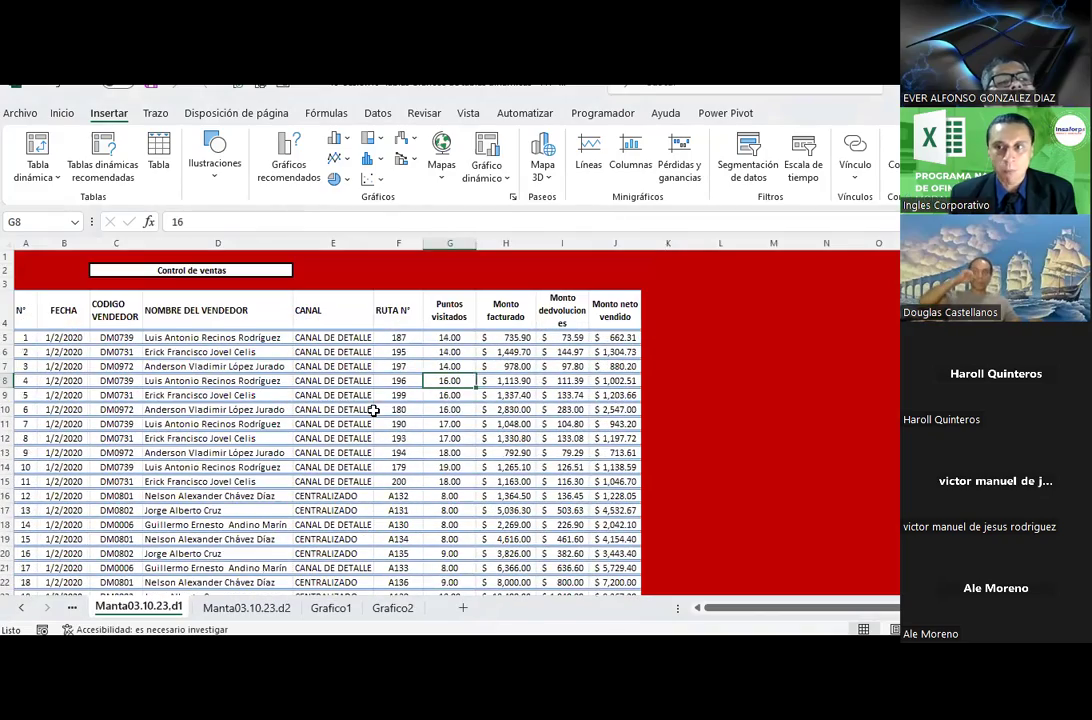
{"action": "left_click", "coordinate": [31, 304]}
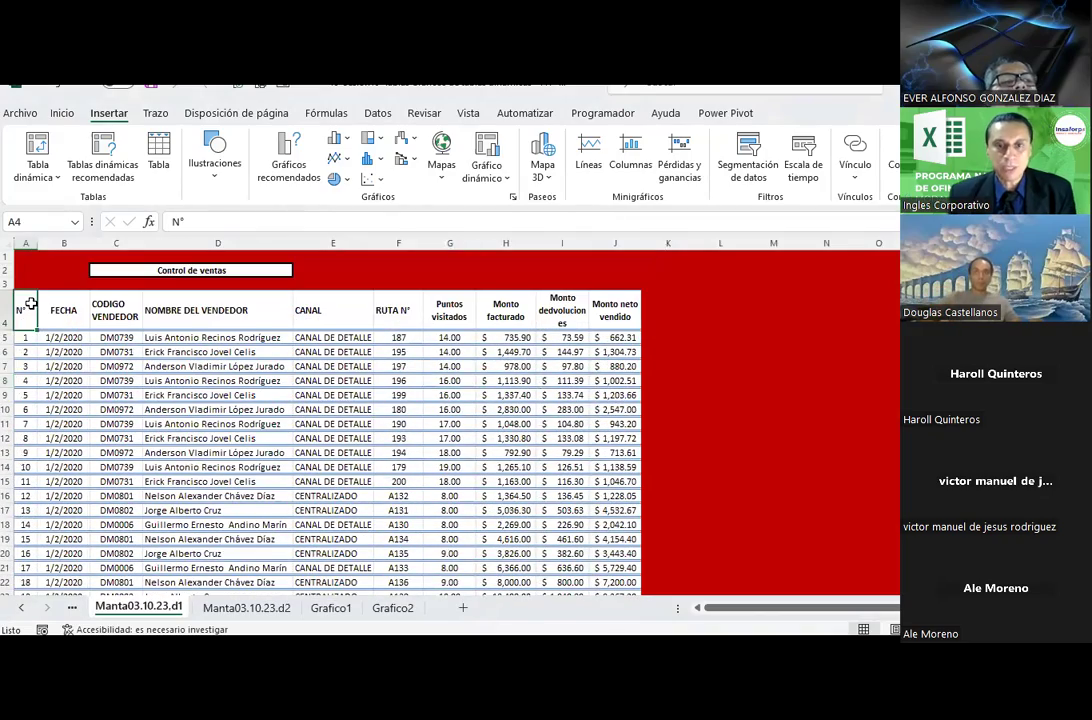
{"action": "key", "text": "shift+space"}
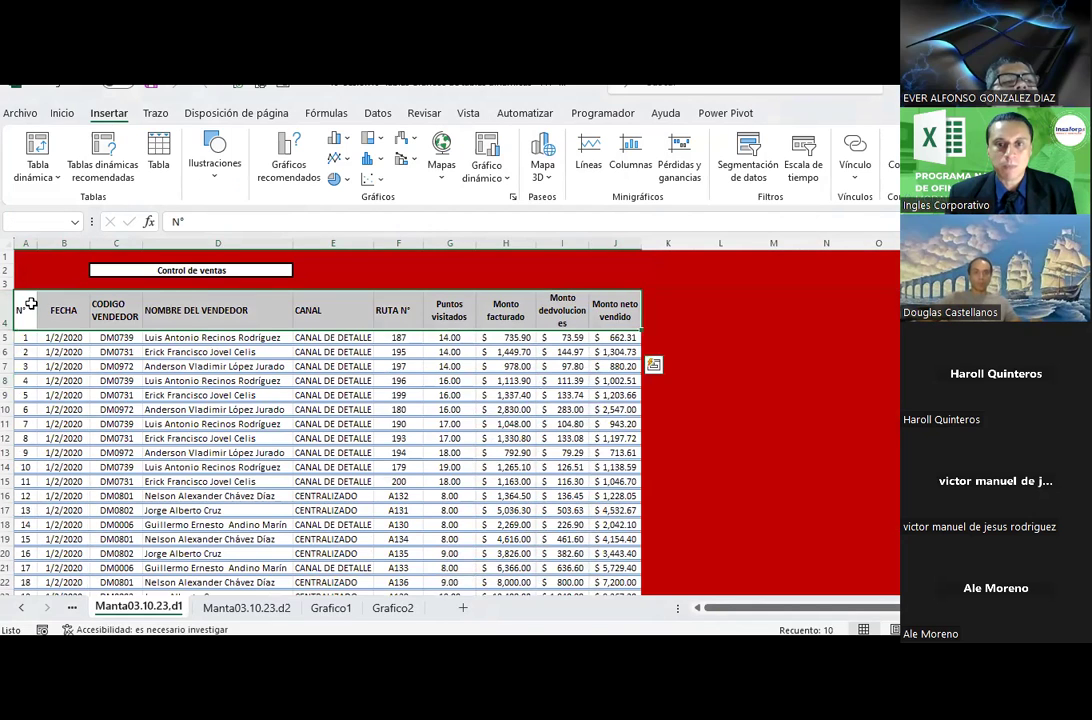
{"action": "key", "text": "ctrl+shift+Down"}
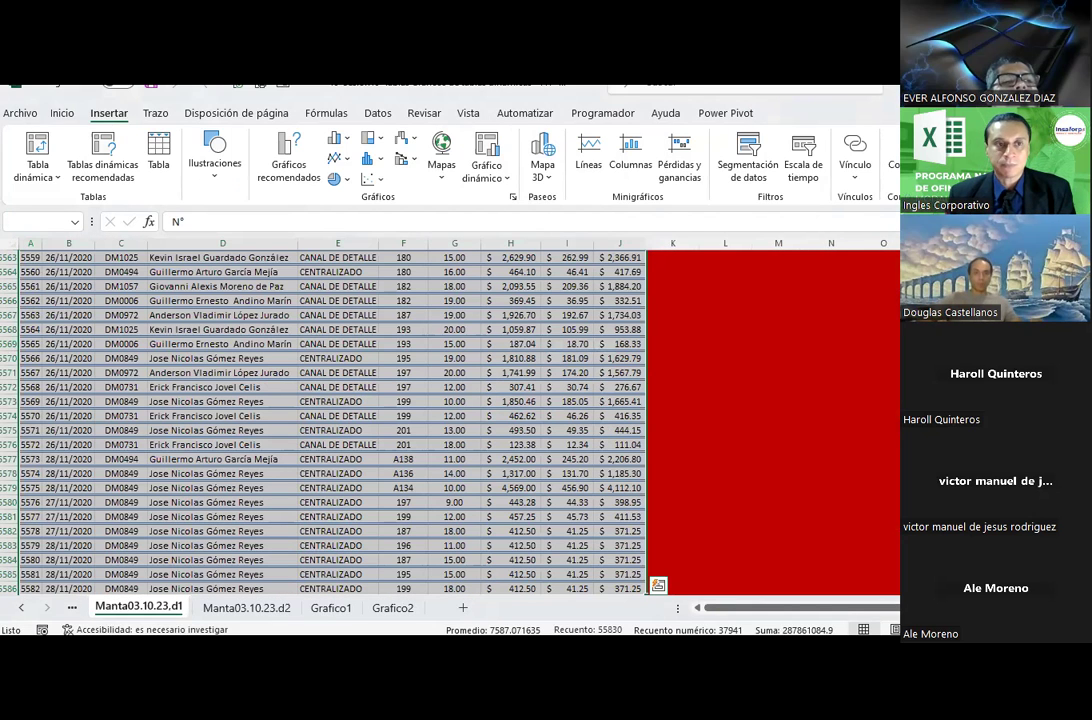
{"action": "left_click", "coordinate": [37, 170]}
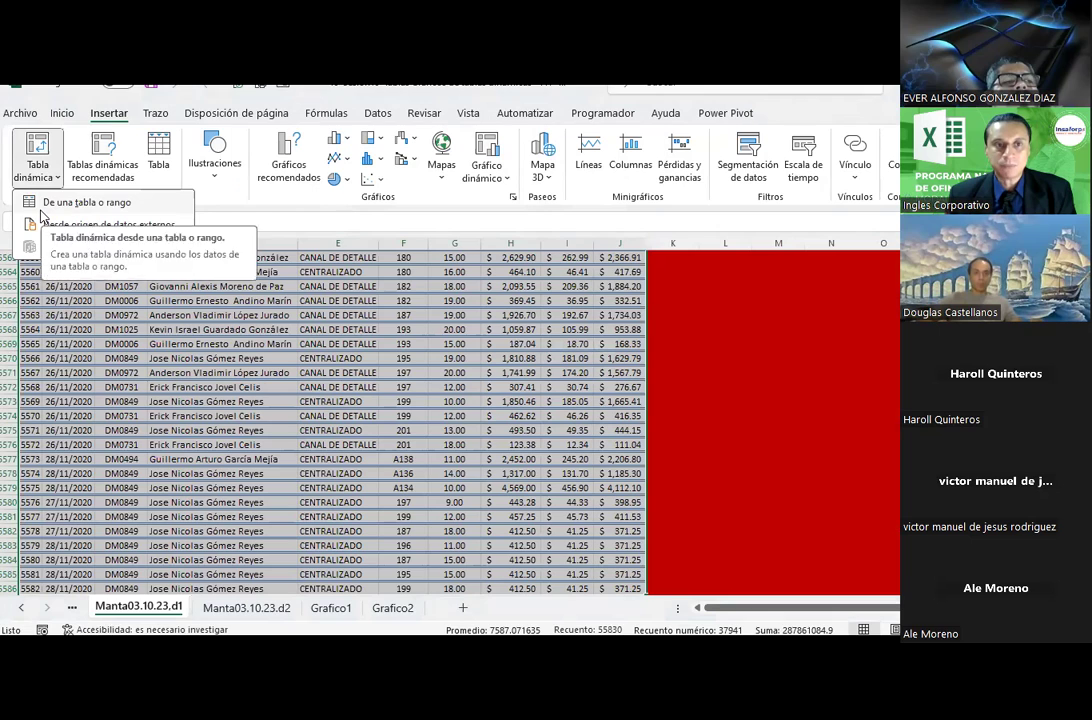
Create a pivot table on a new sheet with CANAL rows and sums of Monto facturado, Monto dedvoluciones and Monto neto vendido.
{"action": "left_click", "coordinate": [41, 206]}
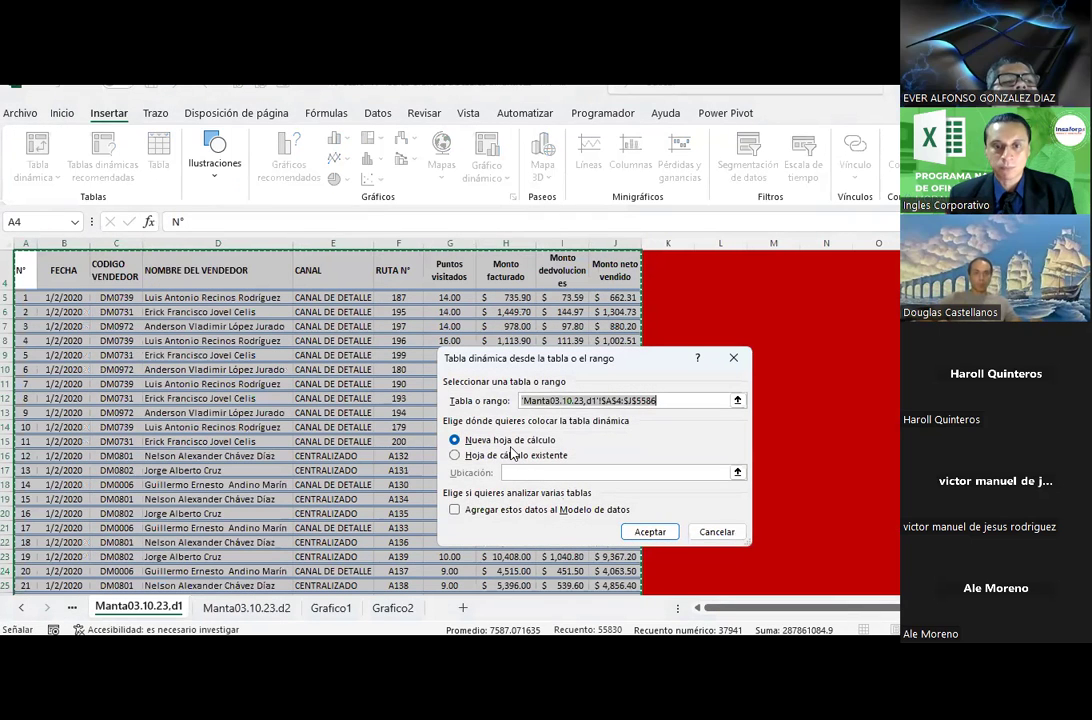
{"action": "left_click", "coordinate": [648, 531]}
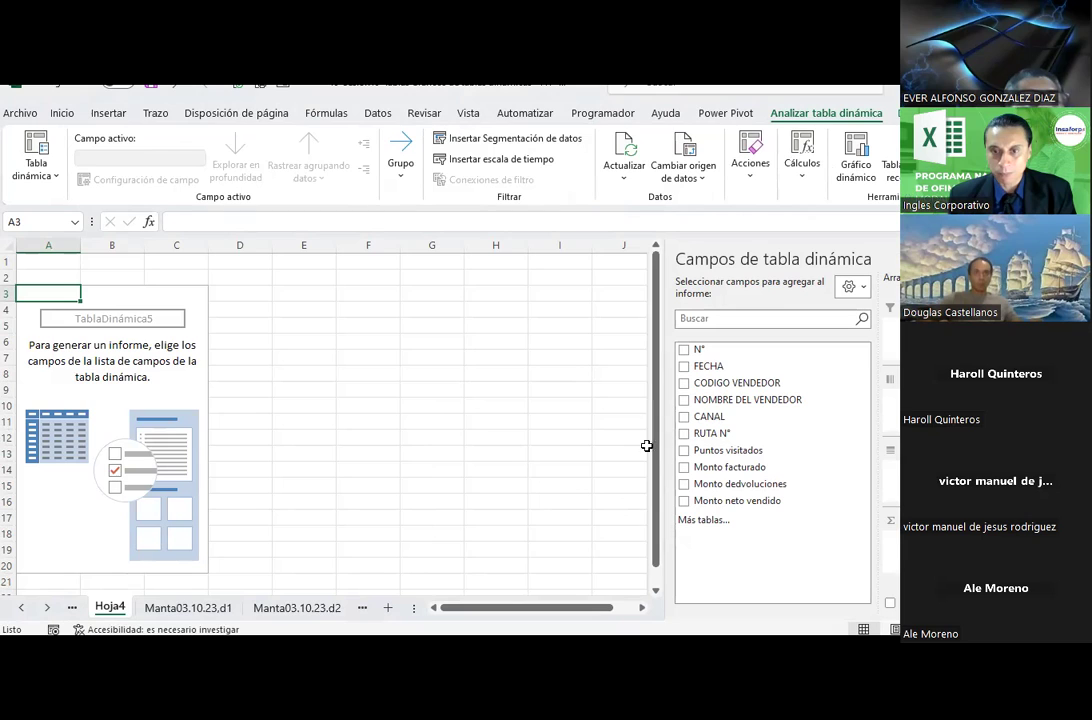
{"action": "left_click", "coordinate": [684, 417]}
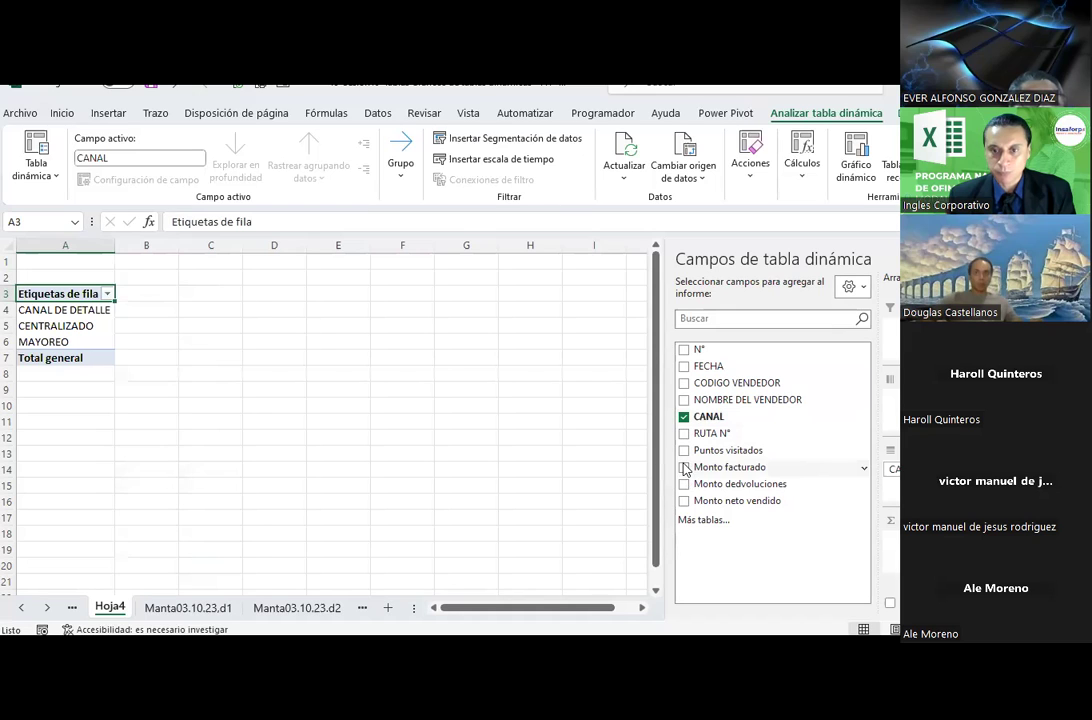
{"action": "left_click", "coordinate": [684, 468]}
{"action": "left_click", "coordinate": [684, 484]}
{"action": "left_click", "coordinate": [684, 500]}
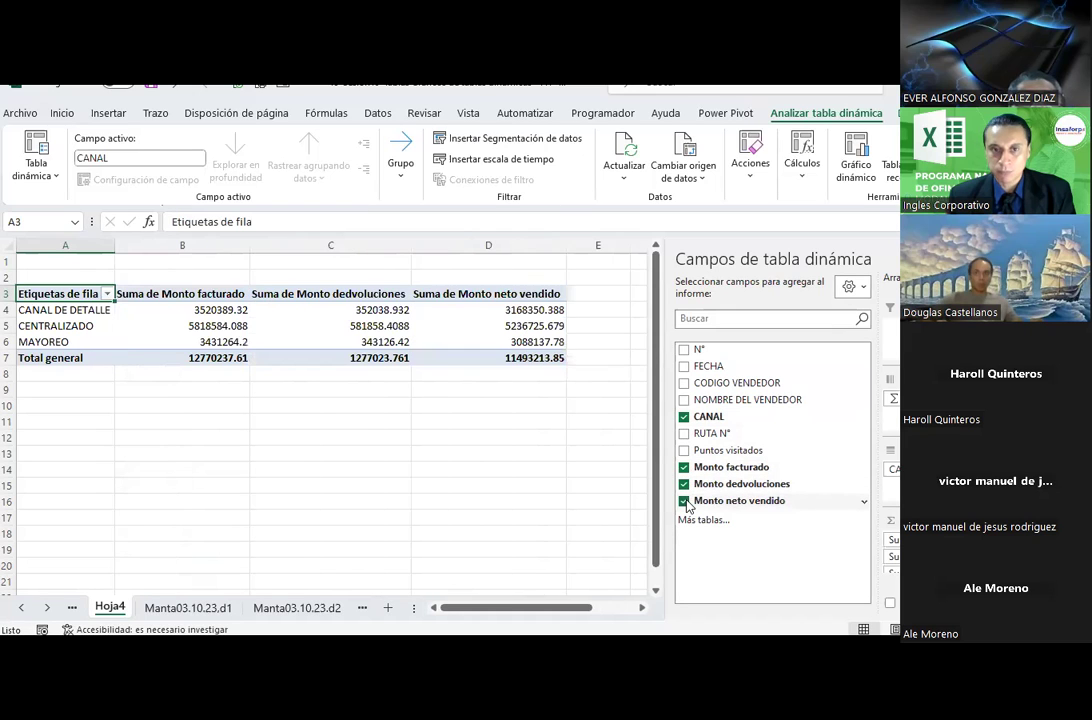
Format the pivot's sum values B4:D7 as Contabilidad.
{"action": "left_click_drag", "start_coordinate": [226, 311], "coordinate": [451, 351]}
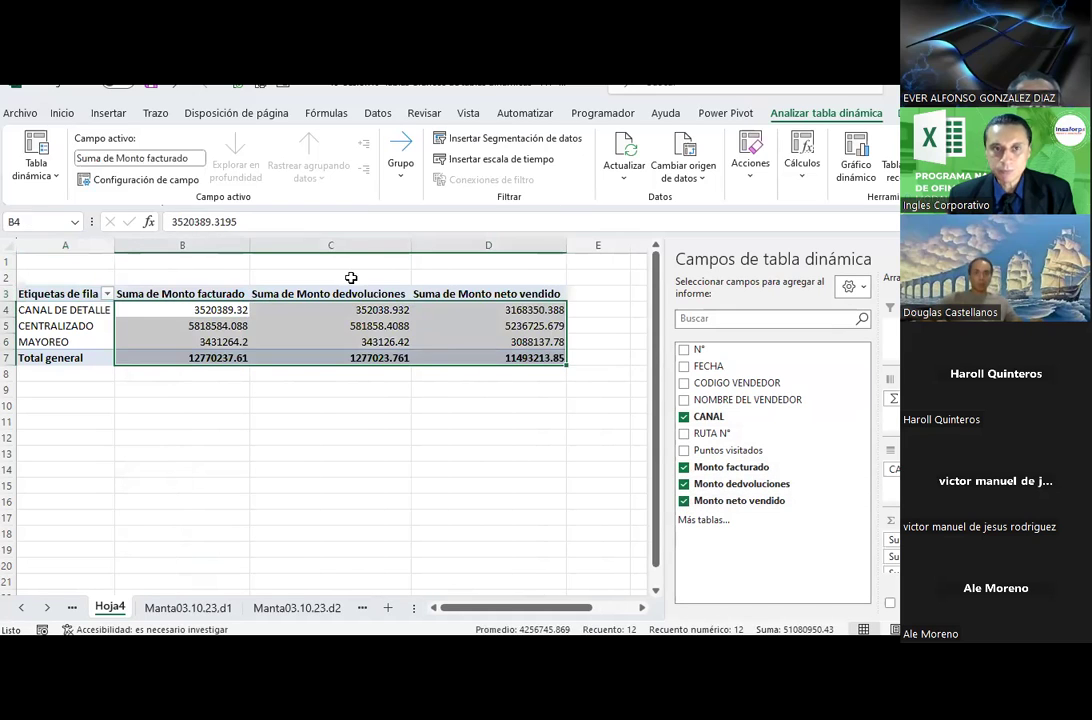
{"action": "left_click", "coordinate": [62, 113]}
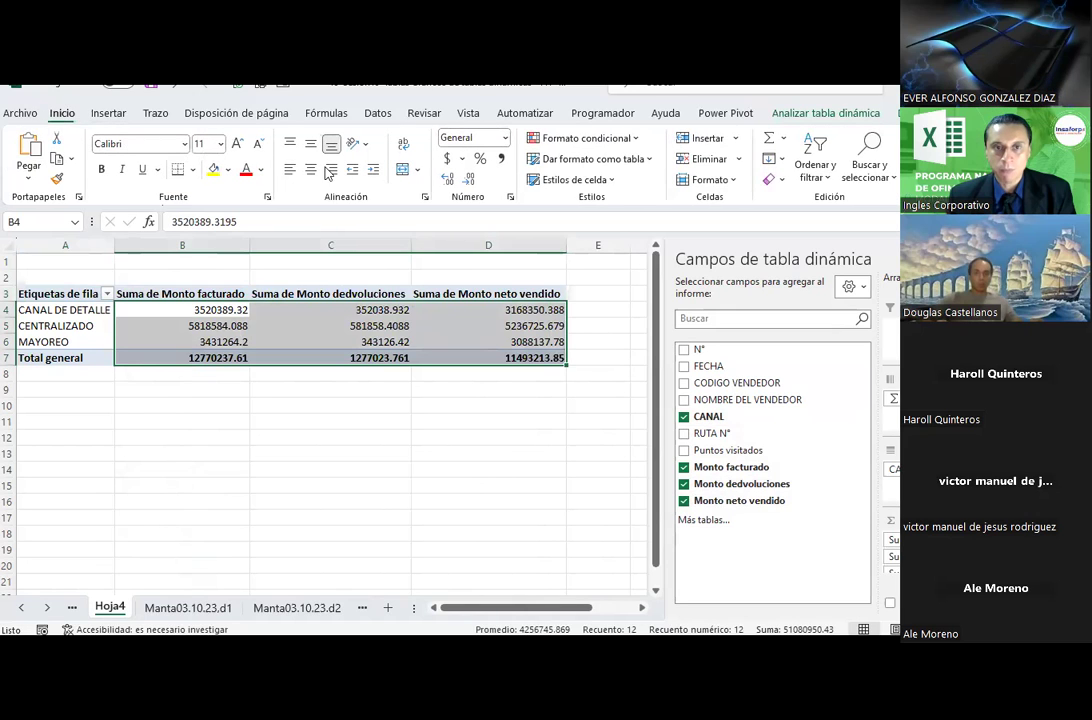
{"action": "left_click", "coordinate": [447, 159]}
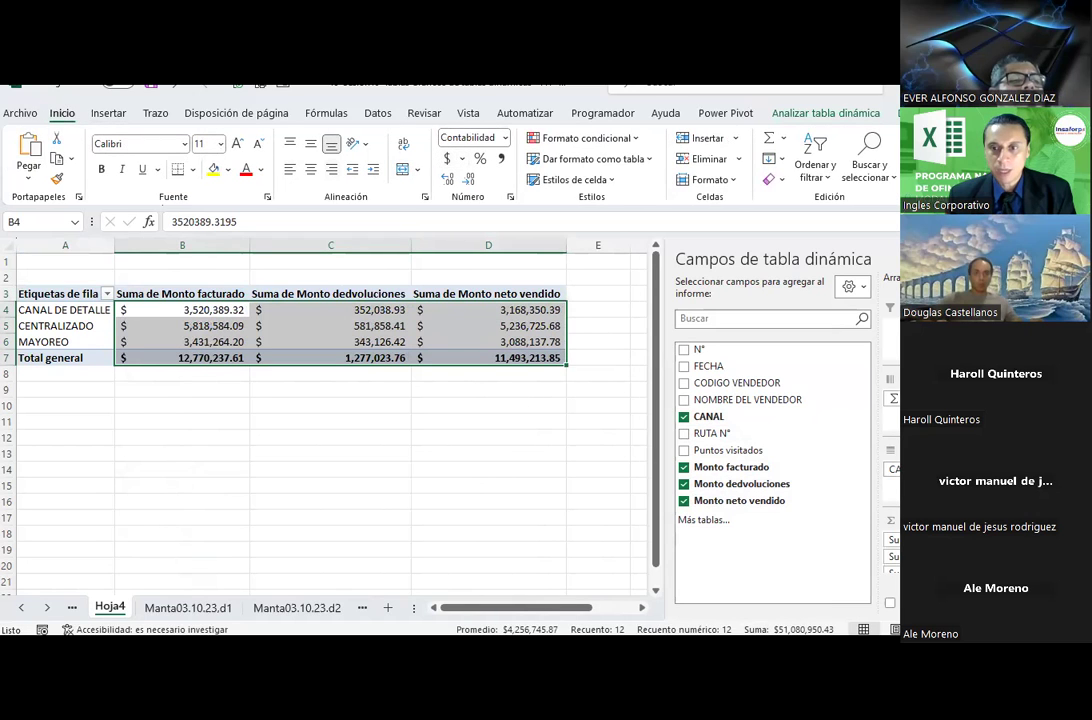
{"action": "left_click_drag", "start_coordinate": [42, 298], "coordinate": [61, 371]}
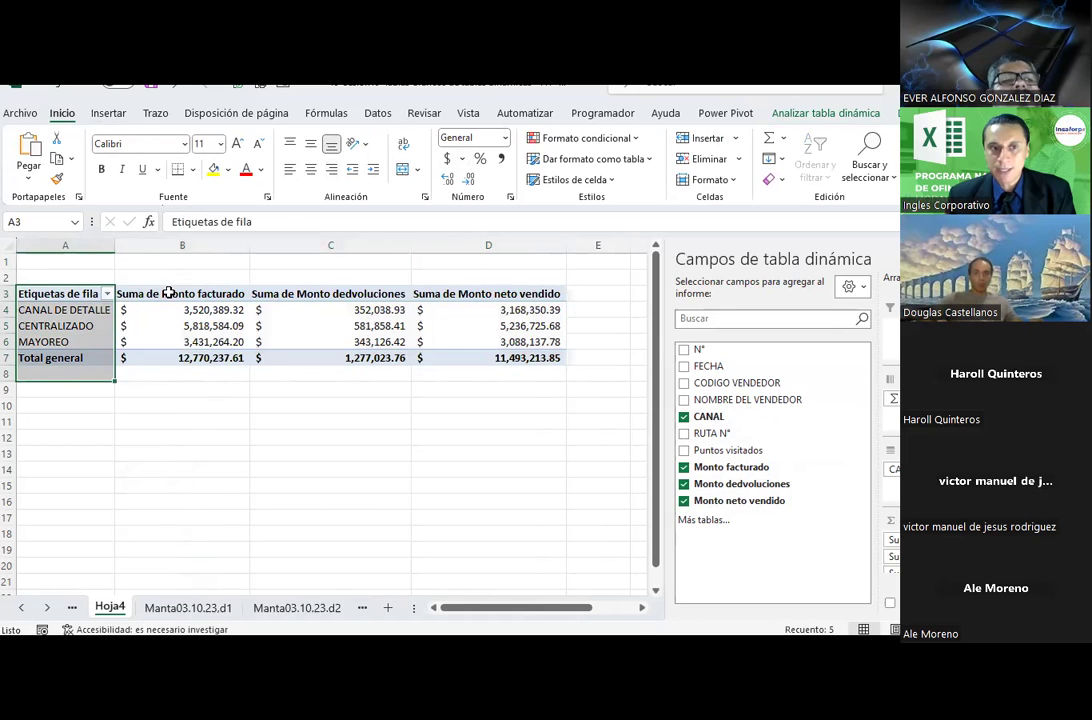
{"action": "left_click_drag", "start_coordinate": [168, 292], "coordinate": [508, 361]}
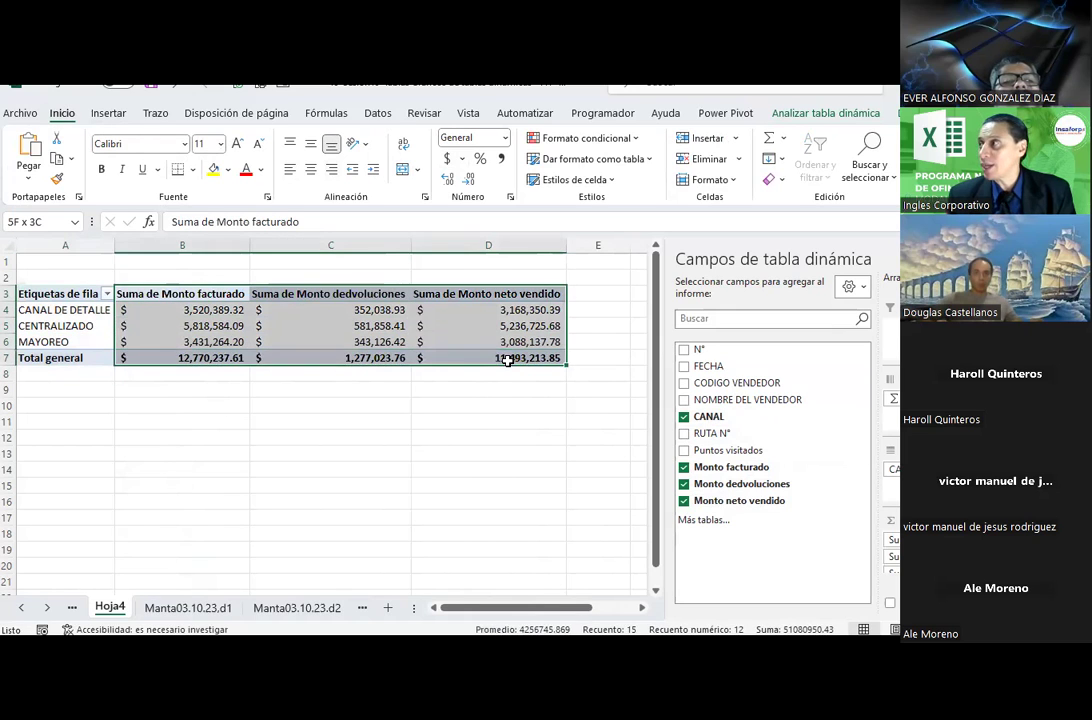
{"action": "left_click", "coordinate": [421, 427]}
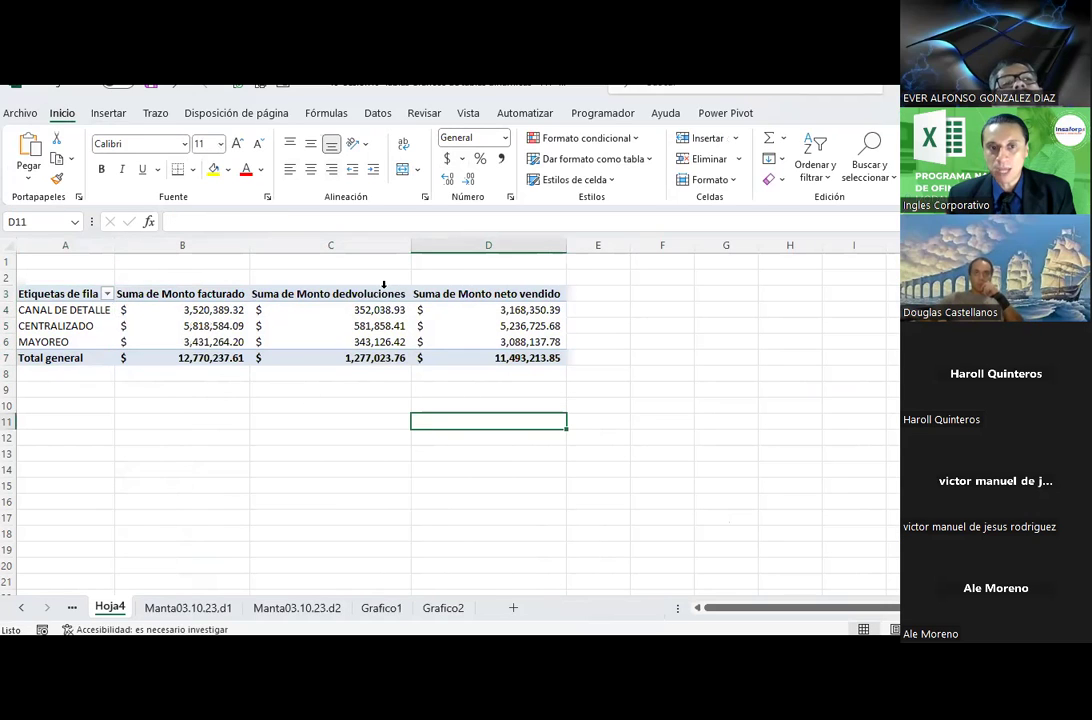
{"action": "left_click", "coordinate": [424, 409]}
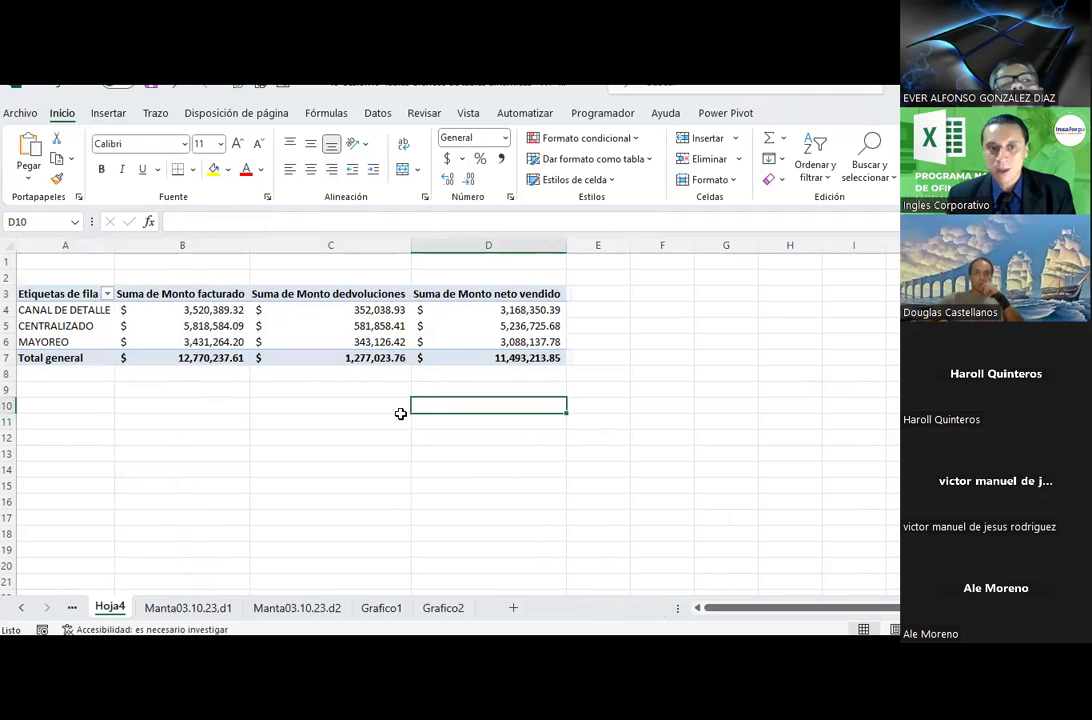
{"action": "left_click", "coordinate": [349, 310]}
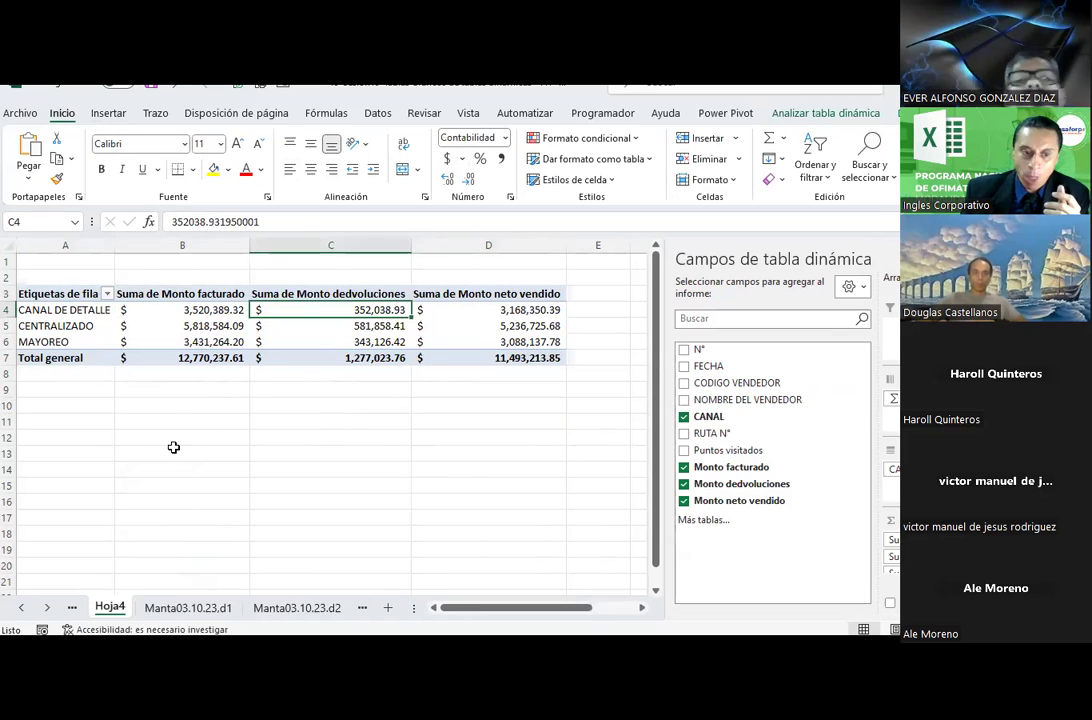
{"action": "left_click", "coordinate": [74, 607]}
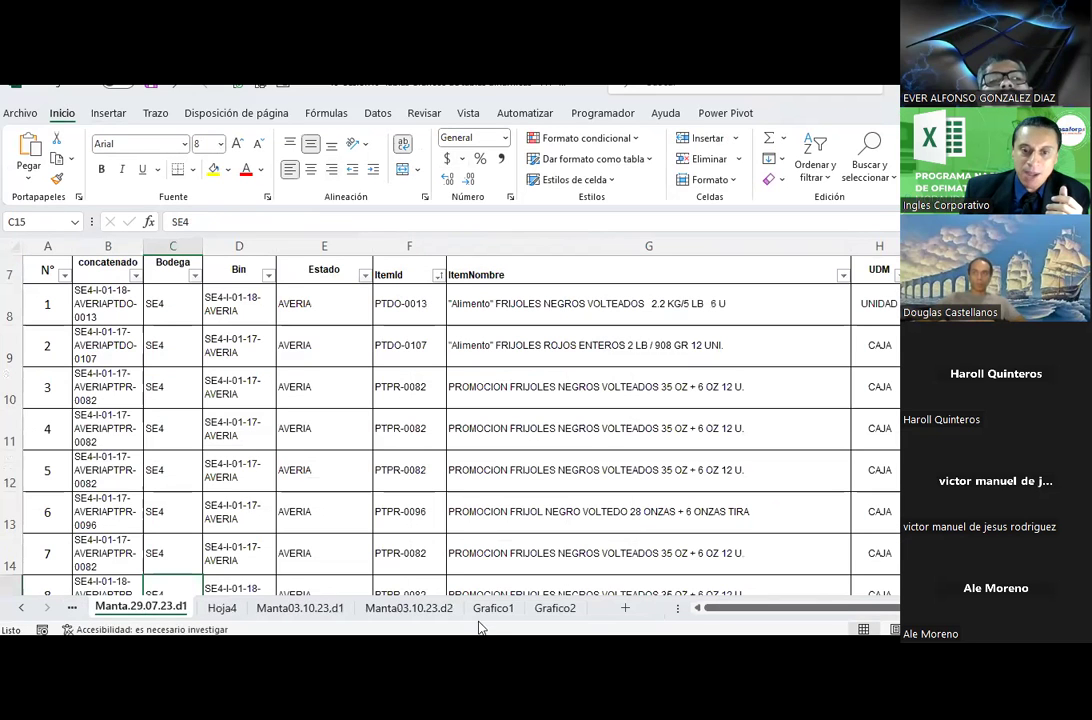
{"action": "left_click", "coordinate": [491, 608]}
{"action": "left_click", "coordinate": [290, 420]}
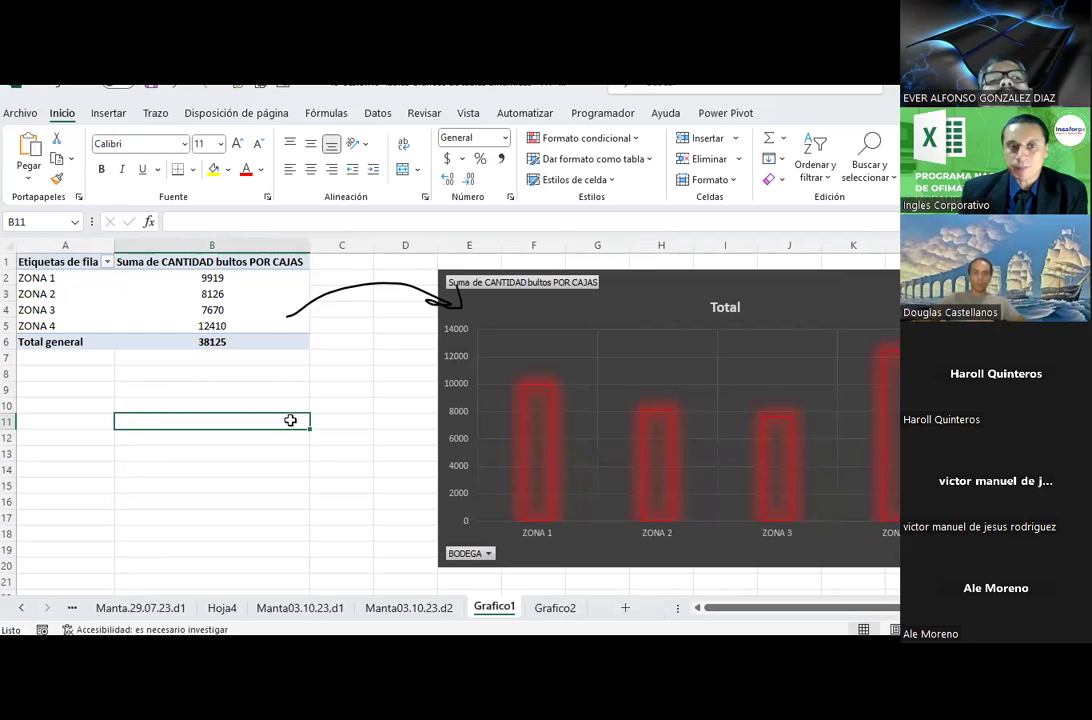
{"action": "left_click", "coordinate": [562, 608]}
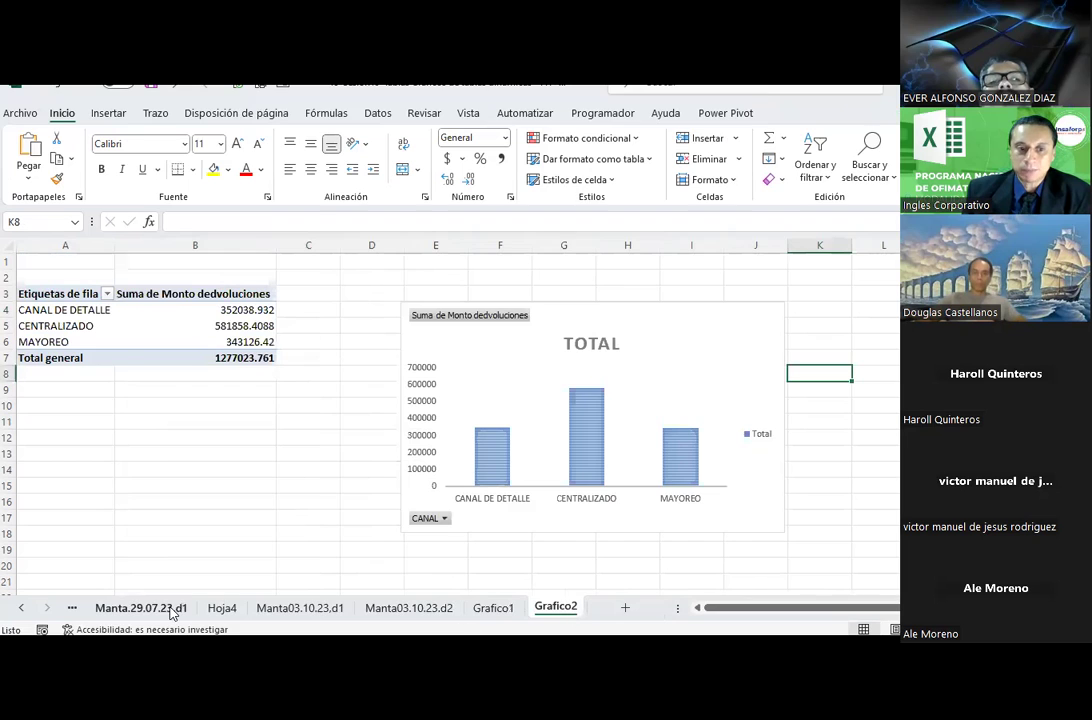
{"action": "left_click", "coordinate": [222, 607]}
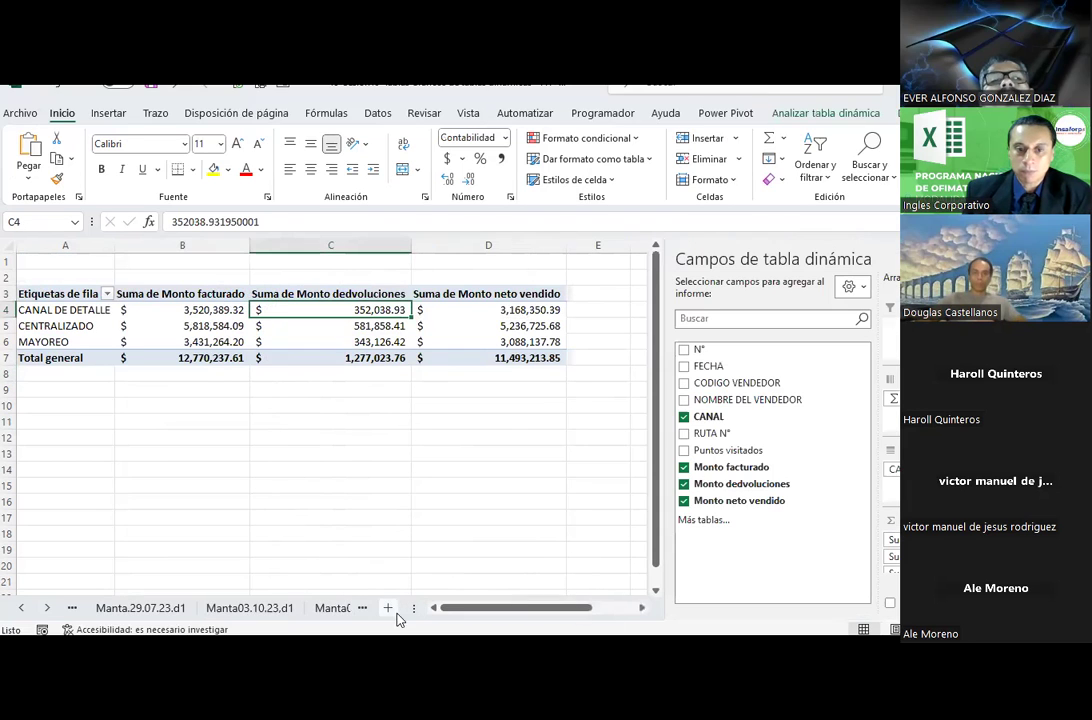
Rename the Hoja4 sheet to Grafico3.
{"action": "left_click", "coordinate": [47, 607]}
{"action": "double_click", "coordinate": [240, 607]}
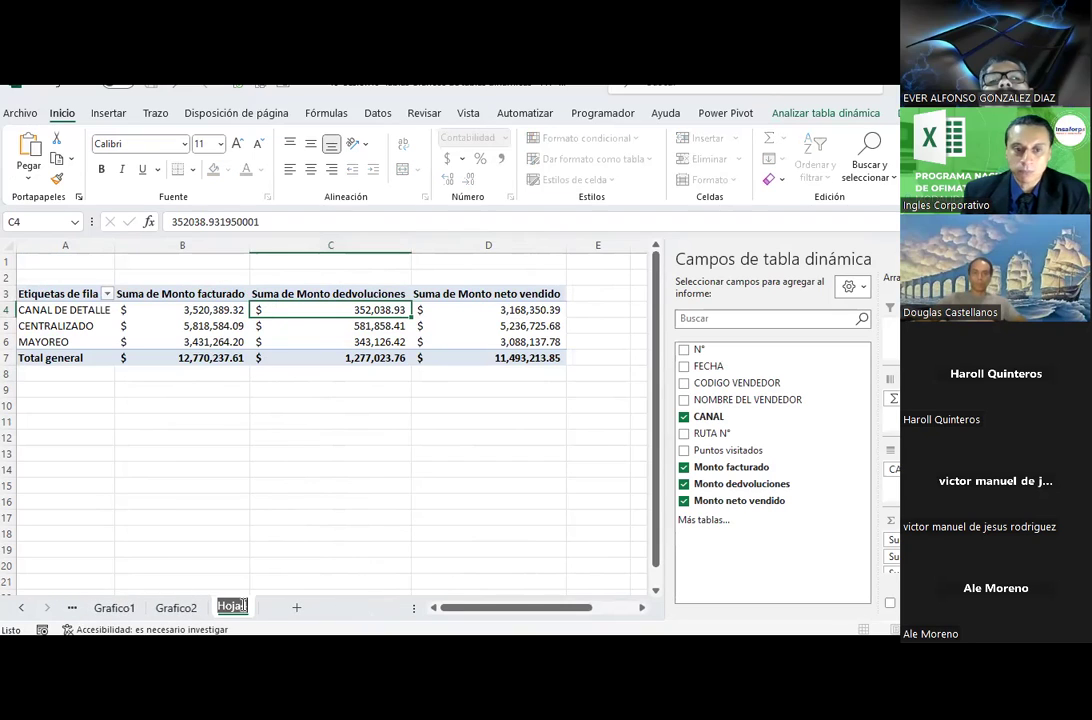
{"action": "type", "text": "Grafico3"}
{"action": "left_click", "coordinate": [333, 561]}
Select a pivot table cell and bring up the Gráfico dinámico options on Insertar.
{"action": "left_click", "coordinate": [335, 313]}
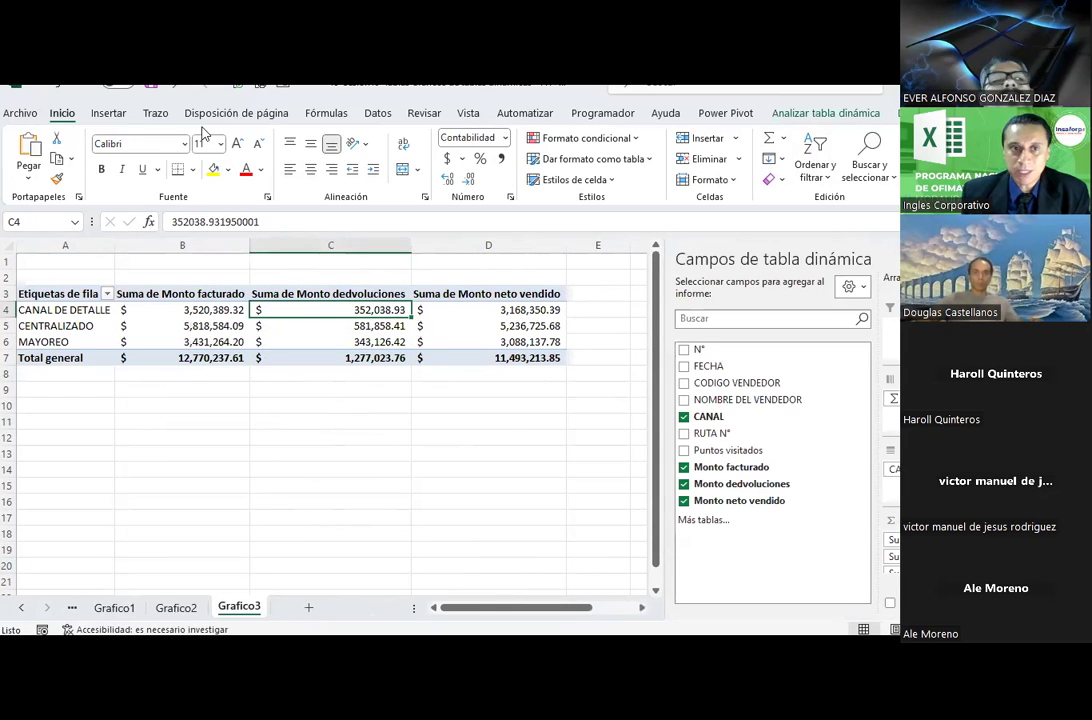
{"action": "left_click", "coordinate": [106, 114]}
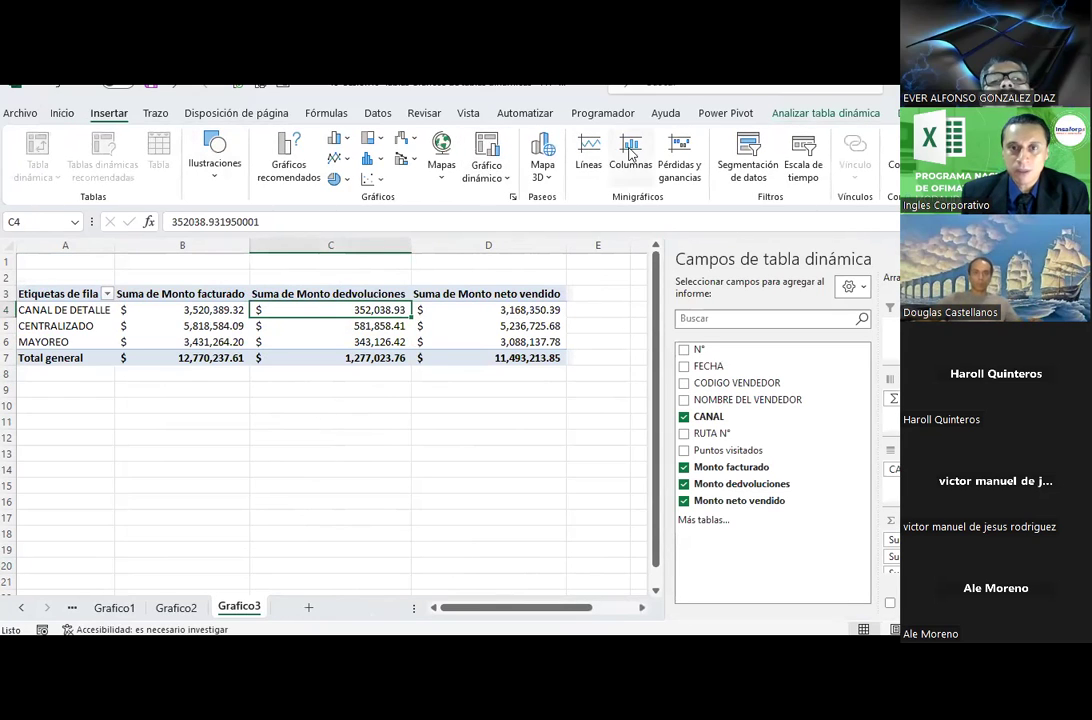
{"action": "left_click", "coordinate": [545, 170]}
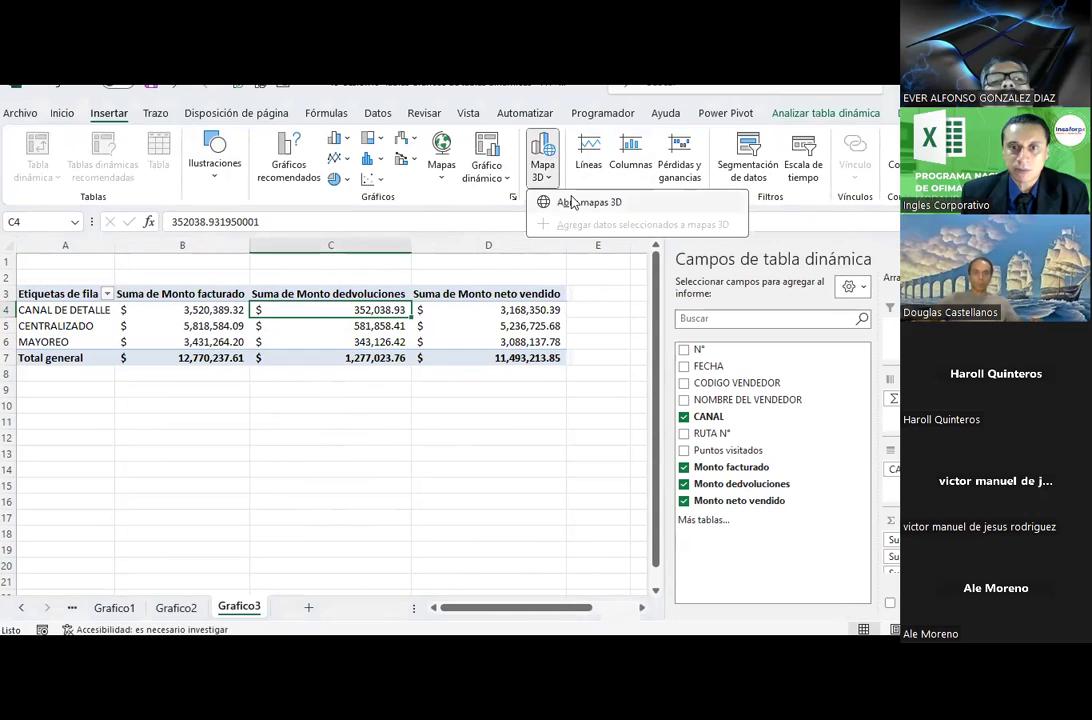
{"action": "left_click", "coordinate": [503, 174]}
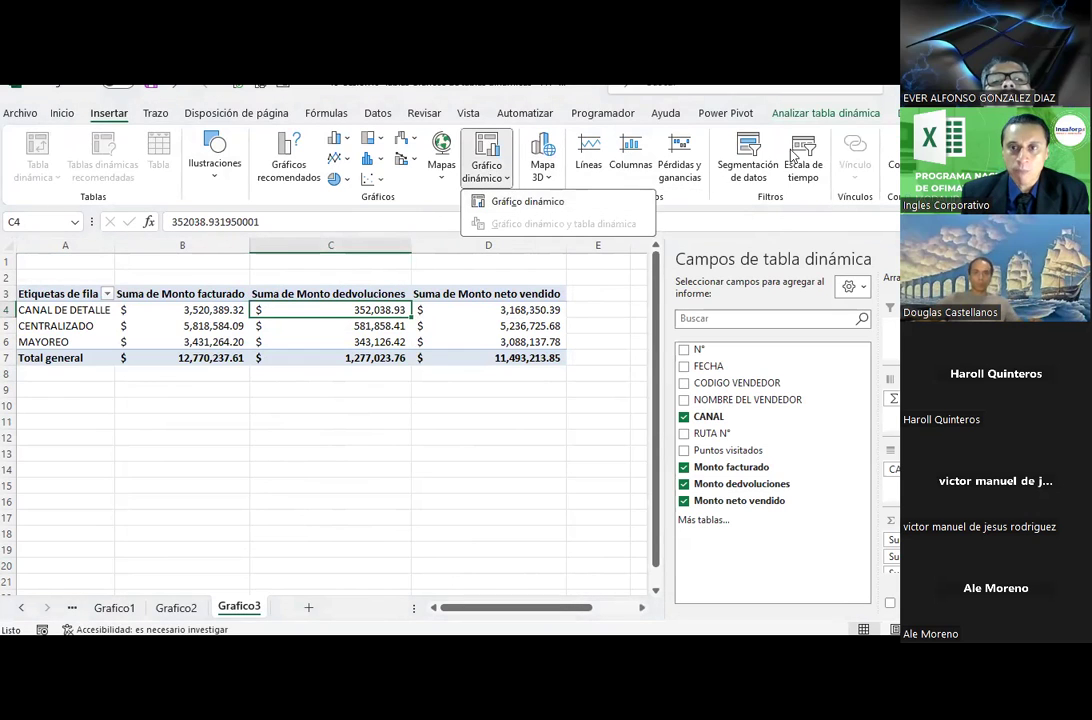
Insert a Columnas apiladas pivot chart of the three sums by CANAL.
{"action": "left_click", "coordinate": [826, 113]}
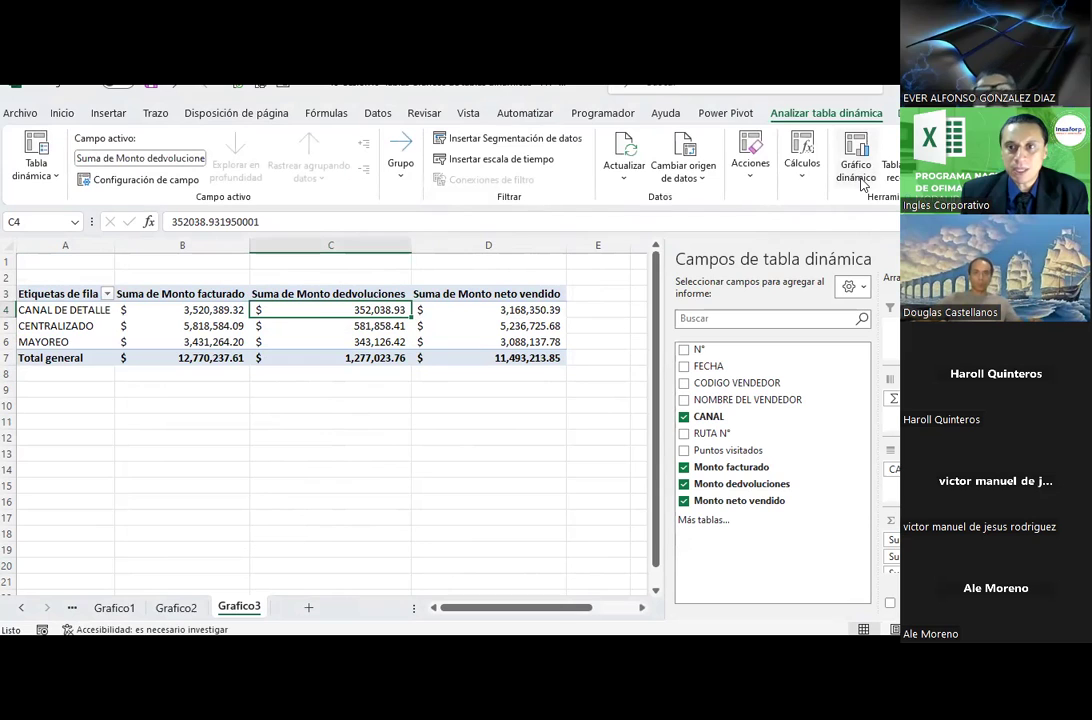
{"action": "left_click", "coordinate": [858, 170]}
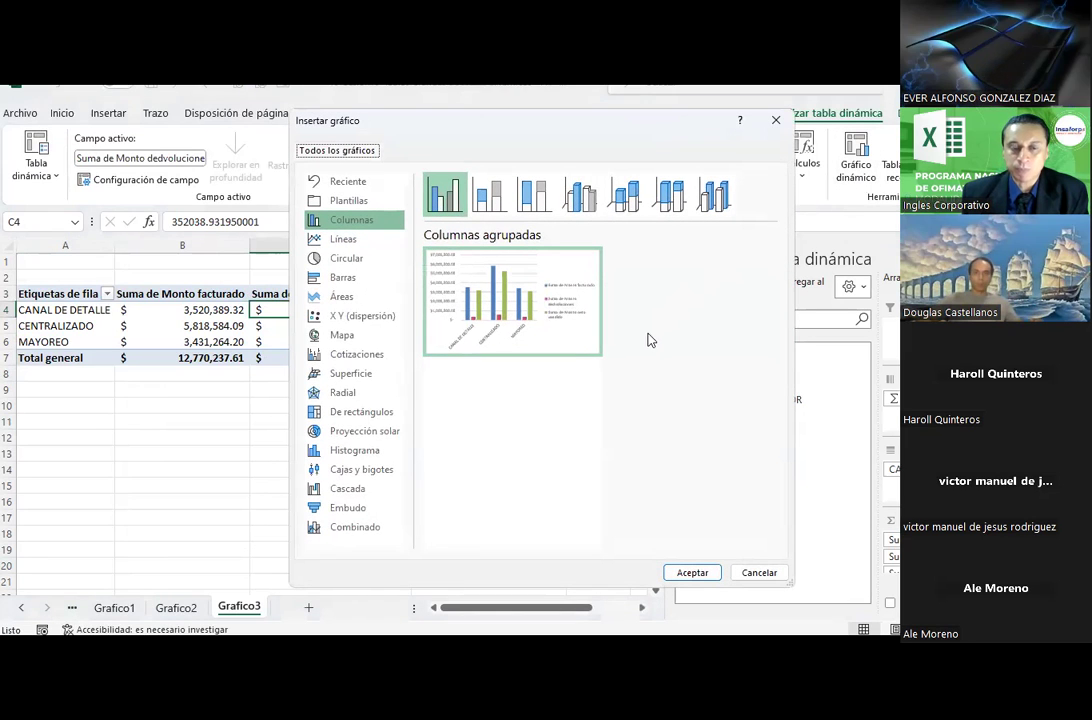
{"action": "left_click", "coordinate": [498, 202]}
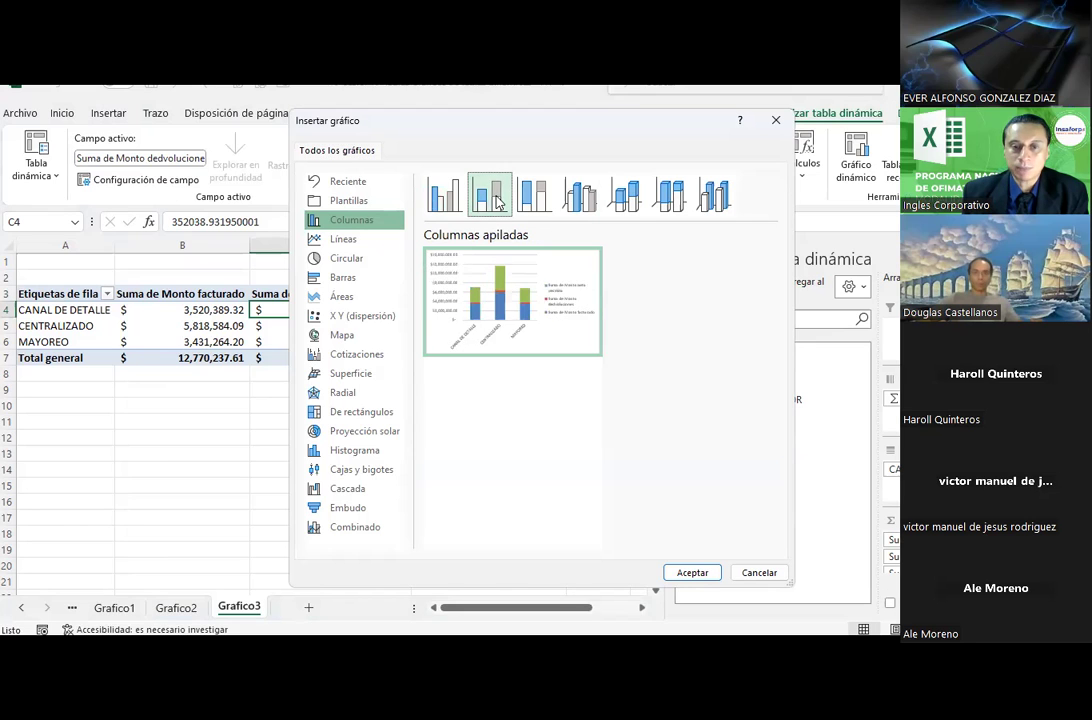
{"action": "mouse_move", "coordinate": [498, 300]}
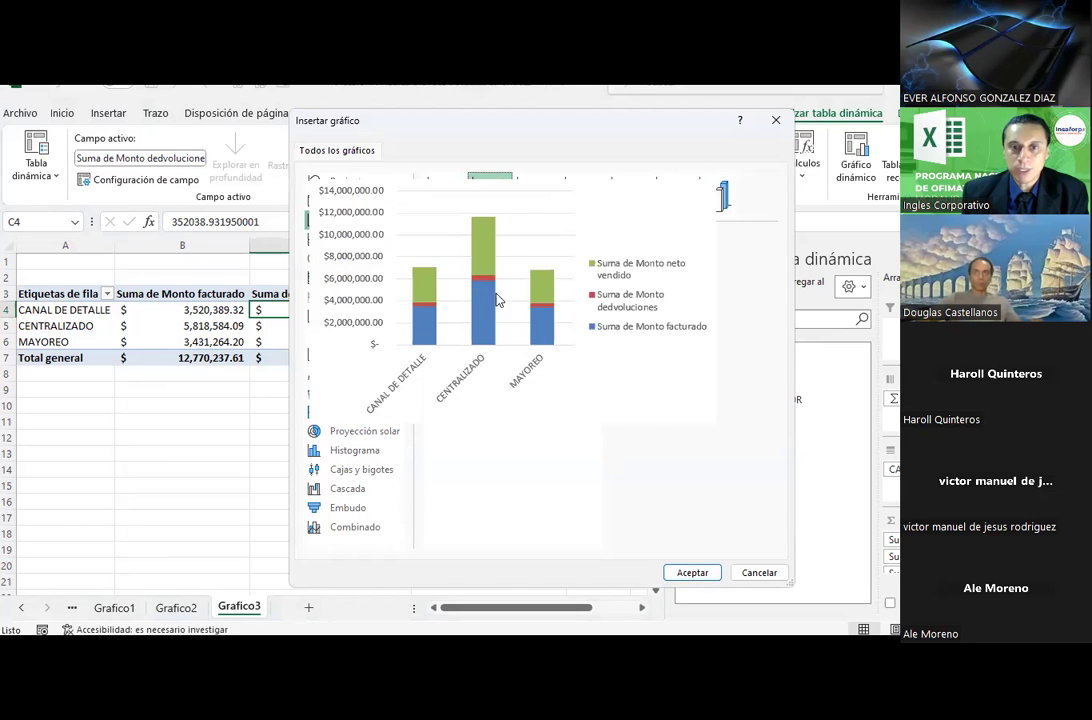
{"action": "left_click", "coordinate": [700, 575]}
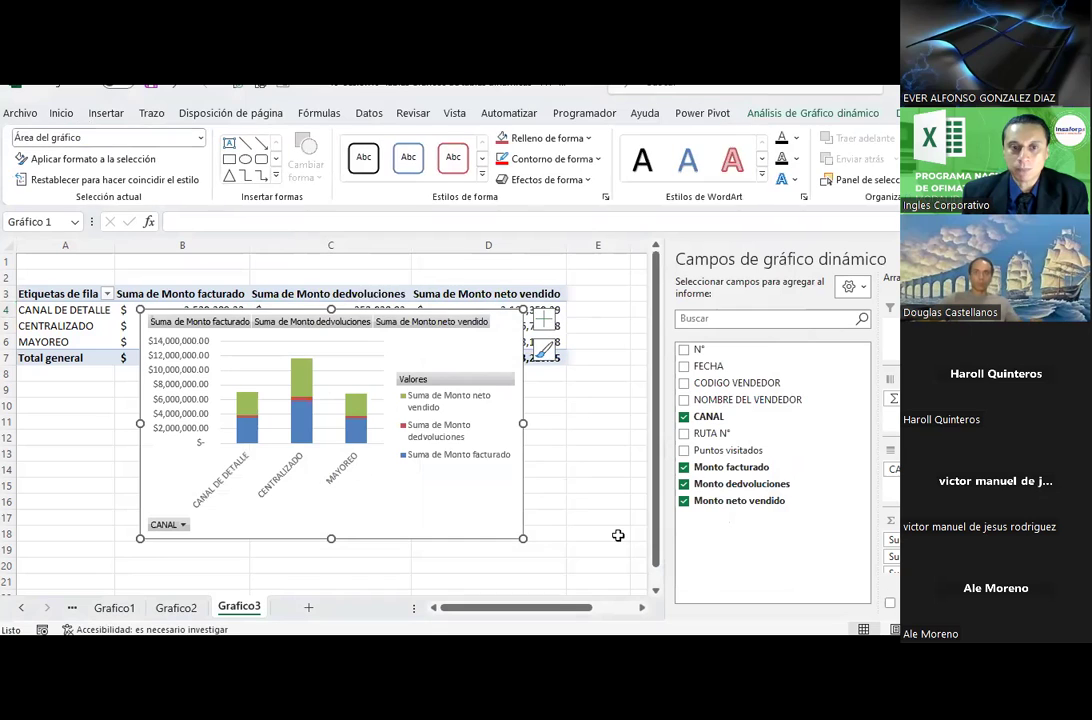
Move the chart below the pivot table and apply chart style 4 with gradient and value labels.
{"action": "left_click_drag", "start_coordinate": [507, 327], "coordinate": [485, 418]}
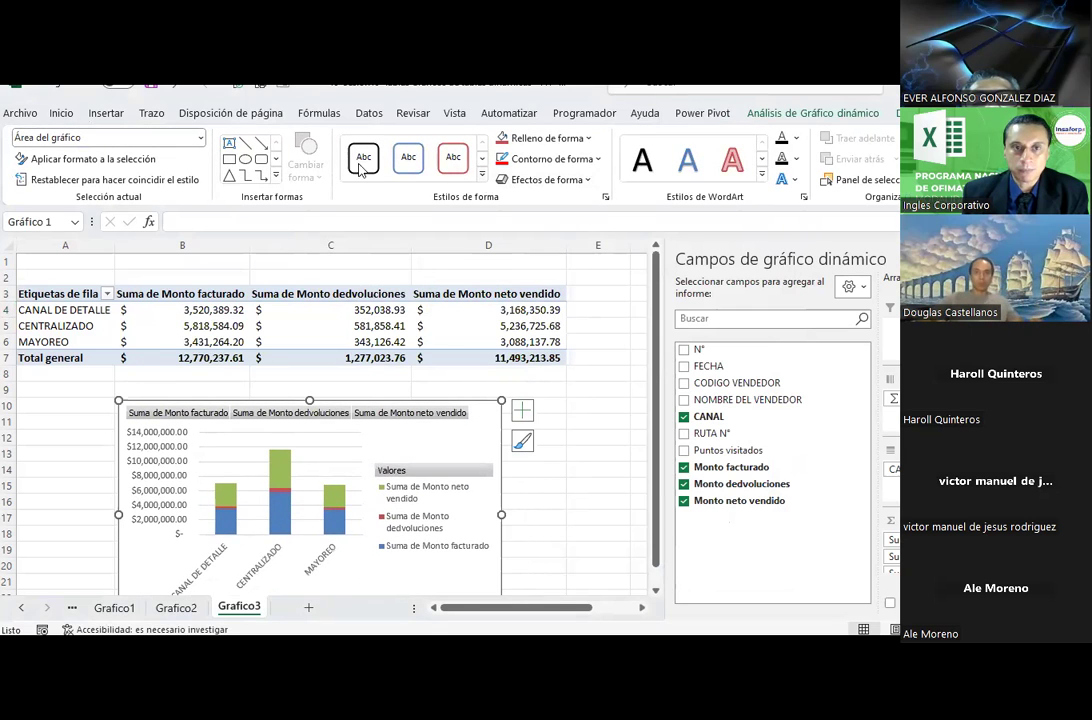
{"action": "left_click", "coordinate": [840, 113]}
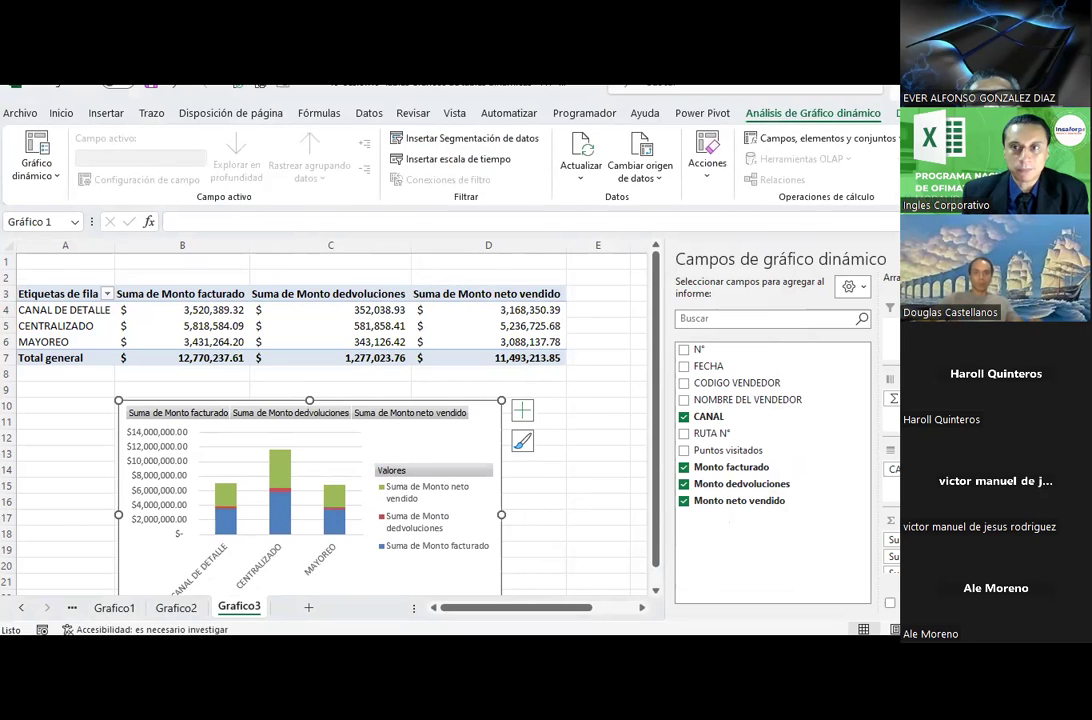
{"action": "left_click", "coordinate": [920, 113]}
{"action": "left_click", "coordinate": [443, 168]}
Enlarge the chart and set its value label font colour to black.
{"action": "scroll", "coordinate": [405, 319], "scroll_direction": "down", "scroll_amount": 3}
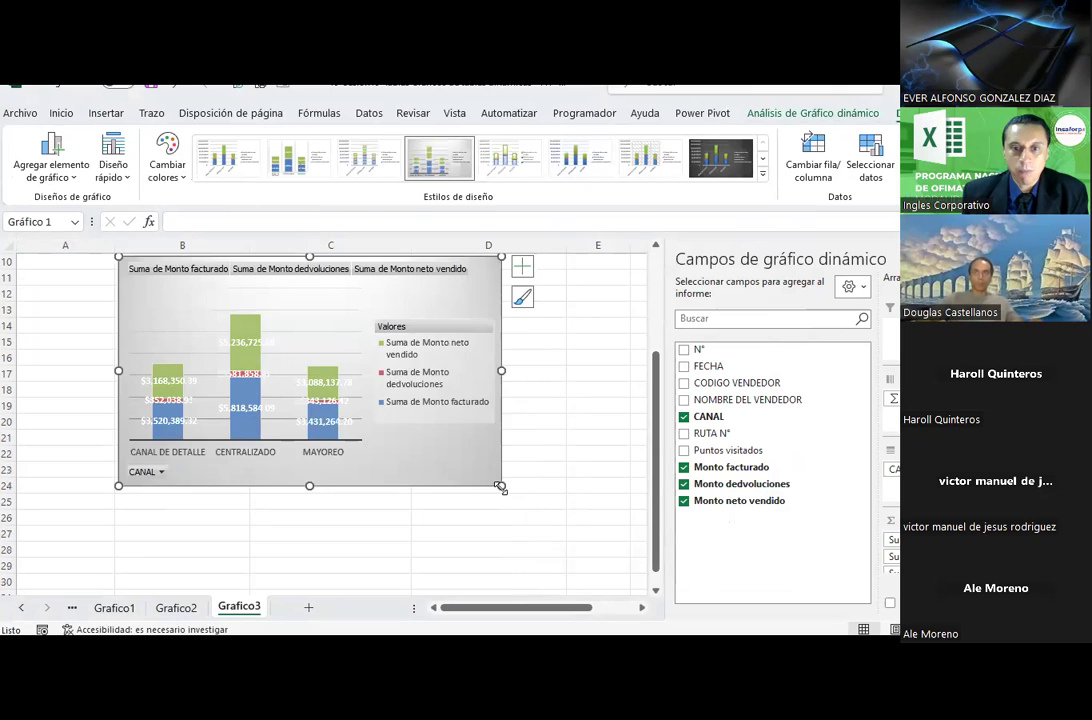
{"action": "left_click_drag", "start_coordinate": [500, 487], "coordinate": [570, 523]}
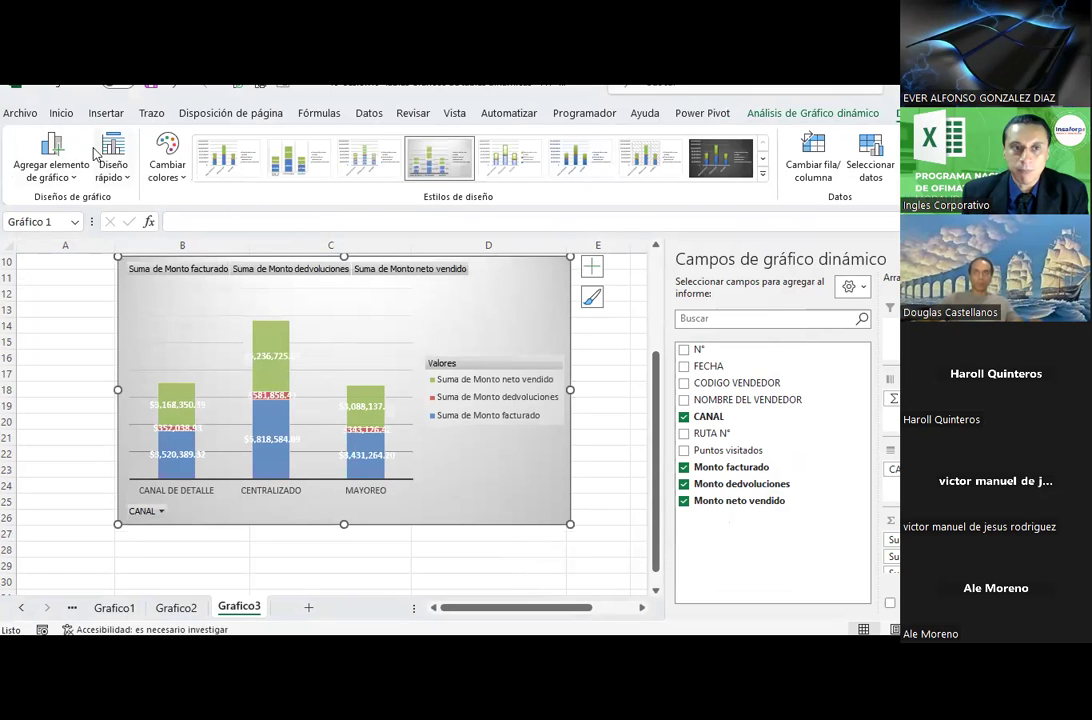
{"action": "left_click", "coordinate": [61, 113]}
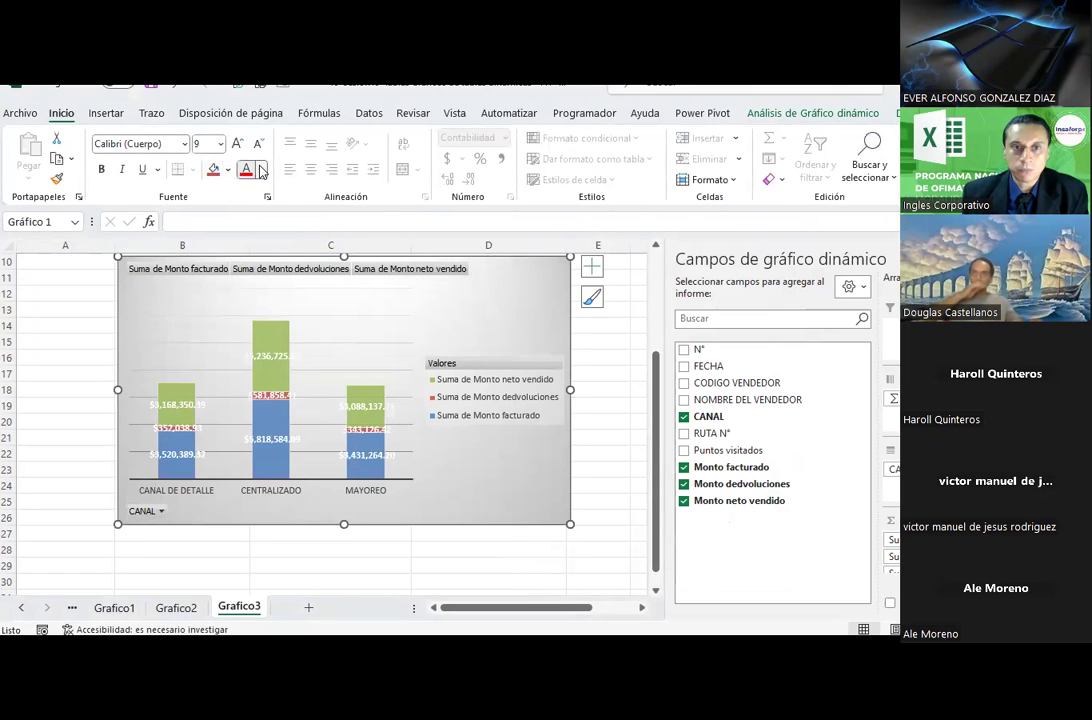
{"action": "left_click", "coordinate": [260, 172]}
{"action": "left_click", "coordinate": [259, 234]}
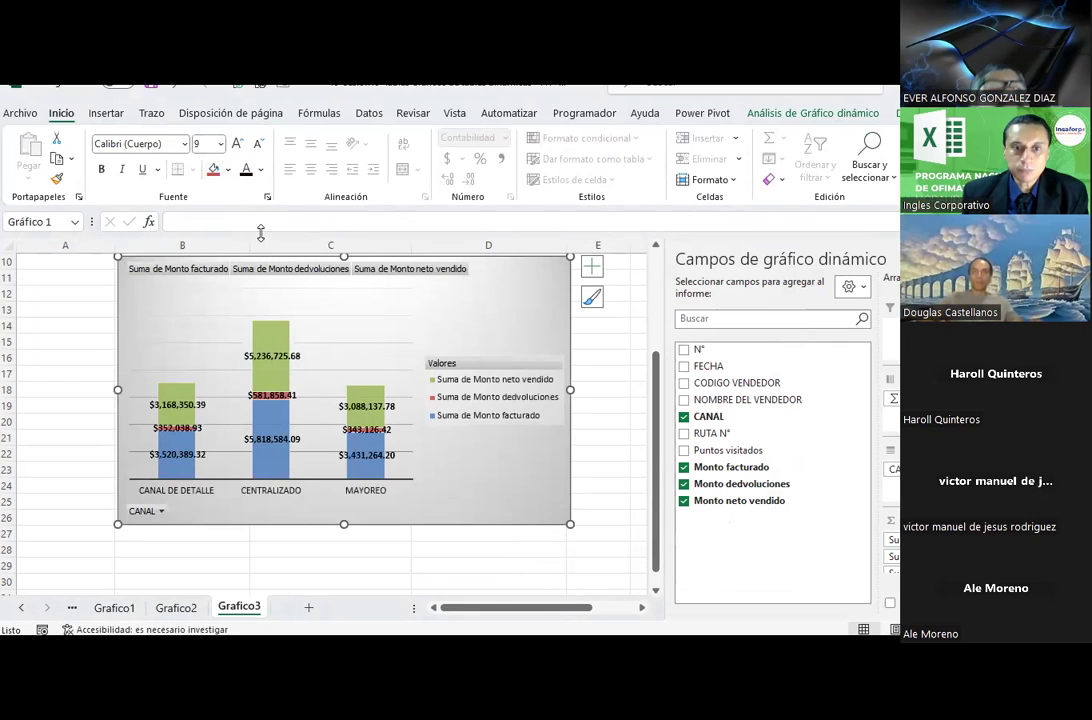
{"action": "left_click", "coordinate": [614, 453]}
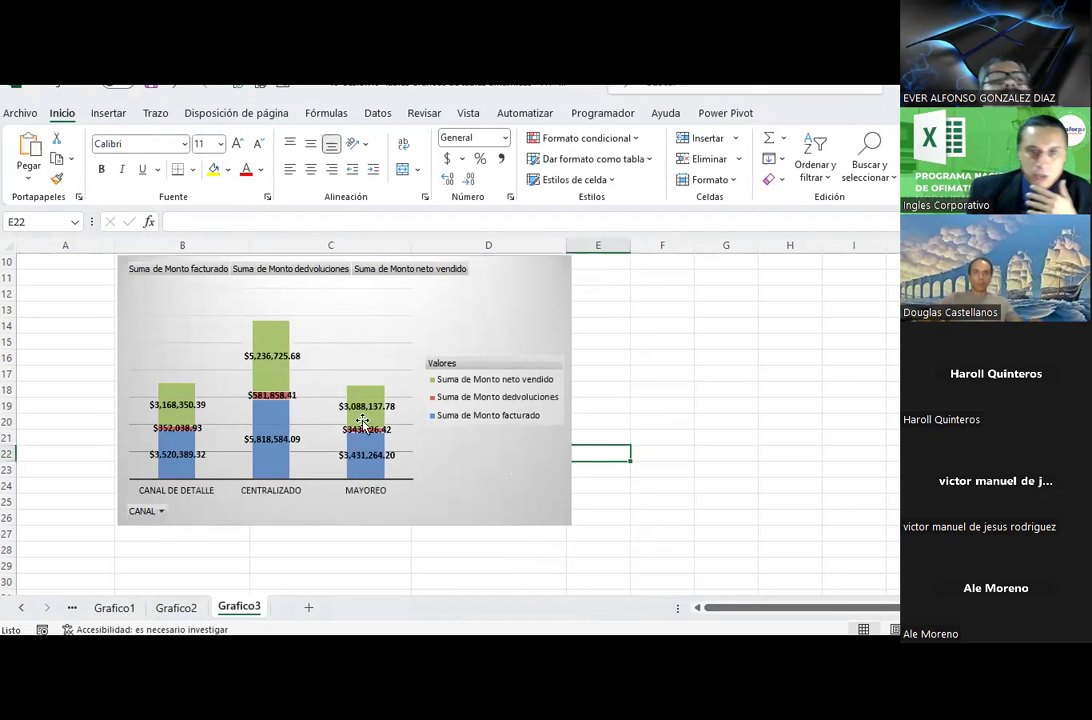
{"action": "scroll", "coordinate": [365, 410], "scroll_direction": "up", "scroll_amount": 3}
Add RUTA N° as a report filter on the pivot table.
{"action": "left_click", "coordinate": [353, 326]}
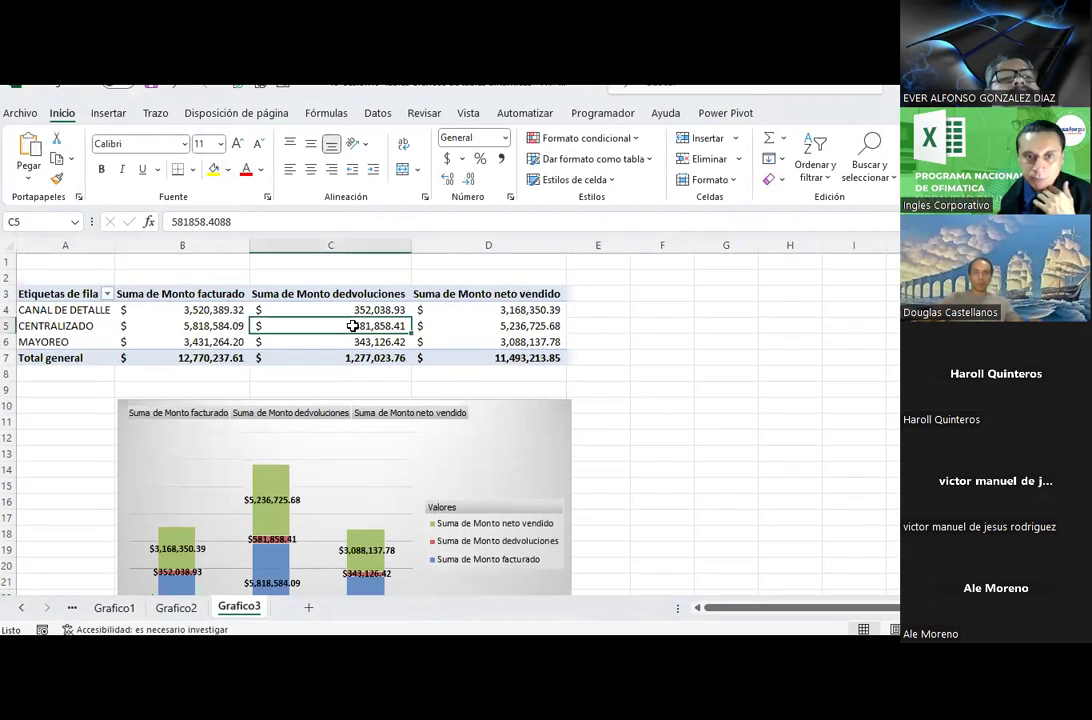
{"action": "left_click_drag", "start_coordinate": [730, 467], "coordinate": [833, 429]}
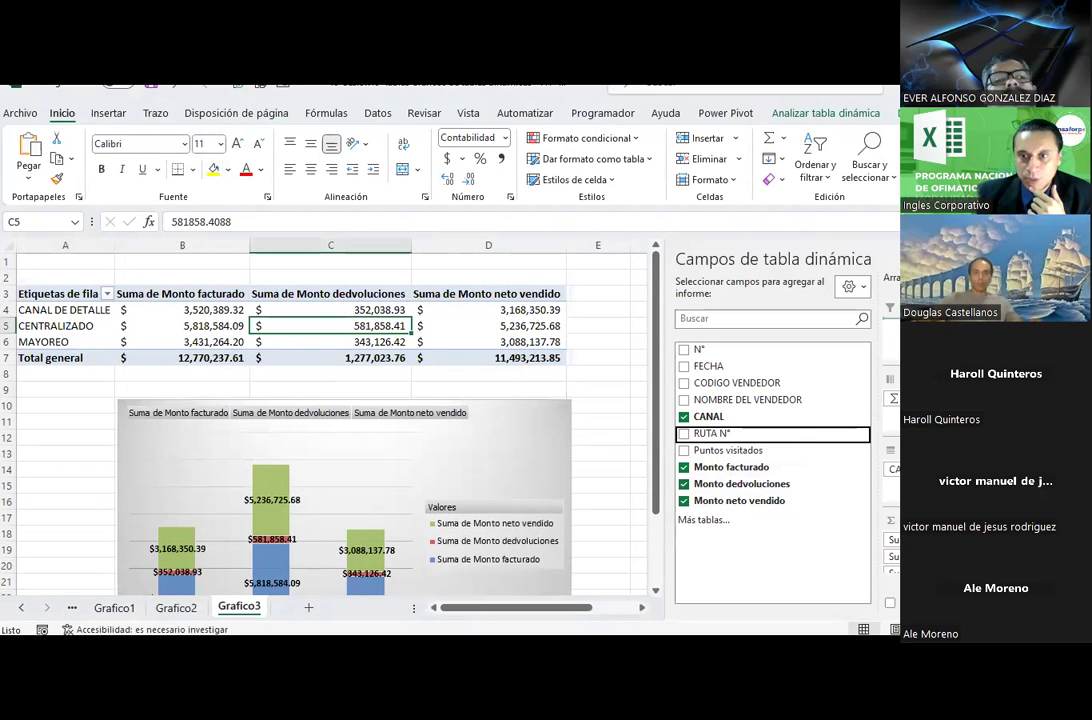
{"action": "left_click_drag", "start_coordinate": [712, 433], "coordinate": [890, 307]}
{"action": "left_click", "coordinate": [598, 326]}
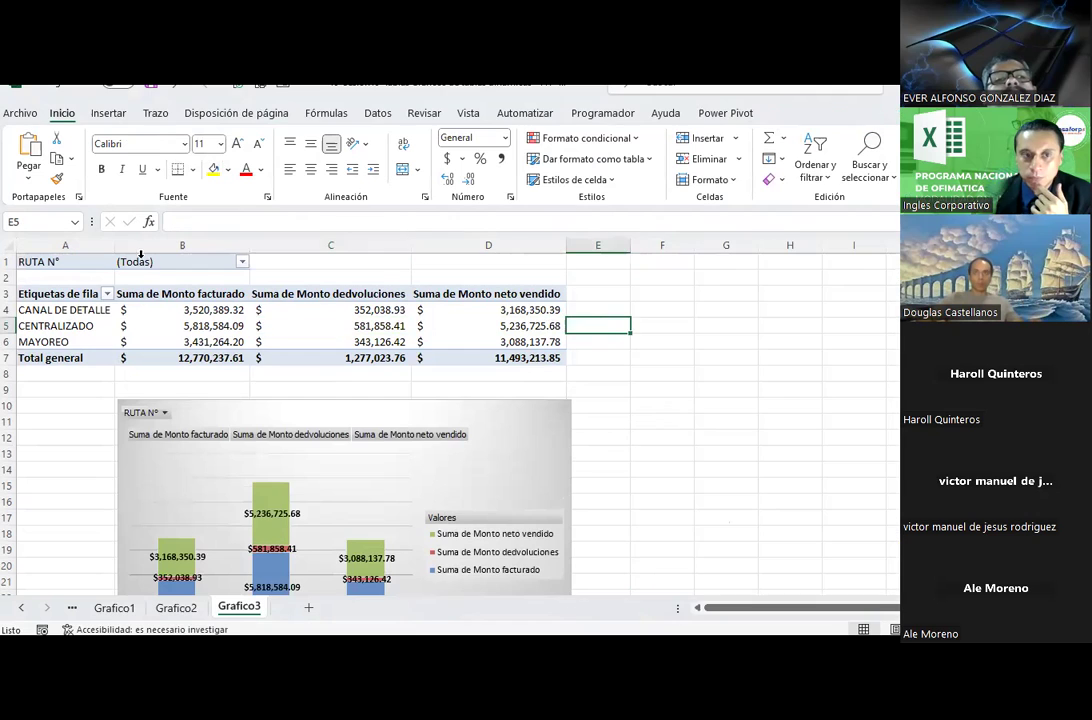
Filter the pivot to route 104 only using Seleccionar varios elementos.
{"action": "left_click", "coordinate": [242, 262]}
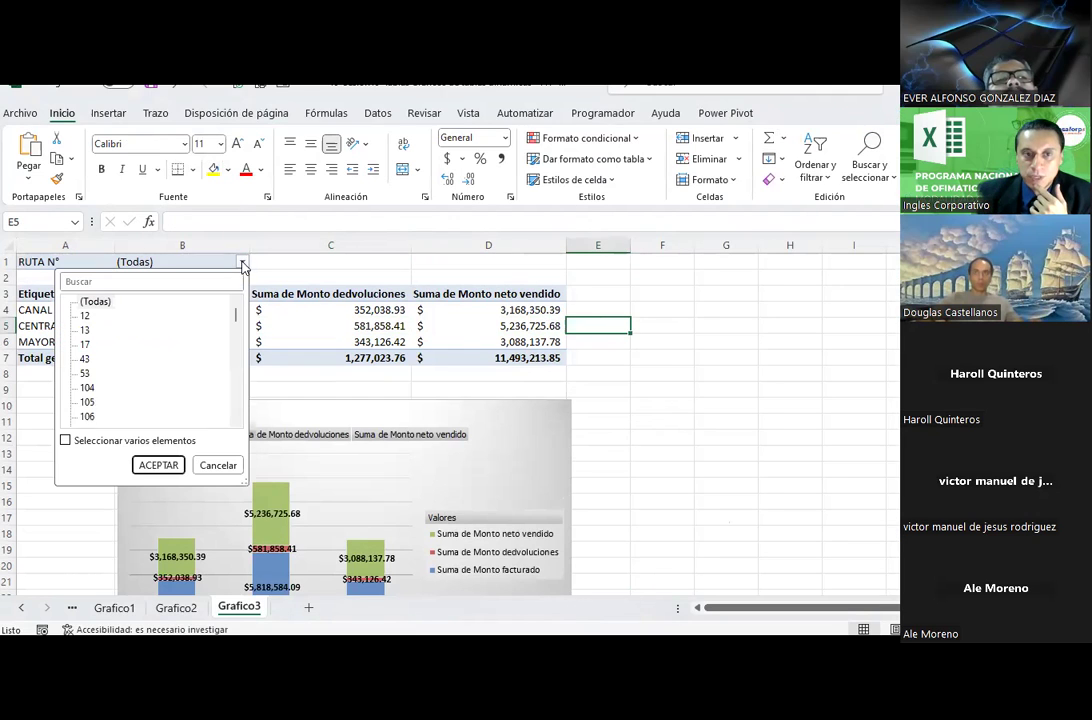
{"action": "left_click", "coordinate": [66, 441]}
{"action": "left_click", "coordinate": [83, 302]}
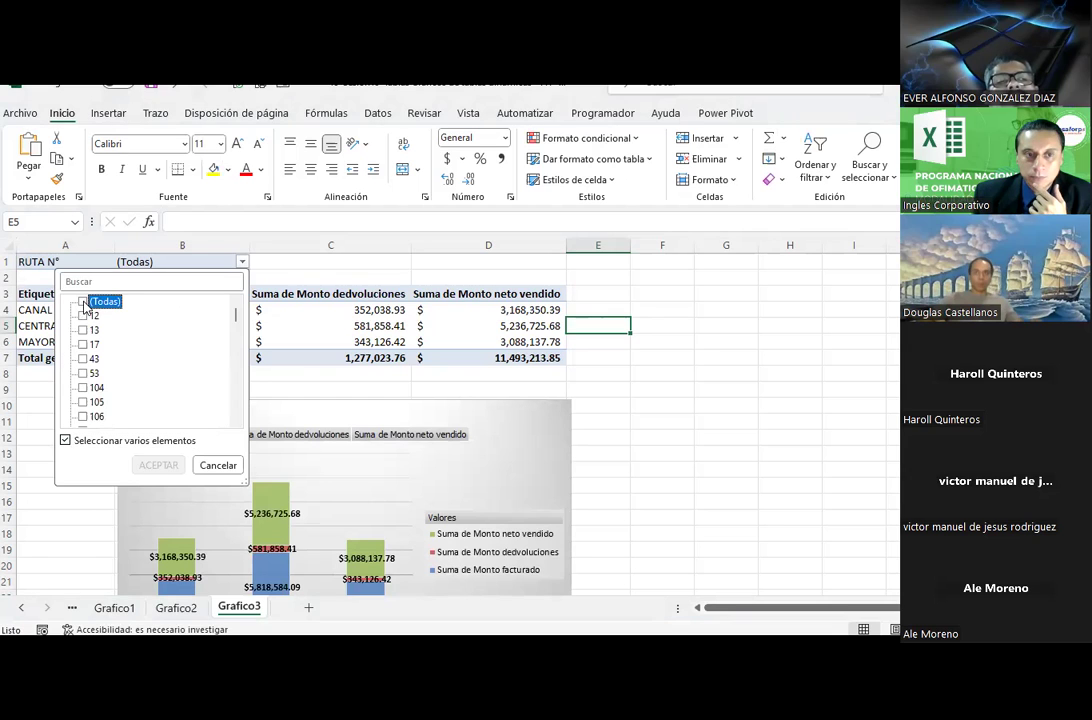
{"action": "left_click", "coordinate": [83, 388]}
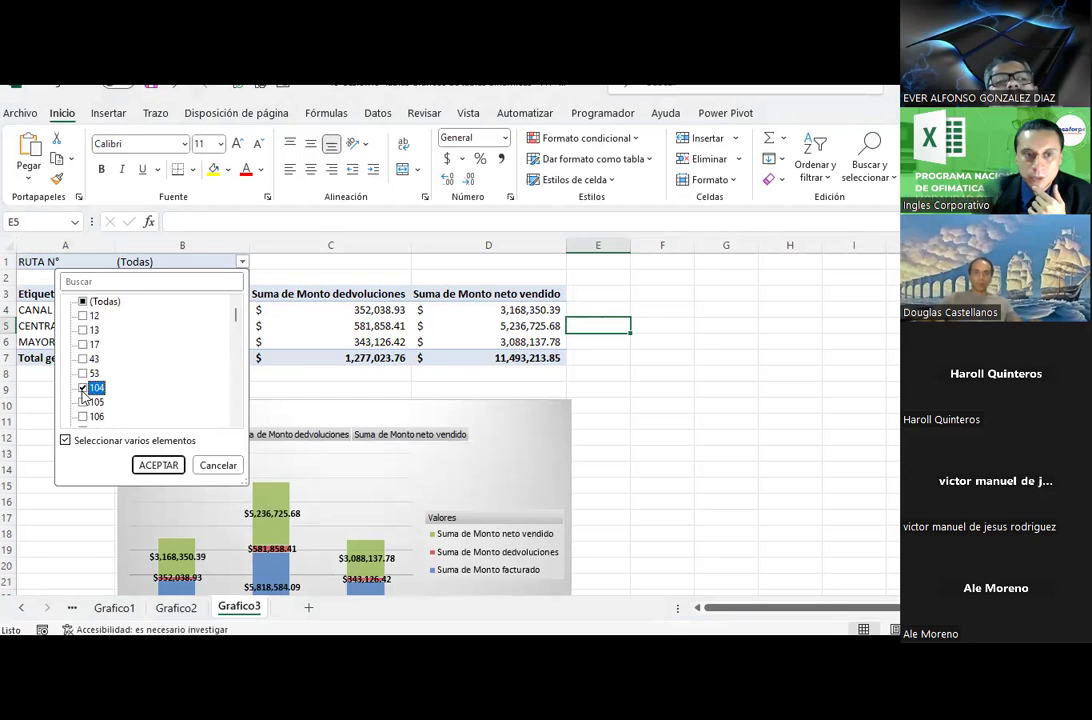
{"action": "left_click", "coordinate": [158, 465]}
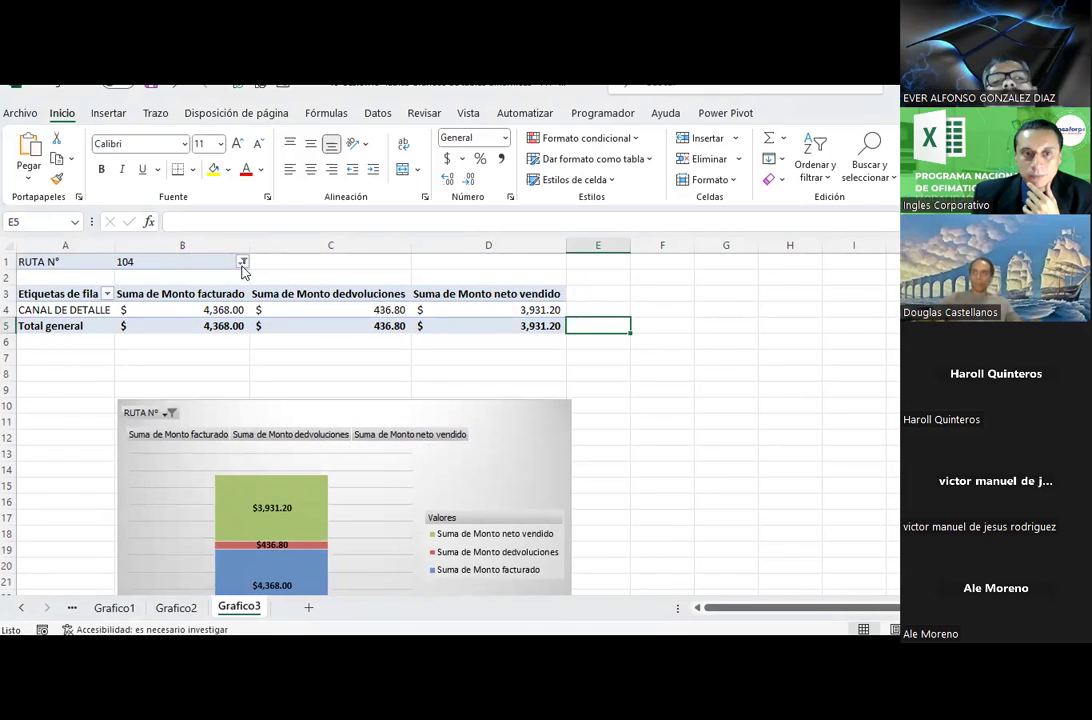
Reset the RUTA N° filter to (Todas) so all routes show.
{"action": "left_click", "coordinate": [243, 262]}
{"action": "left_click", "coordinate": [82, 303]}
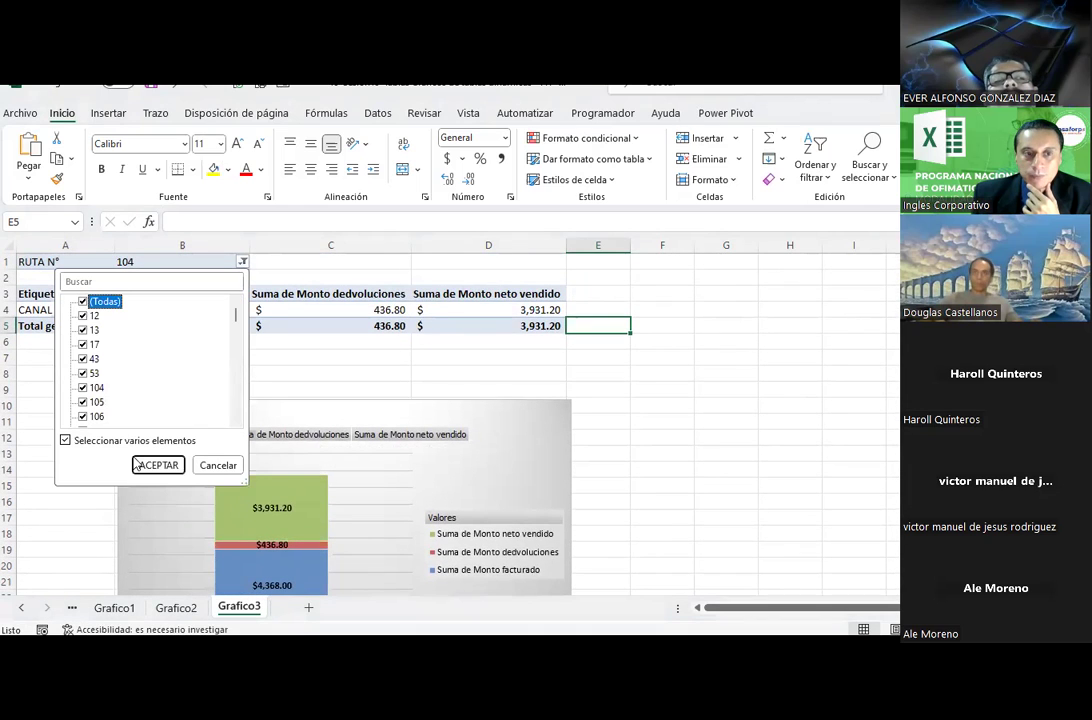
{"action": "left_click", "coordinate": [150, 467]}
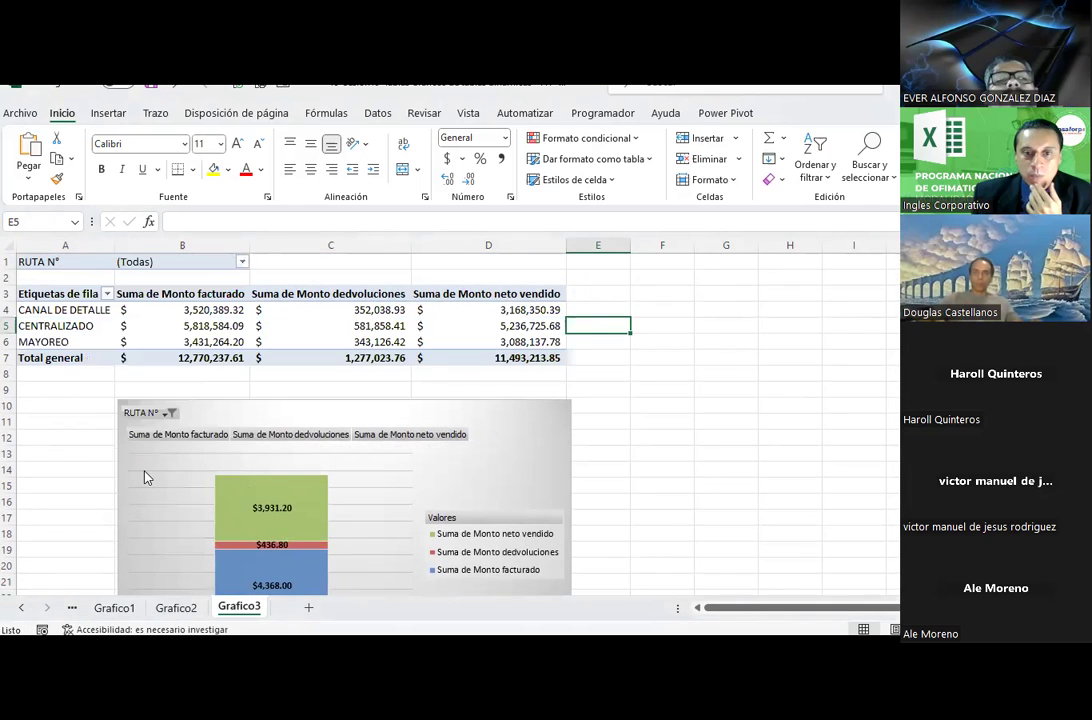
{"action": "left_click", "coordinate": [276, 314]}
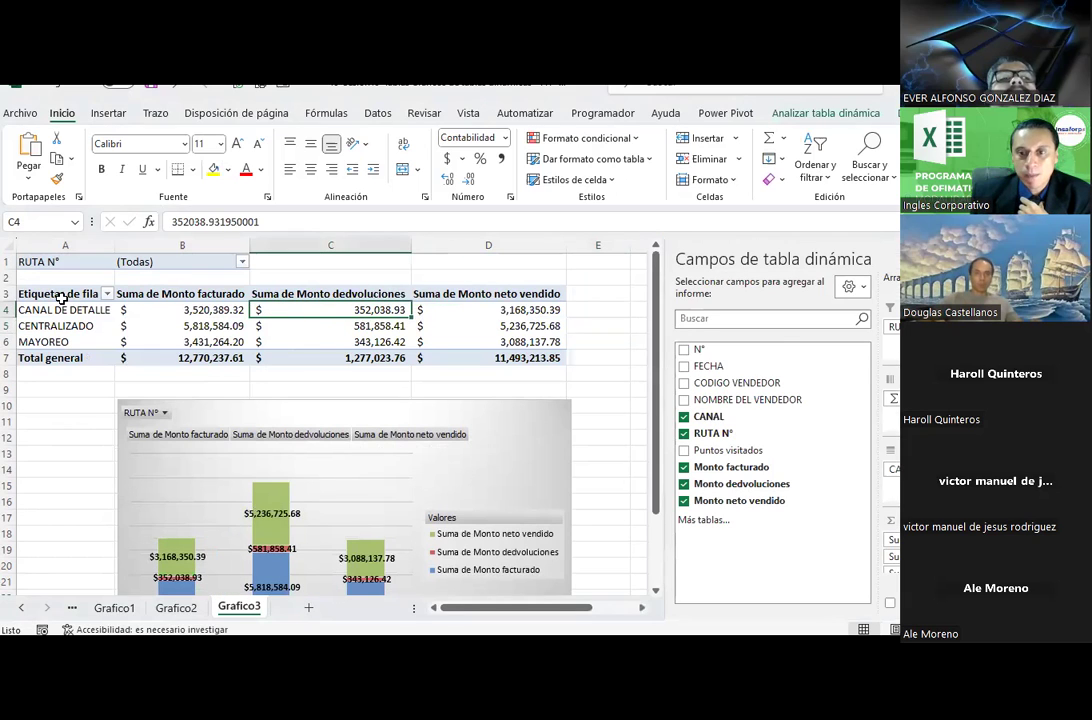
Drag the PivotTable Fields splitter up to give the Filtros and Filas areas more room.
{"action": "left_click", "coordinate": [852, 287]}
{"action": "left_click", "coordinate": [887, 318]}
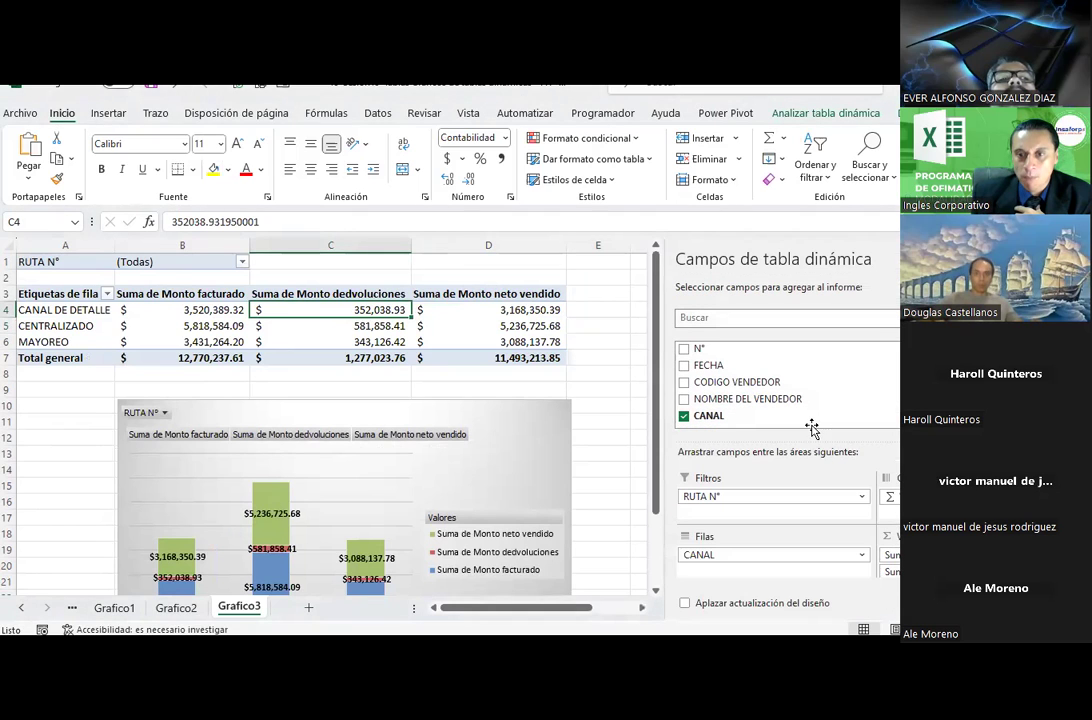
{"action": "left_click_drag", "start_coordinate": [810, 440], "coordinate": [801, 383]}
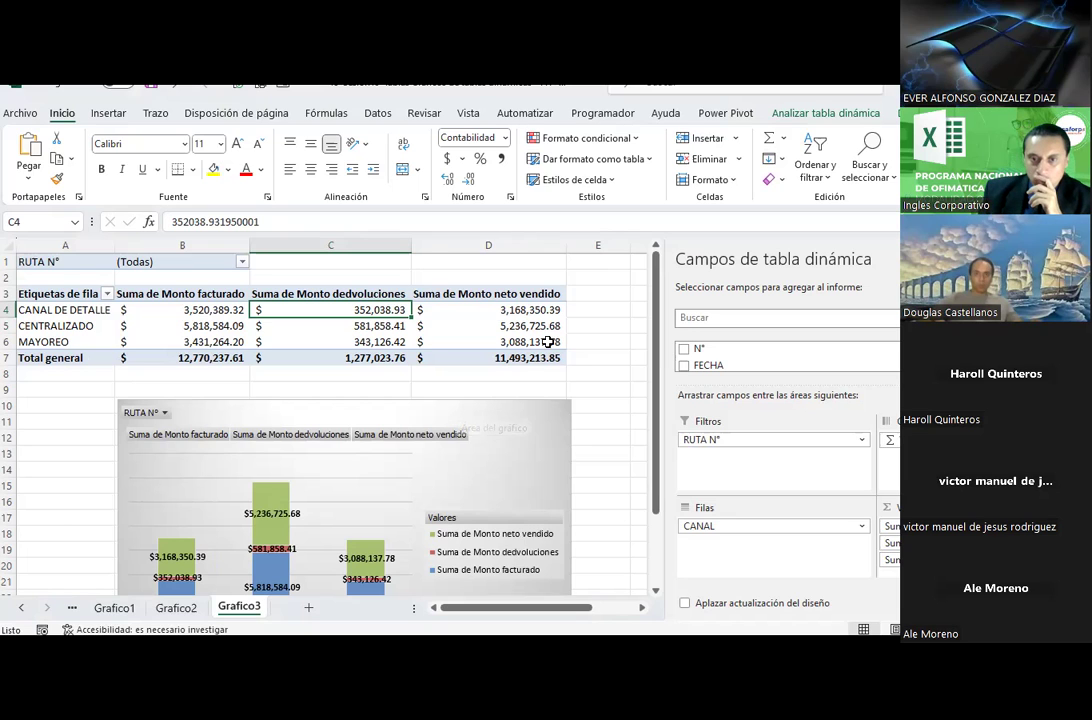
{"action": "left_click", "coordinate": [108, 113]}
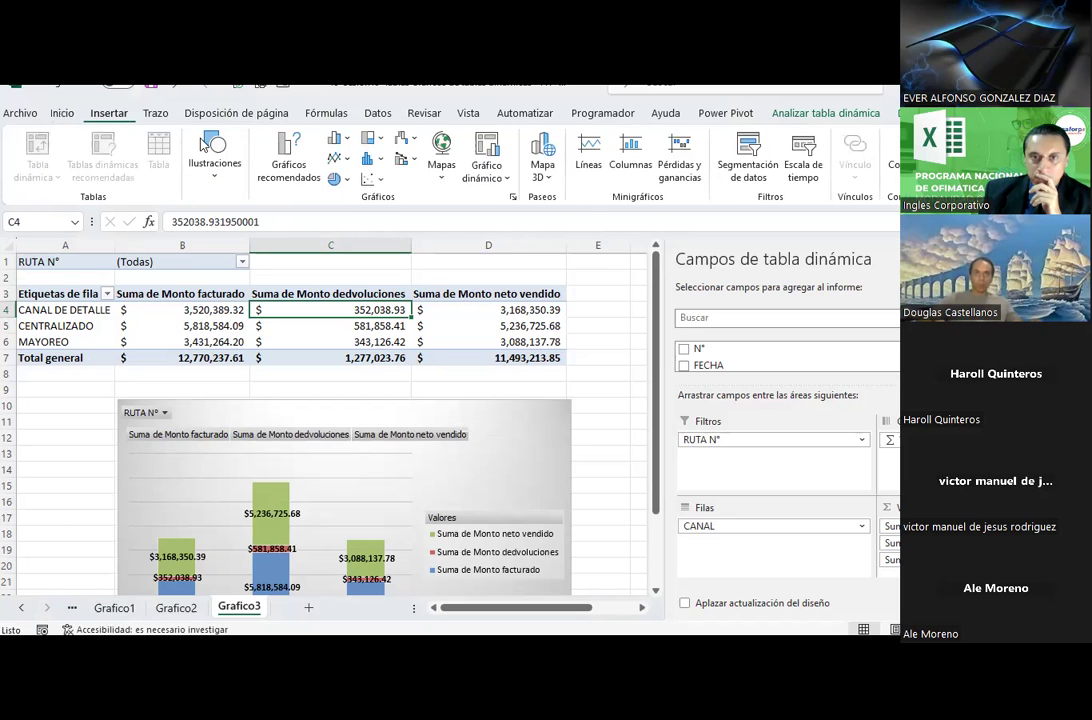
Insert a second Columnas apiladas pivot chart from the channel pivot table.
{"action": "left_click", "coordinate": [492, 184]}
{"action": "left_click", "coordinate": [501, 203]}
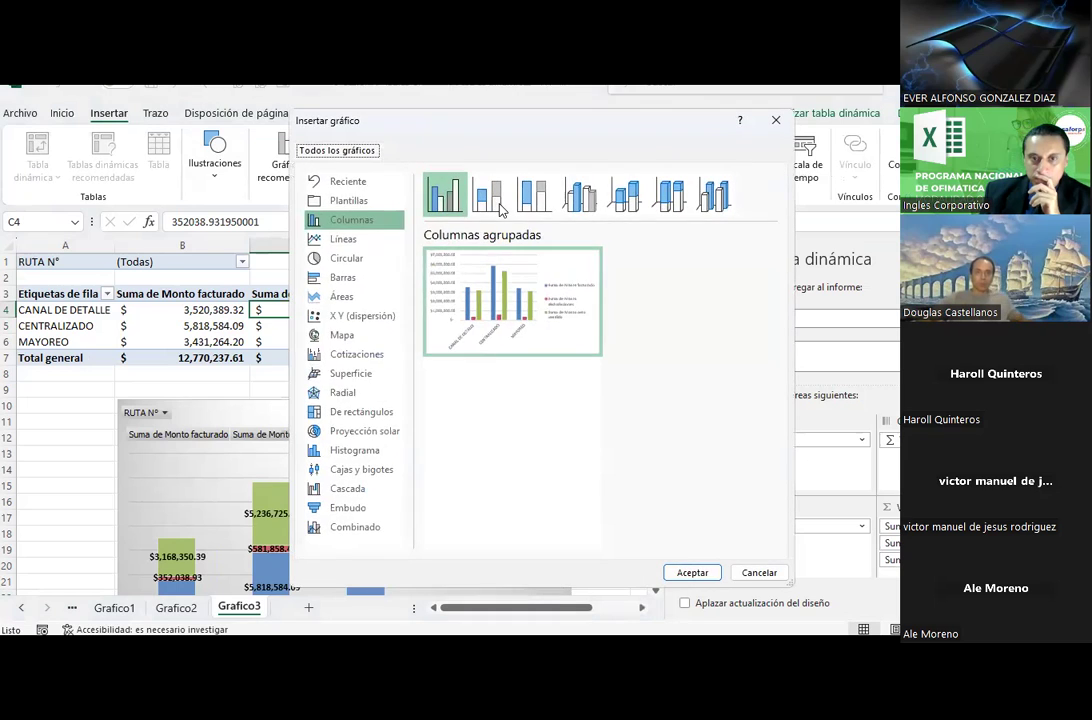
{"action": "mouse_move", "coordinate": [499, 303]}
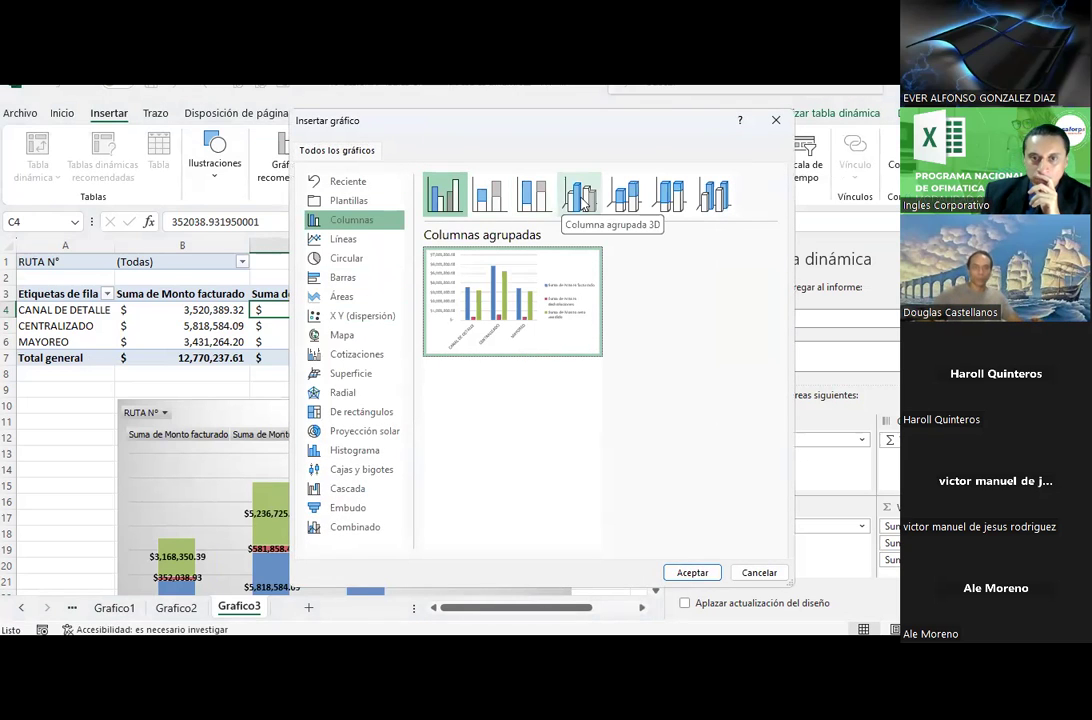
{"action": "left_click", "coordinate": [494, 196]}
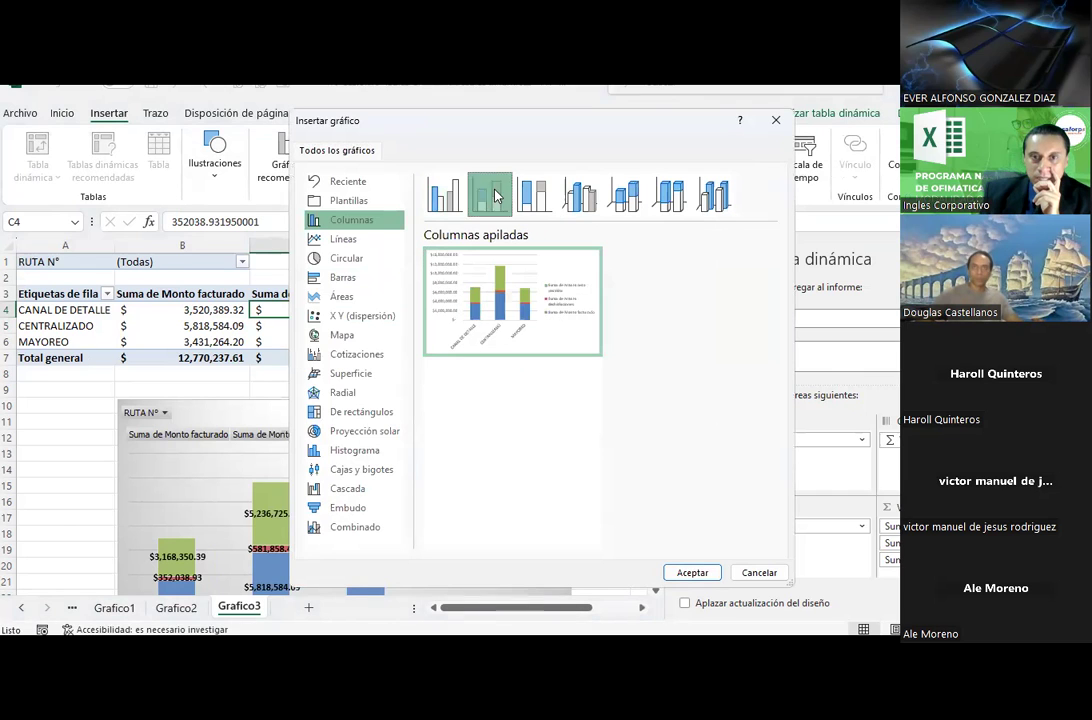
{"action": "left_click", "coordinate": [692, 573]}
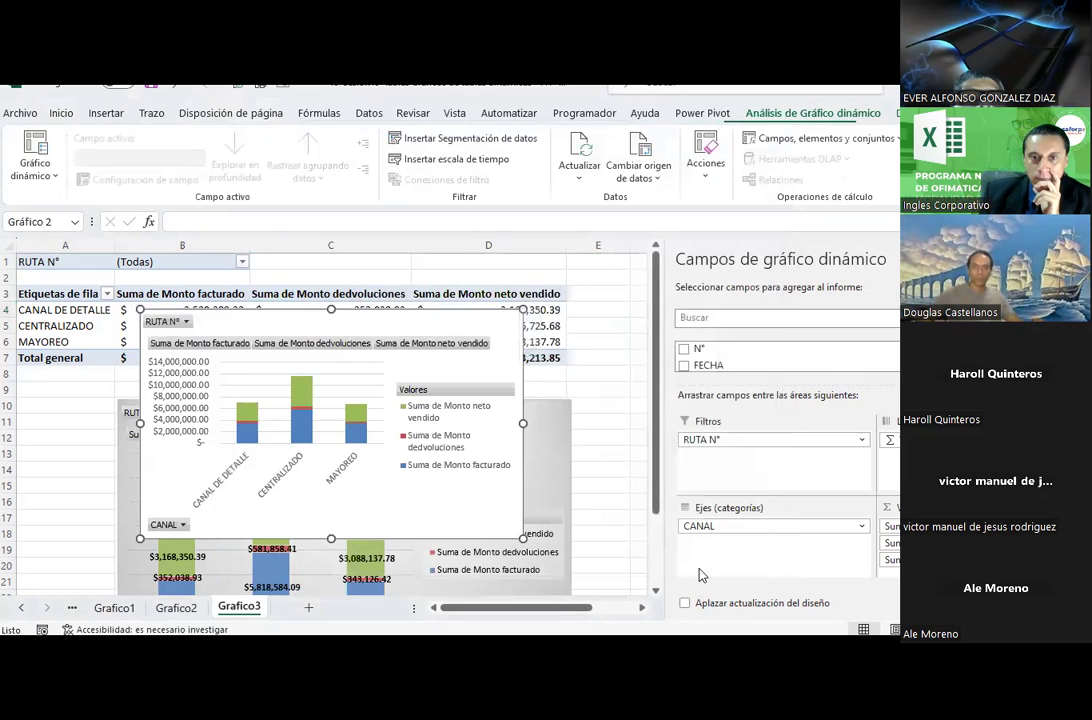
Position the new chart to the right of the first chart.
{"action": "left_click_drag", "start_coordinate": [415, 325], "coordinate": [629, 398]}
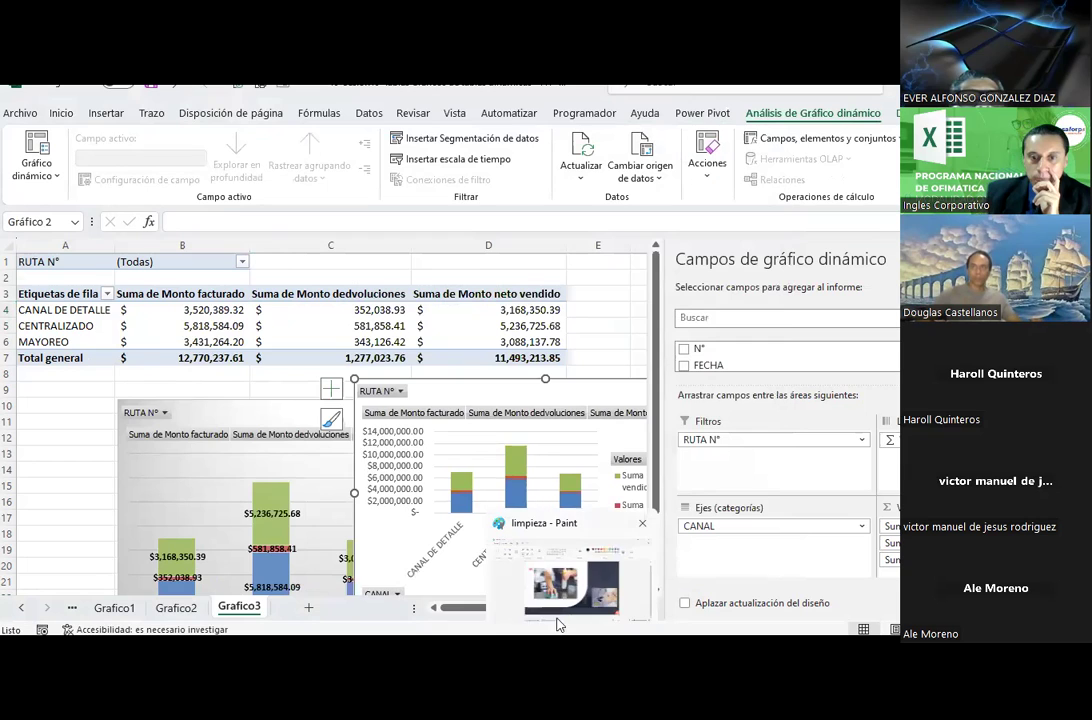
{"action": "left_click_drag", "start_coordinate": [466, 607], "coordinate": [551, 600]}
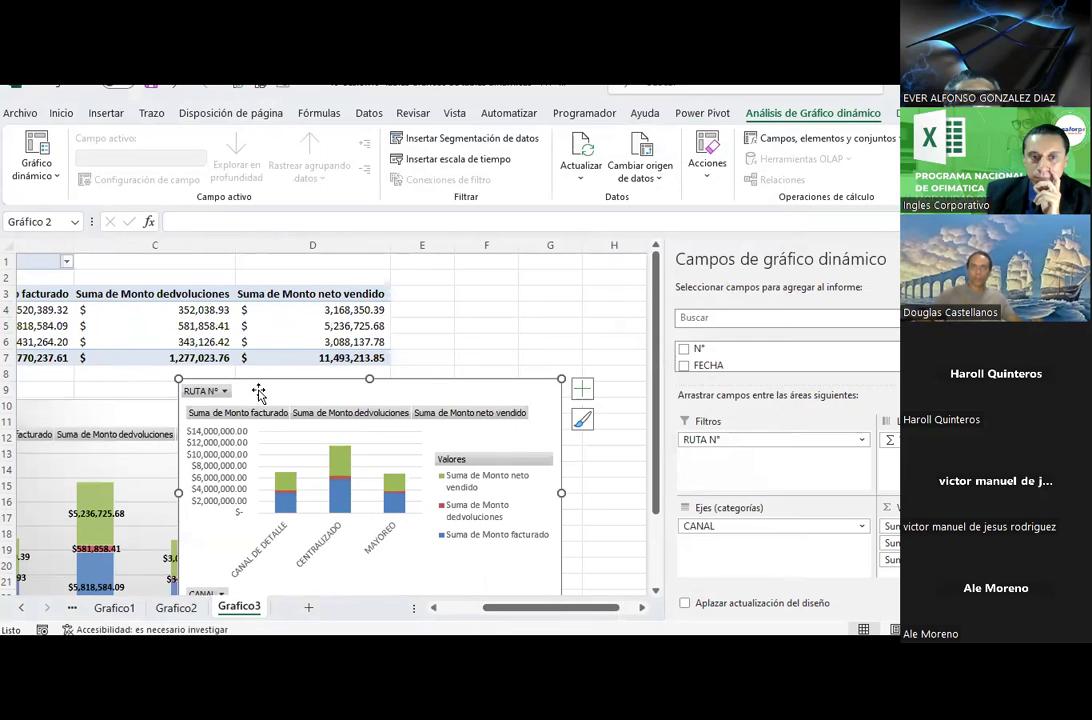
{"action": "left_click_drag", "start_coordinate": [252, 387], "coordinate": [517, 405]}
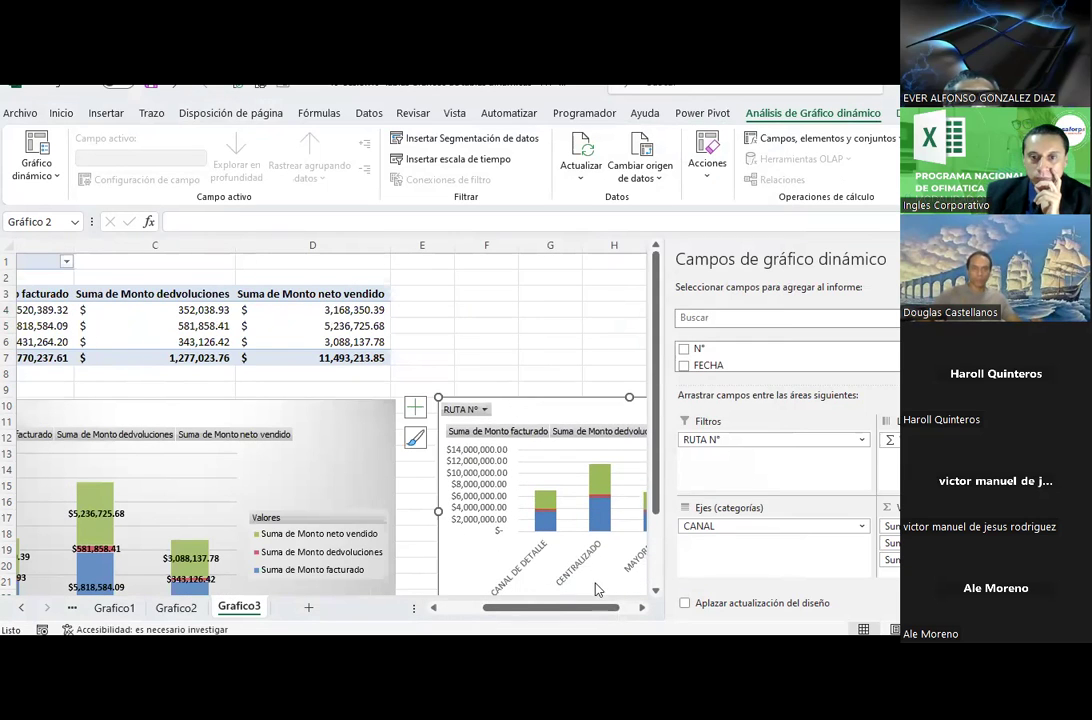
{"action": "left_click_drag", "start_coordinate": [580, 608], "coordinate": [535, 612]}
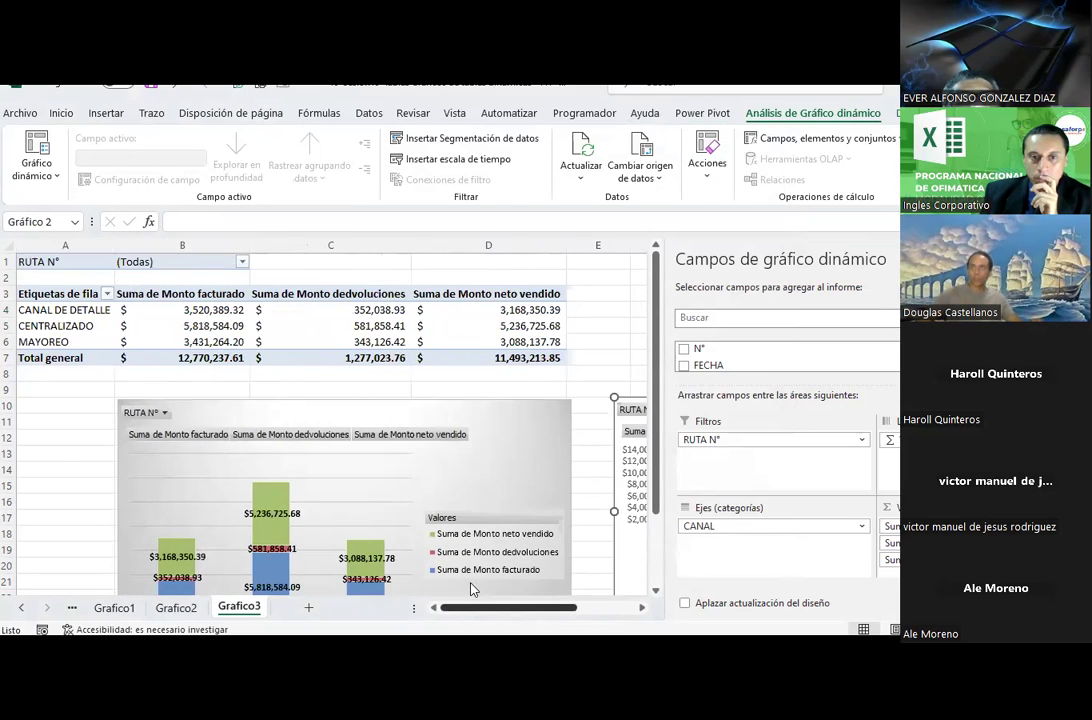
Filter the pivot table's RUTA N° field to show only route 53.
{"action": "left_click", "coordinate": [242, 261]}
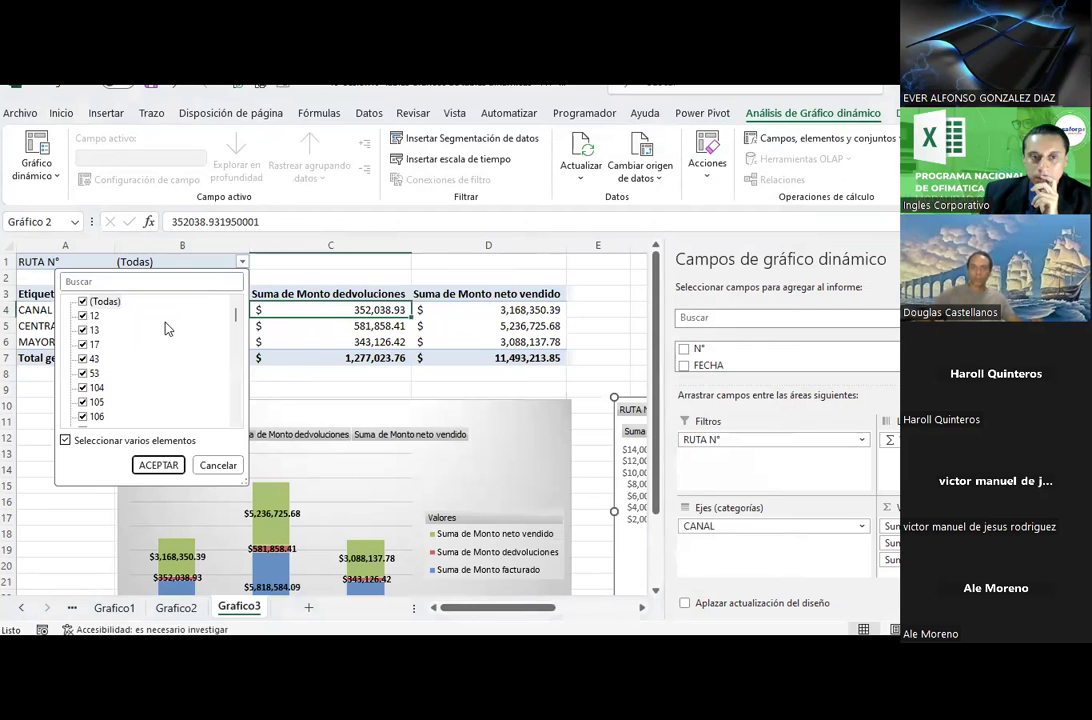
{"action": "left_click", "coordinate": [83, 301]}
{"action": "left_click", "coordinate": [83, 373]}
{"action": "left_click", "coordinate": [158, 465]}
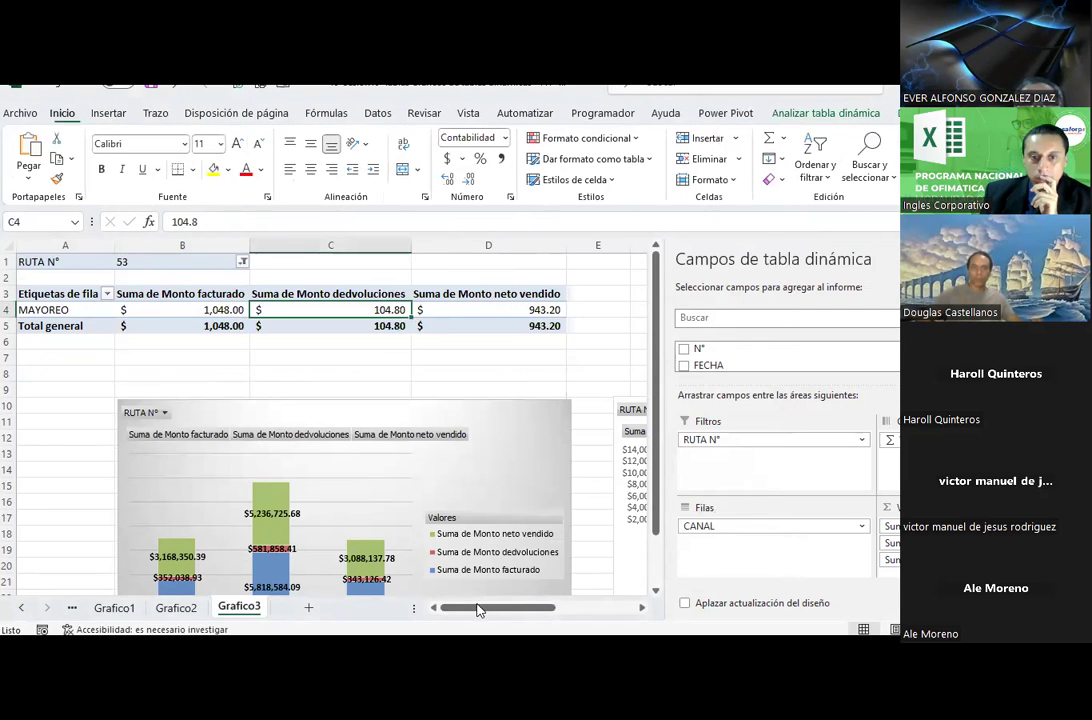
{"action": "mouse_move", "coordinate": [495, 610]}
{"action": "left_mouse_down"}
{"action": "mouse_move", "coordinate": [563, 611]}
{"action": "mouse_move", "coordinate": [488, 608]}
{"action": "left_mouse_up"}
Return the RUTA N° filter to (Todas) so both charts show all three channels.
{"action": "left_click", "coordinate": [242, 261]}
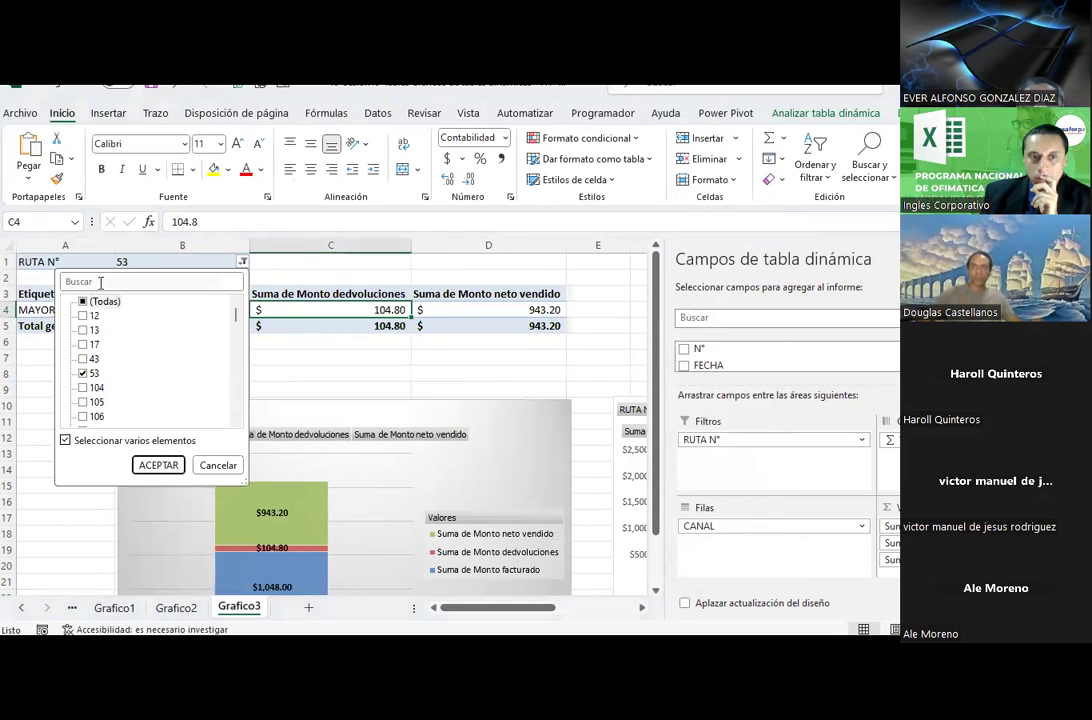
{"action": "left_click", "coordinate": [85, 302]}
{"action": "left_click", "coordinate": [157, 465]}
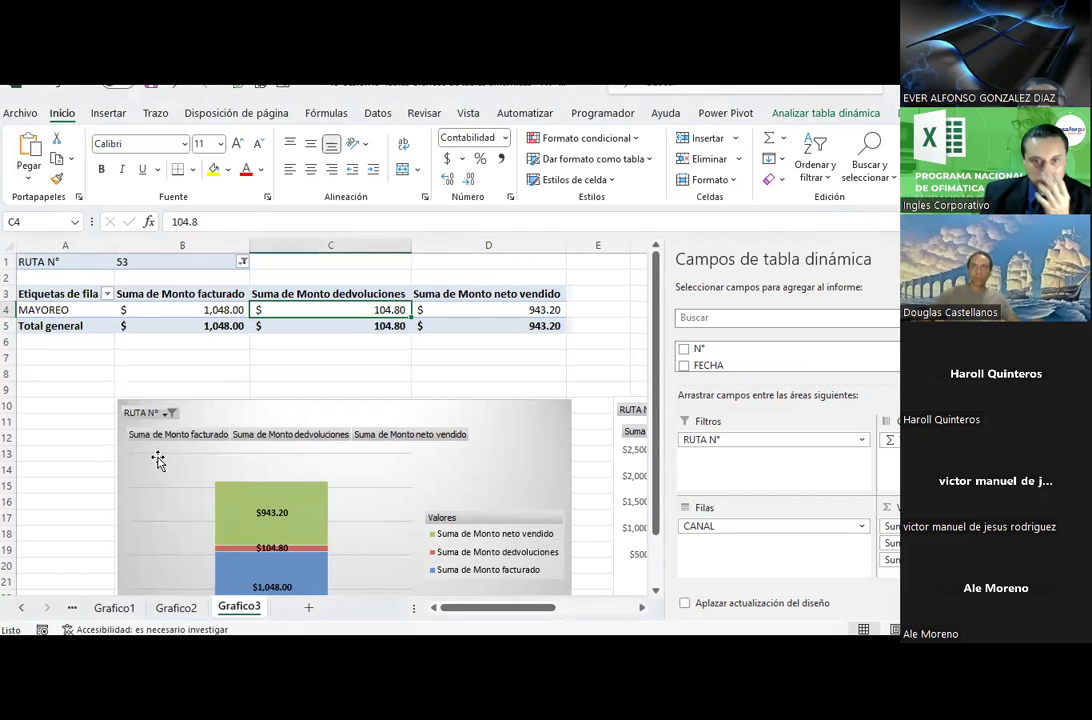
{"action": "left_click", "coordinate": [596, 357]}
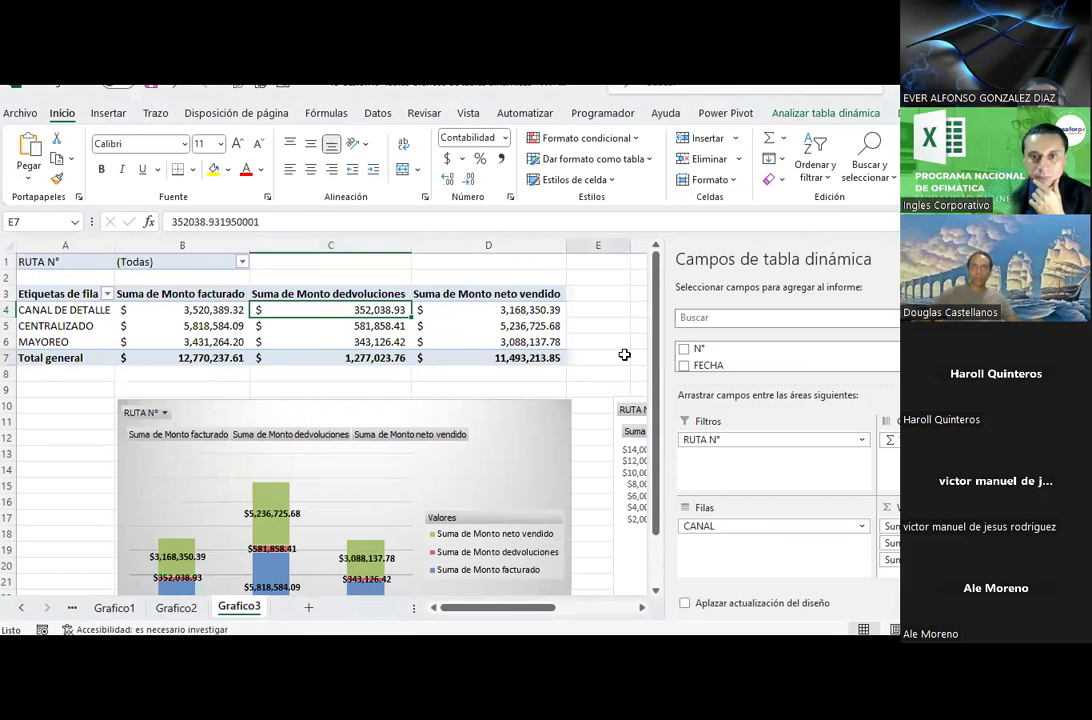
{"action": "scroll", "coordinate": [594, 383], "scroll_direction": "down", "scroll_amount": 2}
{"action": "scroll", "coordinate": [594, 383], "scroll_direction": "up", "scroll_amount": 1}
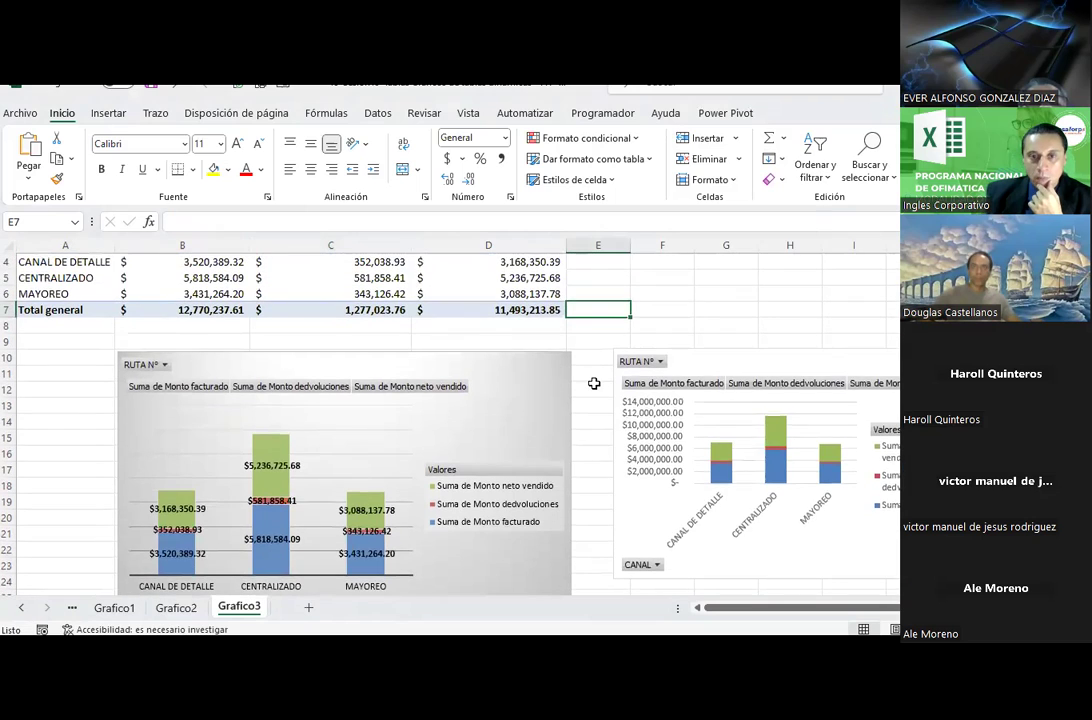
{"action": "left_click", "coordinate": [487, 309]}
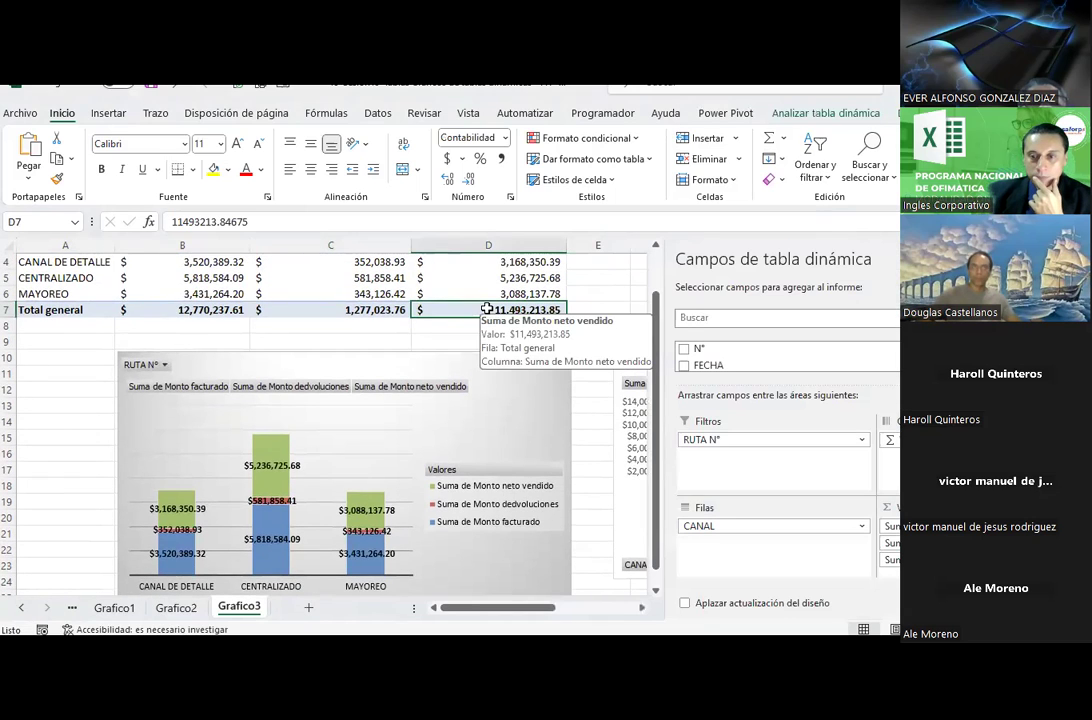
{"action": "left_click", "coordinate": [459, 418]}
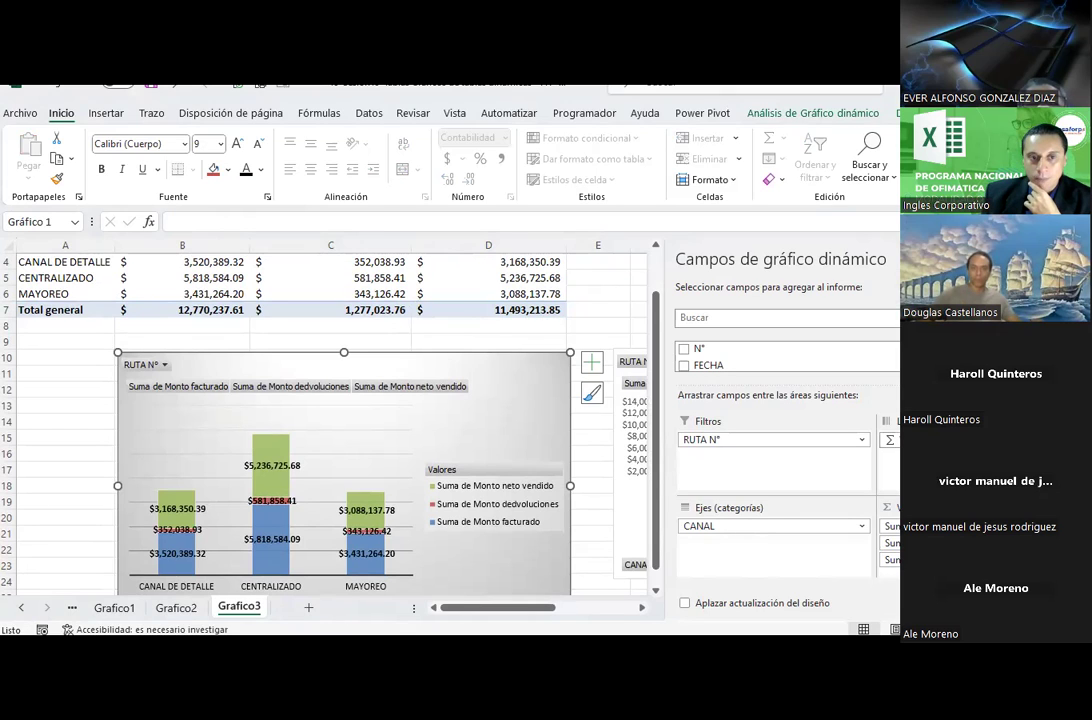
{"action": "left_click", "coordinate": [889, 440]}
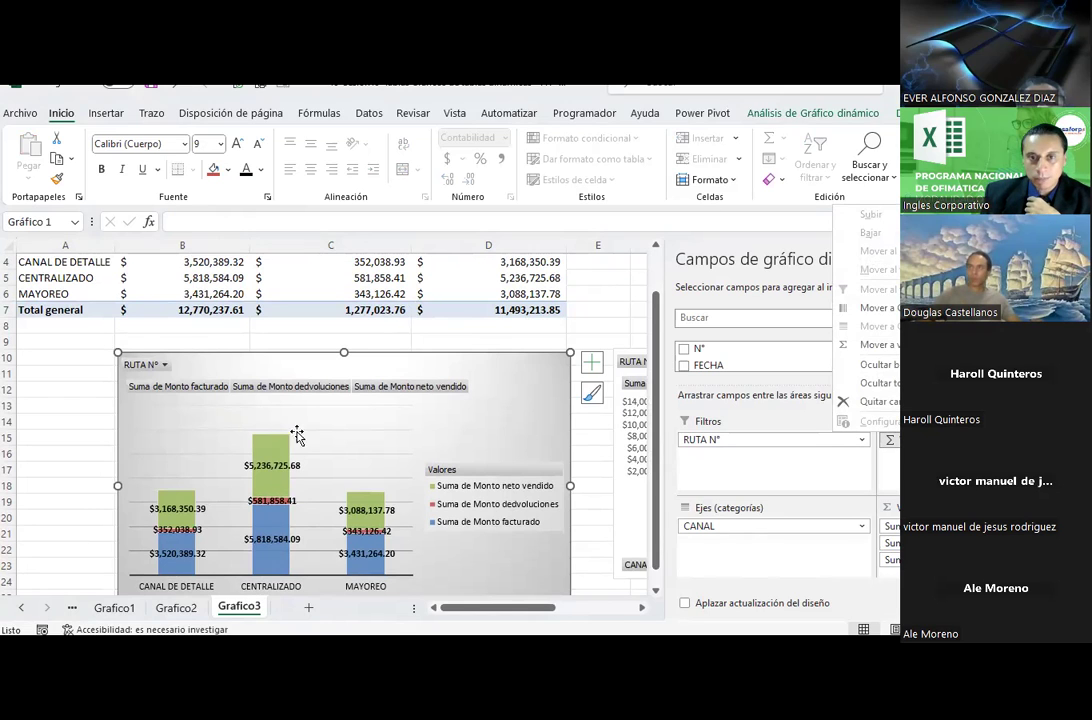
{"action": "left_click", "coordinate": [420, 341]}
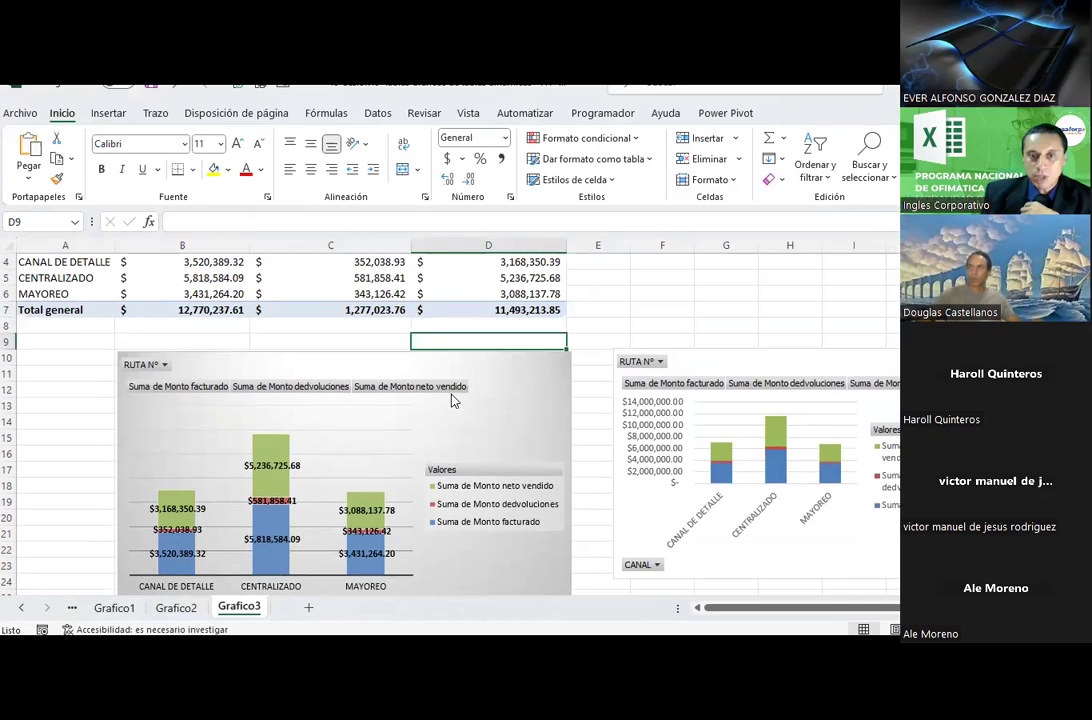
{"action": "left_click", "coordinate": [453, 397]}
{"action": "scroll", "coordinate": [500, 370], "scroll_direction": "up", "scroll_amount": 1}
{"action": "left_click", "coordinate": [527, 338]}
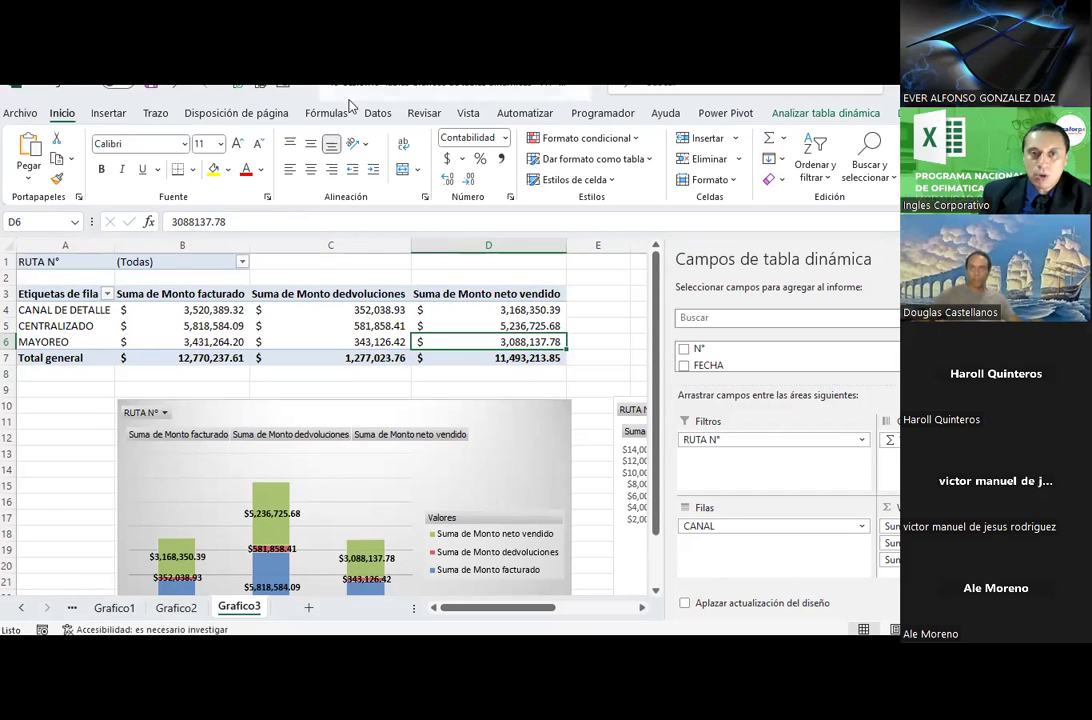
Browse the Insertar tab's Mapas options, checking Mapa 3D, and redisplay the filled map choices.
{"action": "left_click", "coordinate": [378, 113]}
{"action": "left_click", "coordinate": [118, 115]}
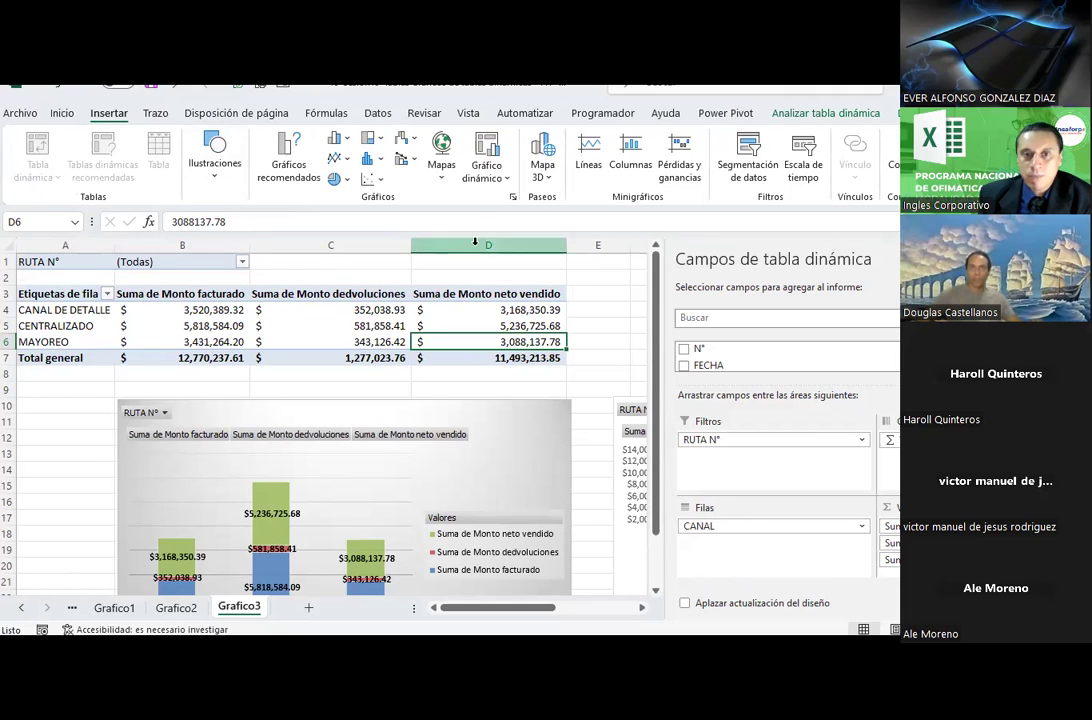
{"action": "left_click", "coordinate": [441, 178]}
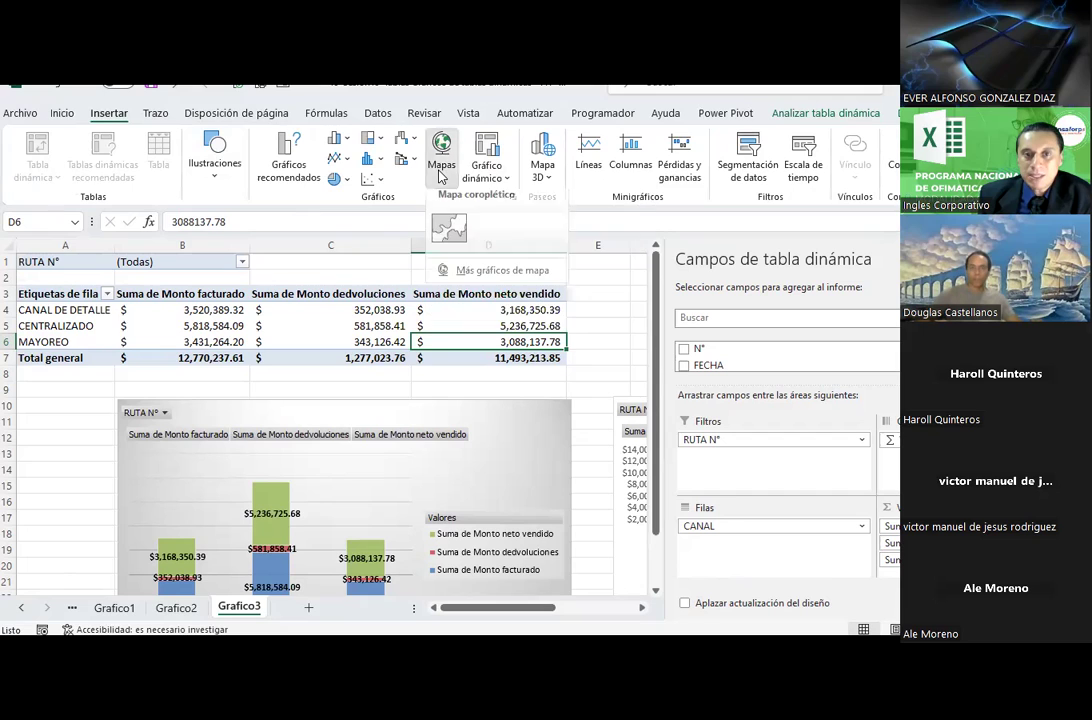
{"action": "left_click", "coordinate": [542, 170]}
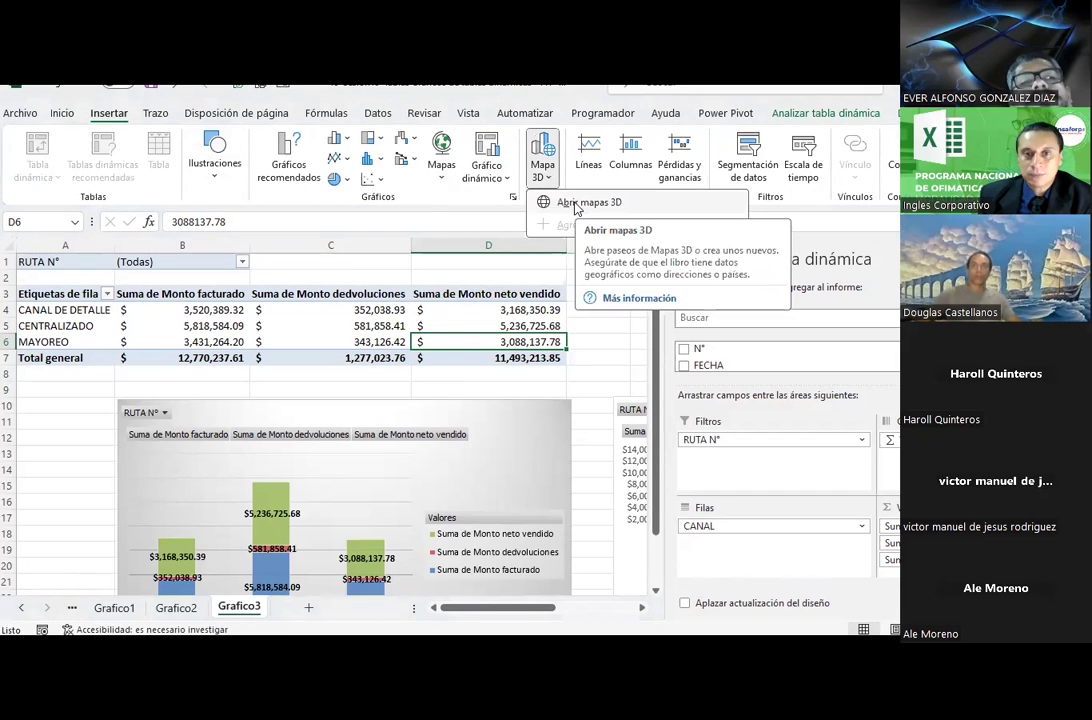
{"action": "left_click", "coordinate": [452, 178]}
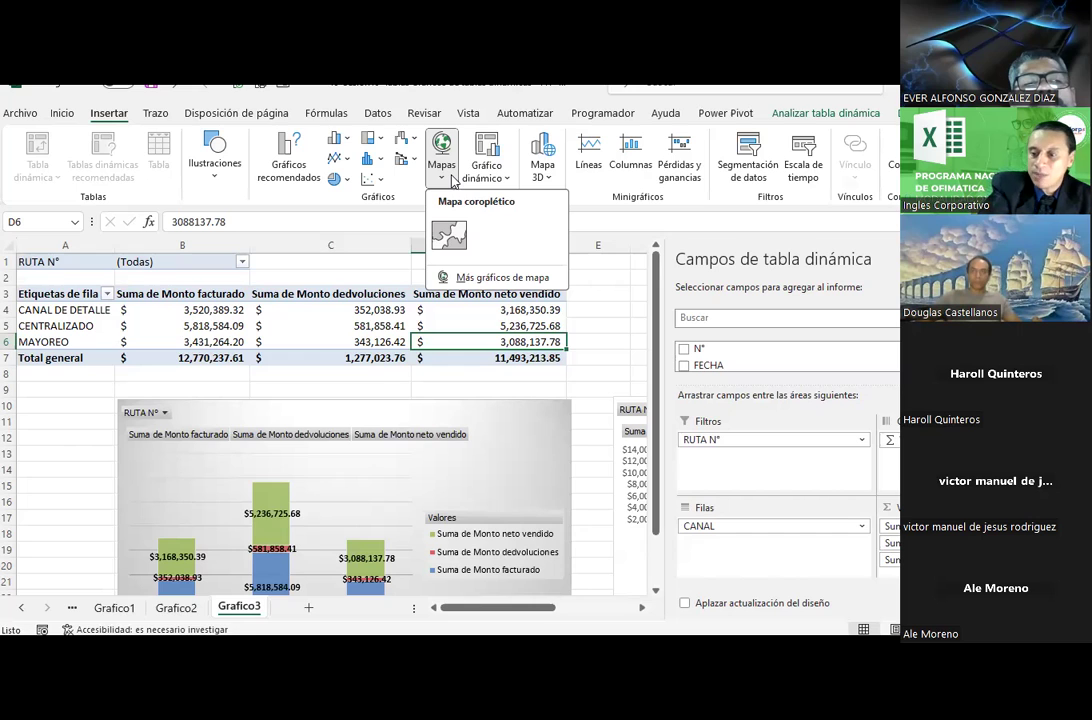
Close the Mapas dropdown and select MAYOREO's net sales cell D6 in the pivot table.
{"action": "left_click", "coordinate": [452, 180]}
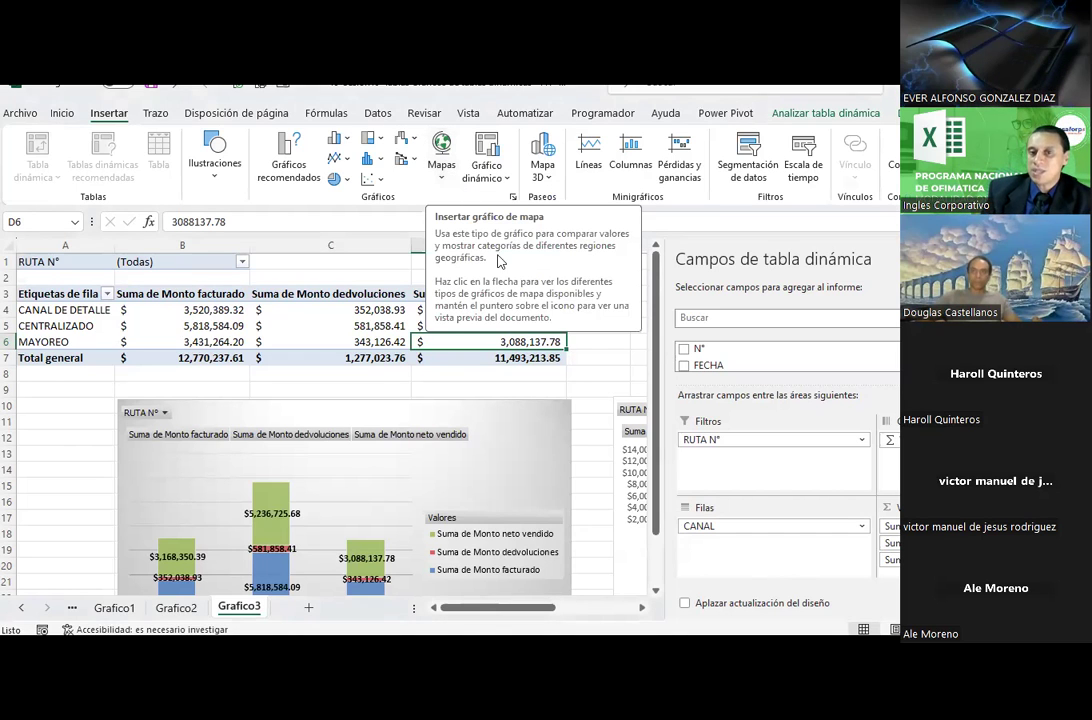
{"action": "left_click", "coordinate": [598, 344]}
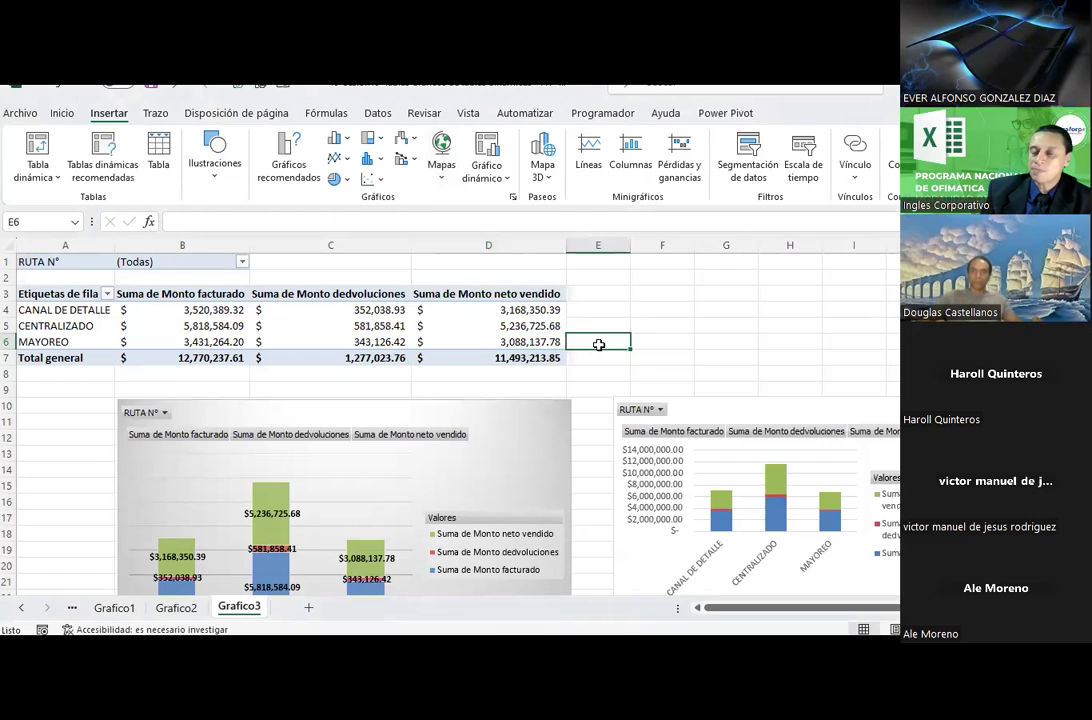
{"action": "left_click", "coordinate": [540, 342]}
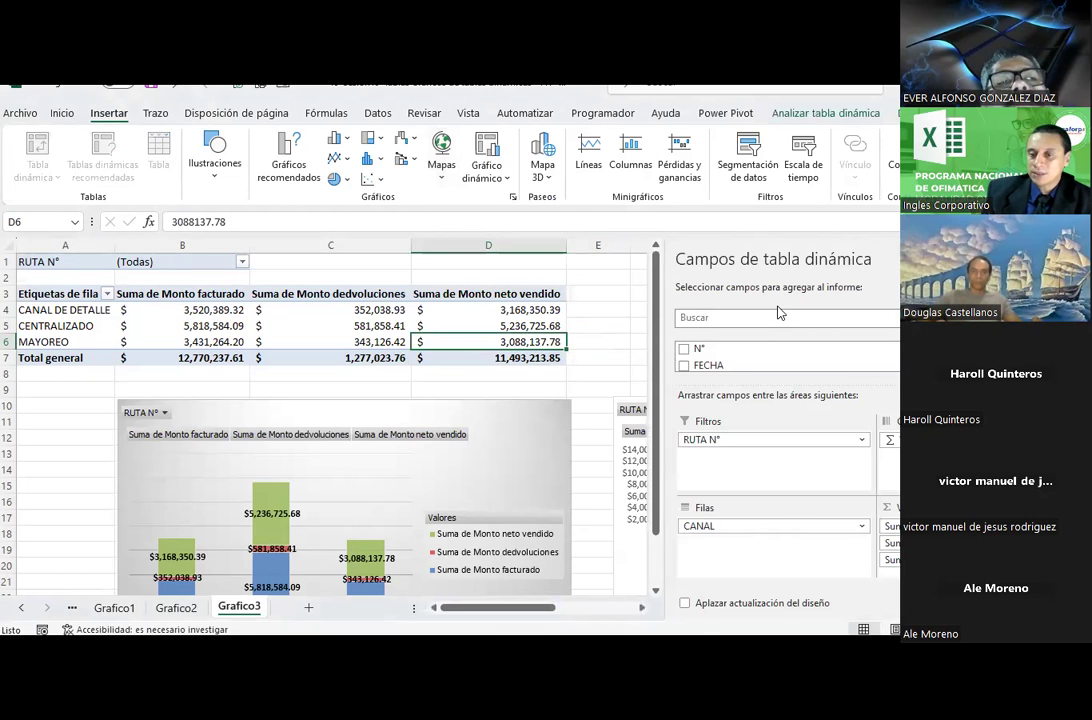